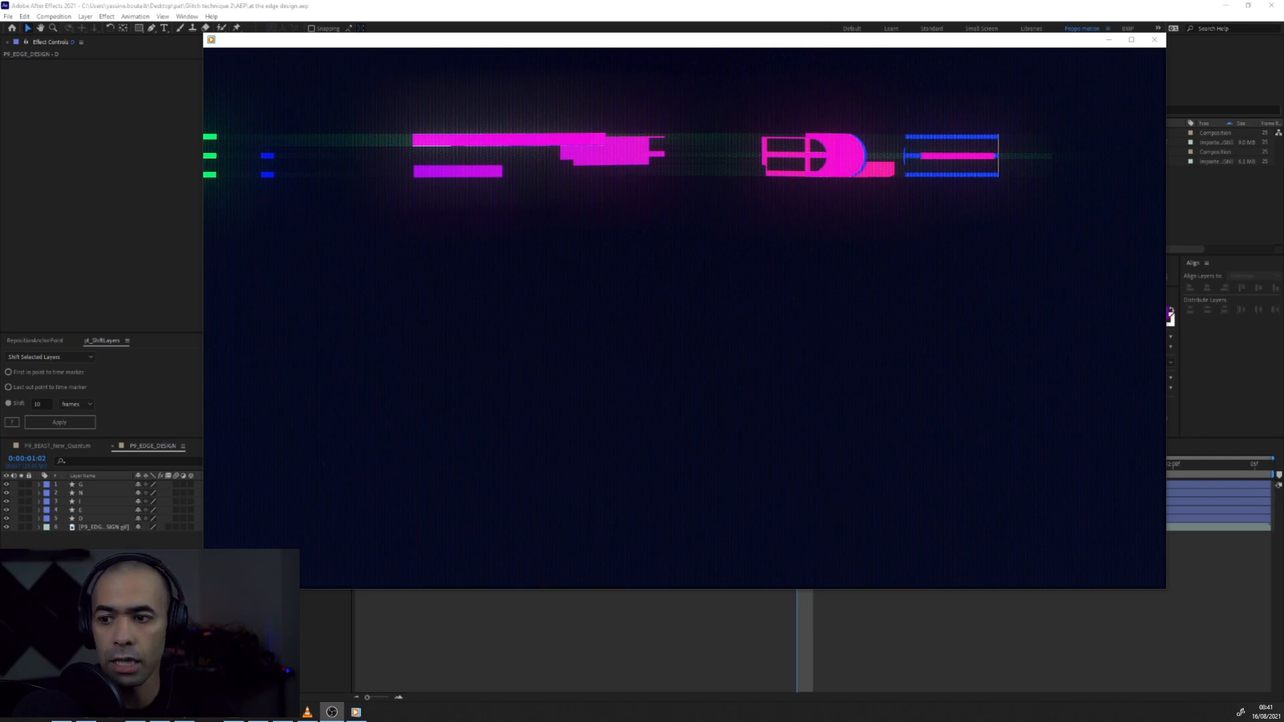
Step: Play back the finished AT THE EDGE DESIGN glitch title animation in the media player for reference
click(684, 576)
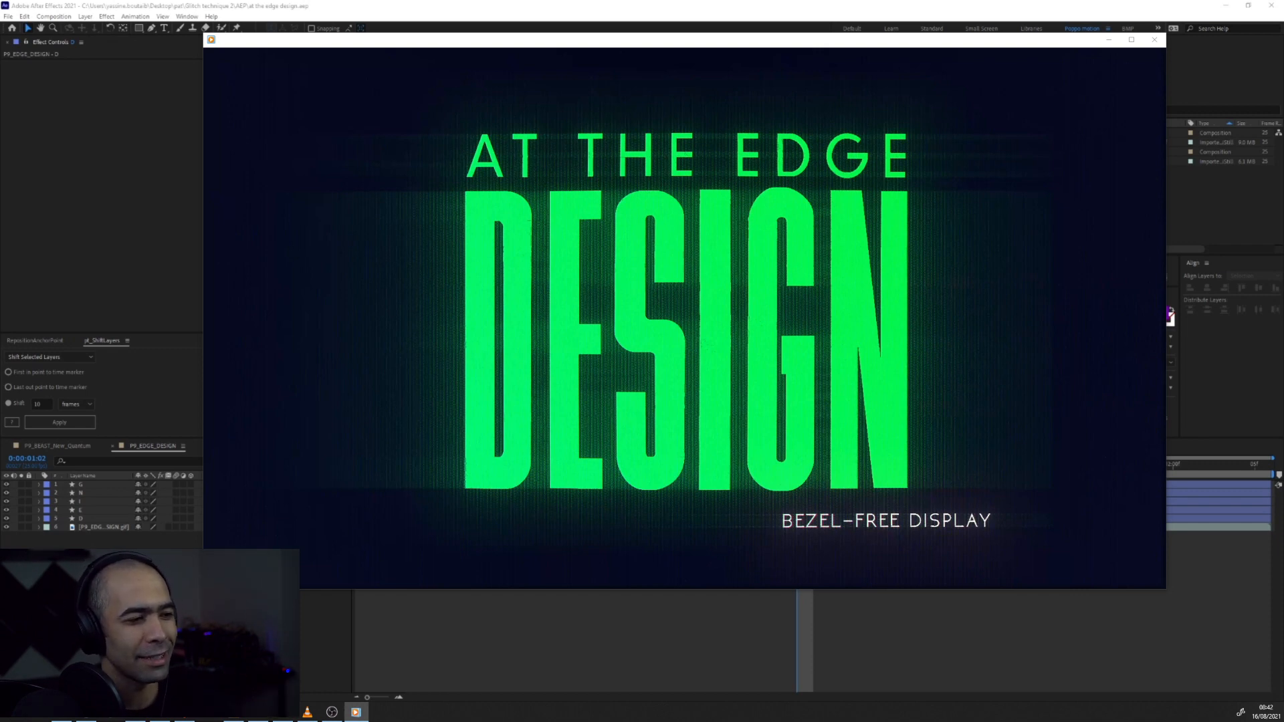
mouse_move(455, 625)
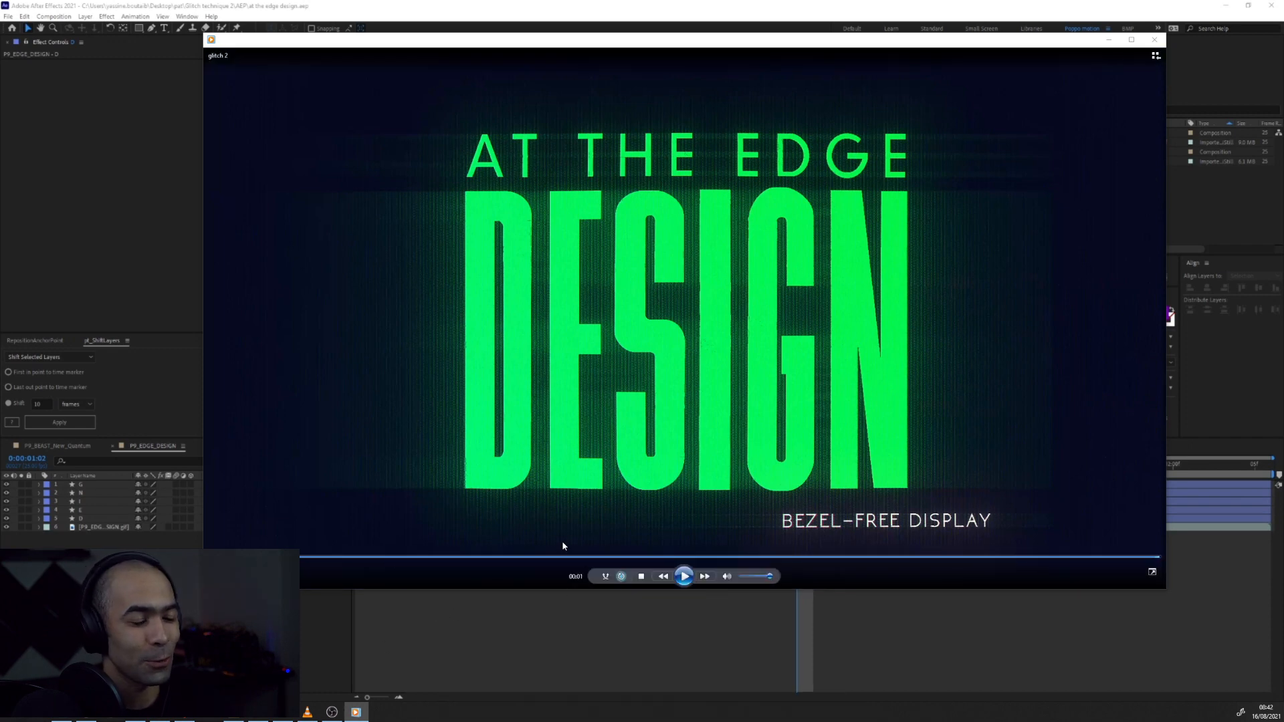
mouse_move(592, 579)
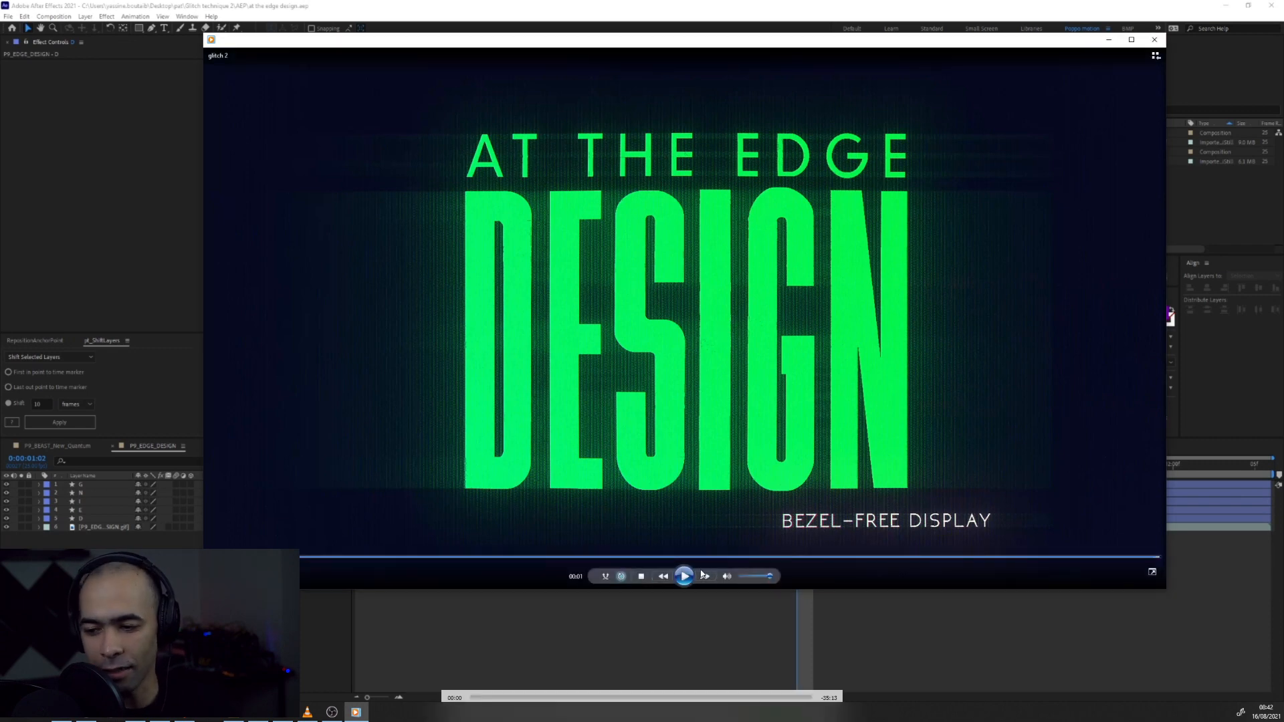
click(683, 577)
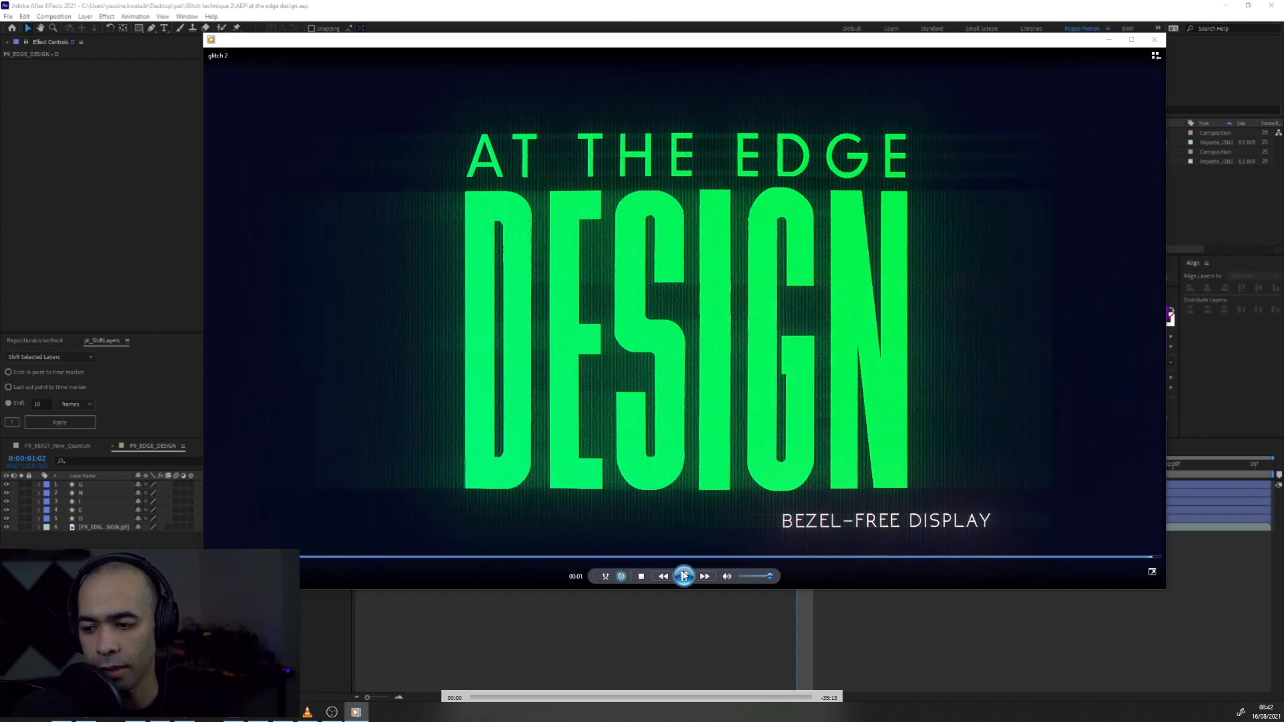
click(683, 576)
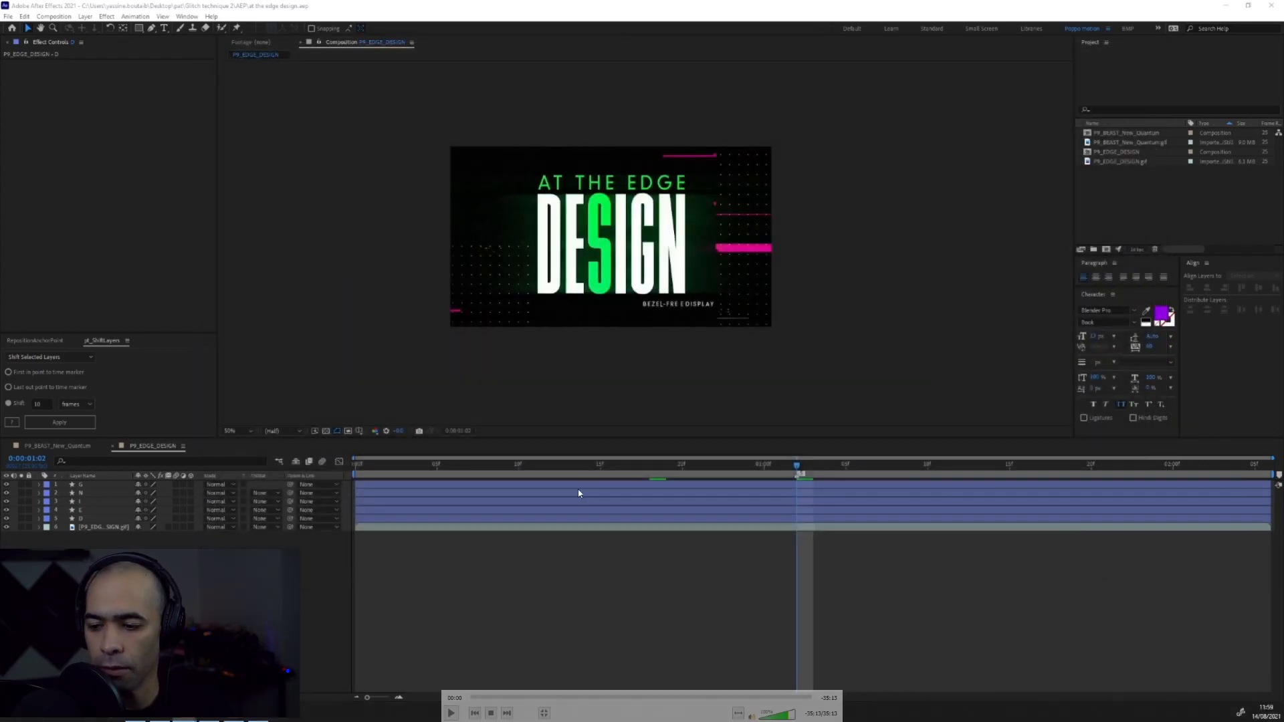
click(752, 716)
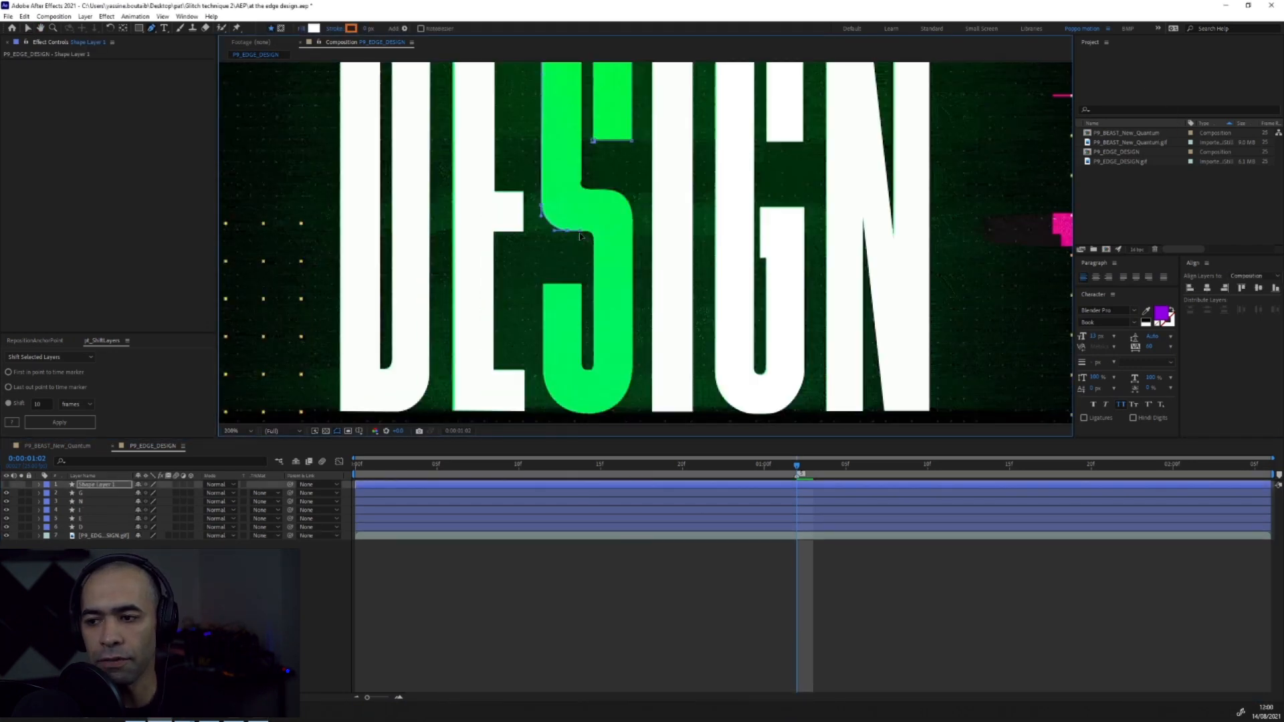
Step: Trace the green S in DESIGN as a filled shape with the Pen tool, following its curves
scroll(581, 235, up, 5)
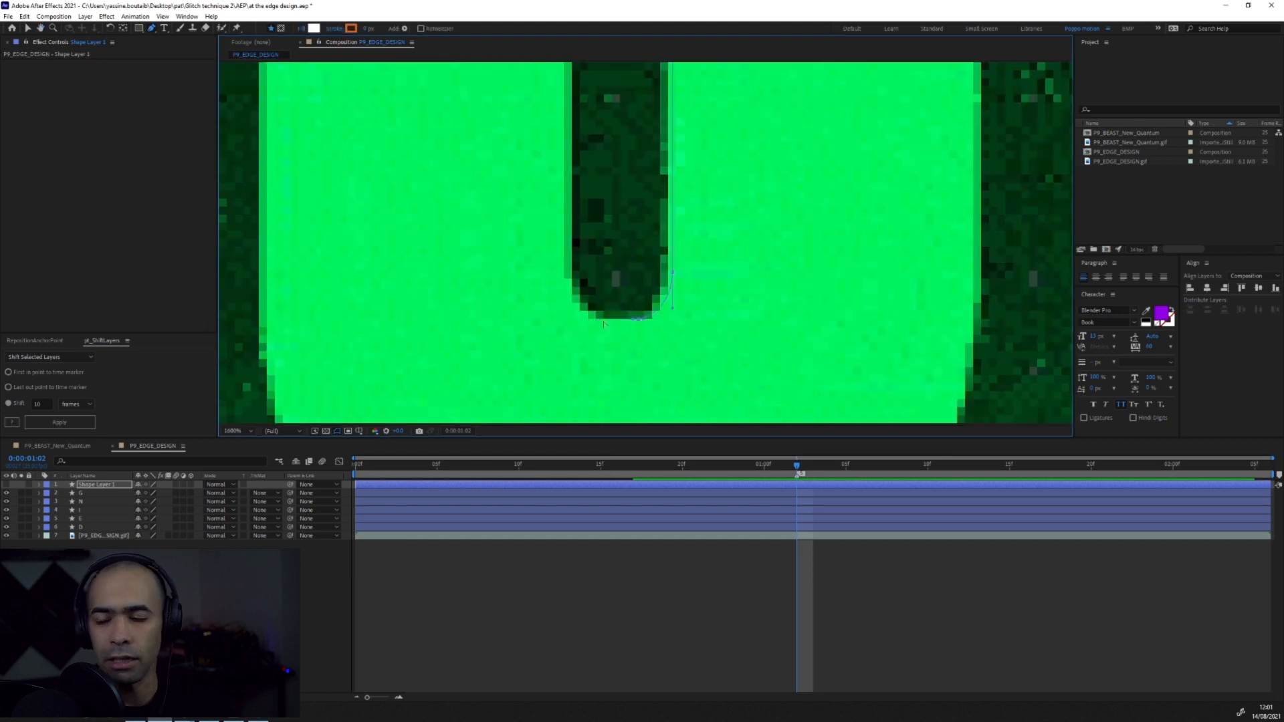
scroll(603, 325, down, 2)
drag(636, 283, 670, 283)
drag(628, 87, 634, 313)
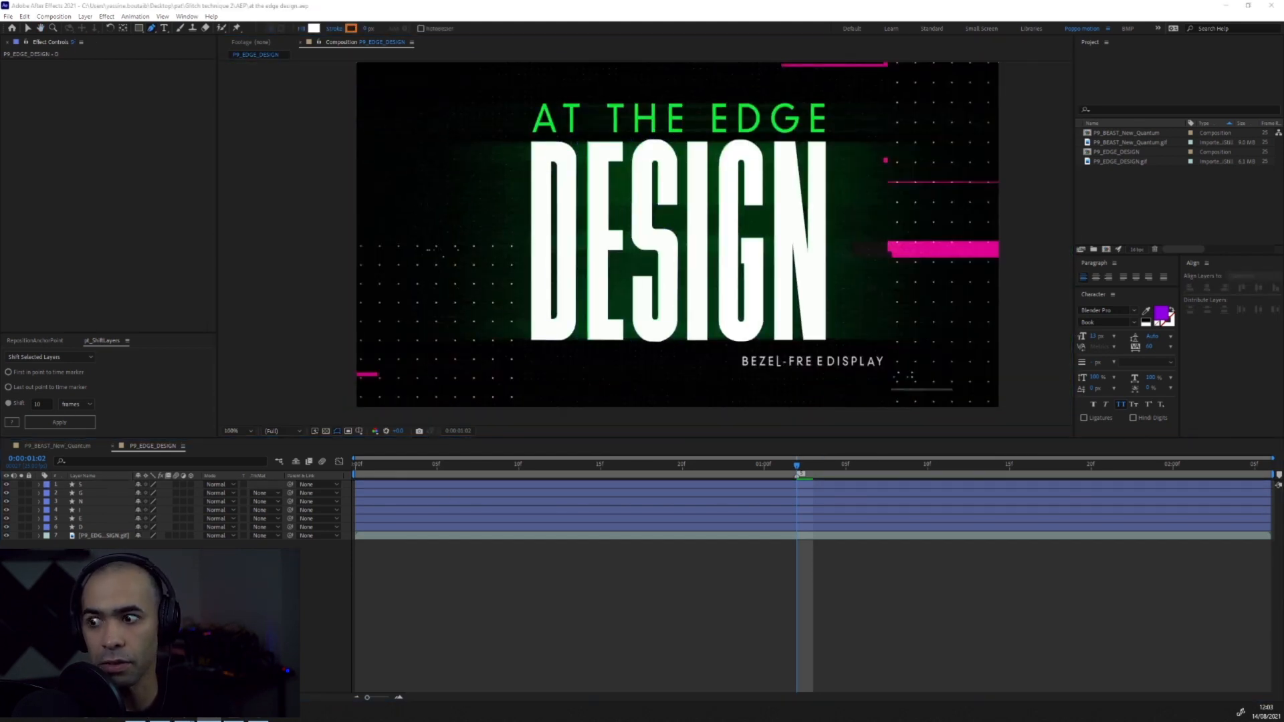
Step: Trace the A of AT with the Pen tool and combine its outer outline and inner triangle using Merge Paths
drag(563, 114, 533, 123)
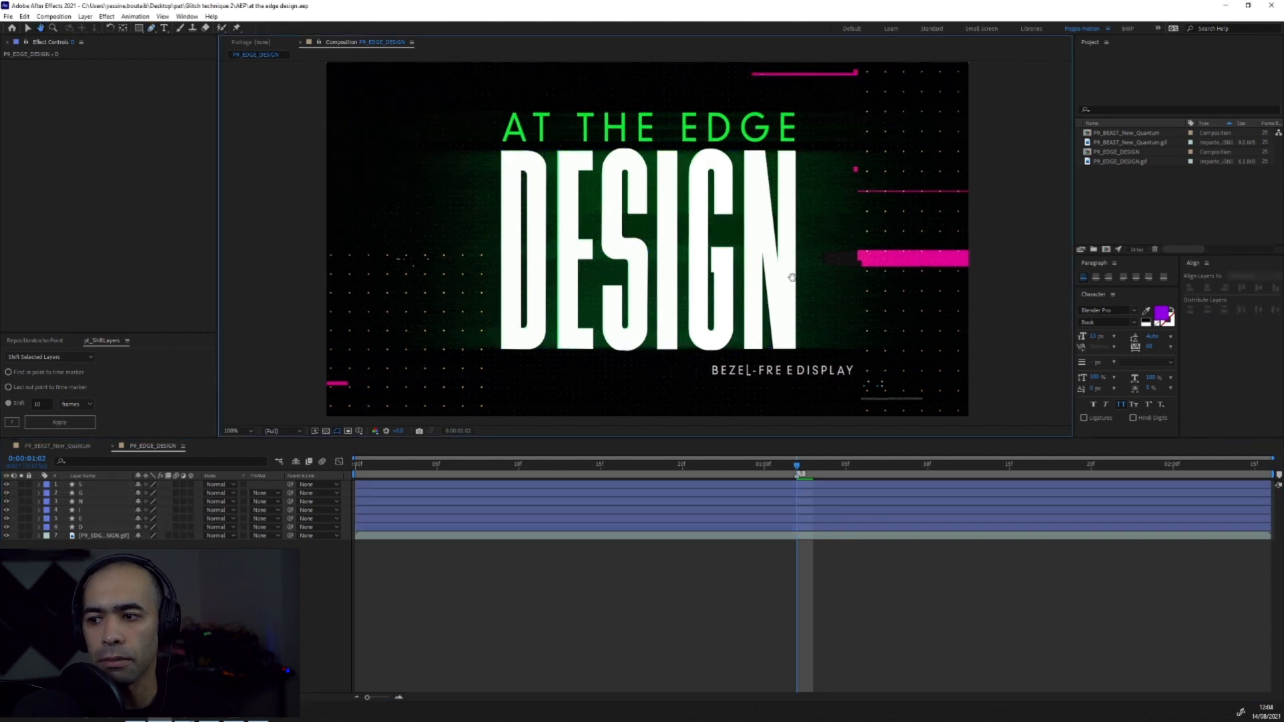
drag(723, 464, 534, 419)
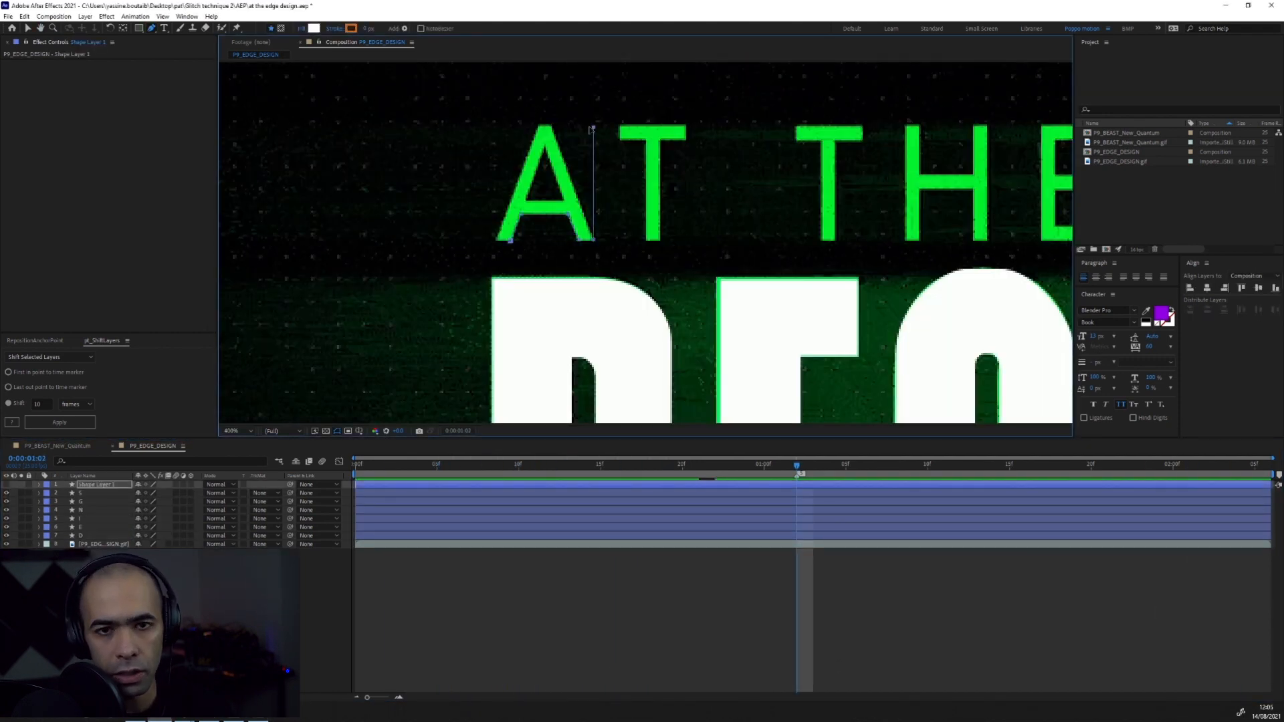
scroll(477, 278, up, 2)
scroll(477, 278, down, 1)
scroll(611, 253, up, 1)
scroll(612, 253, down, 1)
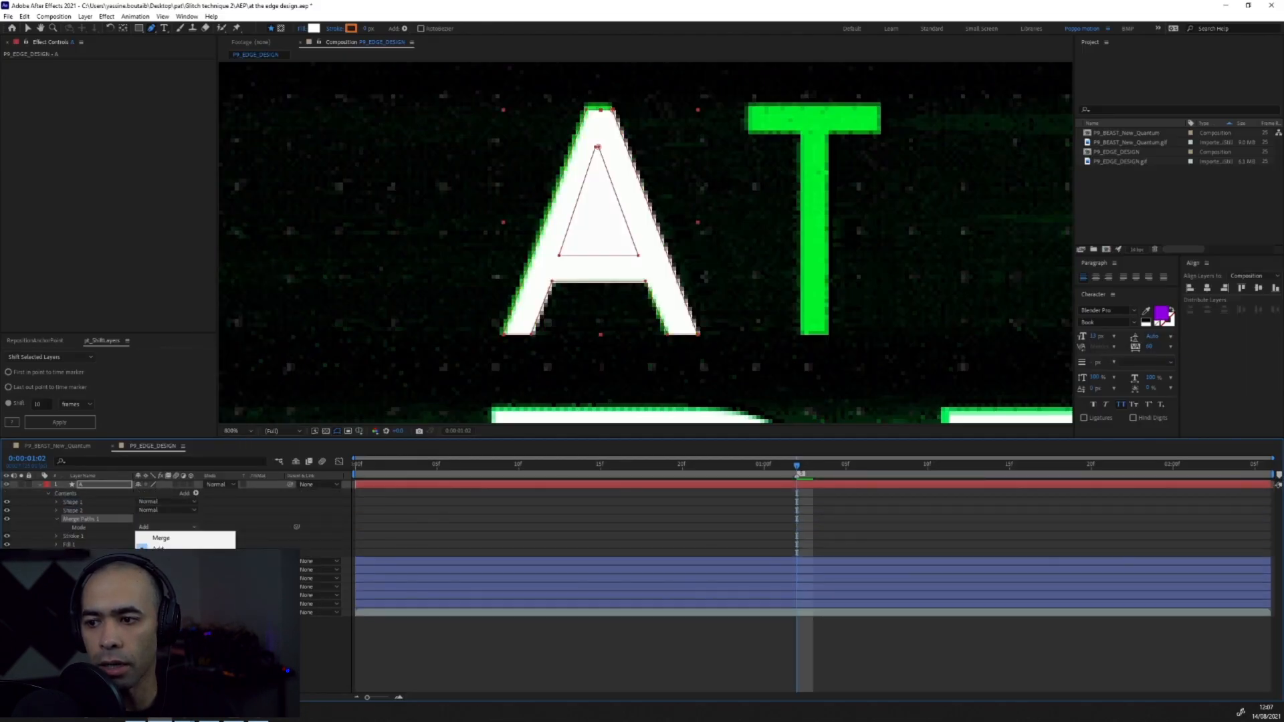
click(170, 530)
Step: Try to trace the G of EDGE, including its crossbar, as a single path with the Pen tool
scroll(646, 241, right, 5)
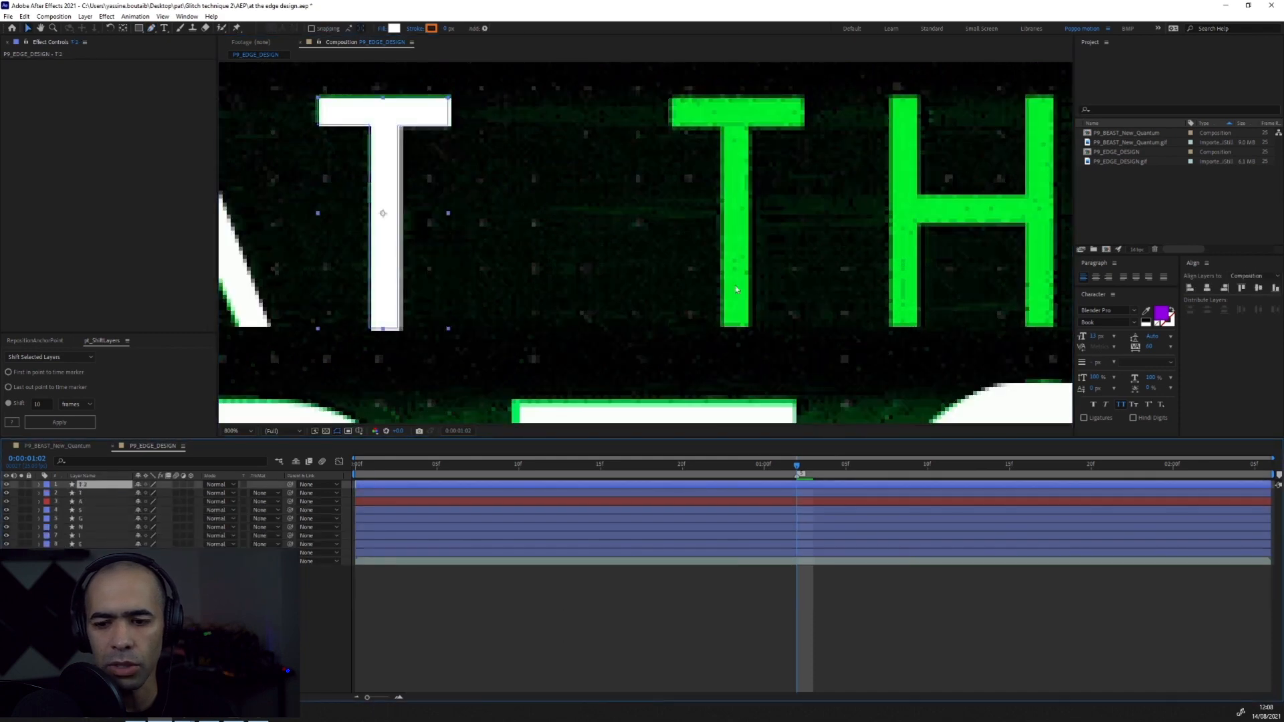
scroll(669, 287, right, 6)
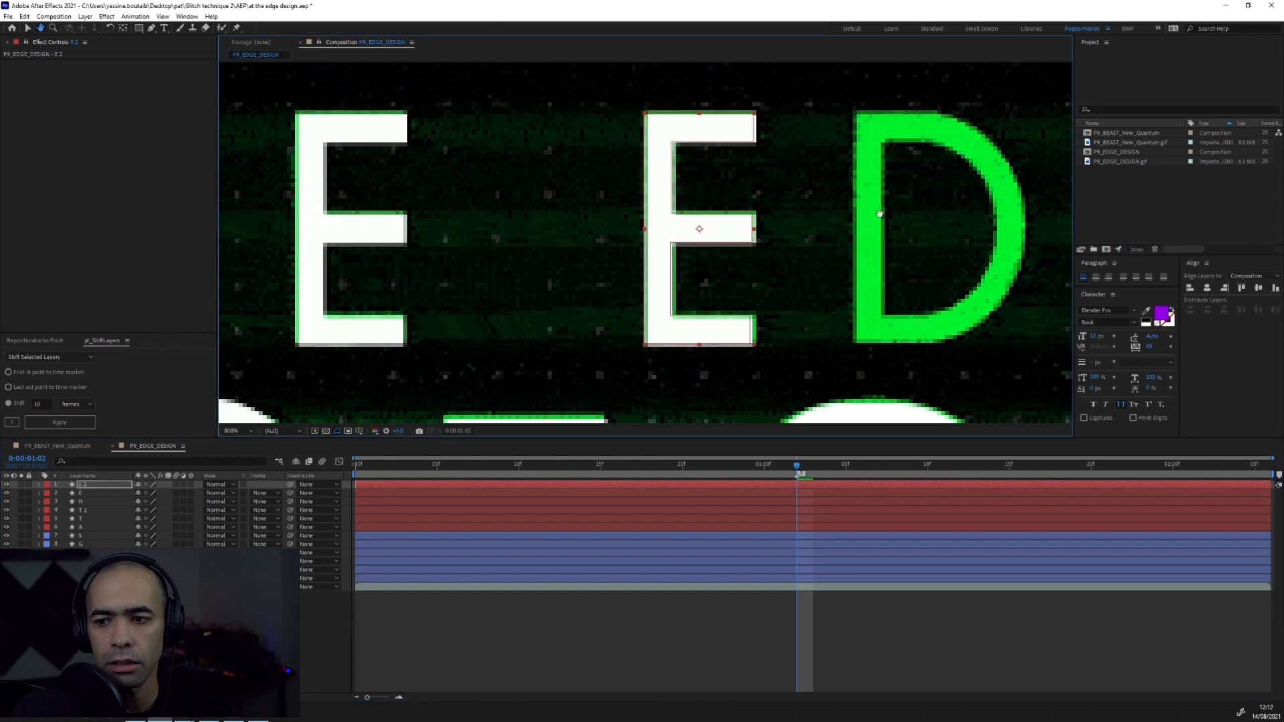
scroll(694, 232, right, 5)
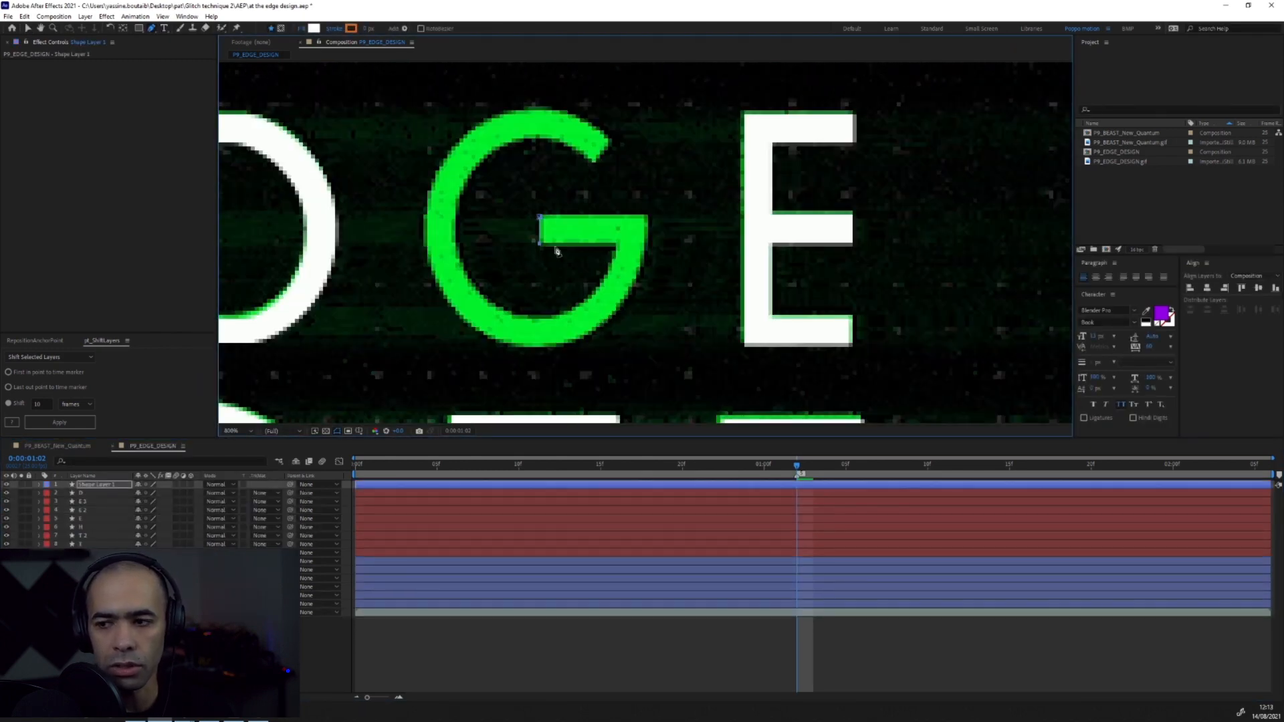
click(539, 320)
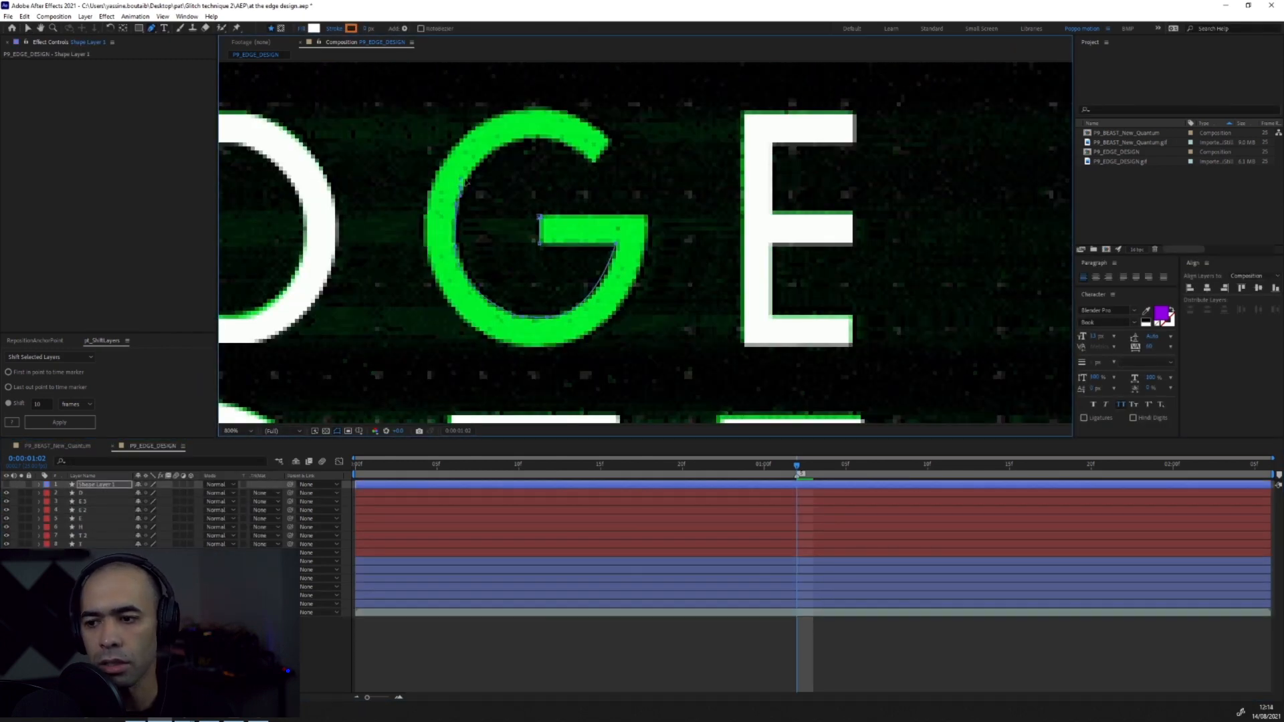
drag(534, 106, 487, 106)
drag(424, 214, 425, 269)
drag(523, 346, 570, 346)
drag(644, 243, 644, 172)
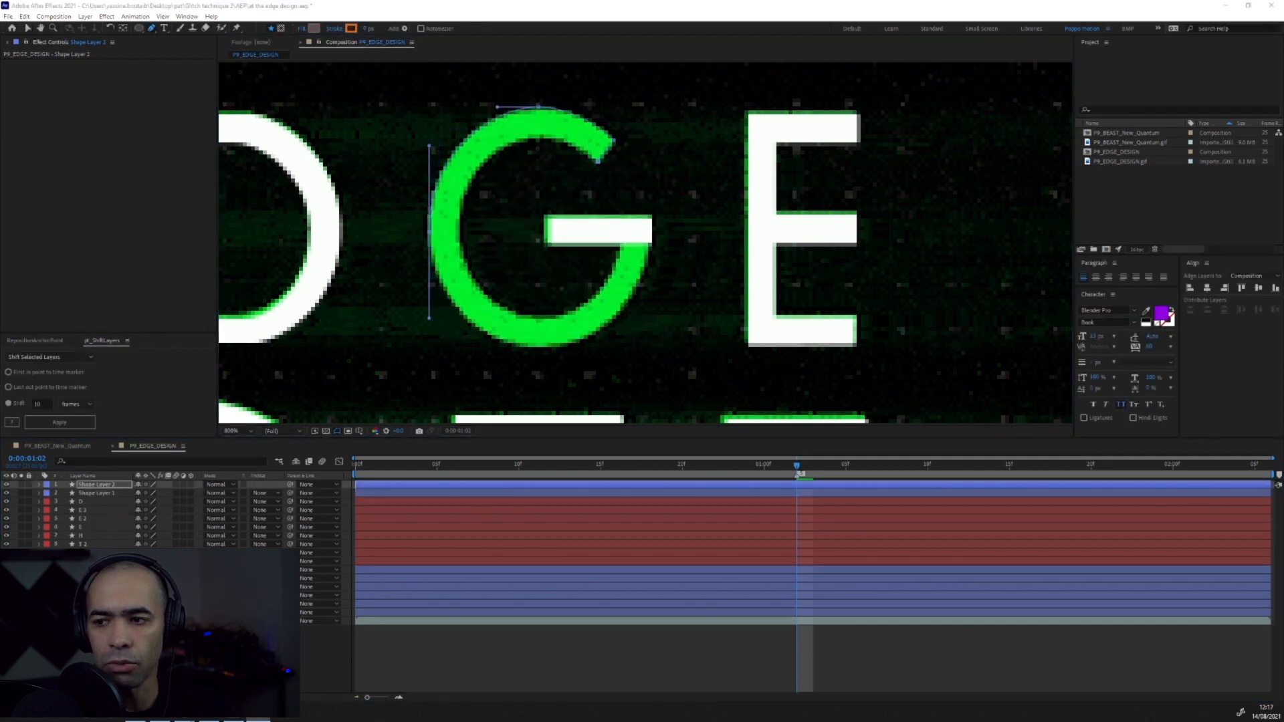
Step: Trace the curved stroke of the G in EDGE as its own closed shape, separate from the crossbar, and name the layer G
drag(538, 348, 634, 347)
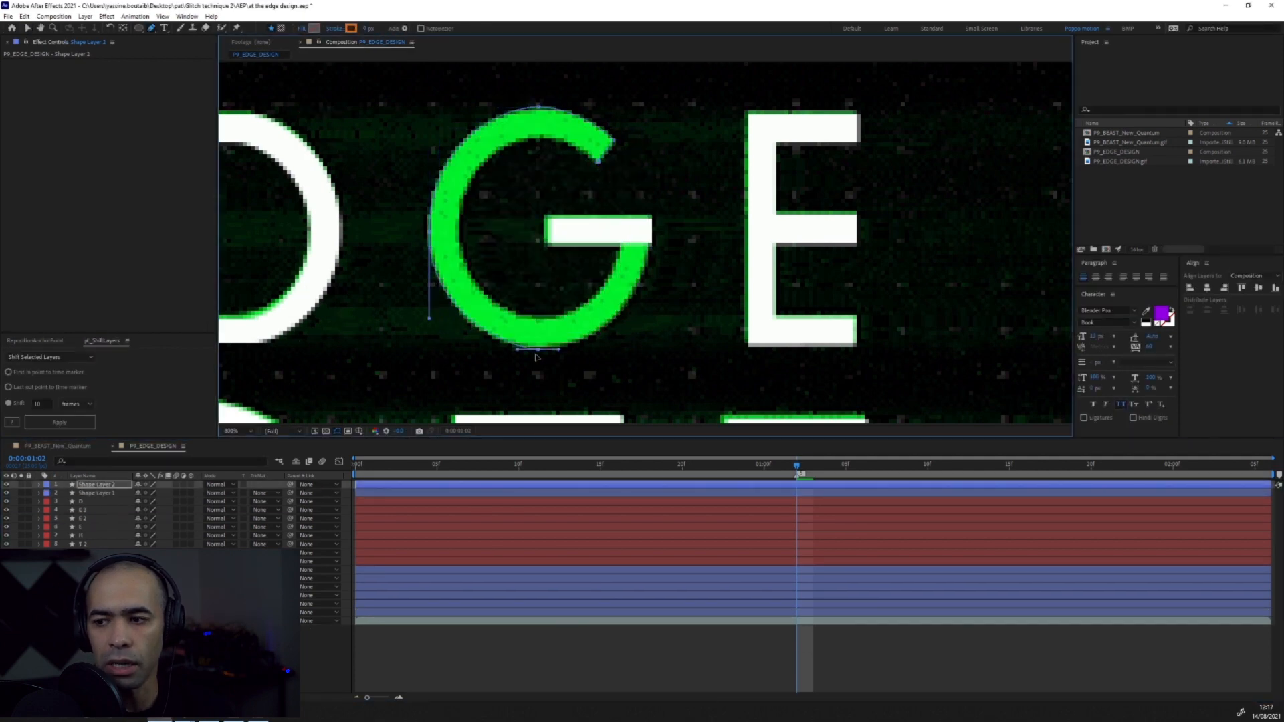
click(650, 242)
click(621, 243)
drag(539, 319, 491, 319)
drag(458, 231, 459, 164)
drag(539, 137, 572, 136)
click(598, 162)
click(539, 349)
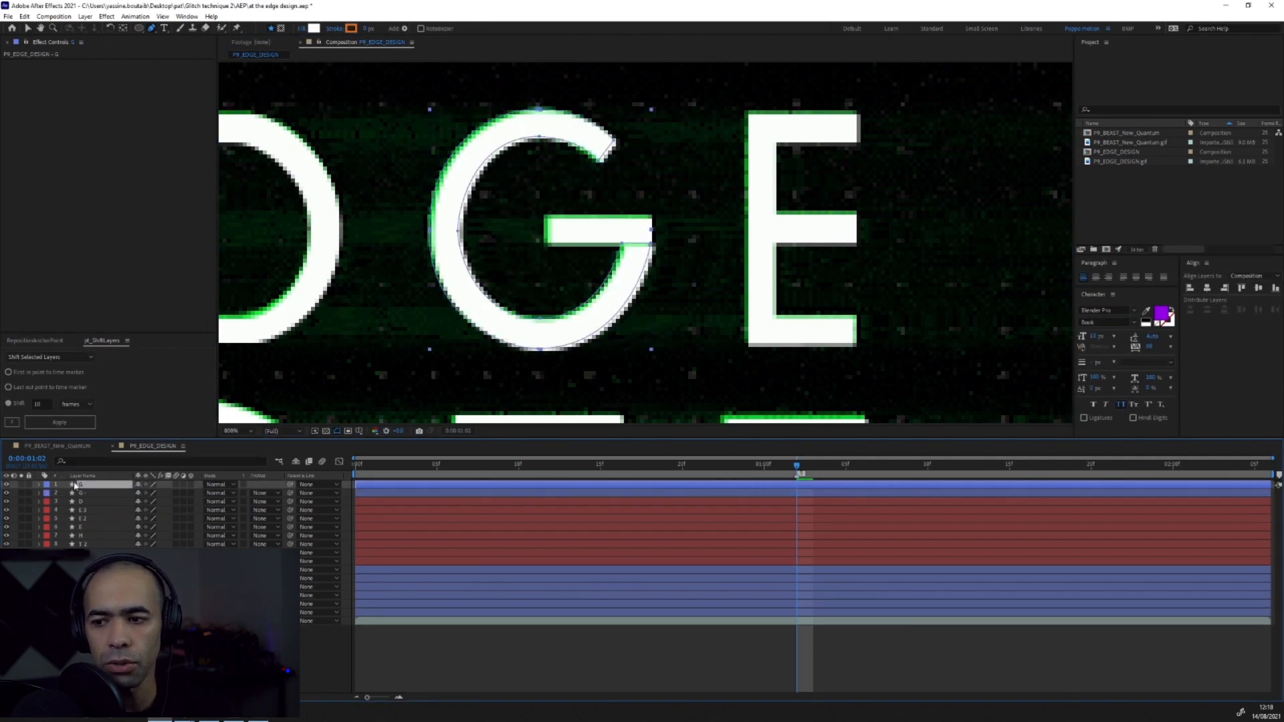
key(period)
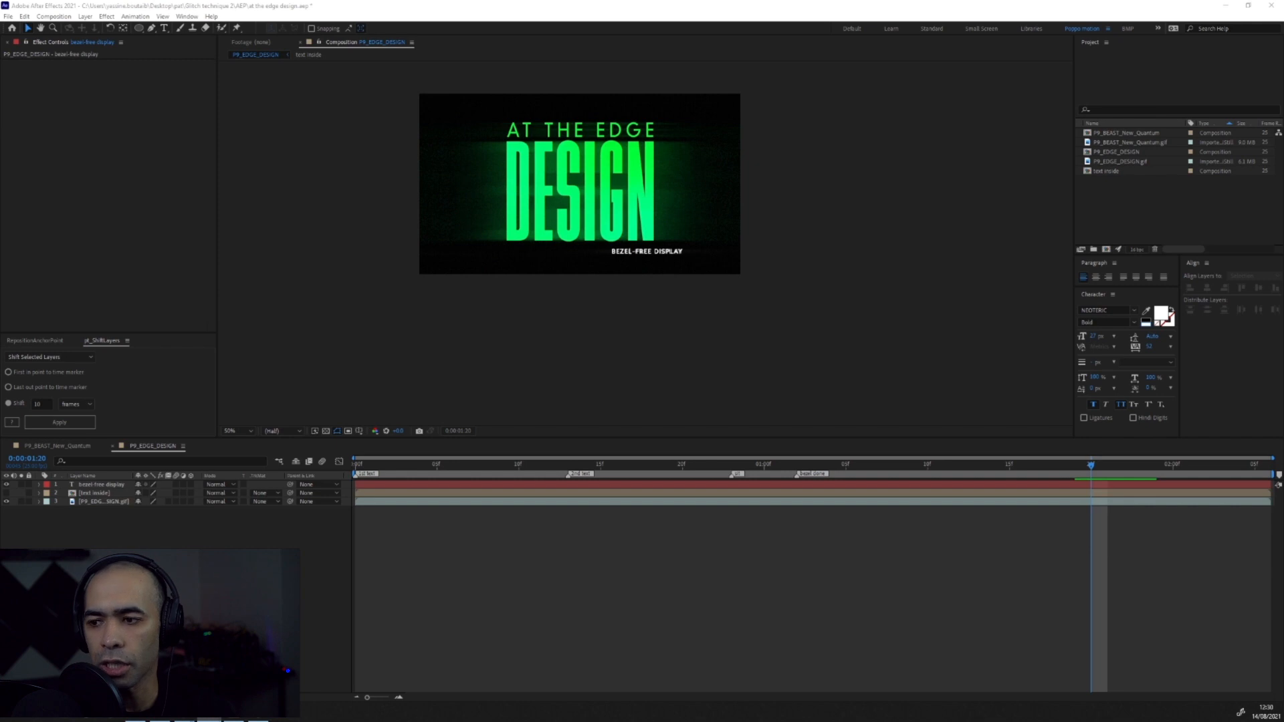
Step: Create shape outlines from the bezel-free display text layer
right_click(100, 485)
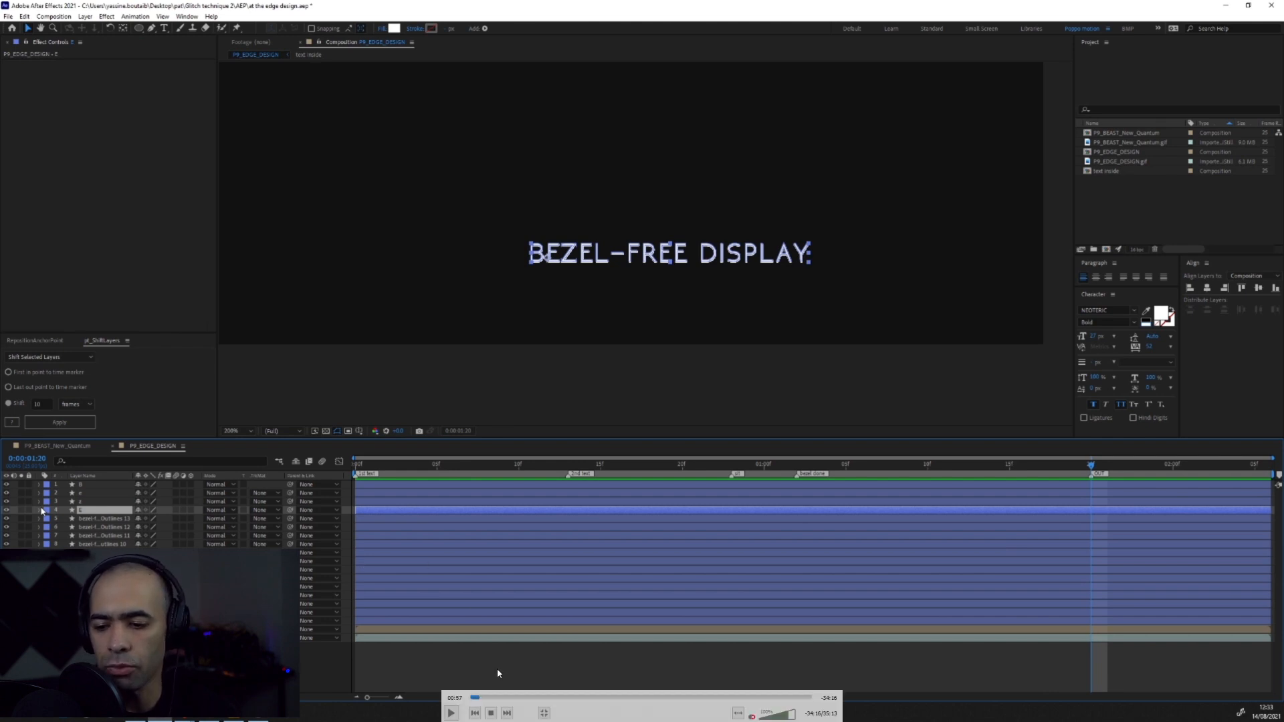
click(476, 698)
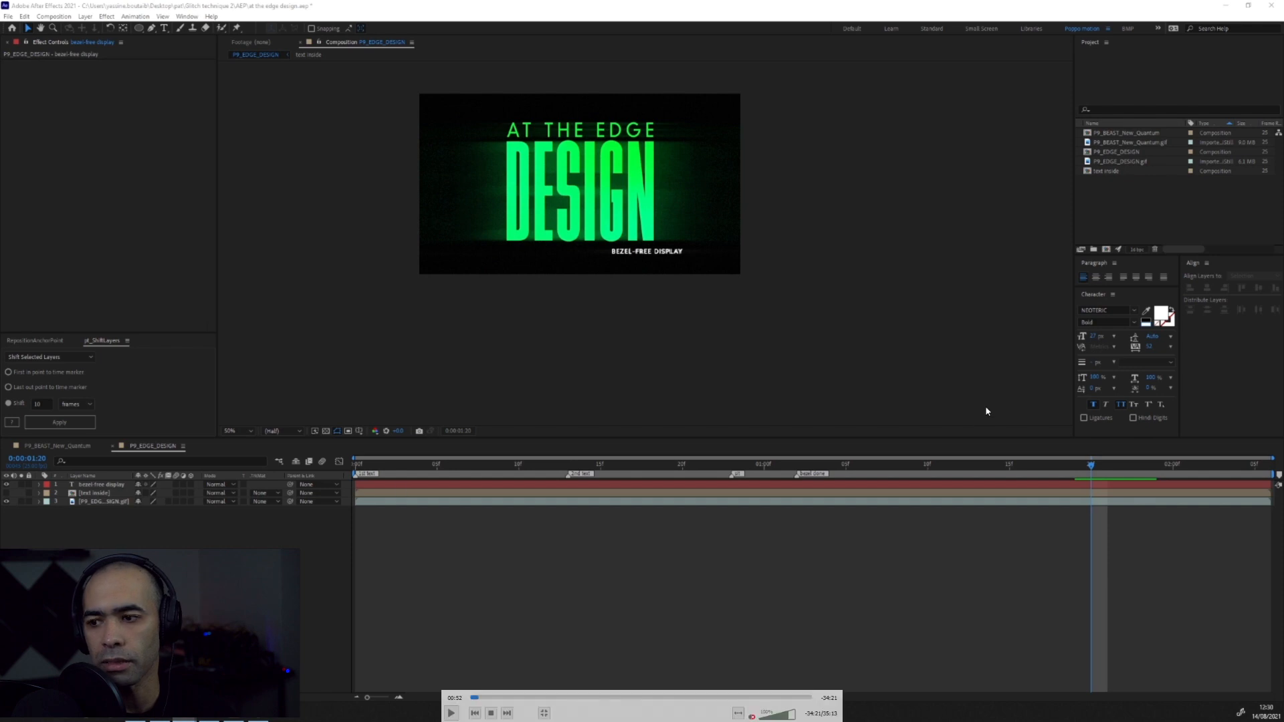
key(space)
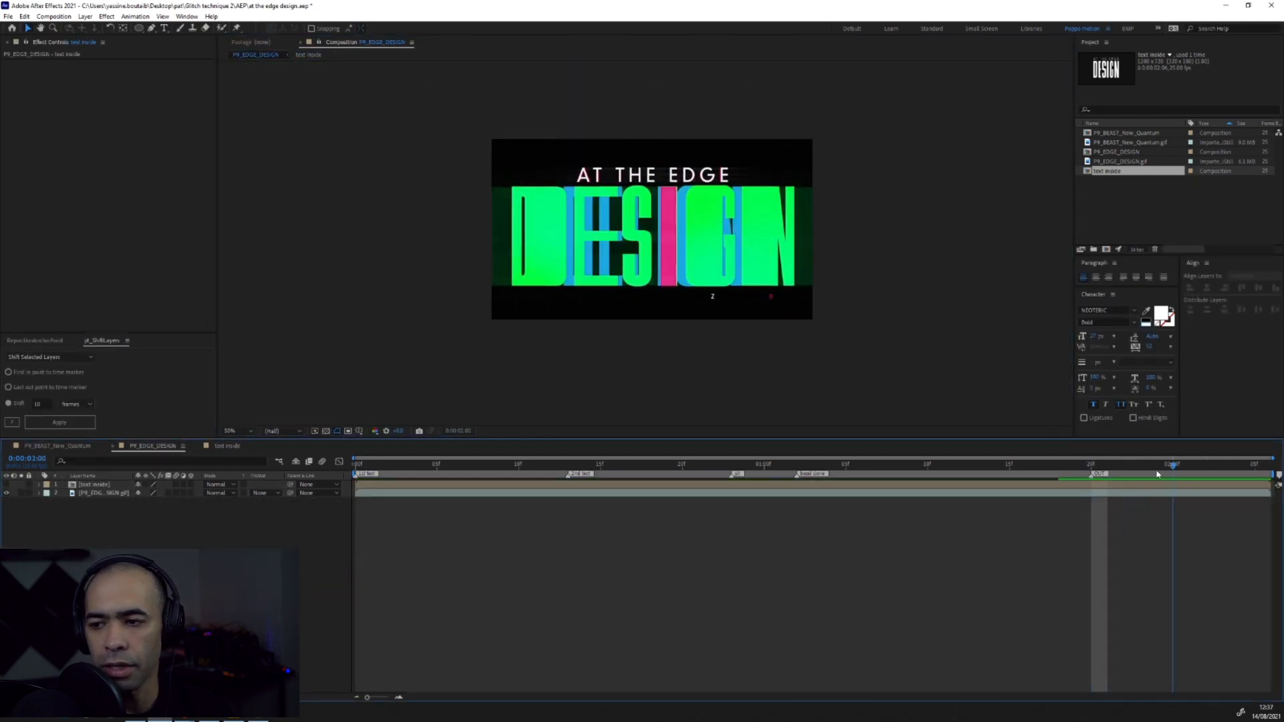
Step: Scrub through the reference title glitch, open the text inside precomposition and go to frame 23
click(847, 466)
drag(851, 474, 929, 474)
double_click(92, 485)
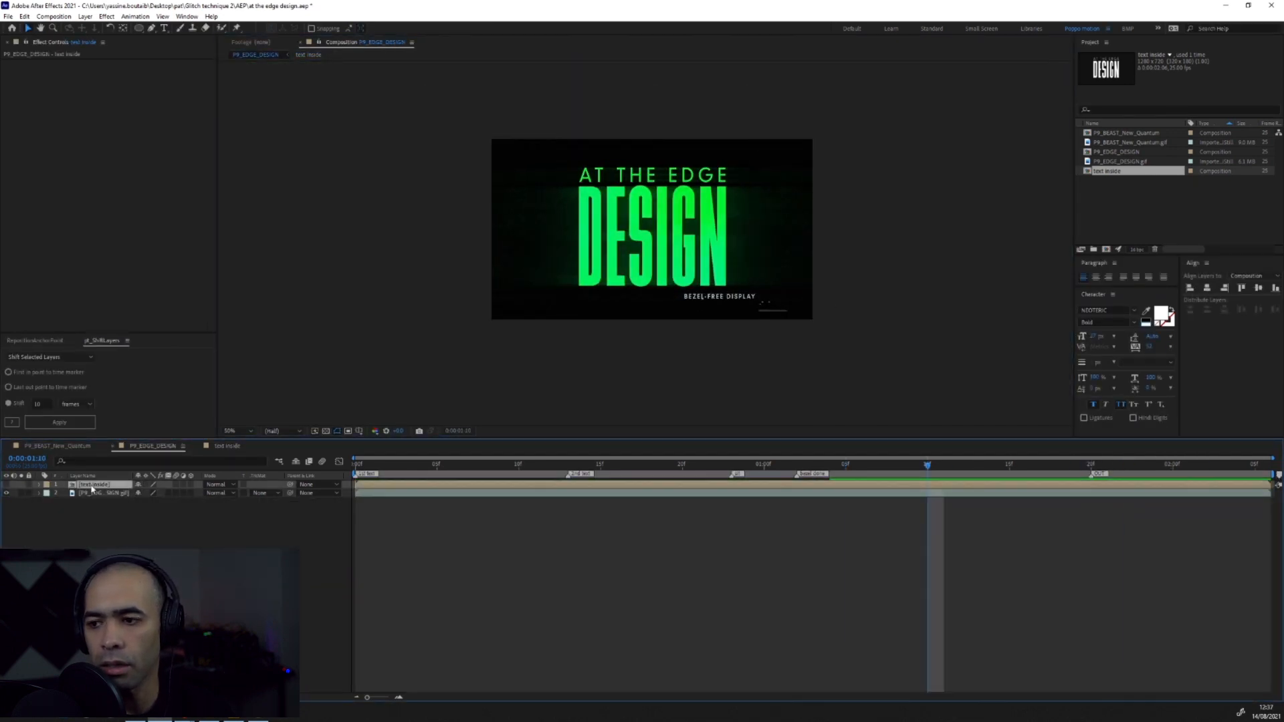
click(735, 466)
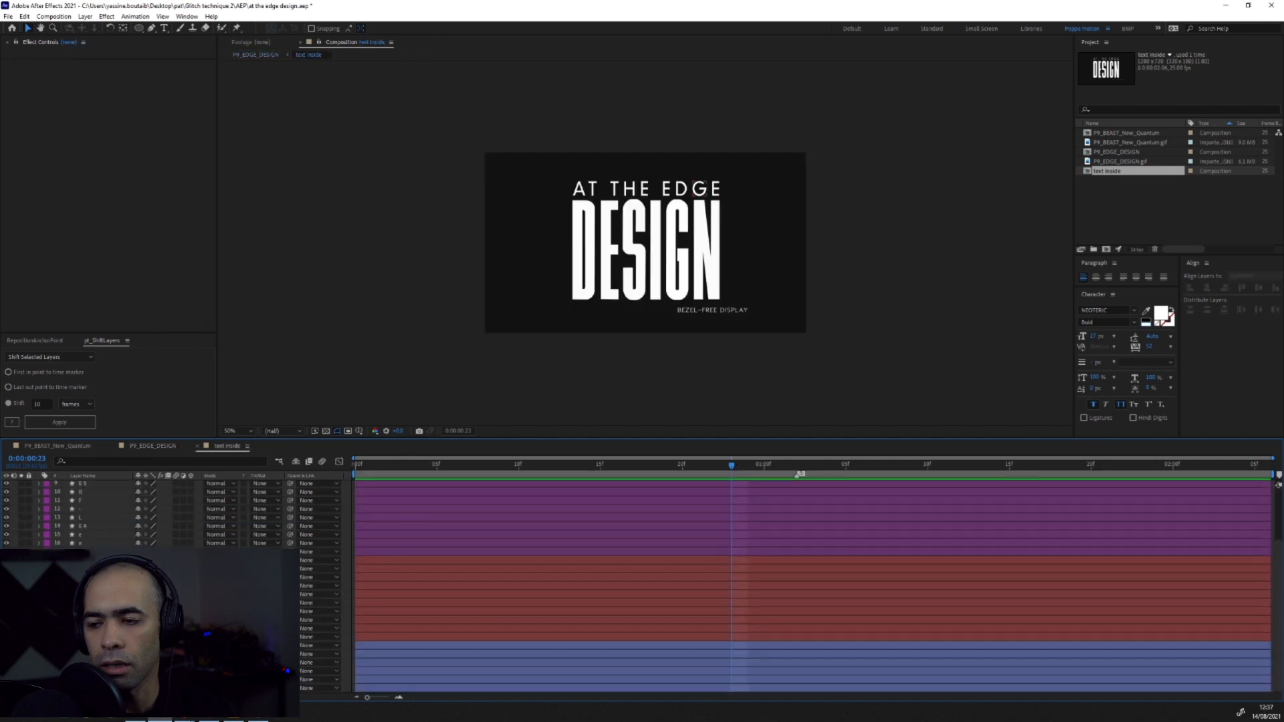
Step: Solo the six letter layers of DESIGN and precompose them into a composition named Design
click(82, 645)
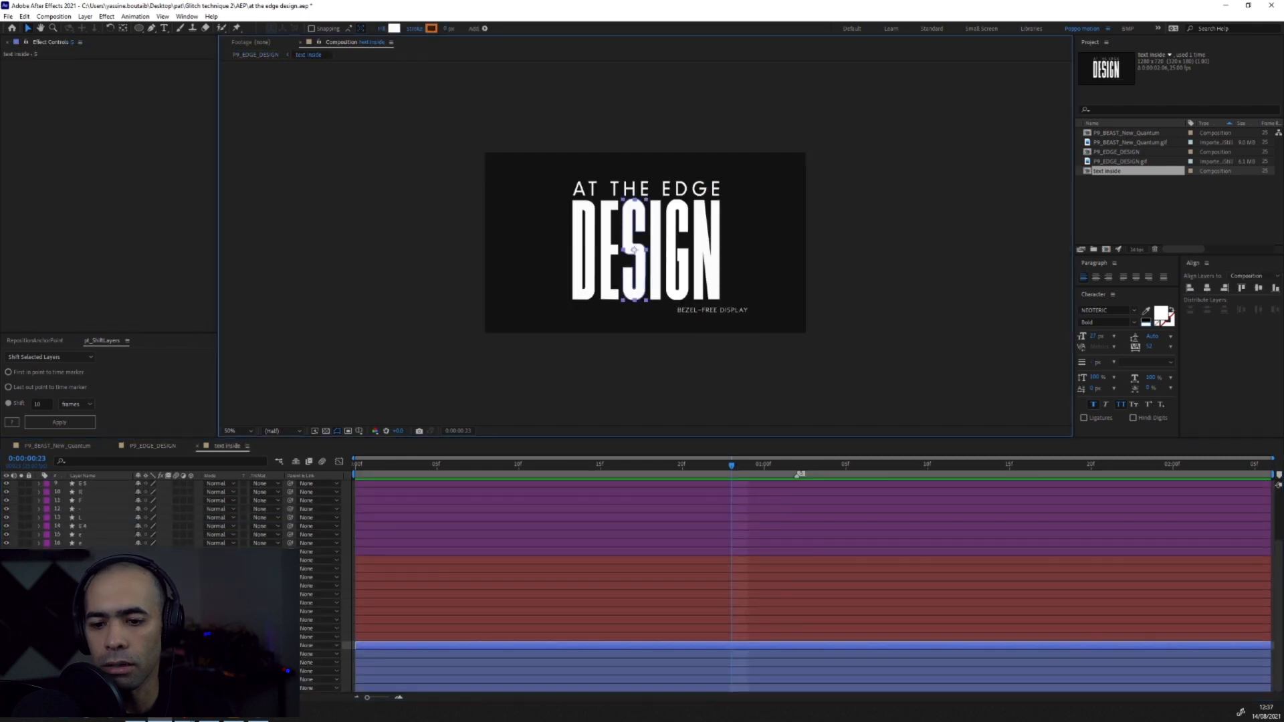
shift+click(82, 689)
click(21, 688)
click(123, 462)
text(path)
key(BackSpace)
key(BackSpace)
key(BackSpace)
key(BackSpace)
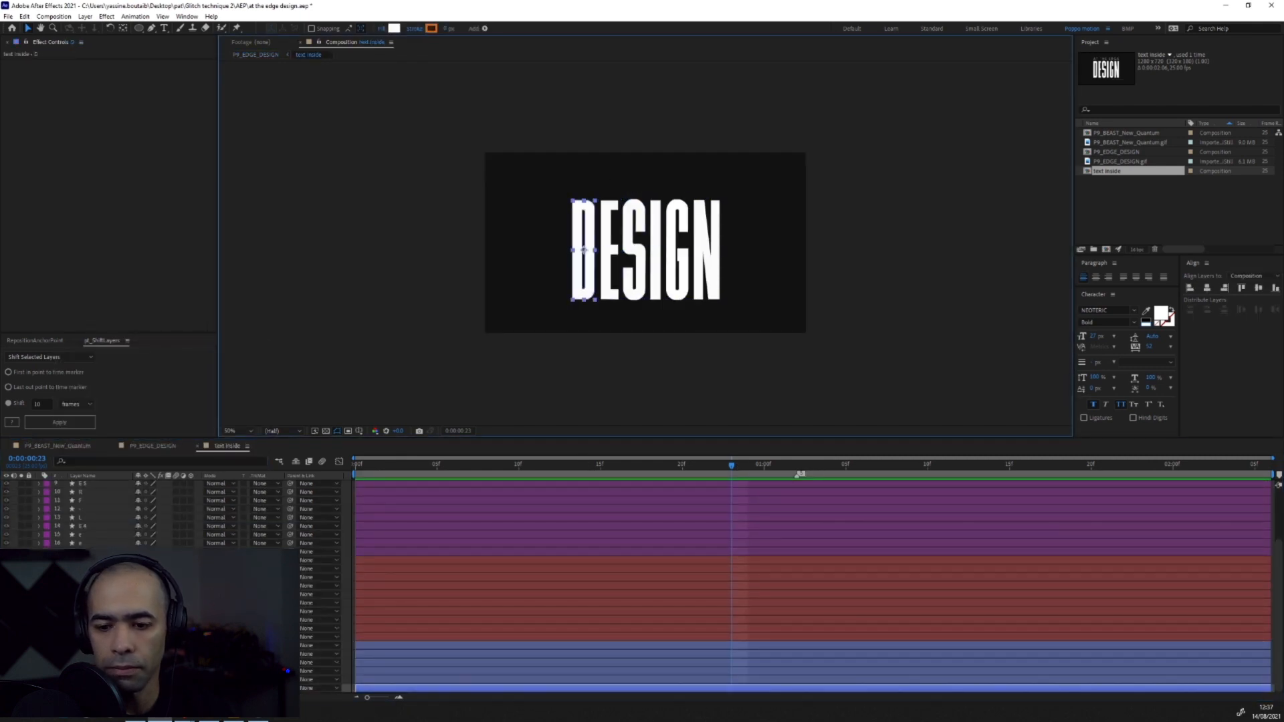
key(ctrl+shift+c)
text(Design)
key(Return)
Step: In the Design composition, solo the D layer and set keyframes on both of its shape paths at frame 23
double_click(92, 688)
click(21, 527)
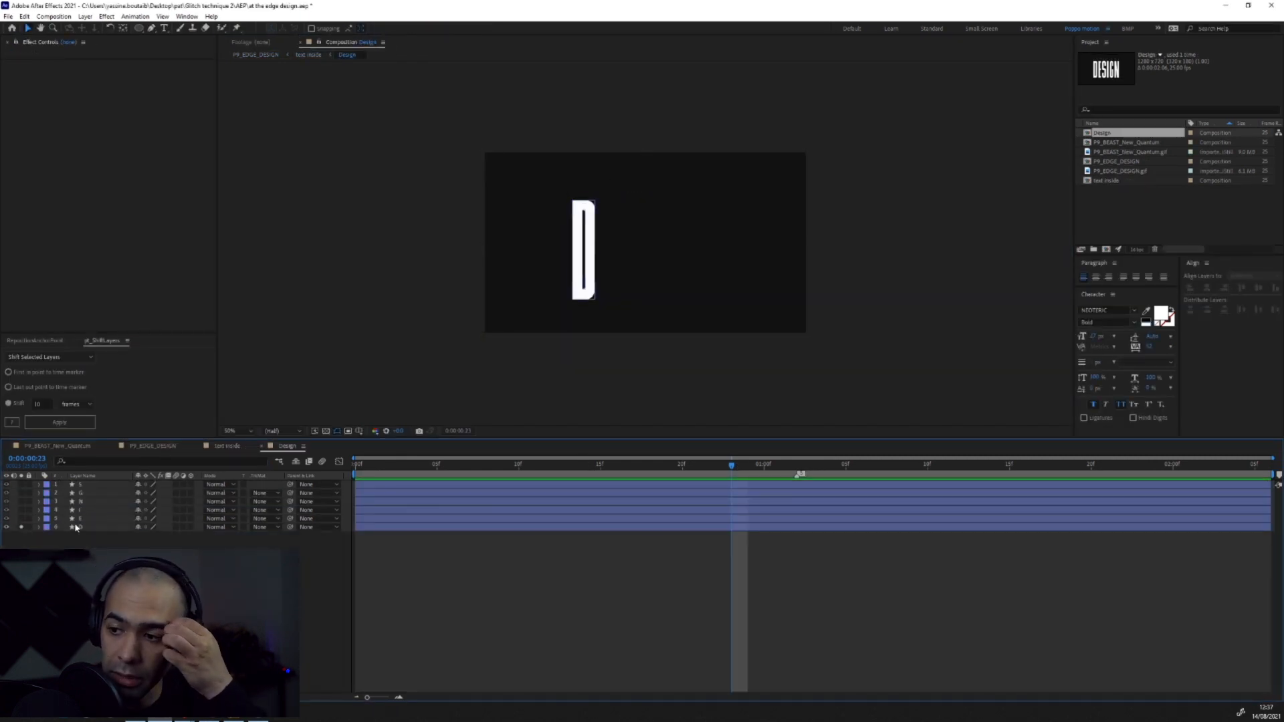
click(81, 527)
click(109, 462)
text(path)
drag(767, 550, 681, 635)
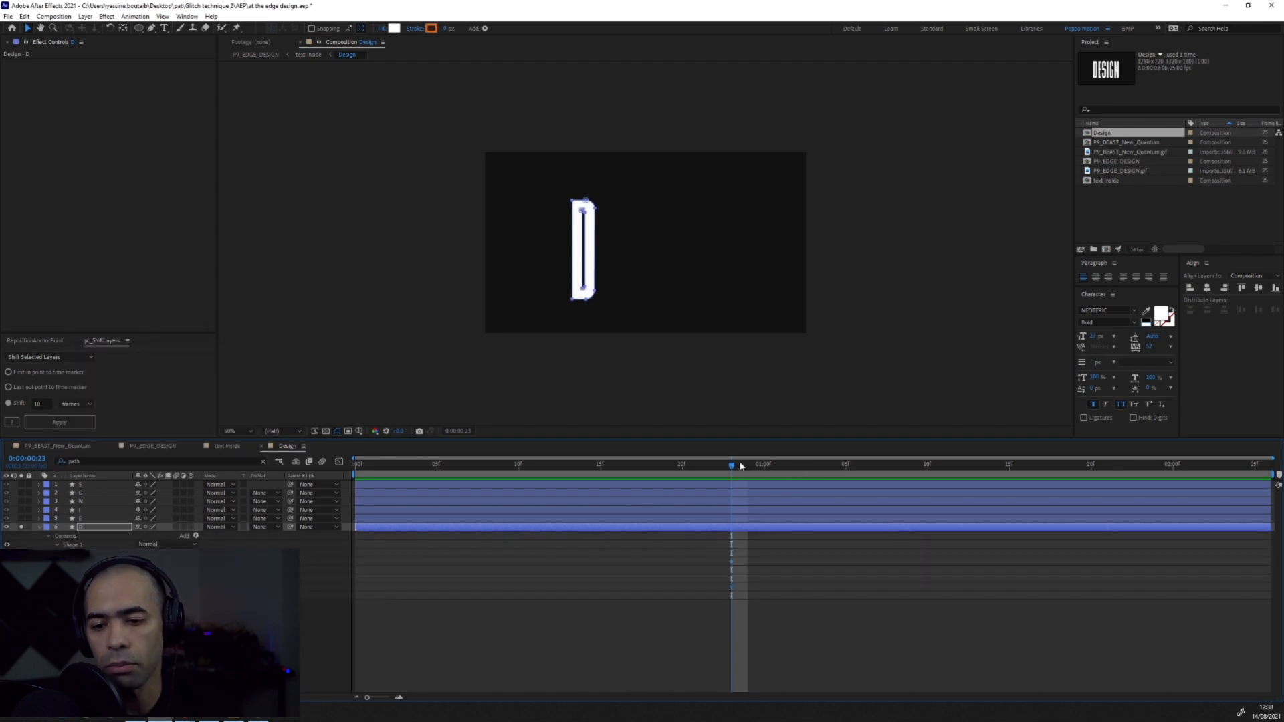
key(F2)
Step: Locate frame 13 in the P9_EDGE_DESIGN reference composition and return to the Design composition at that frame
click(227, 446)
click(152, 446)
drag(733, 465, 569, 466)
click(227, 446)
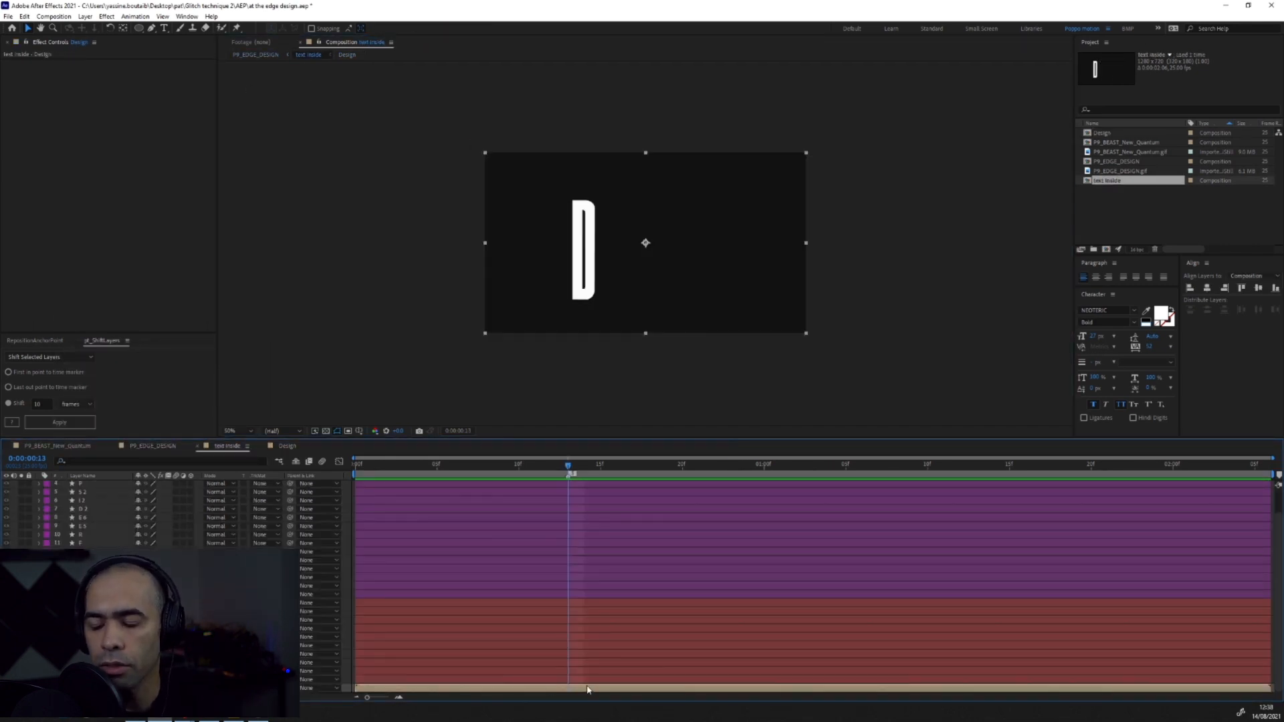
double_click(587, 690)
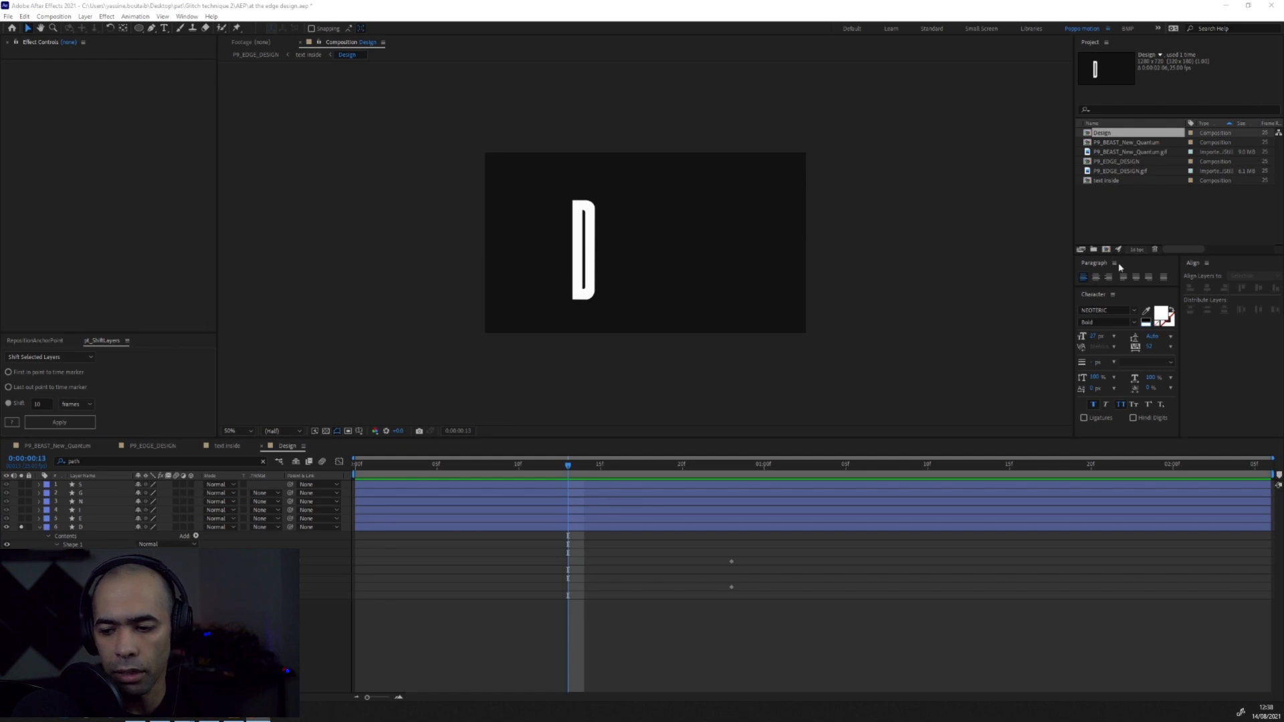
Step: Add composition marker 4 at frame 13 and marker 5 at the path keyframes on frame 23
click(700, 602)
key(shift+4)
key(k)
key(shift+5)
key(j)
Step: Animate the D layer's position from frame 13 to frame 23, shifting the letter to the left at the start, and preview it
click(641, 527)
key(p)
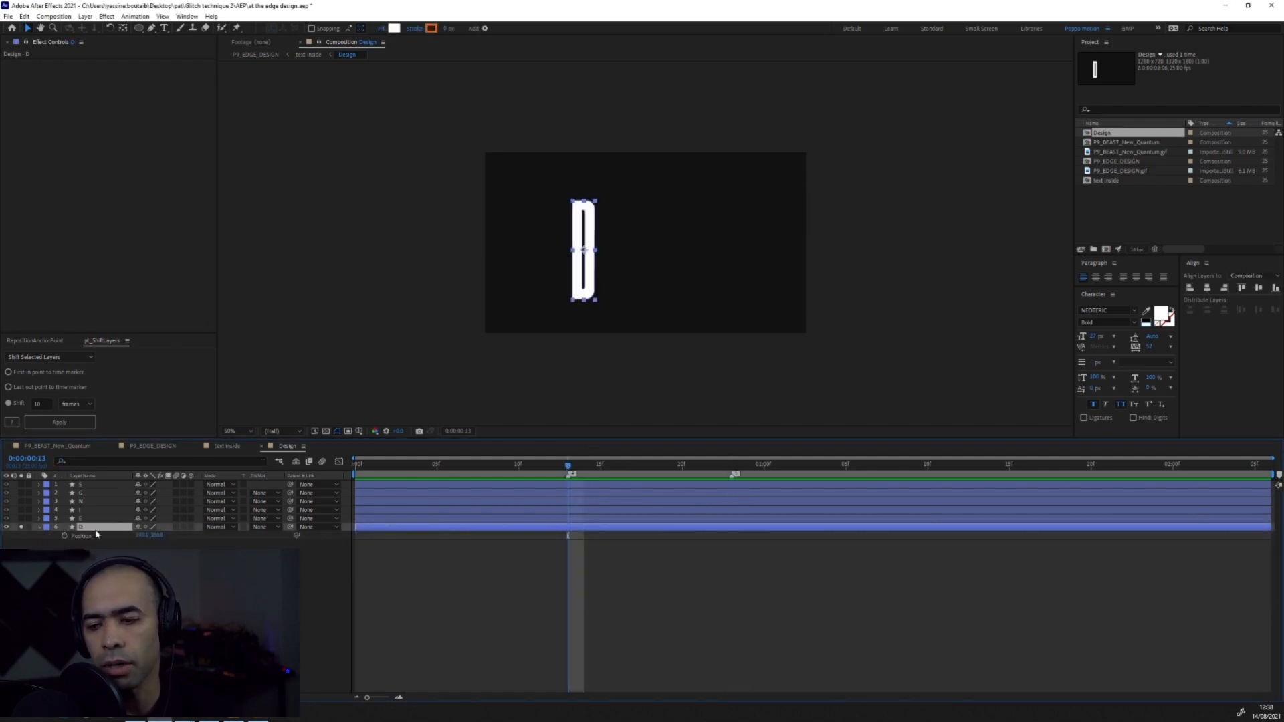
click(64, 536)
key(u)
mouse_move(569, 466)
mouse_down()
mouse_move(732, 467)
mouse_move(568, 470)
mouse_up()
drag(584, 250, 538, 250)
scroll(426, 255, up, 1)
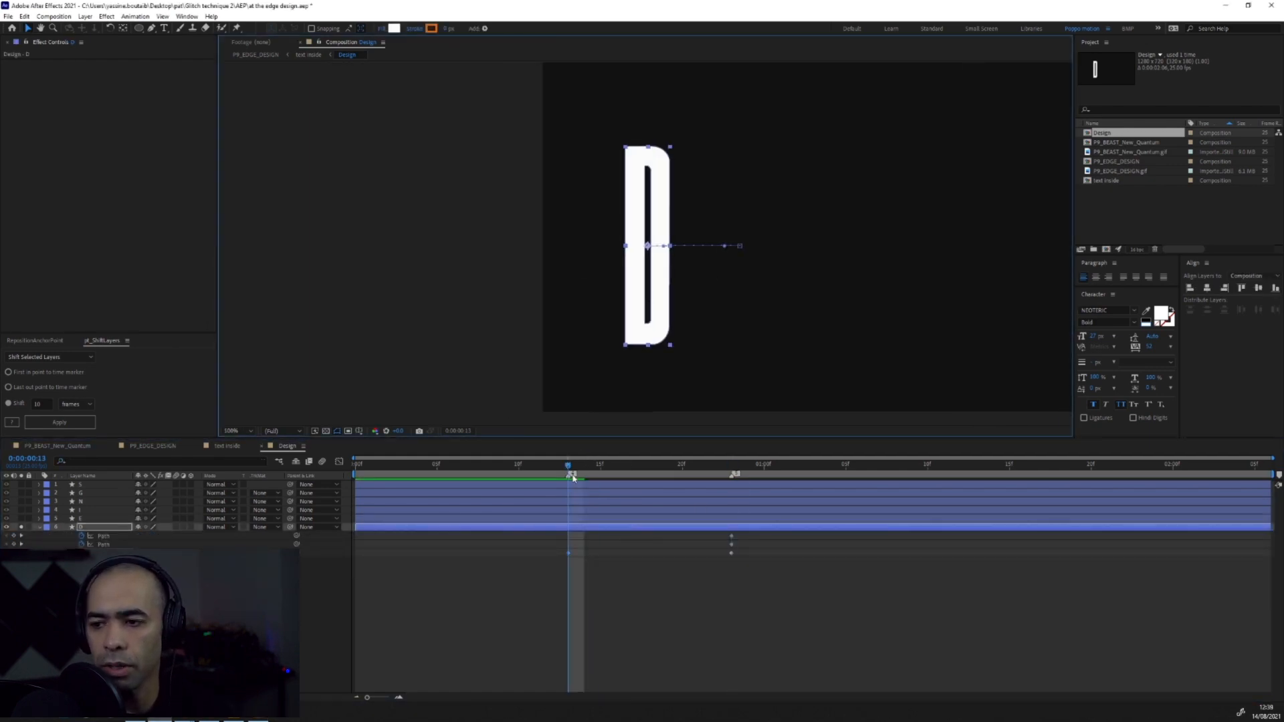
key(space)
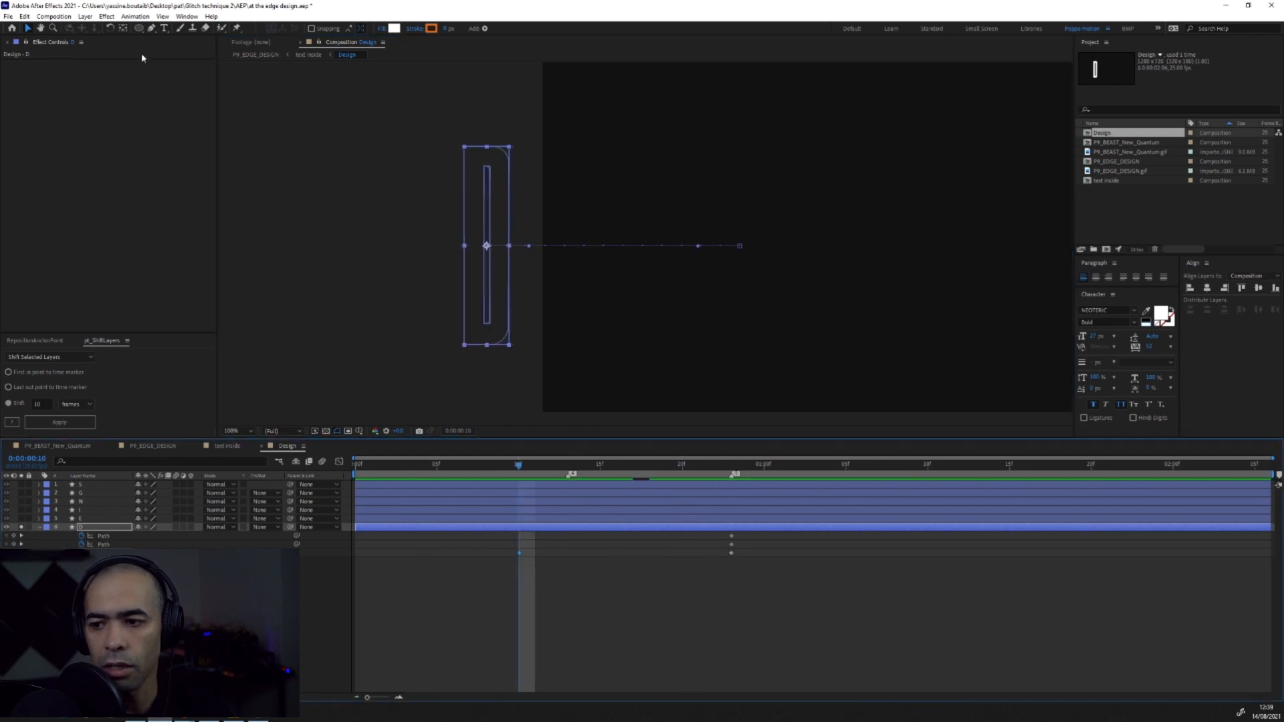
Step: At frame 10, stretch the left edges of the D's outer and inner paths outward to widen the letter
click(151, 29)
drag(470, 375, 456, 137)
drag(464, 345, 338, 345)
click(800, 593)
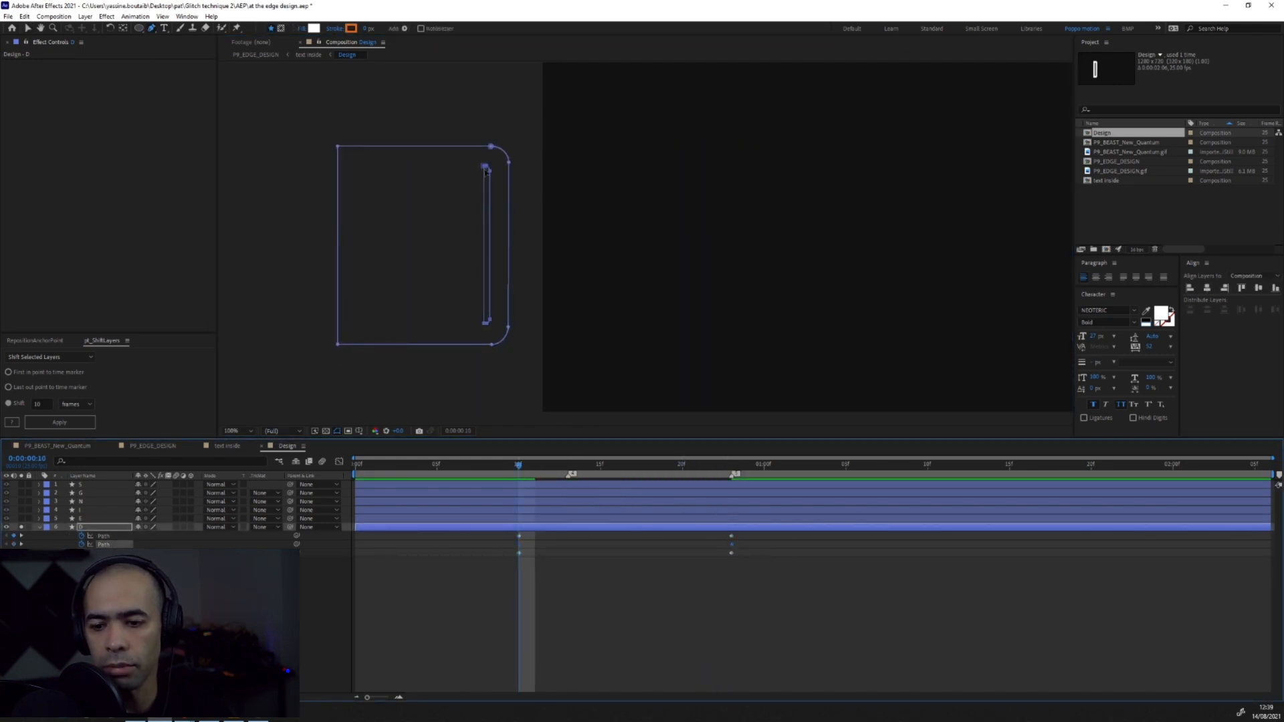
drag(486, 323, 307, 324)
drag(409, 321, 426, 322)
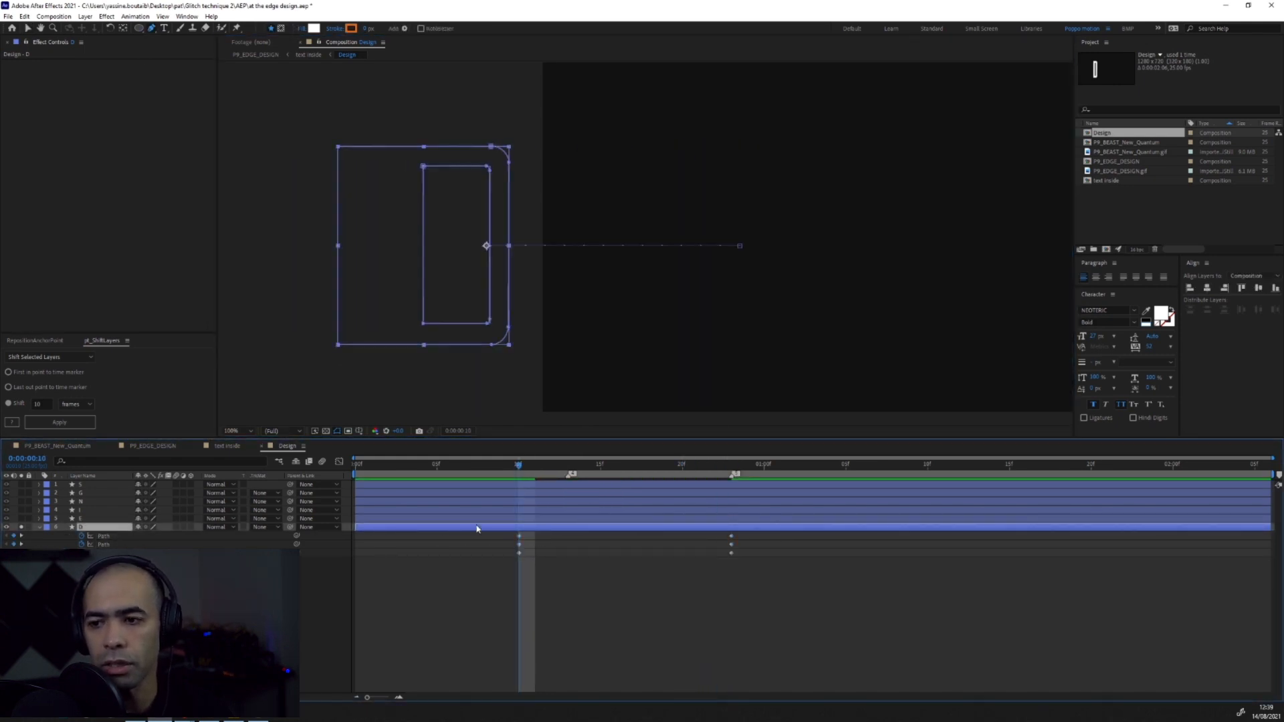
Step: Ease the D layer's keyframes between frames 10 and 23 and lengthen their outgoing influence on the speed graph
drag(478, 531, 752, 562)
click(339, 462)
drag(590, 665, 654, 670)
key(space)
drag(747, 645, 712, 687)
Step: Try ending the D's path speed curve in a sharp peak at frame 23 and preview the motion
drag(695, 663, 729, 663)
click(520, 466)
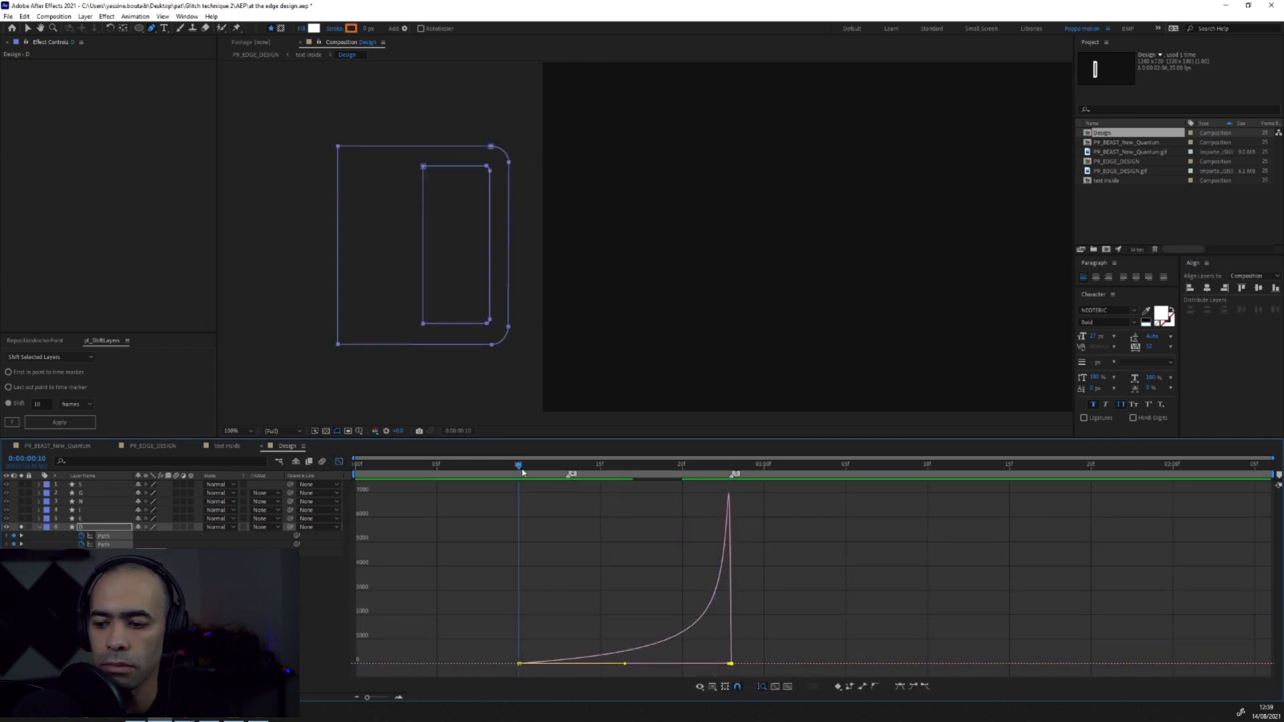
key(space)
click(471, 465)
key(space)
key(space)
key(ctrl+z)
Step: Try an early speed peak on the D's path keyframes, preview it and compare it with the position speed curve
drag(625, 663, 530, 666)
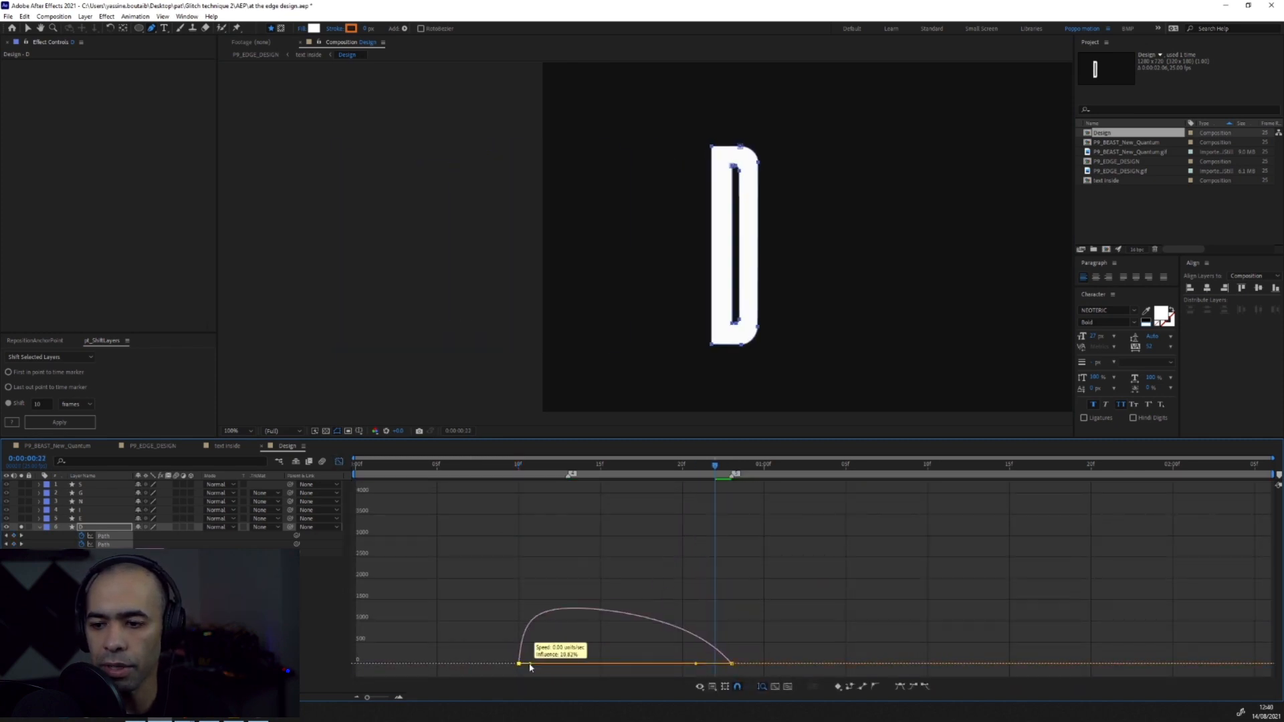
drag(696, 663, 559, 664)
key(space)
key(space)
click(339, 463)
click(727, 557)
click(730, 553)
click(339, 462)
drag(757, 636, 462, 681)
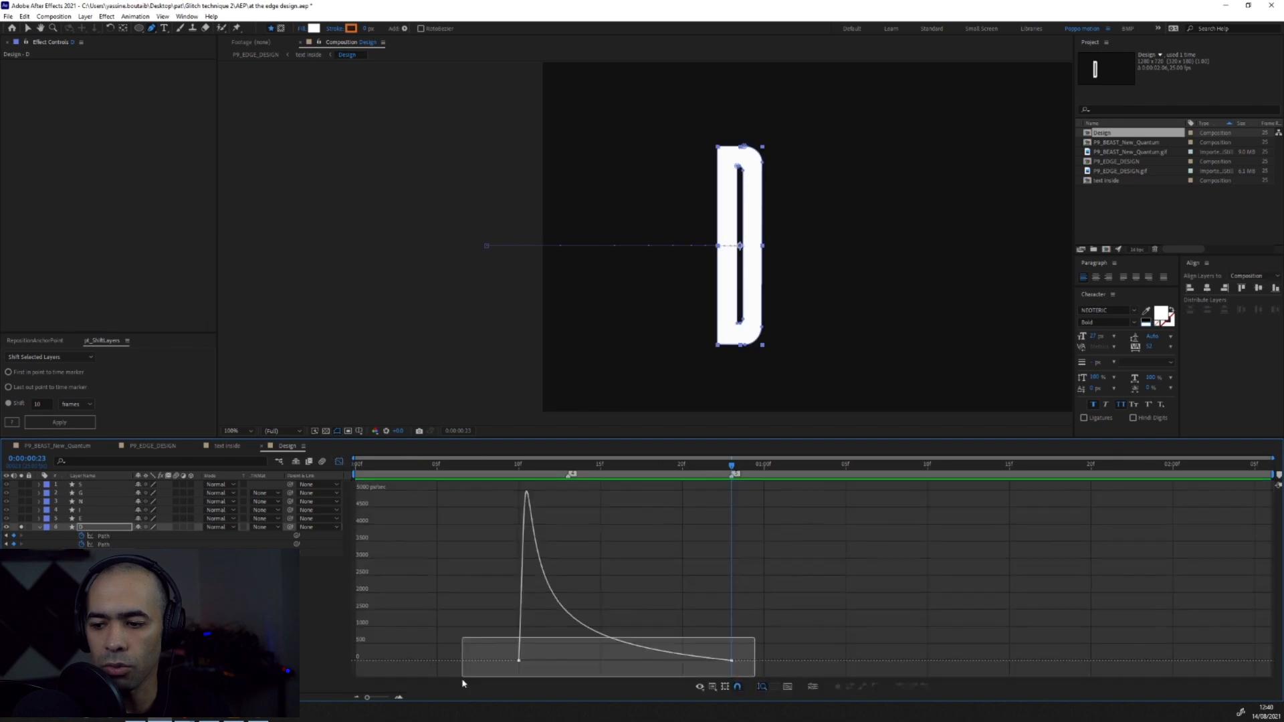
key(ctrl+z)
key(ctrl+z)
Step: Lengthen the incoming influence of the D's path keyframes toward the middle of the speed curve, preview it and save the project
drag(696, 663, 631, 663)
click(503, 466)
key(space)
drag(726, 466, 625, 481)
drag(625, 664, 705, 671)
key(ctrl+z)
click(488, 466)
key(space)
key(ctrl+s)
Step: Solo the E layer together with the D and set a Position keyframe for the E at frame 23
click(339, 462)
mouse_move(716, 468)
mouse_down()
mouse_move(639, 476)
mouse_move(731, 475)
mouse_up()
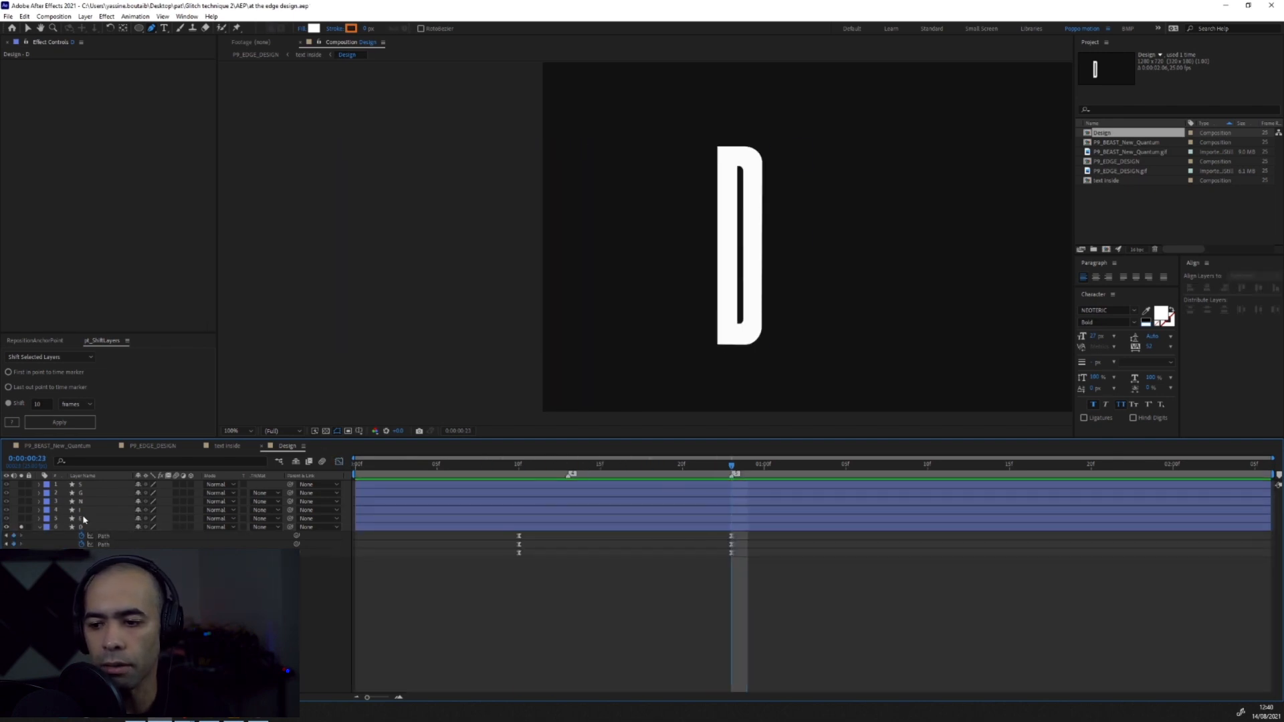
click(83, 519)
click(21, 519)
key(p)
click(64, 527)
Step: Shift composition marker 4 to frame 10 and keyframe the E layer's path at frame 23
drag(570, 476, 521, 475)
click(39, 535)
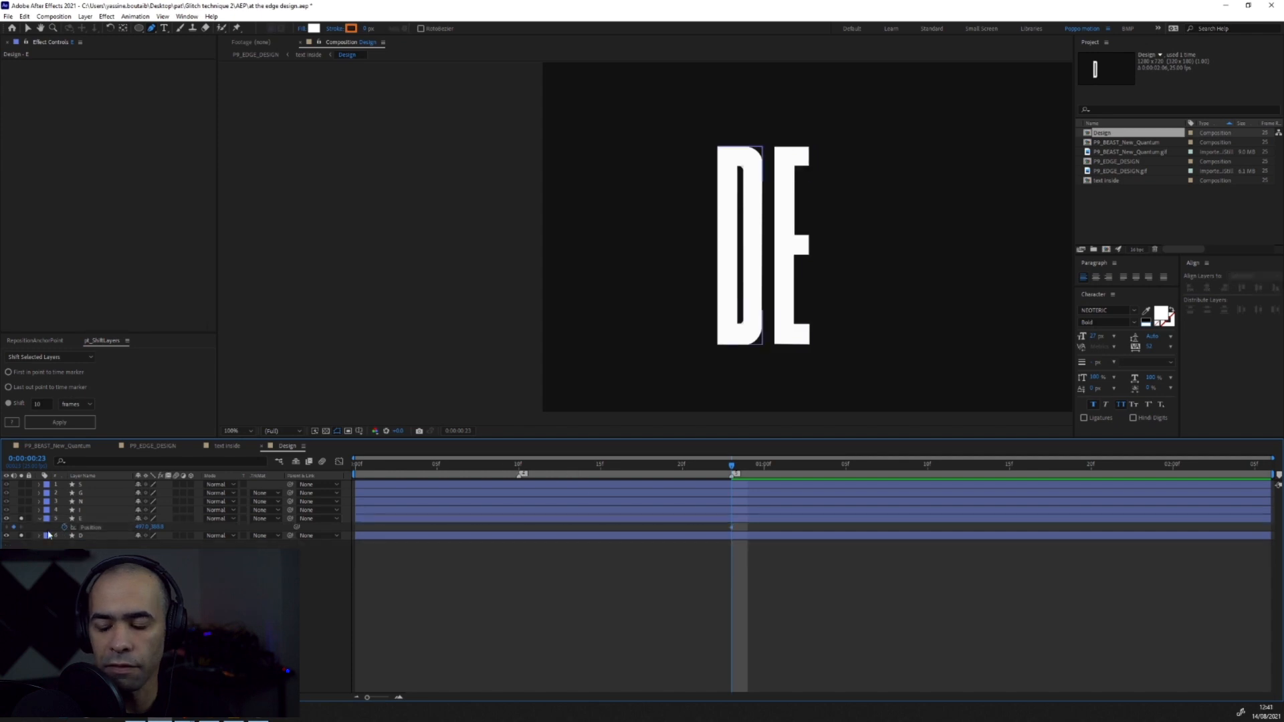
click(87, 519)
click(137, 460)
text(path)
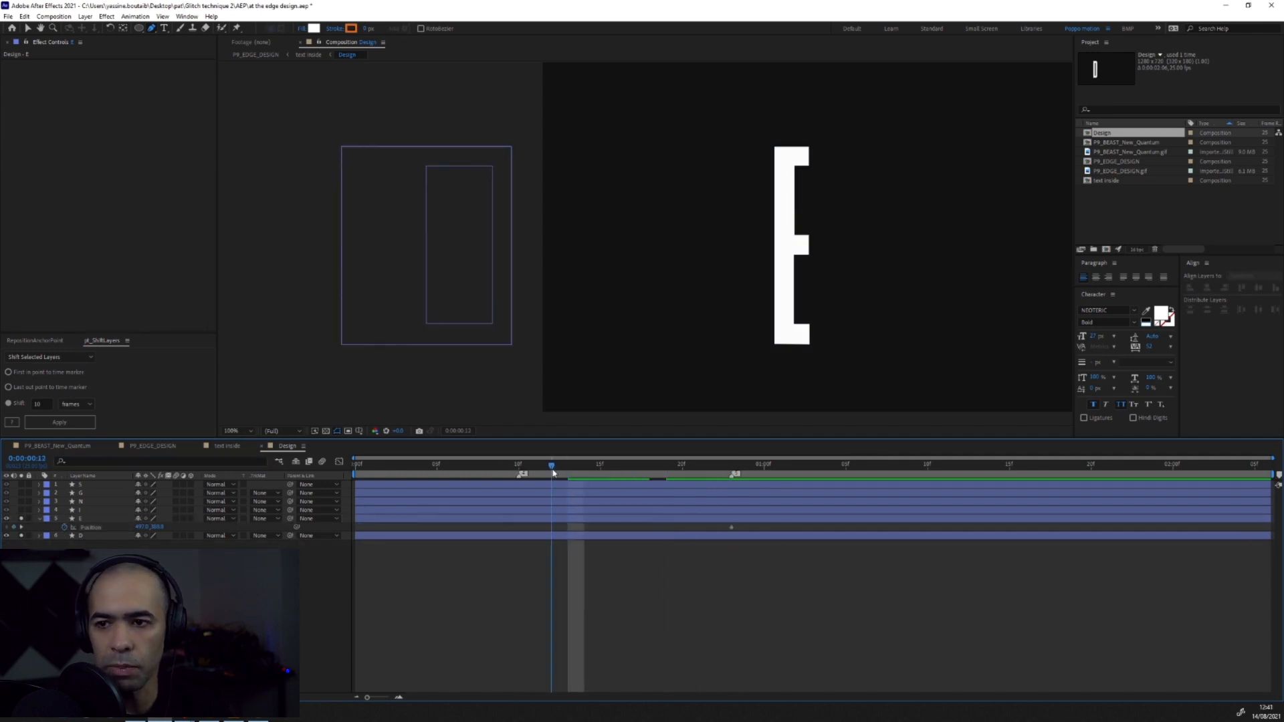
key(ctrl+v)
key(j)
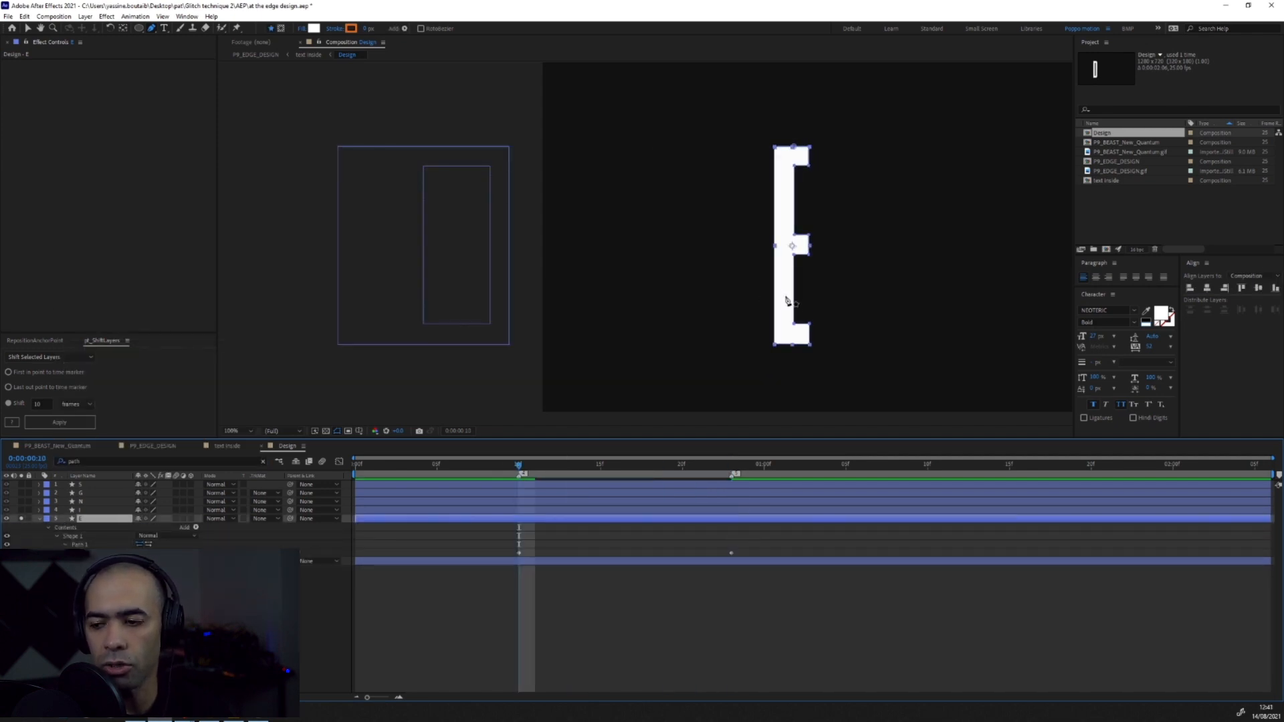
Step: At frame 10, shift the E off the canvas to the left and stretch its left edge and stem outward to widen it
key(v)
drag(788, 298, 489, 246)
key(g)
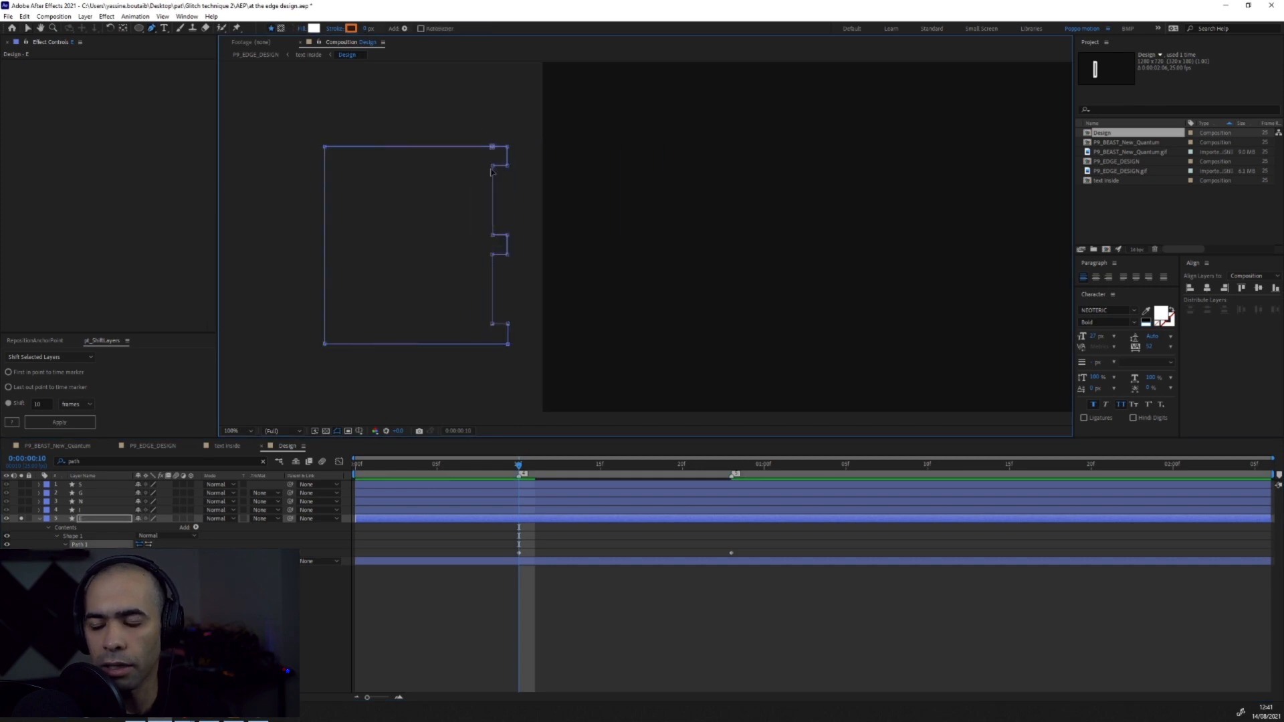
drag(494, 326, 418, 326)
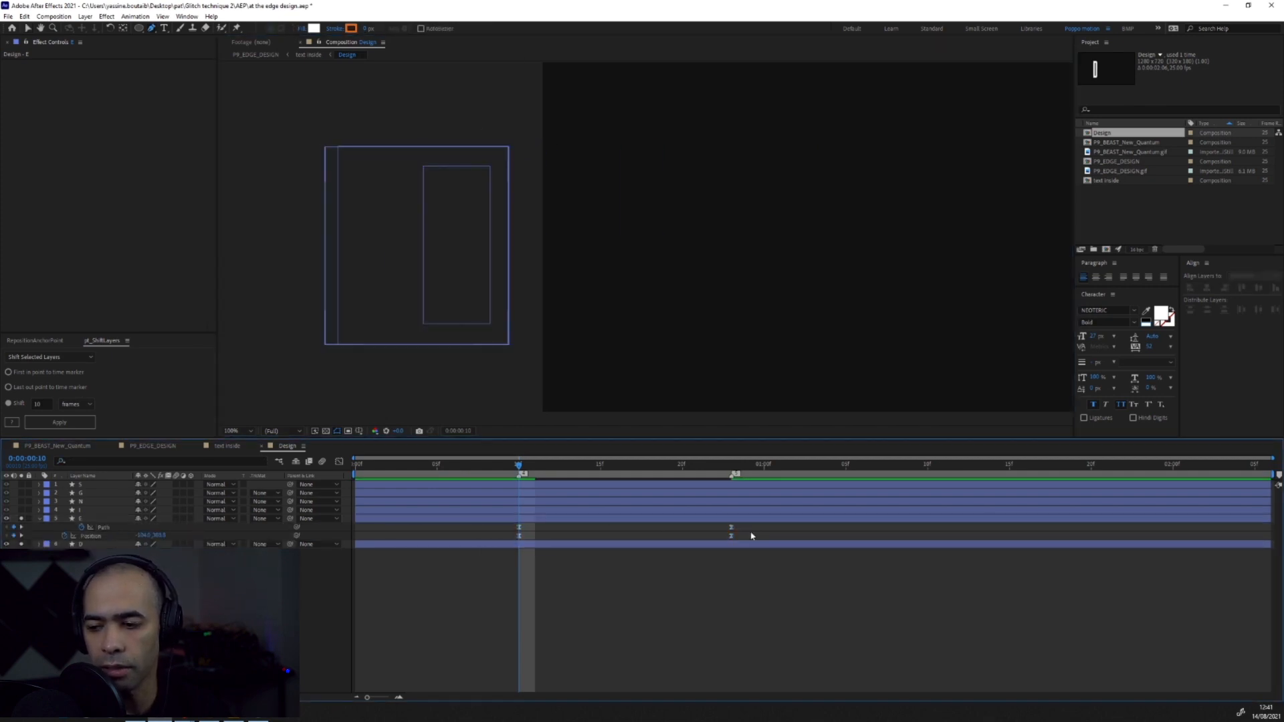
Step: Shape the speed curves of the E's path and position keyframes into a sharp peak midway between frames 10 and 23
drag(554, 663, 718, 666)
key(v)
click(91, 537)
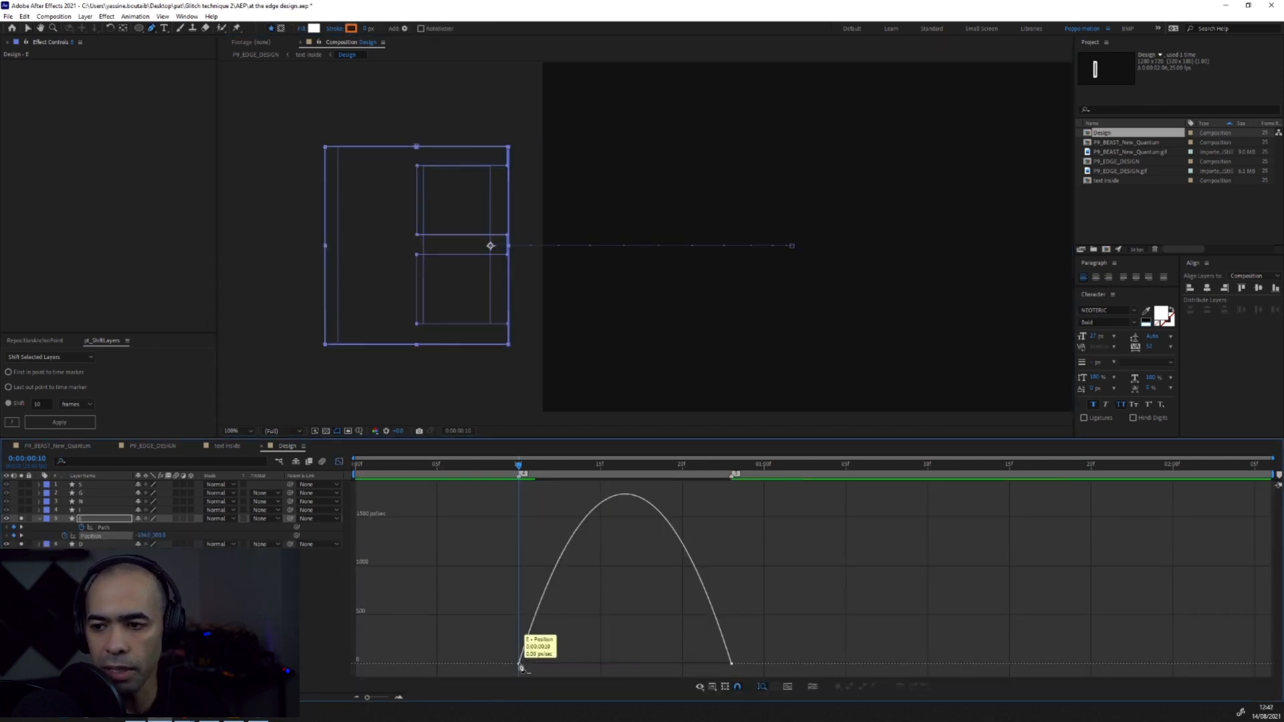
click(519, 664)
mouse_move(555, 664)
mouse_down()
mouse_move(721, 664)
mouse_move(541, 664)
mouse_up()
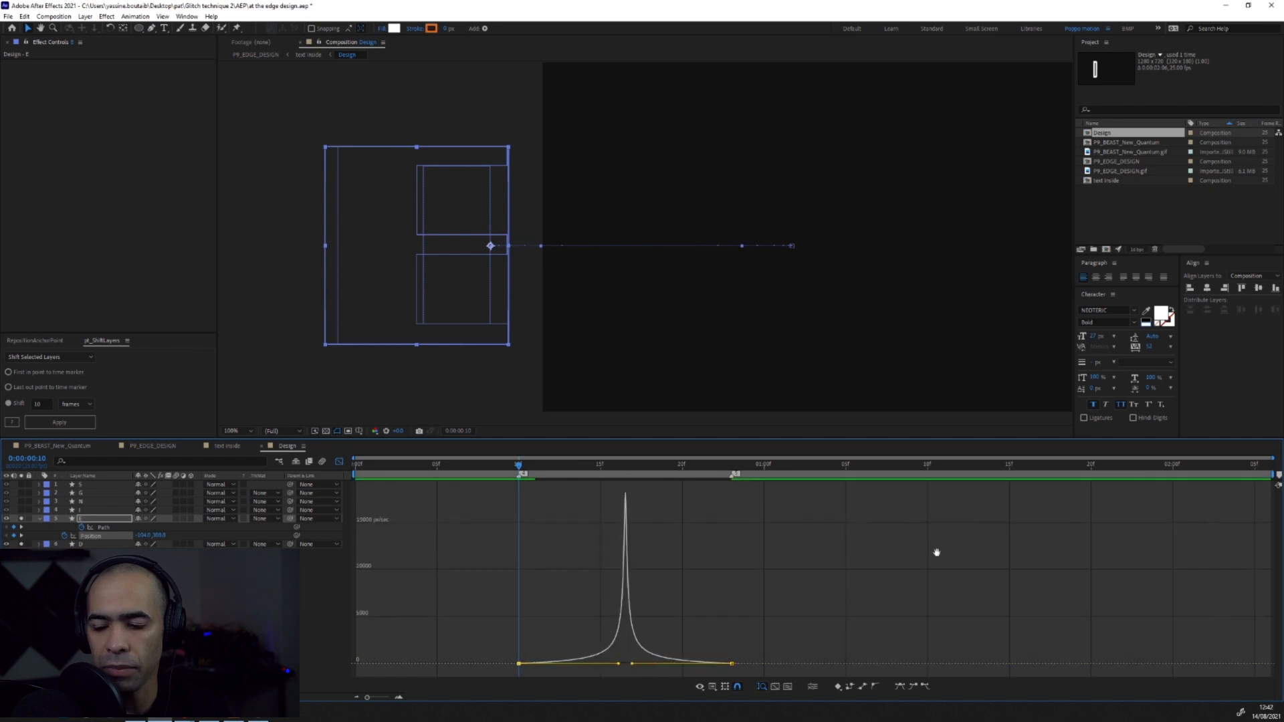
key(k)
key(shift+F3)
Step: Try offsetting the E's path and position keyframes one frame earlier than the D's and preview the stagger
key(u)
drag(753, 524, 522, 538)
drag(745, 574, 511, 550)
key(alt+Left)
key(ctrl+z)
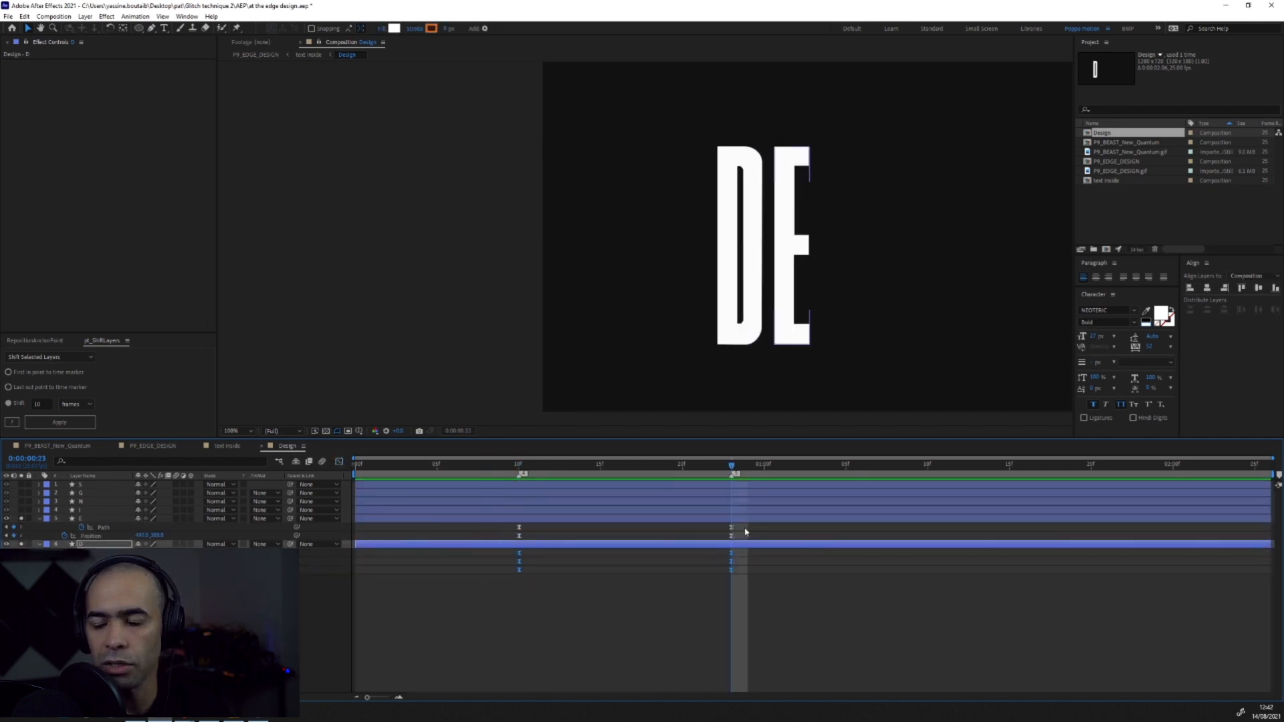
drag(745, 525, 512, 538)
key(alt+Left)
key(space)
key(5)
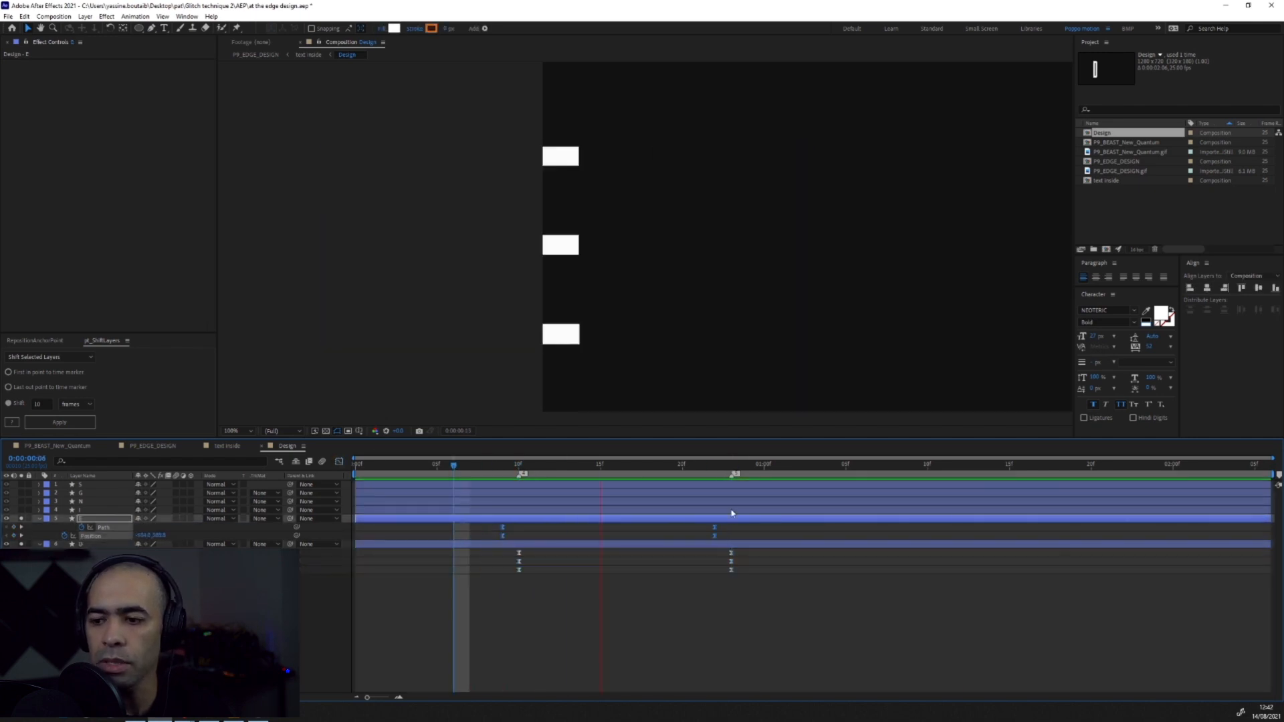
key(5)
click(709, 602)
key(u)
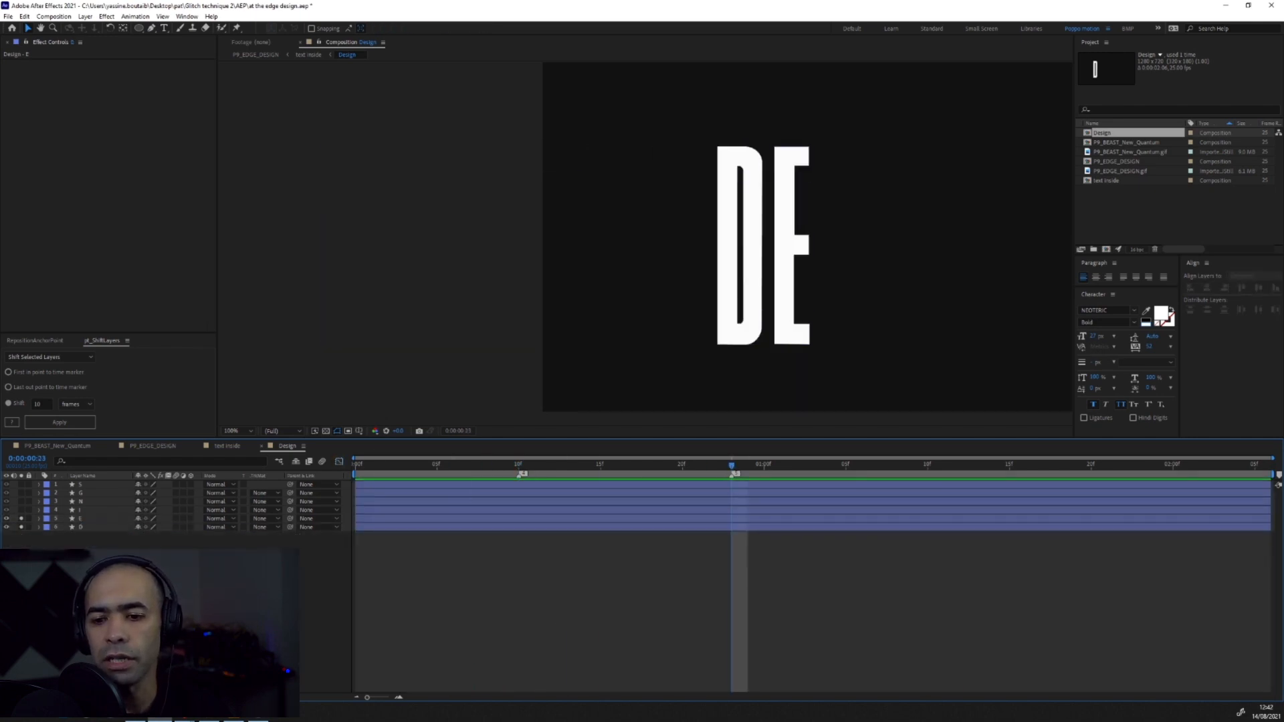
Step: Solo the I layer as well and keyframe its position and path at frame 23
click(22, 509)
click(91, 509)
key(alt+shift+p)
click(218, 461)
text(path)
click(82, 544)
click(263, 462)
key(u)
key(4)
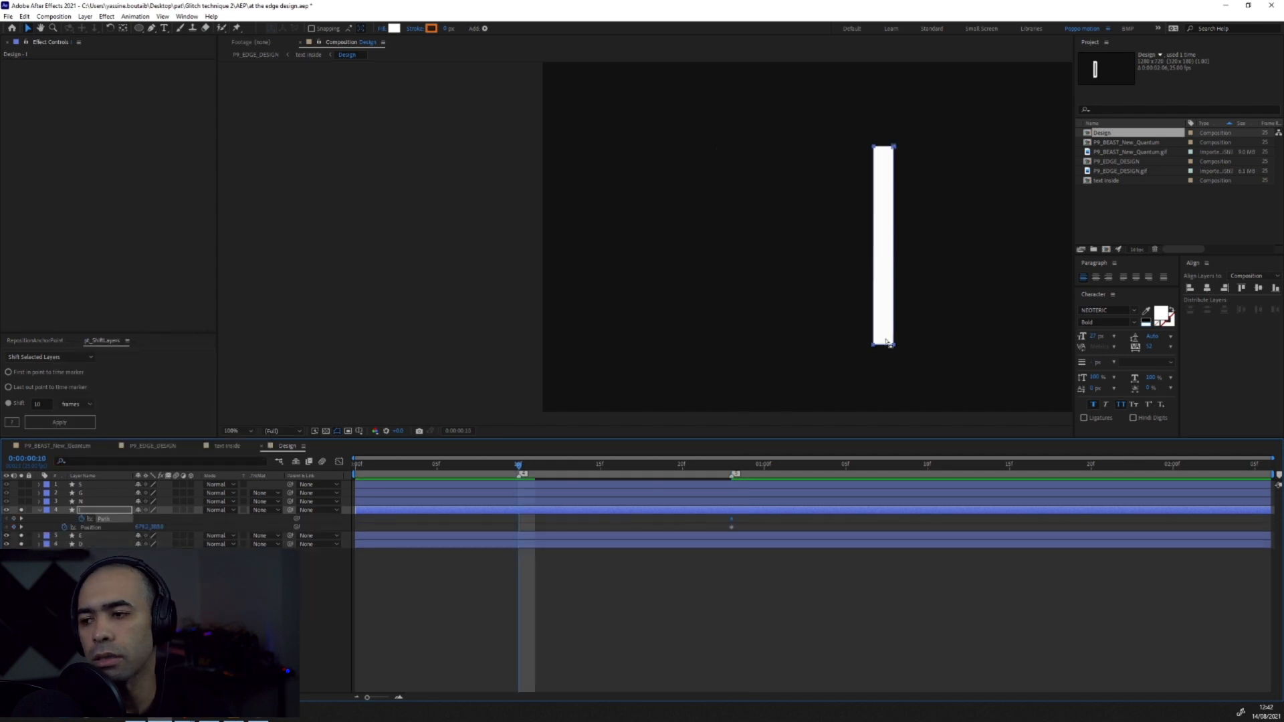
Step: At frame 10, stretch the I's left edge far outward and shift the letter off the canvas to the left
click(888, 341)
drag(873, 146, 605, 147)
click(552, 511)
key(shift+Left)
key(shift+Left)
key(shift+Left)
key(shift+Left)
key(shift+Left)
key(shift+Left)
key(shift+Left)
key(shift+Left)
key(shift+Left)
key(shift+Left)
key(shift+Left)
key(shift+Left)
key(shift+Left)
key(shift+Left)
key(shift+Left)
key(shift+Left)
key(shift+Left)
key(shift+Left)
key(shift+Left)
key(shift+Left)
Step: Ease the I's path and position keyframes, lengthen their influence for a sharp central speed peak and preview the motion
drag(749, 518, 511, 532)
key(F9)
key(shift+F3)
click(91, 528)
drag(560, 665, 626, 665)
click(104, 519)
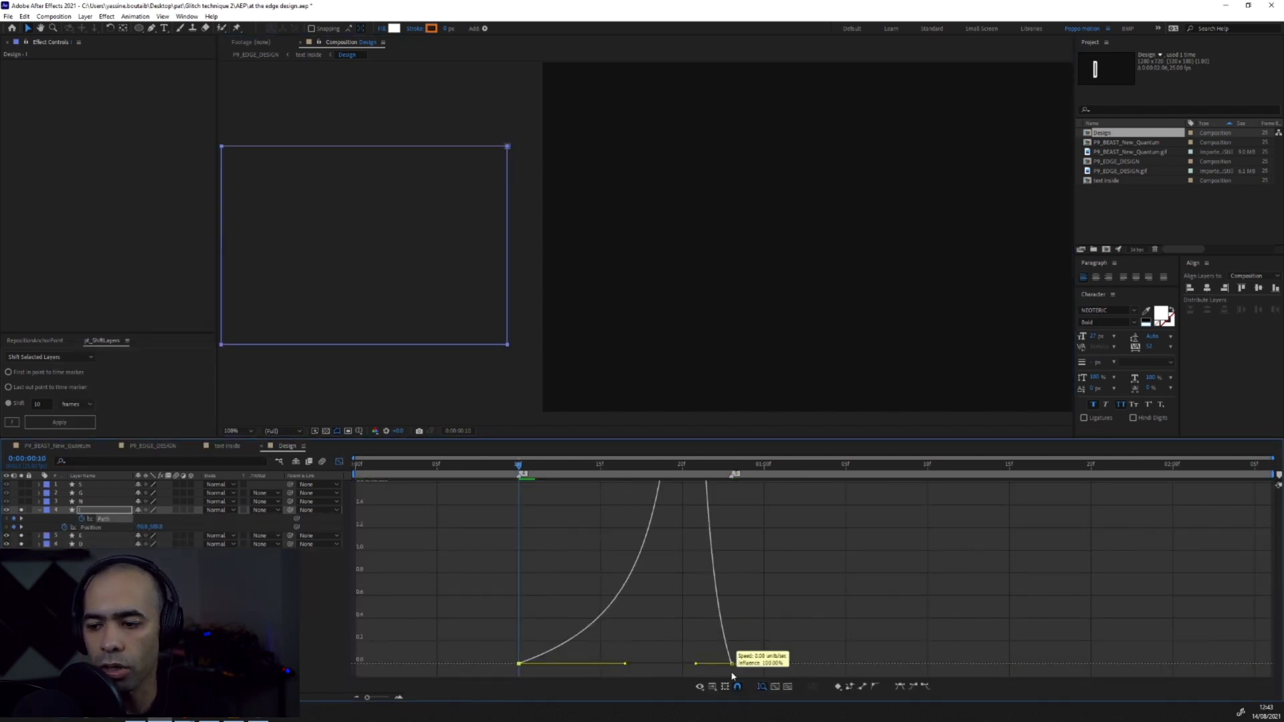
key(shift+F3)
click(687, 571)
key(space)
key(5)
Step: Reorder the S layer between I and E, solo it, and keyframe its position and path at frame 23
drag(81, 485, 82, 531)
click(40, 502)
click(21, 510)
key(alt+shift+p)
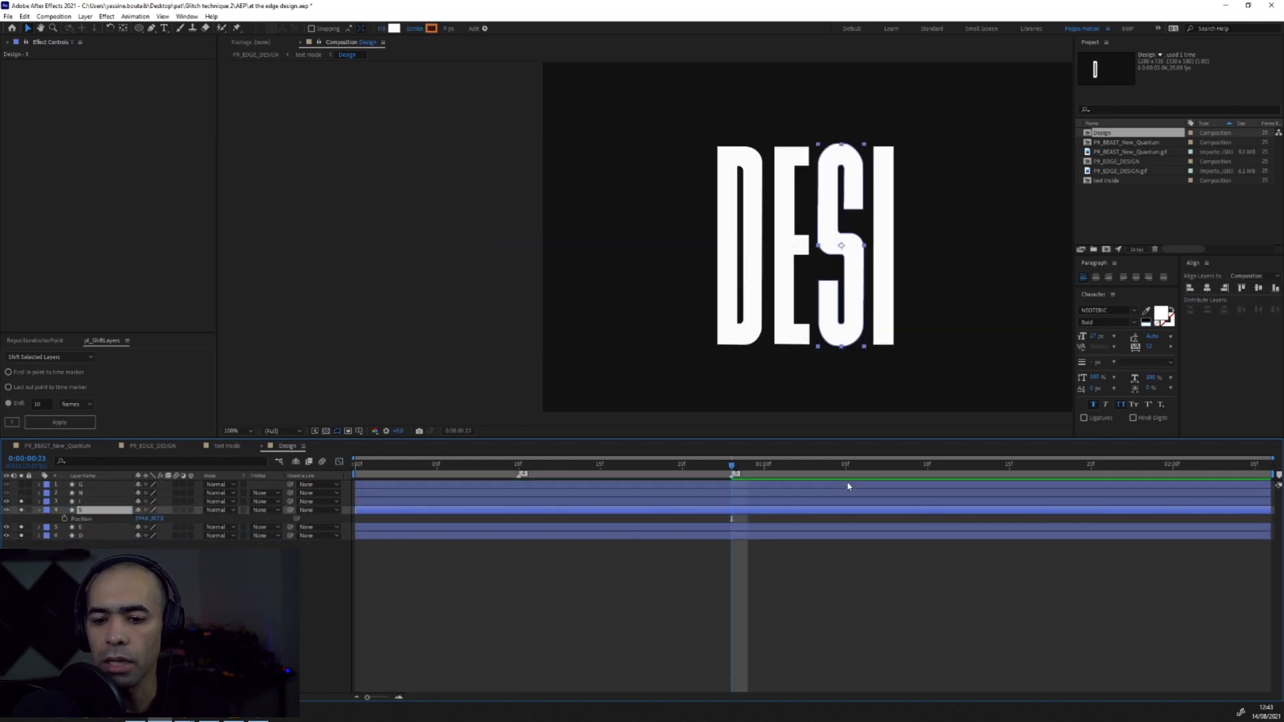
click(107, 459)
text(path)
click(82, 545)
key(4)
Step: At frame 10, select the vertices along the S's left side and stretch them outward to widen the letter
click(840, 145)
key(ctrl+a)
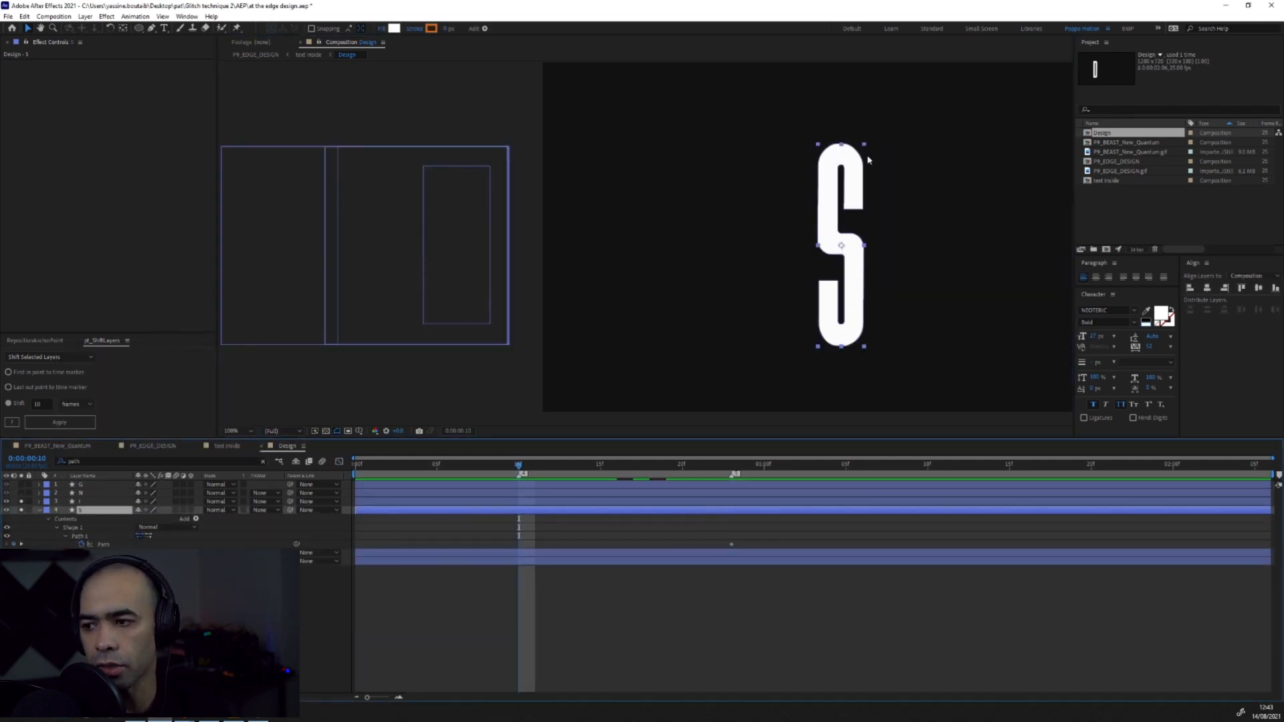
scroll(869, 161, up, 1)
click(80, 536)
key(space)
drag(1001, 172, 673, 246)
scroll(714, 301, up, 1)
key(space)
drag(709, 348, 714, 184)
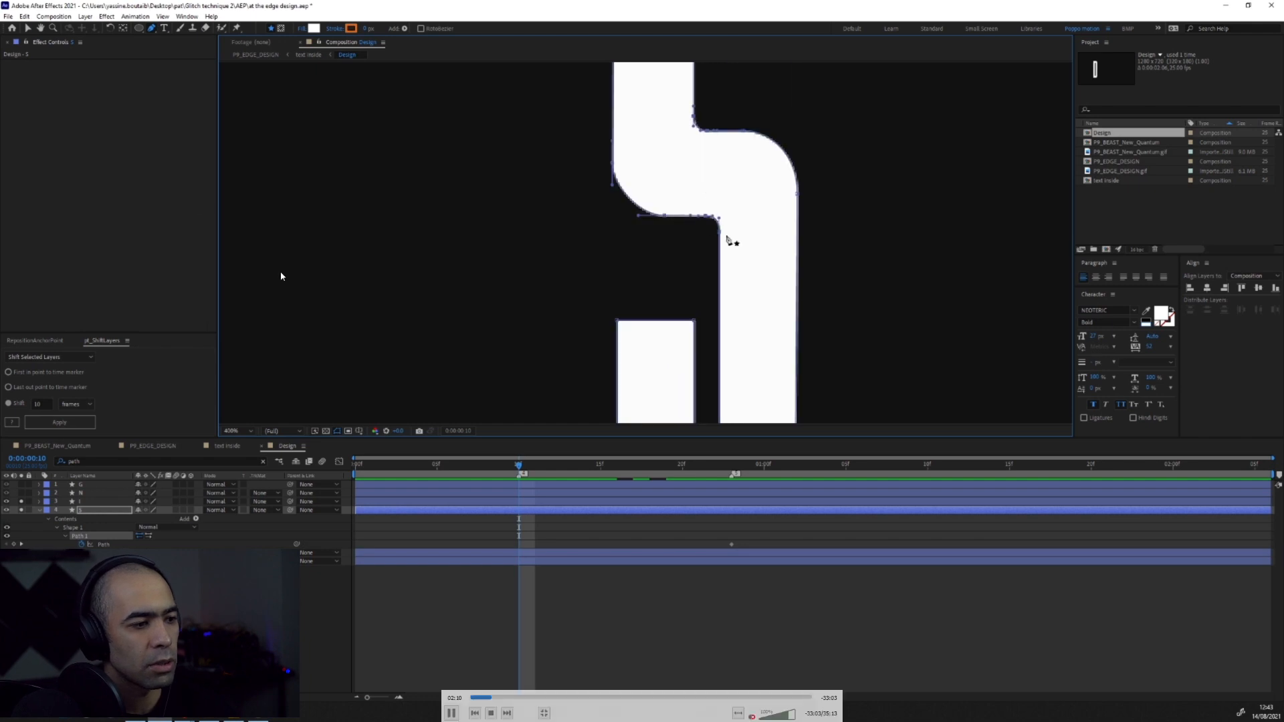
key(space)
drag(712, 375, 718, 179)
scroll(697, 310, down, 2)
drag(636, 74, 700, 341)
drag(677, 149, 458, 149)
Step: Reveal the S's keyframes and shift the letter off the canvas to the left at frame 10
click(729, 502)
click(730, 511)
key(u)
key(v)
drag(699, 229, 337, 229)
Step: Ease the S's path and position keyframes, lengthen their influence for a sharp central speed peak and preview the motion
drag(756, 517, 470, 543)
key(F9)
click(339, 461)
click(92, 527)
drag(555, 663, 623, 663)
click(103, 519)
drag(696, 663, 626, 664)
key(shift+F3)
key(space)
key(5)
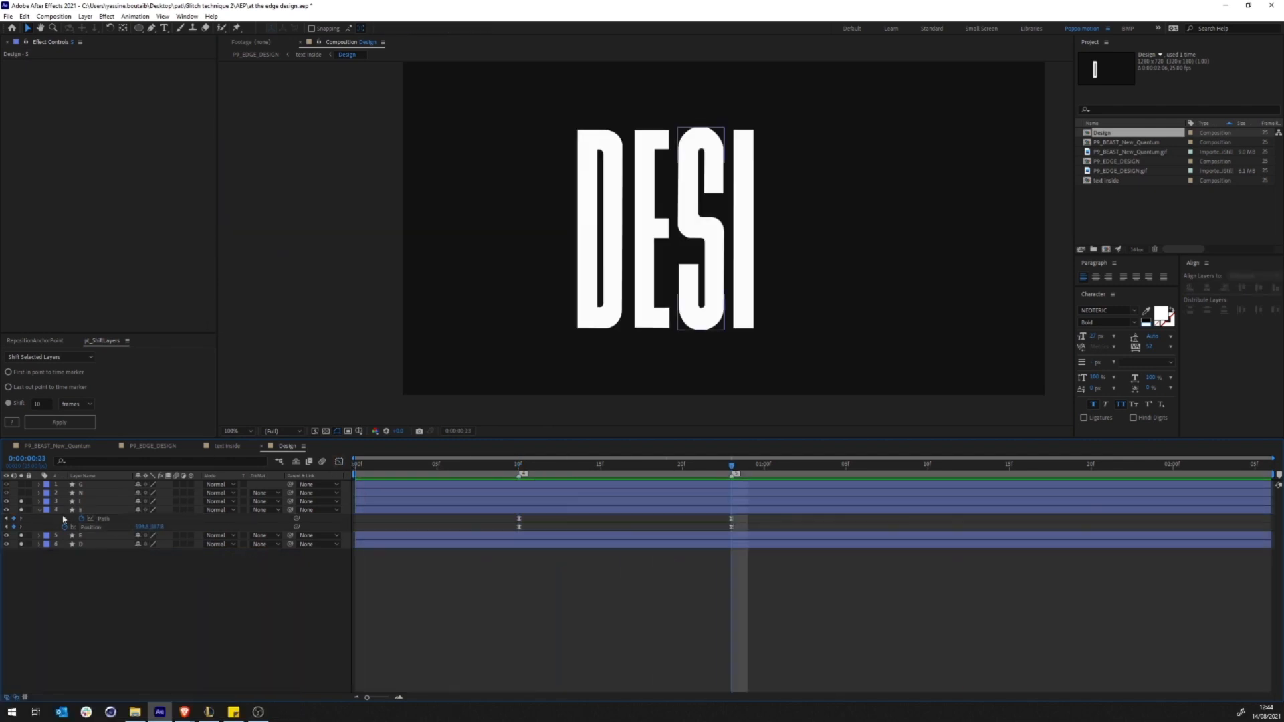
Step: Reveal the keyframes of the I, S, E and D layers and trim the start of these layers to frame 10
click(87, 501)
shift+click(87, 528)
key(u)
key(4)
key(alt+bracketleft)
Step: Stagger the letter layers so that E starts at frame 9, S at frame 7 and I at frame 6
drag(583, 553, 567, 553)
drag(567, 527, 535, 527)
drag(532, 502, 512, 528)
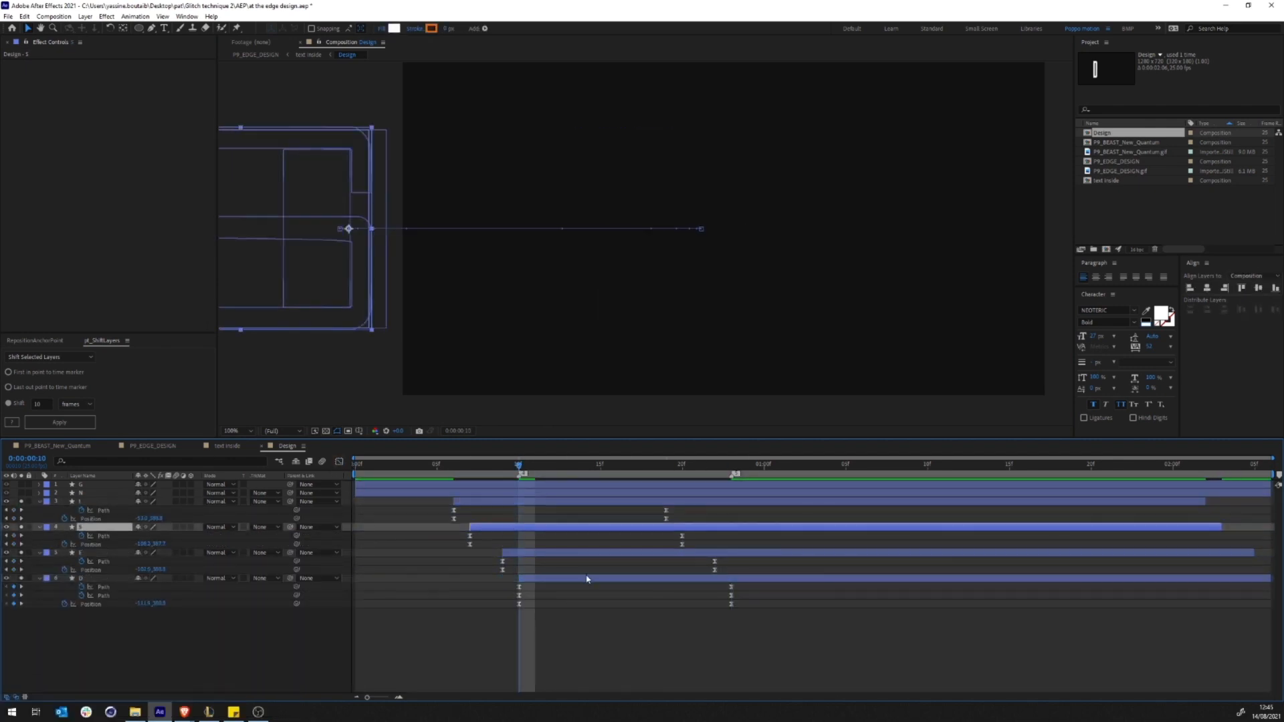
Step: Extend the ends of the I, S and E layers to the end of the composition and preview the animation
key(Home)
key(space)
key(space)
shift+click(1197, 502)
shift+click(1217, 553)
key(End)
key(alt+bracketright)
key(Home)
key(space)
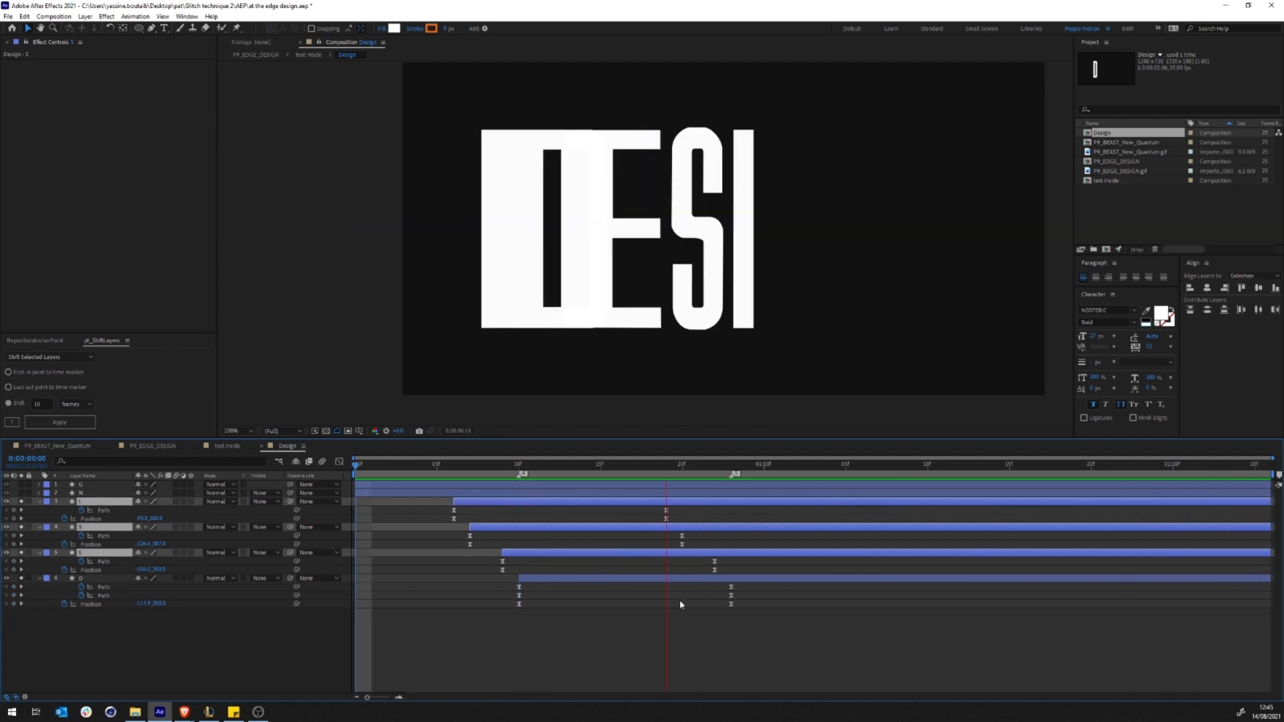
Step: Shift the I layer so it starts at frame 12 and preview the revised timing
drag(659, 467, 626, 475)
click(588, 642)
drag(472, 503, 570, 501)
key(Home)
key(space)
Step: At frame 20, lower the misaligned top vertex of the S path so it meets the letter's upper edge
mouse_move(669, 467)
mouse_down()
mouse_move(631, 467)
mouse_move(682, 468)
mouse_up()
click(674, 528)
click(674, 537)
scroll(694, 332, up, 4)
drag(723, 319, 691, 314)
scroll(696, 317, down, 3)
scroll(698, 191, up, 3)
click(650, 203)
drag(683, 203, 683, 220)
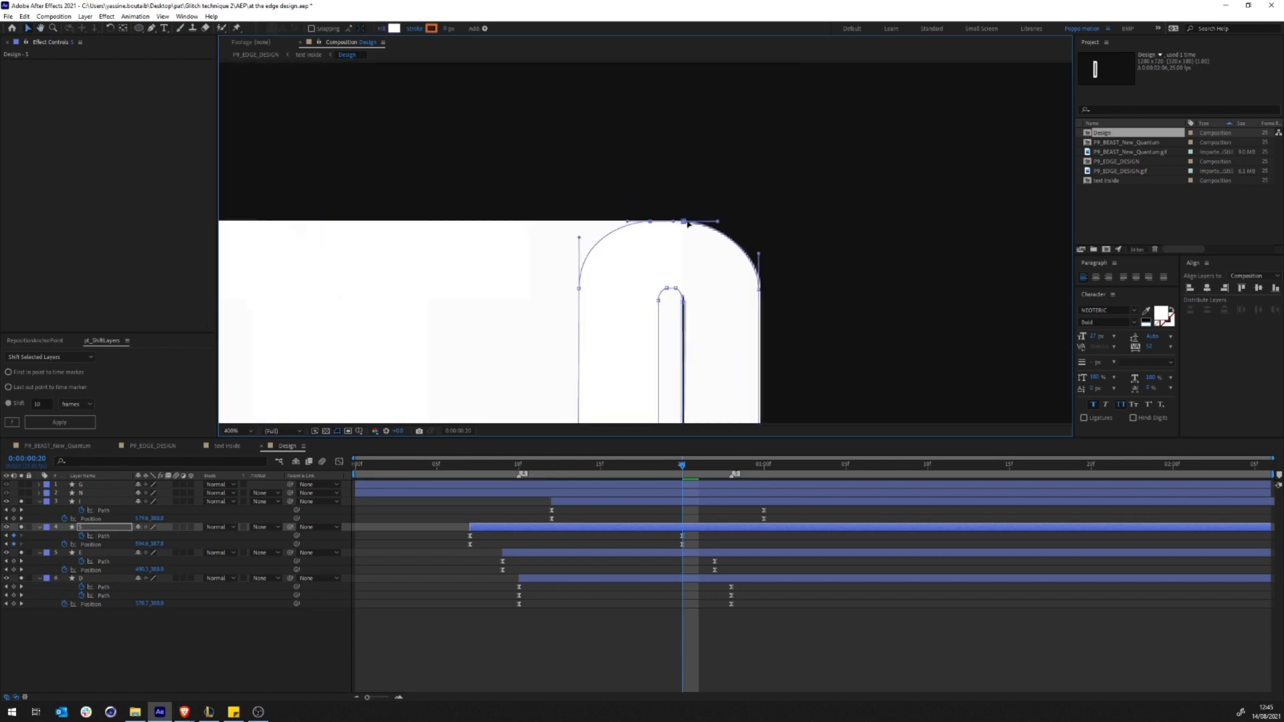
scroll(683, 224, down, 3)
Step: Preview the DESI letters' slide-in and save the project
click(682, 642)
key(Home)
key(space)
drag(714, 469, 845, 470)
key(ctrl+s)
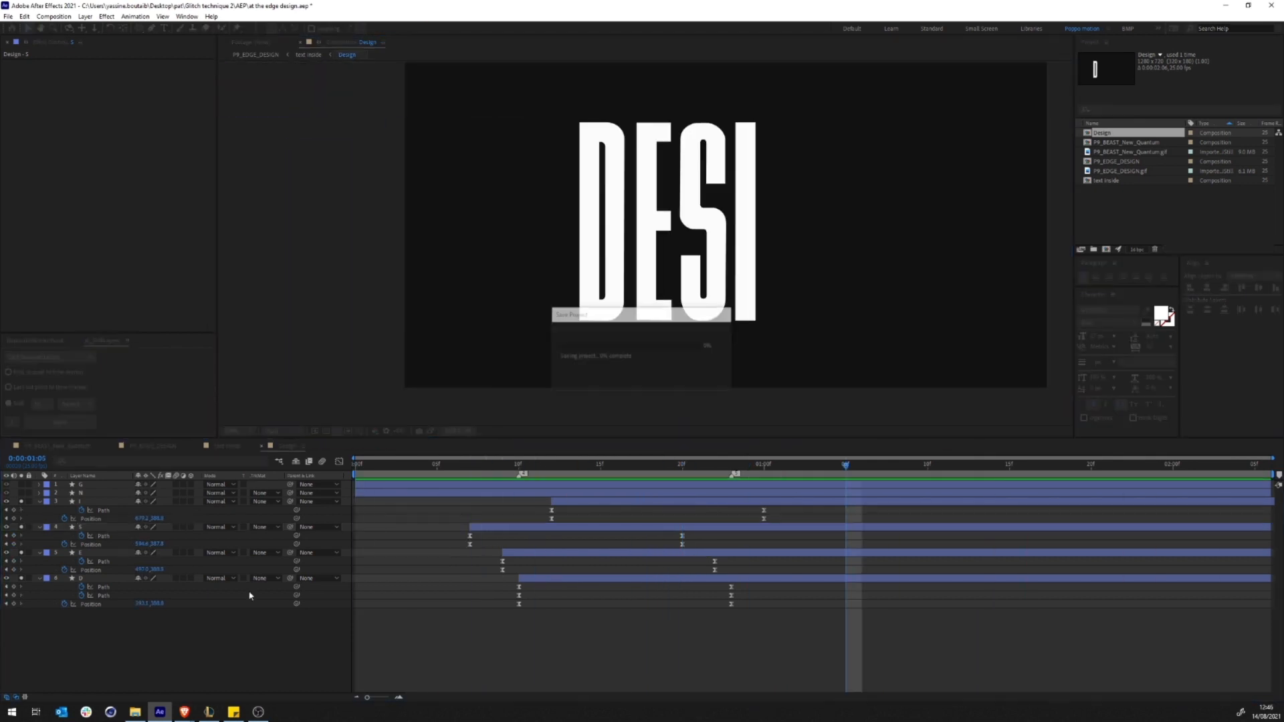
Step: Collapse the revealed keyframe properties of the I, S, E and D layers
click(39, 501)
click(39, 510)
click(38, 519)
click(38, 527)
click(22, 493)
click(614, 495)
Step: Scrub through the PR_EDGE_DESIGN reference to study how the remaining letters enter
click(257, 54)
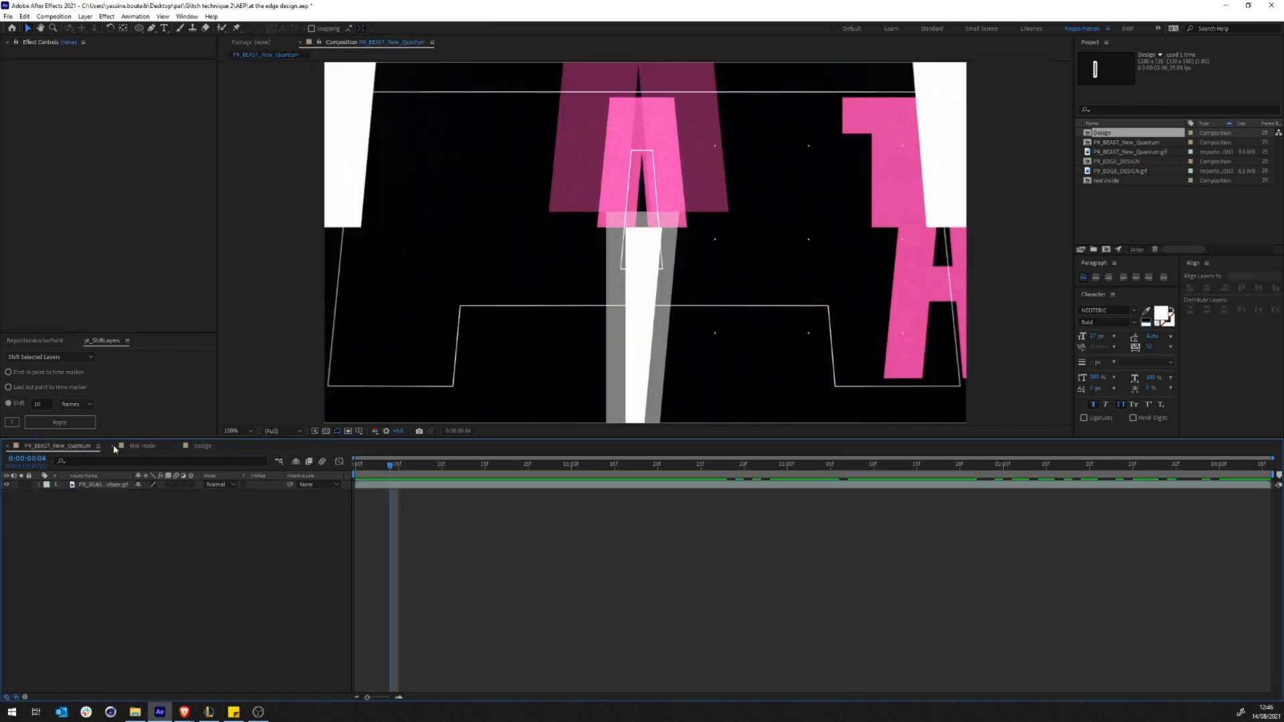
click(650, 467)
drag(650, 472, 780, 470)
Step: Isolate the G in the Design composition by soloing it and turning off solo for I, S, E and D
click(182, 446)
click(22, 484)
click(81, 484)
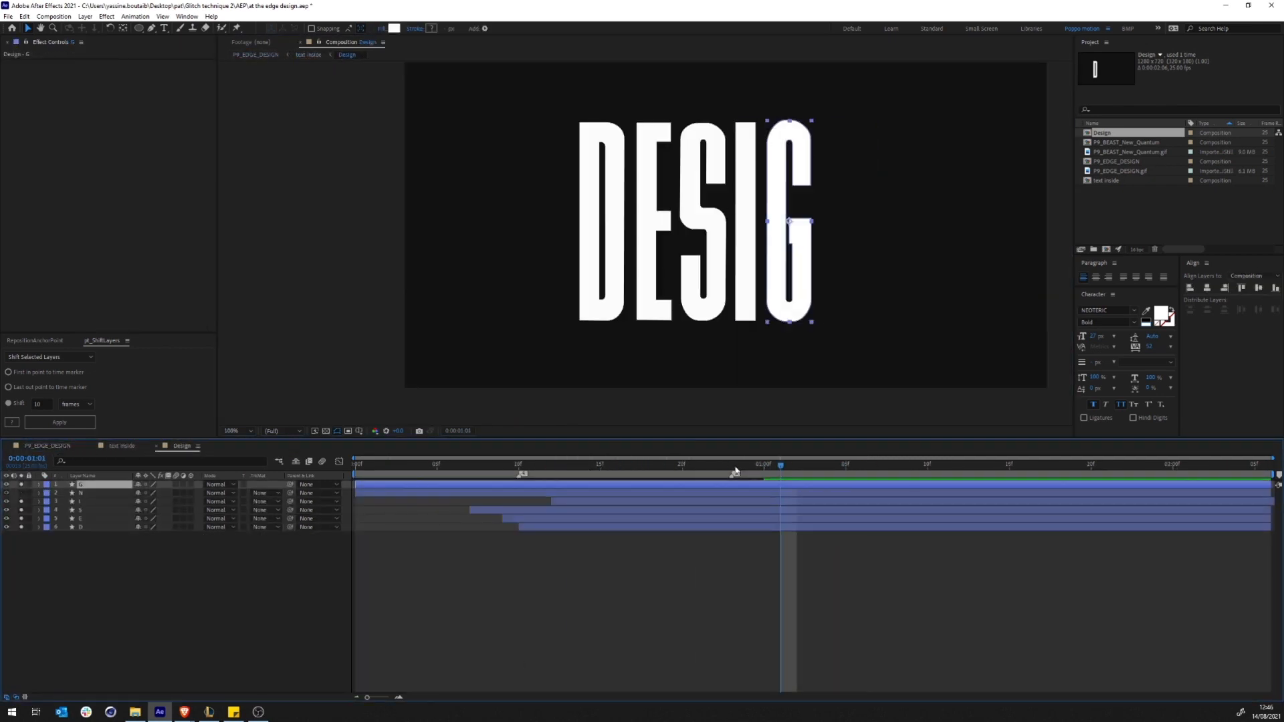
drag(21, 501, 21, 527)
Step: Add position keyframes to the G and N layers at frame 23
key(p)
click(64, 493)
click(84, 501)
key(p)
click(64, 510)
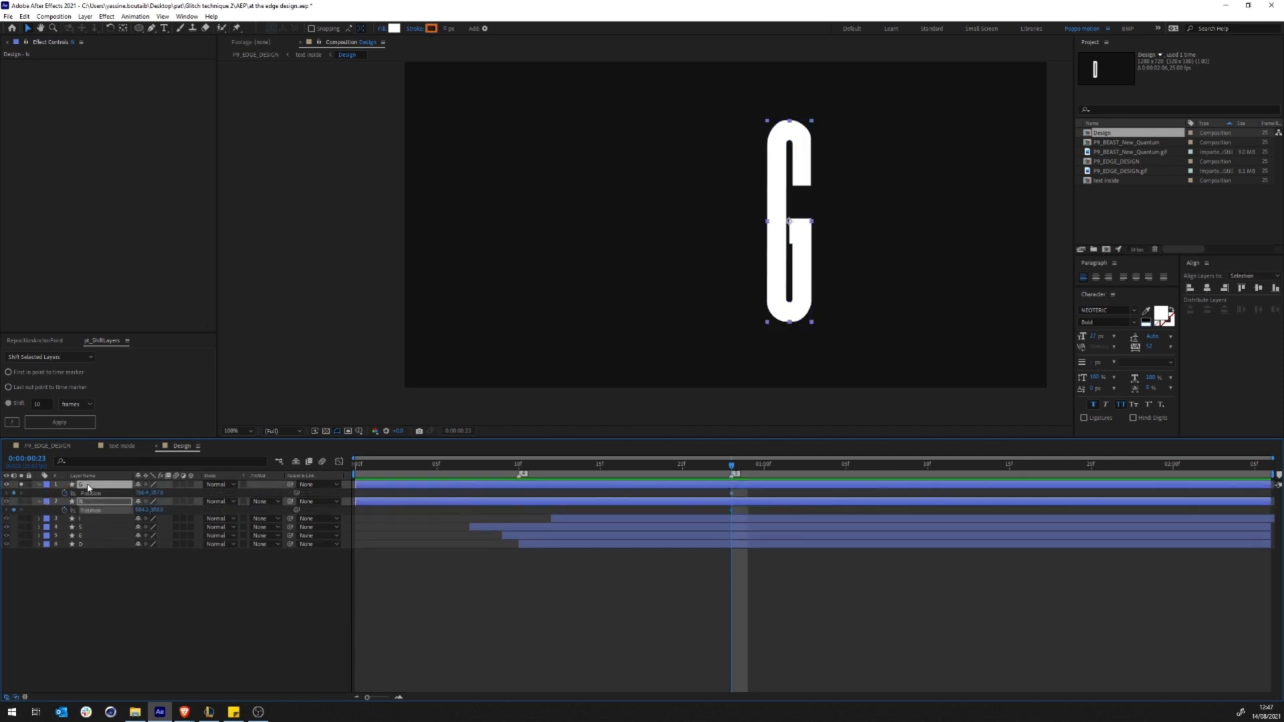
Step: Add path keyframes to the G and N at frame 23 and reveal both layers' keyframed properties
click(99, 459)
text(path)
click(82, 562)
key(u)
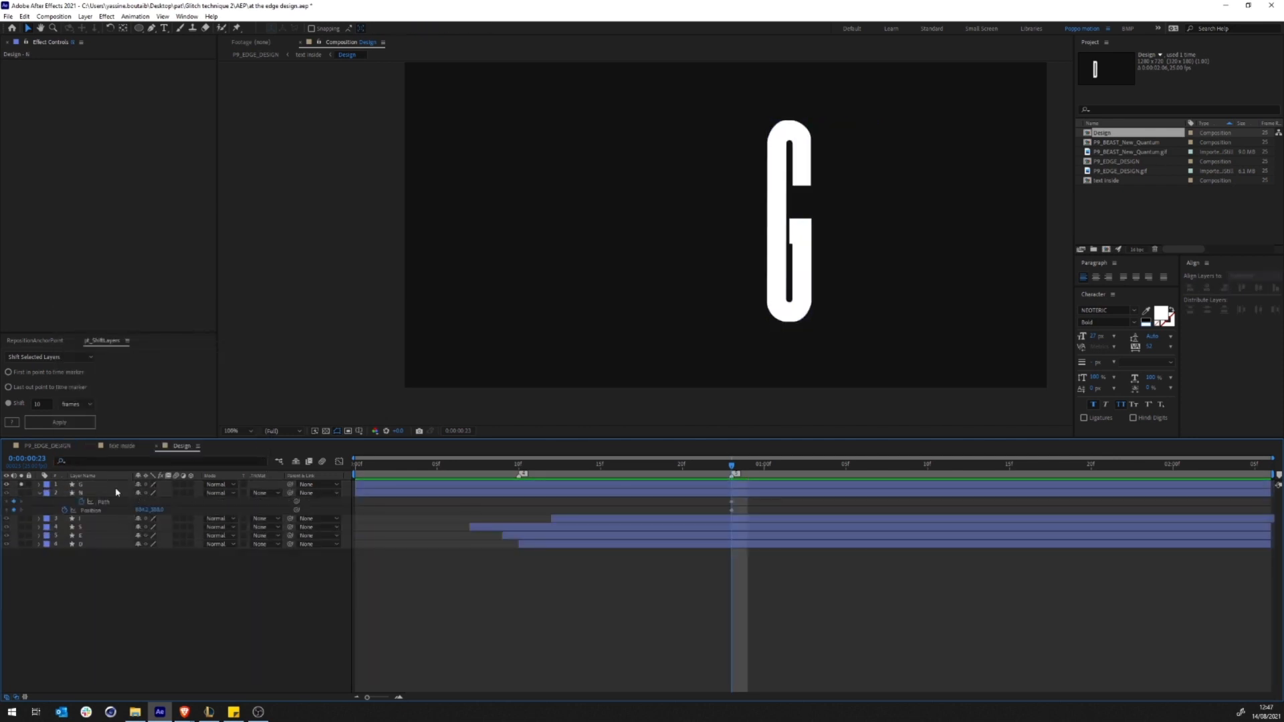
click(115, 485)
key(u)
Step: At frame 10, show the N as well and stretch the right-hand vertices of the G path far to the right
key(4)
click(21, 510)
drag(838, 234, 585, 224)
click(537, 109)
scroll(533, 107, up, 1)
drag(461, 102, 502, 271)
click(474, 278)
drag(548, 329, 623, 370)
click(567, 346)
key(alt+Tab)
key(alt+Tab)
click(568, 177)
scroll(679, 262, down, 4)
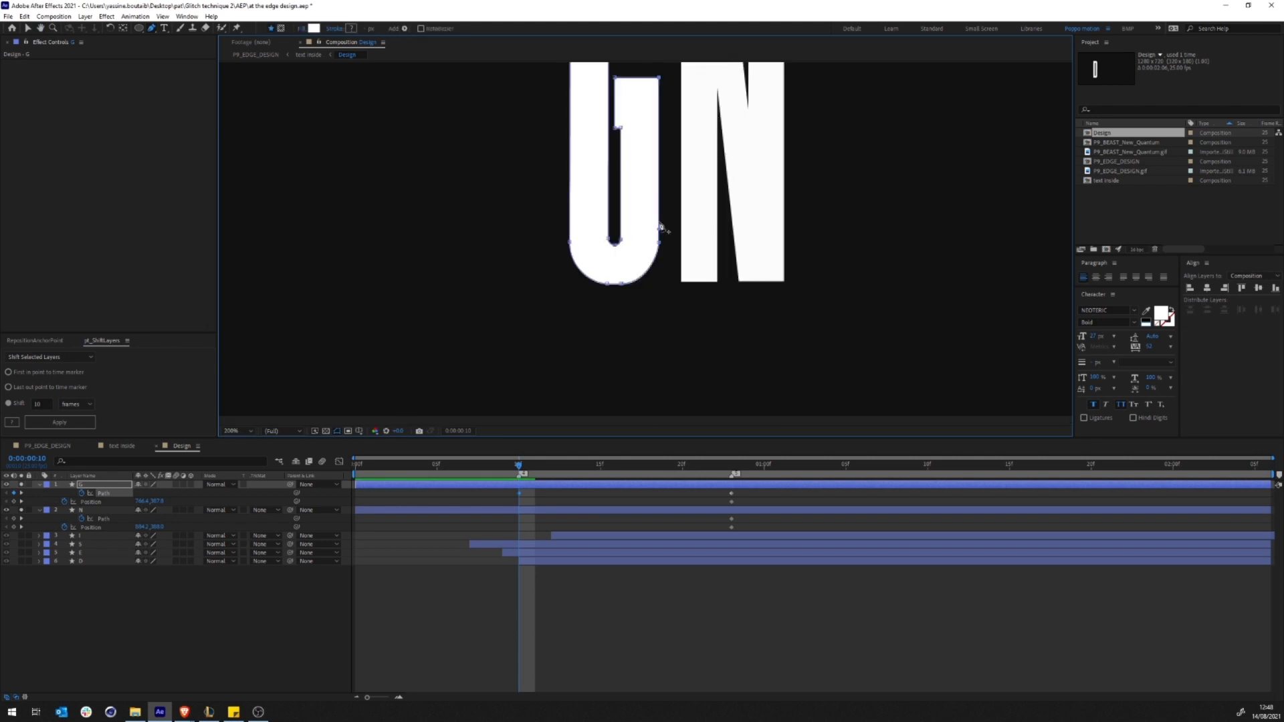
Step: Move the stretched G off the right side of the canvas at frame 10
click(542, 486)
key(v)
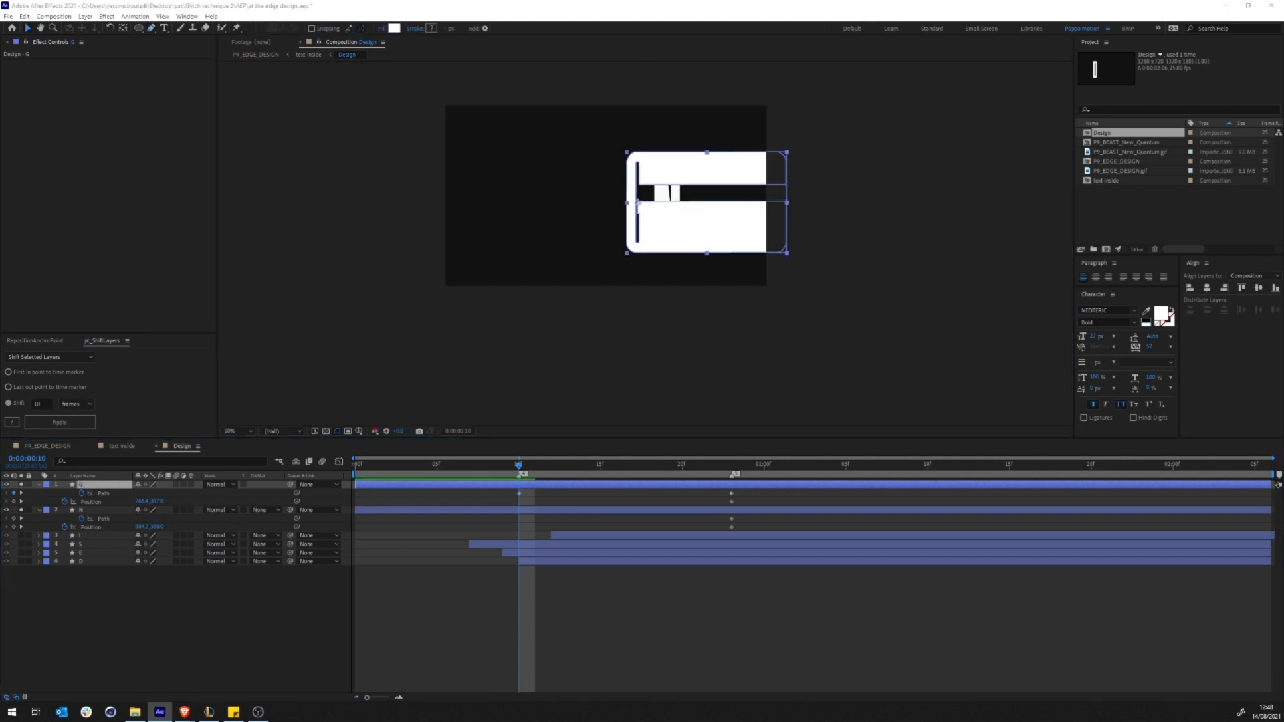
drag(699, 226, 853, 226)
Step: Stretch the right side of the N path outward at frame 10 and move the letter off the canvas to the right
click(605, 512)
scroll(667, 202, up, 1)
drag(668, 202, 558, 272)
click(151, 29)
click(584, 173)
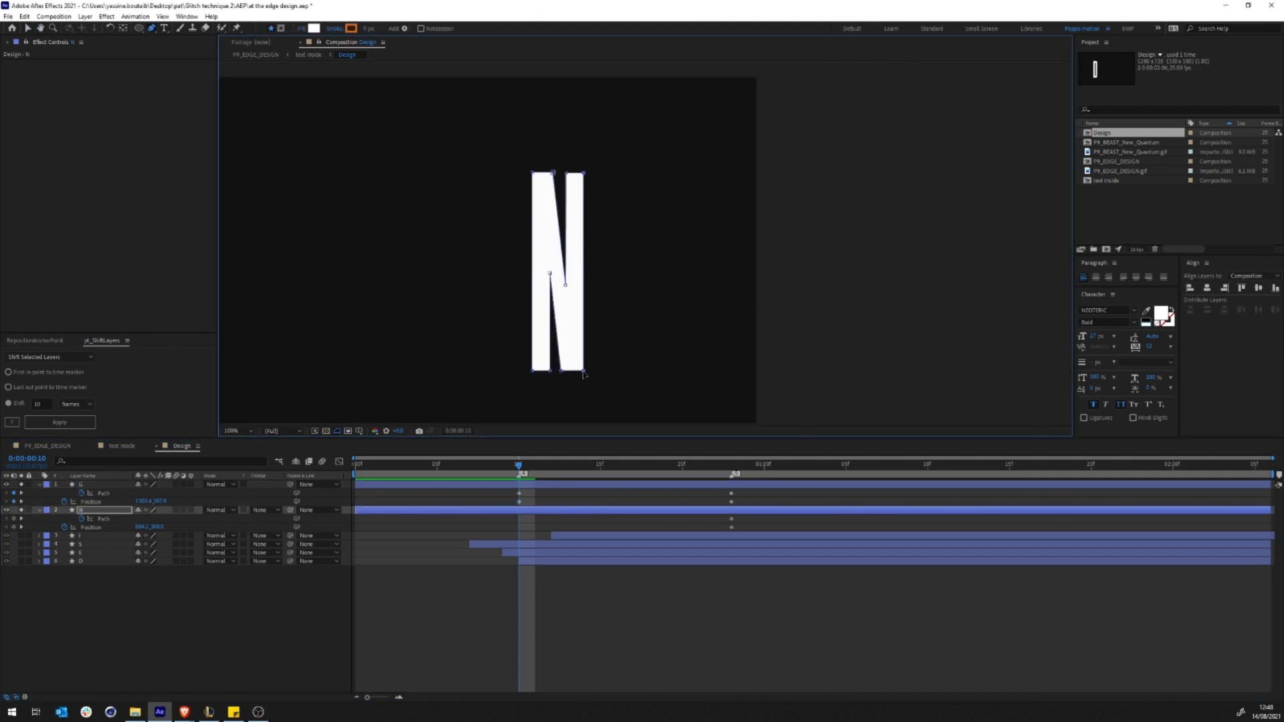
drag(584, 371, 917, 372)
click(635, 510)
key(v)
drag(637, 295, 886, 295)
Step: Ease the G and N position and path keyframes and lengthen their influence for a sharp central speed peak
drag(755, 529, 503, 492)
key(F9)
click(339, 461)
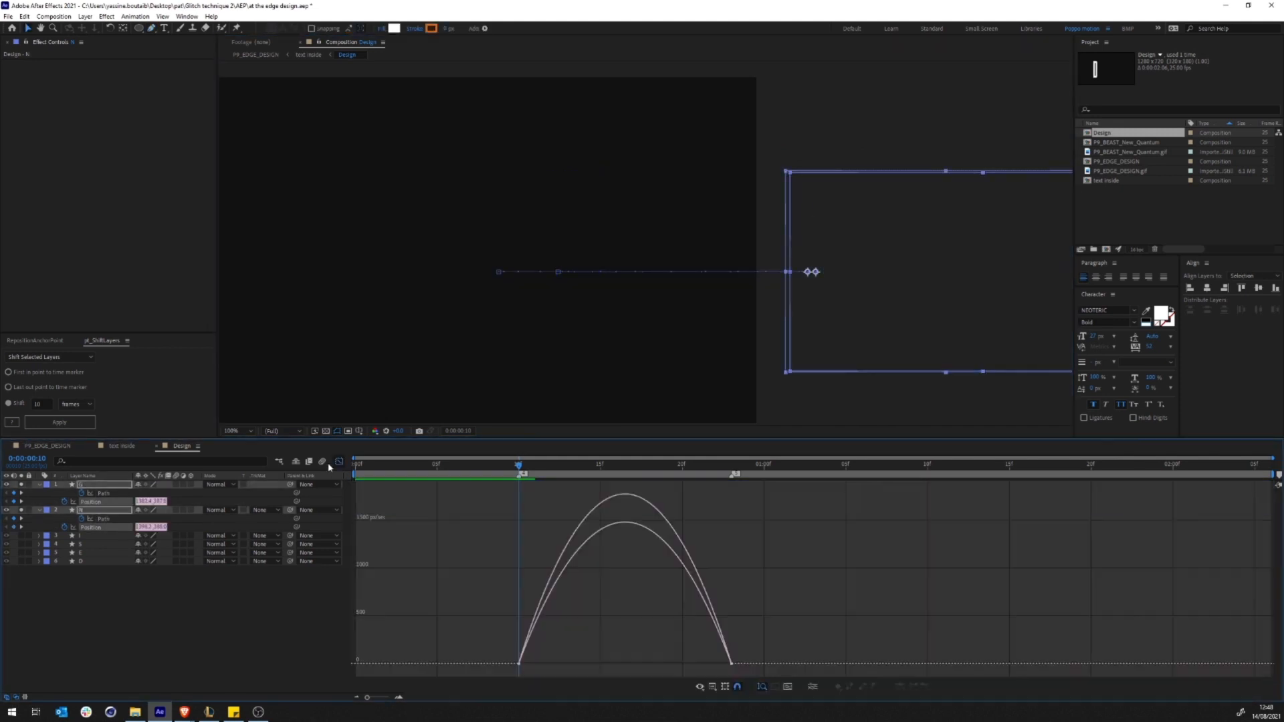
drag(495, 638, 535, 676)
drag(555, 664, 693, 664)
drag(765, 633, 569, 664)
click(104, 494)
ctrl+click(104, 519)
drag(495, 638, 535, 676)
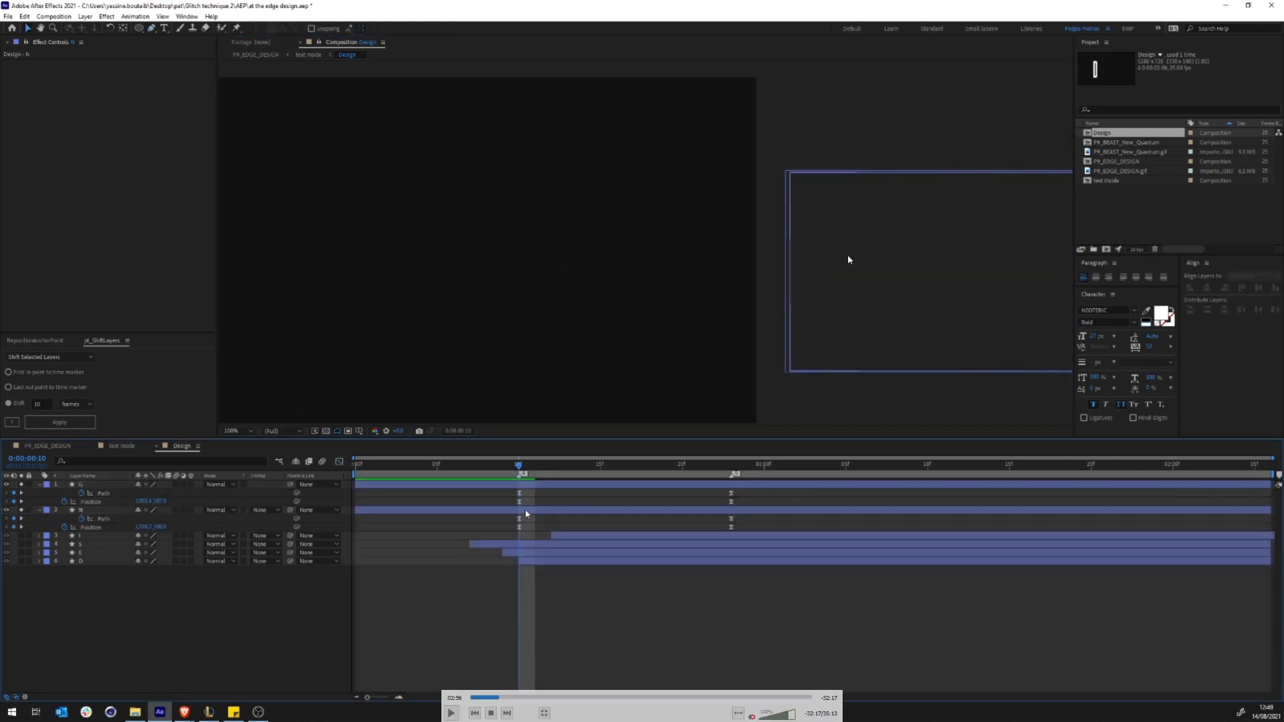
Step: Preview the slide-in animation of the complete DESIGN word
key(space)
key(space)
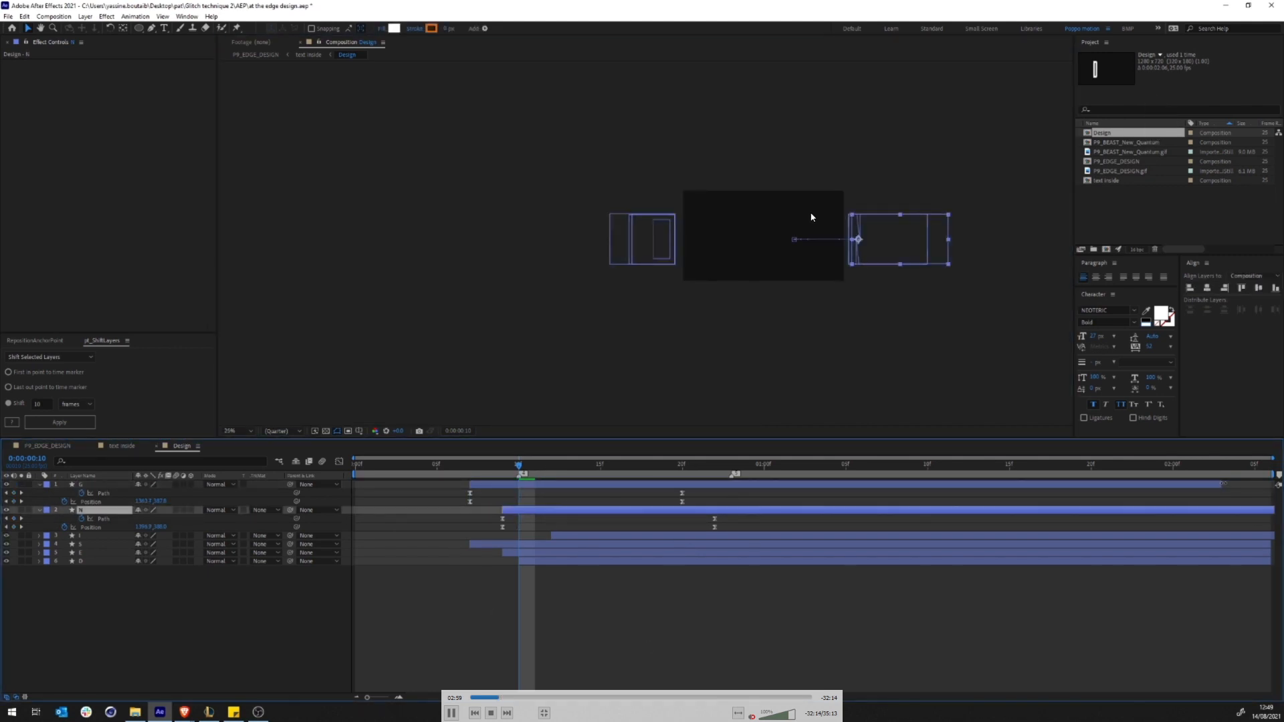
key(space)
key(space)
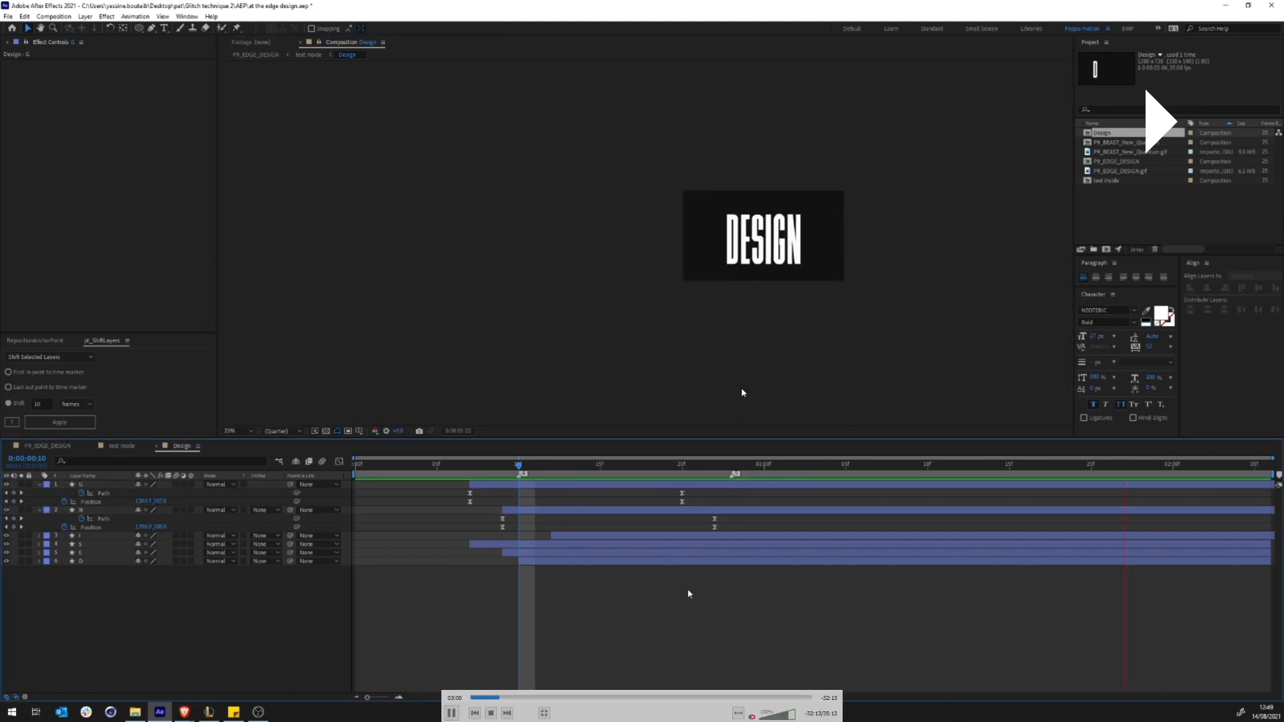
key(space)
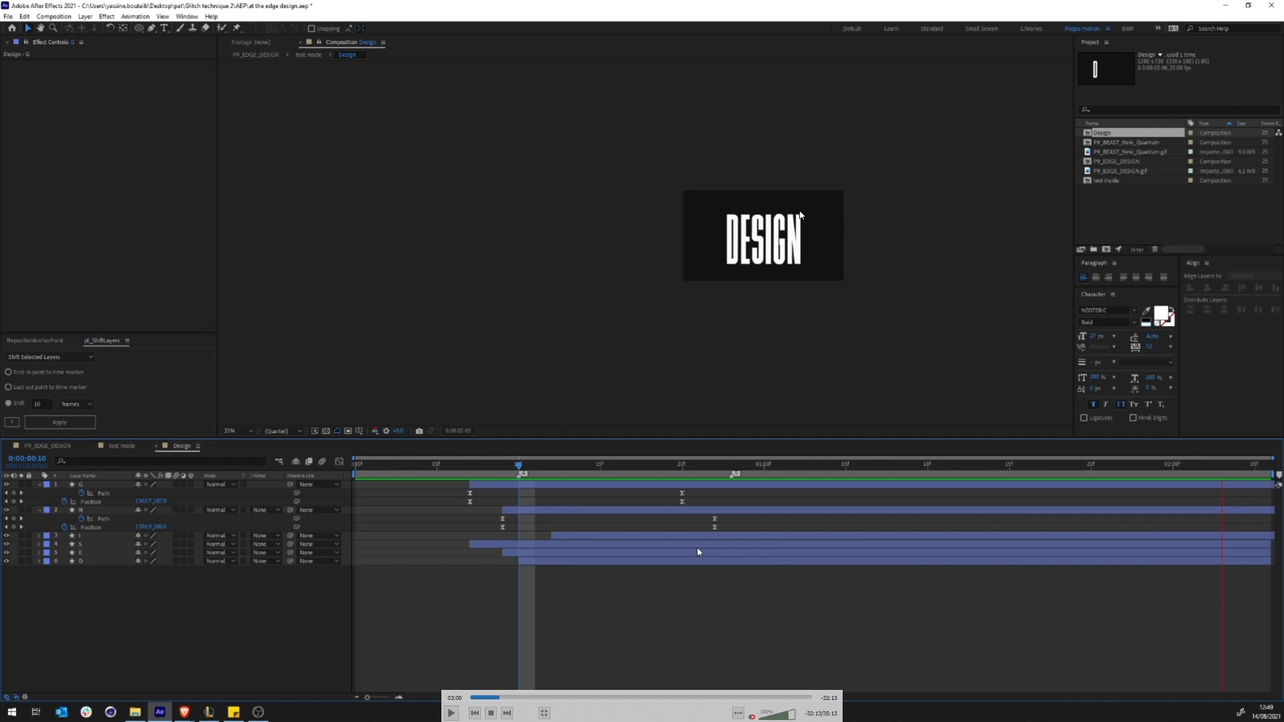
mouse_move(803, 244)
click(452, 713)
drag(663, 463, 714, 464)
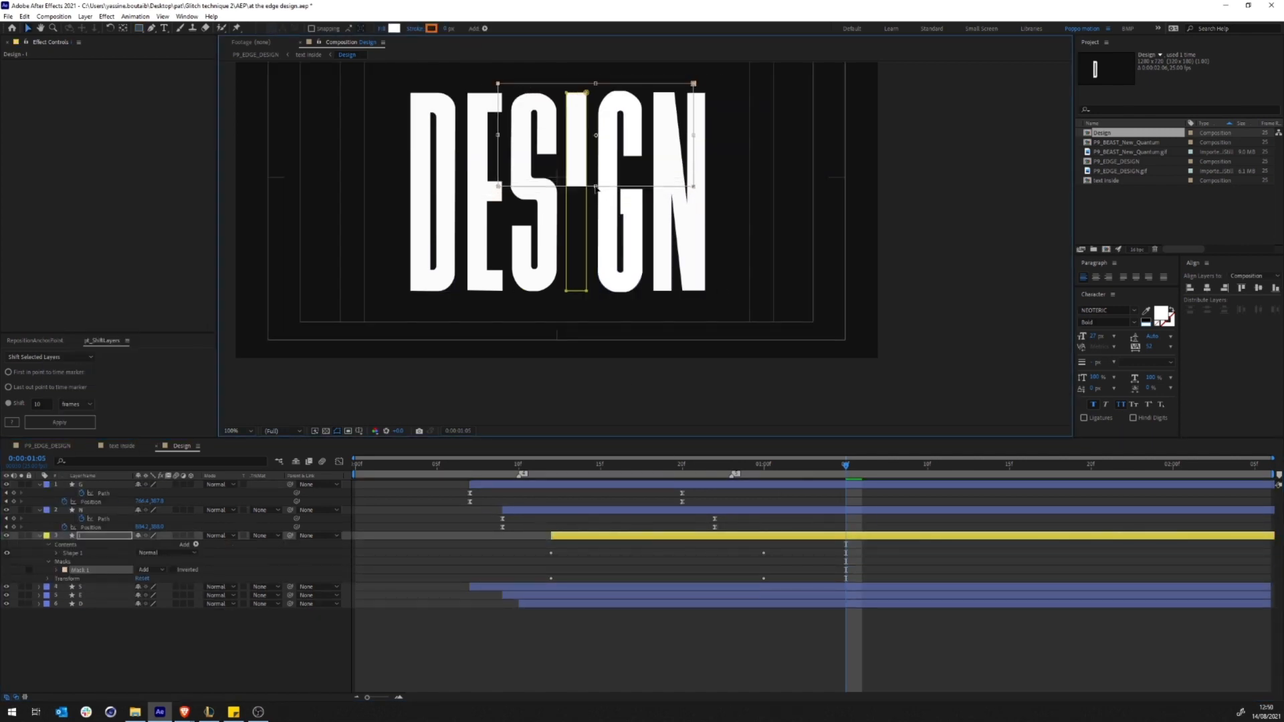
mouse_move(535, 702)
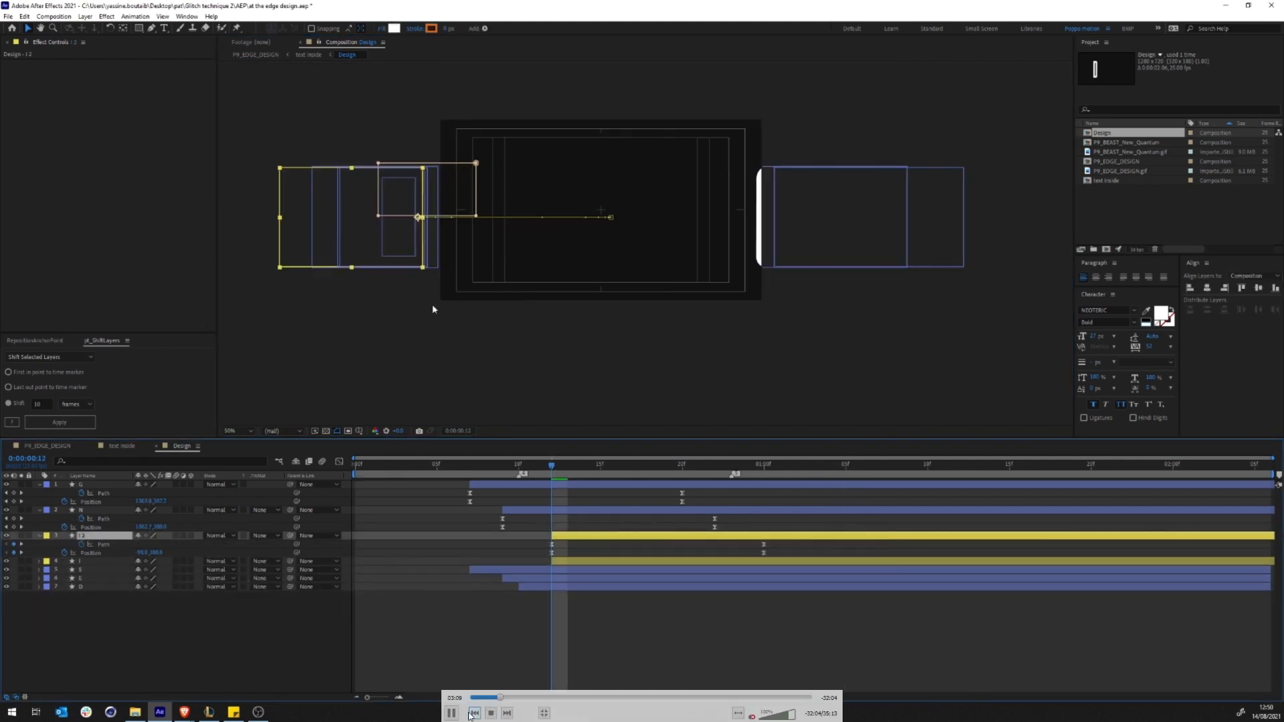
click(451, 713)
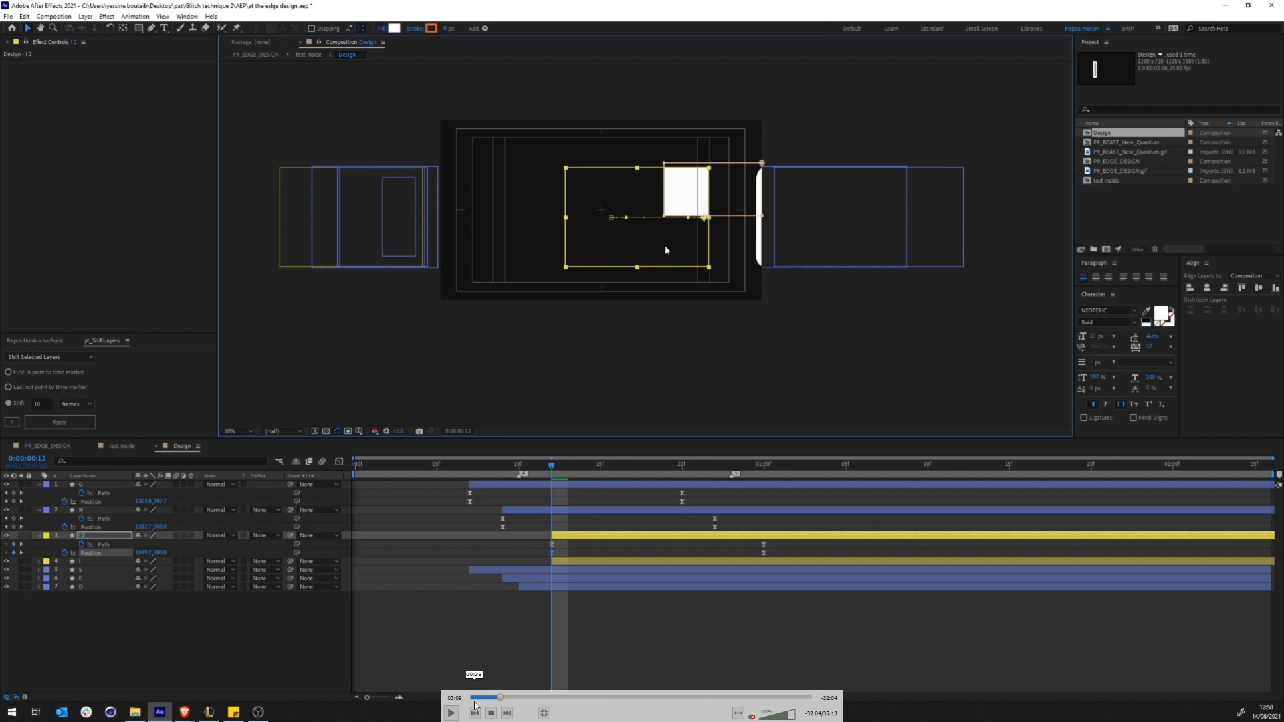
click(450, 713)
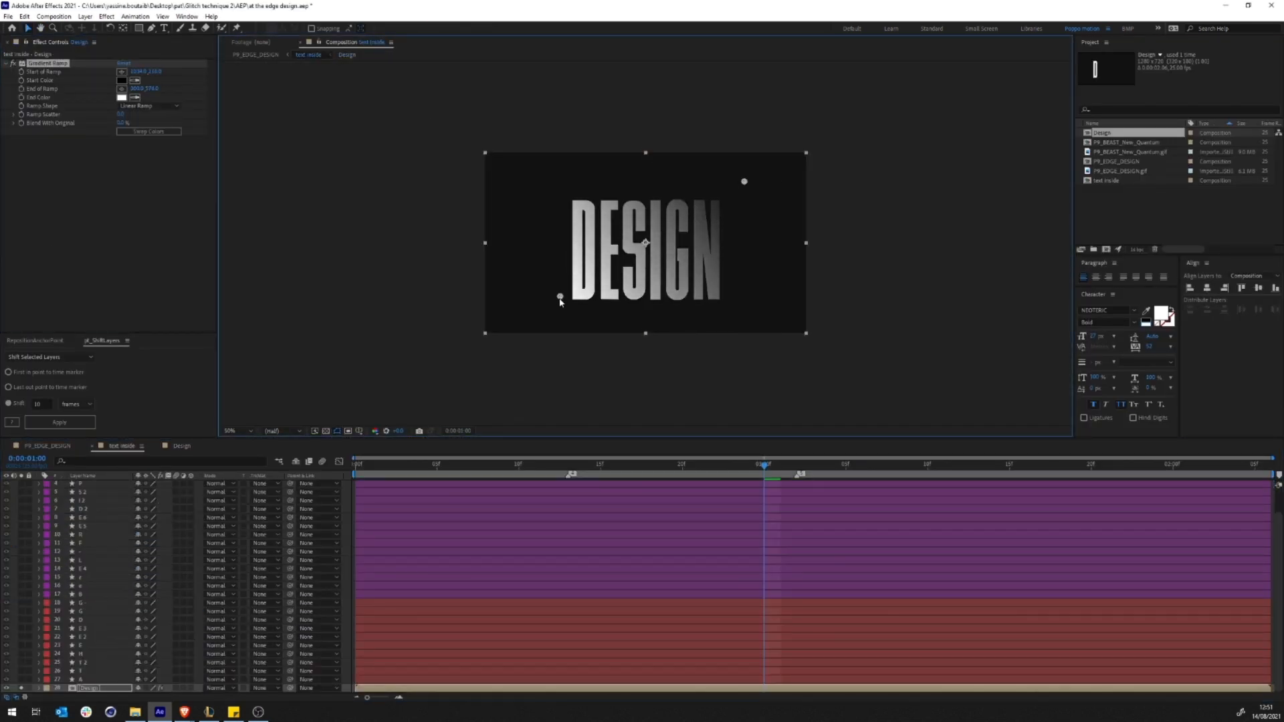
Step: Set the end color of the Design layer's Gradient Ramp to bright green
click(121, 98)
click(688, 363)
click(664, 295)
click(768, 290)
Step: Sample the green end color as the Gradient Ramp's start color and shift it to a mint turquoise
click(135, 80)
click(122, 98)
click(122, 81)
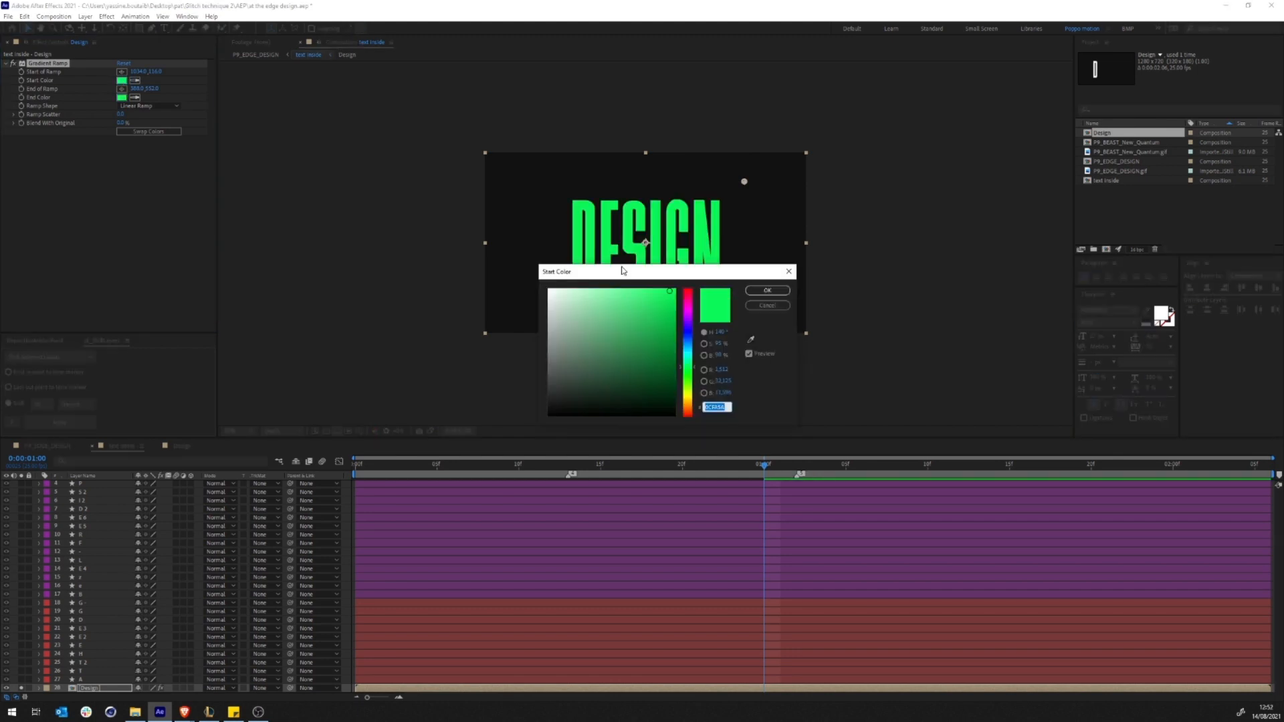
drag(659, 292, 645, 296)
click(768, 290)
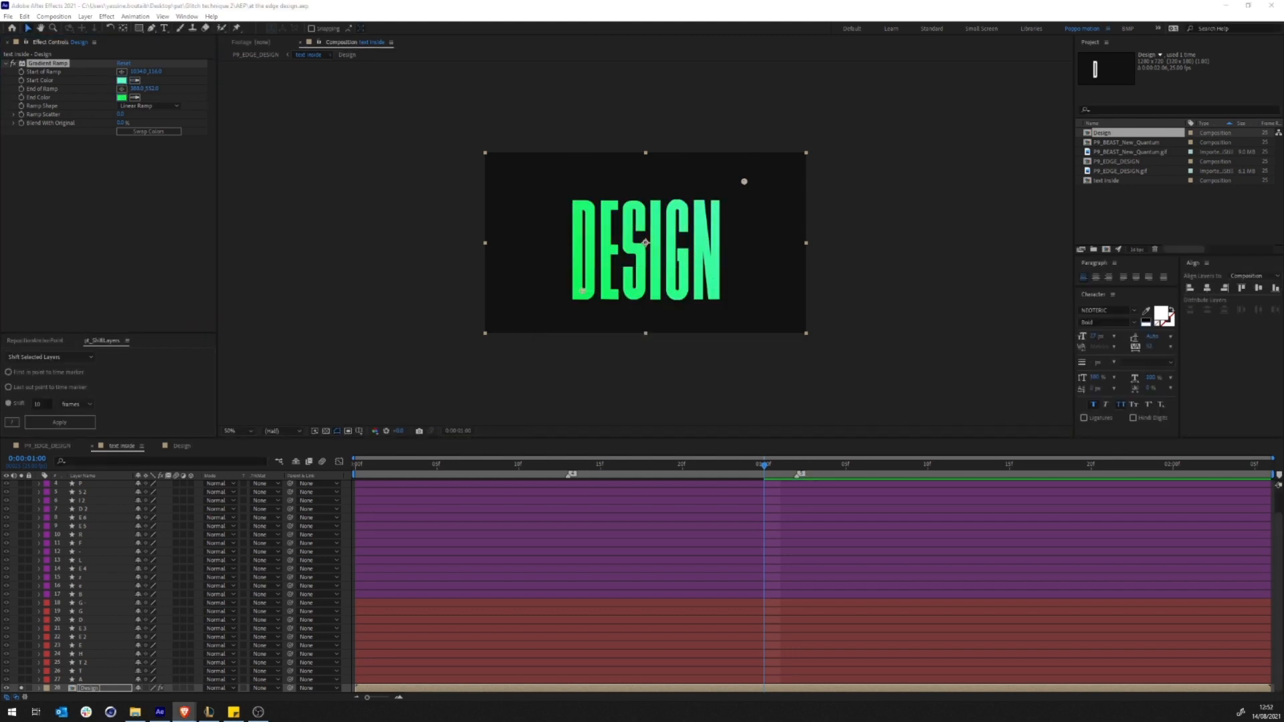
click(805, 46)
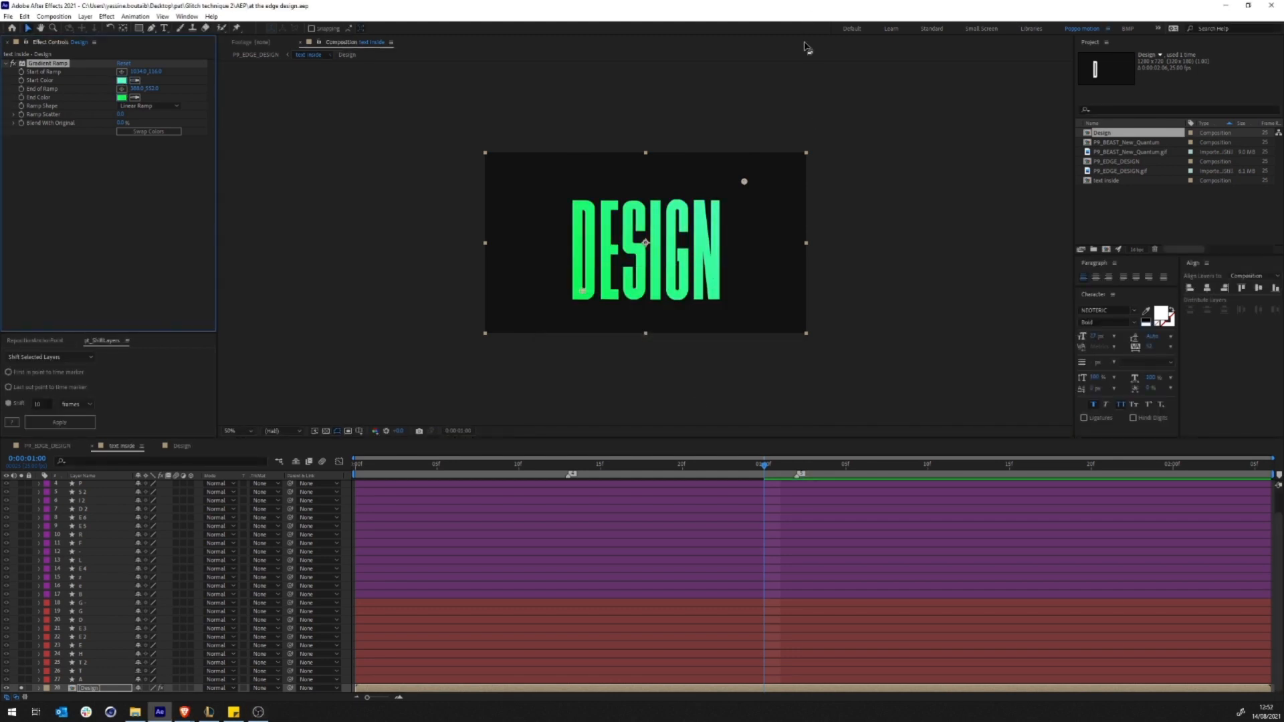
Step: In the PR_EDGE_DESIGN composition, hide the reference GIF and add an adjustment layer
click(47, 446)
click(688, 610)
click(7, 492)
right_click(231, 520)
mouse_move(267, 528)
click(401, 611)
scroll(610, 355, up, 1)
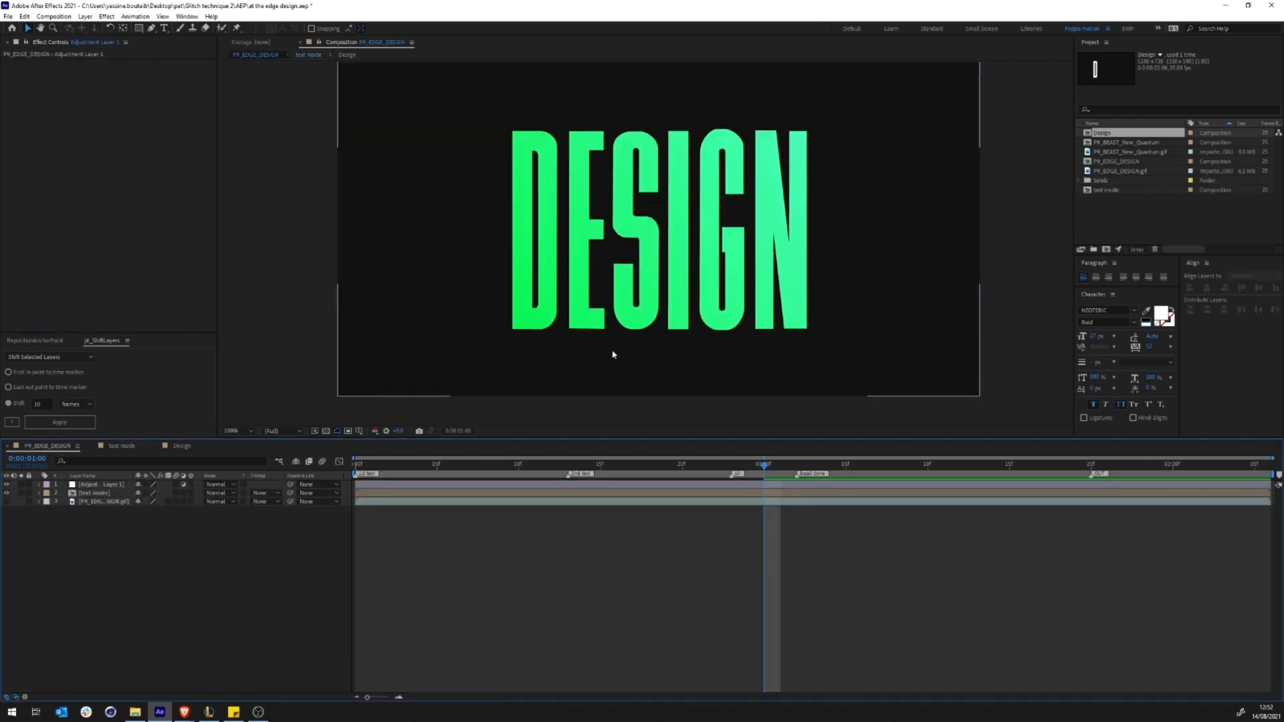
Step: Enlarge the composition view and rename the adjustment layer as CC
key(shift+slash)
drag(408, 456, 408, 489)
click(102, 535)
key(Return)
text(CC)
key(Return)
Step: Apply Deep Glow to the CC layer, reduce its radius and enable Unmult
key(ctrl+space)
text(deep)
key(Return)
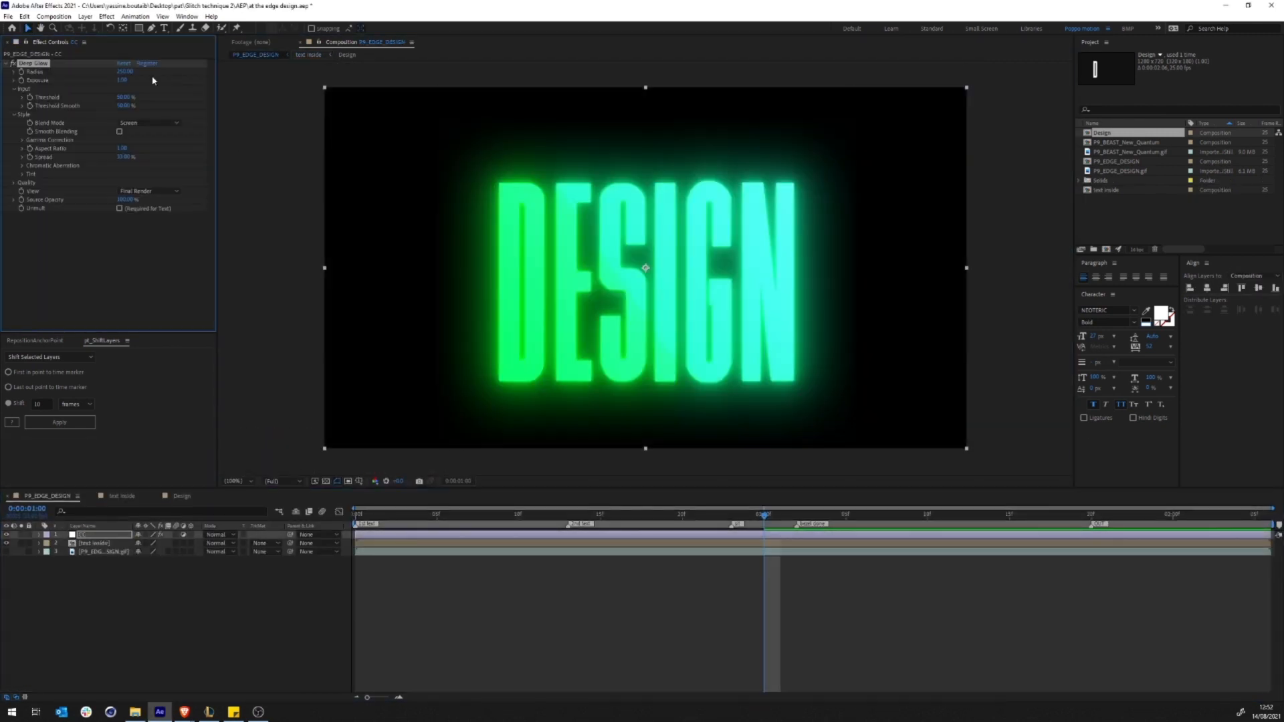
drag(126, 71, 107, 71)
click(120, 208)
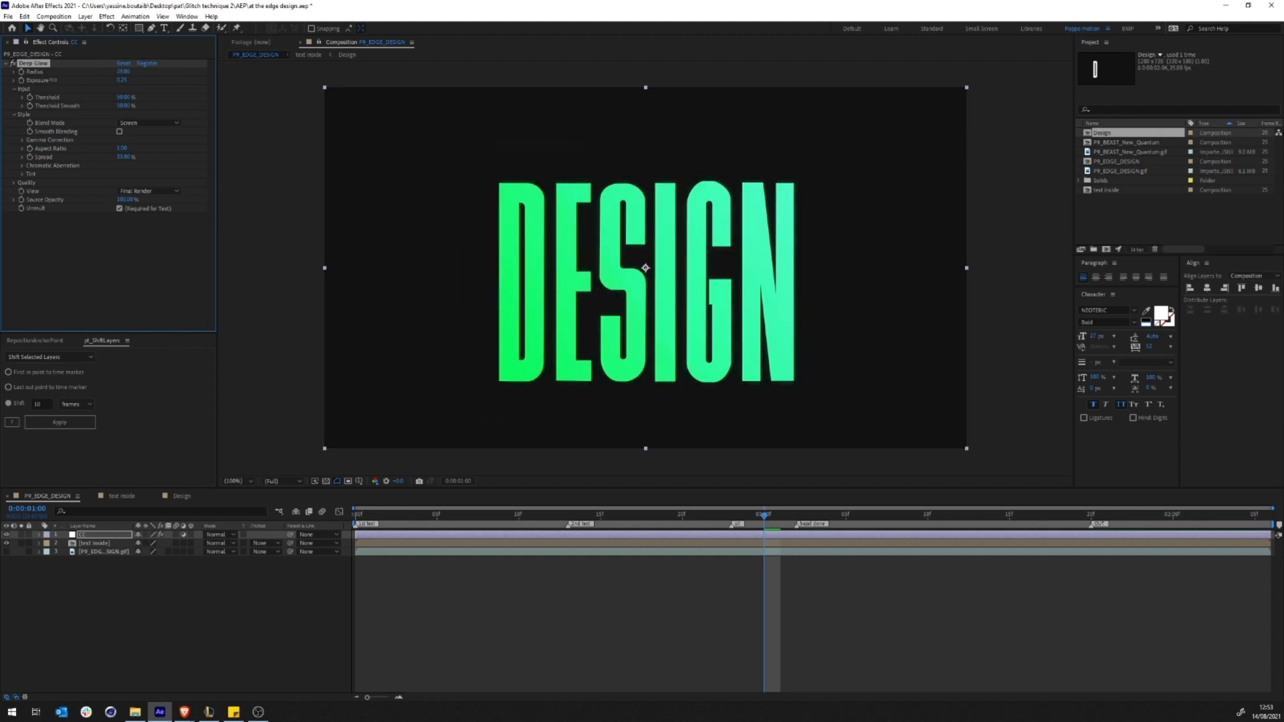
Step: Import the Fine Color HardLight film grain clip into the project
click(124, 583)
double_click(1161, 227)
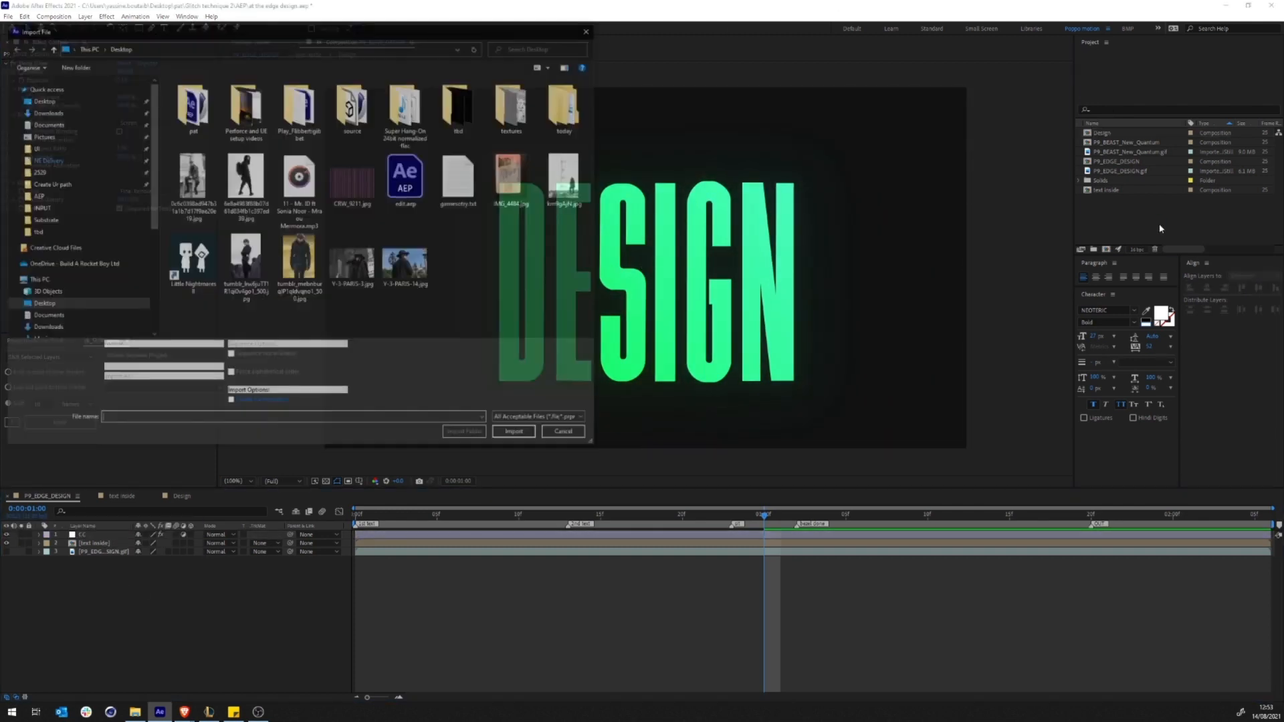
click(44, 223)
drag(284, 38, 267, 0)
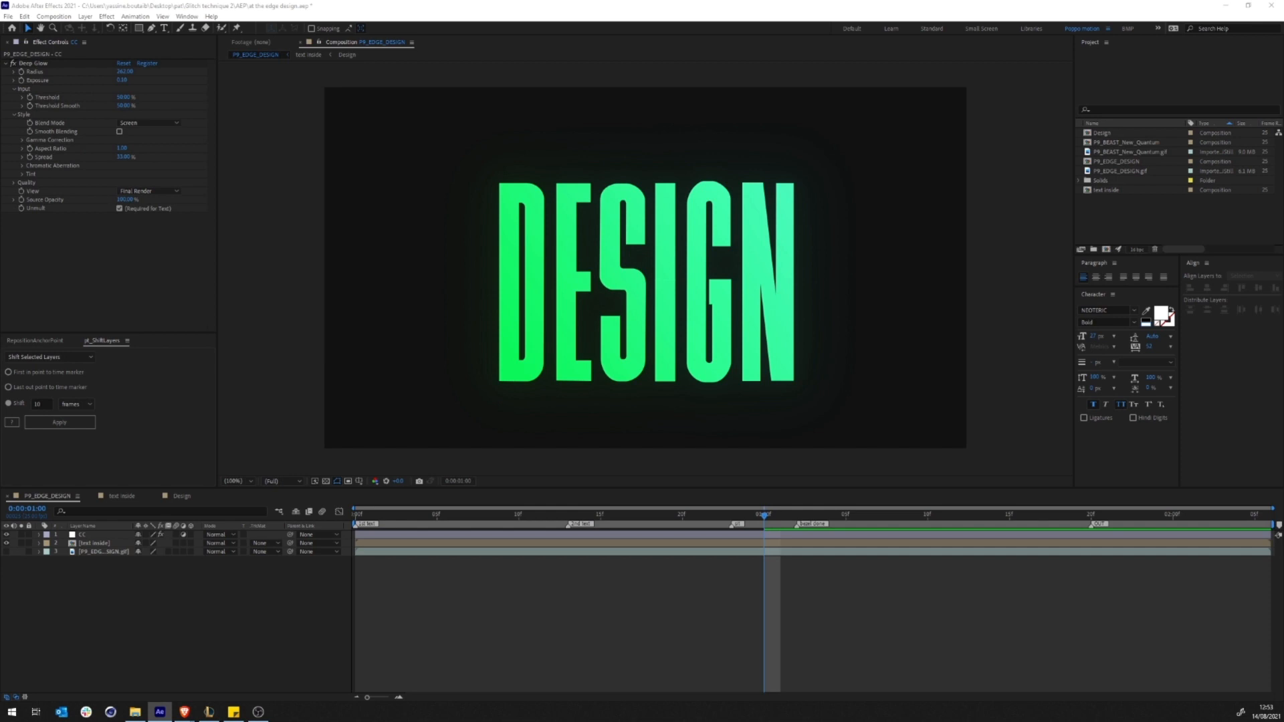
Step: Place the film grain clip beneath the CC layer and set its blending mode to Hard Light
click(220, 543)
drag(1155, 134, 97, 565)
click(234, 308)
Step: Create a black solid as the background layer of the composition
right_click(120, 597)
mouse_move(201, 477)
click(264, 503)
click(185, 437)
key(Return)
key(Return)
Step: Set the opacity of the film grain layer to 25%
click(98, 543)
key(t)
click(139, 552)
text(25)
key(Return)
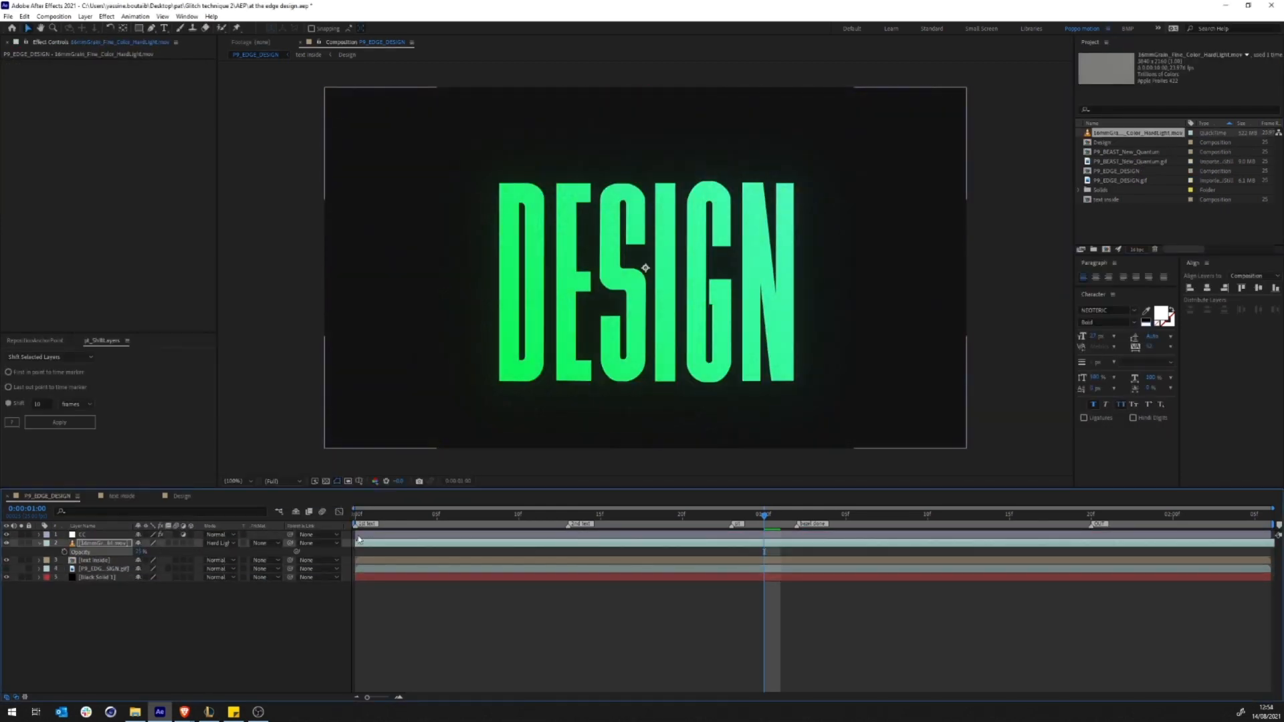
Step: Inspect the glow and grain on the DESIGN title in a maximized view and save the project
click(201, 622)
key(grave)
scroll(696, 441, up, 2)
drag(702, 461, 936, 602)
scroll(490, 286, down, 2)
drag(490, 286, 461, 203)
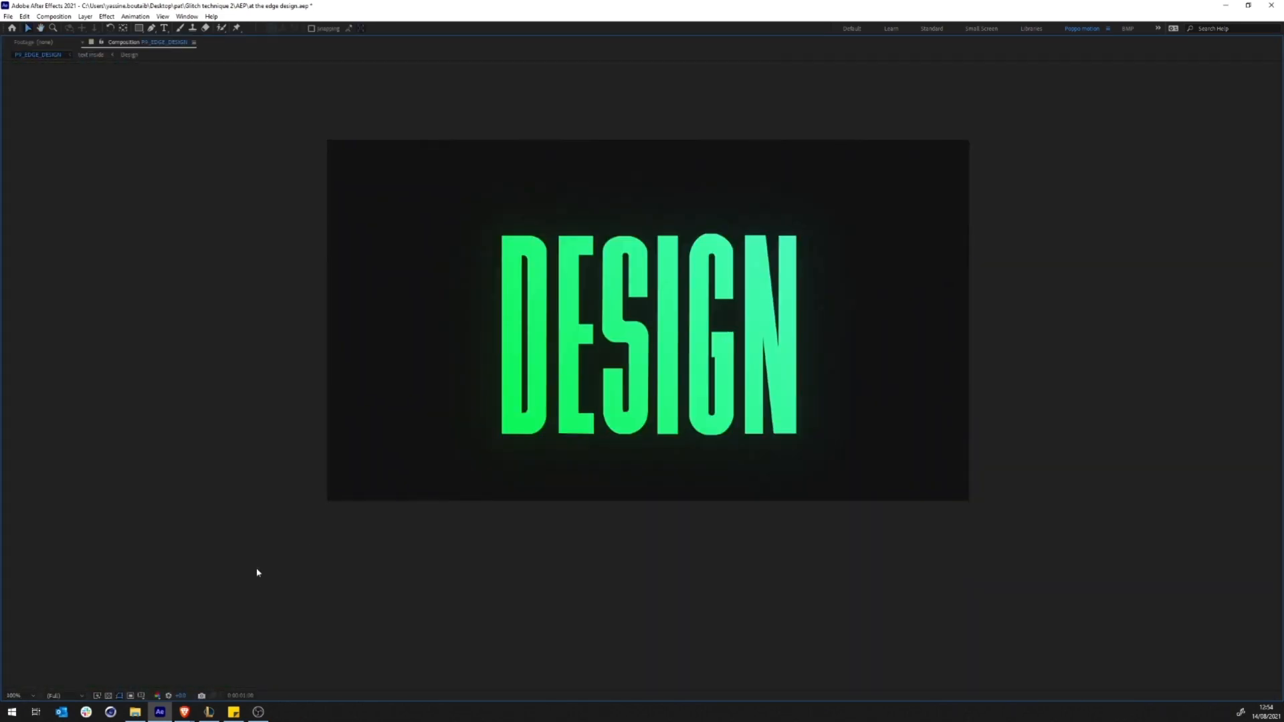
key(grave)
key(ctrl+s)
drag(562, 335, 540, 394)
Step: Collapse Deep Glow on the CC layer, add the Posterize Time effect and preview the animation
click(99, 535)
click(6, 63)
key(ctrl+space)
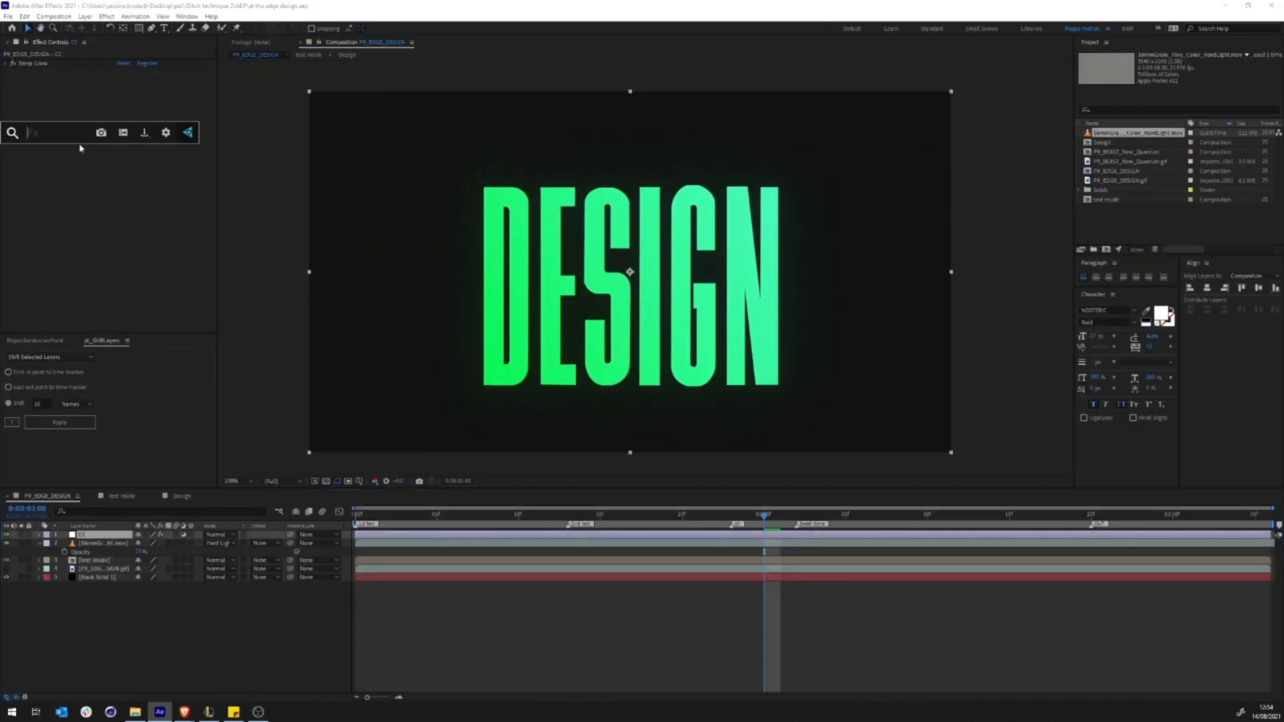
text(post)
key(Return)
click(777, 633)
key(space)
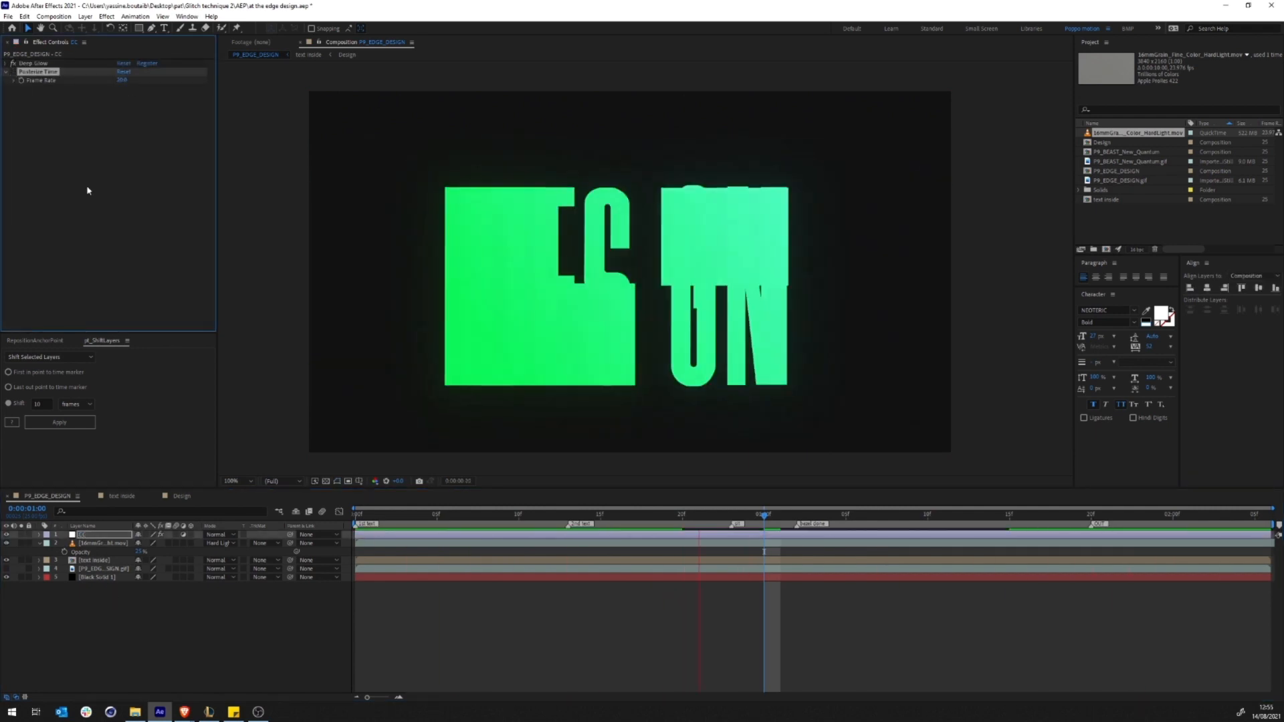
Step: In the Design composition, move the letters' latest end keyframes earlier to frame 23
click(194, 670)
drag(764, 514, 731, 515)
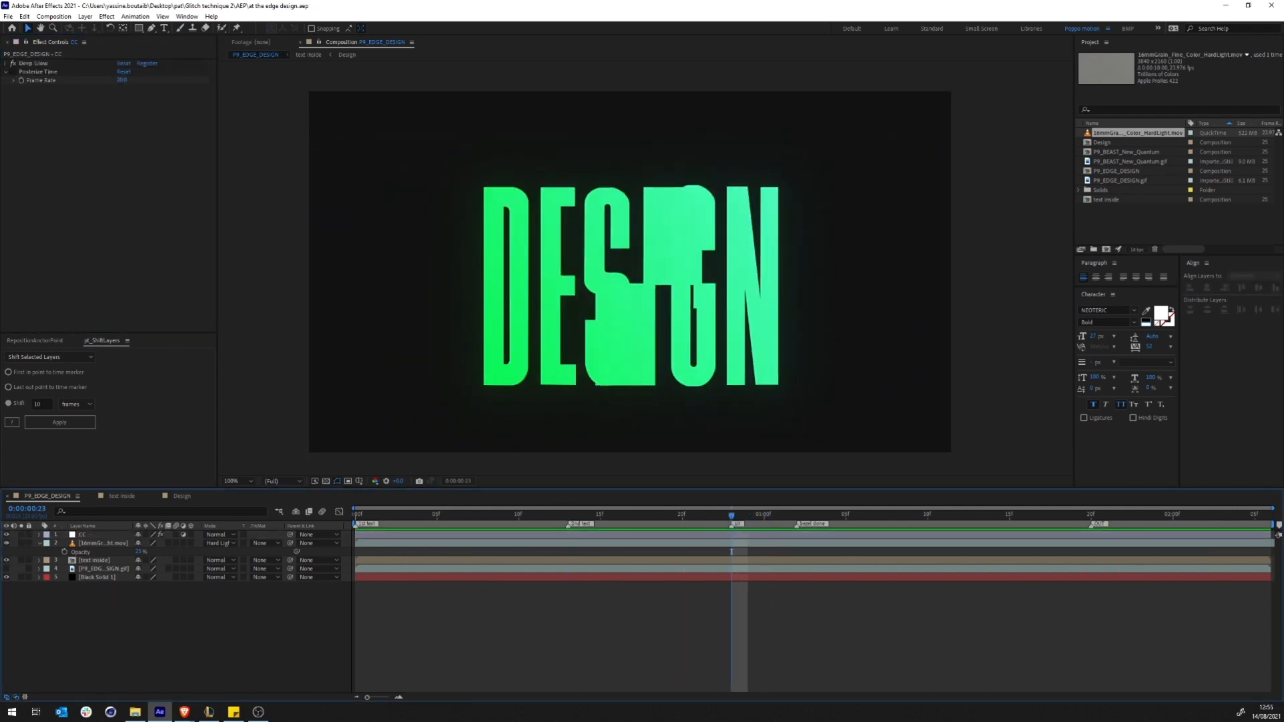
click(181, 496)
drag(781, 590, 749, 634)
drag(763, 594, 731, 595)
click(741, 569)
Step: Shift the starts and first keyframes of the DESIGN letters three frames later so the earliest begin at frame 10
drag(731, 515, 531, 689)
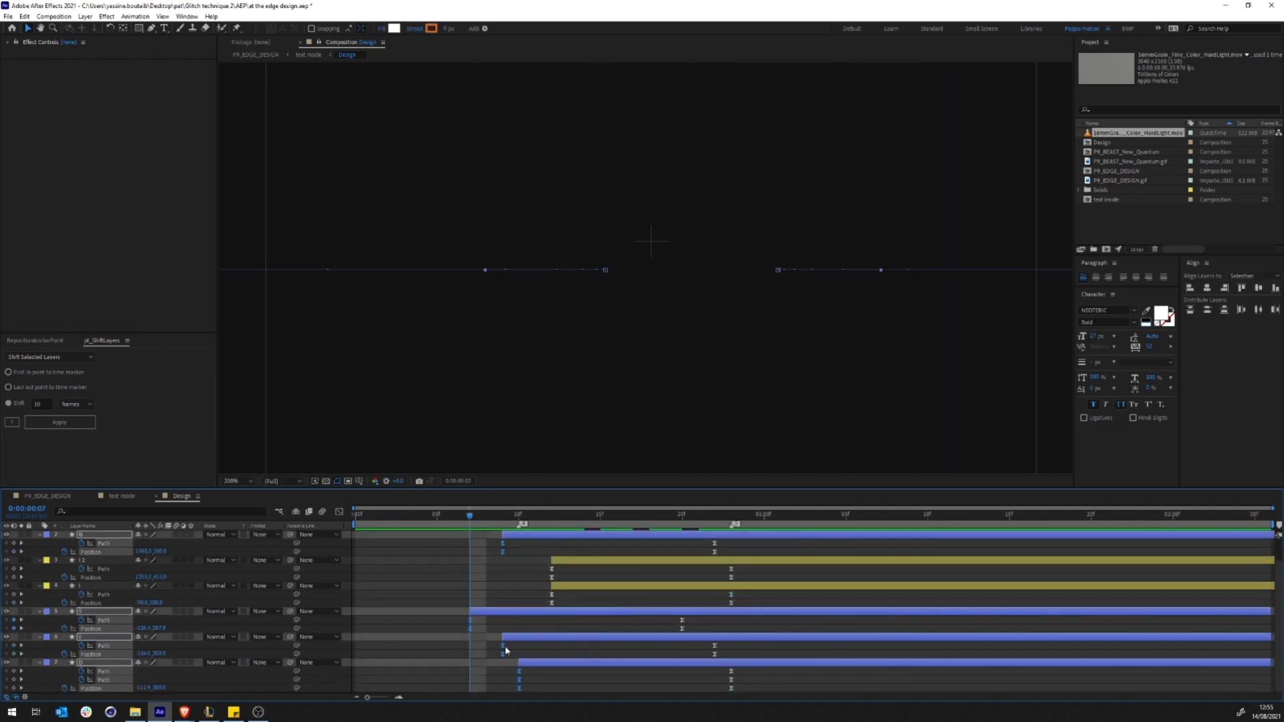
click(507, 646)
key(grave)
drag(456, 271, 572, 85)
drag(471, 81, 520, 81)
Step: Extend the two yellow I layers to start at frame 12 and preview the result in the main composition
click(533, 139)
drag(600, 158, 551, 158)
drag(600, 133, 552, 132)
click(559, 371)
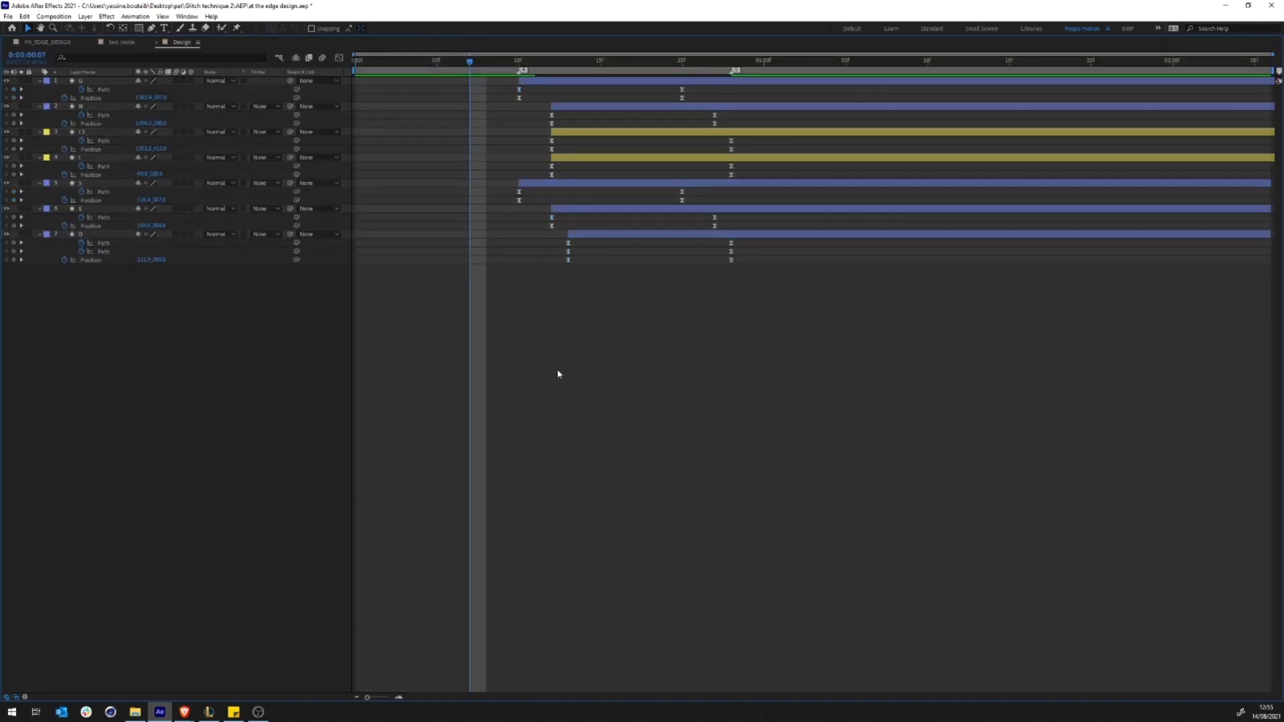
key(grave)
click(256, 55)
key(space)
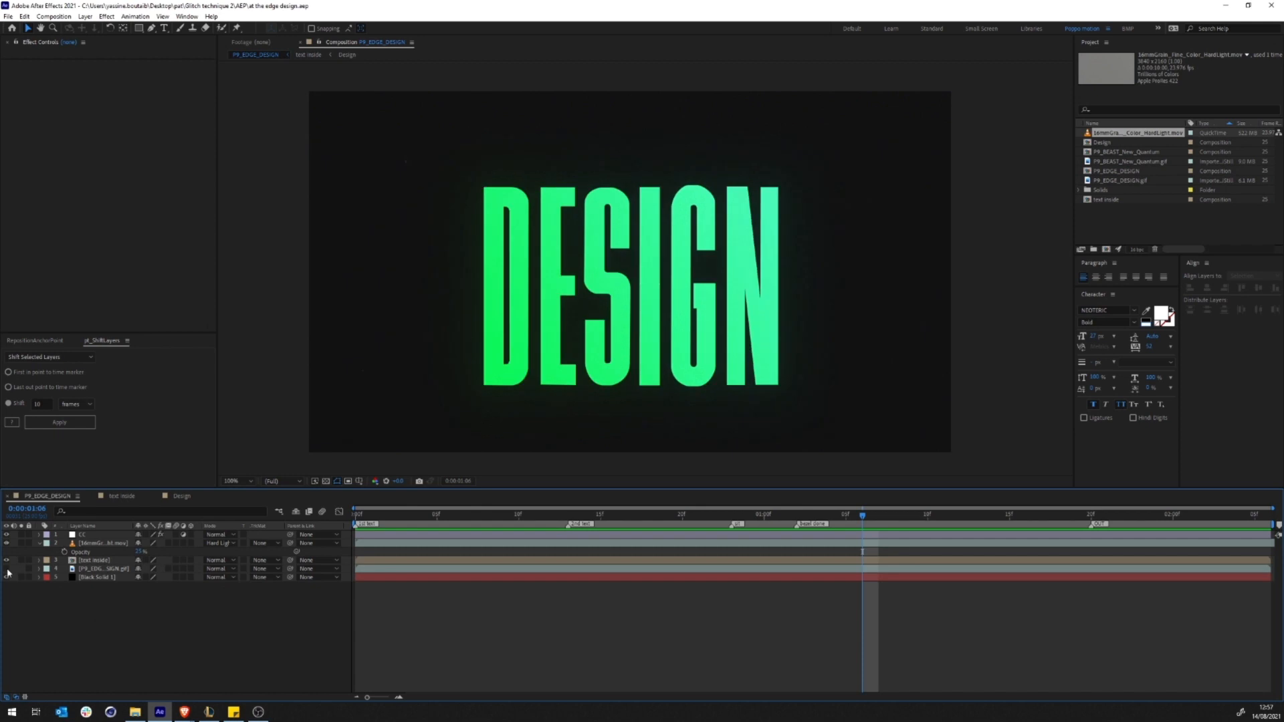
Step: View the soloed reference GIF layer to study the full AT THE EDGE DESIGN title
click(107, 577)
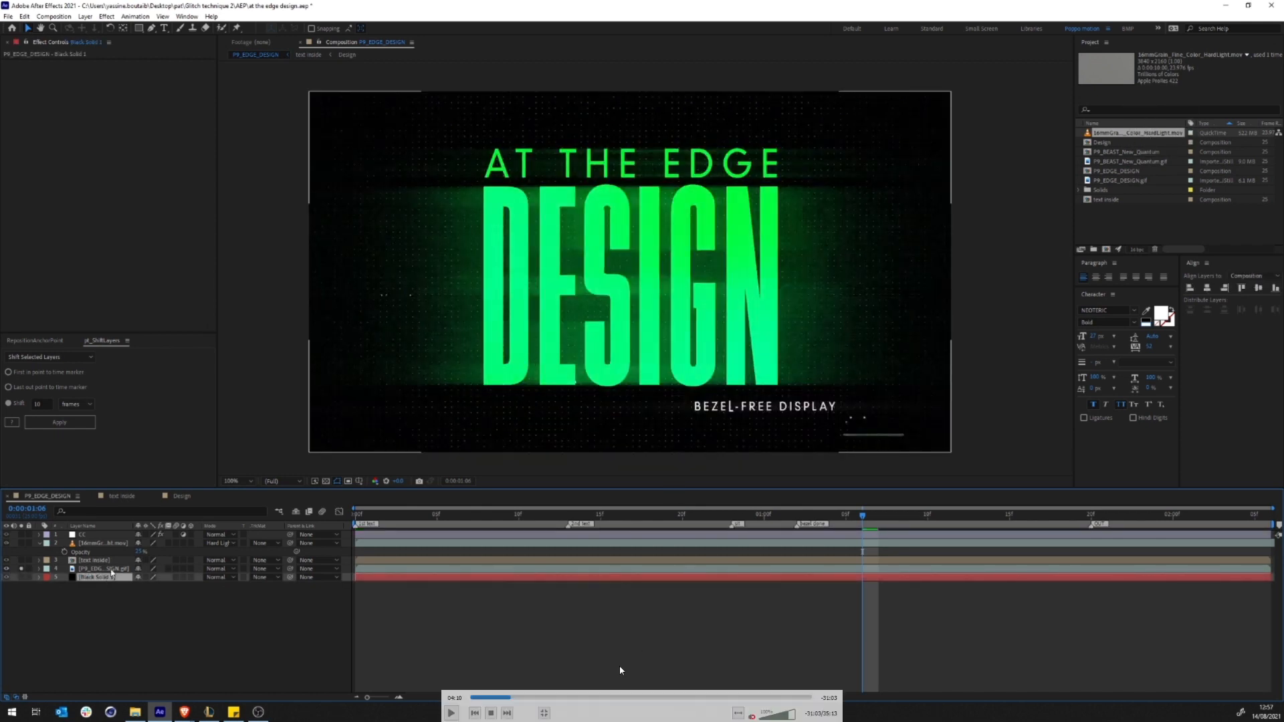
click(507, 698)
click(505, 697)
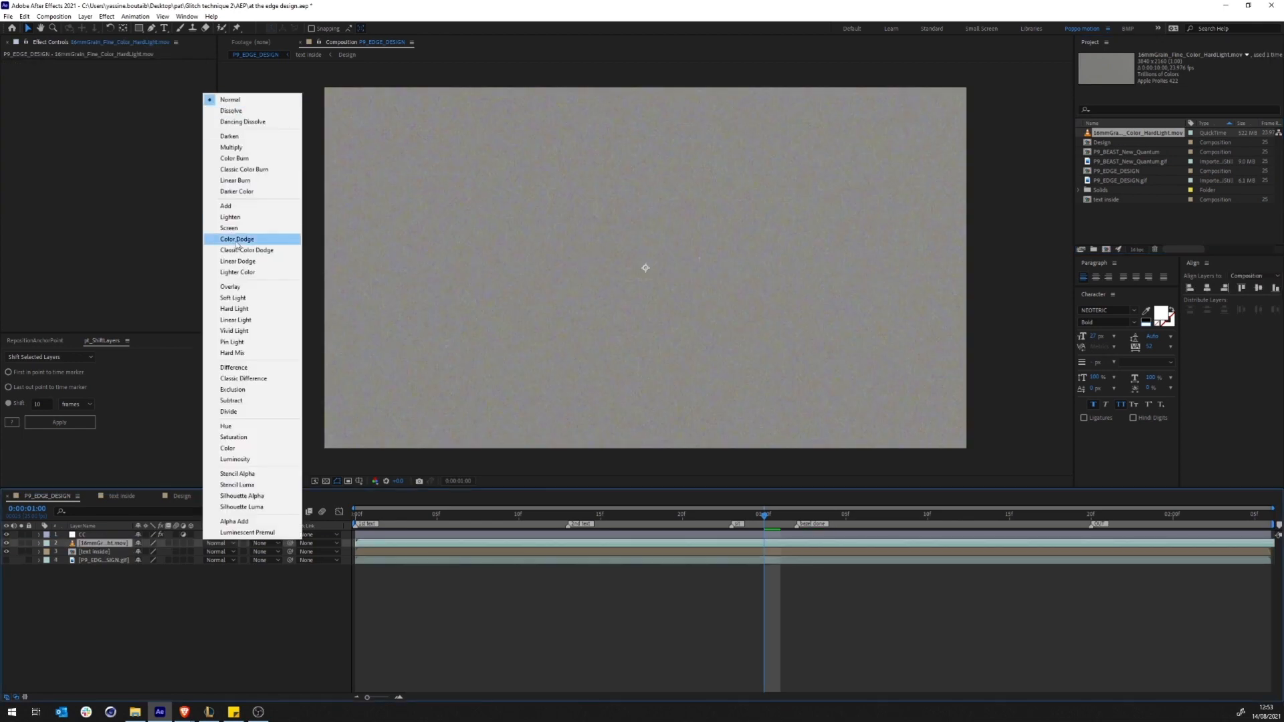
Step: Set the film grain layer's blending mode to Hard Light and add a black solid as the lowest layer
click(252, 238)
right_click(121, 588)
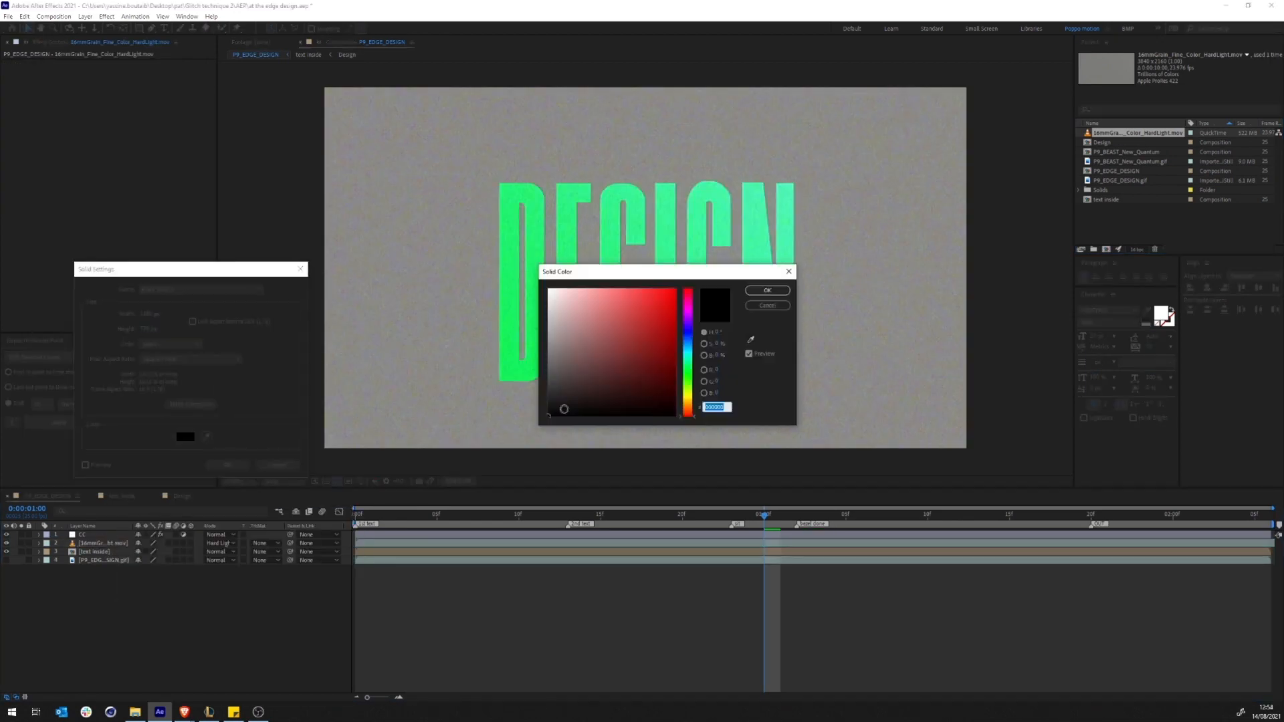
key(Return)
key(Return)
drag(97, 534, 105, 575)
Step: Set the film grain layer's opacity to 25% and check the DESIGN title in a maximized view
click(104, 543)
key(t)
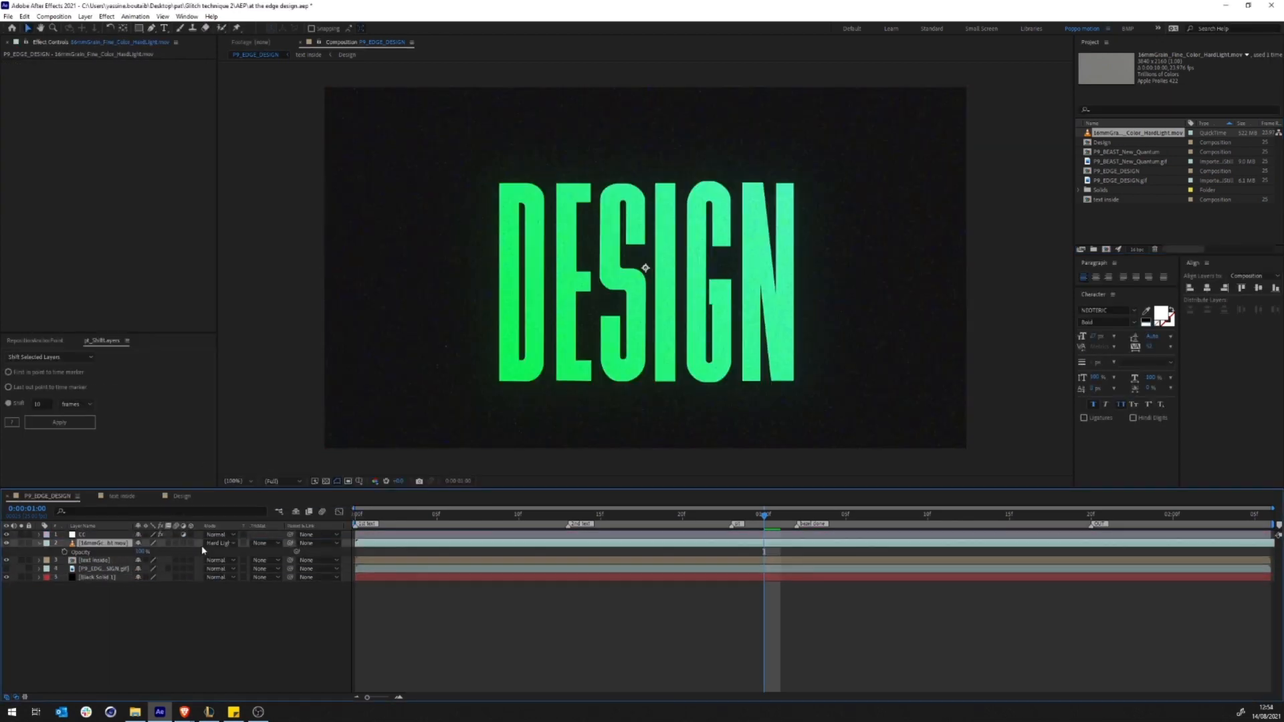
key(grave)
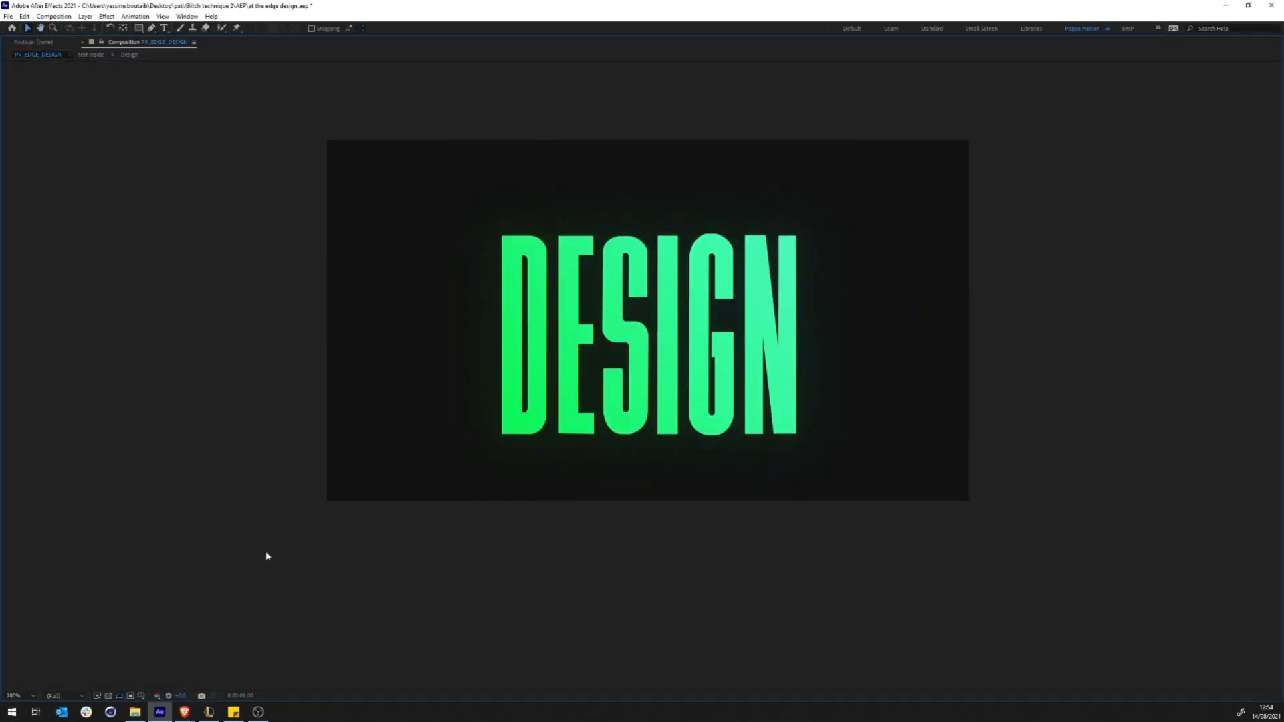
key(grave)
drag(651, 228, 629, 287)
Step: Collapse Deep Glow on the CC layer, add the Posterize Time effect and preview the animation
click(83, 535)
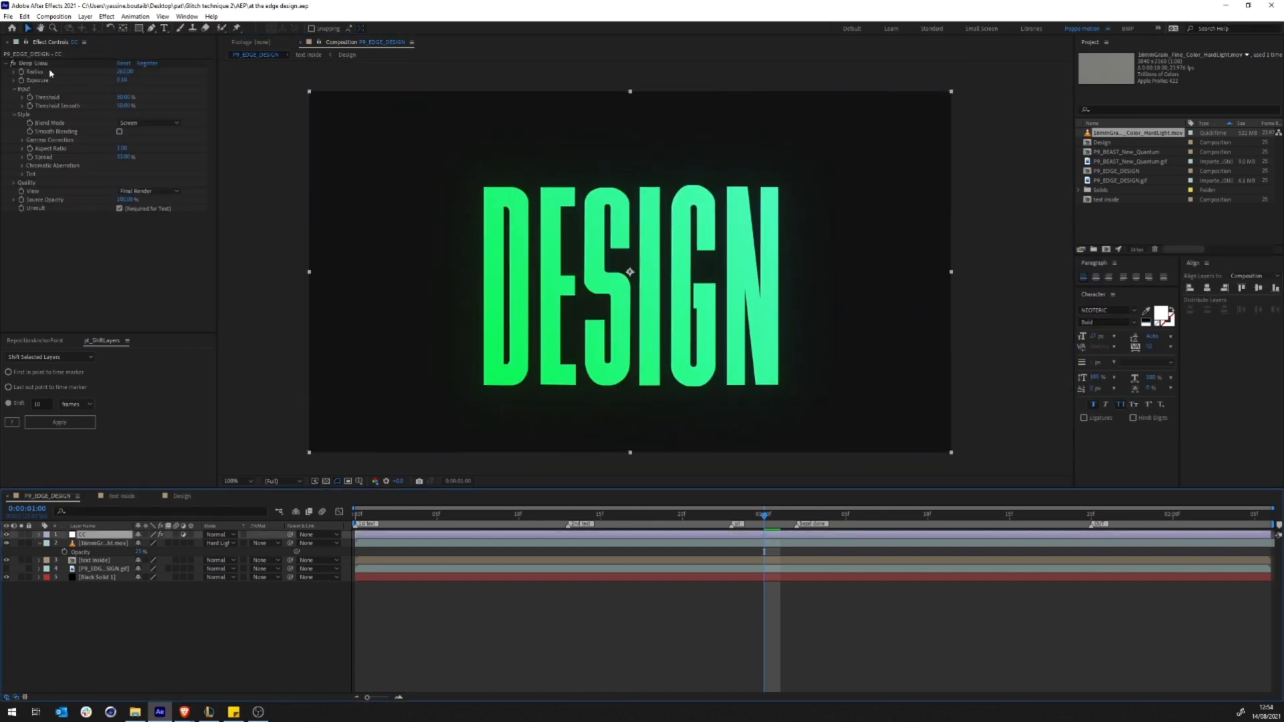
click(7, 64)
key(ctrl+space)
text(sharpen)
key(Return)
click(786, 578)
click(788, 597)
key(space)
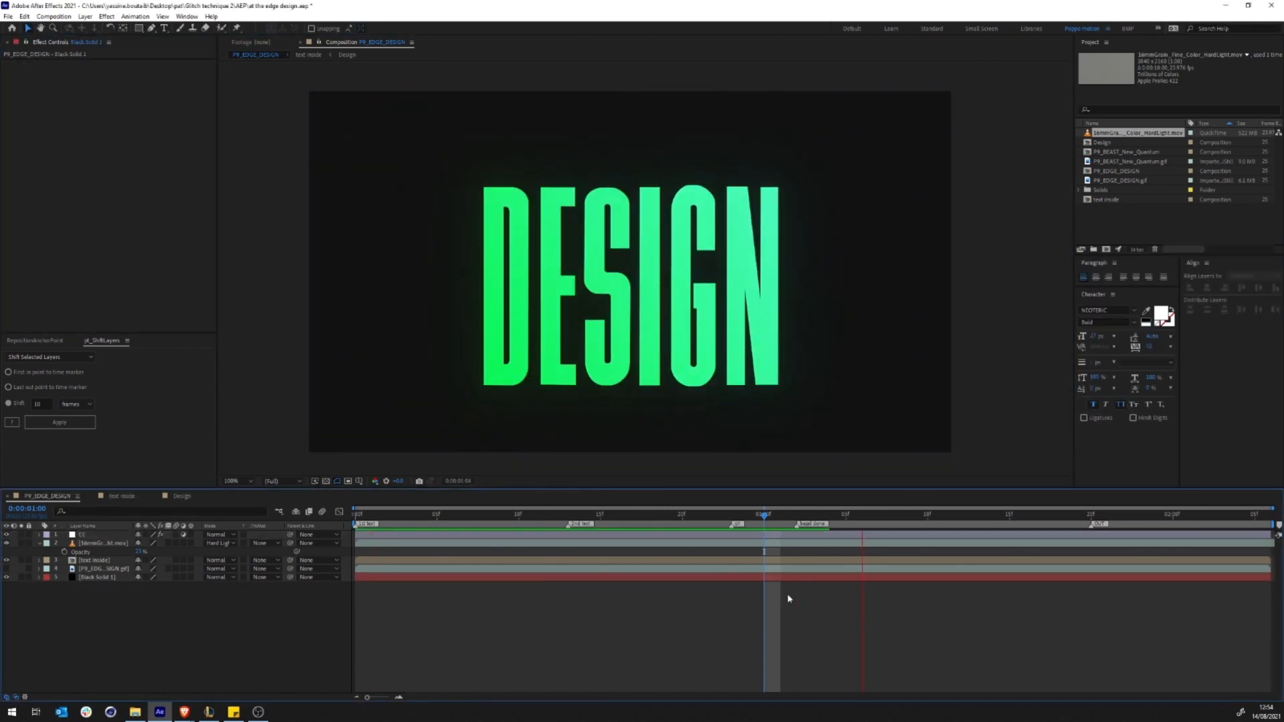
Step: Set the Posterize Time frame rate on the CC layer to 20 and play the animation
click(796, 535)
click(122, 80)
text(20)
key(Return)
key(space)
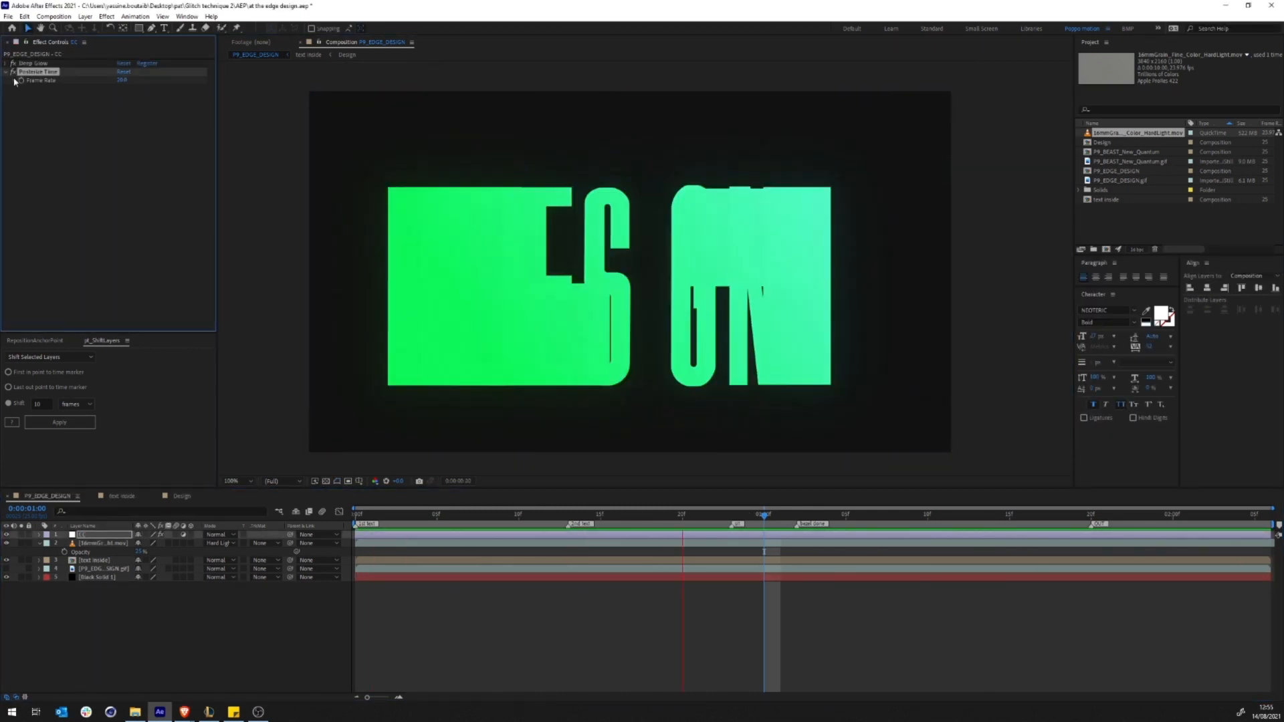
Step: Open the Design composition and pull the last letters' end keyframes back to frame 23
click(149, 659)
drag(588, 516, 731, 521)
click(182, 496)
drag(782, 593, 729, 668)
drag(763, 628, 731, 628)
drag(741, 567, 723, 569)
Step: Delay the DESIGN letters' starts and first keyframes by three frames, with the earliest ones at frame 10
drag(731, 516, 562, 689)
scroll(515, 648, down, 2)
key(grave)
drag(458, 268, 562, 84)
drag(470, 81, 519, 81)
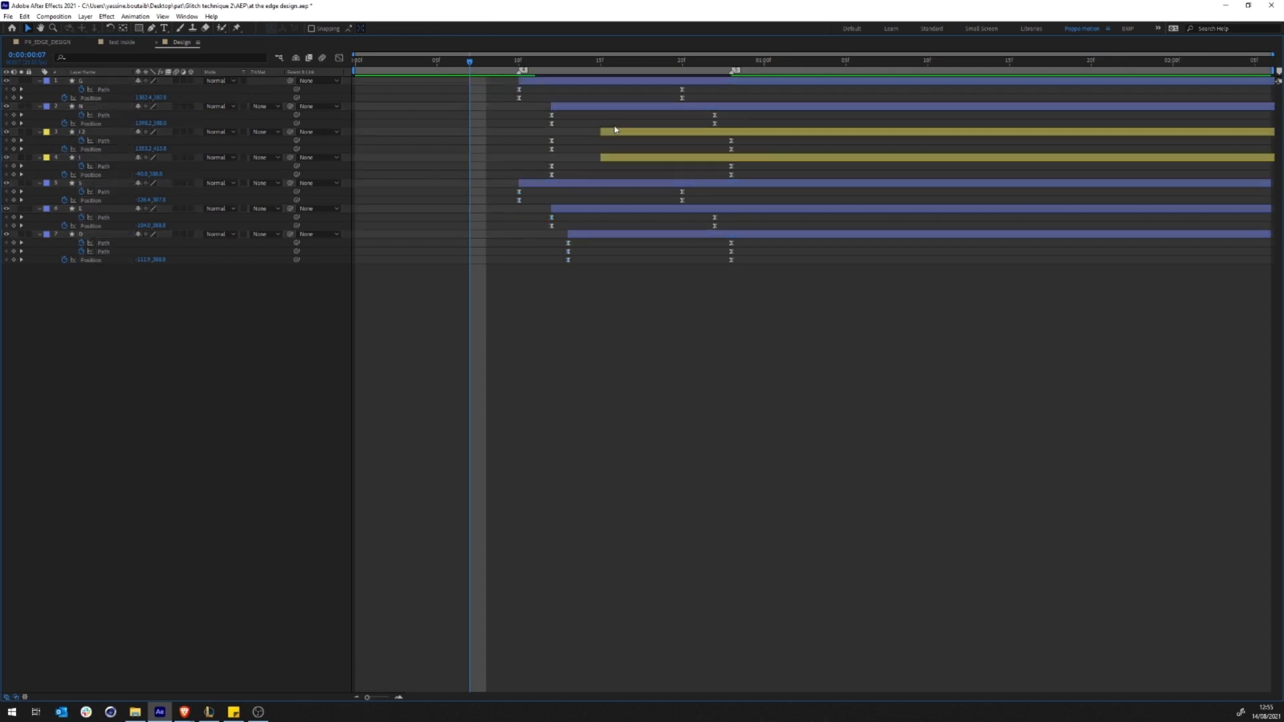
Step: Make both I layers start at frame 12 and play back the main composition
click(613, 130)
shift+click(612, 158)
drag(602, 158, 552, 158)
click(559, 372)
key(grave)
click(47, 496)
key(space)
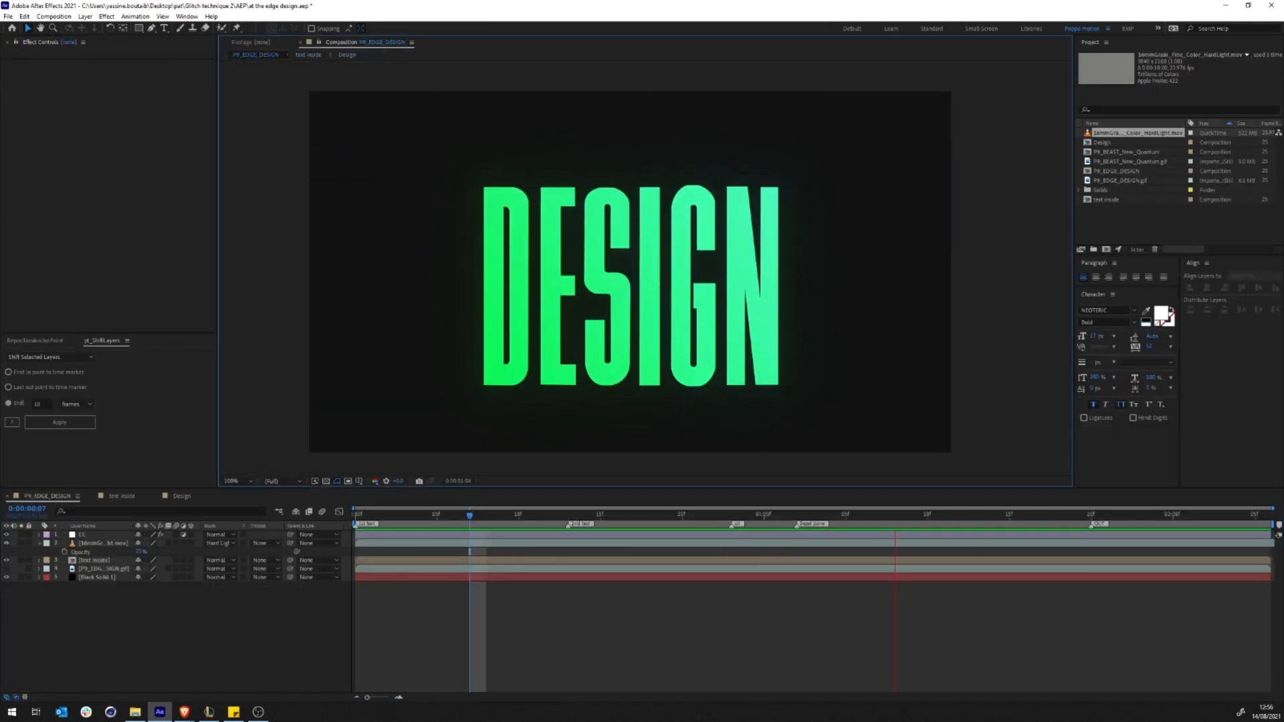
click(259, 711)
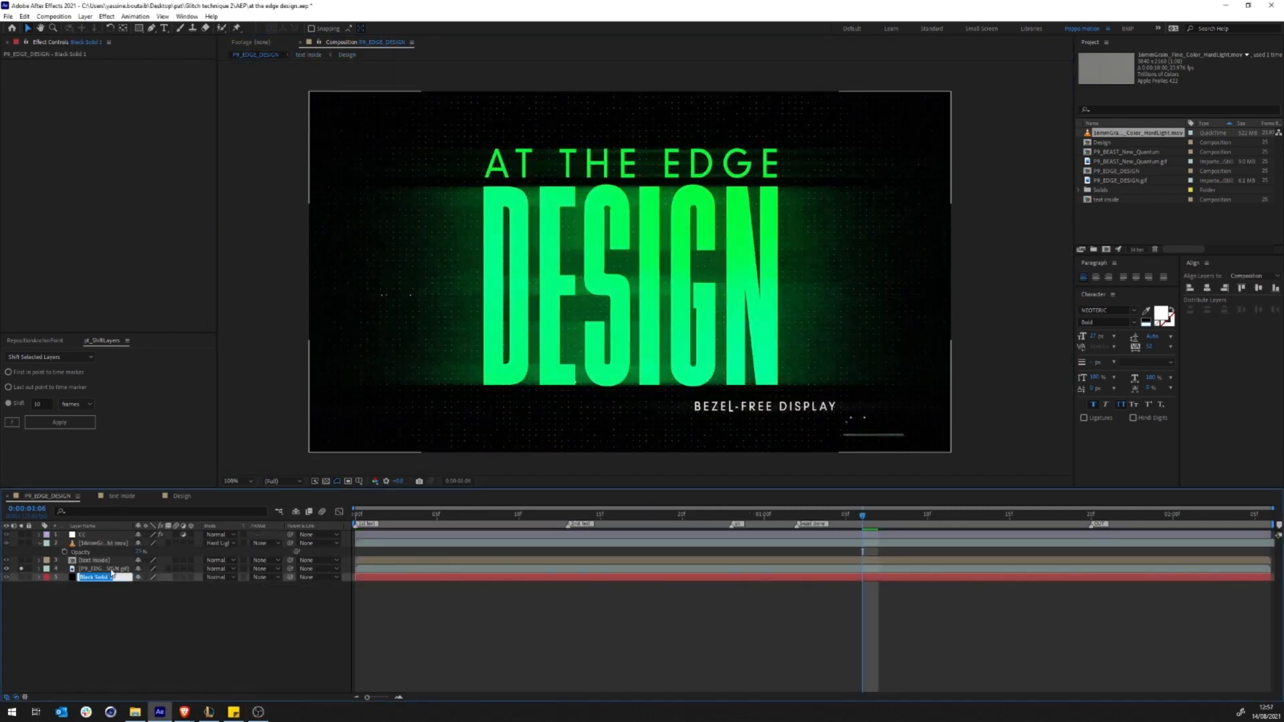
Step: Precompose the BEZEL-FREE DISPLAY letters as free bezel and place that layer below Design
drag(686, 533, 846, 528)
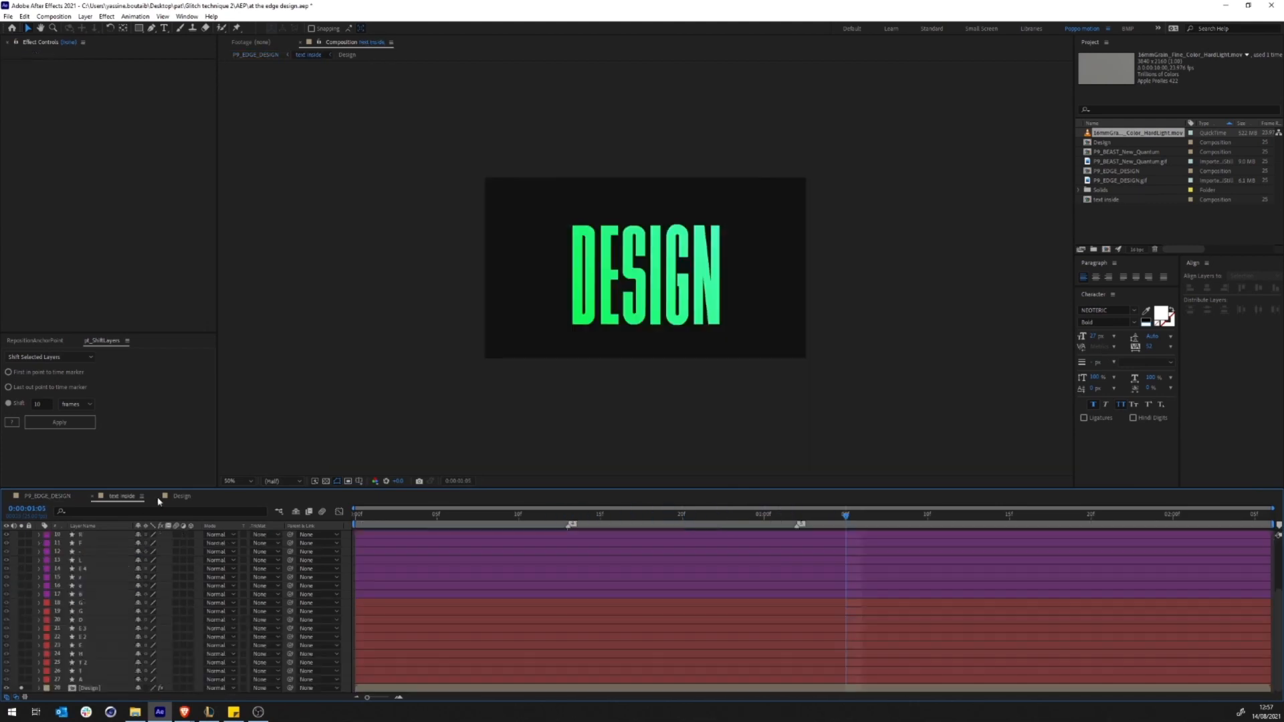
click(90, 535)
drag(90, 534, 92, 633)
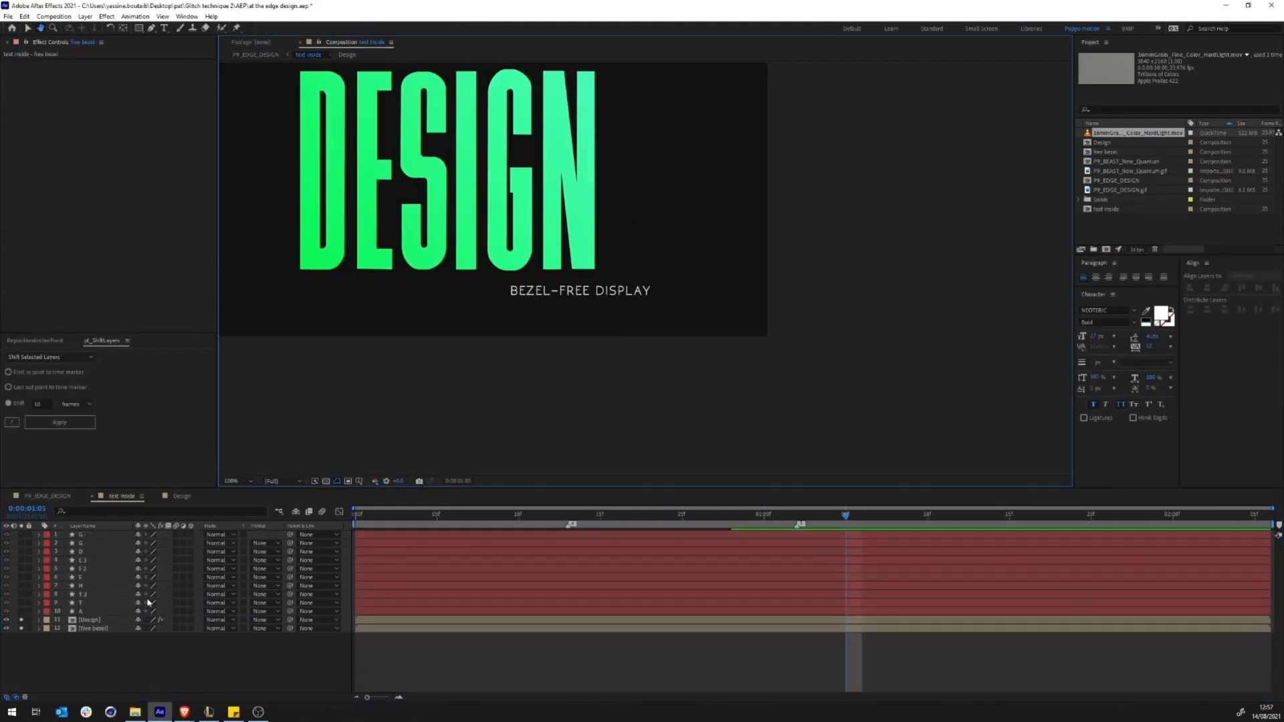
Step: Examine the BEZEL-FREE DISPLAY text beside the DESIGN letters up close
key(period)
click(101, 629)
key(period)
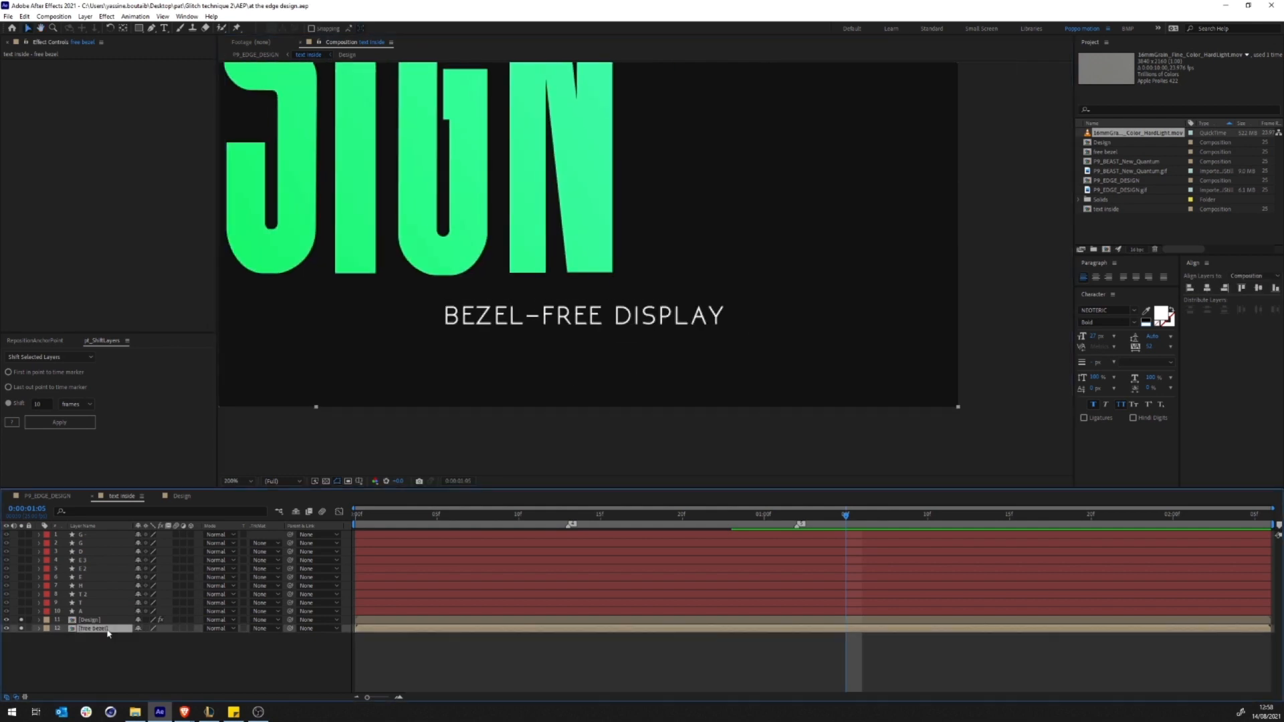
scroll(646, 359, up, 3)
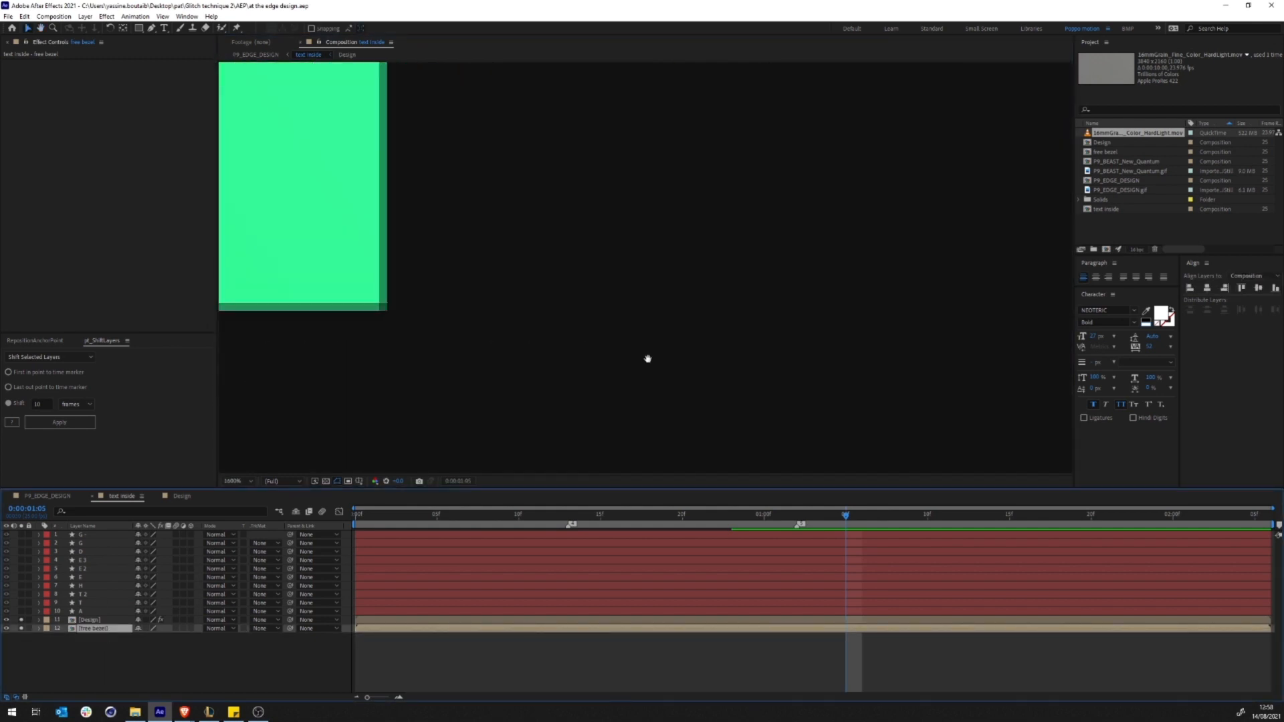
scroll(646, 359, down, 2)
drag(646, 359, 758, 281)
click(570, 524)
click(273, 55)
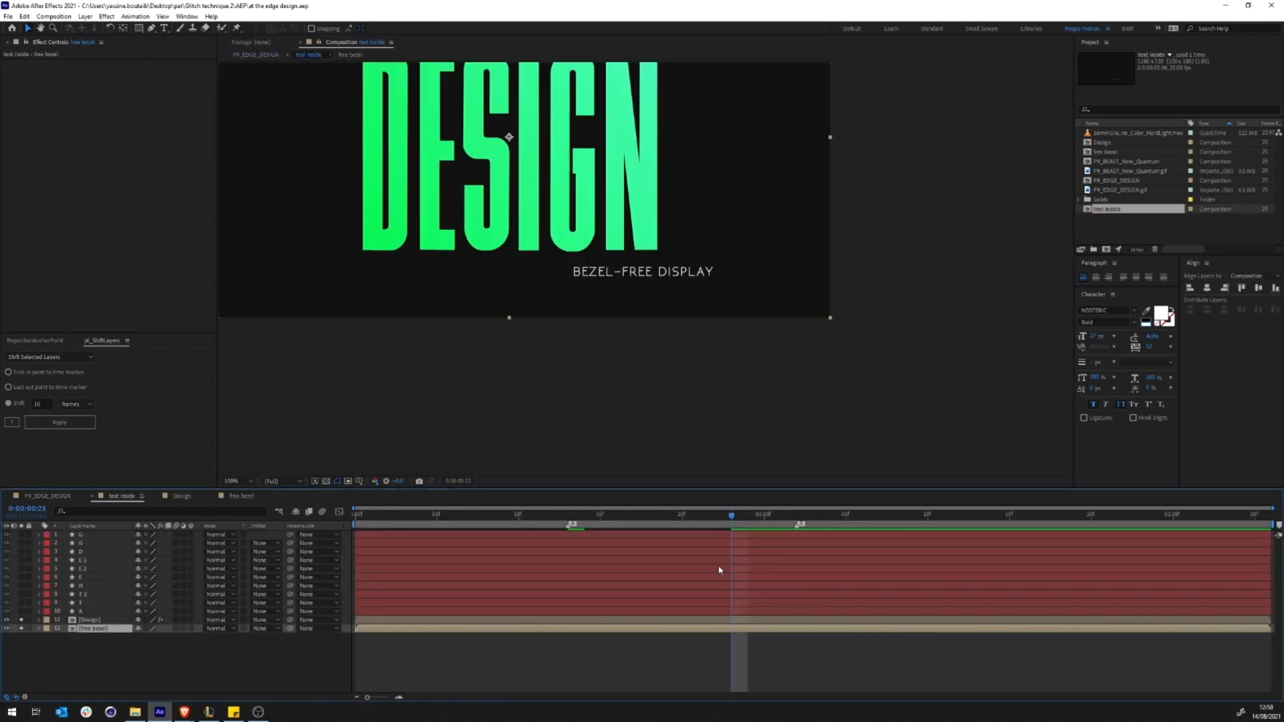
Step: Add Position keyframes at 1:02 to all letter layers in the free bezel composition
click(92, 671)
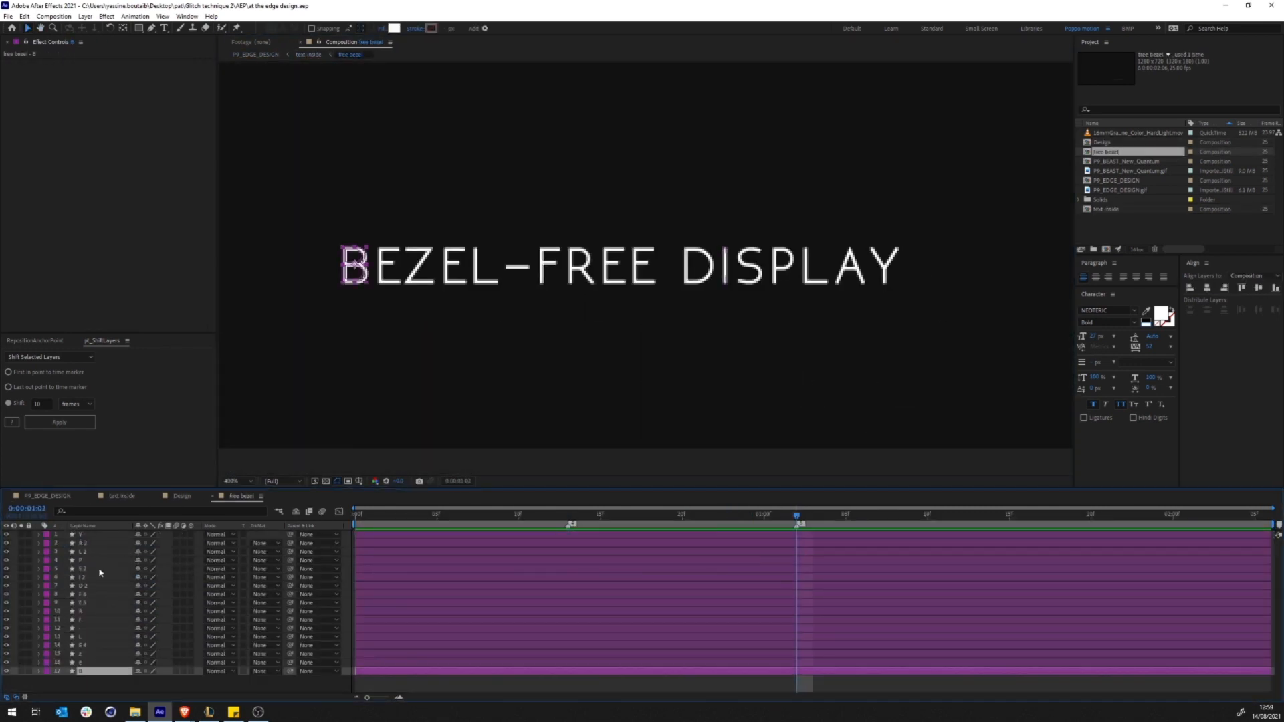
shift+click(82, 535)
key(p)
click(65, 559)
Step: Animate the Z of BEZEL to sit raised at frame 19 and start beyond the right edge at frame 13
key(4)
click(545, 542)
drag(599, 487, 599, 320)
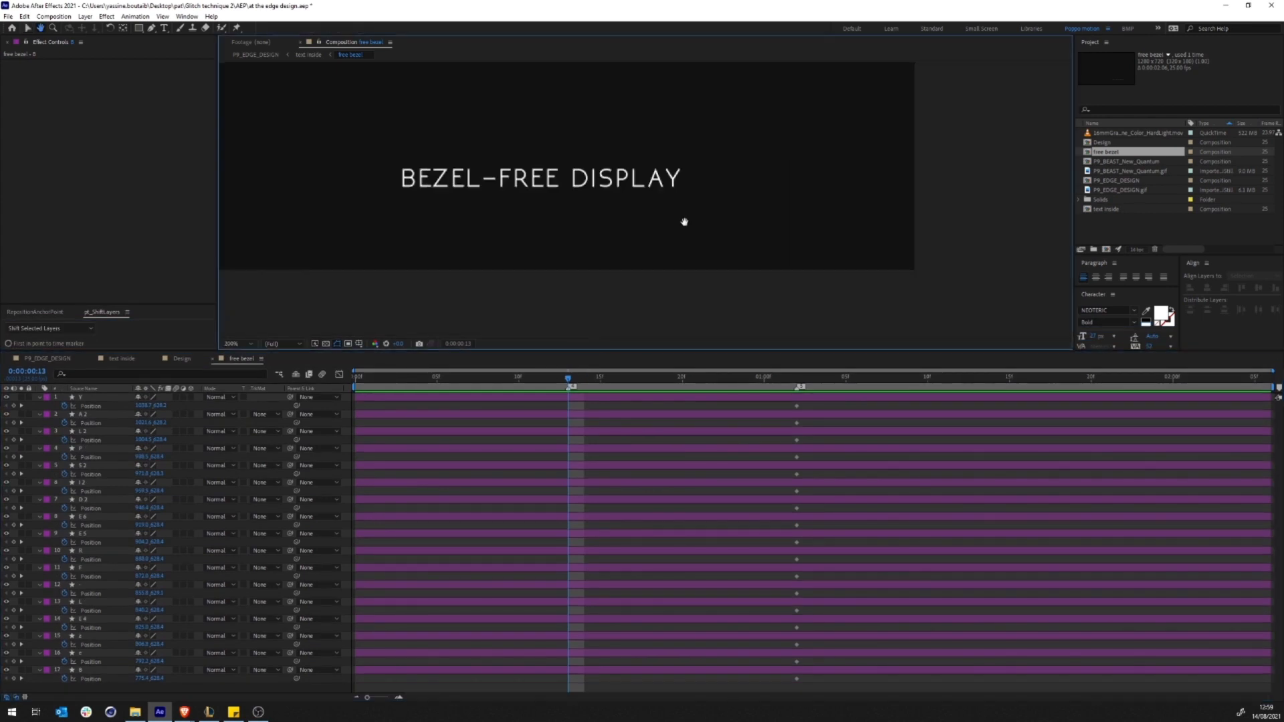
click(615, 218)
drag(615, 218, 623, 169)
drag(569, 645, 666, 646)
drag(622, 169, 894, 169)
Step: Set the spatial interpolation of all the letters' Position keyframes to Linear
drag(805, 690, 564, 401)
right_click(797, 406)
click(836, 496)
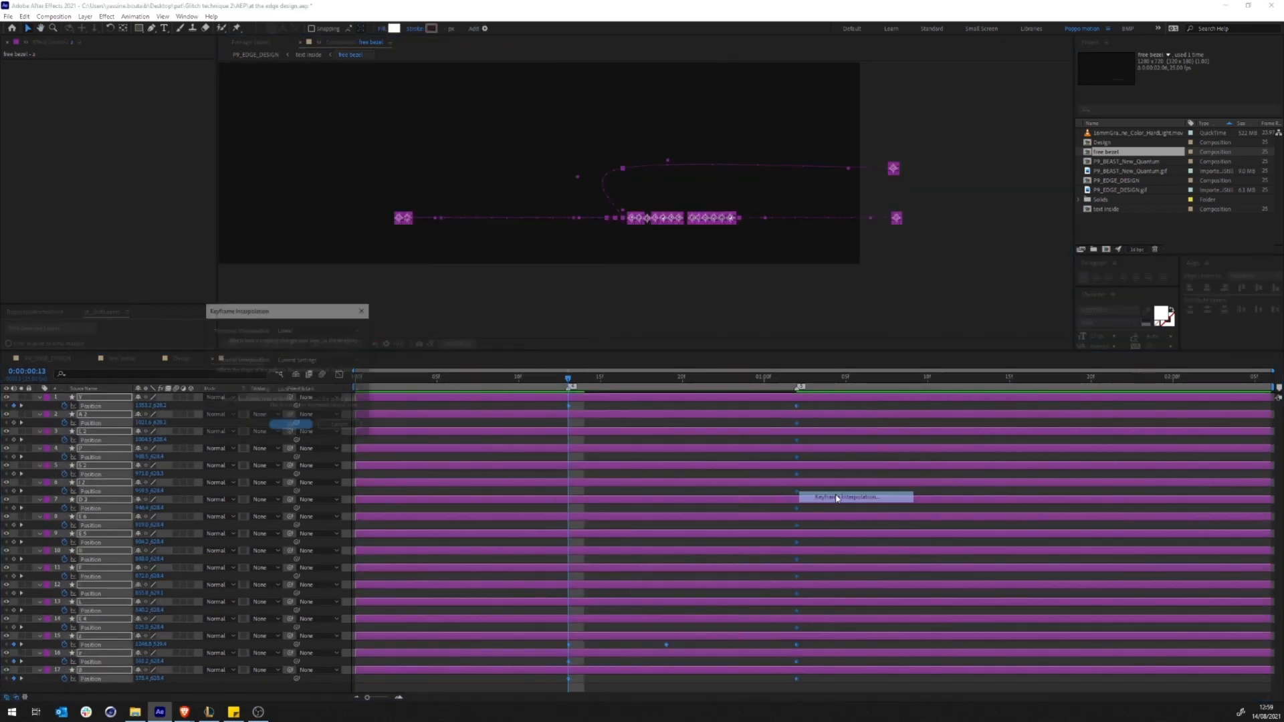
click(314, 367)
click(290, 428)
Step: Animate the S of DISPLAY with Position keyframes lowered at frame 19, further right at frame 16 and lower still at frame 13
click(820, 678)
click(632, 218)
drag(707, 218, 711, 254)
drag(569, 474, 666, 474)
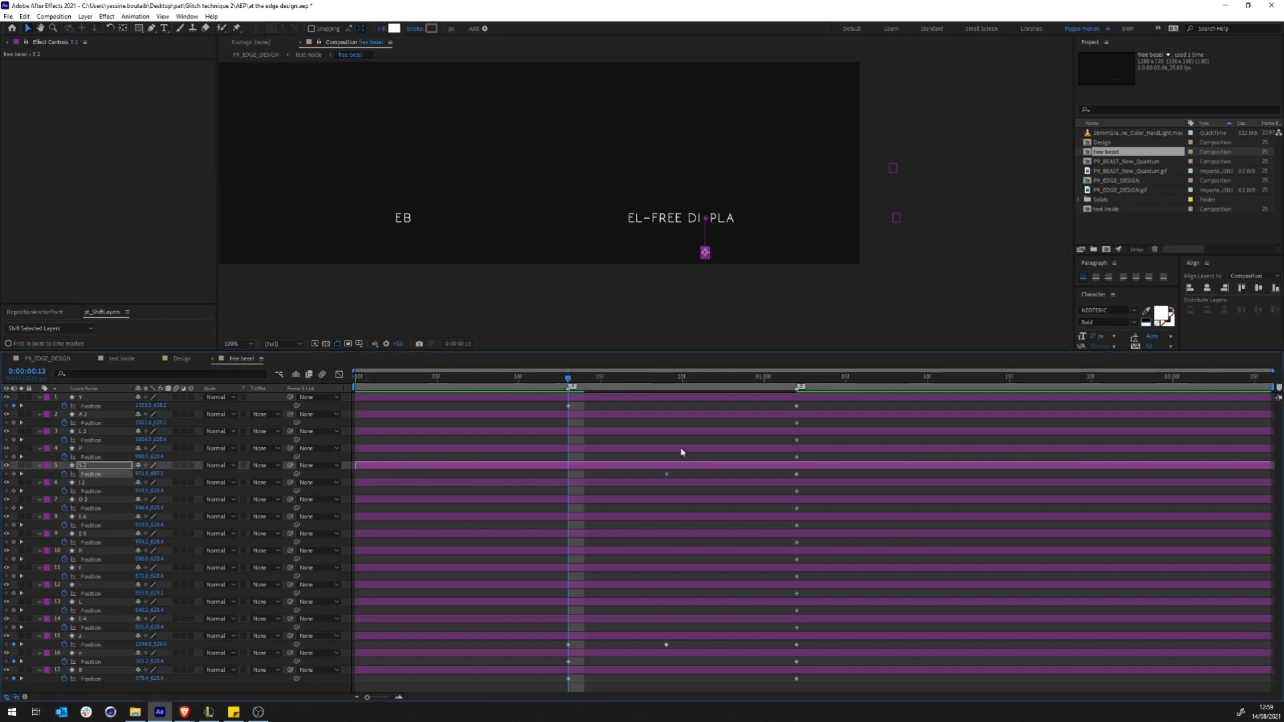
drag(705, 252, 804, 252)
drag(569, 474, 616, 475)
drag(803, 253, 806, 262)
click(696, 477)
drag(683, 379, 570, 399)
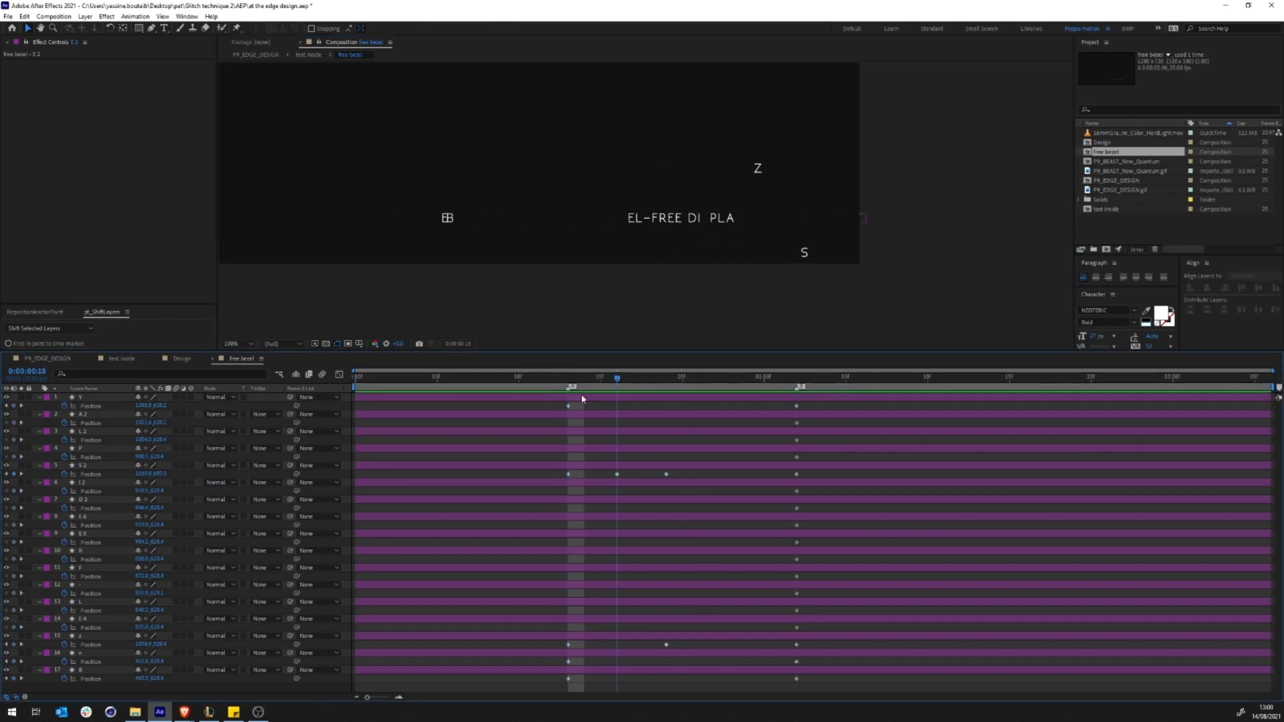
Step: Move the letters P, L and A of DISPLAY together to the right at frame 13
scroll(803, 234, up, 1)
click(819, 240)
shift+click(802, 240)
shift+click(787, 240)
drag(795, 247, 573, 230)
drag(596, 229, 817, 231)
Step: Give the P of DISPLAY stepped Position keyframes: on the baseline at frame 19, raised at frame 16 and further left at frame 13
click(783, 238)
click(782, 229)
drag(568, 458, 666, 457)
drag(783, 220, 784, 160)
drag(568, 457, 627, 461)
drag(783, 159, 644, 209)
Step: Scrub through the letter animation around frame 13 and save the project
click(622, 476)
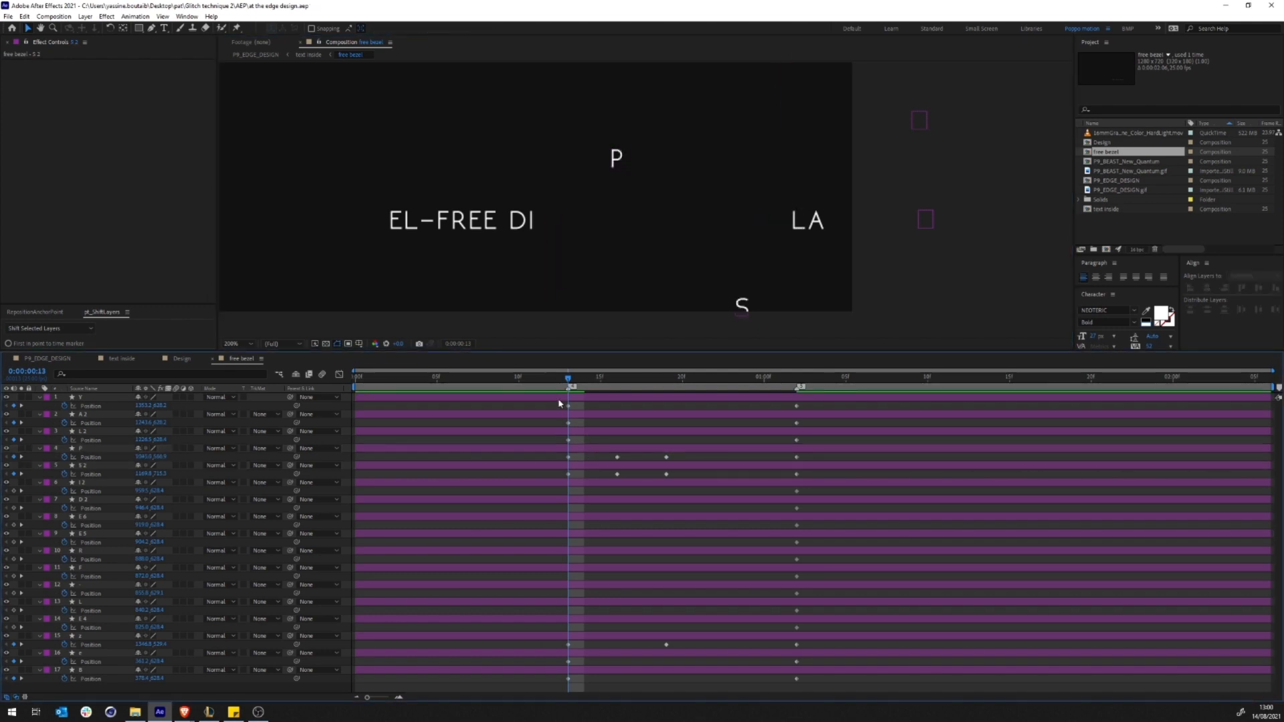
mouse_move(569, 379)
mouse_down()
mouse_move(639, 407)
mouse_move(567, 400)
mouse_up()
key(ctrl+s)
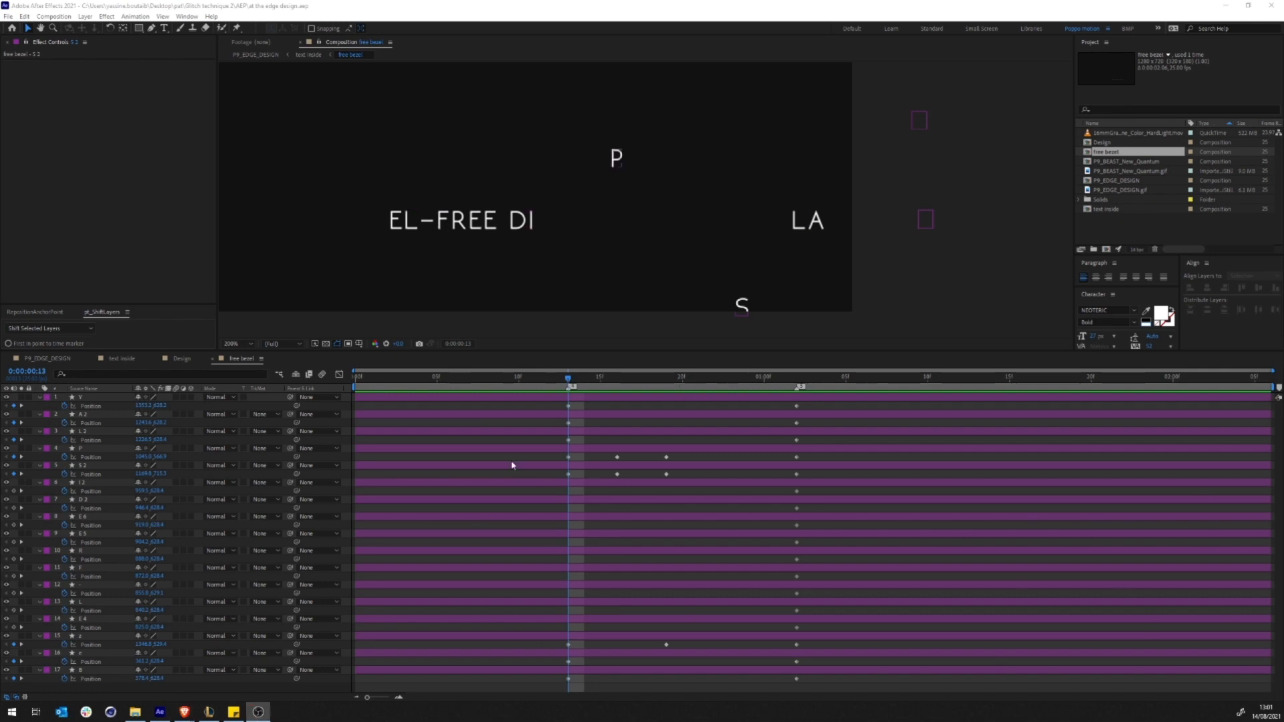
Step: Move the second E of BEZEL horizontally to the left at frame 13
drag(577, 402, 560, 413)
click(396, 224)
drag(398, 226, 449, 218)
scroll(536, 223, down, 1)
scroll(535, 223, up, 1)
drag(535, 223, 678, 190)
key(shift+Left)
key(shift+Left)
key(shift+Left)
key(shift+Left)
key(shift+Left)
key(shift+Left)
key(shift+Left)
key(shift+Left)
key(shift+Left)
key(shift+Left)
key(shift+Left)
key(shift+Left)
key(shift+Left)
key(shift+Left)
key(shift+Left)
key(shift+Left)
key(shift+Left)
key(shift+Left)
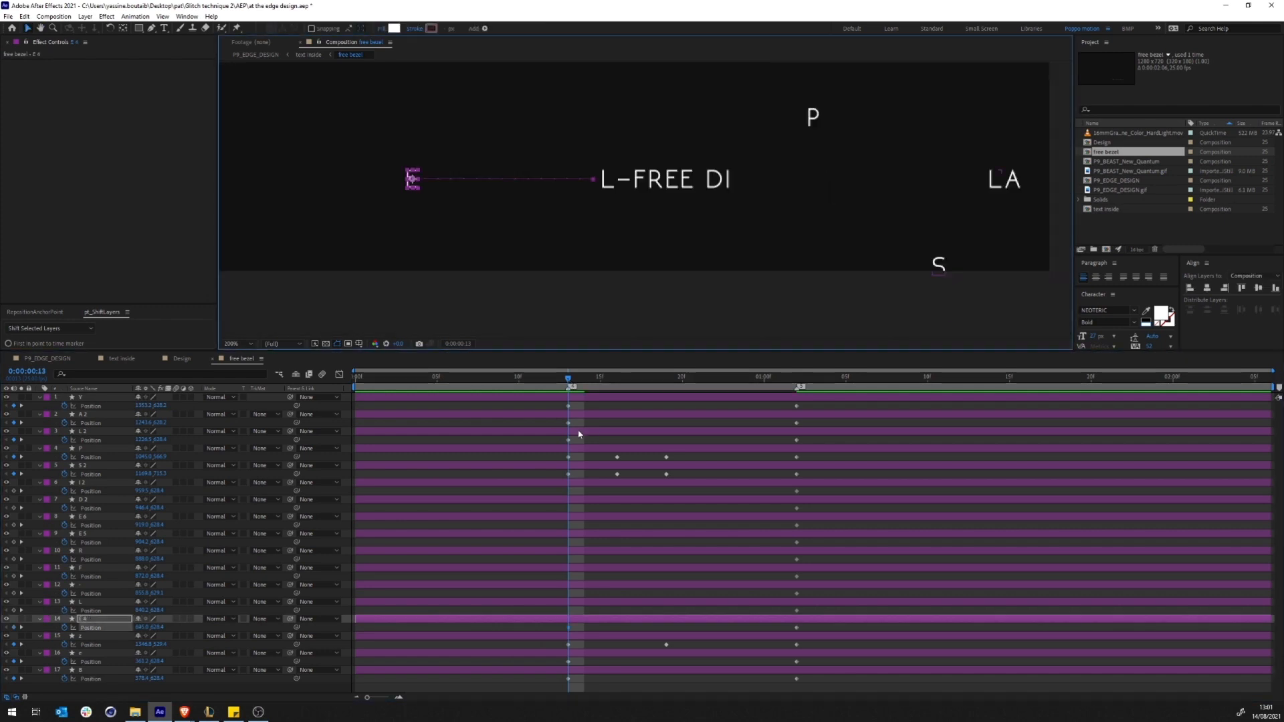
Step: Move the L of BEZEL horizontally far to the right at frame 13
key(ctrl+Up)
key(shift+Right)
key(shift+Right)
key(shift+Right)
key(shift+Right)
key(shift+Right)
key(shift+Right)
key(shift+Right)
key(shift+Right)
key(shift+Right)
key(shift+Right)
key(shift+Right)
key(shift+Right)
key(shift+Right)
key(shift+Right)
key(shift+Right)
key(shift+Right)
key(shift+Right)
key(shift+Right)
key(shift+Right)
key(shift+Right)
Step: Move the hyphen to the right along the baseline at frame 13, just past the displaced L of BEZEL
key(ctrl+Up)
key(shift+Up)
key(shift+Up)
key(shift+Up)
key(shift+Up)
key(shift+Up)
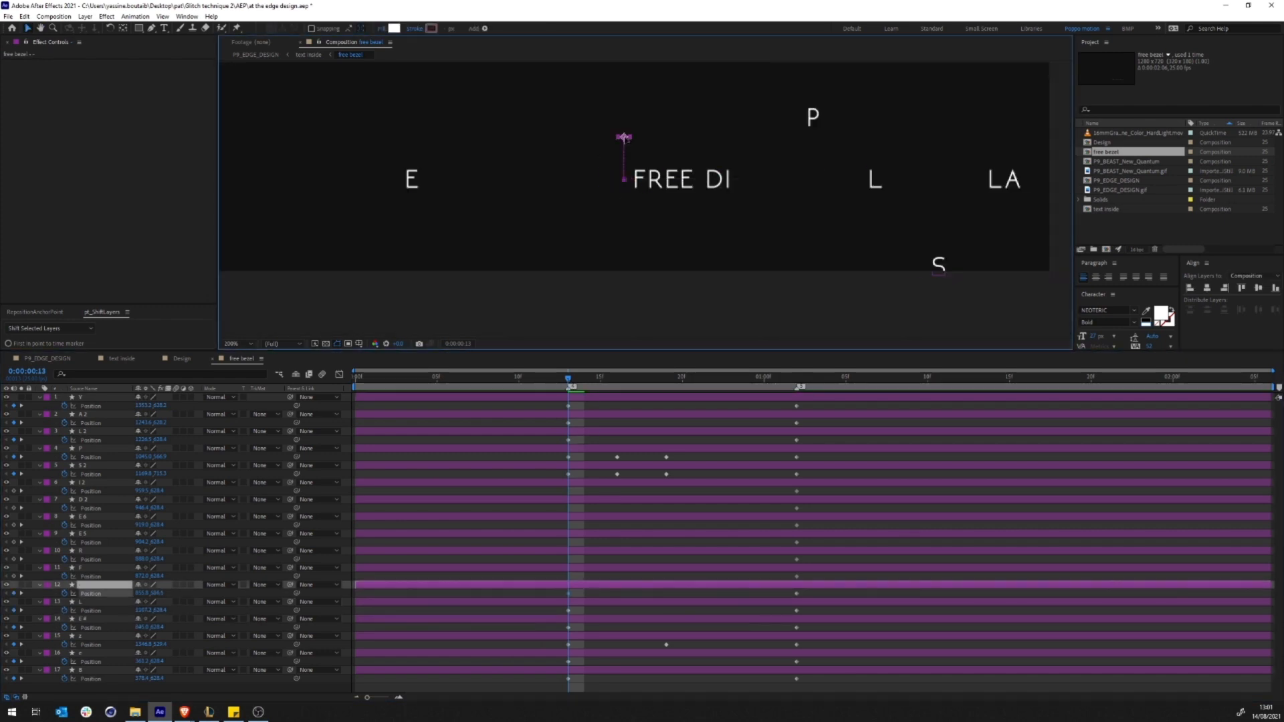
drag(623, 153, 886, 179)
Step: Spread the start of FREE at frame 13 by moving F and R to the left and the first E to the right
drag(642, 180, 478, 184)
click(582, 533)
drag(670, 180, 853, 180)
drag(853, 194, 754, 201)
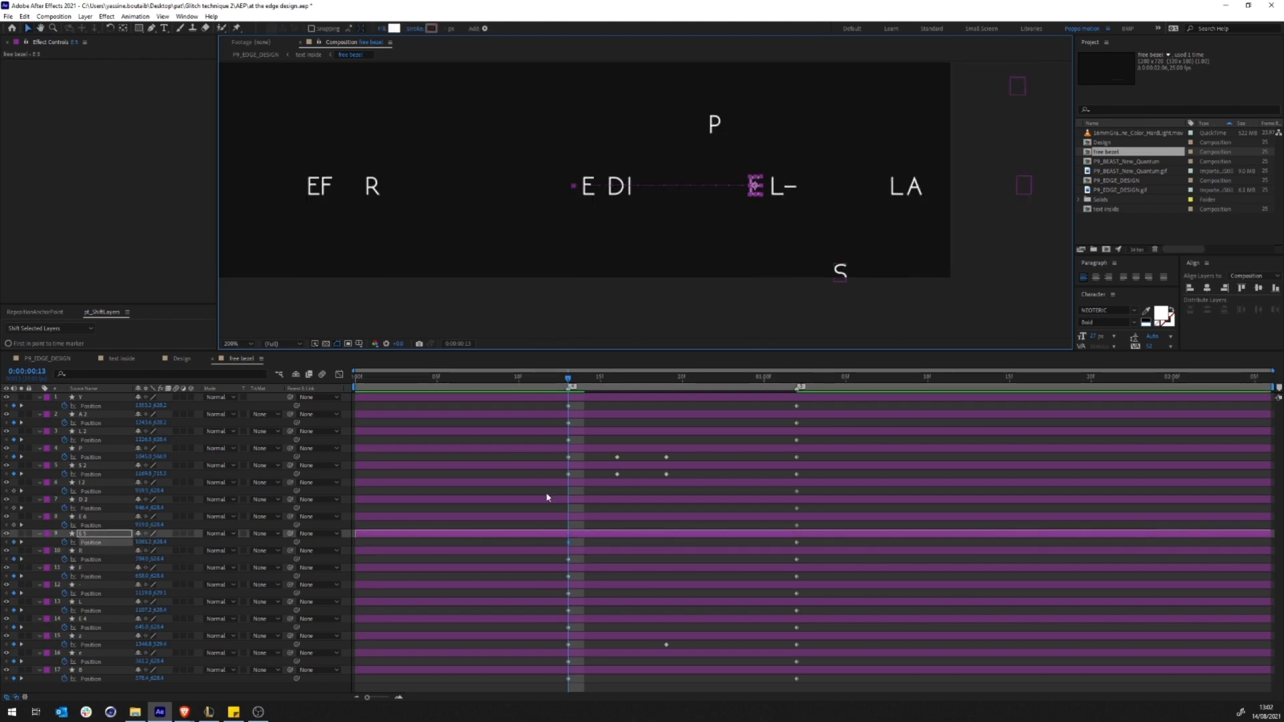
Step: Move the last E of FREE and the D and I of DISPLAY to the right at frame 13
click(549, 516)
drag(586, 184, 938, 185)
drag(611, 188, 721, 190)
drag(630, 187, 642, 188)
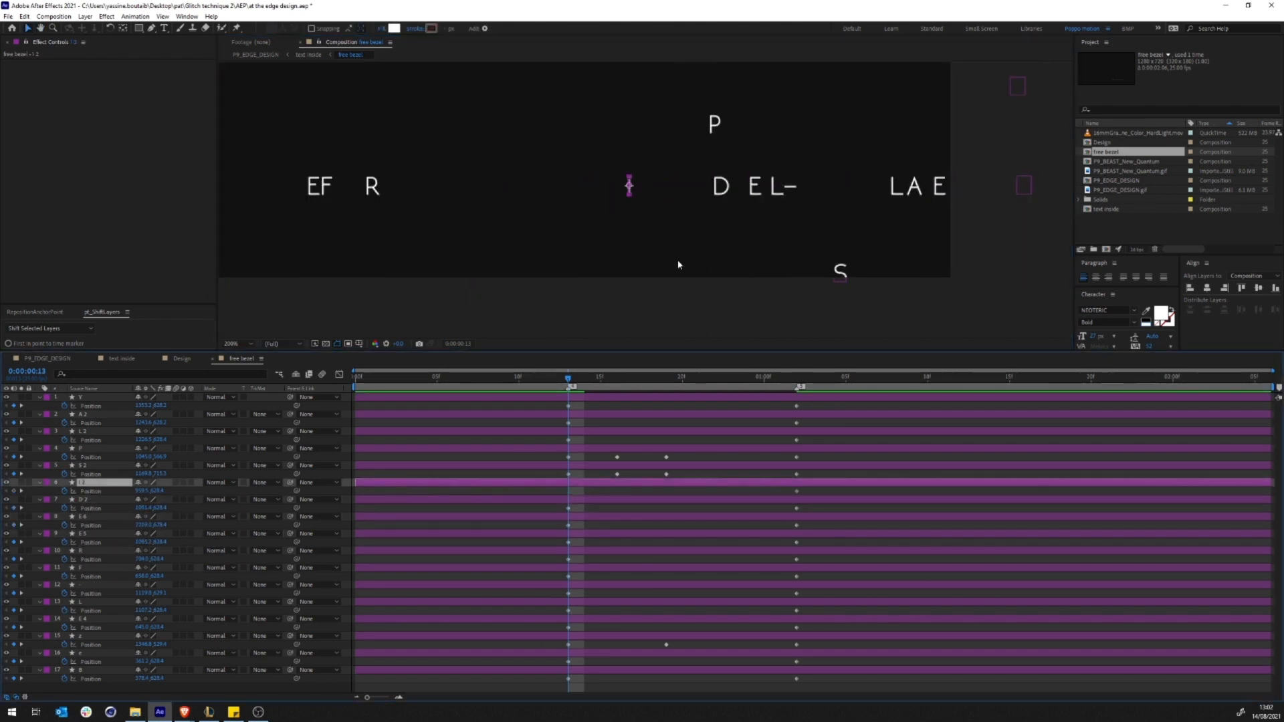
Step: Toggle hold on all letter Position keyframes and trim the start of every letter layer to frame 13
drag(840, 689, 545, 399)
right_click(568, 405)
click(604, 483)
key(alt+[)
Step: Apply the opacity flicker preset to all letter layers and stretch its keyframes to end at frame 22
scroll(648, 198, down, 2)
drag(645, 193, 717, 226)
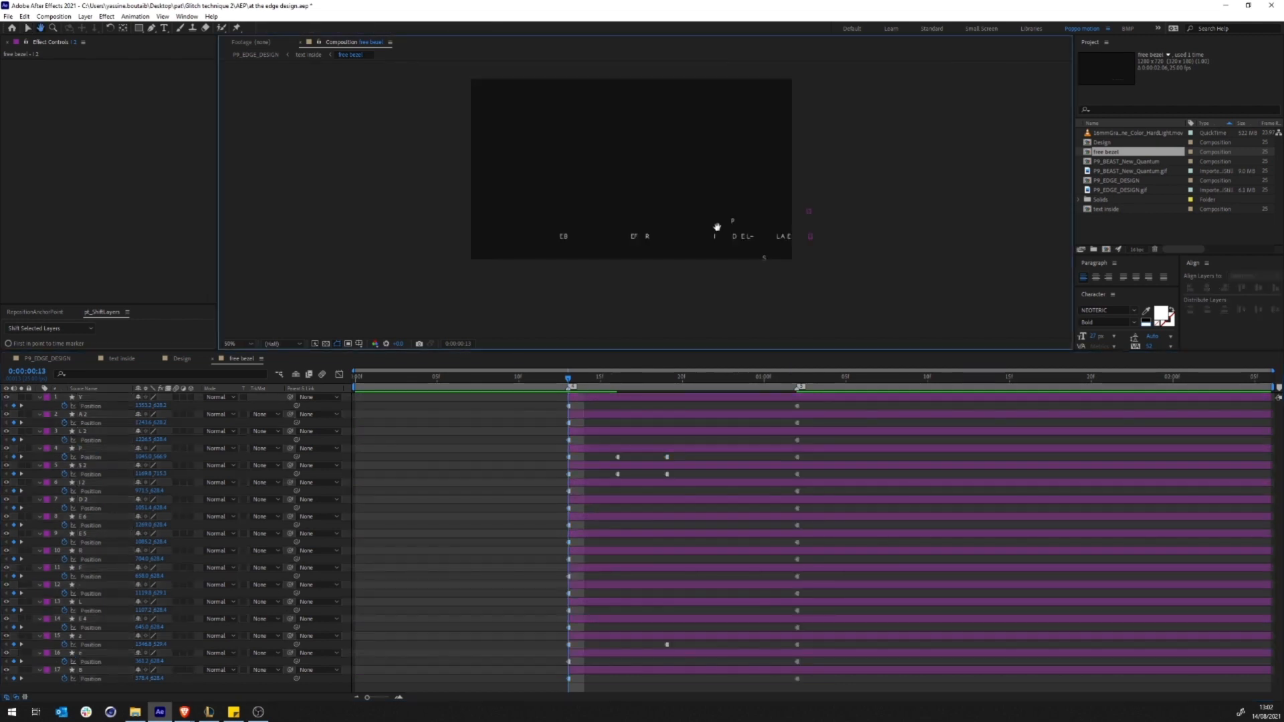
scroll(716, 227, up, 1)
key(ctrl+a)
click(135, 16)
click(468, 49)
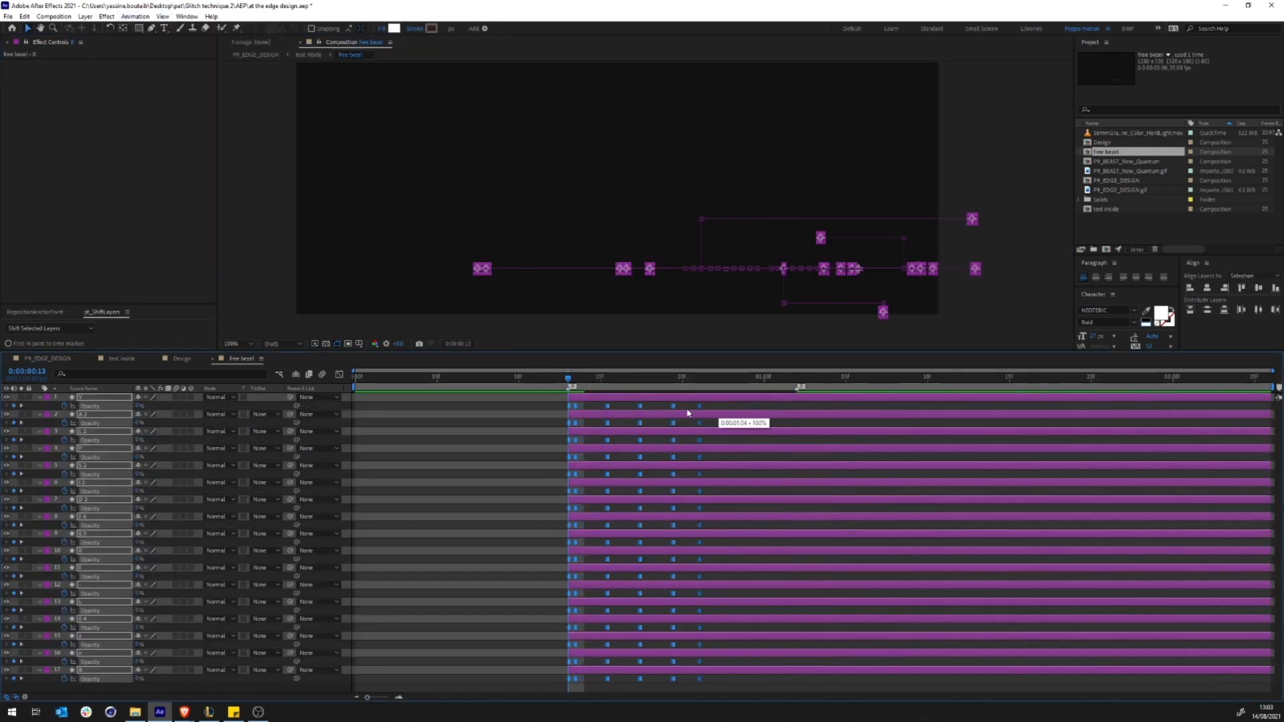
drag(694, 418, 716, 423)
Step: Stretch the Opacity keyframes of the A to end at 1:01 and those of P, F and Z at frame 24
drag(558, 419, 781, 423)
drag(558, 479, 748, 447)
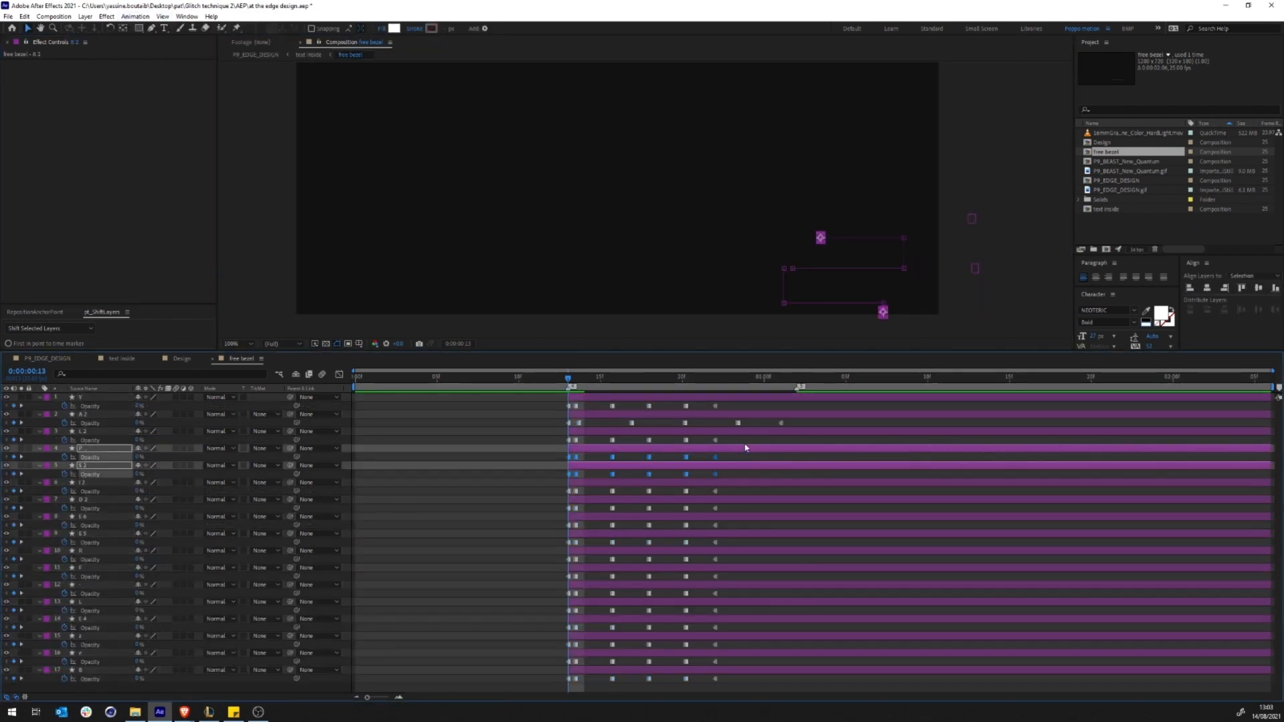
drag(558, 453, 735, 461)
drag(557, 640, 733, 649)
drag(730, 574, 555, 581)
drag(716, 458, 749, 460)
Step: Compress the Opacity keyframes of Y, I, the hyphen and B to end at frame 19, and stretch the last E of FREE's to 1:00
drag(729, 591, 520, 597)
drag(732, 488, 552, 494)
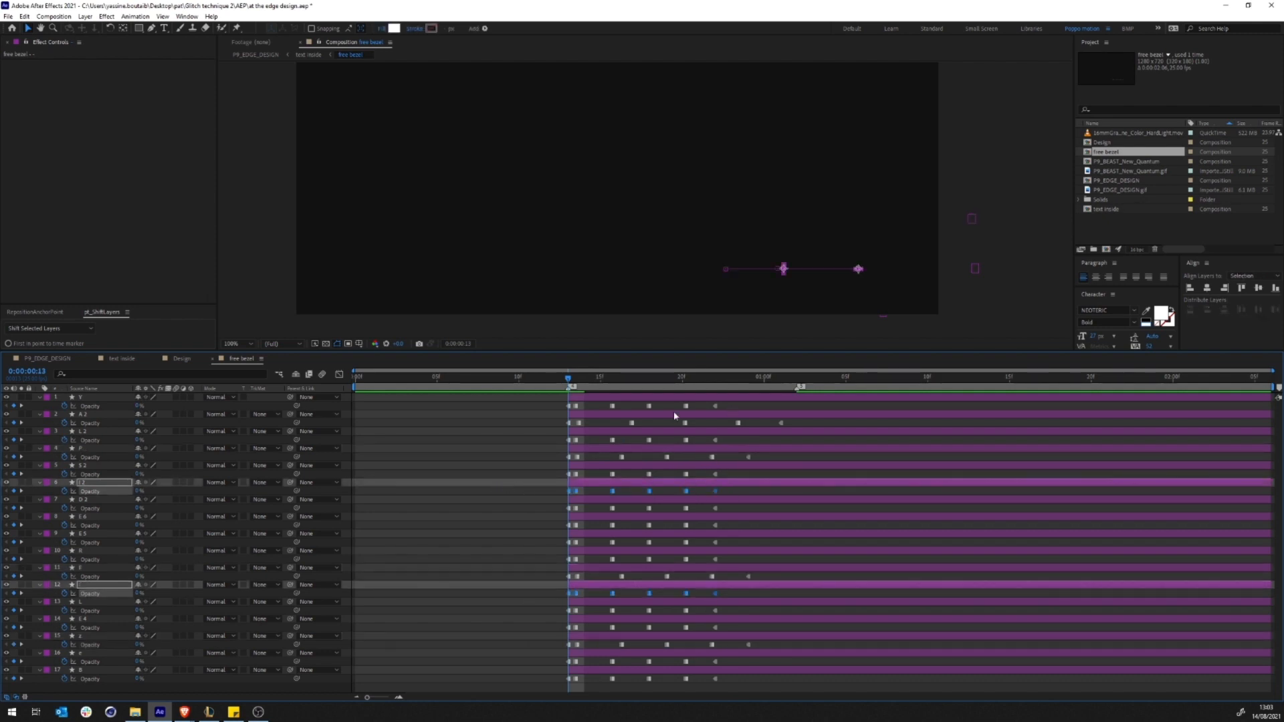
drag(733, 402, 552, 410)
drag(742, 675, 508, 679)
drag(730, 522, 555, 529)
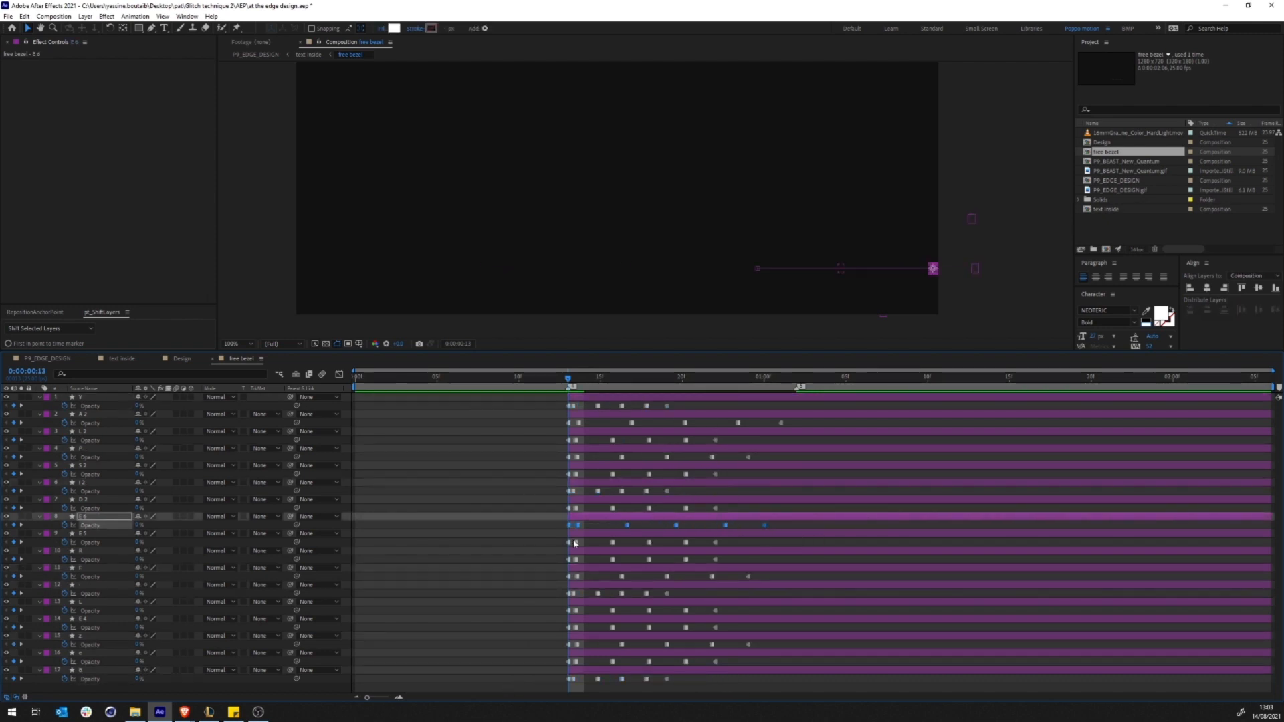
Step: Toggle hold off for the letters' Position keyframes and add Position keyframes to all letters at frames 16, 19 and 23
key(ctrl+a)
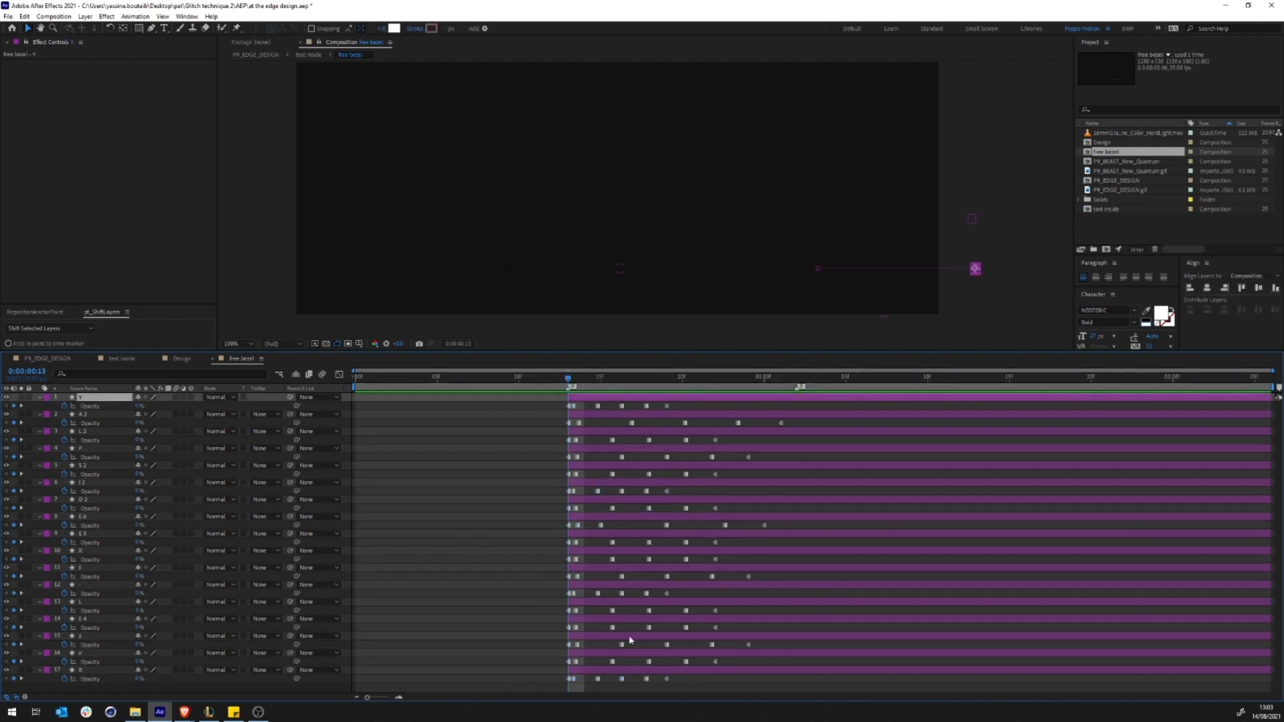
key(p)
right_click(797, 406)
click(842, 487)
drag(568, 379, 479, 685)
key(alt+shift+p)
key(k)
key(alt+shift+p)
key(alt+shift+p)
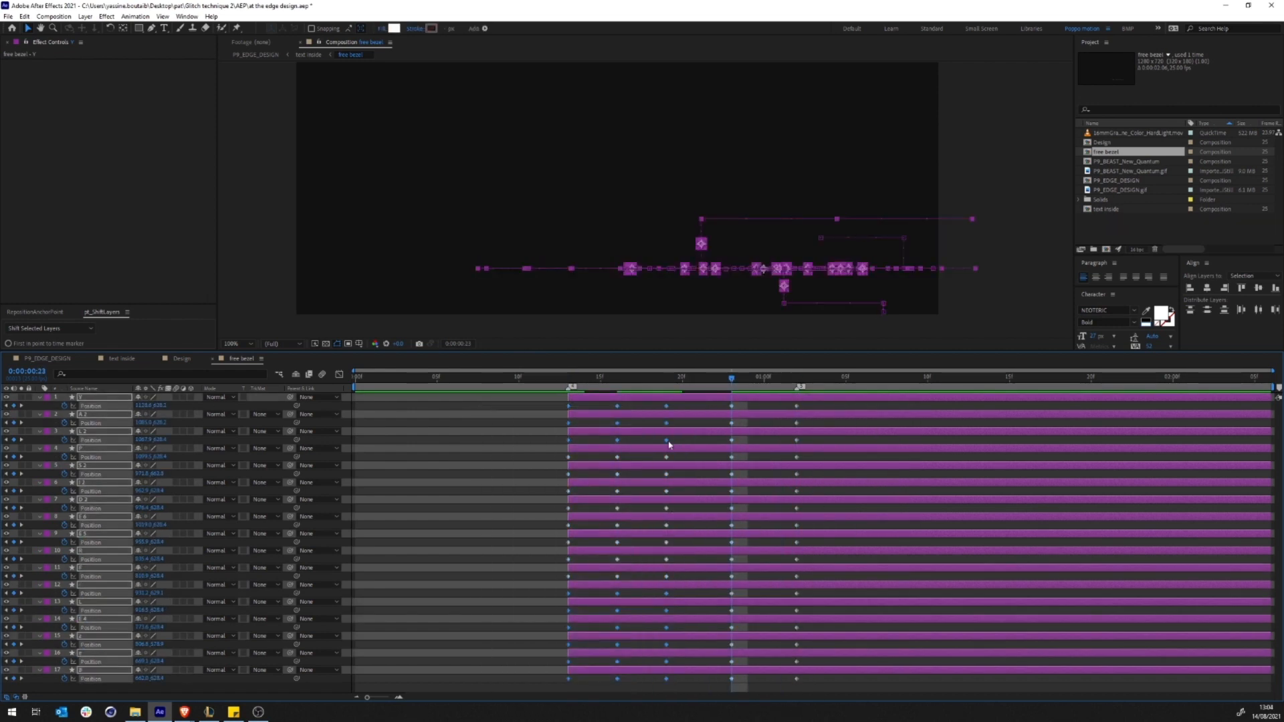
Step: Toggle hold on for all of the letters' Position keyframes
right_click(668, 440)
right_click(618, 405)
click(672, 487)
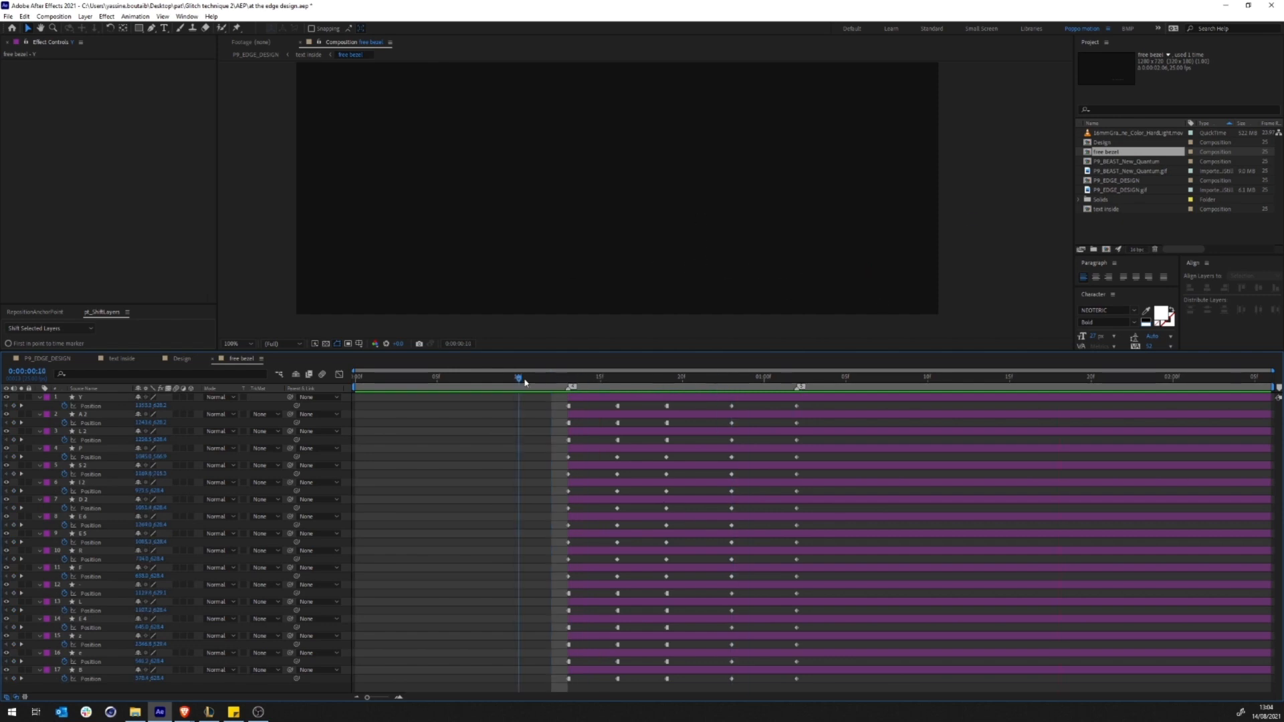
right_click(796, 542)
click(822, 627)
Step: Trim the end of all letter layers to 1:02 and collapse their keyframe properties
drag(551, 379, 797, 385)
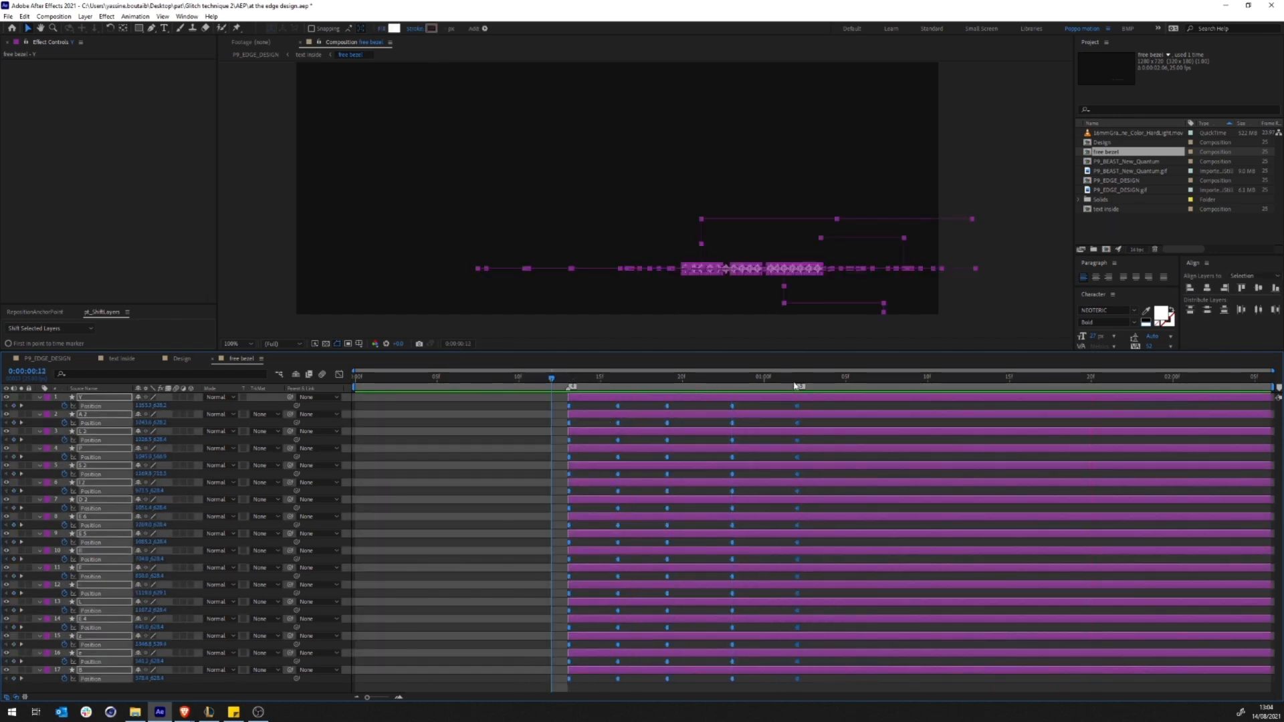
click(791, 414)
drag(569, 398, 657, 413)
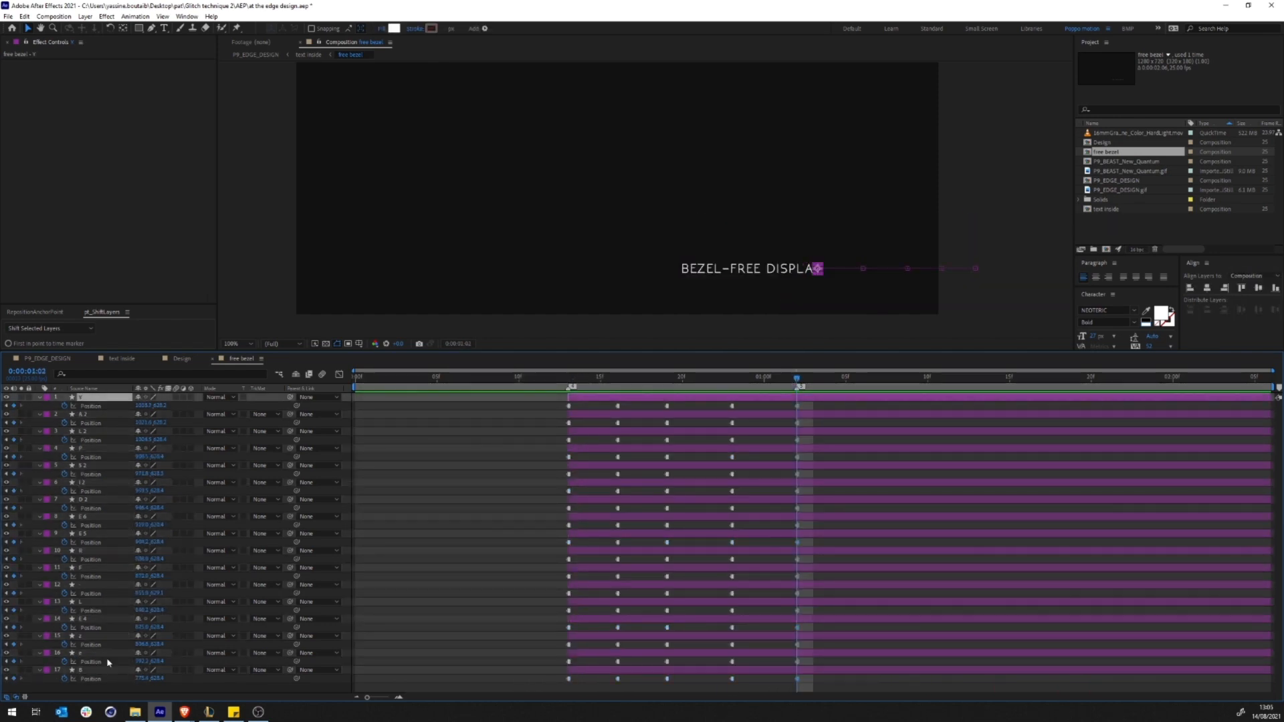
shift+click(105, 670)
key(u)
key(alt+])
Step: Time-stretch the Y, P, last E of FREE, L of BEZEL and B layers to start at frame 18, keeping their ends
click(628, 397)
ctrl+click(598, 533)
ctrl+click(621, 457)
ctrl+click(639, 423)
drag(569, 423, 650, 423)
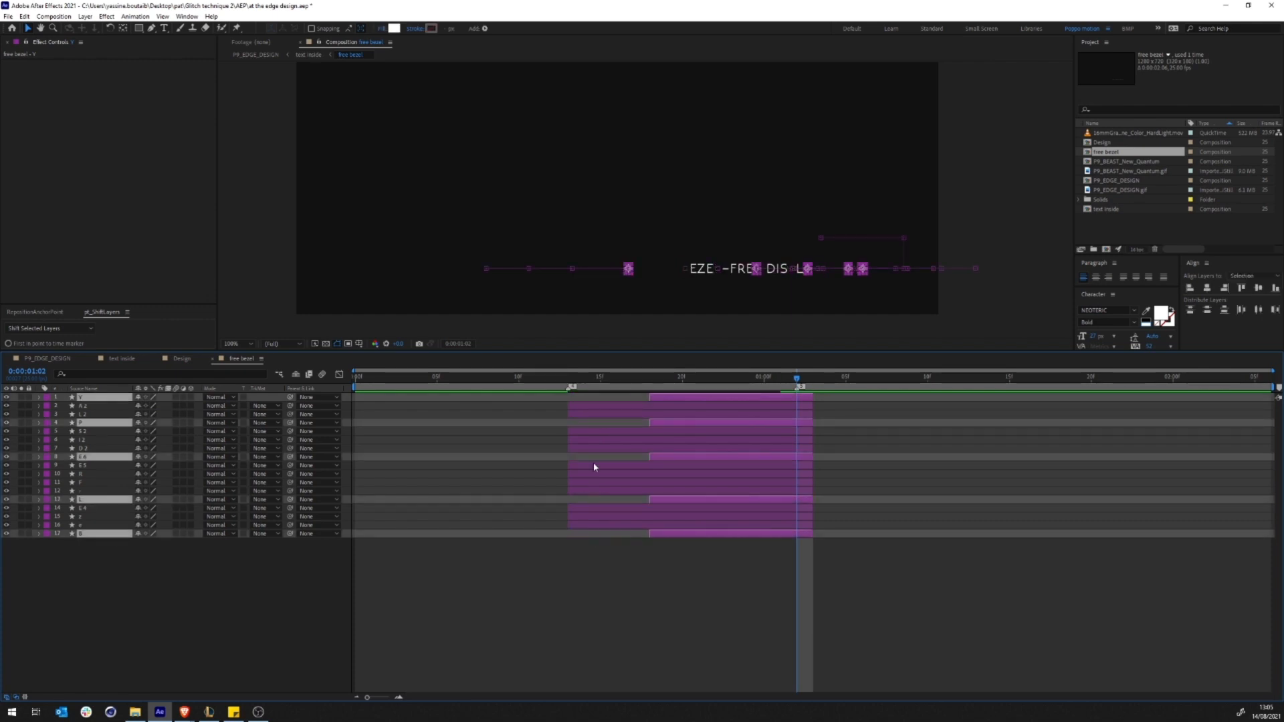
Step: Time-stretch the D, Z and L of DISPLAY layers to start at frame 14
click(595, 448)
ctrl+click(594, 516)
ctrl+click(595, 414)
drag(569, 414, 585, 414)
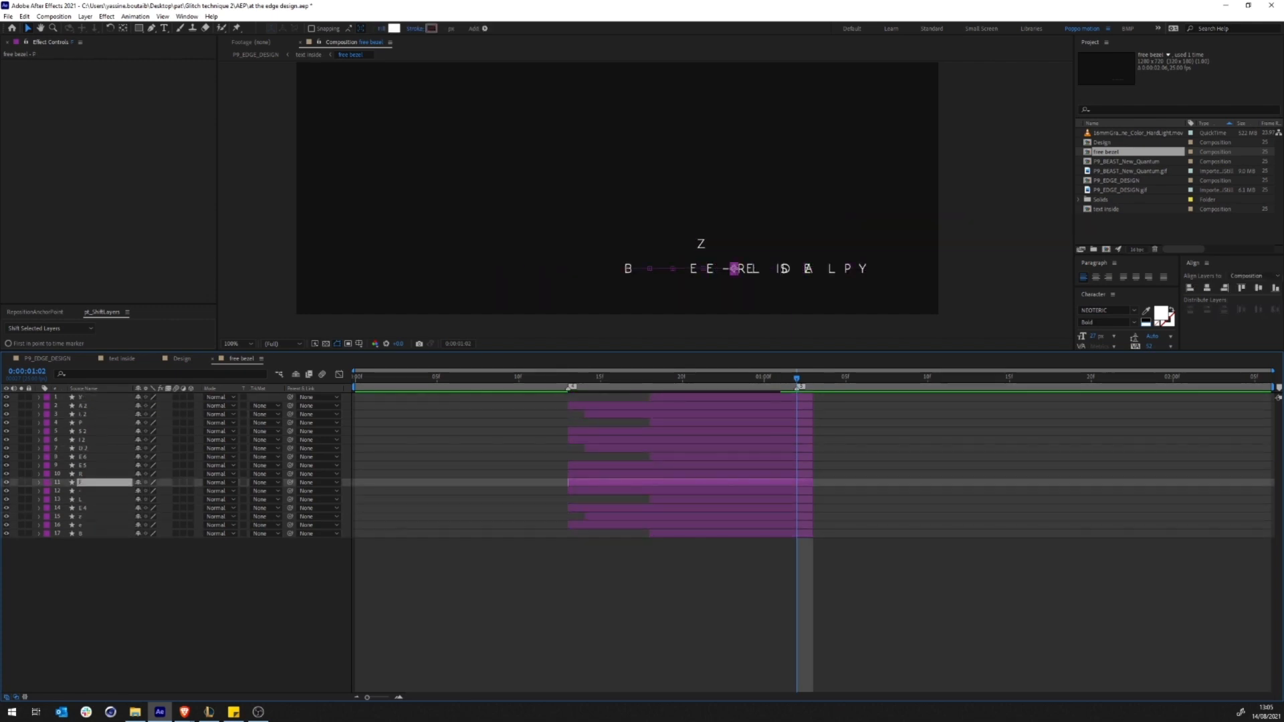
Step: Time-stretch the A and F layers to start at frame 15 and the first E of FREE to start at frame 12
drag(569, 406, 601, 406)
click(571, 473)
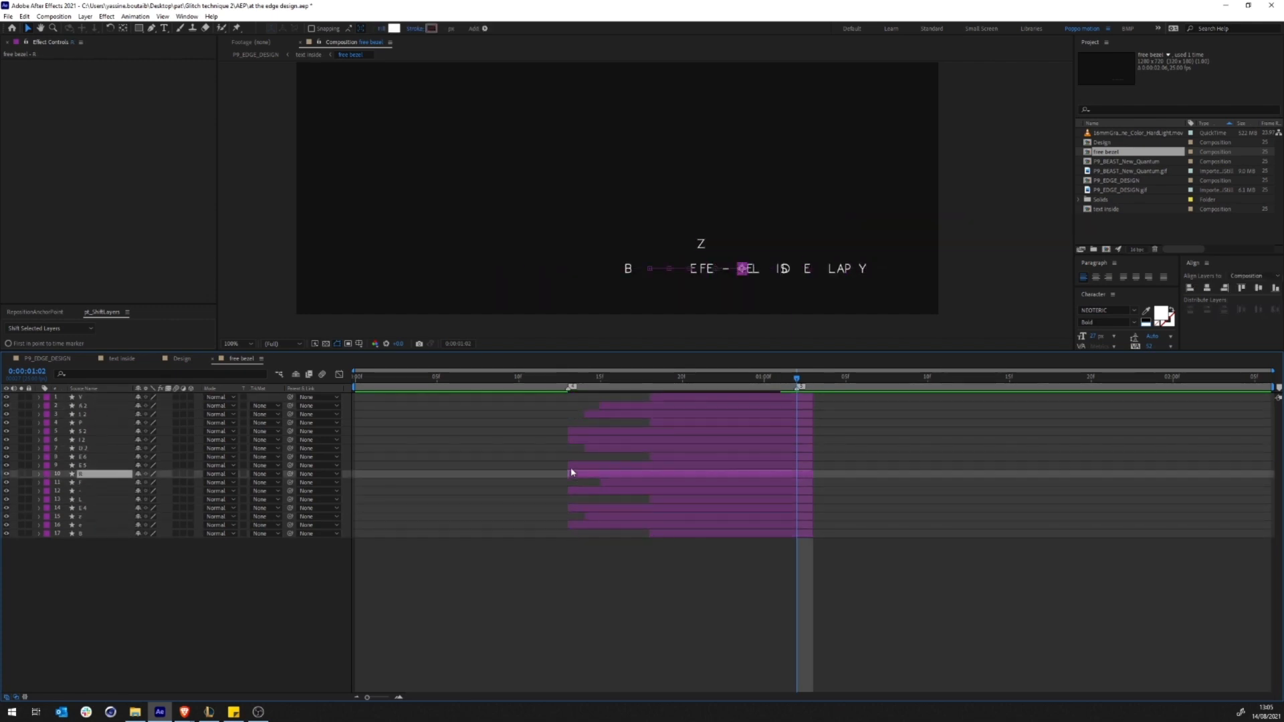
drag(569, 465, 552, 465)
Step: Retime individual letters: end the first E of BEZEL at 1:05, start P at frame 19 and start S at frame 12
click(811, 509)
drag(812, 525, 845, 525)
key(u)
key(u)
drag(672, 423, 689, 414)
drag(569, 432, 553, 432)
Step: Extend all letter layers to the end of the composition, save the project and preview the animation
click(808, 398)
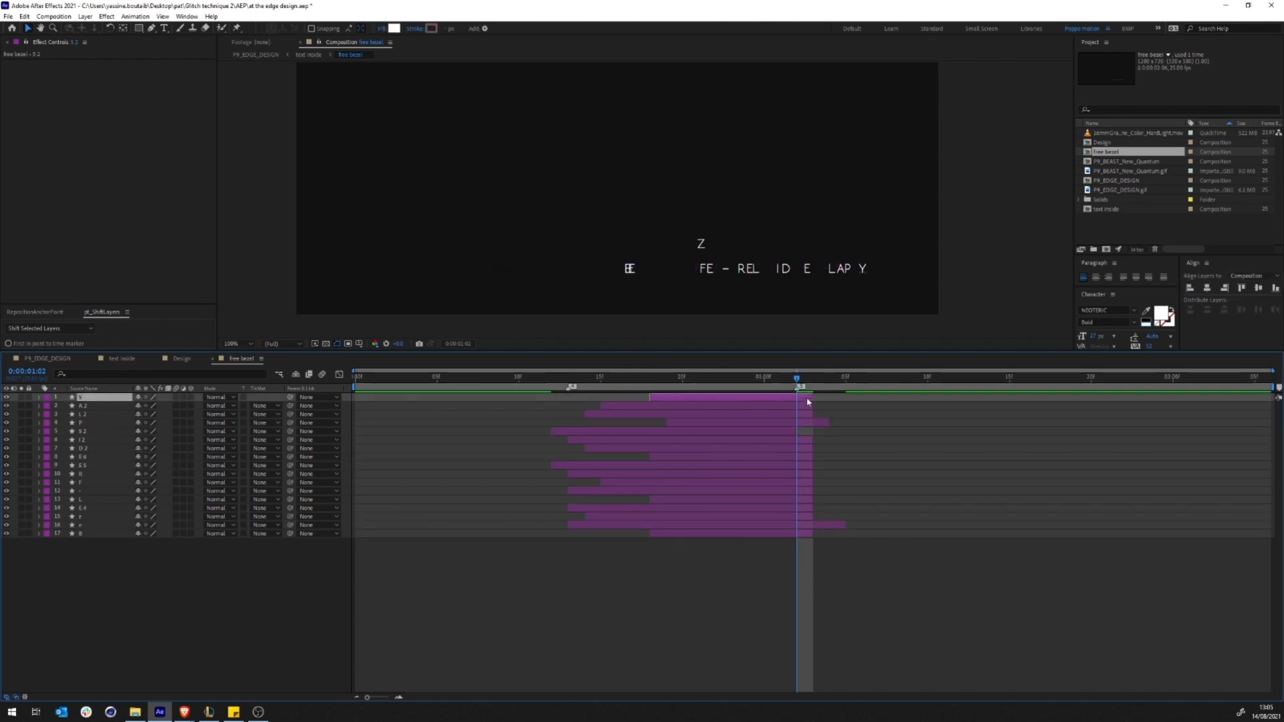
key(ctrl+a)
drag(812, 398, 1270, 398)
click(635, 602)
key(ctrl+s)
click(421, 377)
key(space)
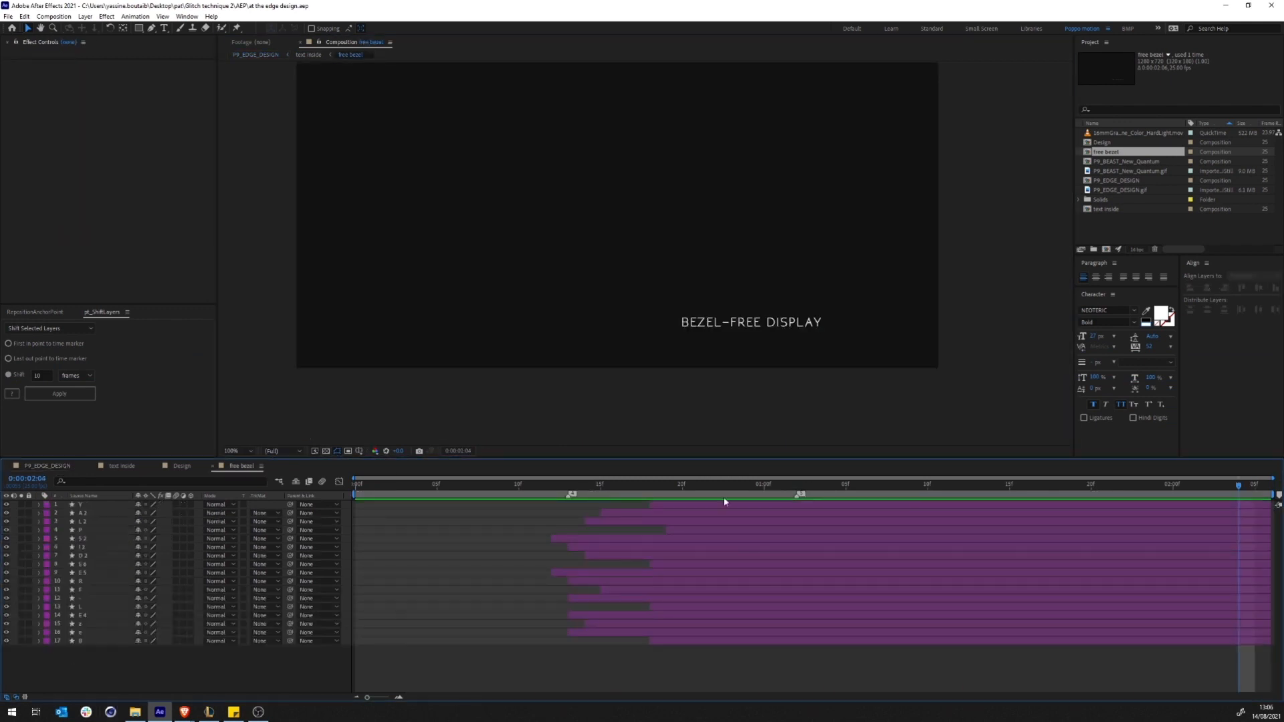
Step: Add a Path keyframe at 1:02 to the first E of FREE and go to frame 13
click(724, 504)
scroll(751, 338, up, 2)
click(741, 273)
key(u)
click(797, 486)
key(ctrl+f)
text(path)
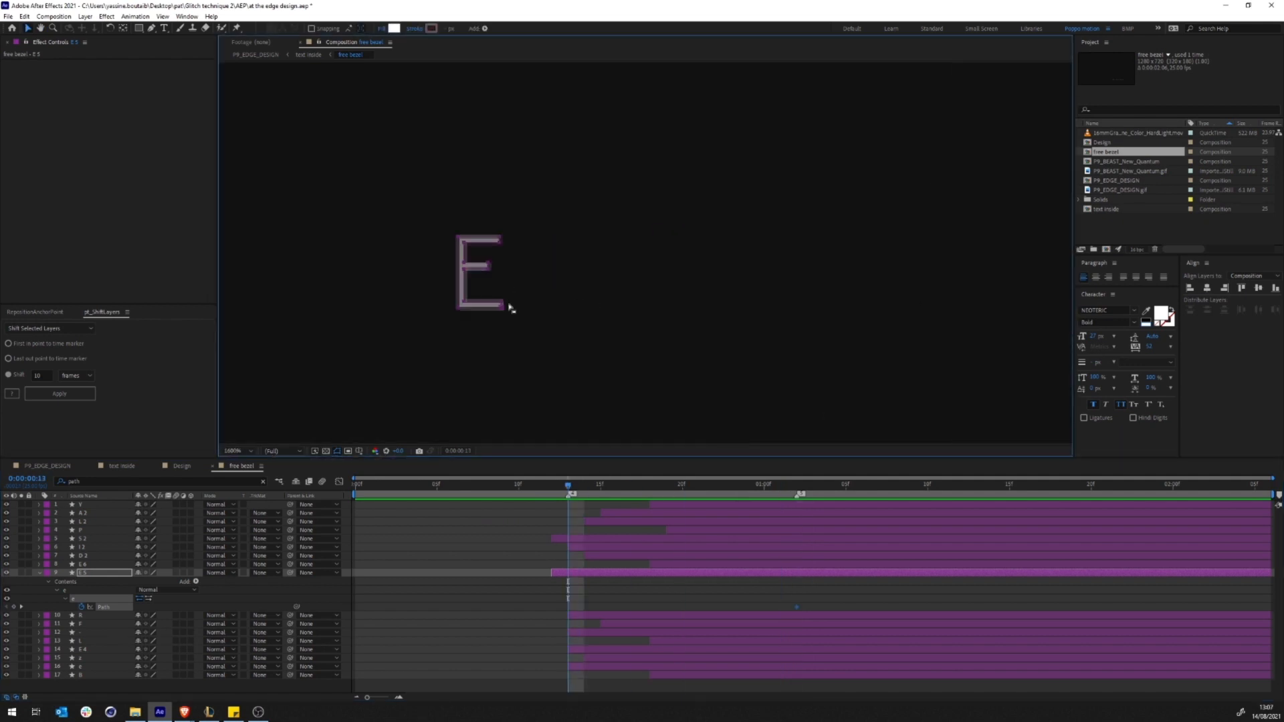
Step: Reshape the first E of FREE into a wide, flattened E at frame 13 and ease its Path keyframes
scroll(329, 289, up, 2)
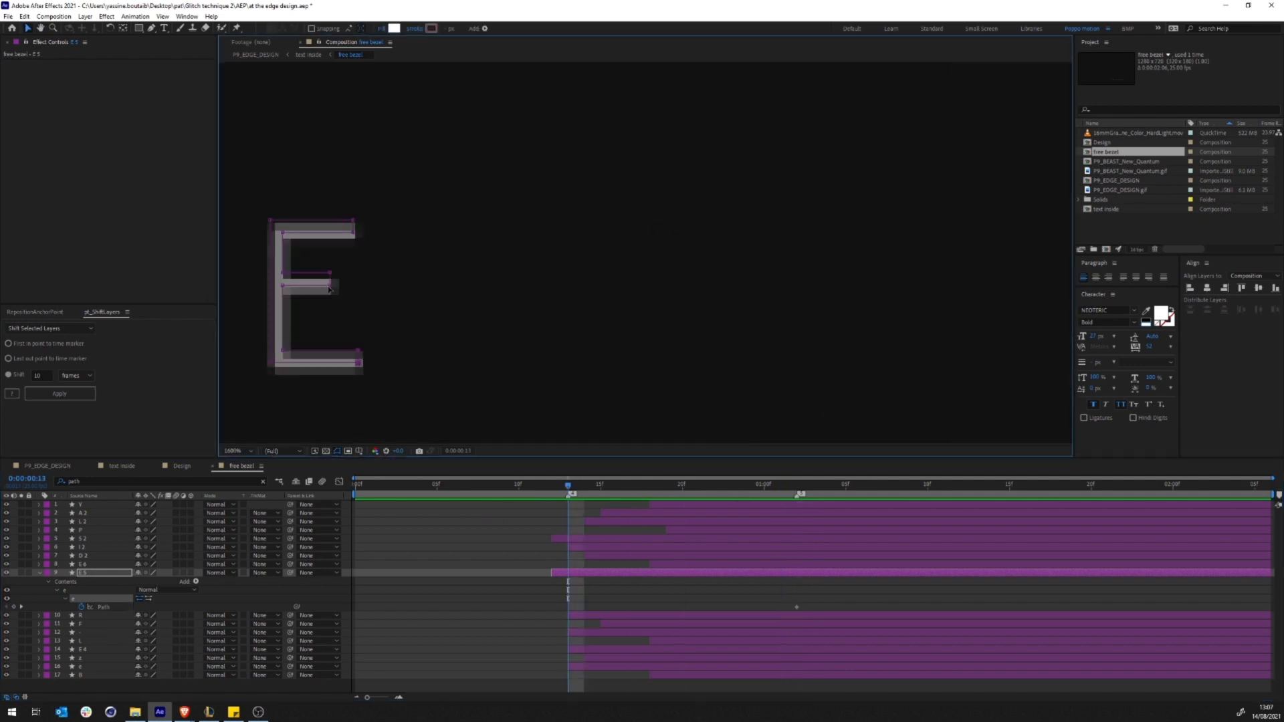
scroll(329, 289, down, 3)
key(shift+F3)
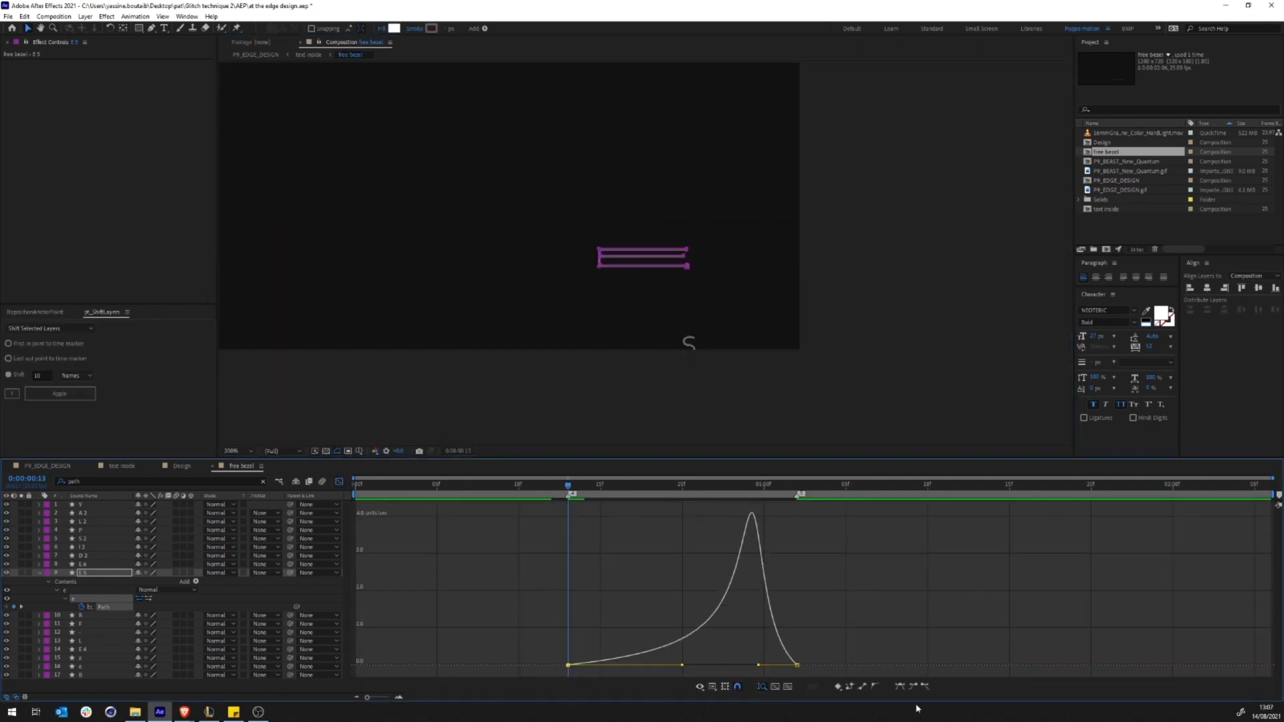
click(40, 574)
click(87, 616)
click(88, 573)
key(u)
key(shift+F3)
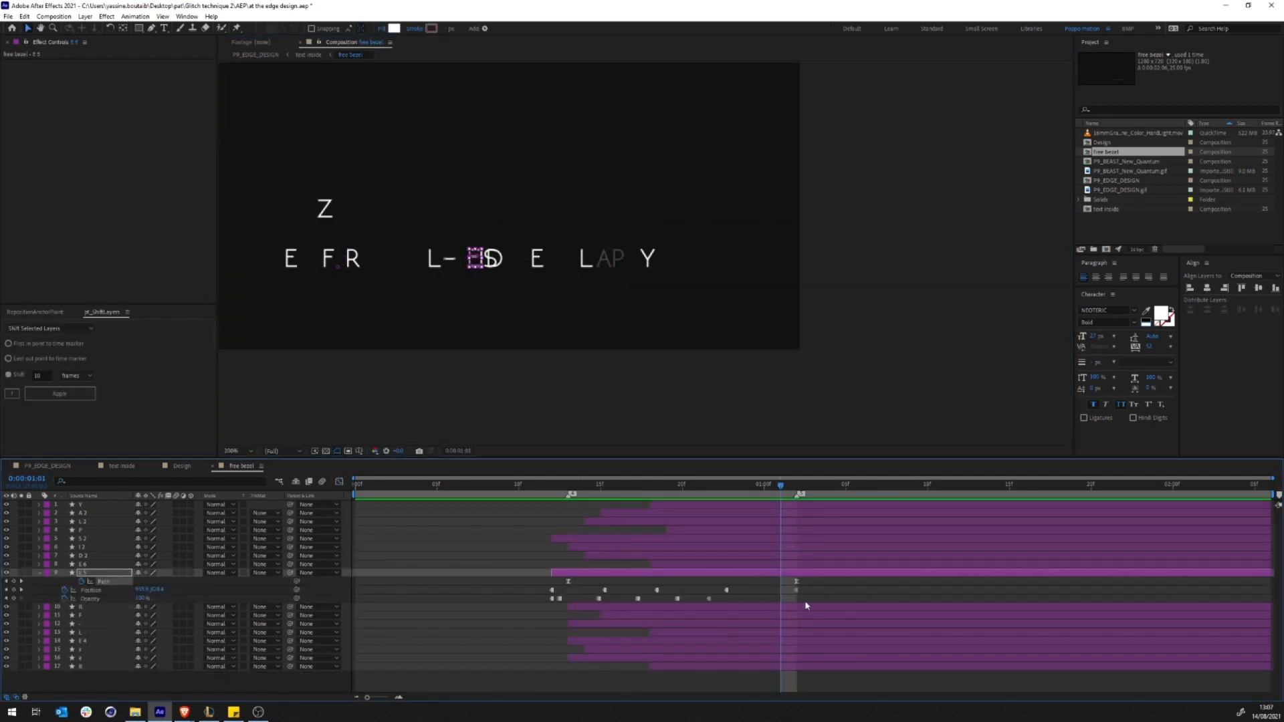
Step: Paste the eased Path keyframes onto the last E of FREE starting at frame 18
click(292, 263)
click(537, 258)
click(651, 488)
key(ctrl+v)
key(u)
key(F2)
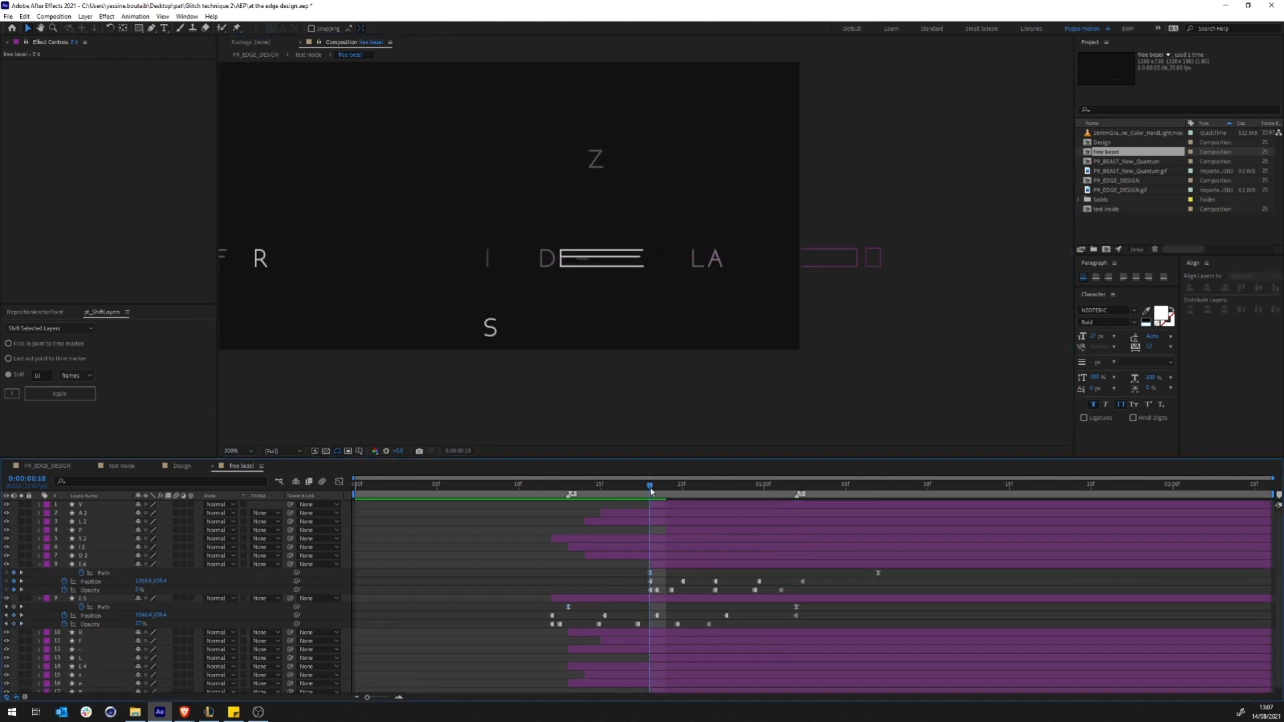
Step: Adjust the stretched path of the last E of FREE at frame 18 with the Pen tool
click(104, 573)
scroll(830, 258, up, 1)
click(568, 600)
click(665, 564)
key(g)
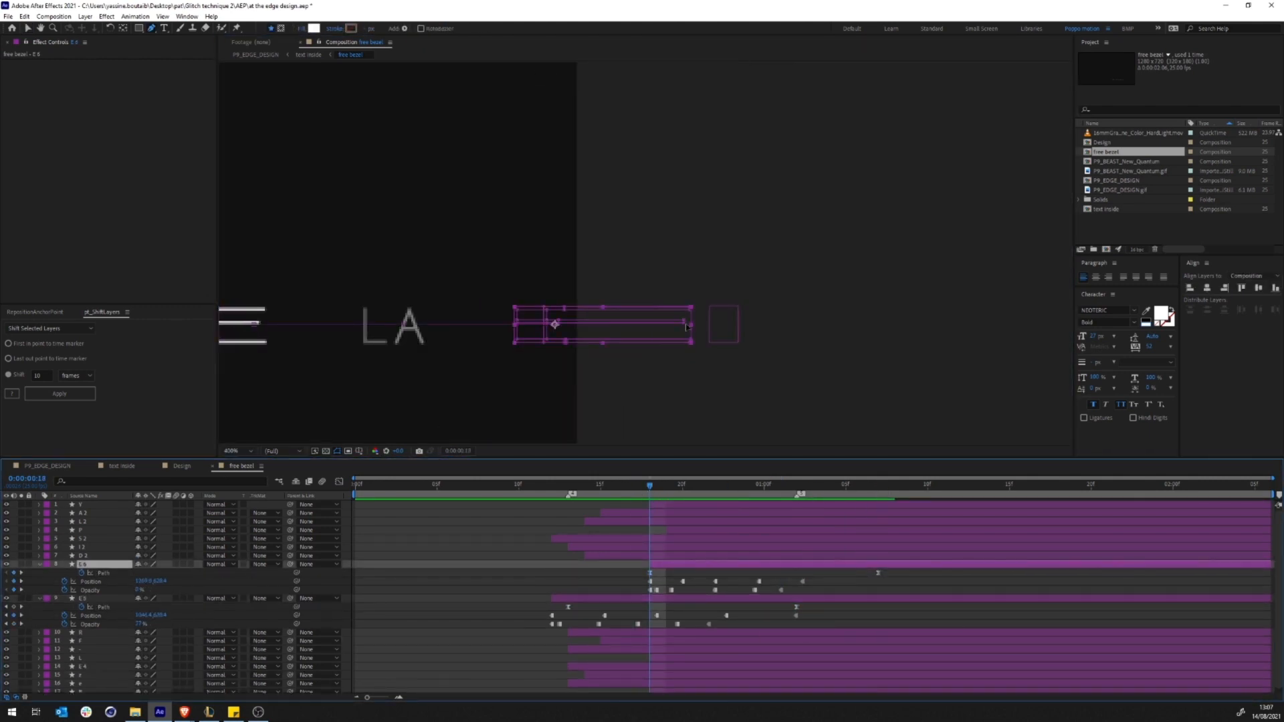
click(689, 322)
click(736, 573)
Step: Preview the stretched E letters from frame 12, collapse both layers and scrub to 1:02
key(space)
click(553, 486)
click(40, 599)
click(40, 564)
scroll(749, 227, down, 2)
drag(553, 486, 796, 493)
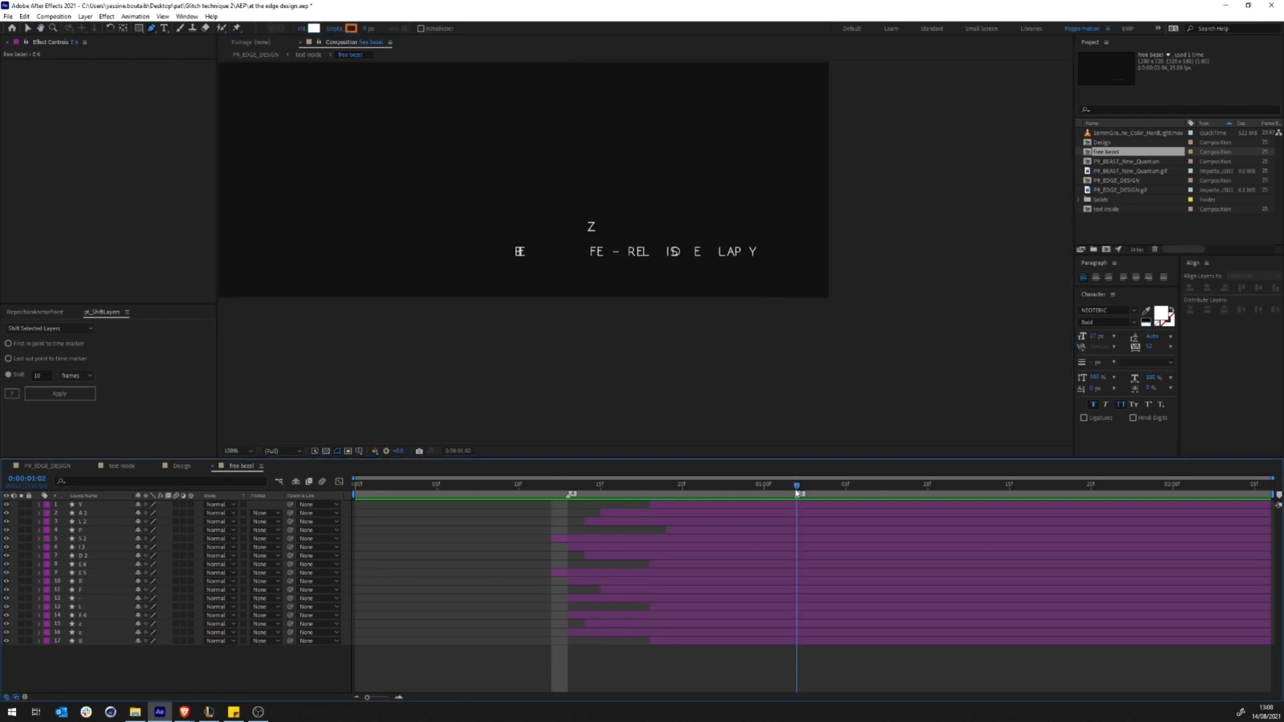
Step: Add a Path keyframe at 1:07 to the first E of BEZEL and go to frame 13
key(v)
click(581, 256)
scroll(581, 256, up, 1)
click(161, 481)
text(path)
click(82, 667)
drag(648, 488, 567, 488)
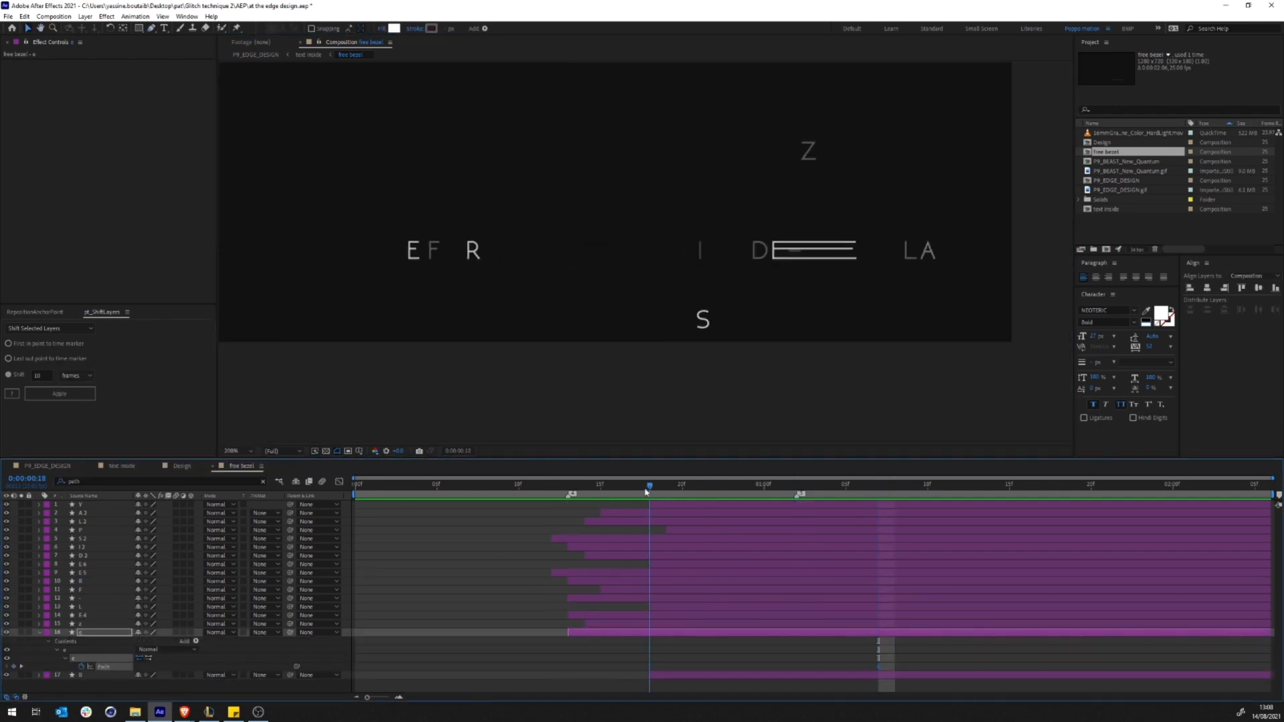
Step: Stretch the outer edge of the first E of BEZEL to the left at frame 13, undoing the move of its inner points
drag(522, 252, 414, 271)
scroll(727, 296, up, 3)
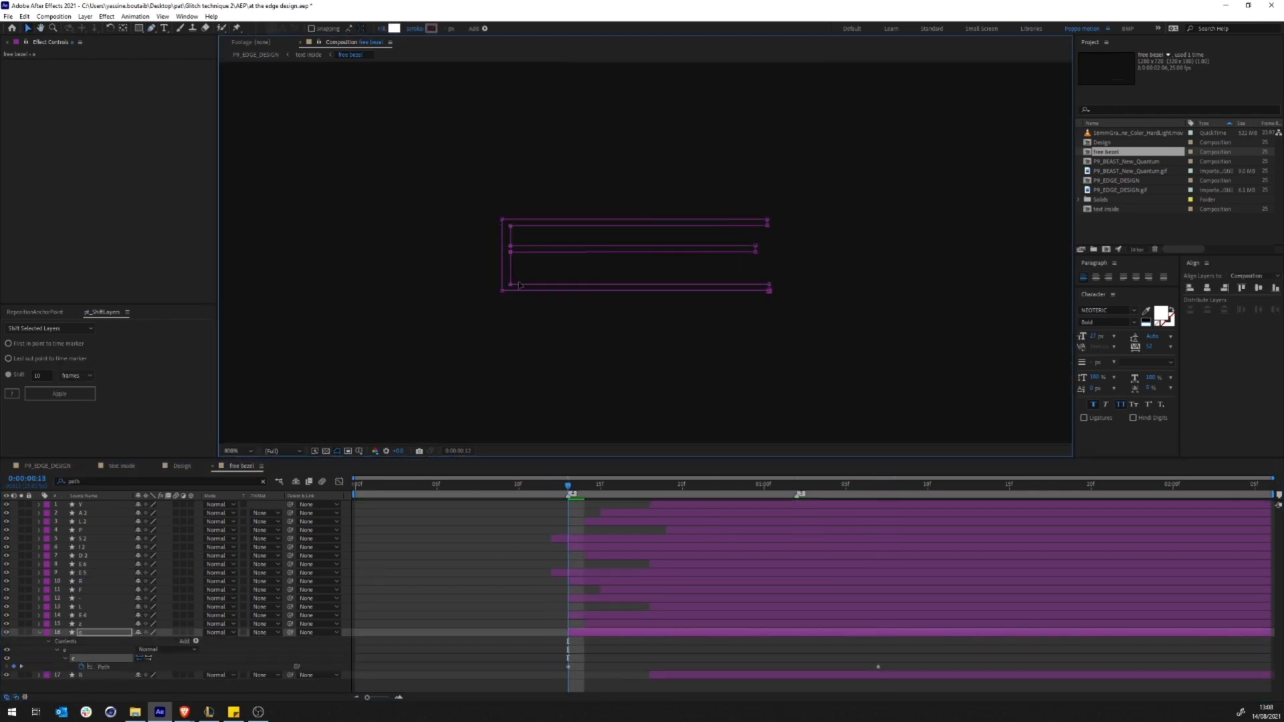
key(ctrl+z)
Step: Apply Easy Ease to both Path keyframes of the first E of BEZEL and reshape their speed curve
drag(895, 655, 532, 674)
key(F9)
key(shift+F3)
drag(670, 667, 579, 608)
key(shift+F3)
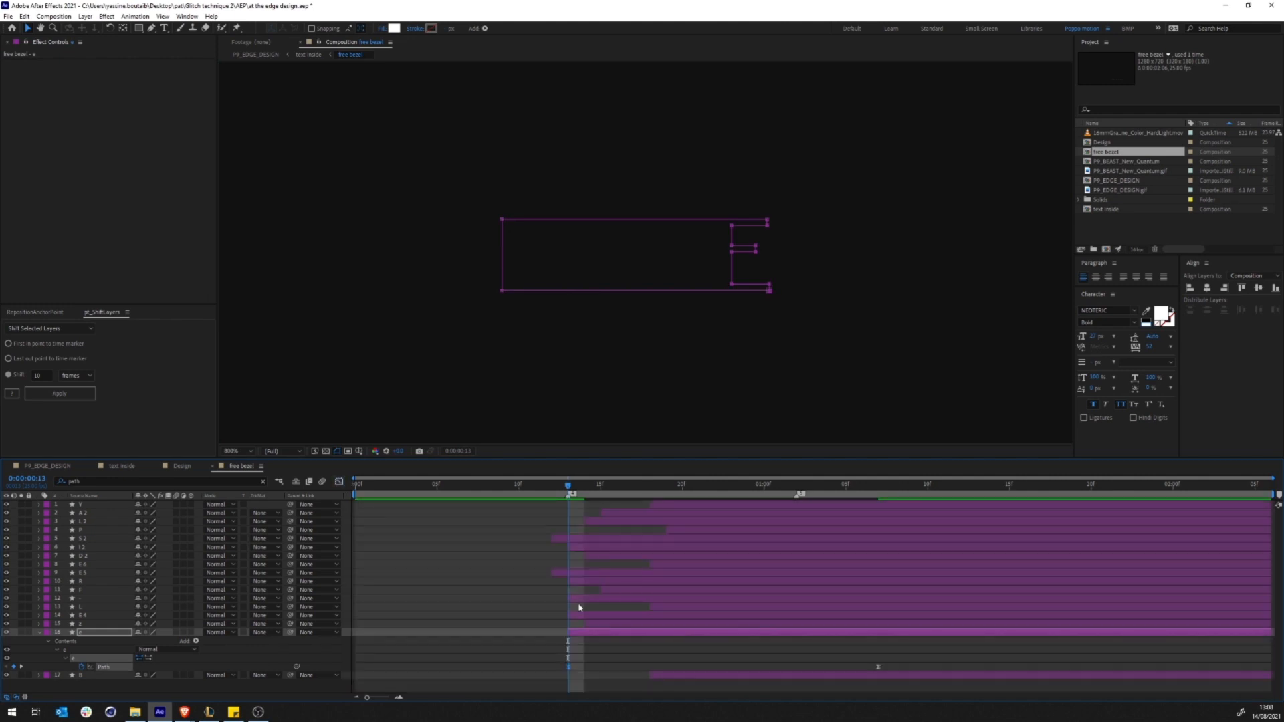
Step: Save the project and preview the stretch animation of the first E of BEZEL
click(655, 650)
scroll(622, 301, down, 3)
key(ctrl+s)
key(space)
mouse_move(567, 487)
mouse_down()
mouse_move(731, 487)
mouse_move(568, 487)
mouse_up()
Step: Keyframe the Path of the second E of BEZEL at frames 13 and 23, thickening its spine inward at frame 13
click(612, 312)
click(263, 481)
text(path)
scroll(682, 305, up, 2)
key(space)
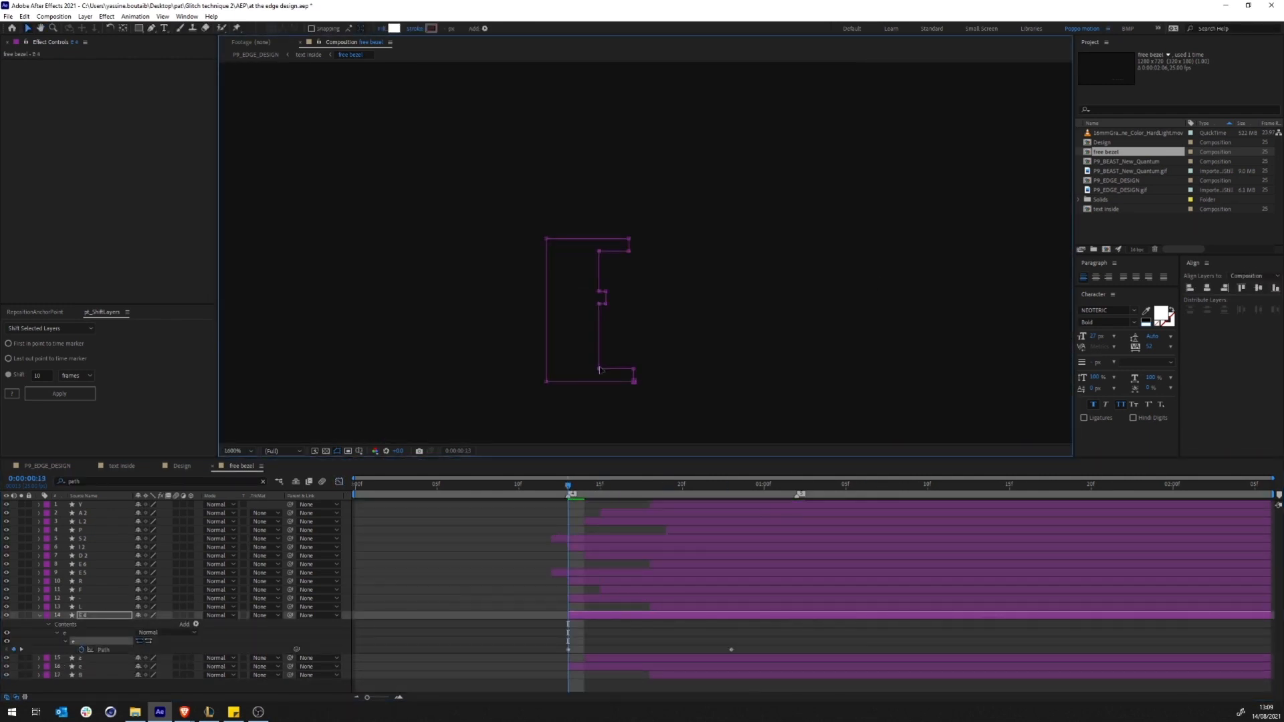
Step: Apply Easy Ease to both Path keyframes of the second E of BEZEL, reshape their speed curve and preview the result
drag(769, 644, 502, 662)
key(F9)
key(shift+F3)
drag(625, 602, 507, 684)
drag(675, 626, 572, 589)
key(shift+F3)
click(547, 587)
scroll(759, 339, down, 3)
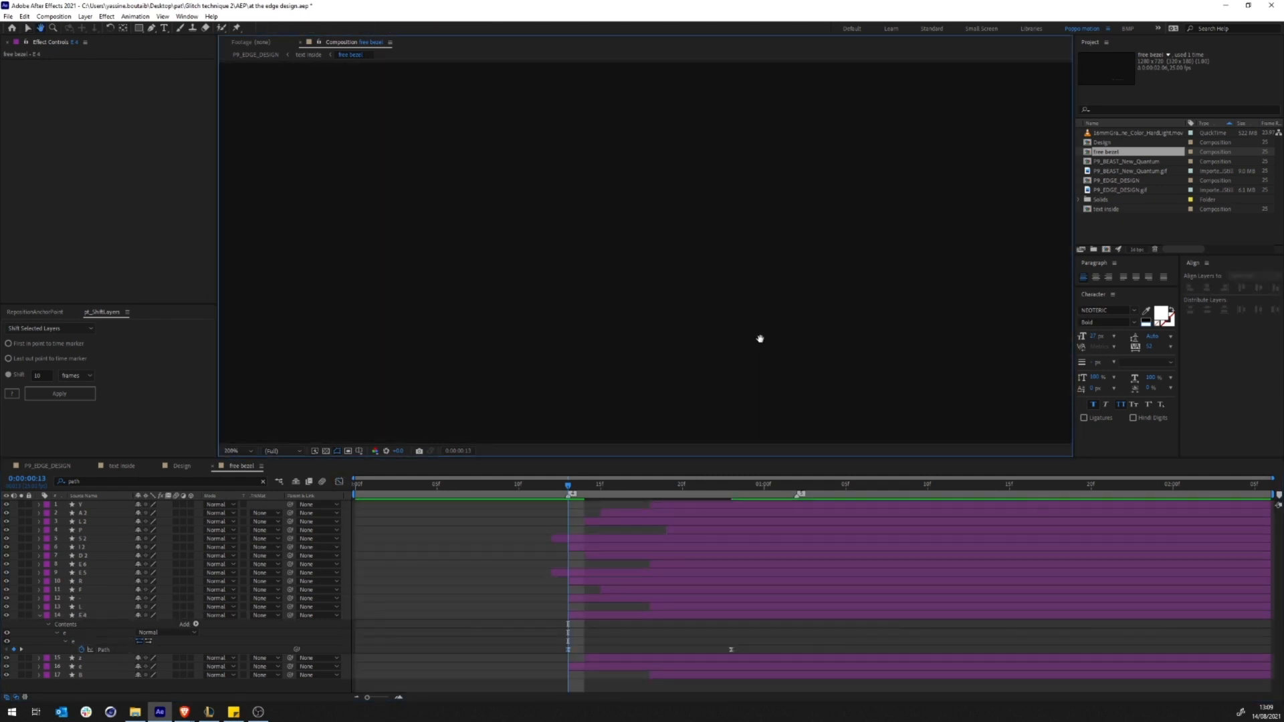
scroll(760, 338, down, 1)
drag(760, 339, 796, 346)
drag(567, 494, 502, 495)
key(space)
Step: Compress the Z layer's Position keyframes proportionally so the last one falls at frame 21, and preview the timing
click(703, 345)
key(u)
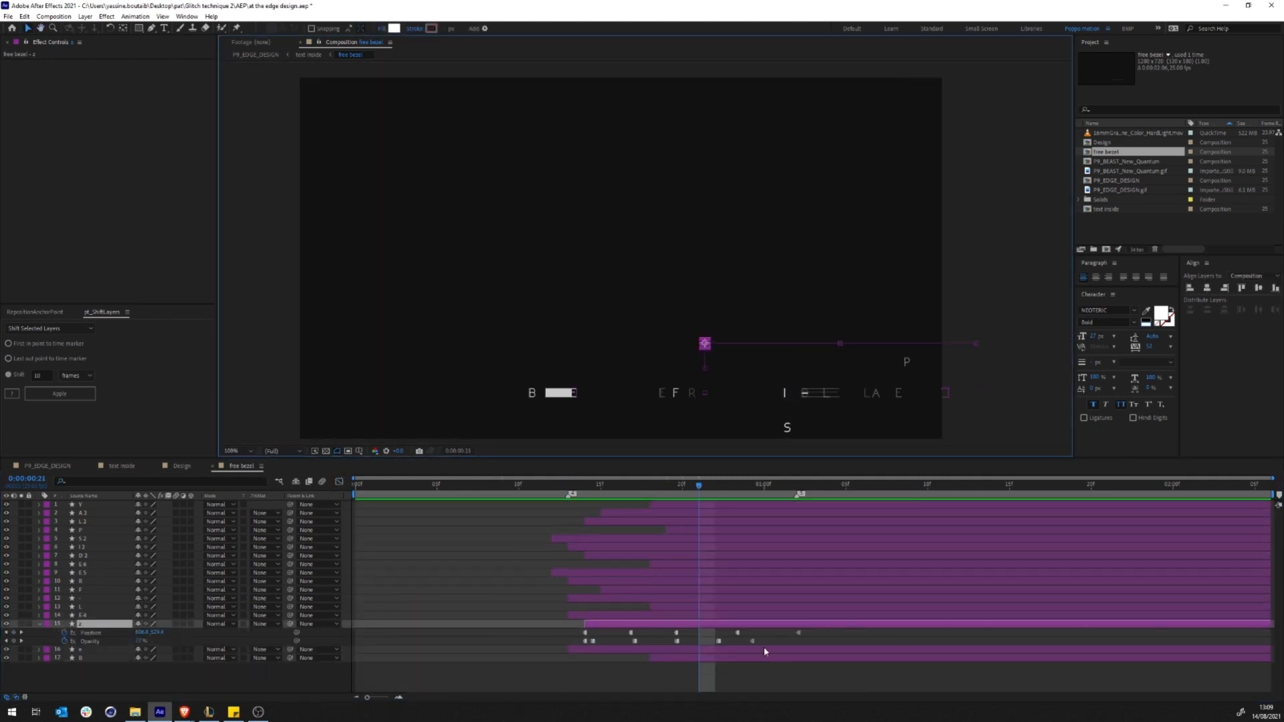
drag(815, 627, 576, 636)
drag(798, 633, 702, 632)
click(712, 674)
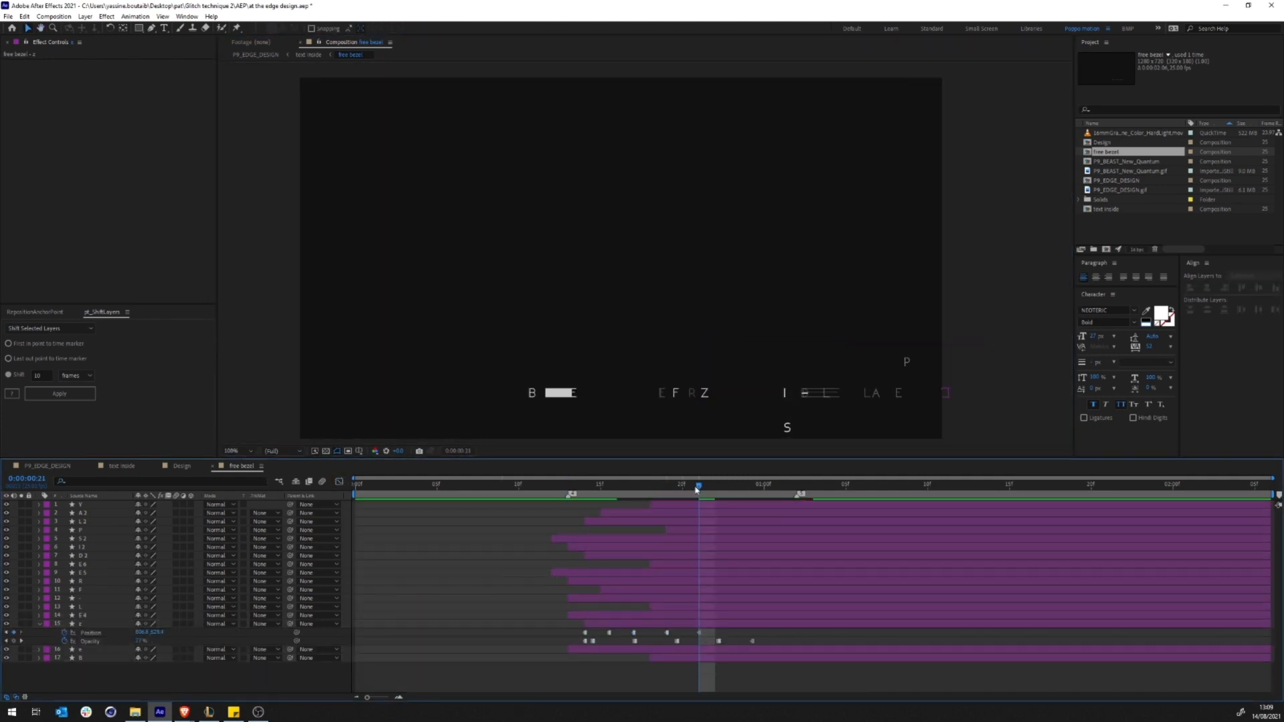
click(40, 625)
key(space)
key(space)
Step: Compress the B layer's Position keyframes proportionally so the last one falls at frame 24
click(688, 394)
scroll(688, 393, up, 3)
drag(722, 394, 722, 221)
drag(762, 388, 658, 260)
drag(886, 495, 777, 631)
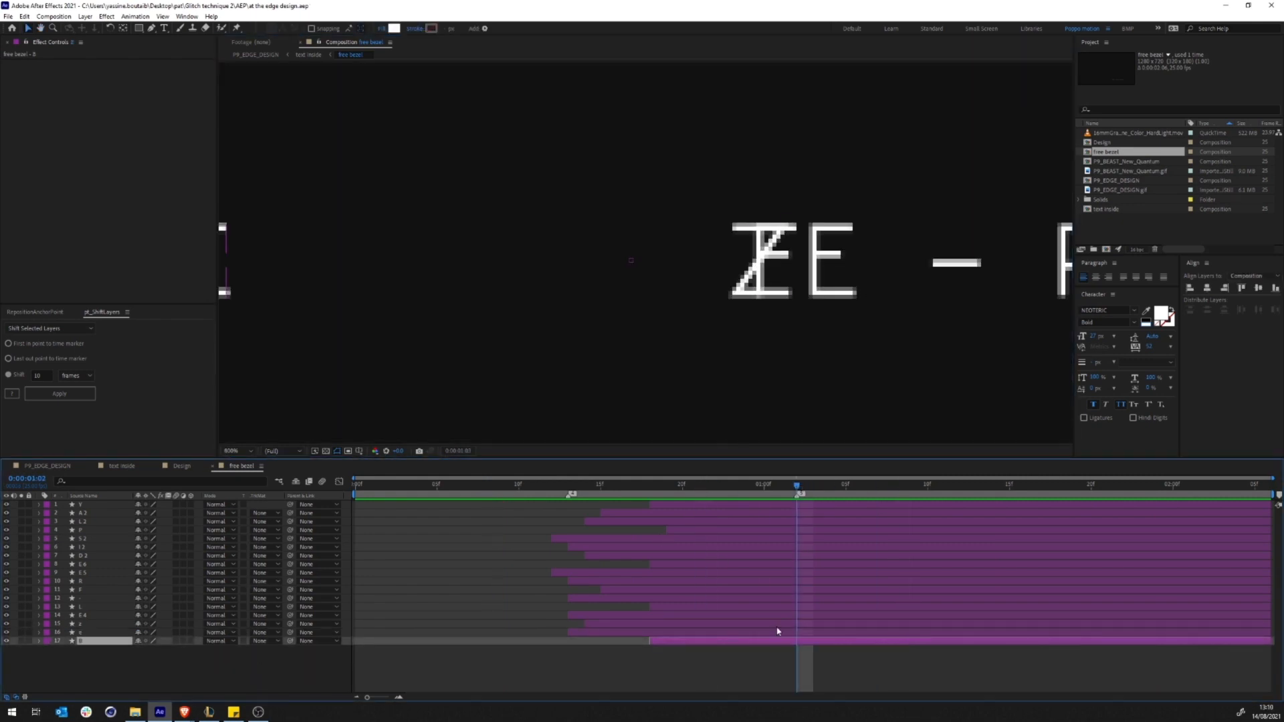
key(j)
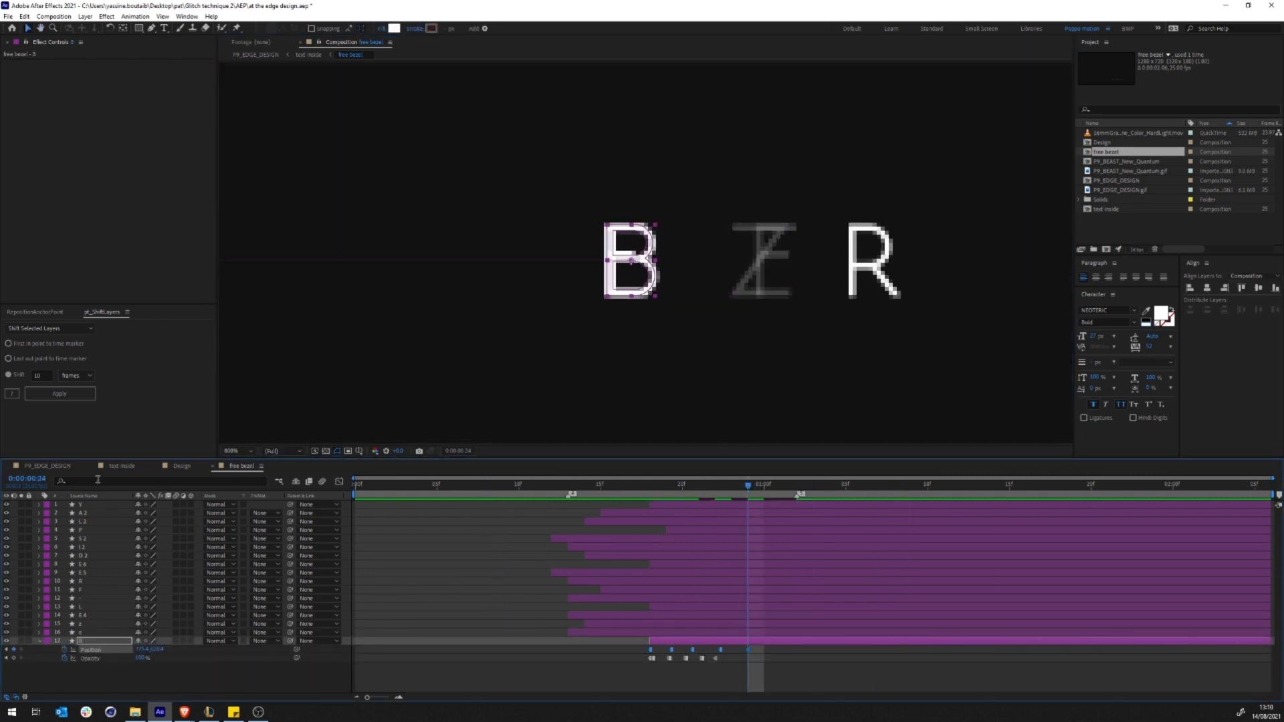
Step: Add Path keyframes to all three paths of the B at frame 24 and go to frame 18
click(107, 481)
text(path)
scroll(50, 673, down, 1)
click(81, 646)
click(82, 663)
click(82, 680)
drag(747, 485, 653, 492)
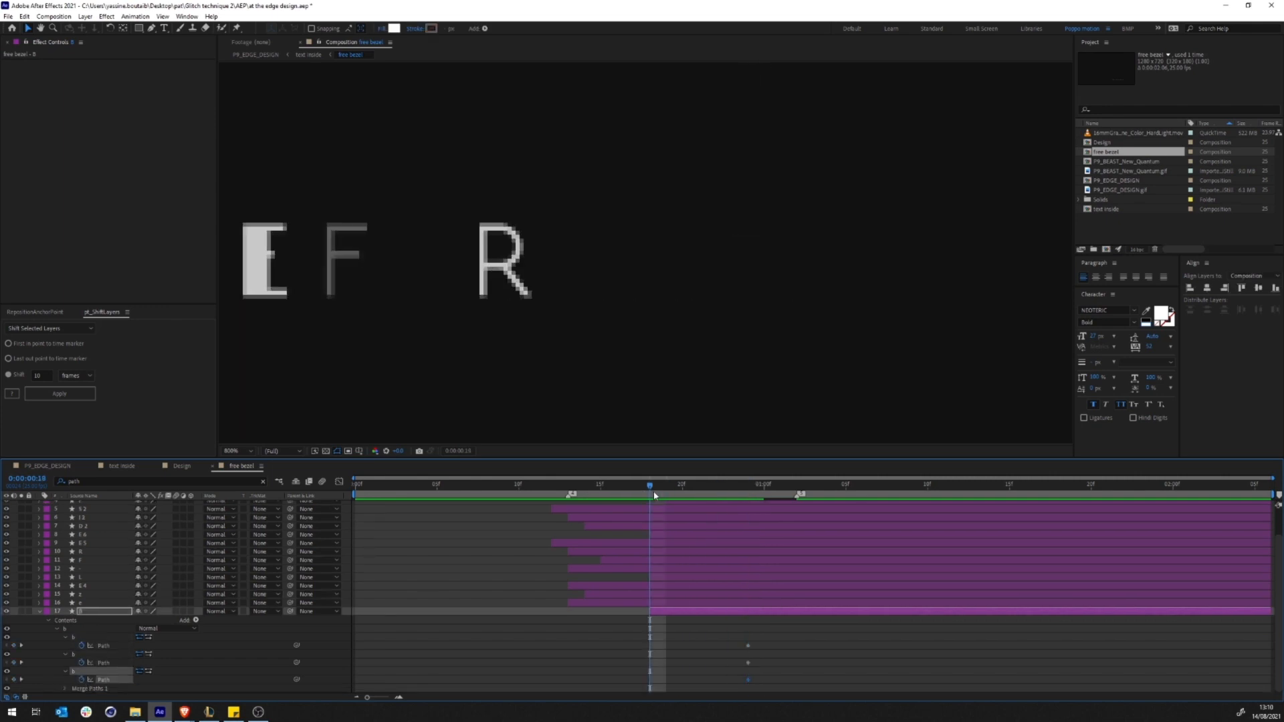
Step: Reshape two of the B's paths at frame 18 by nudging their selected points, and go to frame 20
drag(321, 267, 951, 260)
scroll(714, 248, down, 2)
scroll(358, 228, up, 2)
drag(699, 258, 779, 304)
key(shift+Left)
click(834, 656)
drag(650, 485, 682, 492)
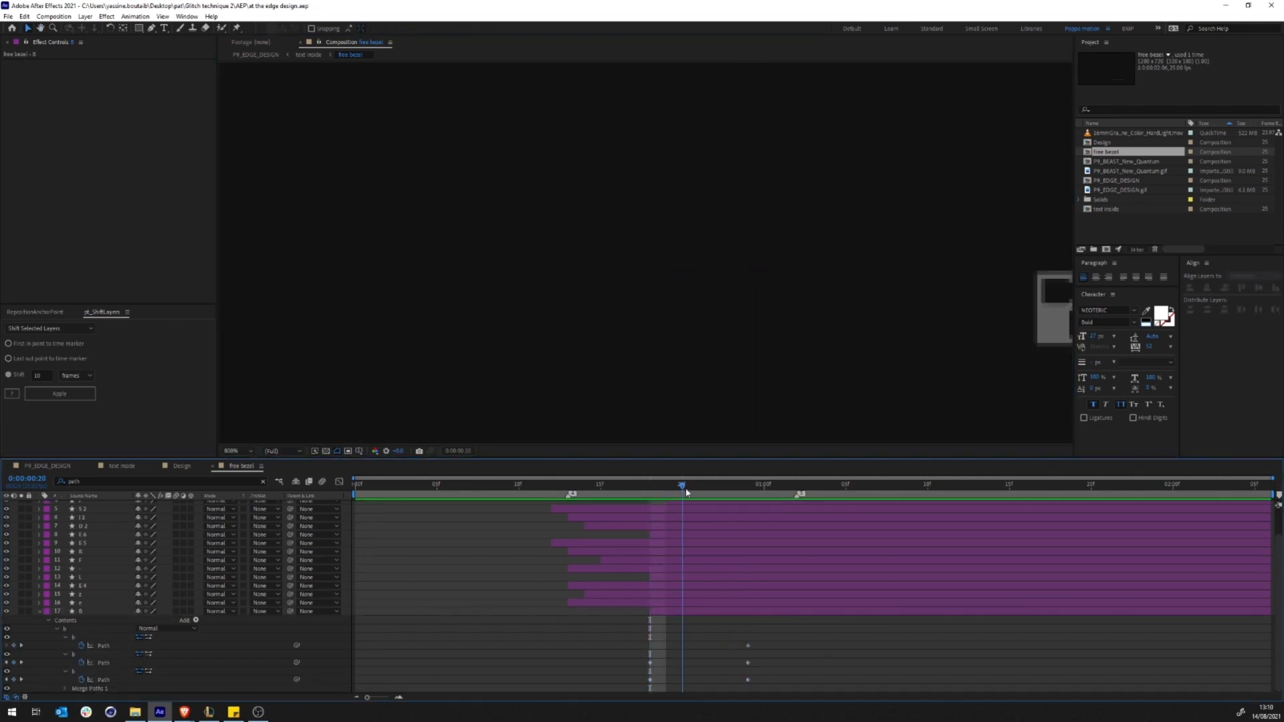
Step: Keyframe the B's first Path at frame 20 and nudge the left points of its lower counter to the right
drag(796, 314, 669, 270)
click(103, 646)
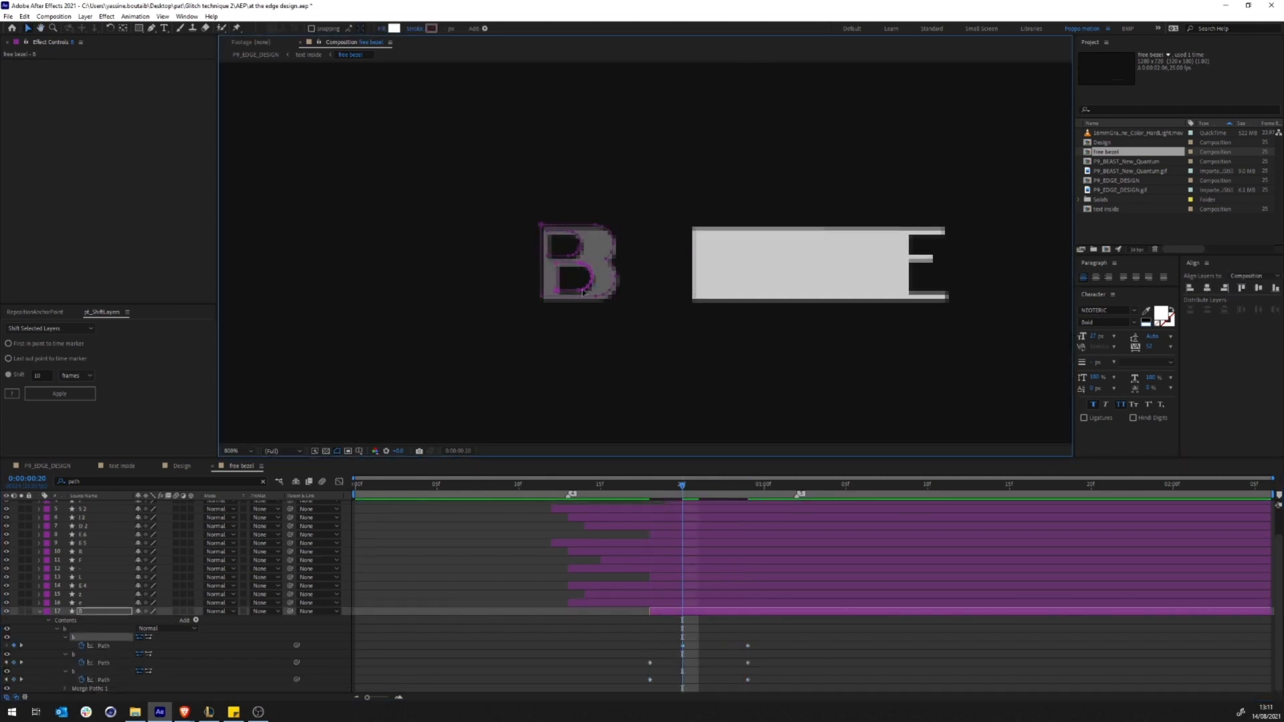
scroll(583, 293, up, 1)
drag(549, 268, 504, 333)
key(shift+Right)
key(shift+Right)
key(shift+Right)
key(shift+Right)
key(shift+Right)
Step: Apply Easy Ease to all Path keyframes of the B and reshape their speed curves
key(F9)
drag(787, 640, 721, 668)
click(339, 481)
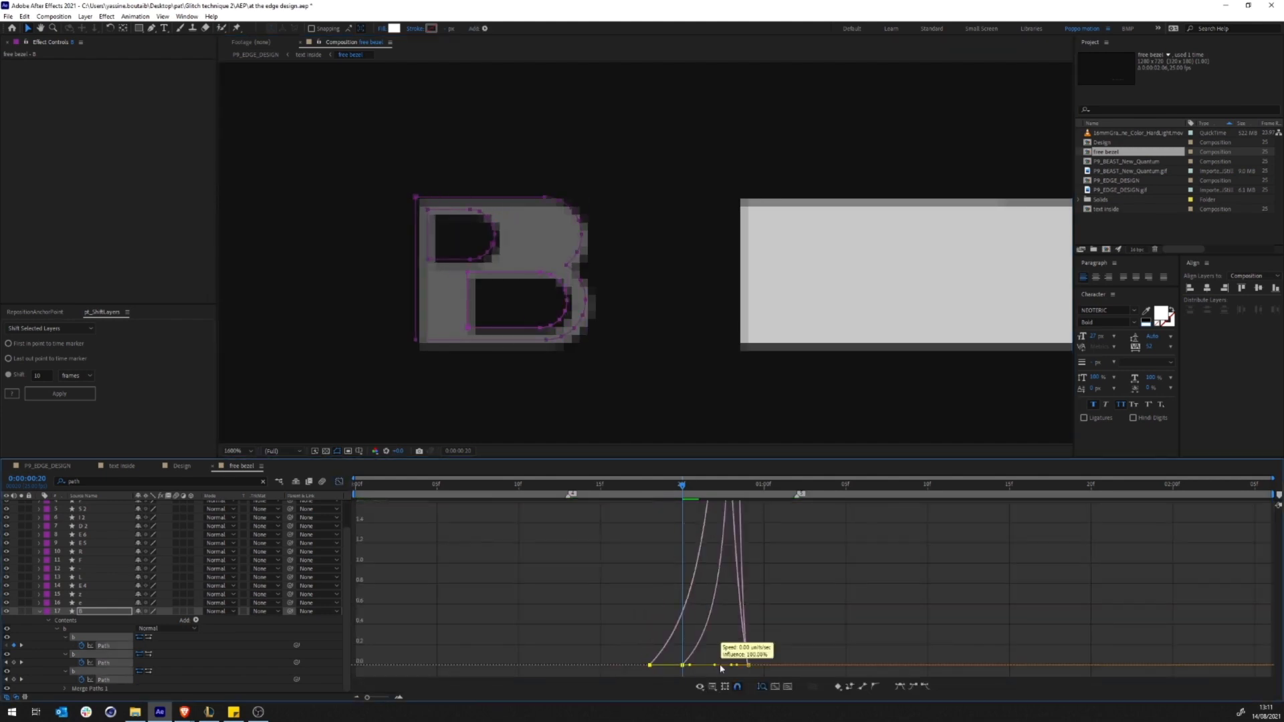
click(339, 481)
key(u)
Step: Shift the B layer earlier to start at frame 16 and check the letters in the full composition
click(749, 669)
scroll(751, 358, down, 3)
drag(751, 358, 493, 412)
drag(682, 487, 634, 488)
click(659, 642)
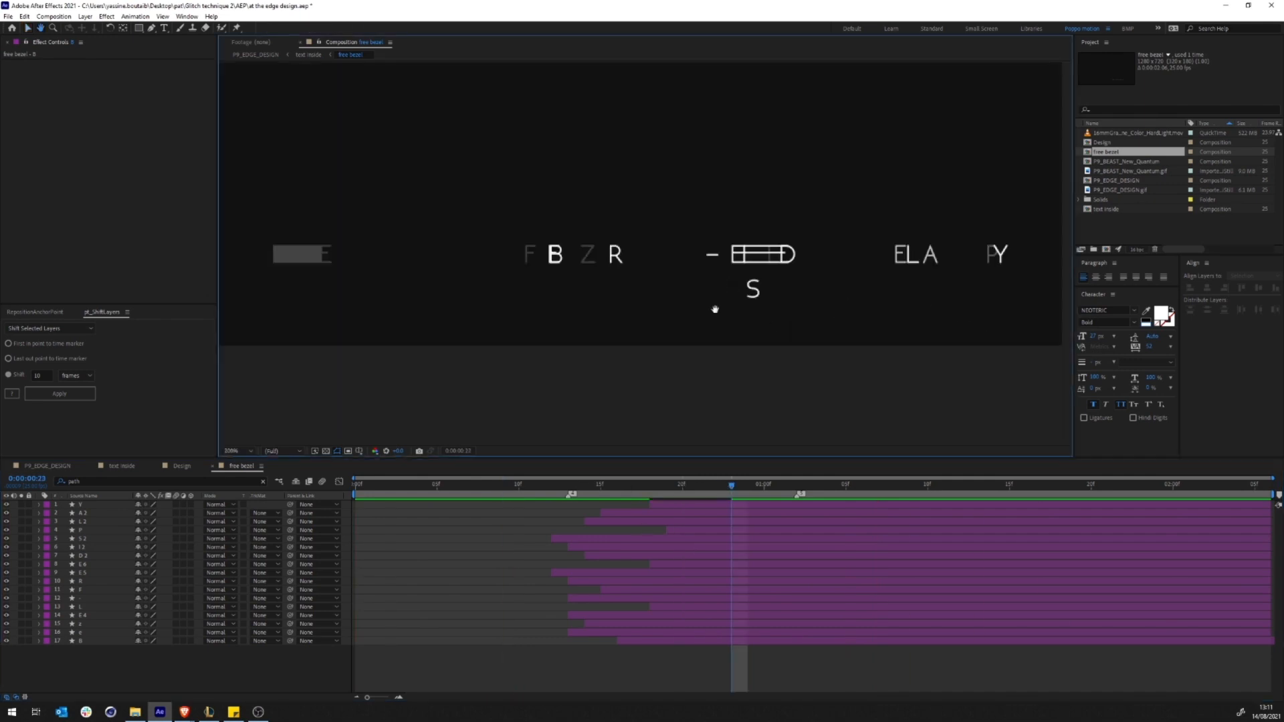
Step: Convert the S layer's Position keyframes to Easy Ease and delete the one at frame 22
click(83, 538)
key(p)
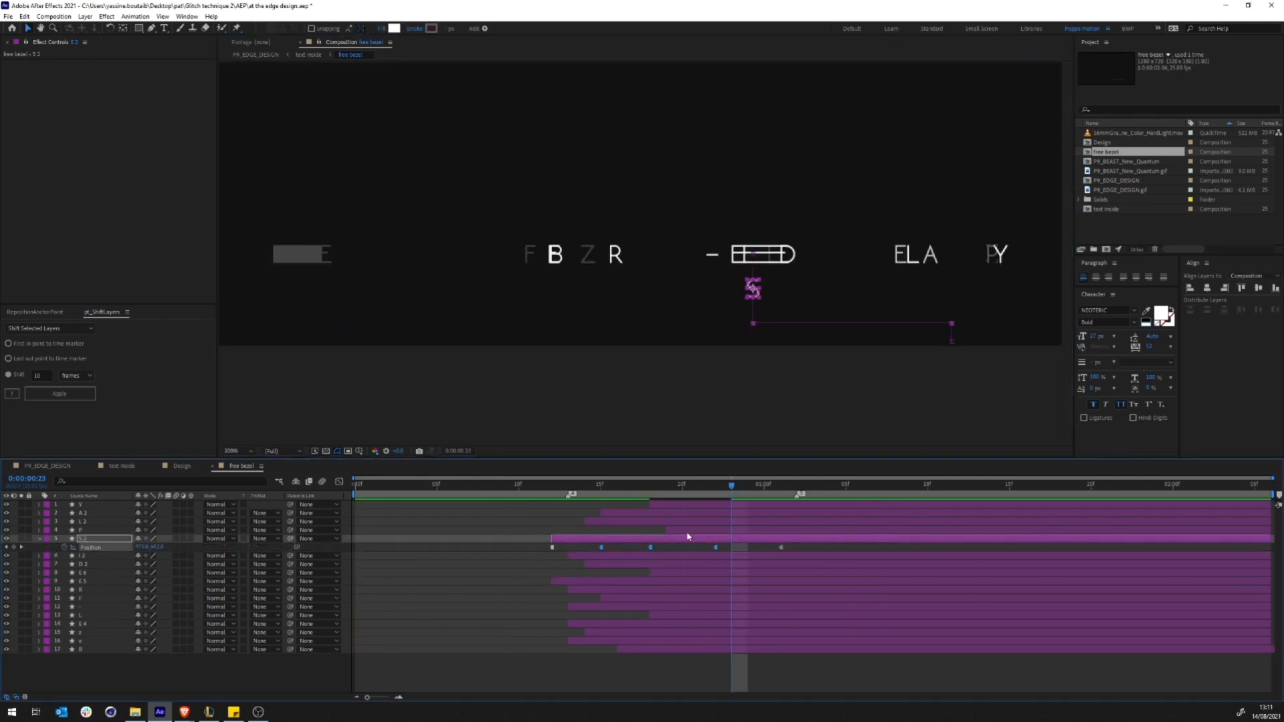
right_click(553, 547)
click(615, 631)
key(Page_Up)
key(Page_Up)
key(Page_Up)
key(Page_Up)
key(Page_Up)
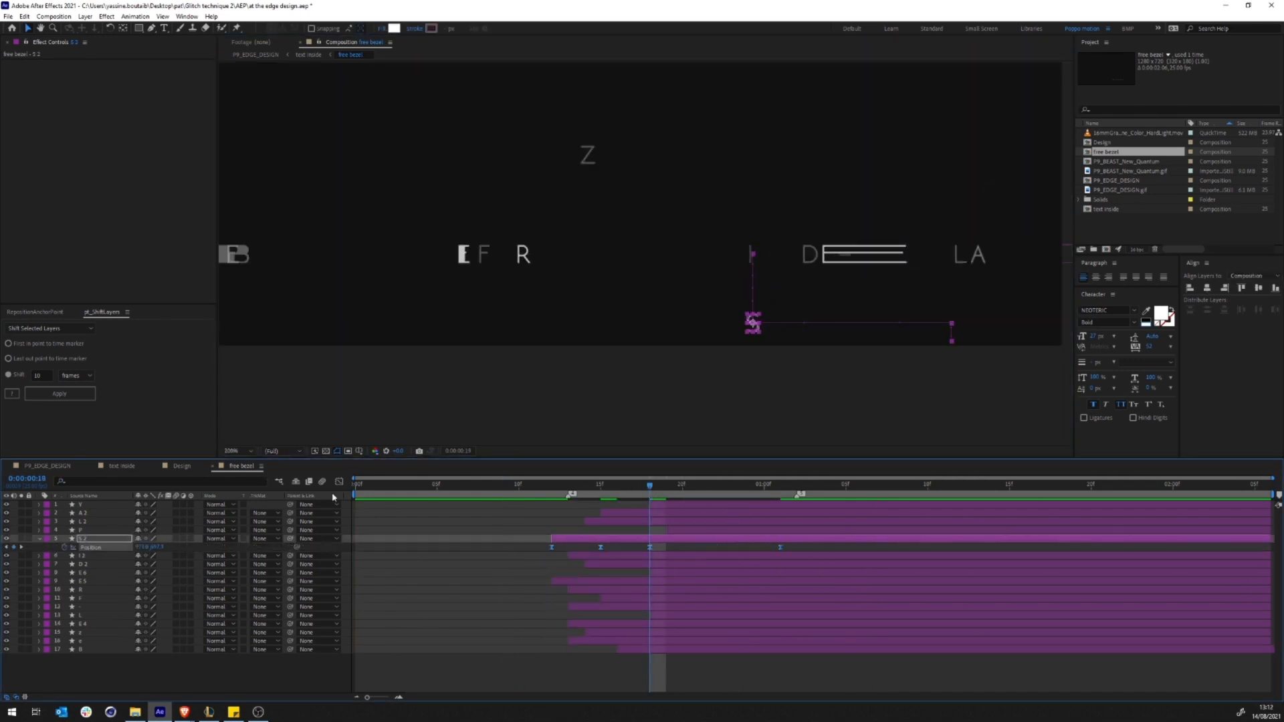
Step: Reshape the speed curve of the S layer's Position keyframes in the Graph Editor
click(339, 481)
click(552, 493)
key(Page_Down)
click(339, 481)
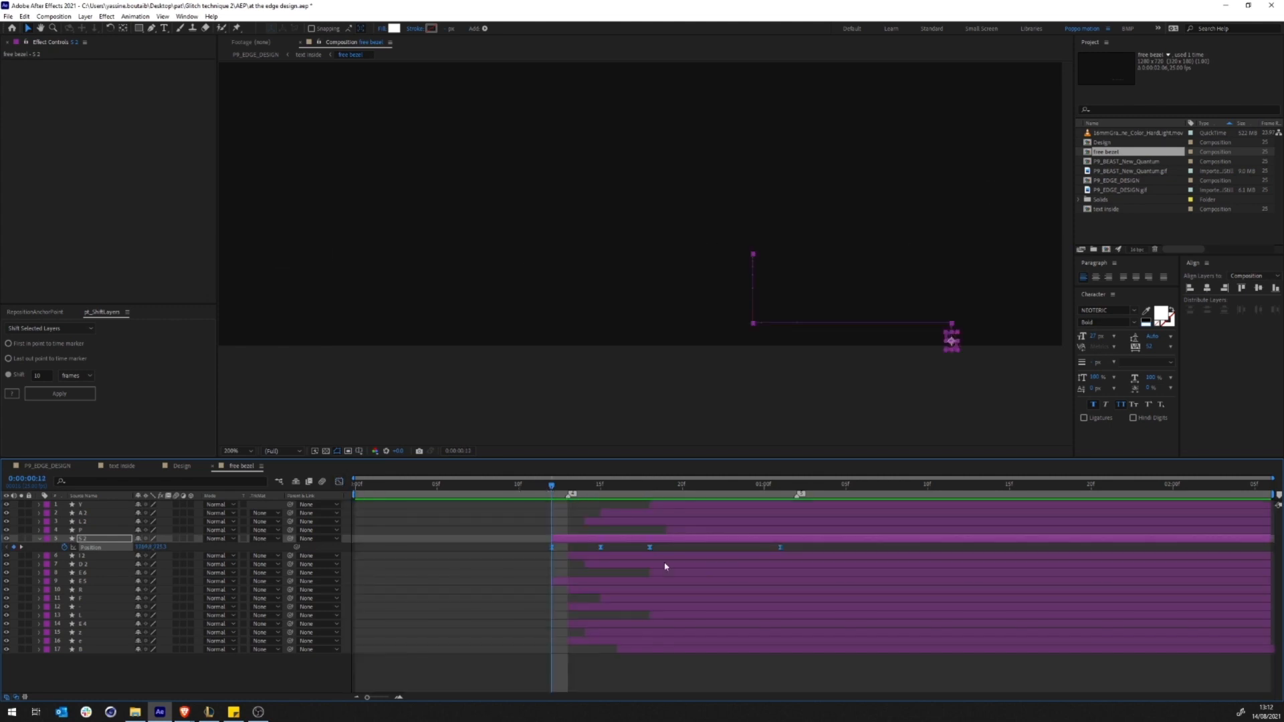
Step: Remove the Opacity animation from the S layer, save the project and preview
click(699, 484)
click(64, 548)
click(503, 485)
key(ctrl+s)
key(space)
click(796, 486)
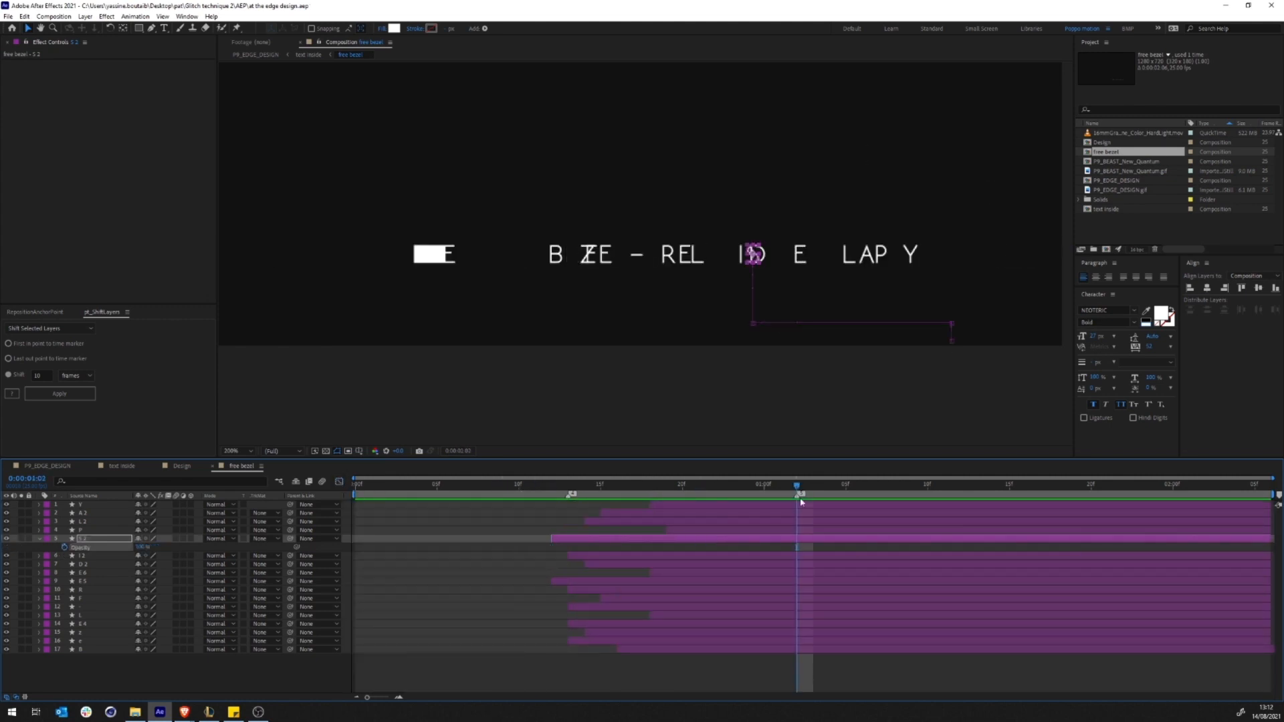
Step: Add Path keyframes to the S at frames 15 and 18 and go to frame 16
click(585, 485)
click(161, 481)
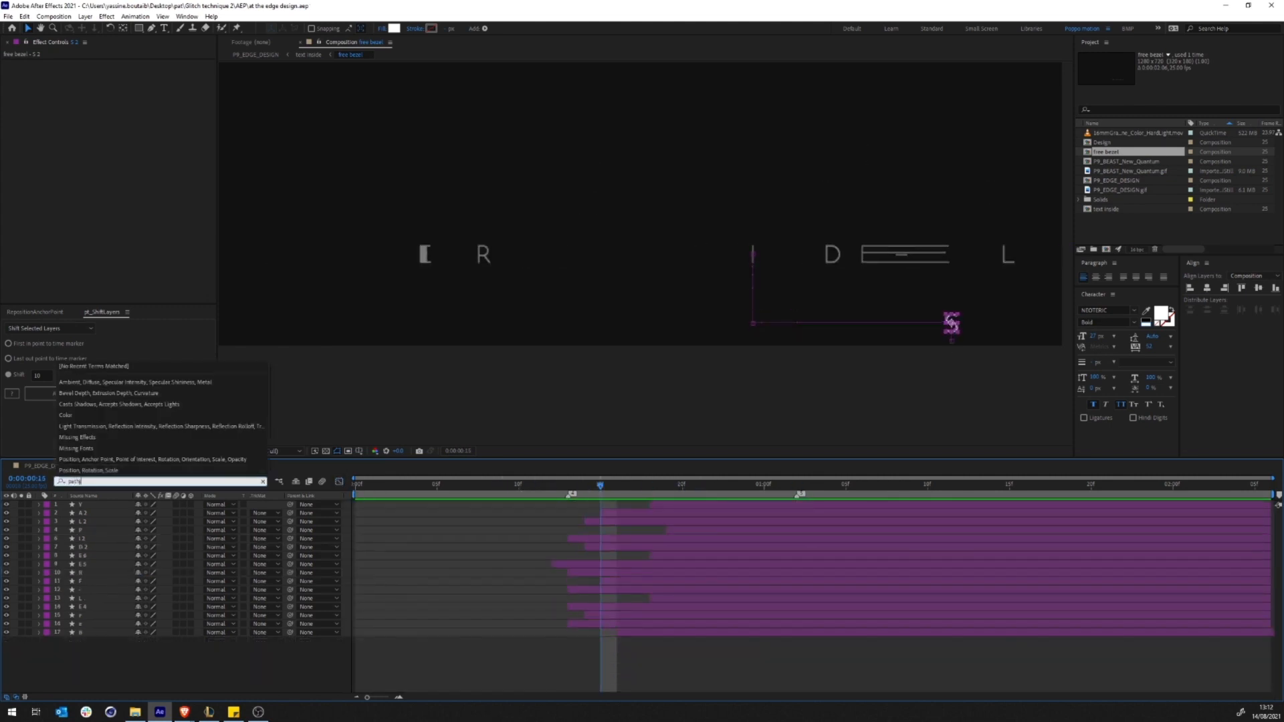
text(path)
click(81, 573)
key(u)
click(650, 486)
scroll(805, 343, up, 2)
key(Page_Up)
key(Page_Up)
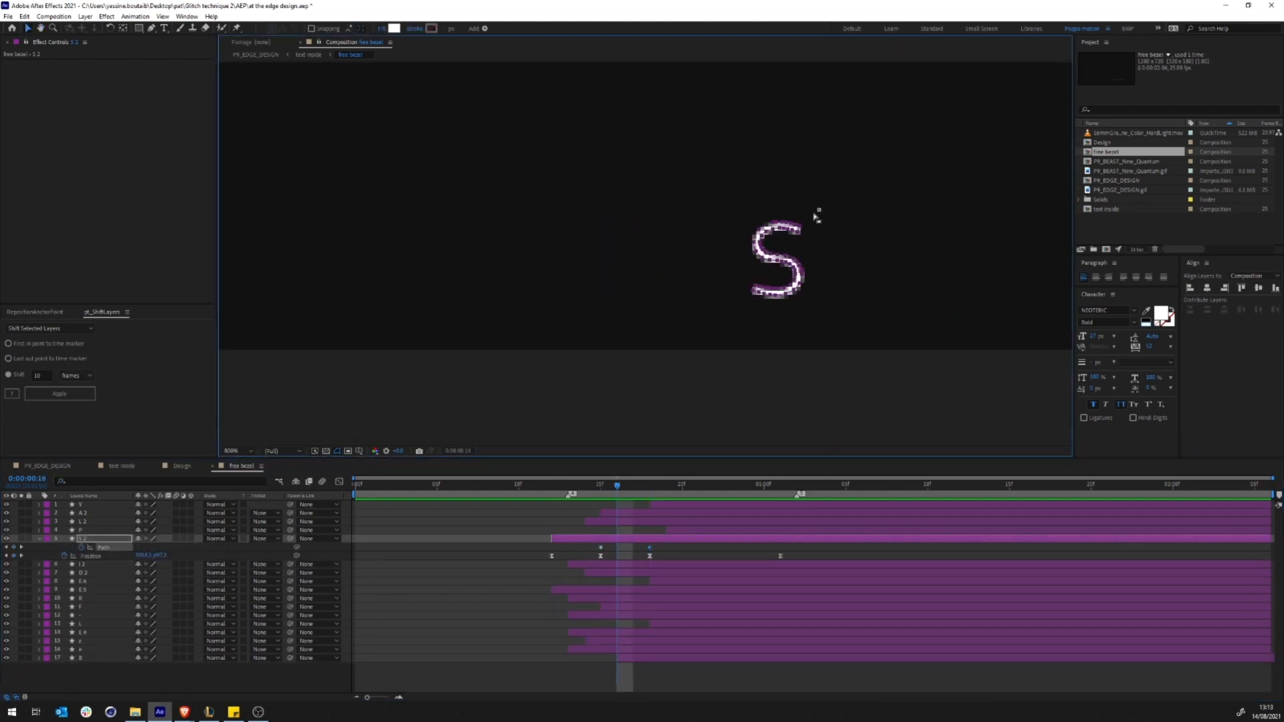
Step: Stretch the S horizontally to the right at frame 16, and ease its Path keyframes with a reshaped speed curve
drag(804, 277, 1004, 277)
scroll(1003, 279, down, 1)
click(103, 548)
key(F9)
click(339, 482)
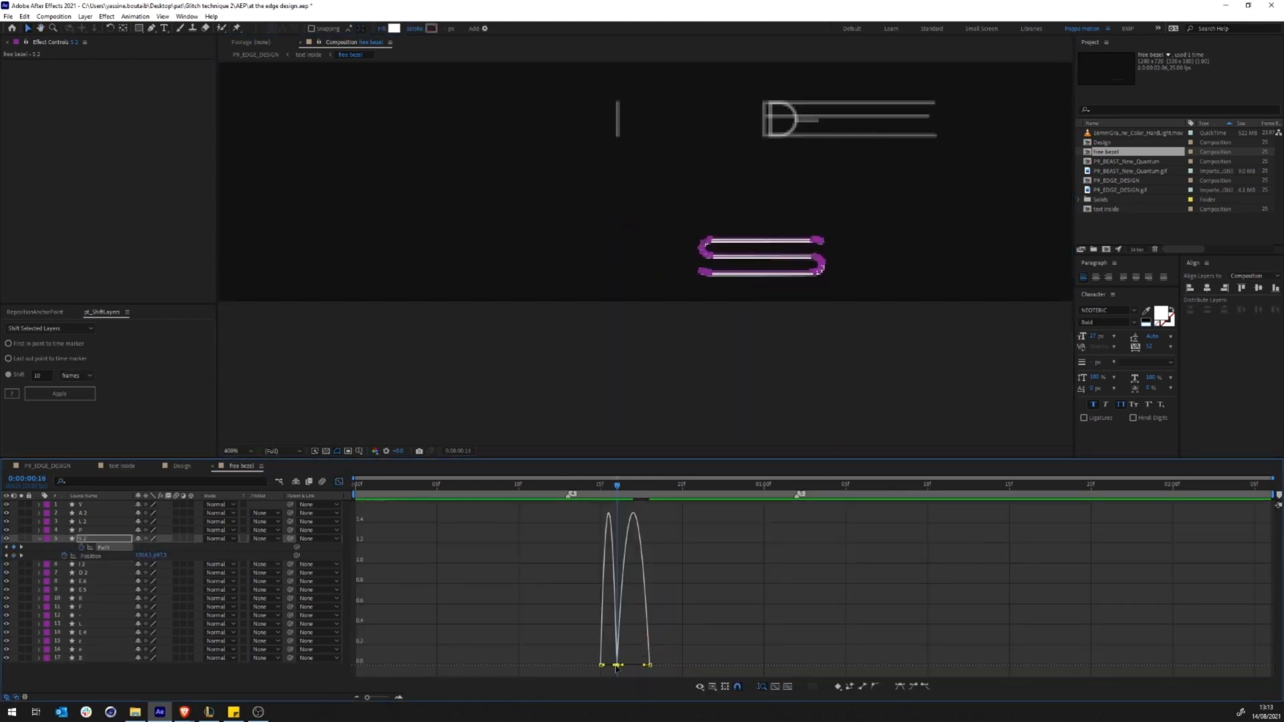
drag(619, 486, 650, 492)
click(339, 481)
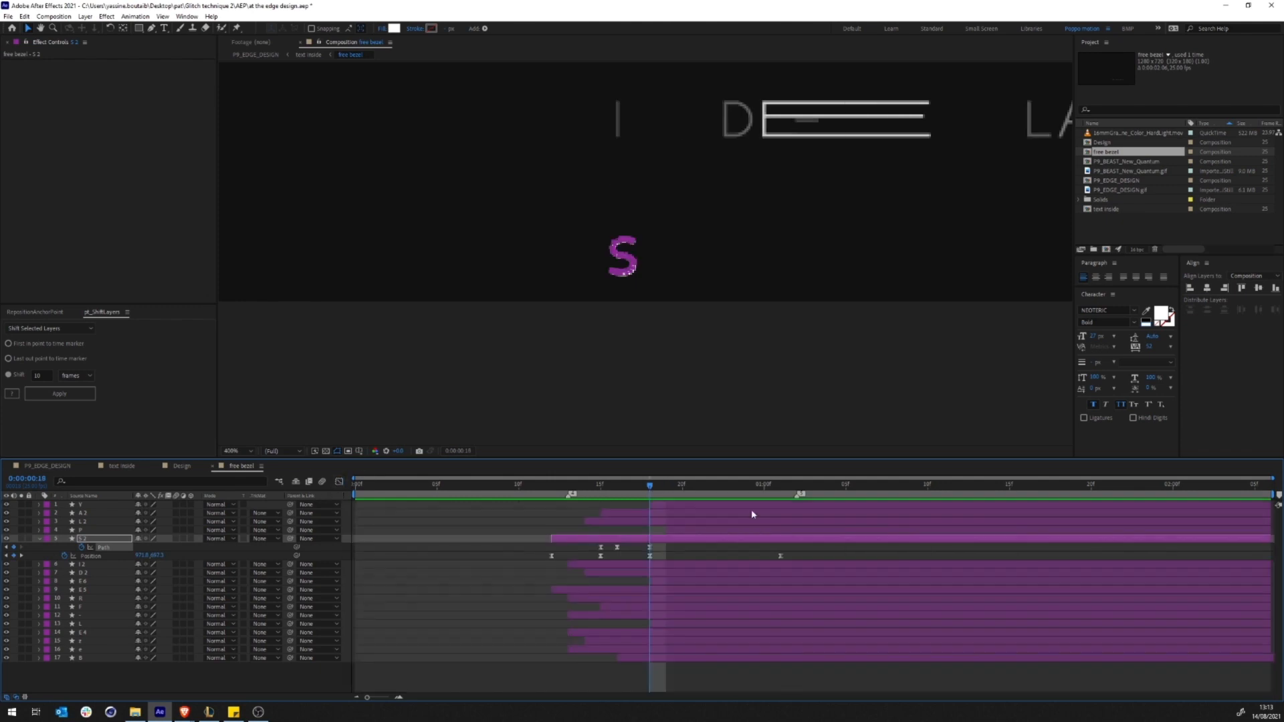
Step: Add a Path keyframe to the S at 1:01 and stretch its lower half downward at frame 22
drag(765, 486, 781, 486)
click(13, 547)
click(717, 486)
scroll(592, 244, up, 1)
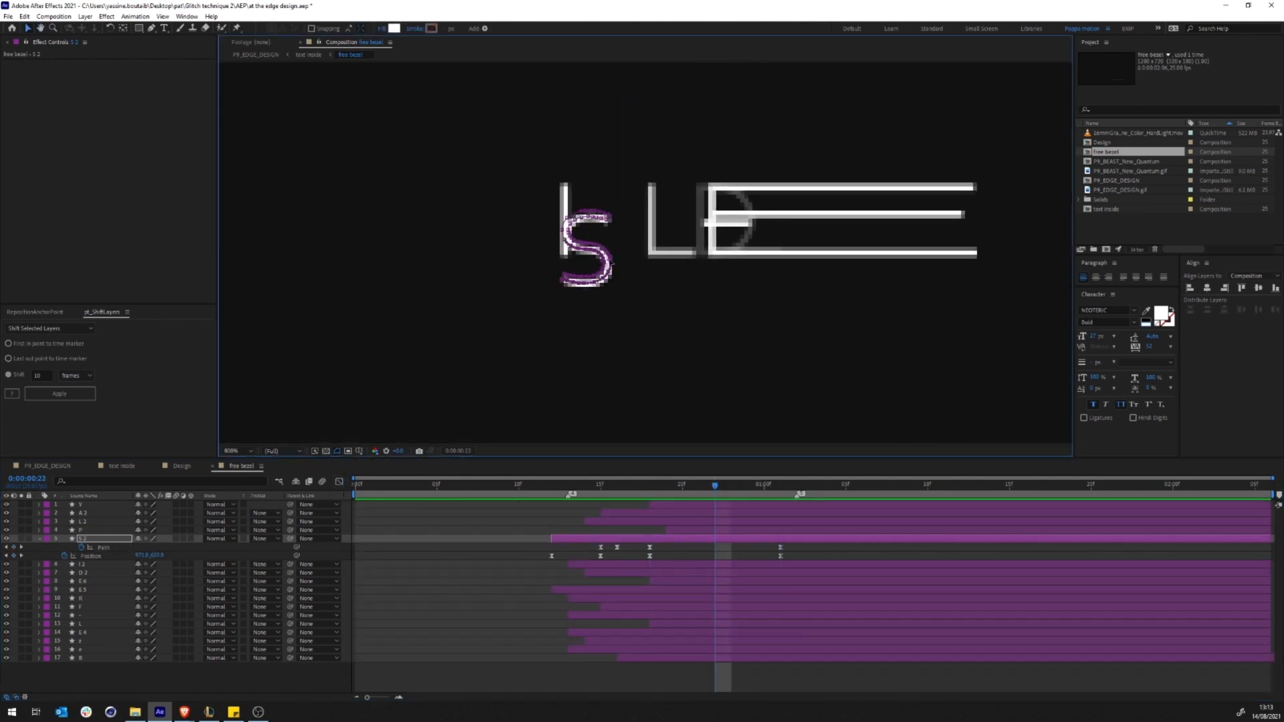
drag(613, 265, 613, 432)
drag(613, 432, 648, 323)
Step: Reshape the speed curve of the S's Path keyframes and preview the vertical stretch
drag(810, 556, 700, 544)
click(339, 482)
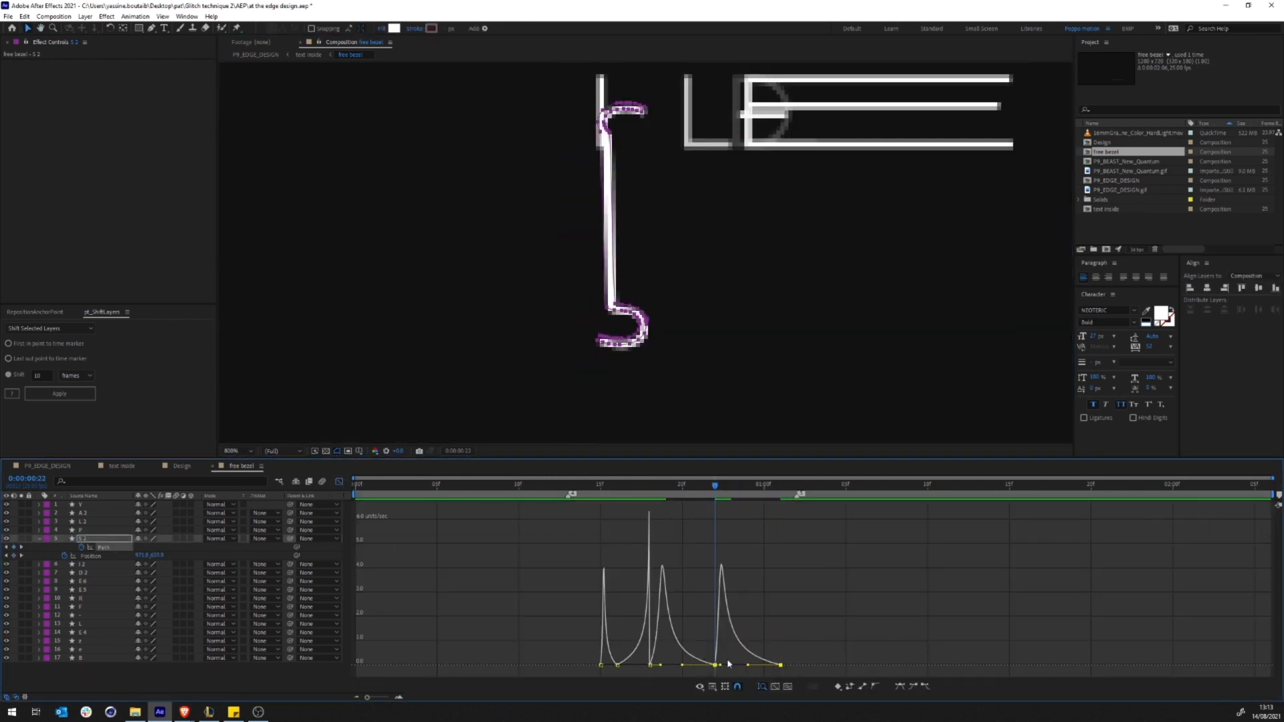
drag(642, 669, 646, 669)
key(space)
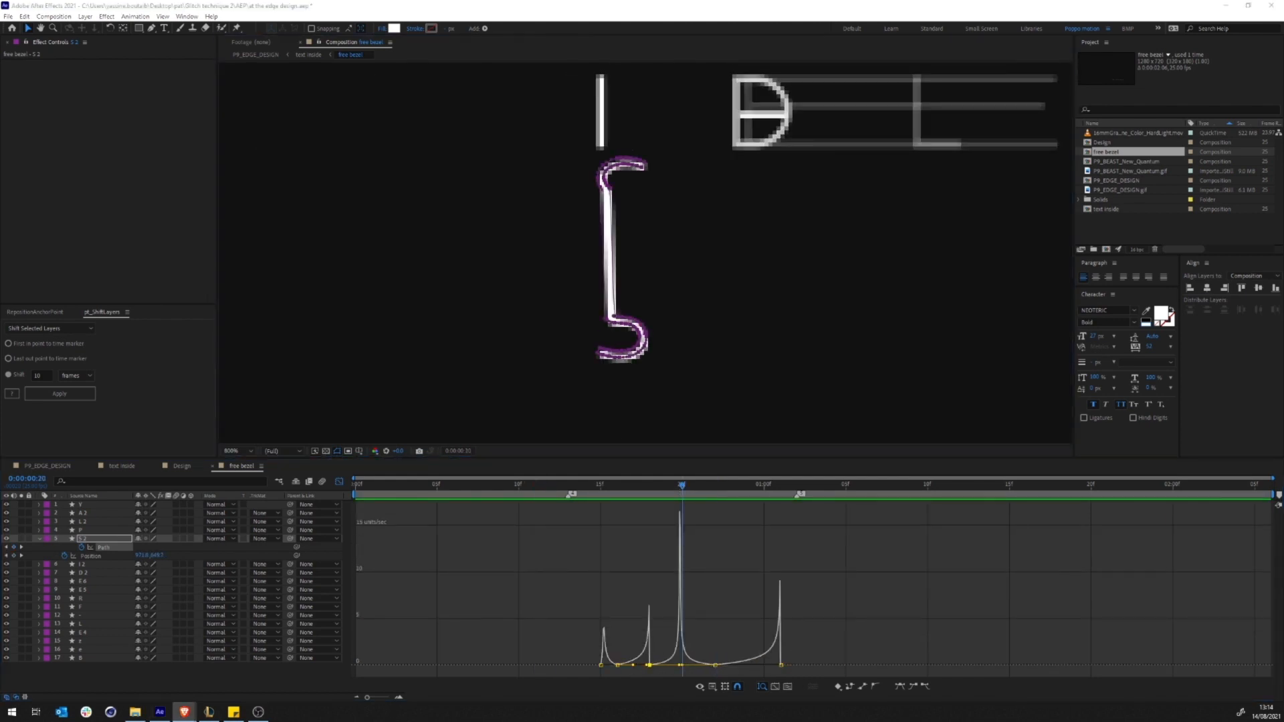
key(period)
drag(627, 384, 606, 82)
drag(633, 93, 647, 236)
click(339, 482)
click(682, 548)
key(Delete)
scroll(311, 86, down, 4)
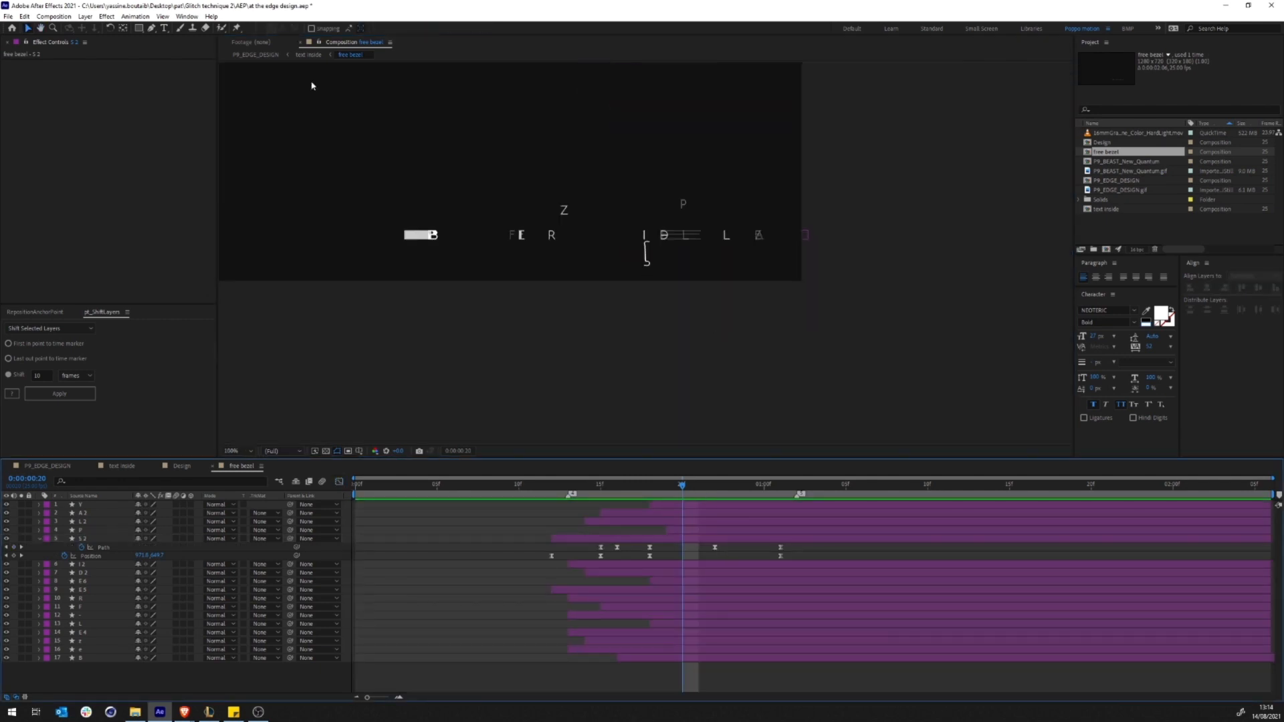
drag(311, 85, 467, 236)
Step: Copy the S's unstretched Path keyframe from frame 18 and paste it at frame 22
click(650, 487)
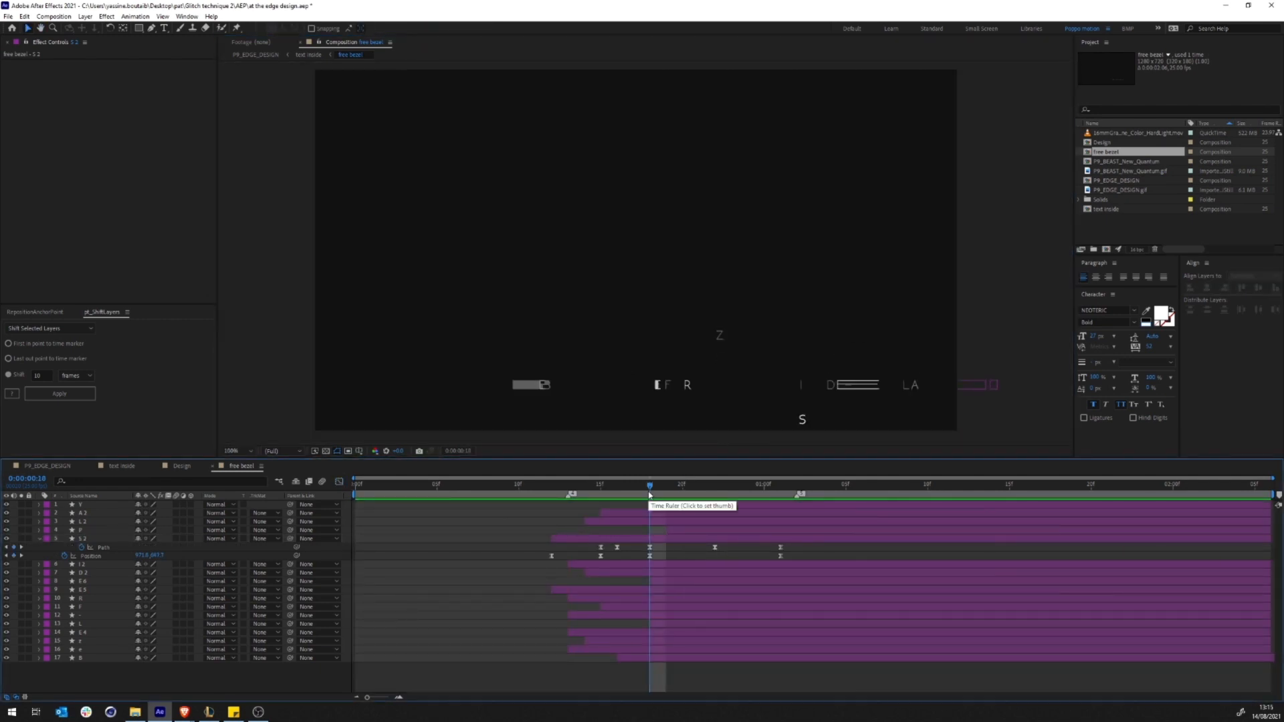
click(649, 548)
key(Page_Down)
key(Page_Down)
key(Page_Down)
key(Page_Down)
drag(770, 541, 789, 551)
key(ctrl+v)
Step: Pull the bottom outline of the S downward at frame 22 into a long solid block
scroll(914, 384, up, 2)
drag(914, 384, 749, 252)
key(F2)
scroll(743, 214, up, 2)
click(672, 149)
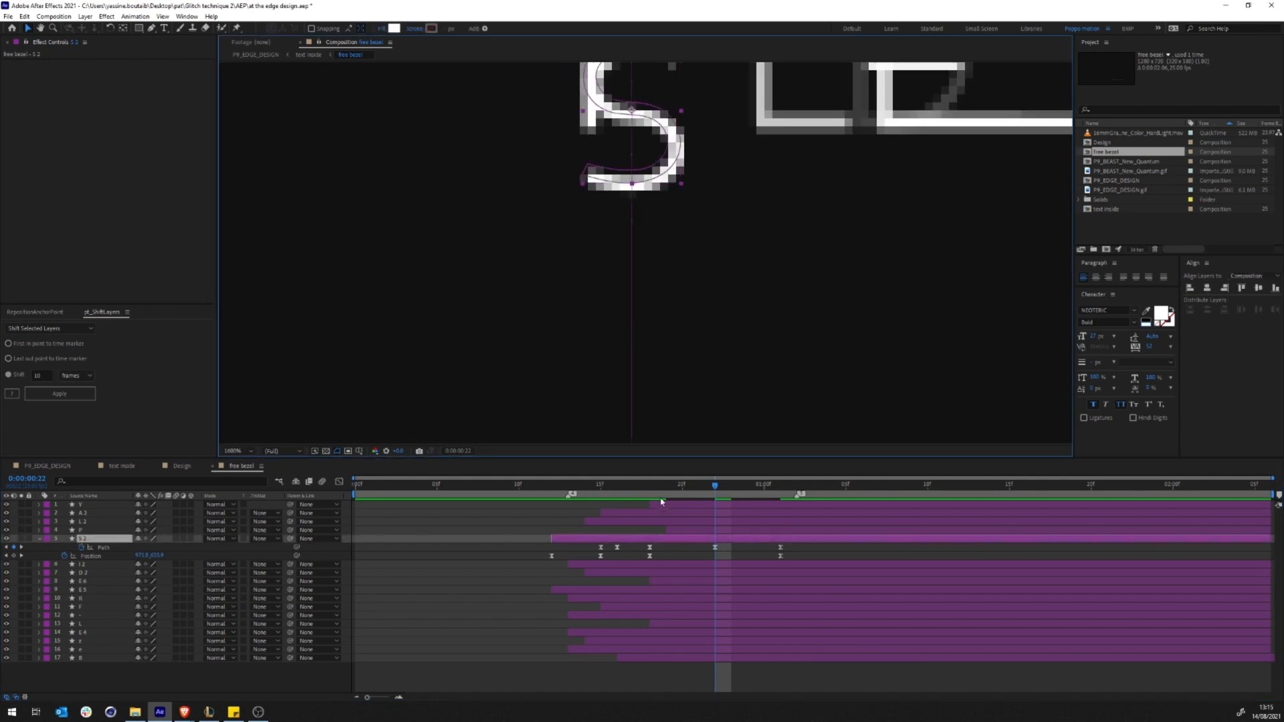
drag(660, 178, 660, 421)
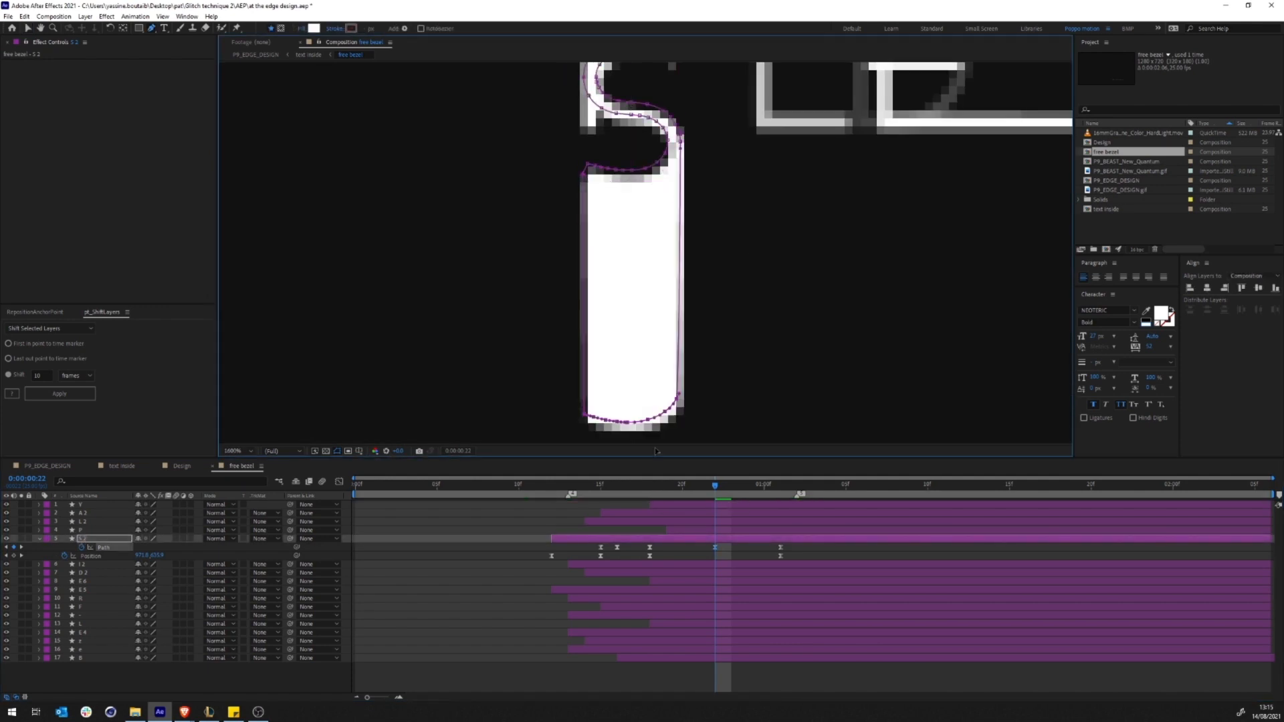
scroll(647, 214, down, 2)
drag(650, 266, 650, 315)
Step: Reshape the S's Path speed curve around frame 22, preview it and save the project
key(shift+F3)
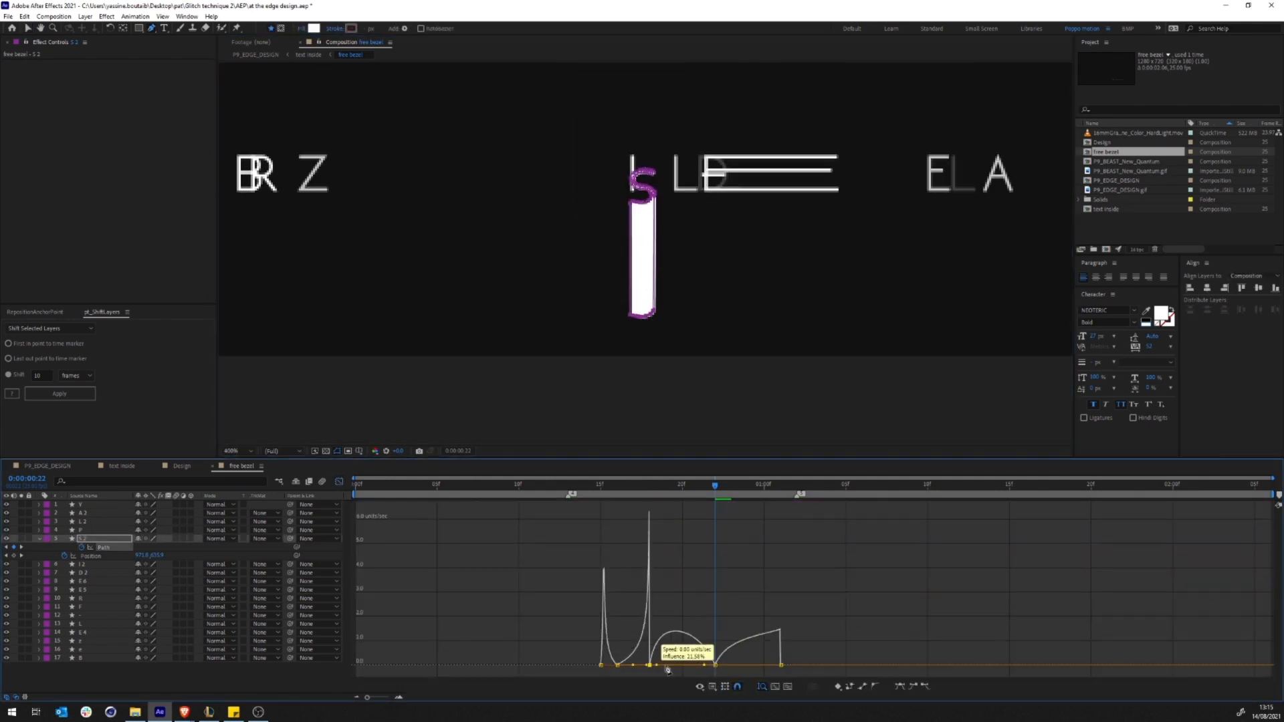
key(space)
key(ctrl+s)
key(shift+F3)
Step: Add a Path keyframe to the Y of DISPLAY at 1:01 and show all its keyframed properties
key(F2)
mouse_move(797, 486)
mouse_down()
mouse_move(662, 499)
mouse_move(751, 503)
mouse_move(557, 499)
mouse_move(782, 499)
mouse_up()
drag(976, 209, 698, 303)
key(v)
click(682, 271)
key(ctrl+f)
text(path)
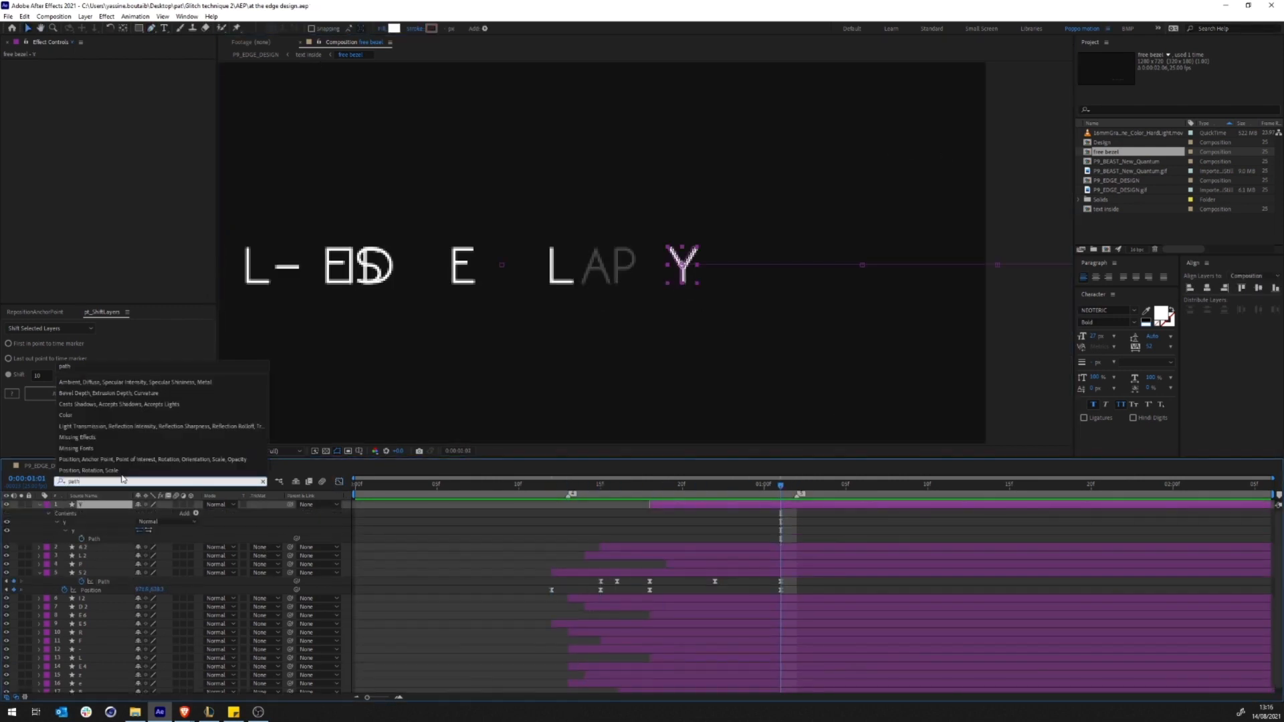
click(82, 539)
key(u)
Step: Stretch the right side of the Y to the right at frame 22 into a solid block
drag(779, 498, 715, 496)
drag(843, 267, 512, 299)
scroll(495, 304, up, 1)
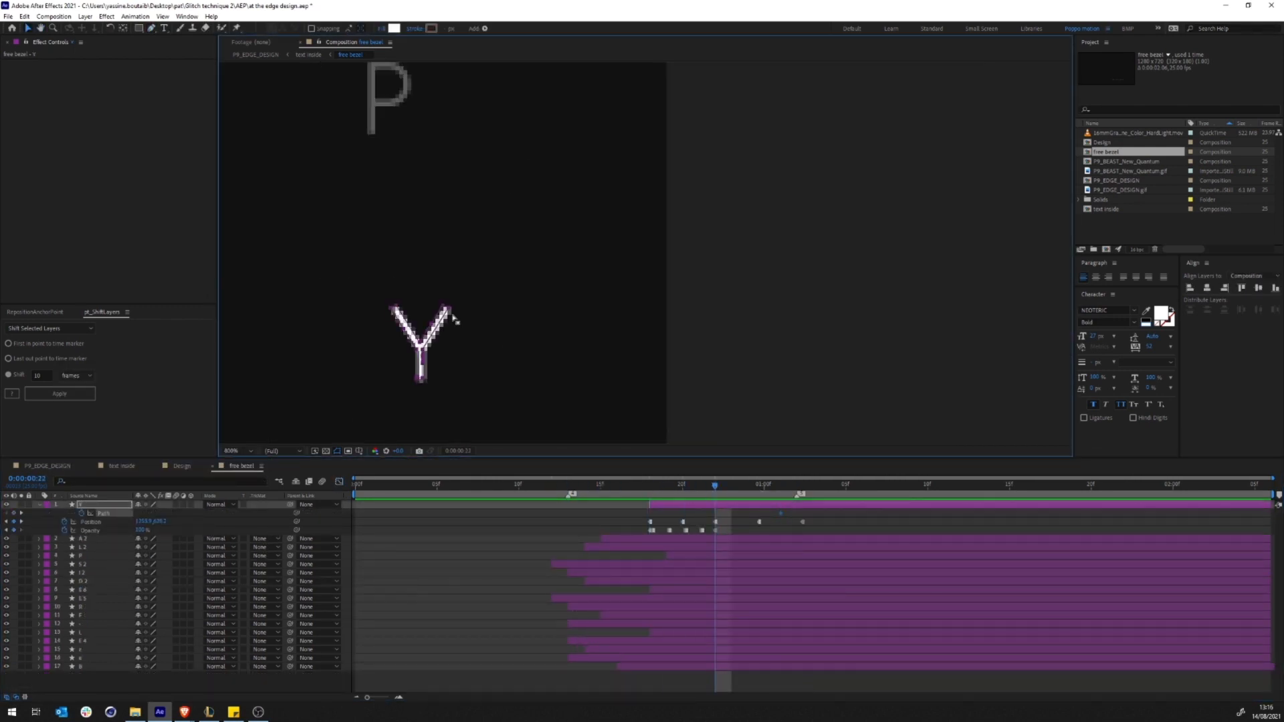
drag(423, 379, 549, 379)
Step: Apply Easy Ease to the Y's Path keyframes, reshape their speed curve and preview the subtitle from the beginning
click(104, 514)
click(339, 481)
key(F9)
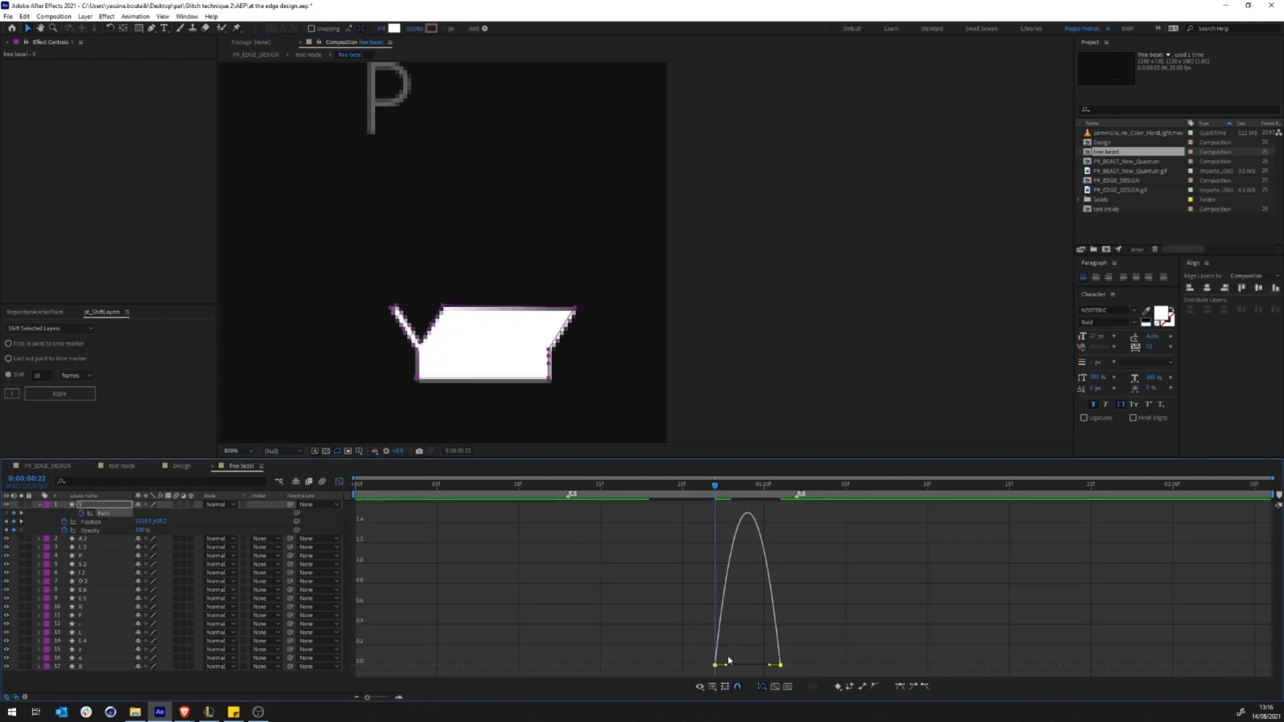
drag(727, 664, 771, 667)
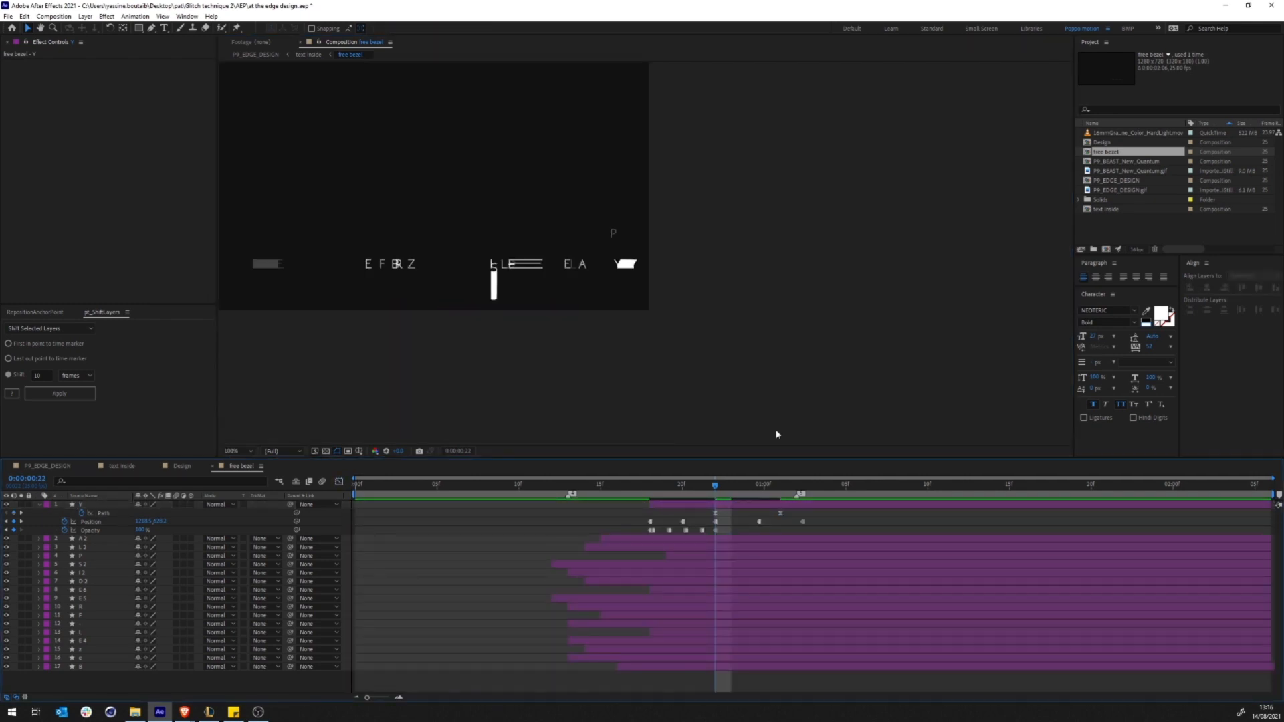
key(Home)
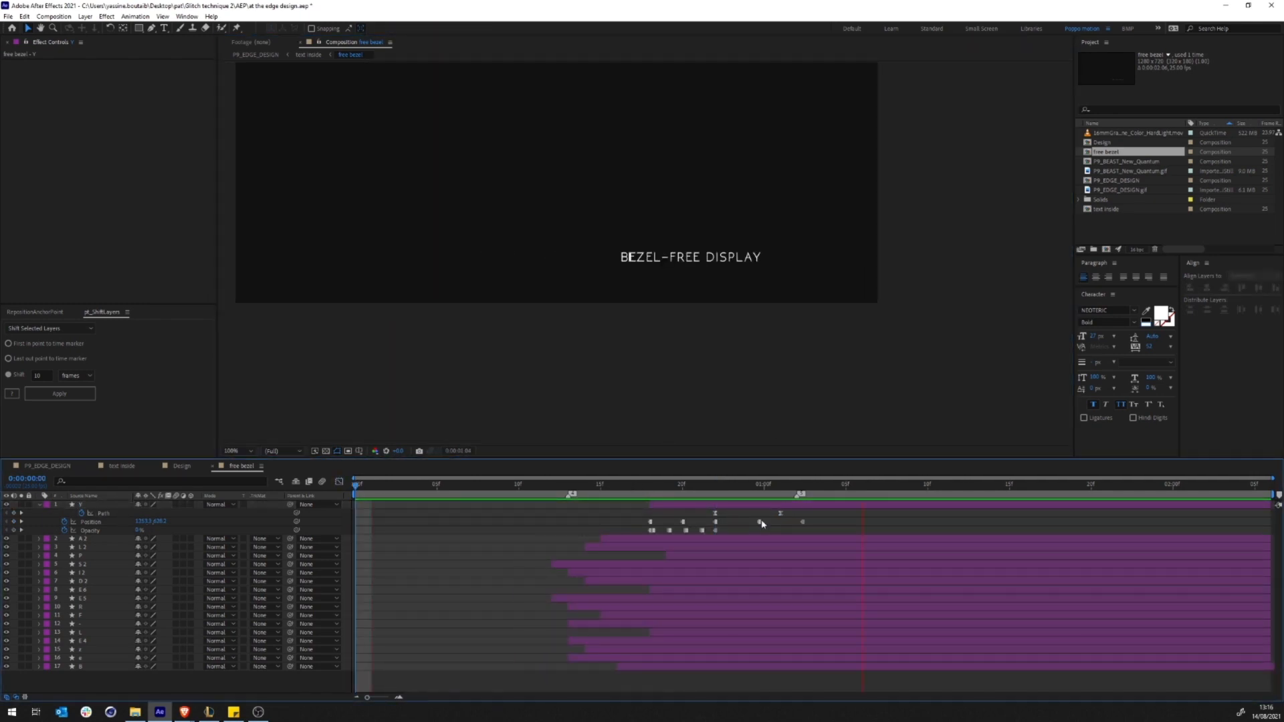
Step: Show the Opacity of the subtitle's three E layers, preview the subtitle and save the project
click(795, 493)
click(84, 590)
ctrl+click(84, 599)
ctrl+click(84, 641)
key(p)
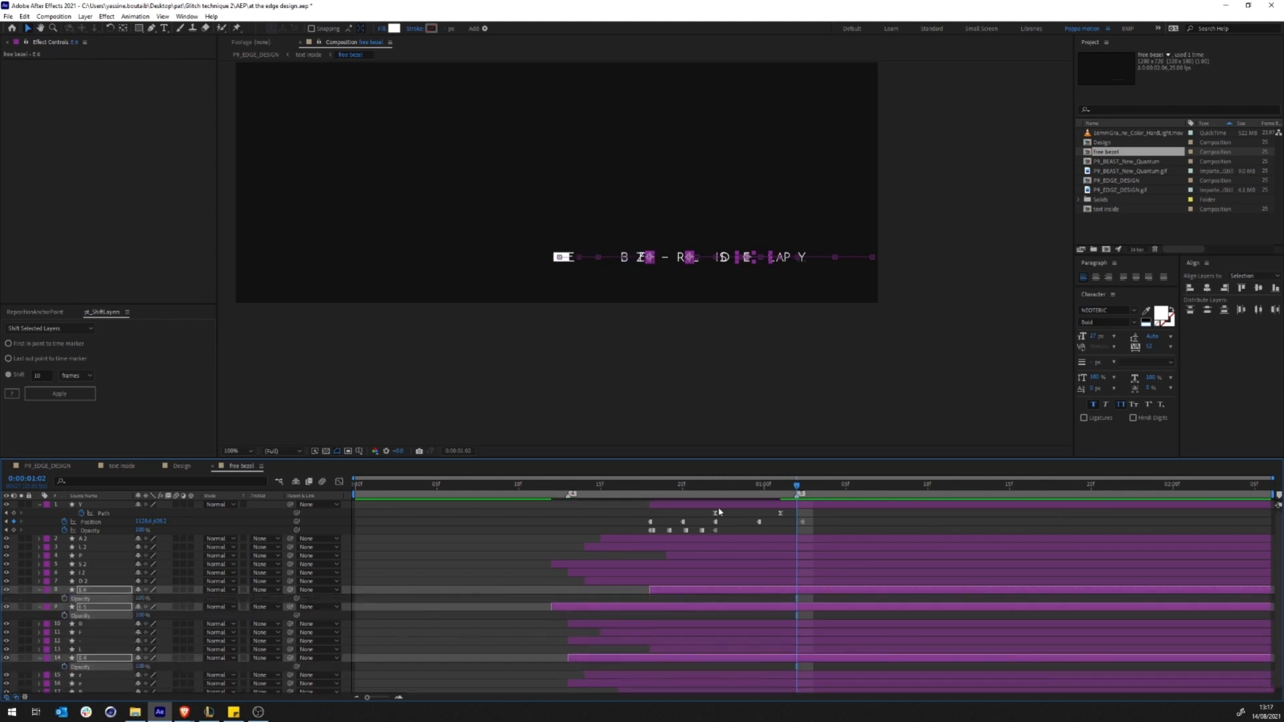
click(505, 493)
key(space)
key(ctrl+s)
Step: Return to the P9_EDGE_DESIGN composition, solo the reference GIF layer and review its title animation around frame 16
click(467, 542)
click(309, 55)
click(252, 56)
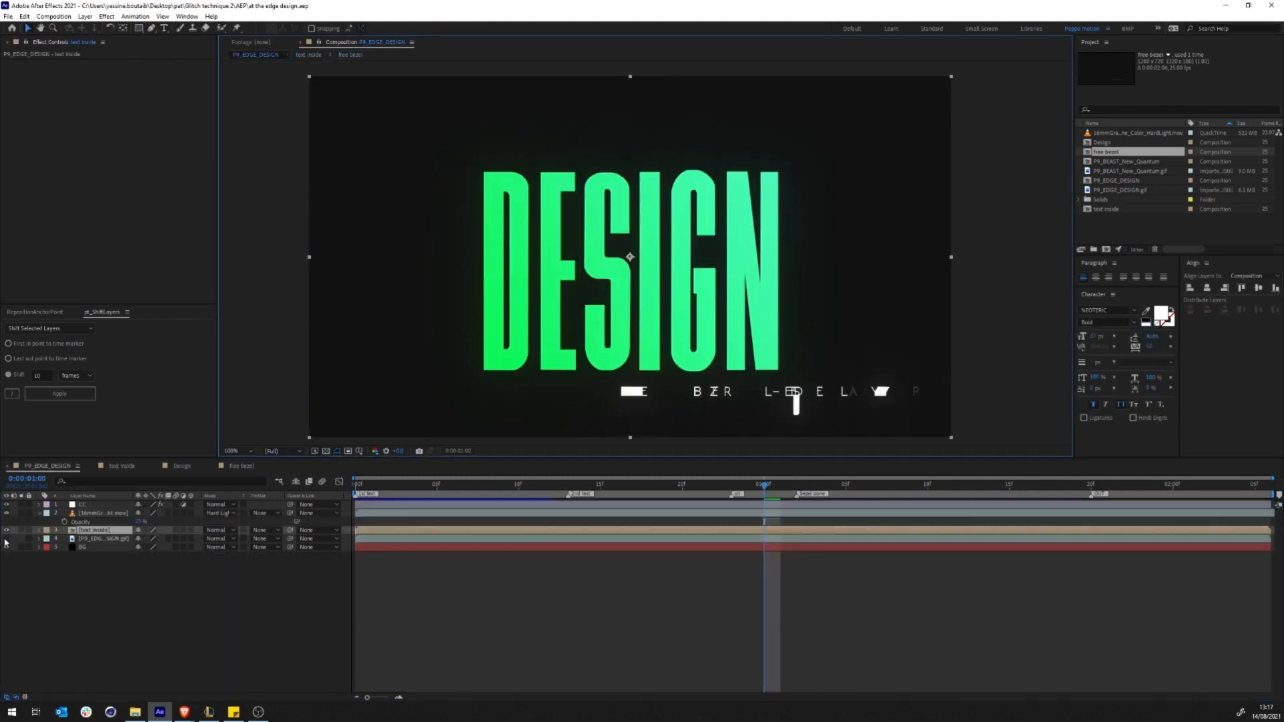
click(20, 539)
drag(633, 493, 617, 492)
key(alt+Tab)
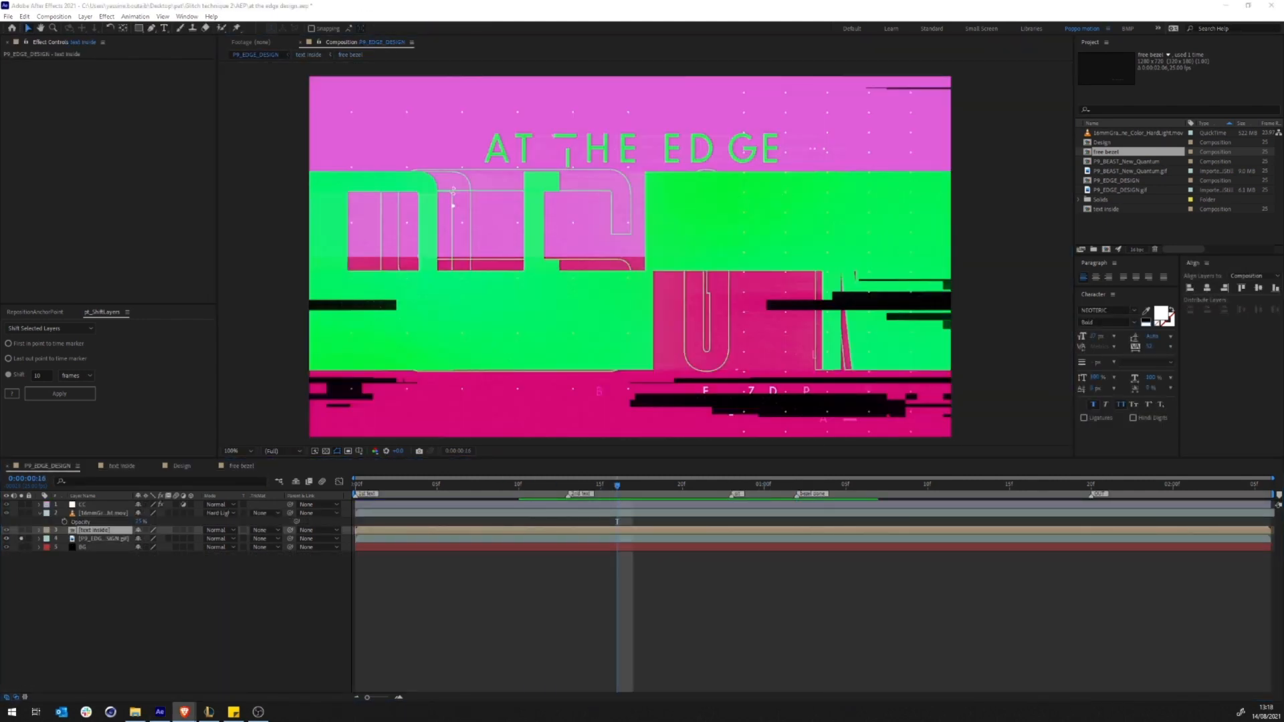
key(alt+Tab)
key(space)
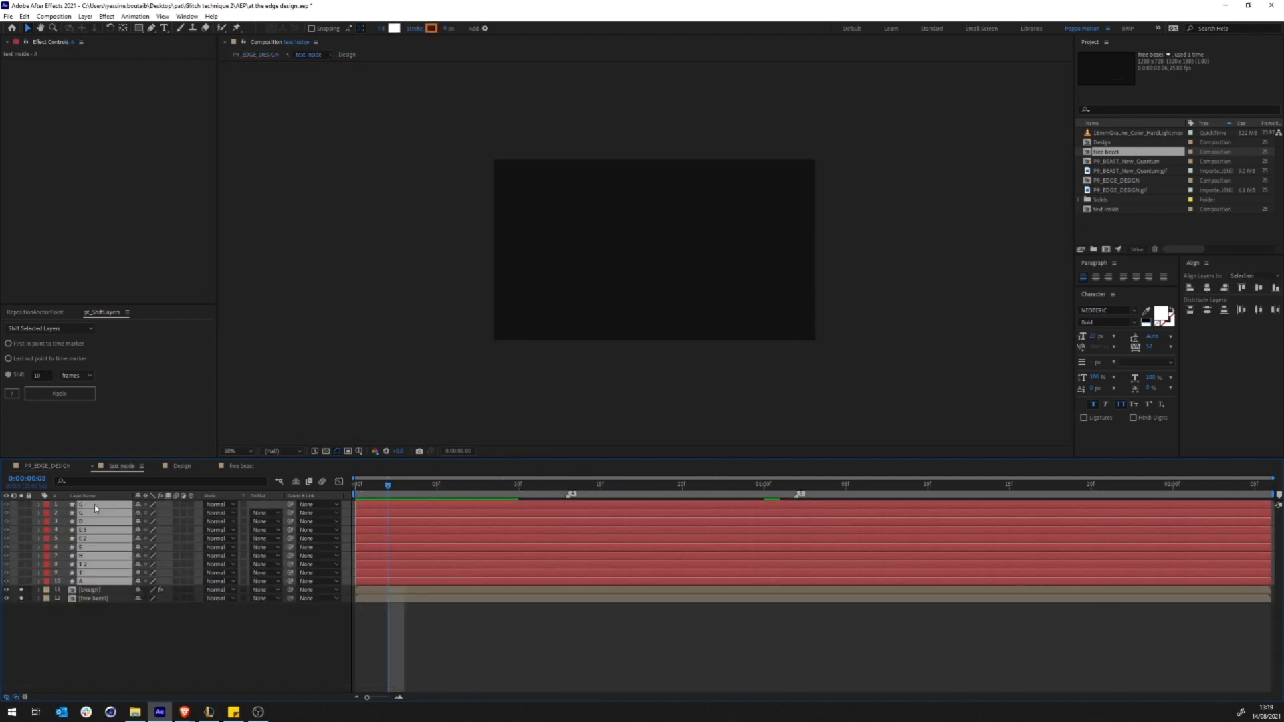
Step: Pre-compose the ten title letter layers as "at the edge" and add Position keyframes to all letters at frame 13
key(ctrl+shift+c)
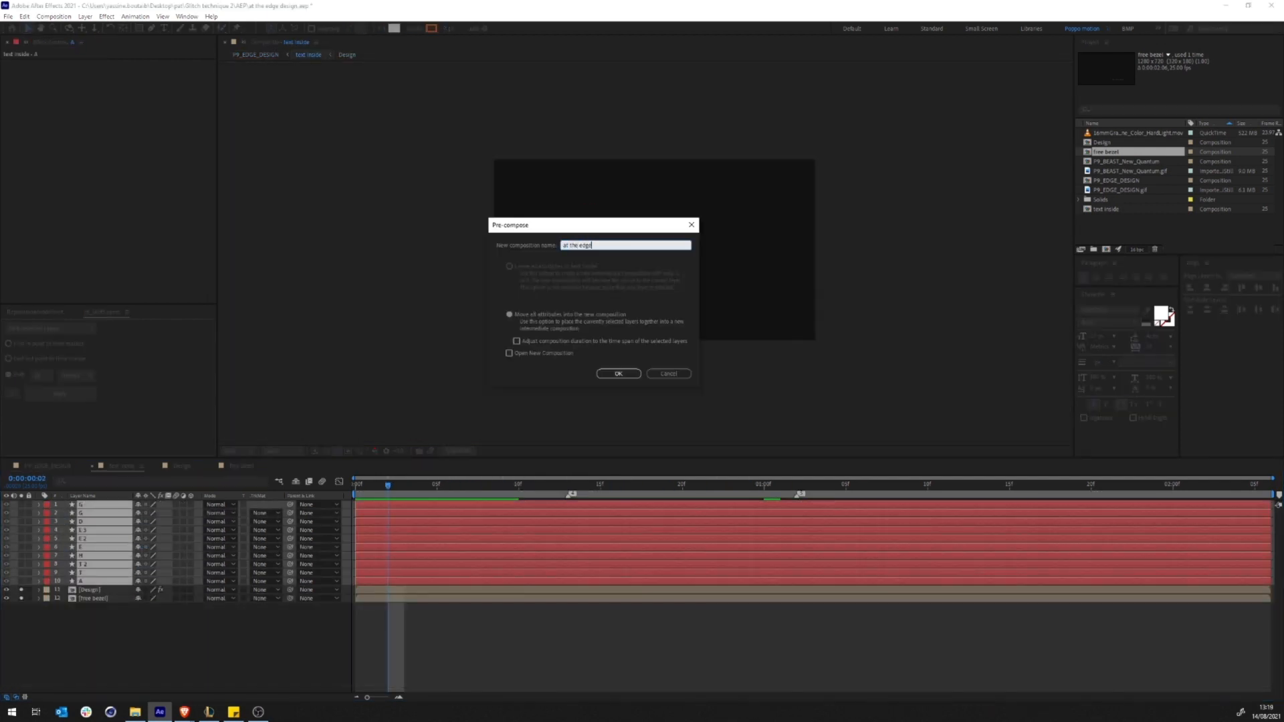
key(Return)
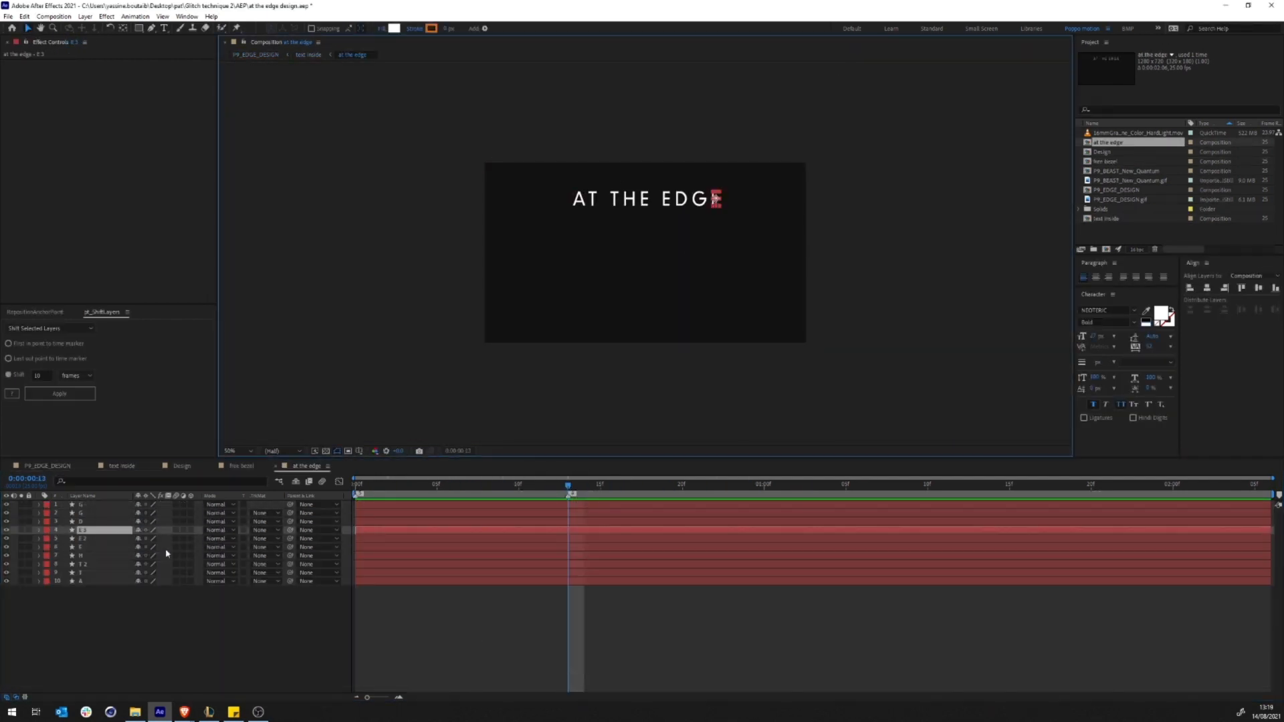
key(alt+shift+p)
click(65, 514)
Step: At frame 0, move the letters of AT THE horizontally beyond the composition's left edge
key(Home)
click(315, 688)
click(579, 199)
shift+click(593, 199)
shift+click(614, 200)
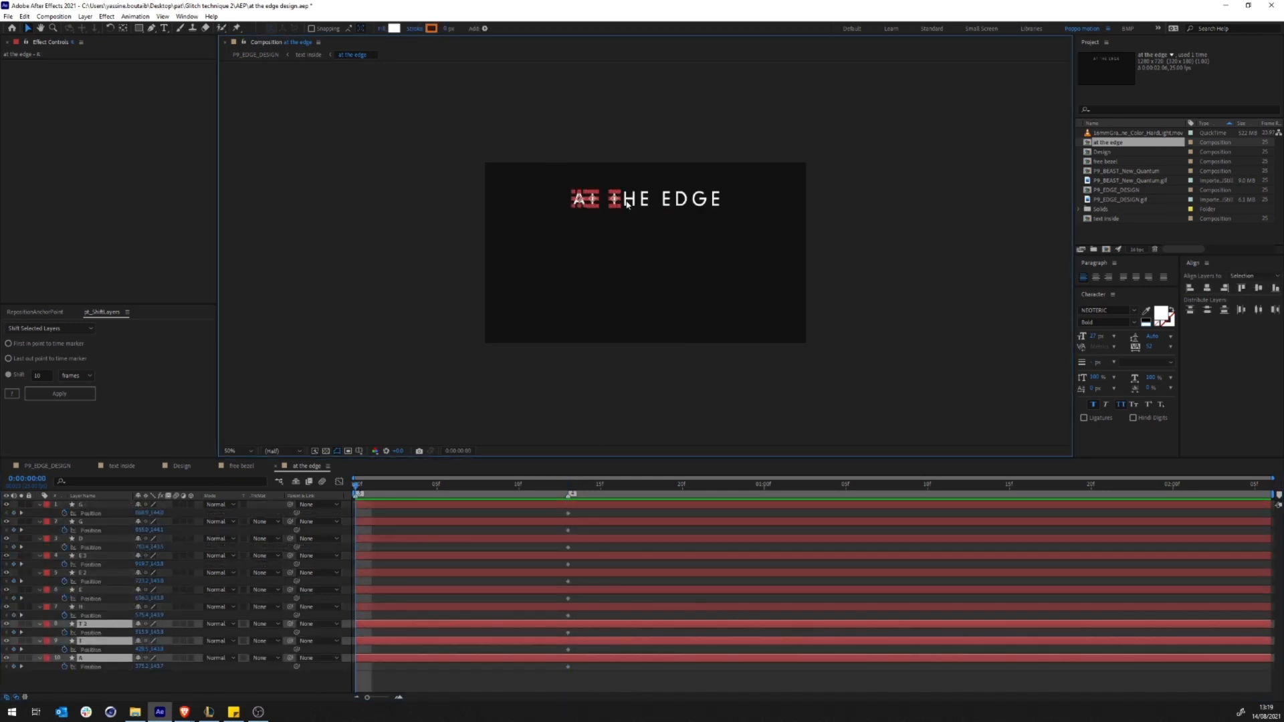
shift+click(629, 200)
drag(644, 200, 478, 199)
Step: At frame 0, move the letters of EDGE horizontally beyond the composition's right edge and save the project
shift+click(700, 204)
shift+click(716, 202)
scroll(726, 212, up, 1)
drag(749, 146, 1070, 146)
drag(673, 298, 699, 303)
key(shift+slash)
key(ctrl+s)
Step: Reshape the speed curve of all the letters' Position keyframes into a sharp peak midway through the move
click(245, 465)
key(ctrl+a)
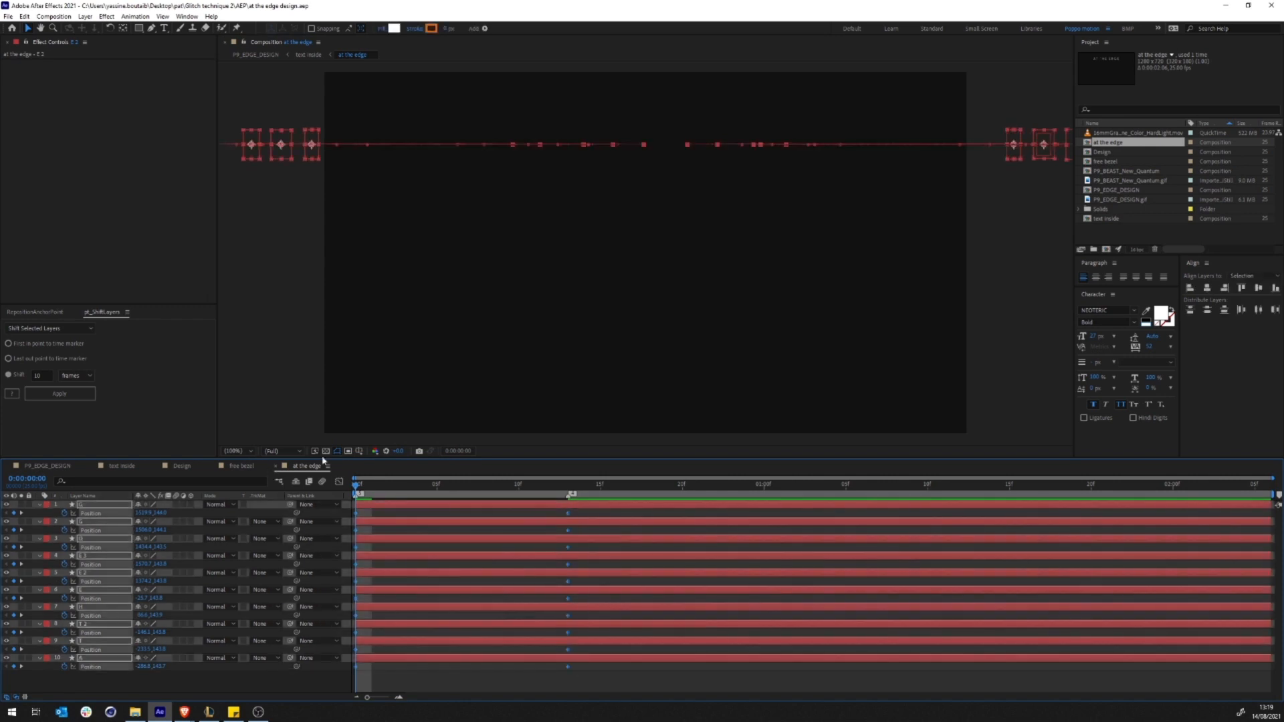
key(shift+F3)
drag(390, 665, 457, 665)
key(k)
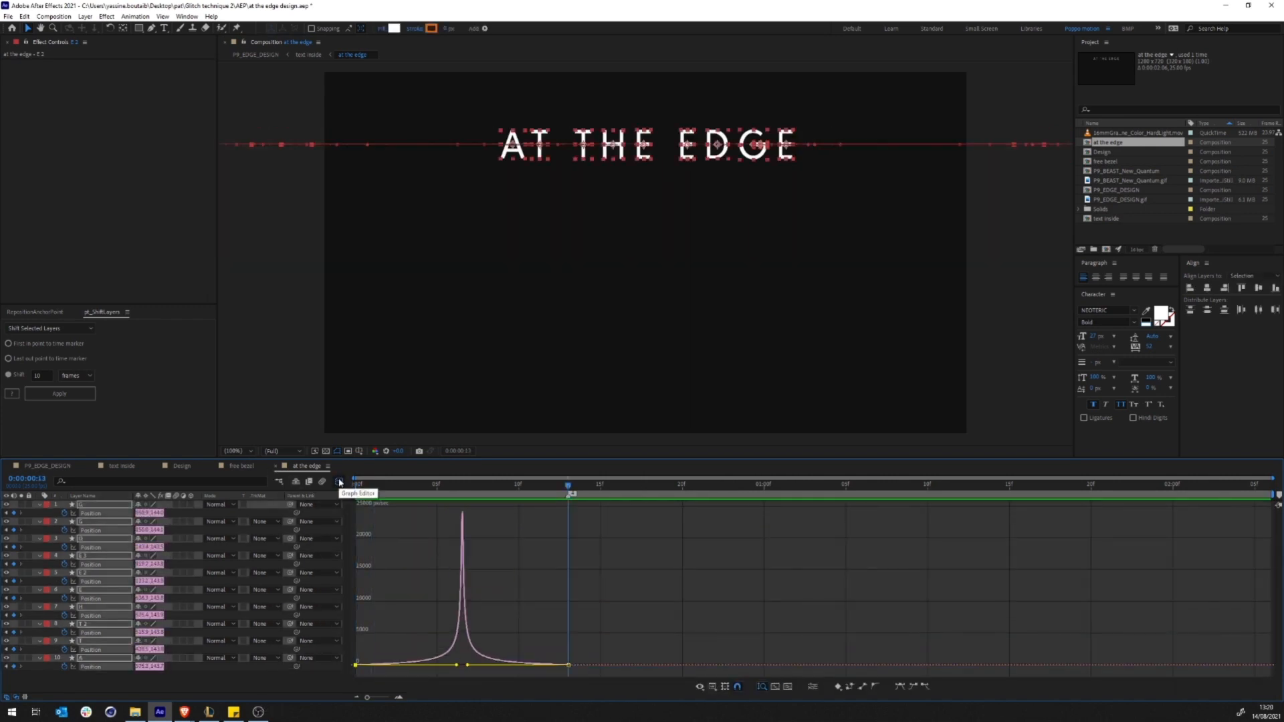
click(339, 482)
Step: Move all the letters' ending Position keyframes to frame 10, preview the slide and collapse the properties
key(space)
click(521, 487)
drag(583, 508, 520, 666)
key(space)
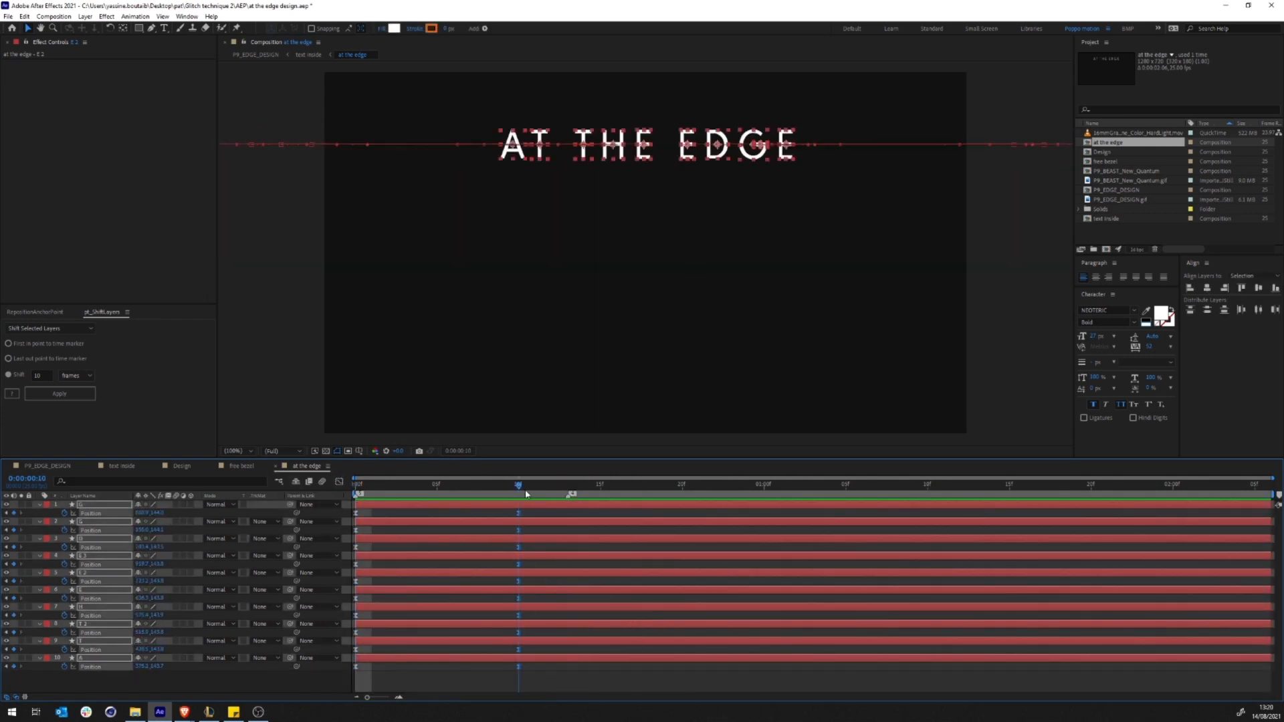
drag(374, 675, 339, 514)
key(u)
Step: Filter the two E layers of EDGE by "path" and add a Path keyframe to each at frame 10
click(786, 159)
click(683, 144)
shift+click(786, 158)
click(71, 481)
text(path)
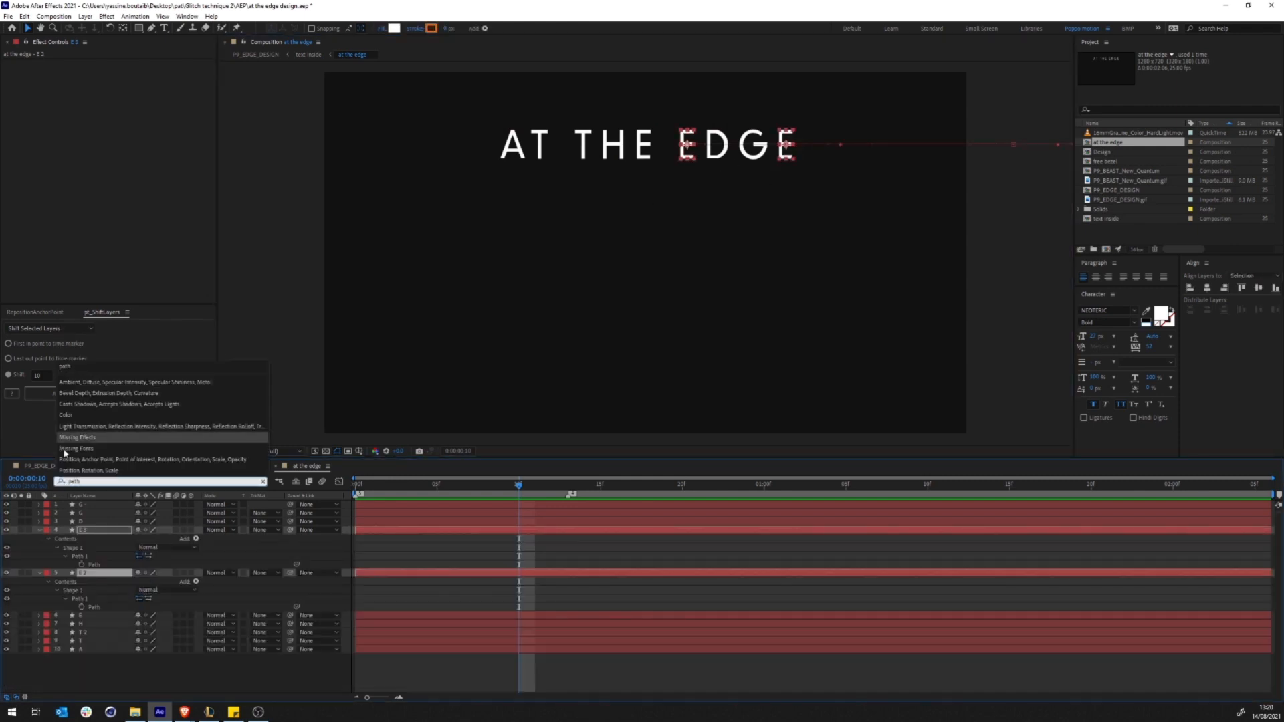
click(81, 565)
click(80, 607)
Step: At frame 0, stretch the arms of EDGE's first E to the right and widen the last E's stem into a block
drag(521, 488, 355, 488)
drag(1010, 267, 396, 287)
click(398, 591)
drag(413, 217, 602, 321)
scroll(602, 321, up, 2)
drag(444, 308, 518, 222)
key(g)
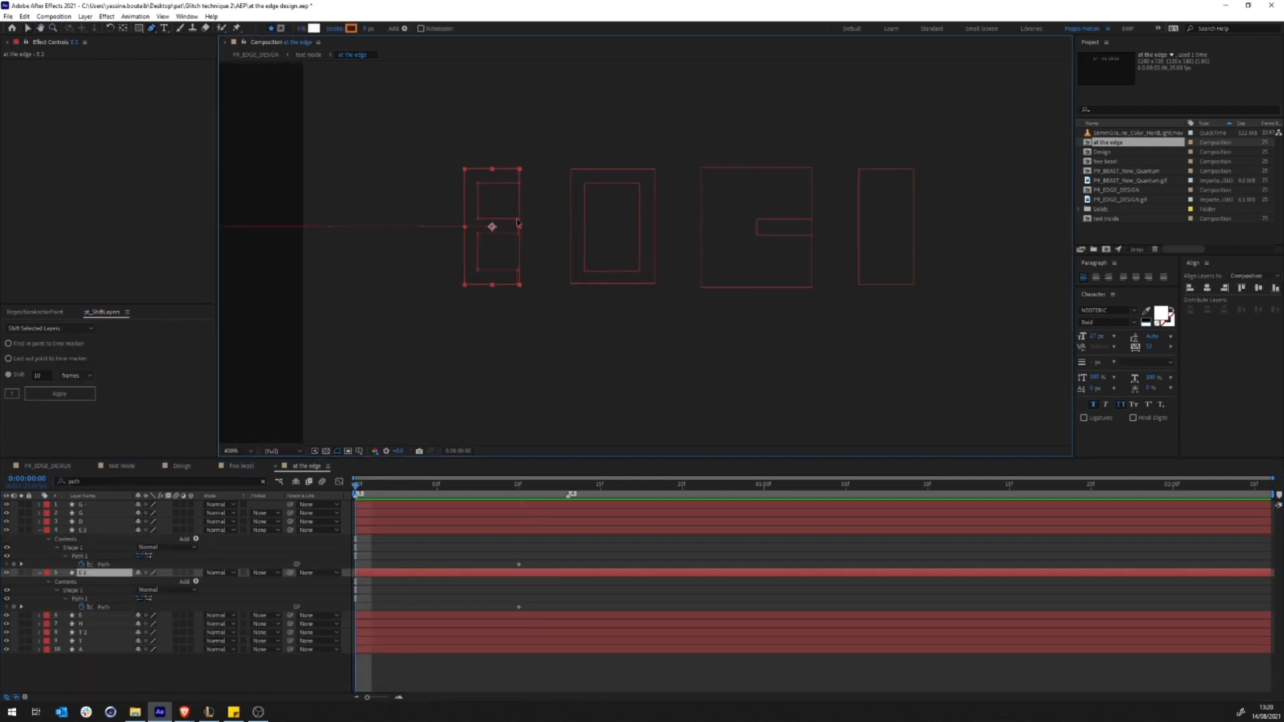
drag(520, 176, 846, 176)
click(407, 530)
drag(896, 237, 645, 248)
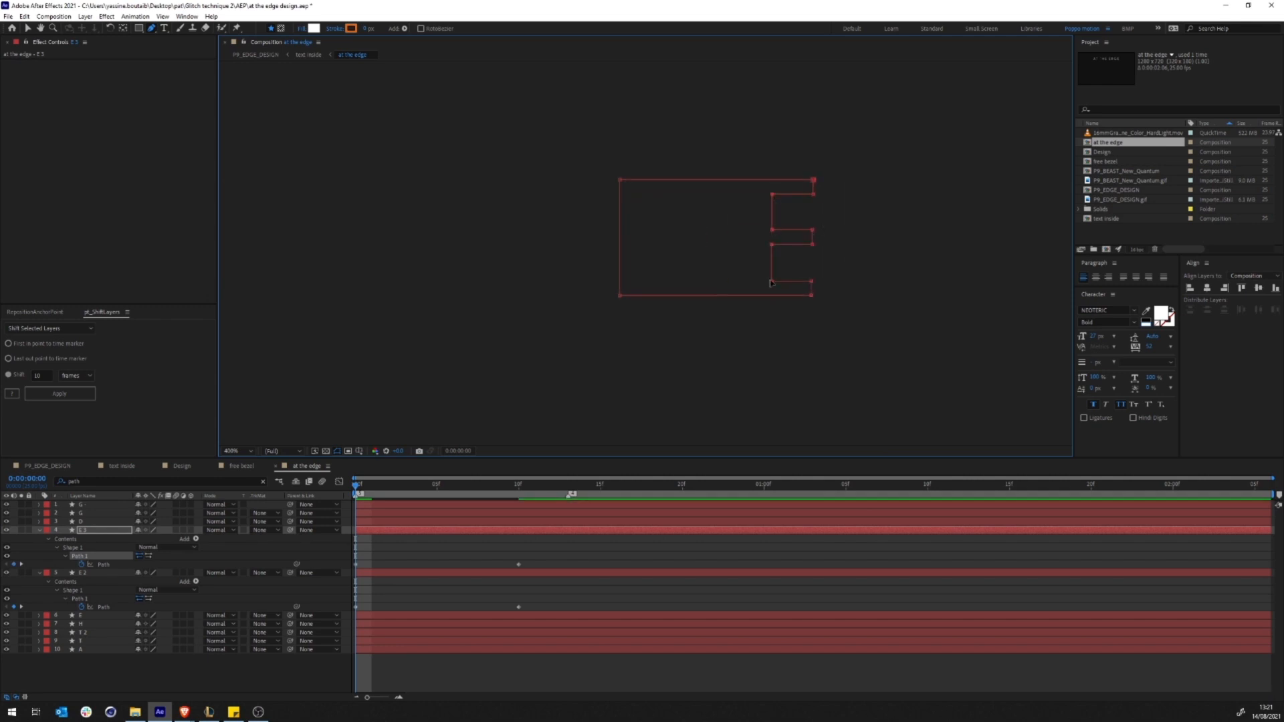
Step: Apply Easy Ease to both Es' Path keyframes and reshape each one's speed curve
drag(551, 556, 346, 617)
key(F9)
click(340, 482)
drag(383, 666, 505, 666)
click(339, 481)
drag(493, 550, 536, 616)
click(339, 482)
drag(491, 666, 516, 670)
click(339, 481)
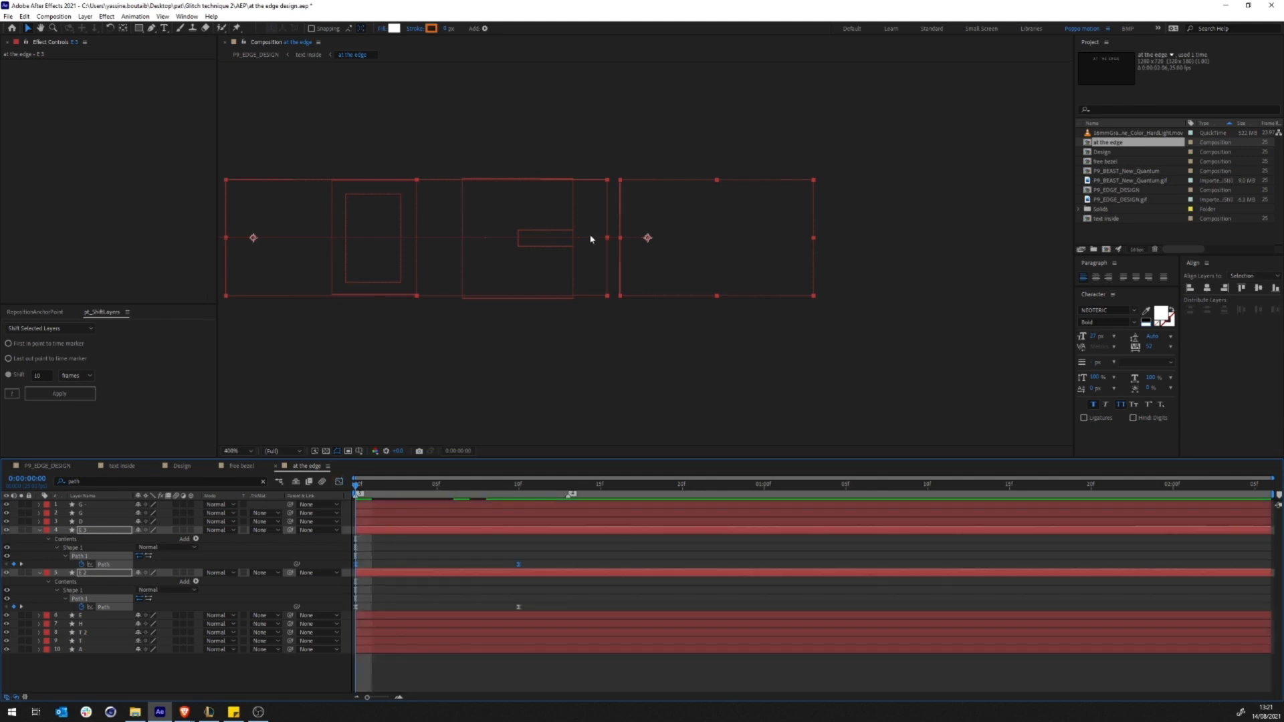
Step: Solo EDGE's two E layers, delay the last E's layer by 3 frames and preview the result
scroll(592, 239, down, 3)
key(space)
click(519, 485)
click(21, 530)
click(483, 548)
drag(476, 573, 526, 578)
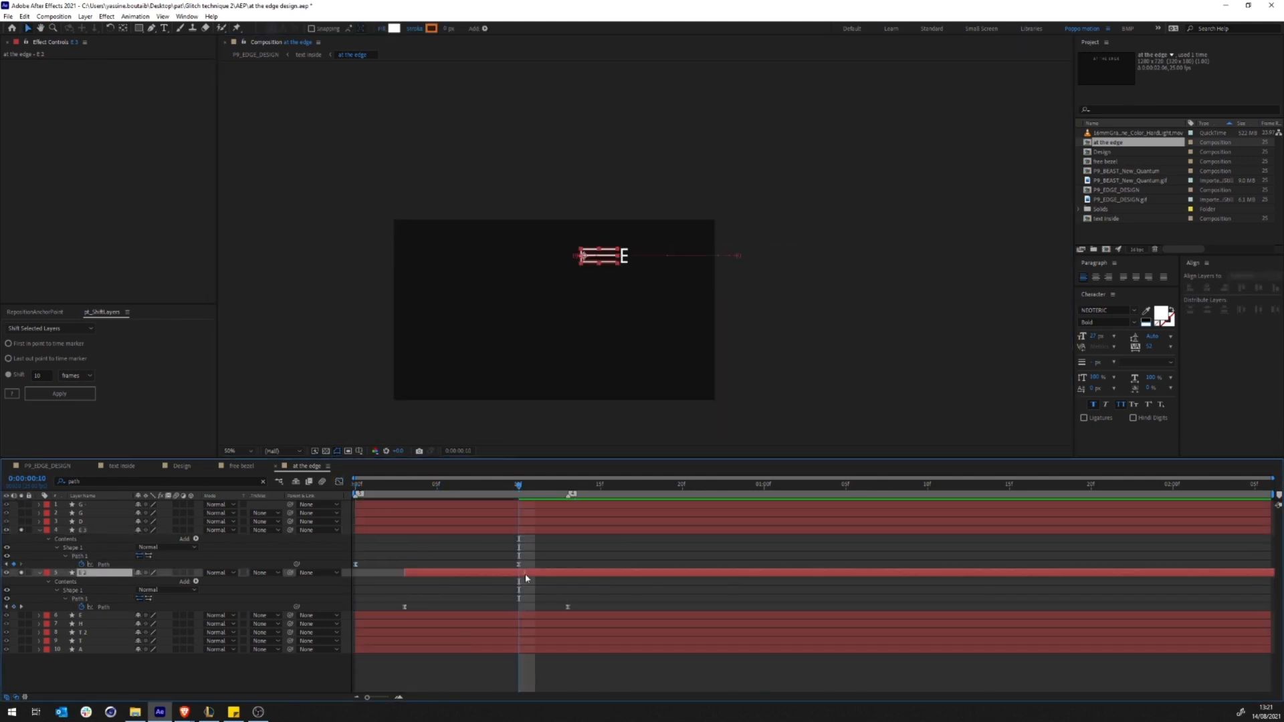
key(ctrl+z)
drag(476, 531, 526, 531)
key(space)
scroll(581, 360, up, 1)
drag(582, 360, 674, 361)
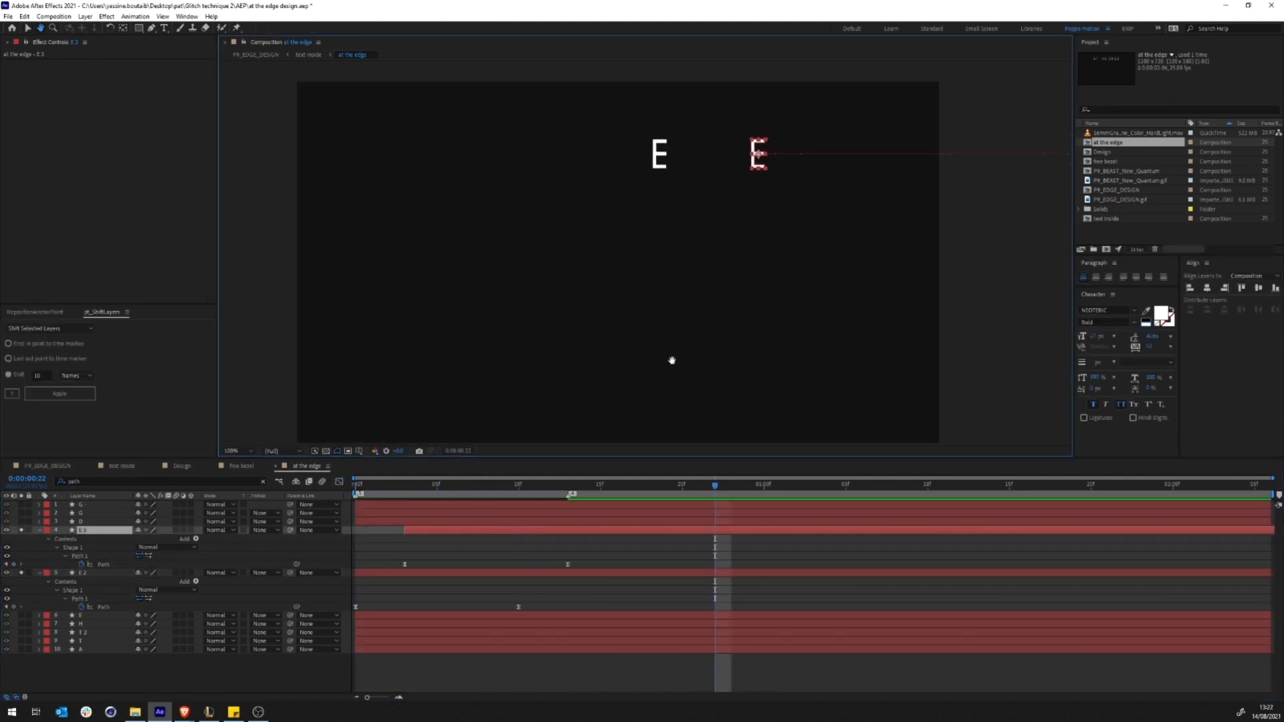
Step: Solo the D of EDGE as well and add keyframes to its outer and inner Paths at frame 10
click(568, 487)
click(142, 626)
key(u)
click(21, 521)
click(77, 520)
key(p)
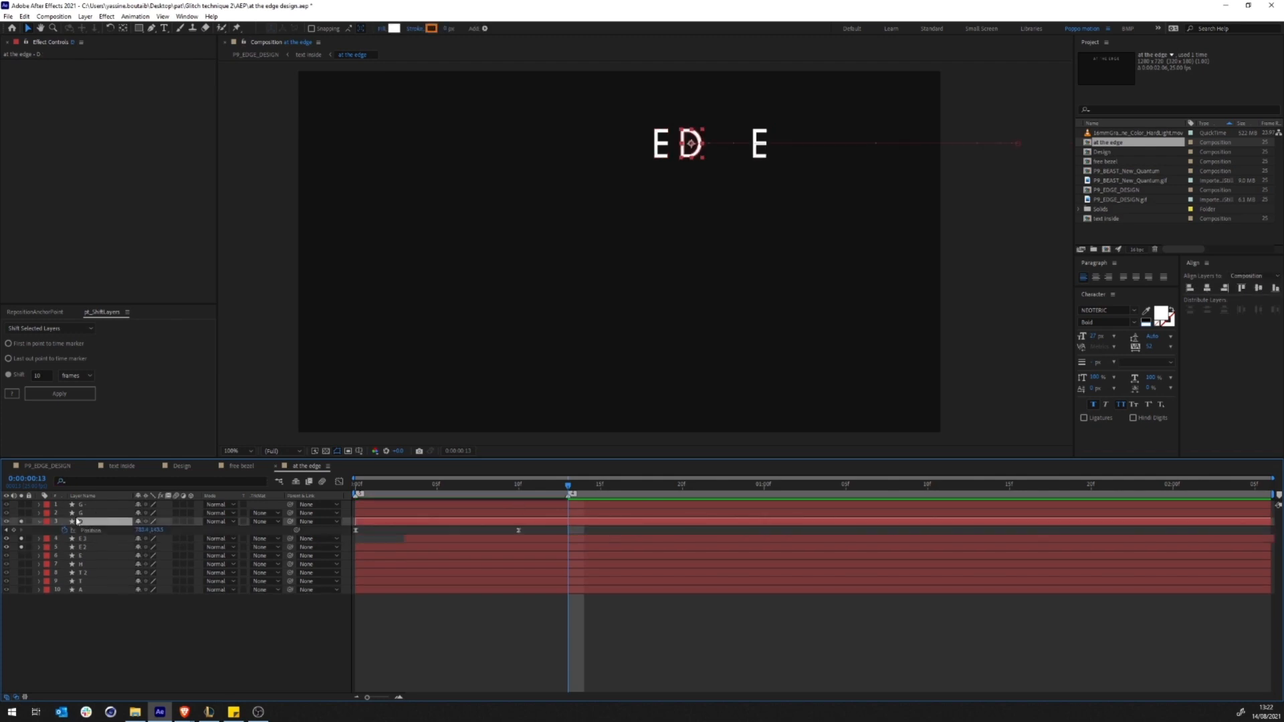
click(100, 481)
text(path)
click(82, 556)
click(82, 581)
Step: At frame 0, stretch the D's right side to the right and pull the right side of its inner opening back left
key(Home)
scroll(1019, 127, up, 2)
drag(924, 234, 612, 330)
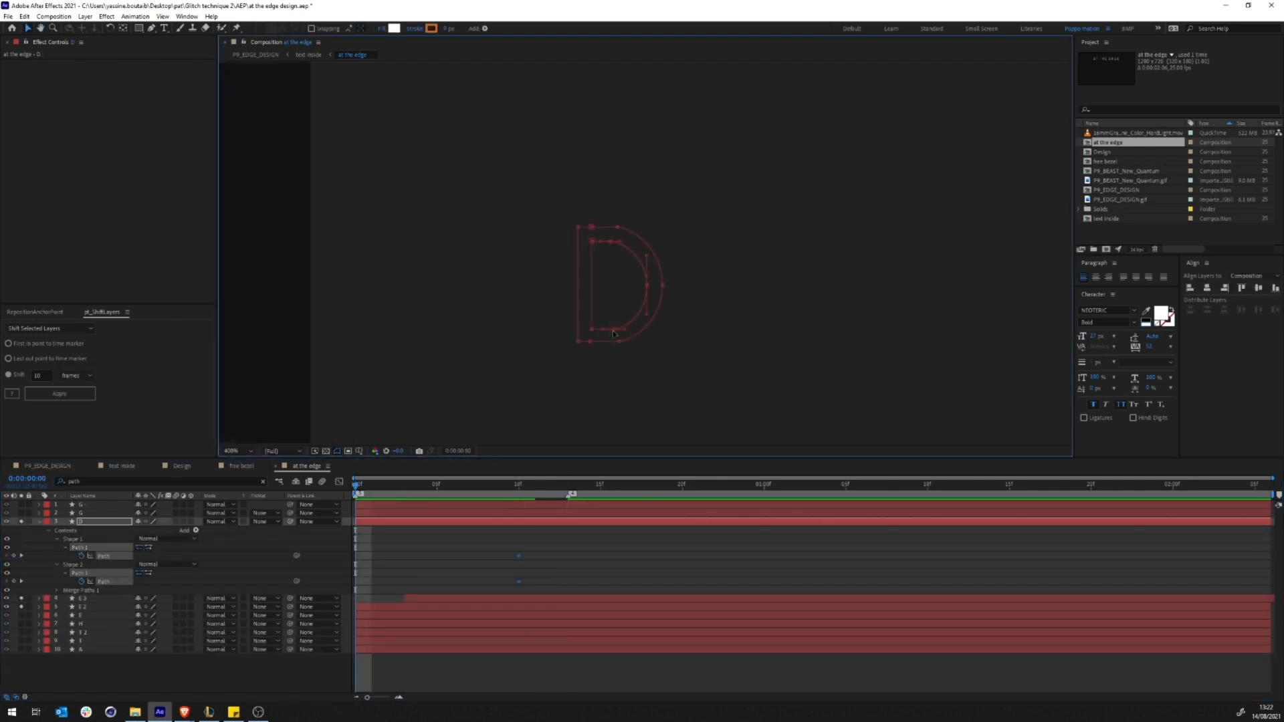
drag(660, 289, 955, 289)
click(103, 555)
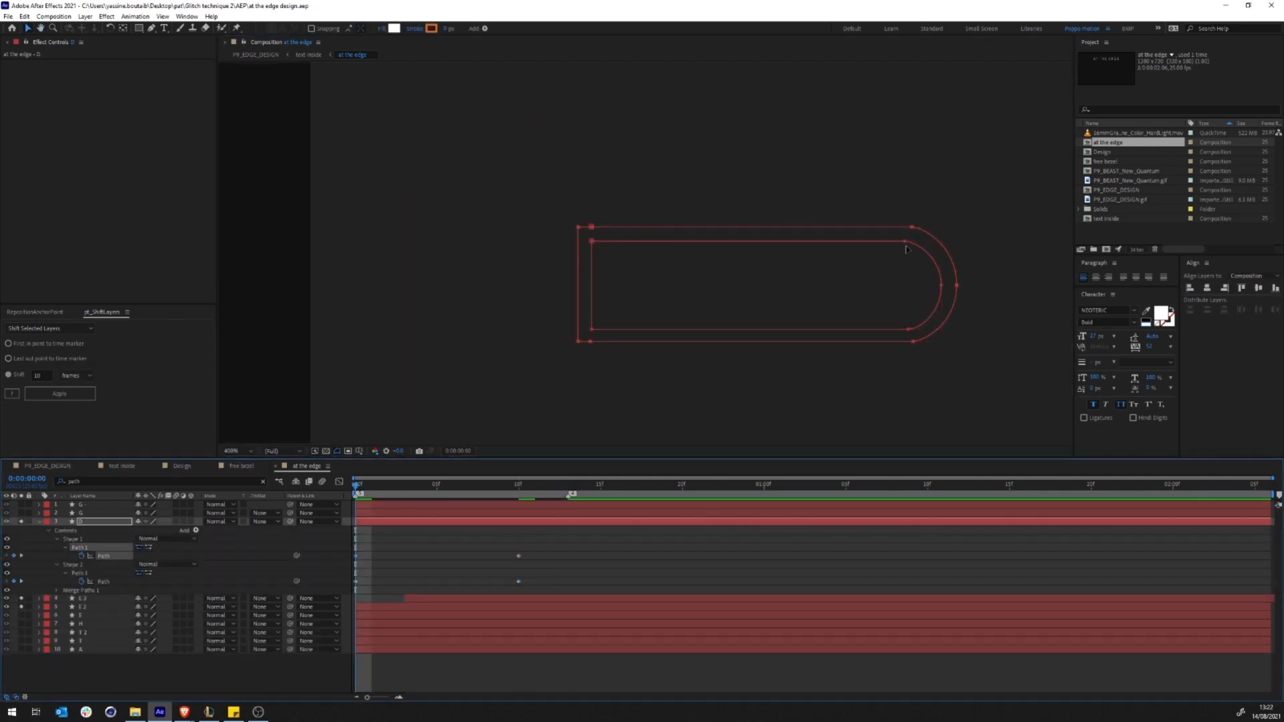
drag(889, 234, 948, 335)
drag(941, 285, 724, 286)
Step: Ease both of the D's Path animations, reshape their speed curves and preview the letters
click(104, 556)
shift+click(104, 581)
click(339, 481)
drag(383, 664, 437, 665)
click(339, 481)
key(space)
scroll(509, 319, down, 2)
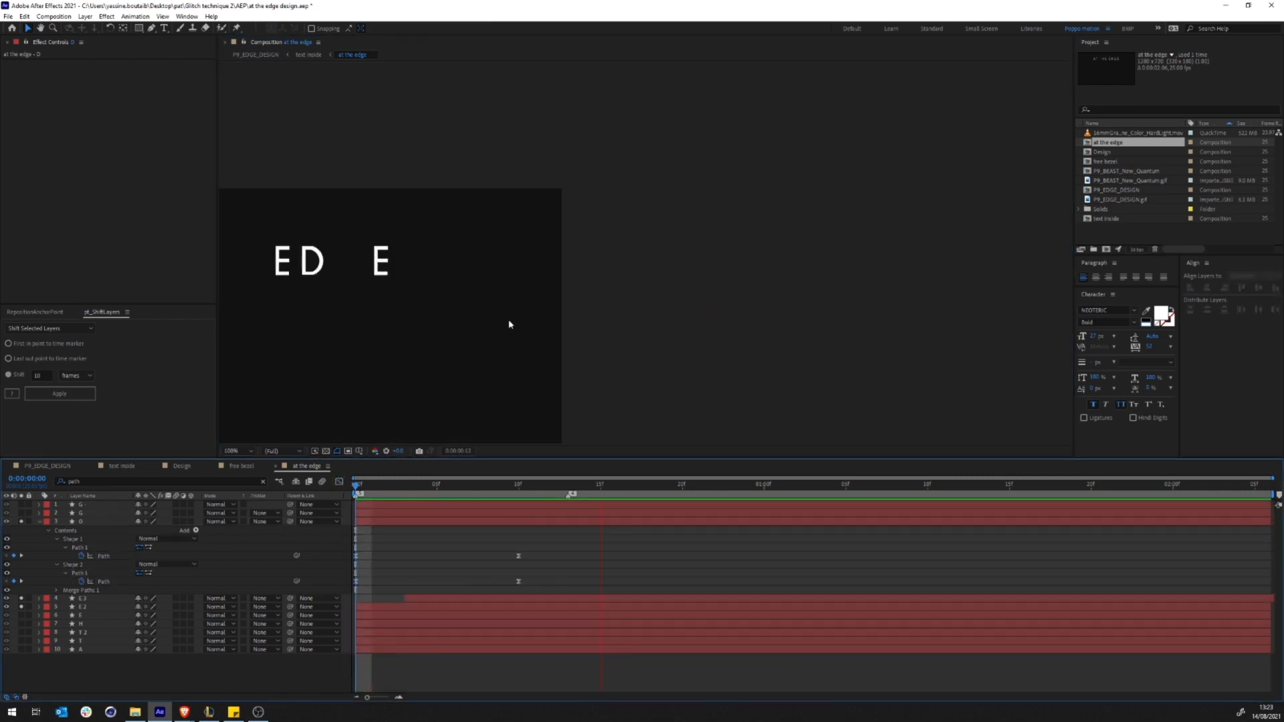
drag(390, 299, 887, 198)
Step: Collapse the D's properties and solo both layers of the G in EDGE
click(600, 485)
click(95, 521)
key(u)
click(95, 537)
click(84, 513)
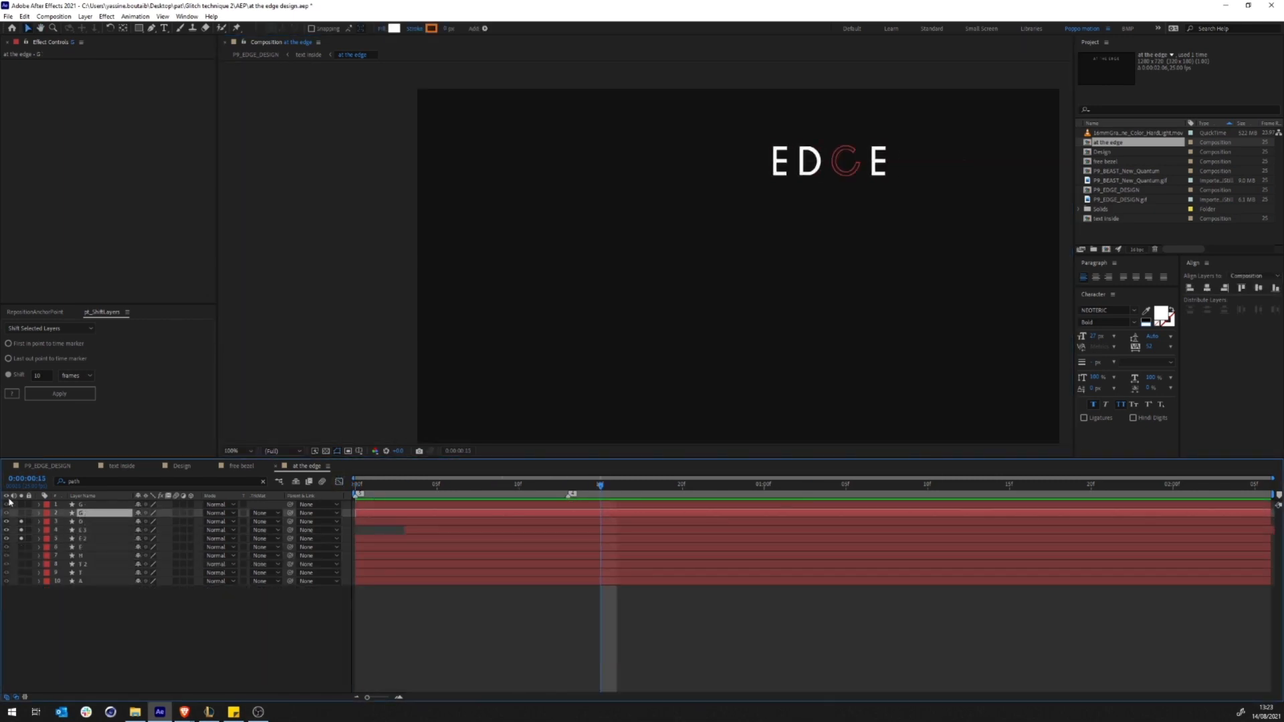
click(17, 513)
drag(22, 513, 21, 505)
Step: Delay the G's main layer by 3 frames and its crossbar layer by 2 frames
click(93, 505)
click(80, 513)
key(u)
drag(600, 486, 532, 496)
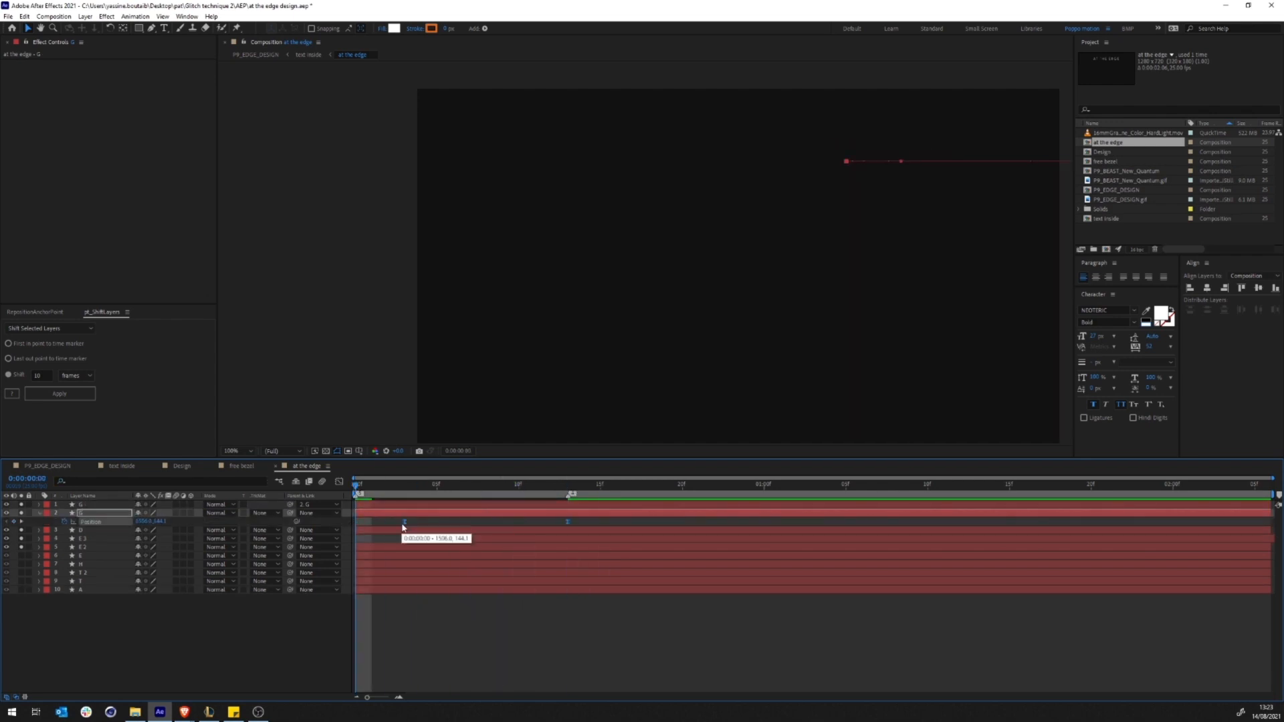
drag(403, 528, 356, 528)
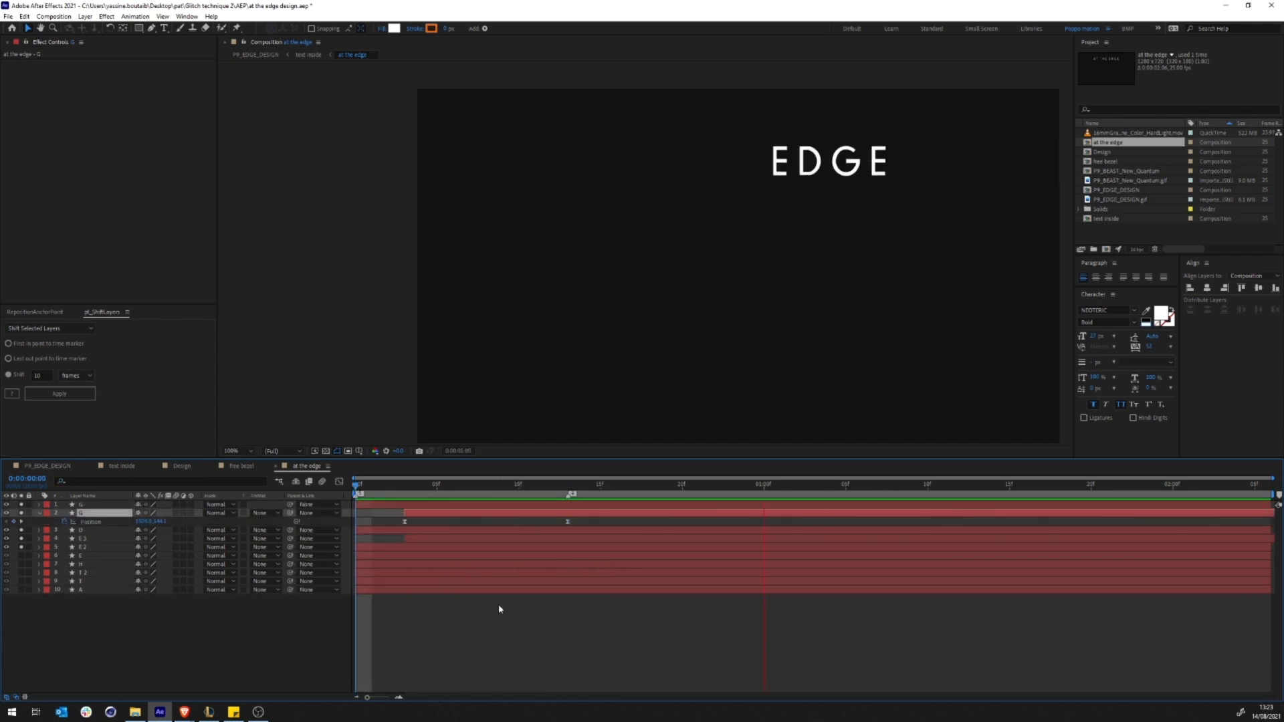
key(Home)
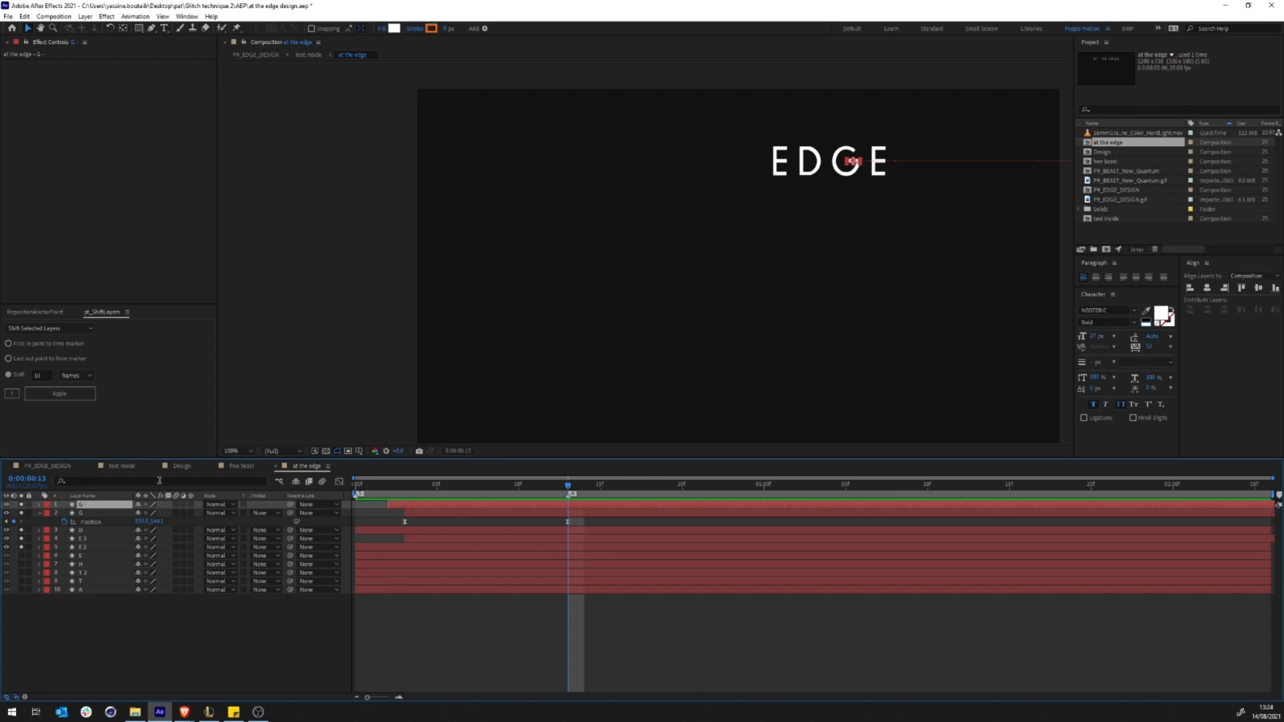
Step: Add a Path keyframe to the G's crossbar at frame 13 and stretch it into a long bar at frame 2
click(159, 481)
text(path)
click(81, 539)
click(389, 487)
drag(990, 224, 630, 254)
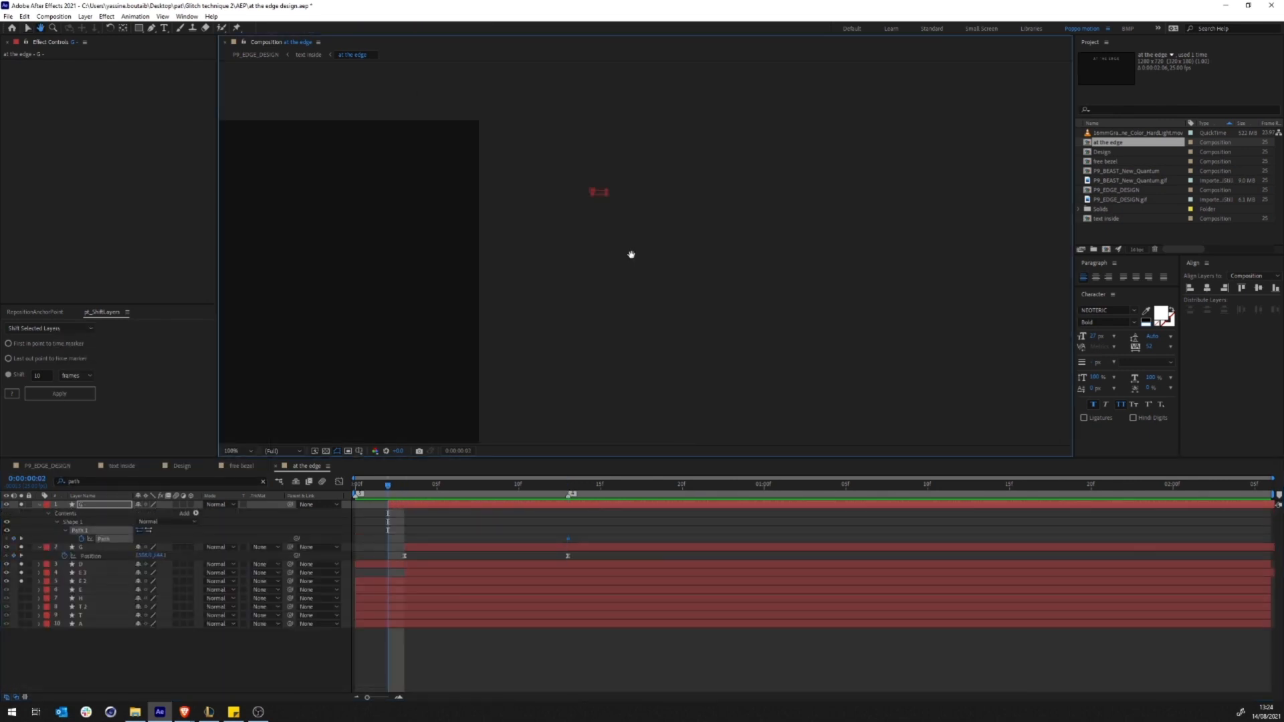
scroll(592, 191, up, 3)
Step: Reshape the crossbar Path's eased speed curve and preview the EDGE letters
key(shift+F3)
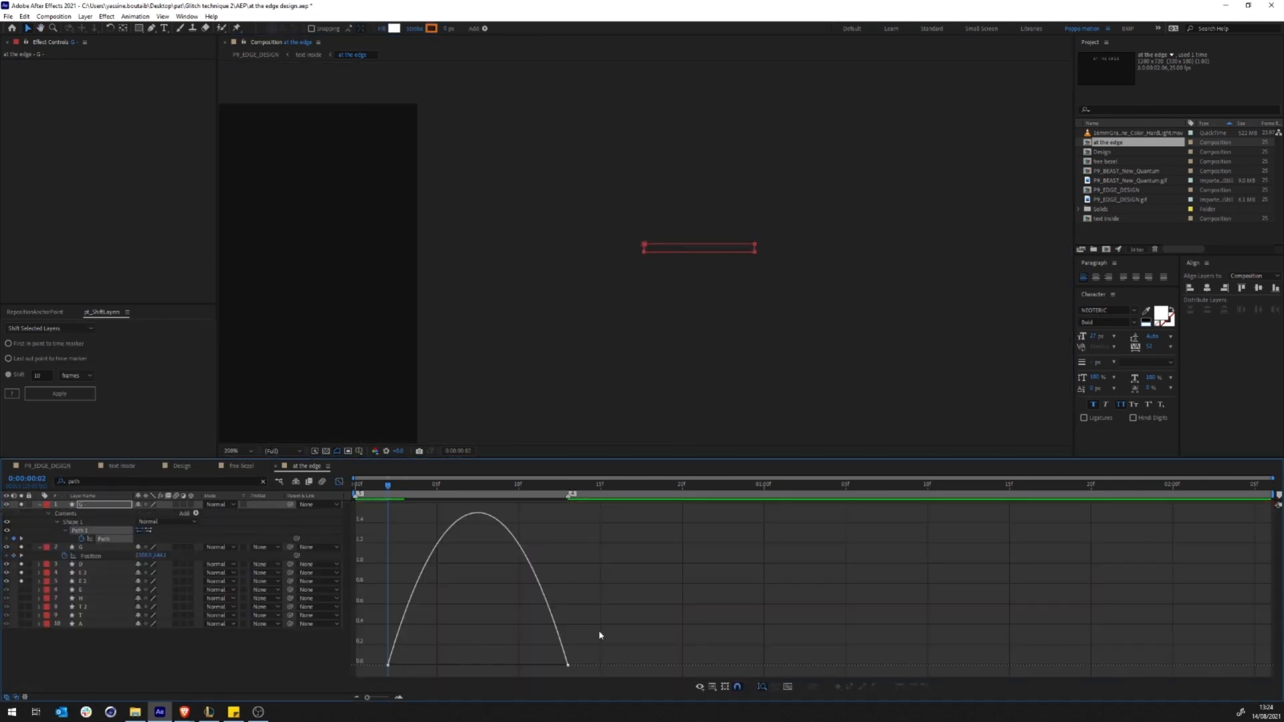
drag(600, 633, 521, 656)
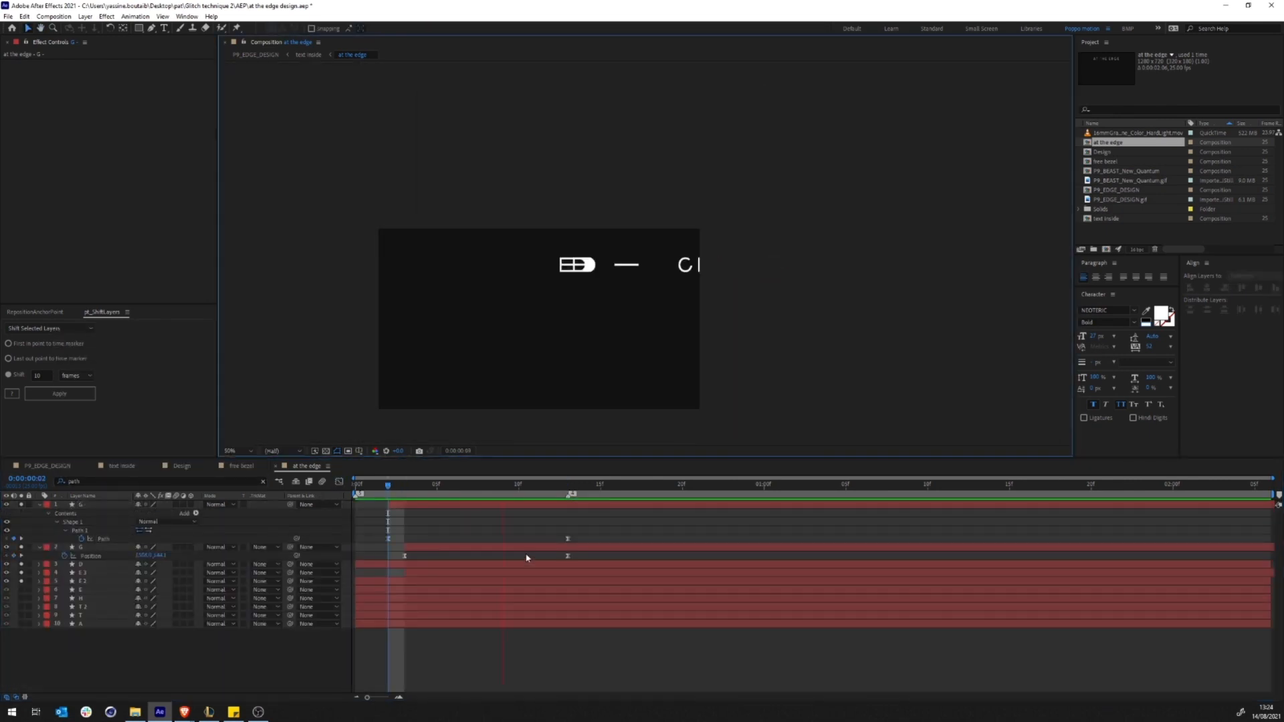
click(477, 493)
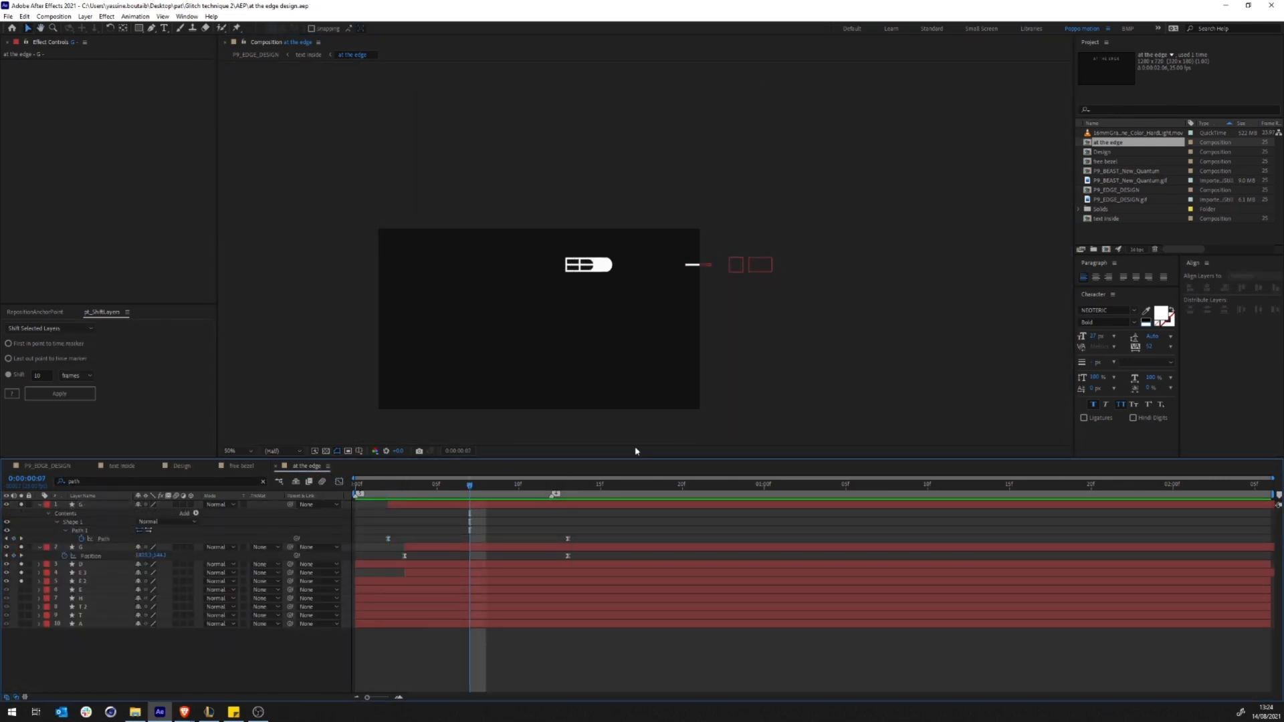
Step: Solo the E of THE and add a Path keyframe to it at frame 10
drag(590, 485, 569, 486)
click(263, 481)
click(85, 539)
click(85, 547)
scroll(501, 267, up, 2)
click(21, 547)
click(555, 491)
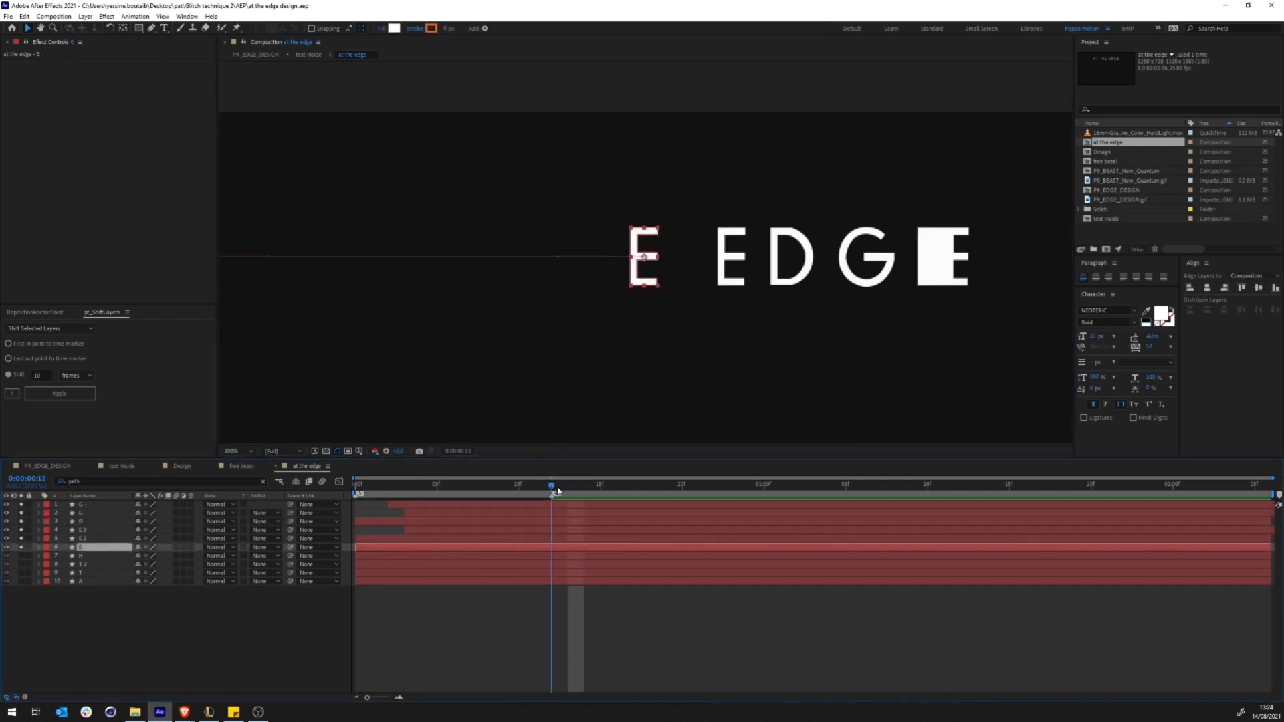
click(516, 489)
click(133, 482)
text(path)
click(81, 581)
Step: Reshape the Path of the E in THE at frame 0
click(356, 486)
scroll(456, 325, down, 2)
drag(472, 273, 642, 275)
scroll(642, 274, up, 2)
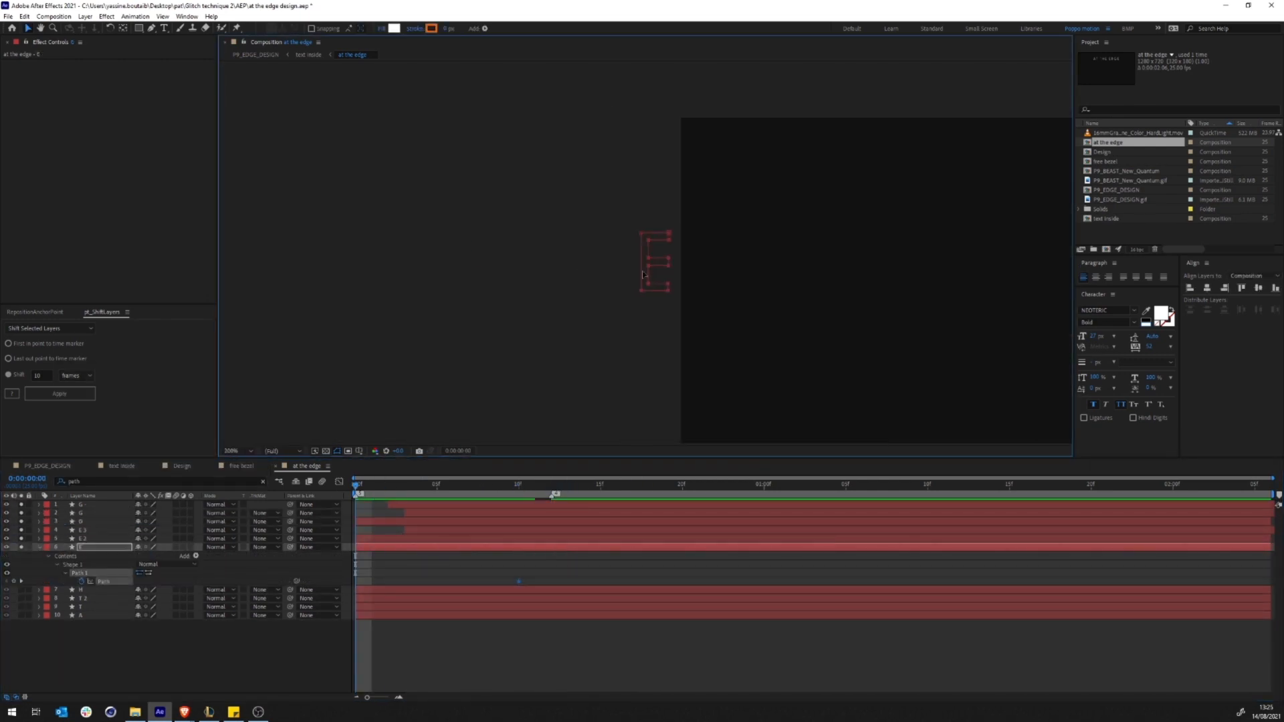
Step: Apply Easy Ease to the E's Path keyframes and shift the speed peak close to frame 10
click(104, 582)
key(F9)
click(339, 481)
drag(410, 664, 436, 665)
drag(464, 665, 505, 665)
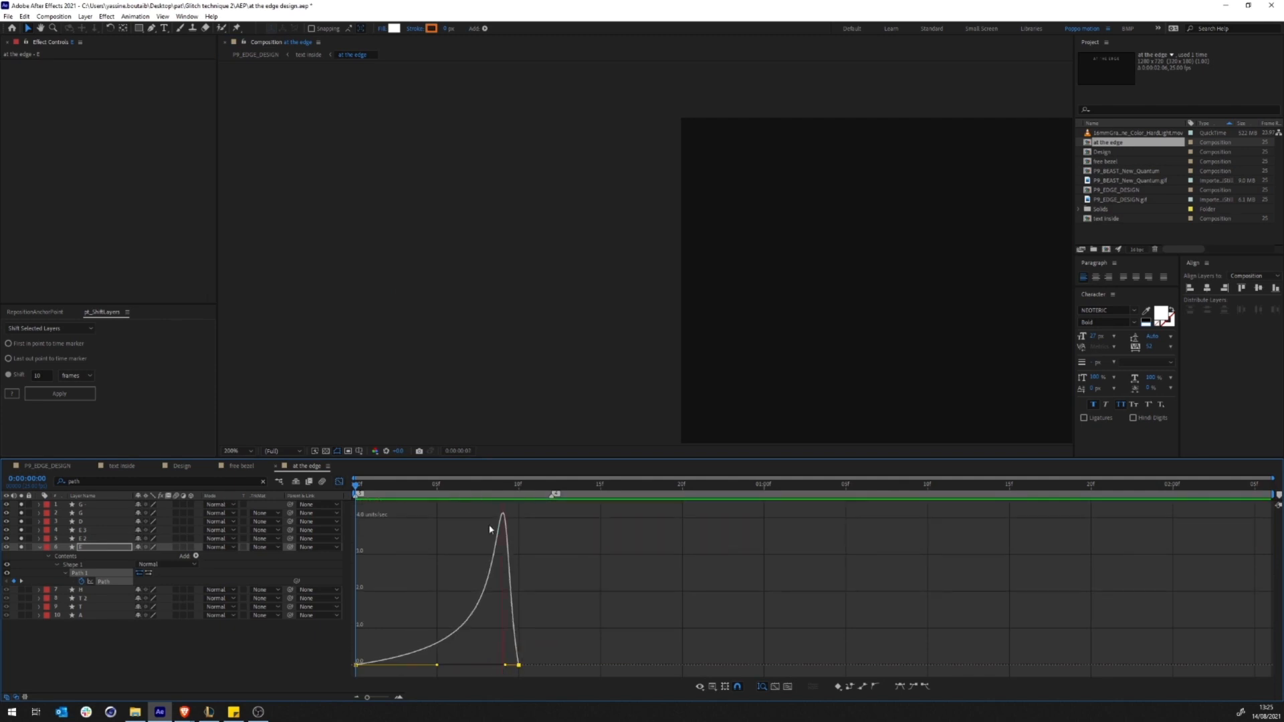
Step: Steepen the end of the E's Path speed curve at frame 10 and preview from the beginning
click(568, 486)
scroll(646, 267, down, 1)
drag(736, 287, 464, 265)
click(522, 490)
drag(505, 664, 513, 664)
key(Home)
key(space)
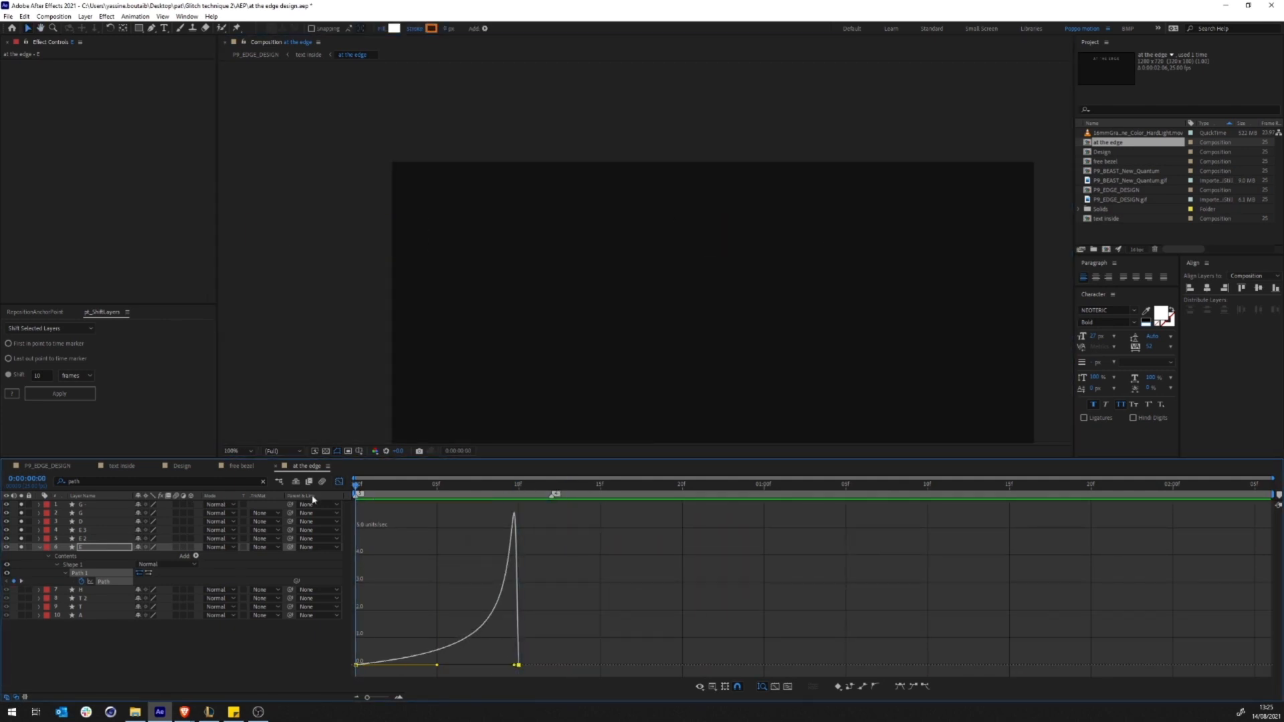
key(shift+F3)
Step: Keyframe the Path of the H in THE, delay its Path and Position animation to start at frame 2, and preview
click(93, 591)
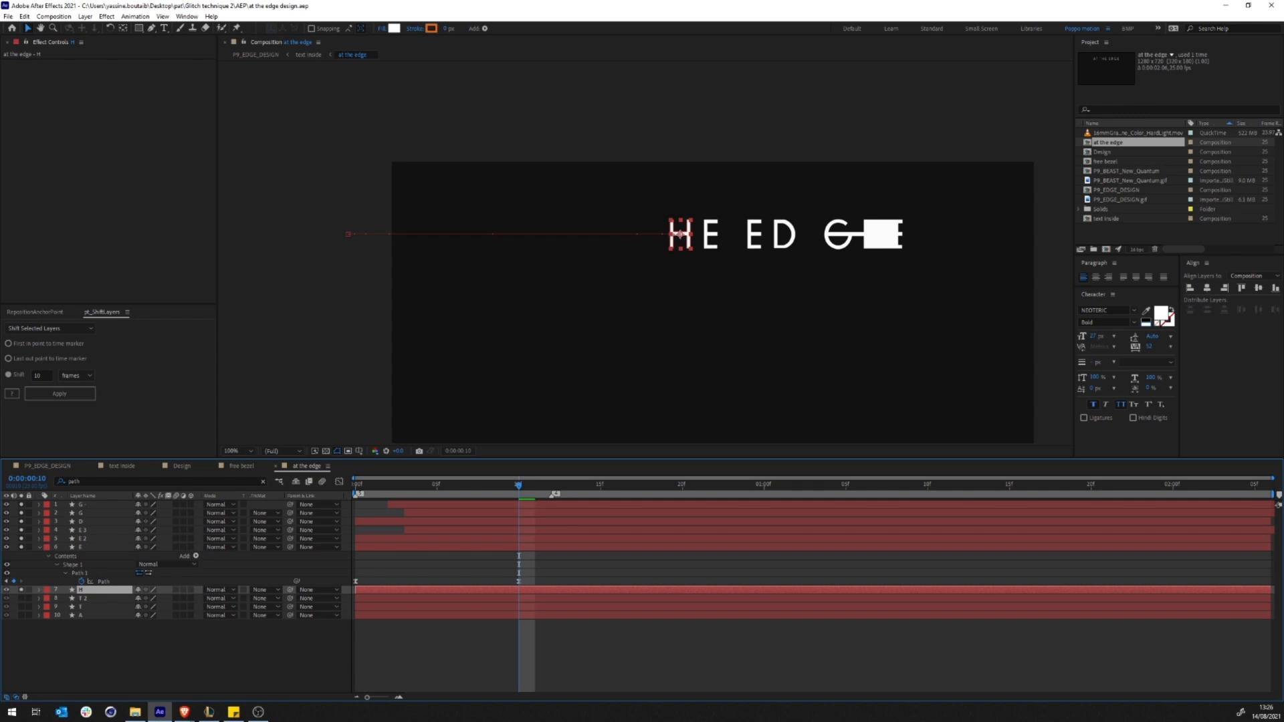
key(u)
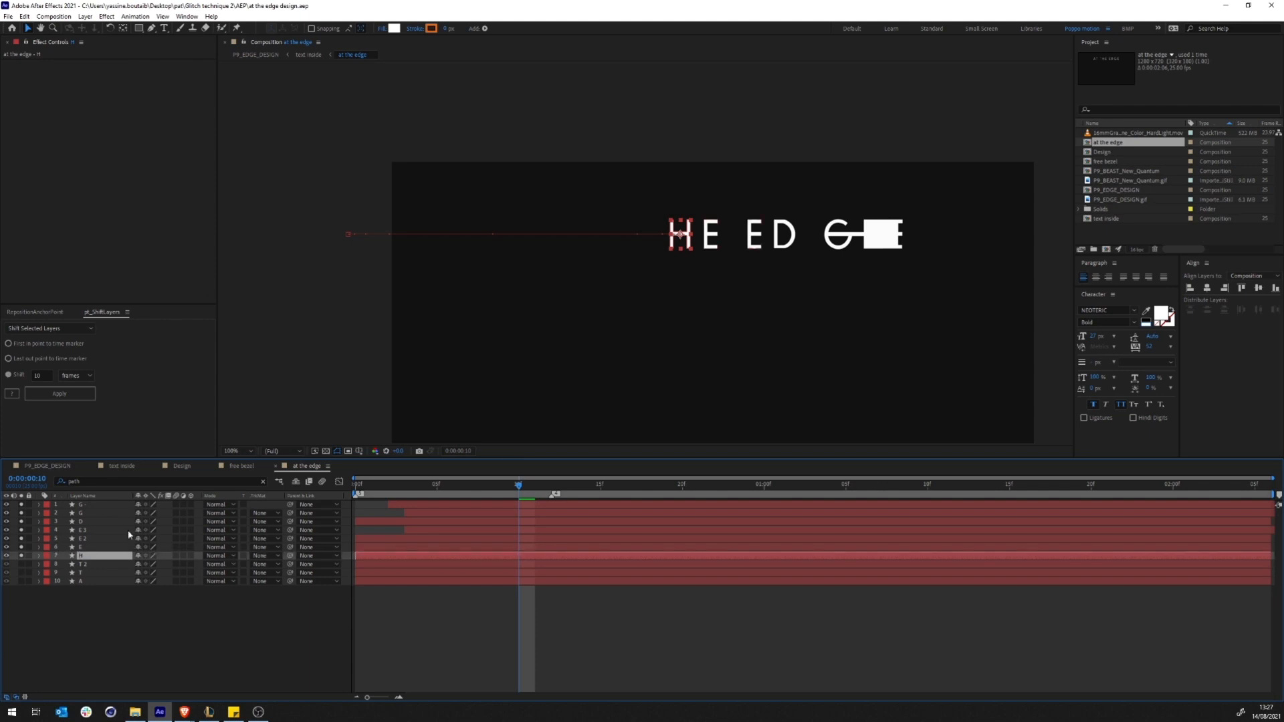
click(101, 480)
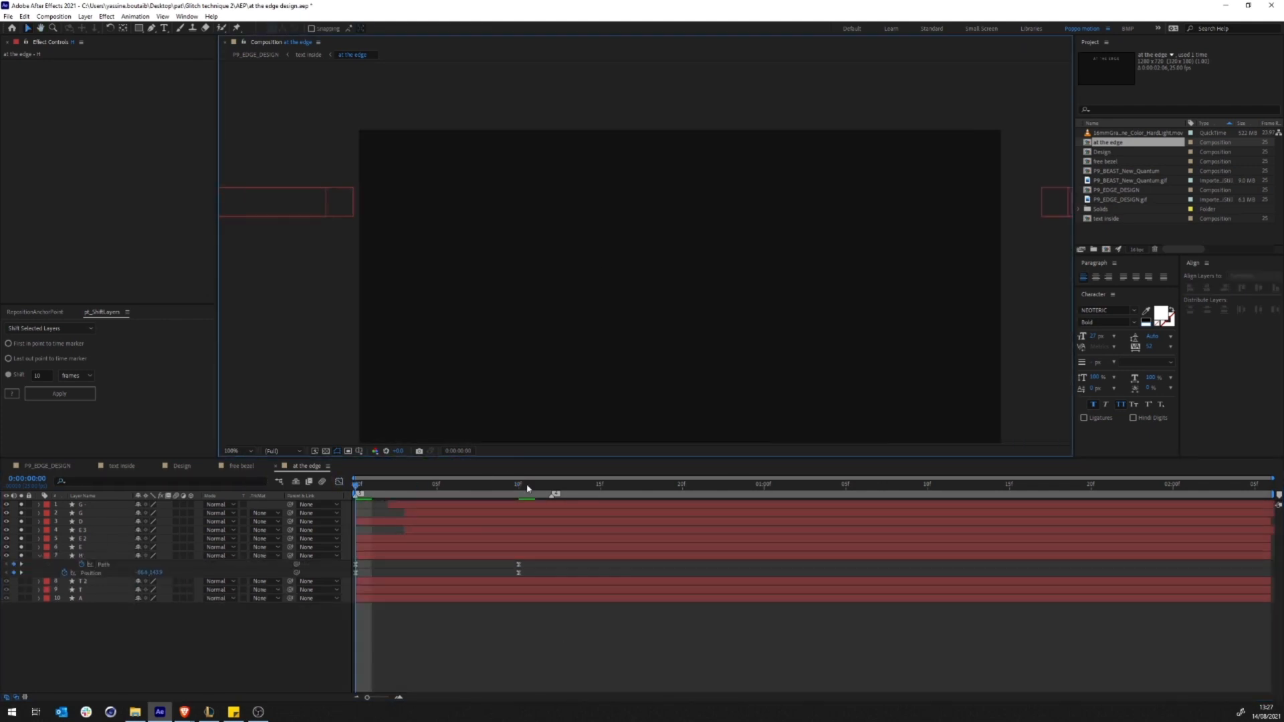
click(198, 619)
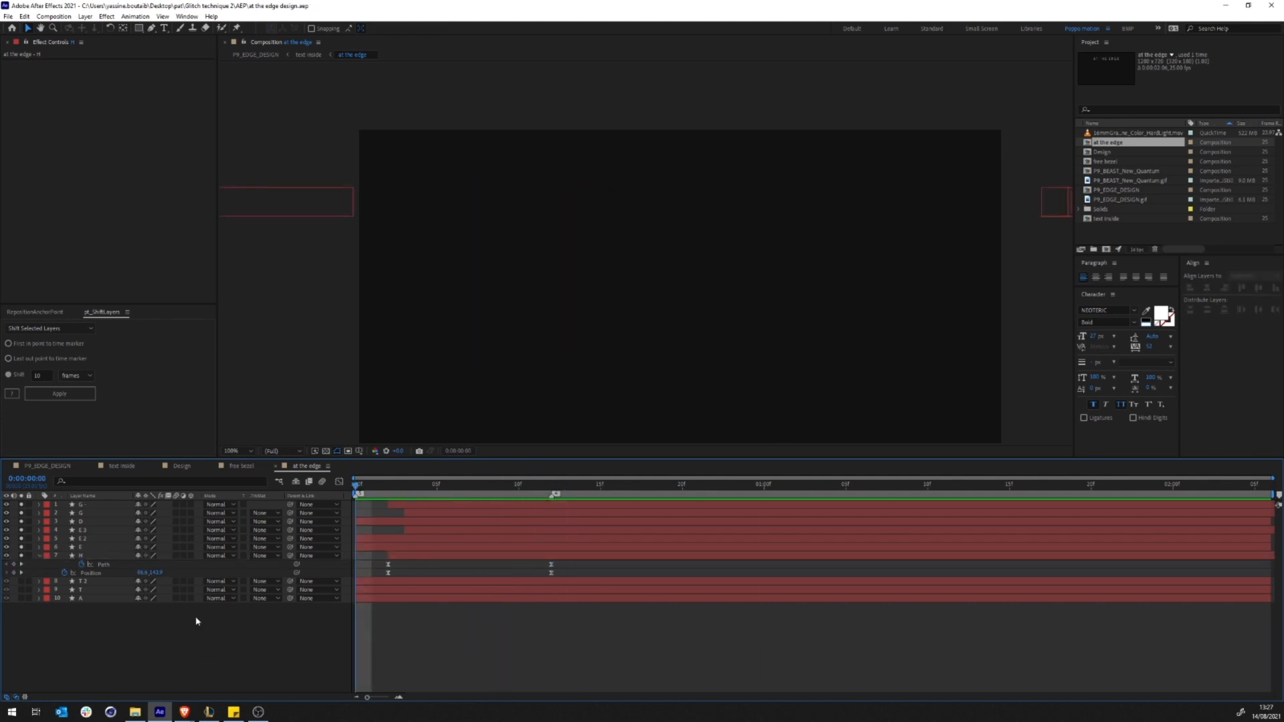
drag(572, 555, 557, 555)
key(space)
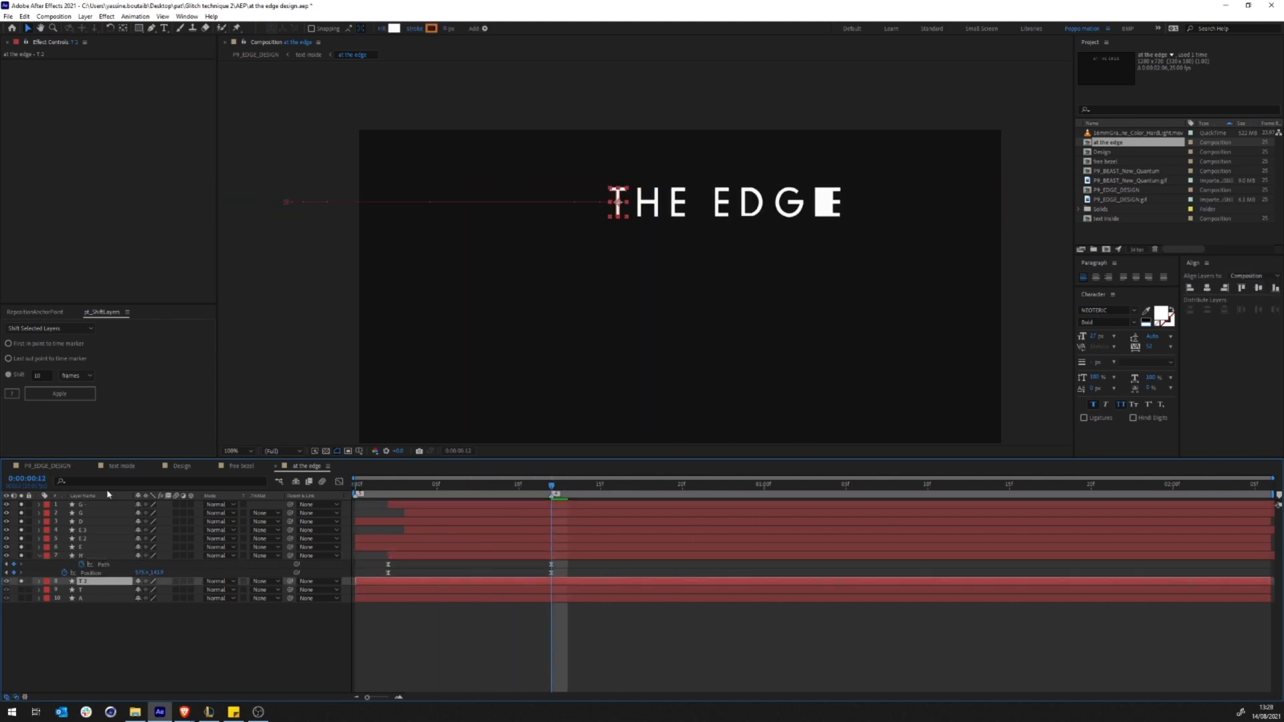
Step: Add a Path keyframe to the T of THE at frame 12
click(107, 482)
text(path)
click(82, 616)
Step: Stretch the T of THE into a wide block with a Path keyframe at frame 0
key(Home)
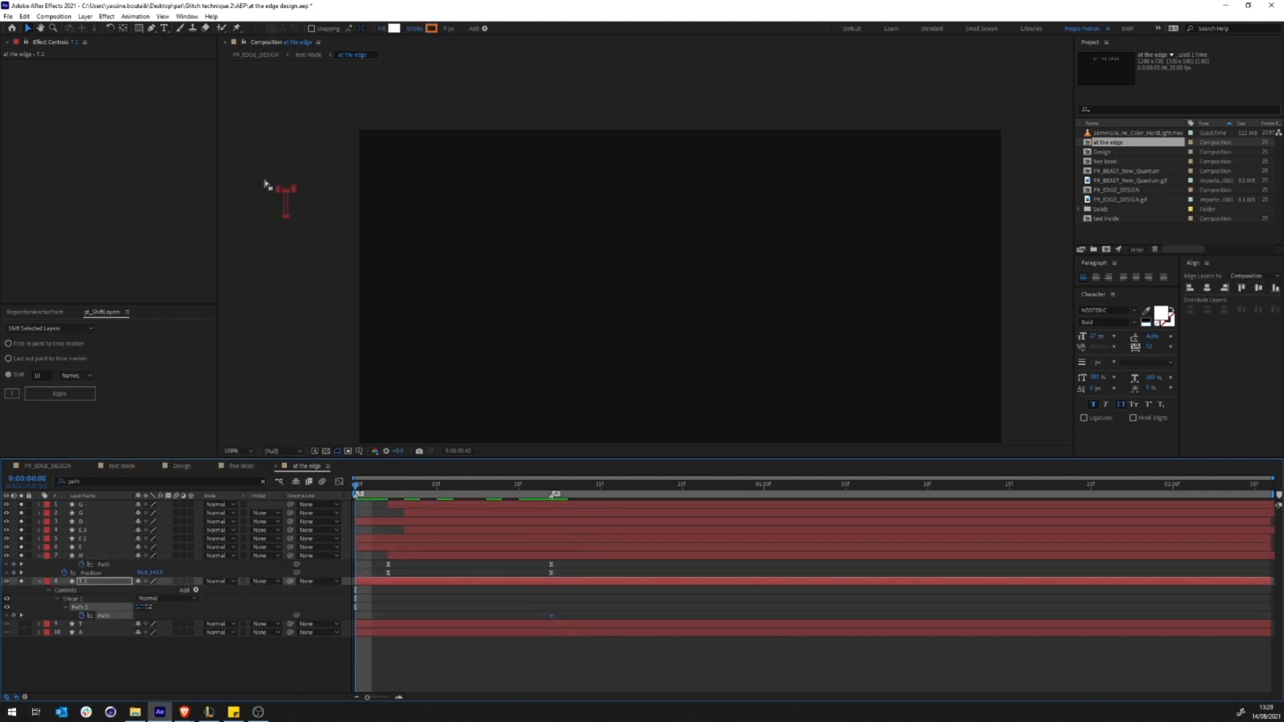
scroll(266, 187, up, 2)
drag(401, 374, 579, 235)
drag(582, 409, 264, 409)
drag(401, 347, 590, 334)
drag(584, 382, 564, 381)
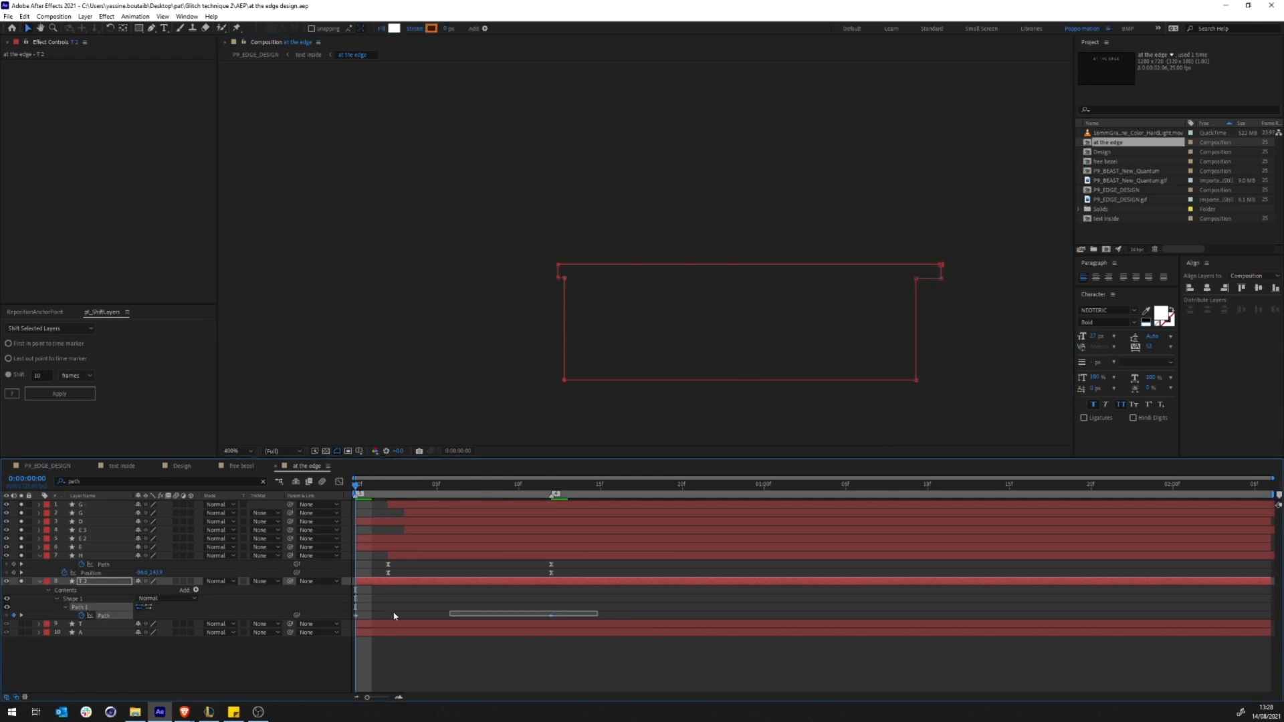
Step: Ease the Path keyframes of the T in THE and preview the motion
key(shift+F3)
click(339, 482)
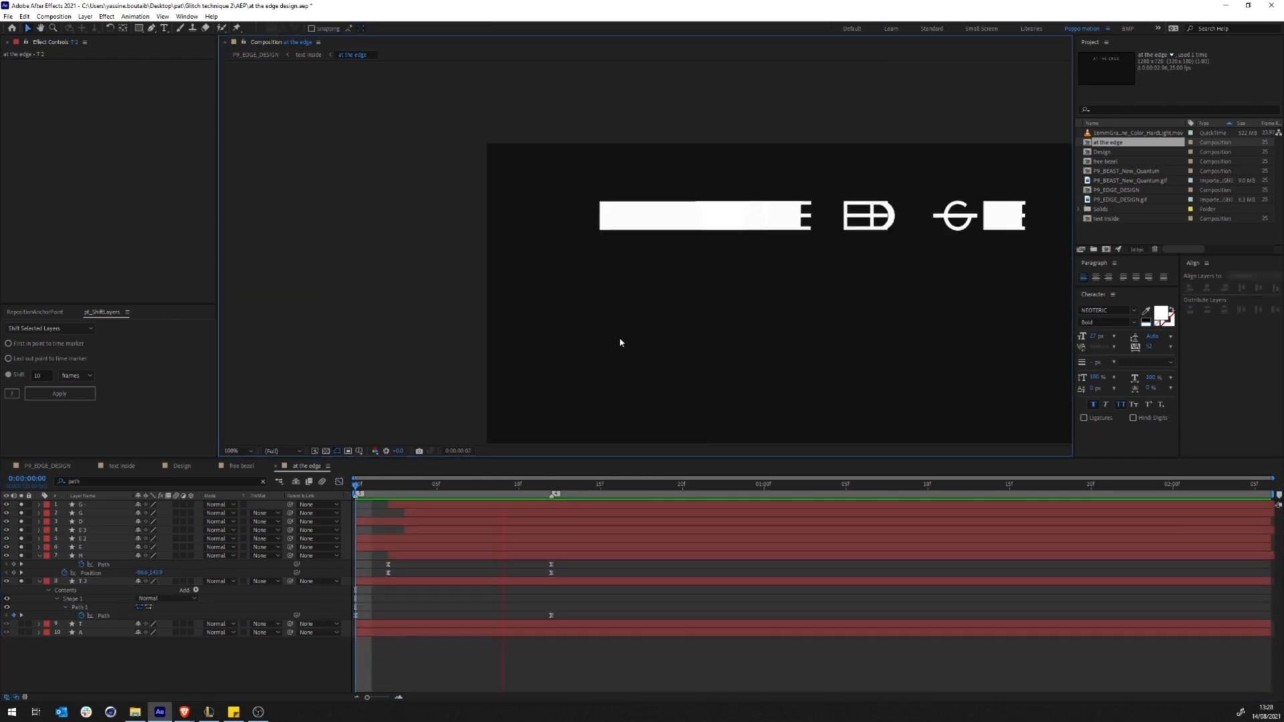
key(space)
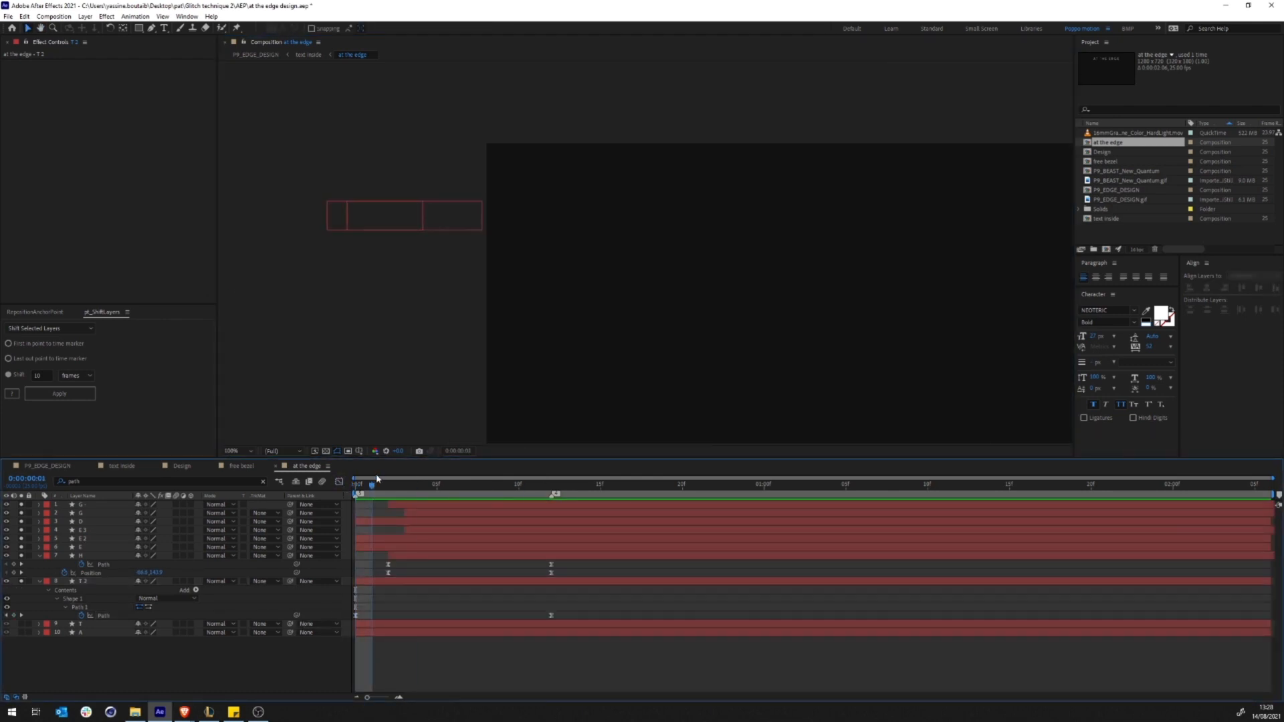
Step: Delay the layer of the T in THE by one frame and preview the lettering
drag(375, 483, 486, 484)
drag(551, 565, 533, 566)
click(414, 580)
key(Home)
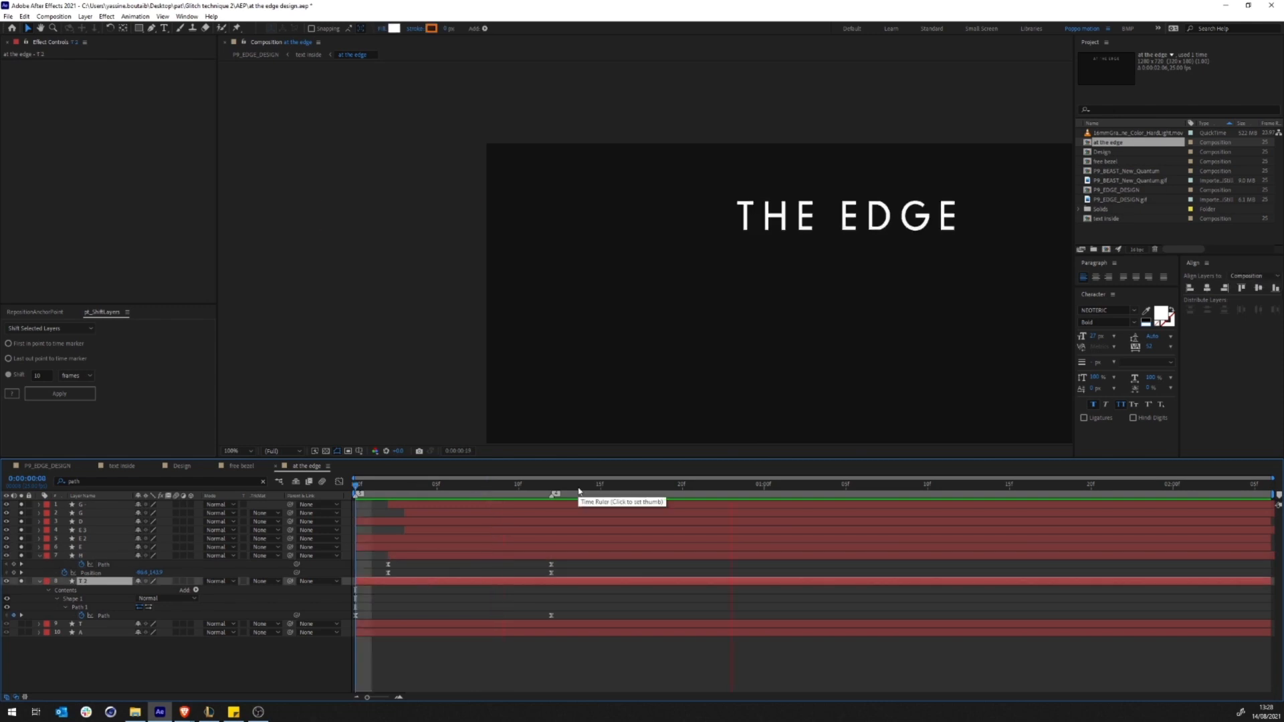
key(space)
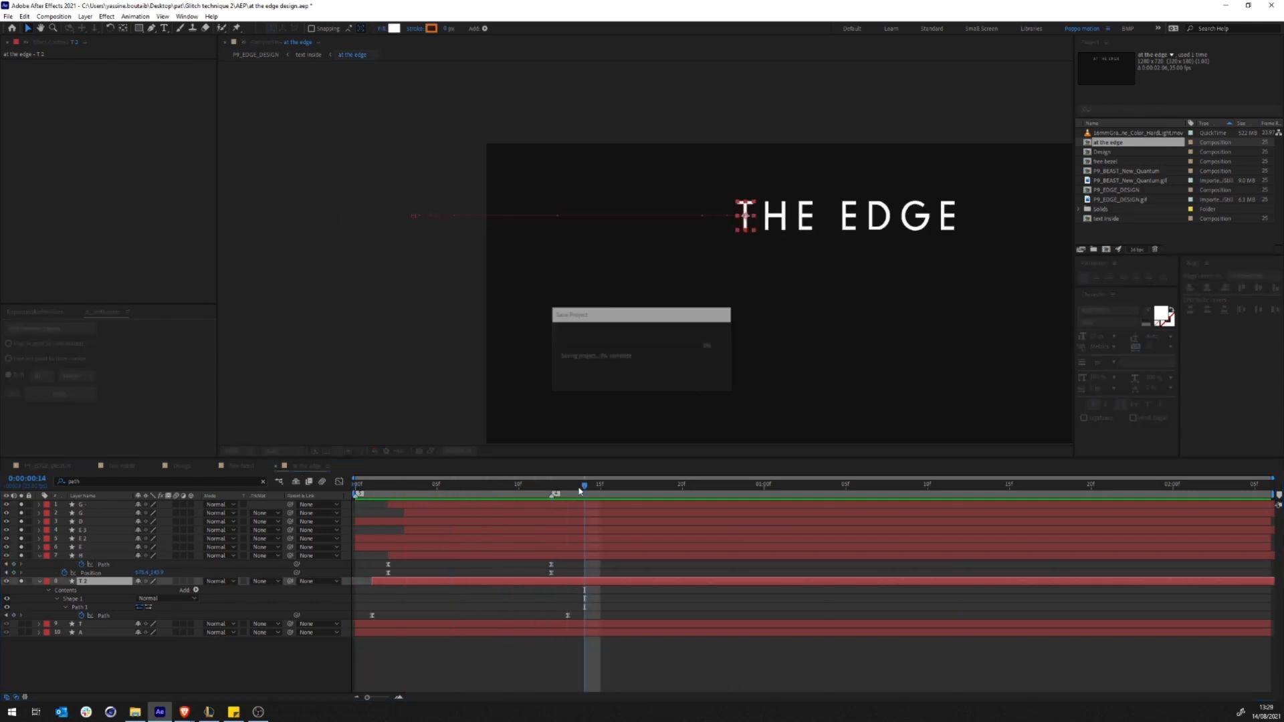
key(space)
Step: Keyframe the Path of the T in AT at frame 12 and stretch it into a wide block at frame 0
click(76, 625)
key(ctrl+f)
text(path)
drag(537, 490, 355, 490)
click(39, 581)
click(39, 556)
click(82, 607)
scroll(402, 224, up, 2)
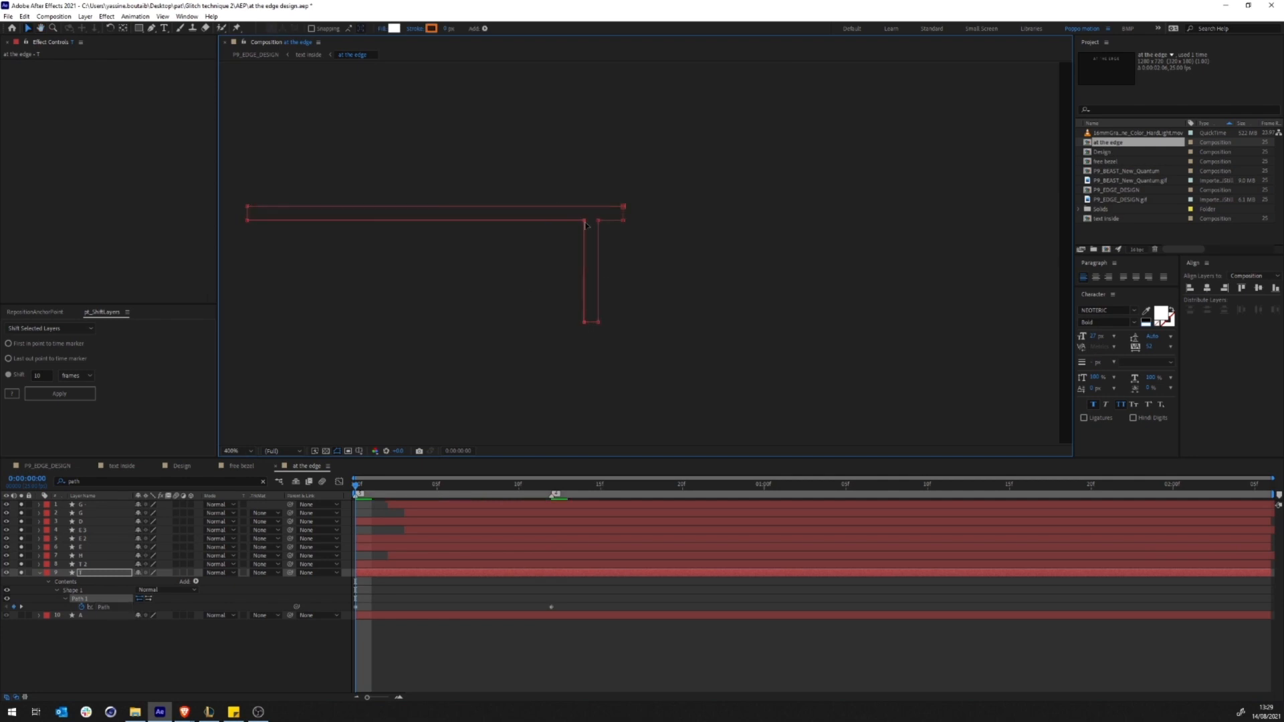
drag(584, 221, 412, 221)
Step: Apply Easy Ease to the Path keyframes of the T in AT and shift the speed peak close to frame 12
drag(570, 595, 186, 622)
key(F9)
click(339, 481)
drag(453, 664, 547, 664)
drag(355, 490, 616, 490)
scroll(607, 327, down, 2)
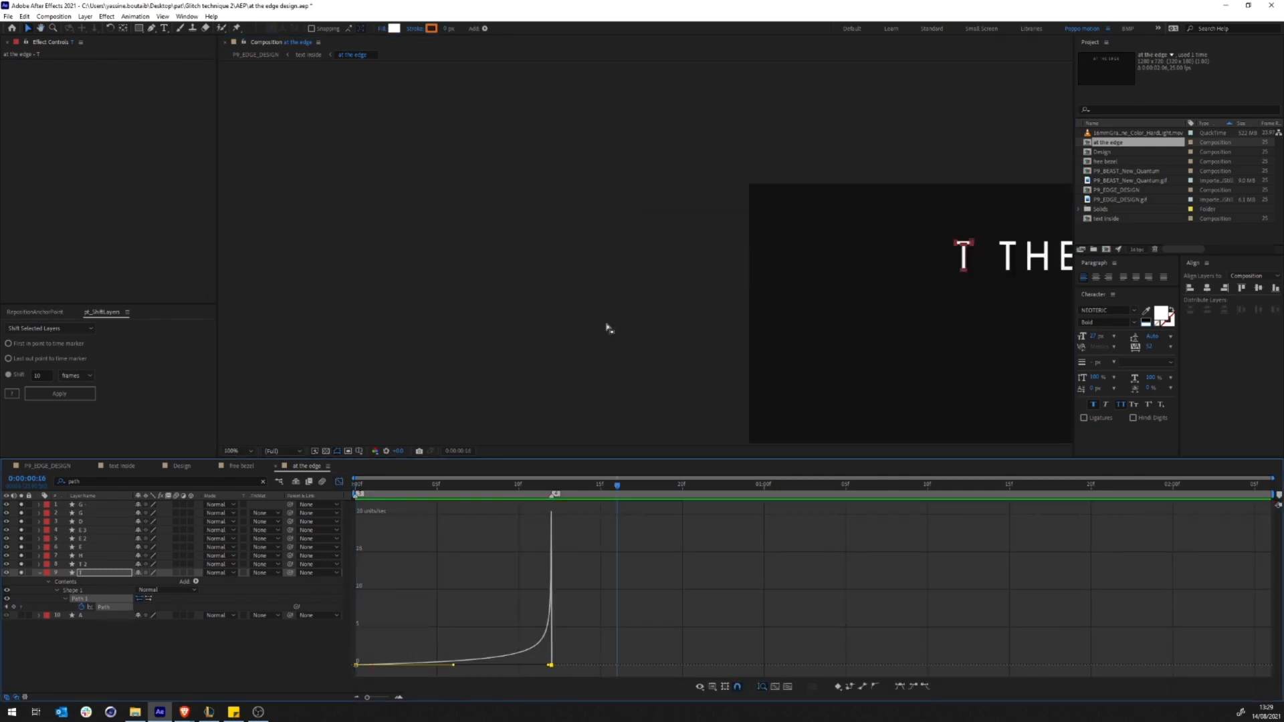
click(339, 481)
Step: Preview the letter animation and save the project
scroll(769, 341, down, 1)
key(space)
key(ctrl+s)
Step: Add Path keyframes to both shapes of the A in AT at frame 10
click(80, 615)
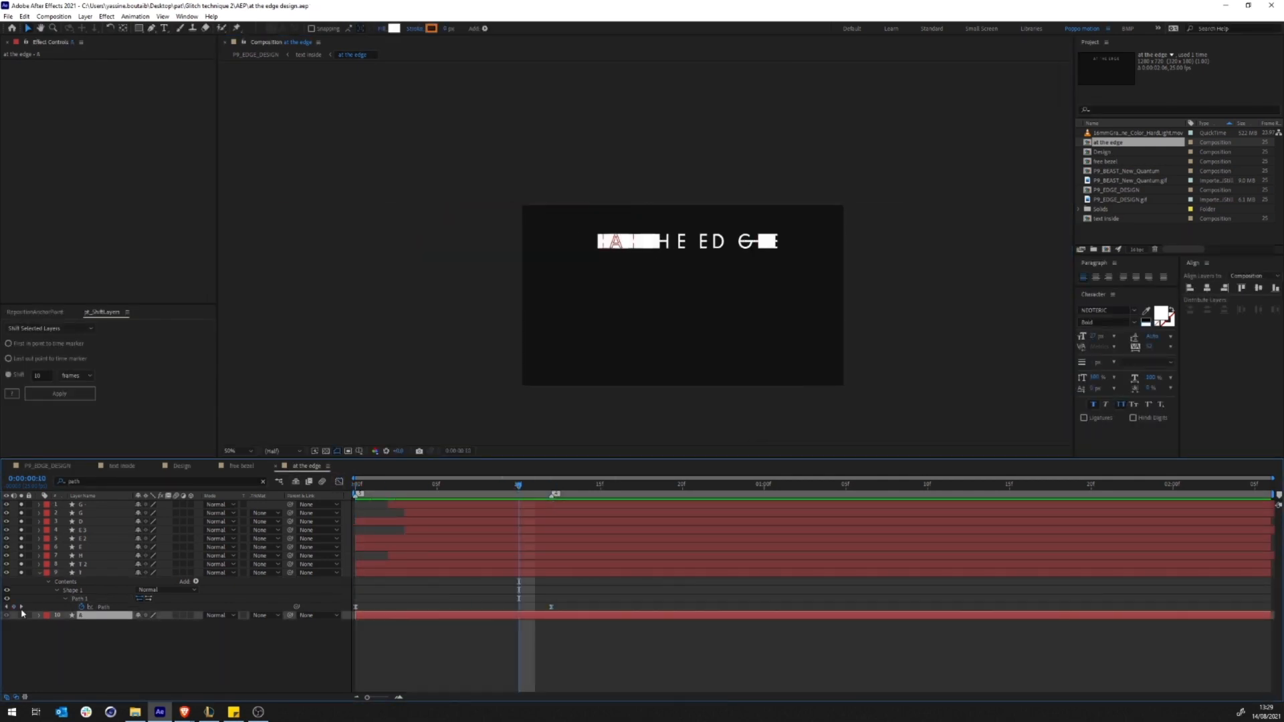
click(81, 650)
click(82, 676)
Step: Stretch the outer and inner paths of the A into a wide shape at frame 0
drag(518, 486, 355, 486)
scroll(323, 235, up, 1)
drag(324, 235, 734, 288)
scroll(733, 288, up, 2)
click(672, 430)
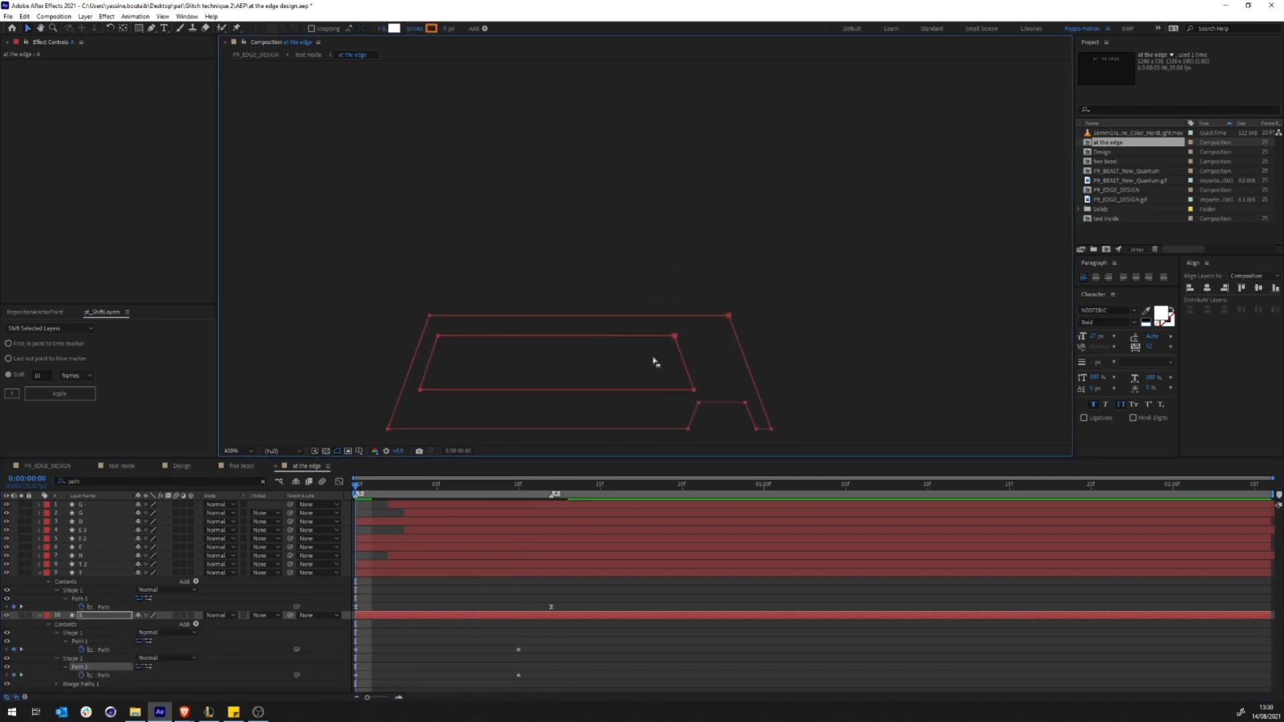
Step: Apply Easy Ease to both sets of Path keyframes on the A
drag(543, 642, 345, 680)
key(F9)
click(339, 482)
key(shift+F3)
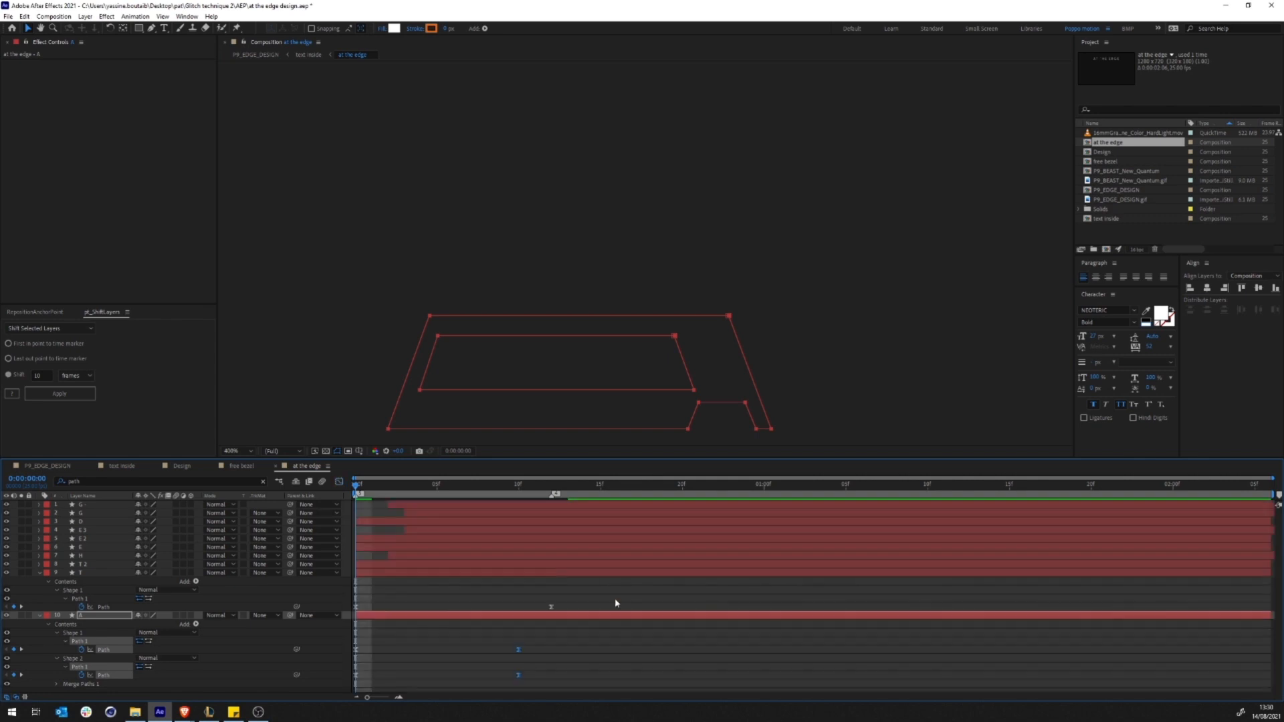
Step: Shift all letter layers except the A two frames earlier and extend their ends to the composition's end
scroll(680, 238, down, 4)
click(474, 573)
key(ctrl+a)
key(u)
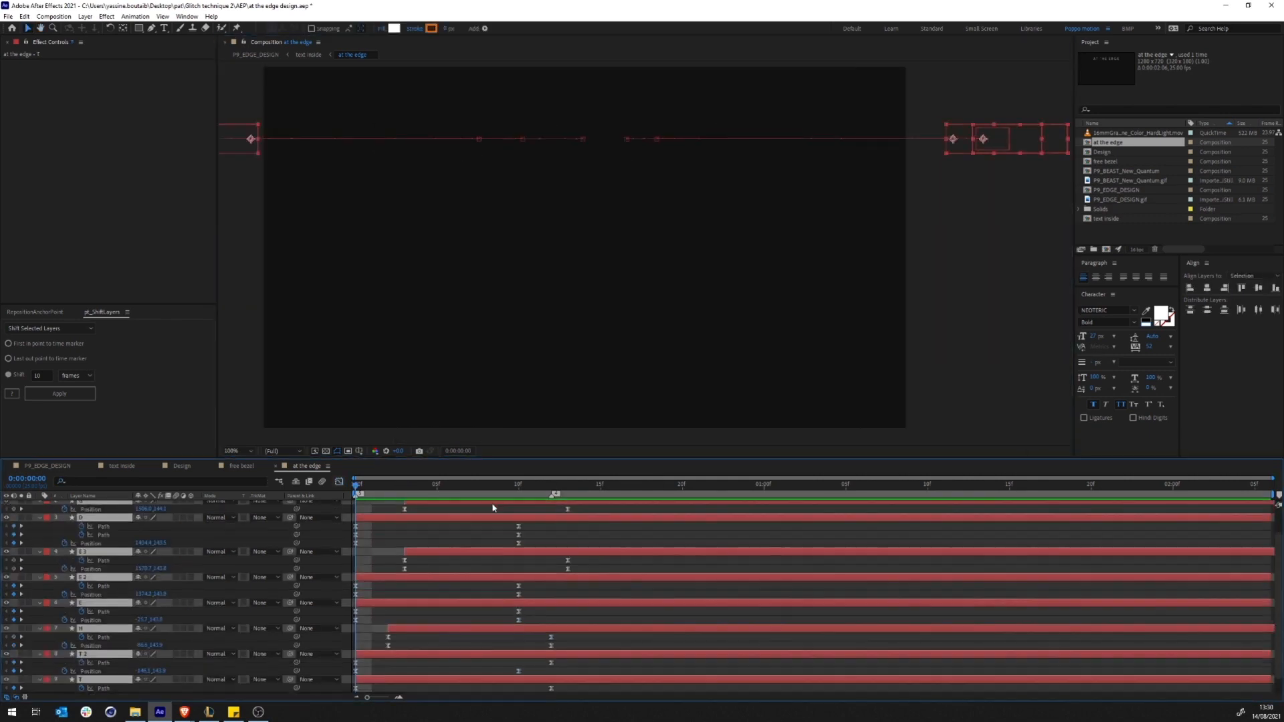
key(u)
click(519, 581)
key(ctrl+Down)
key(ctrl+a)
drag(474, 574, 441, 573)
drag(1238, 573, 1277, 573)
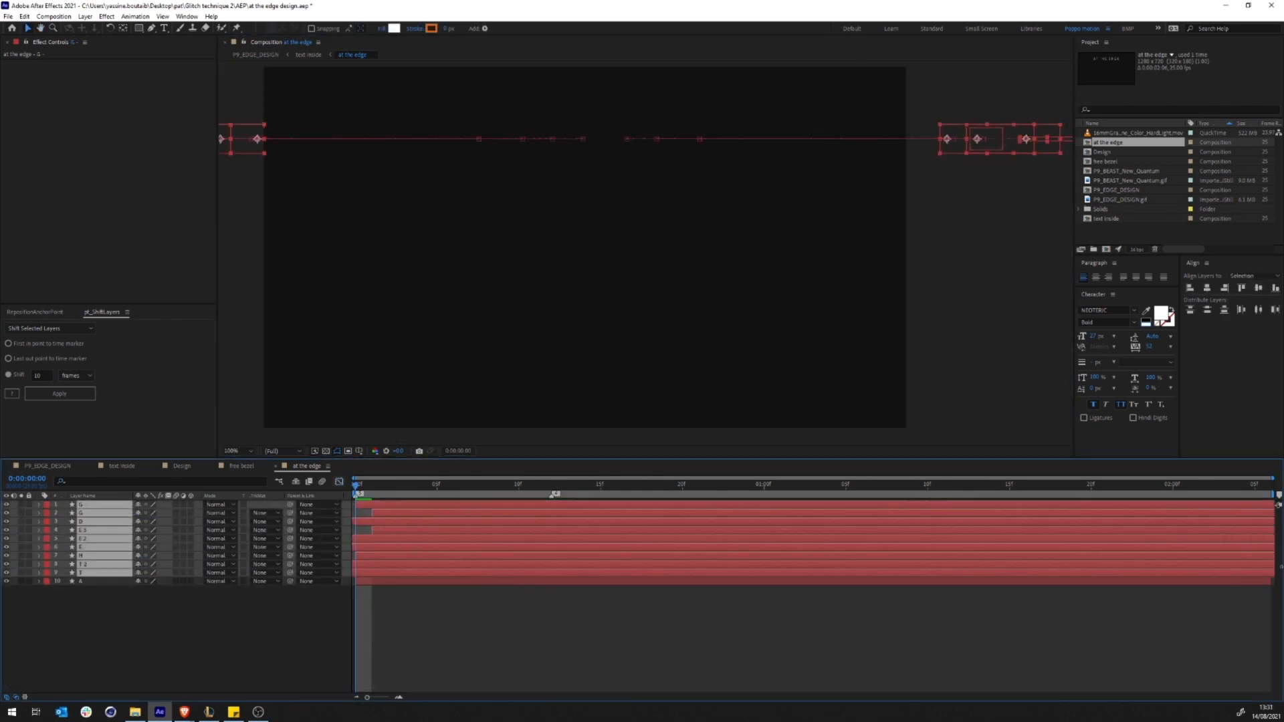
Step: Delay the A layer to start at frame 1 and preview from the beginning
drag(371, 487, 453, 488)
click(404, 582)
key(u)
drag(404, 583, 464, 572)
key(Home)
key(space)
Step: Retime the T of AT to run its Position from frame 0 to 8 and its Path from frame 0 to 10, and preview
click(485, 485)
click(463, 572)
key(u)
key(Home)
key(space)
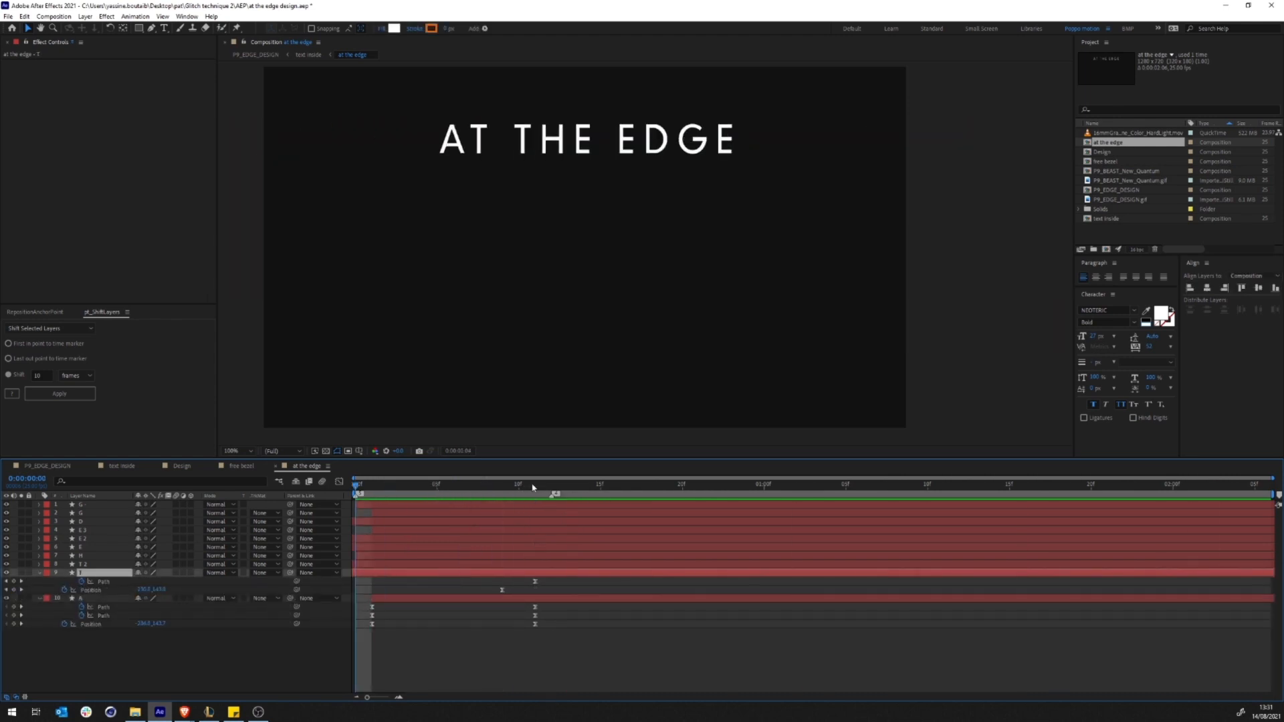
drag(532, 487, 486, 487)
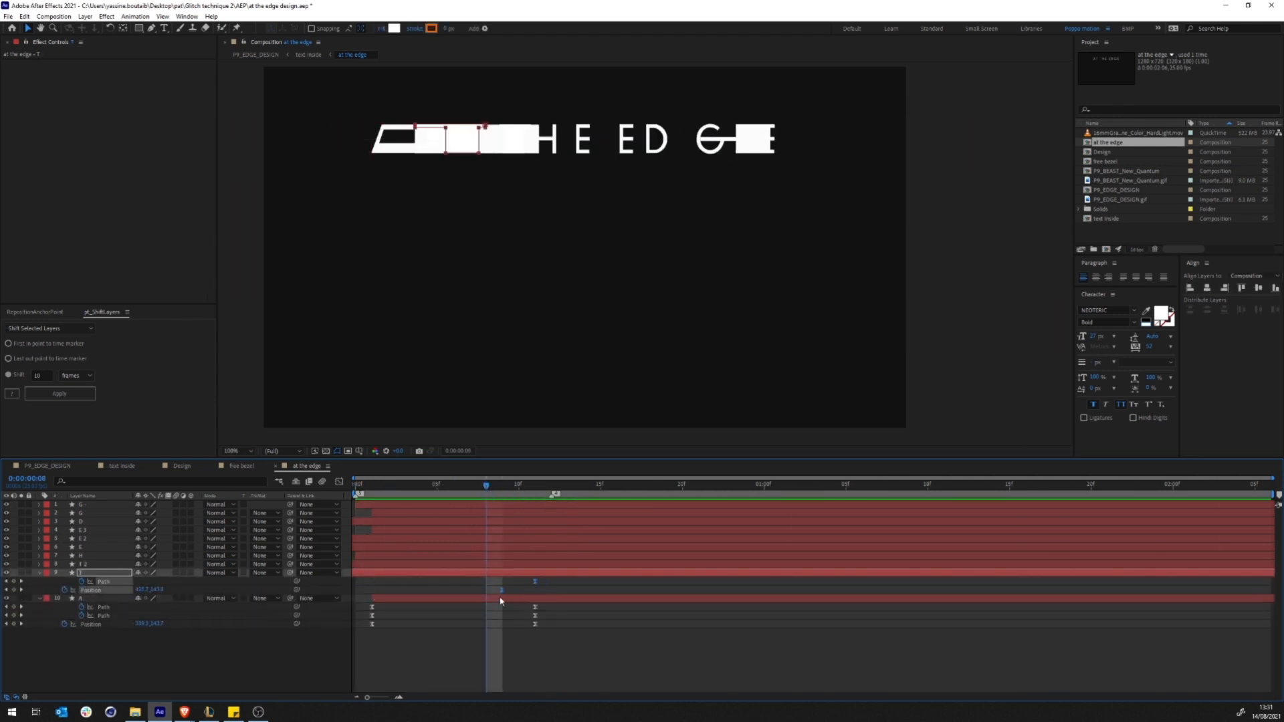
click(494, 655)
key(space)
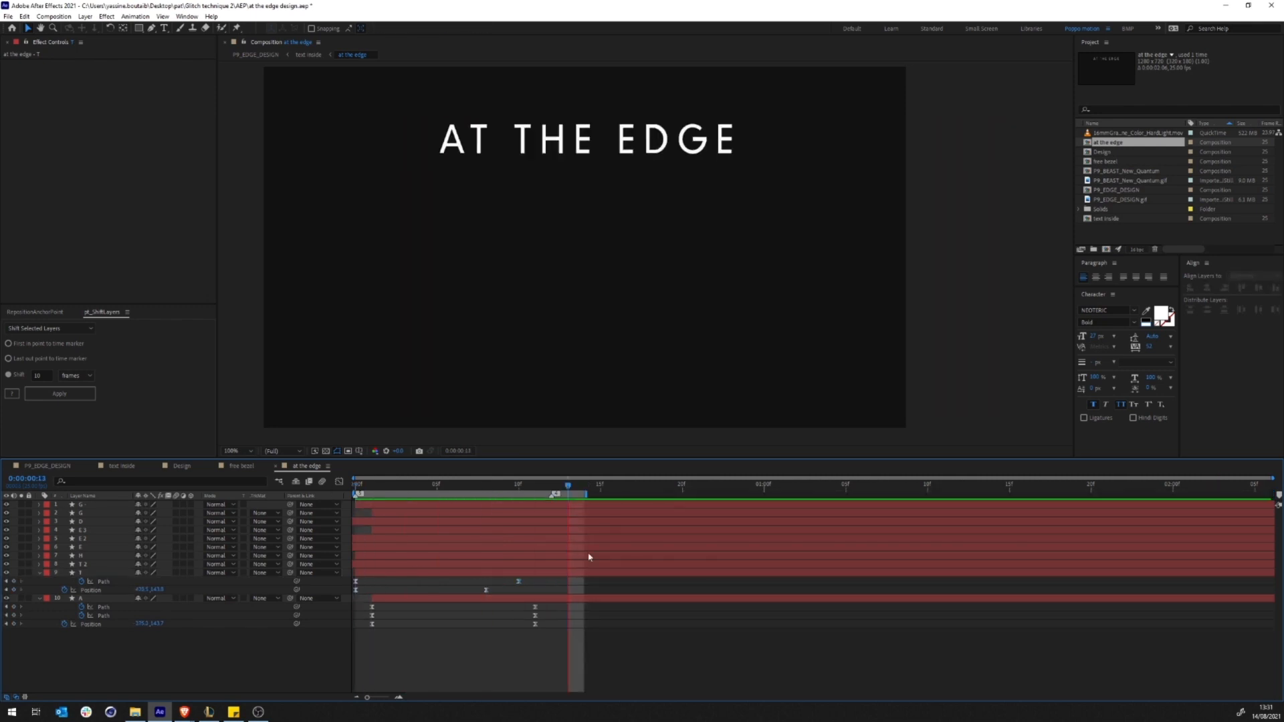
key(space)
Step: Retime the first E of EDGE so its Path and Position keyframes end between frames 0 and 7
click(444, 530)
click(442, 539)
key(Home)
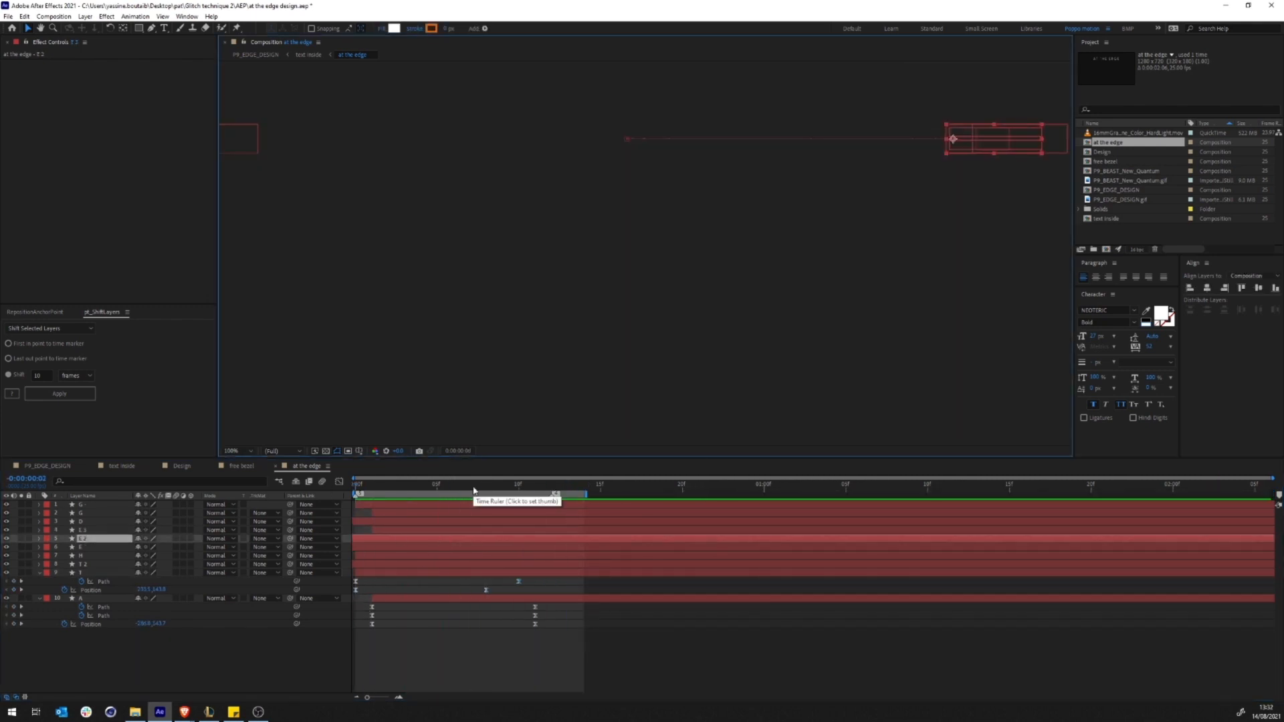
click(486, 487)
key(u)
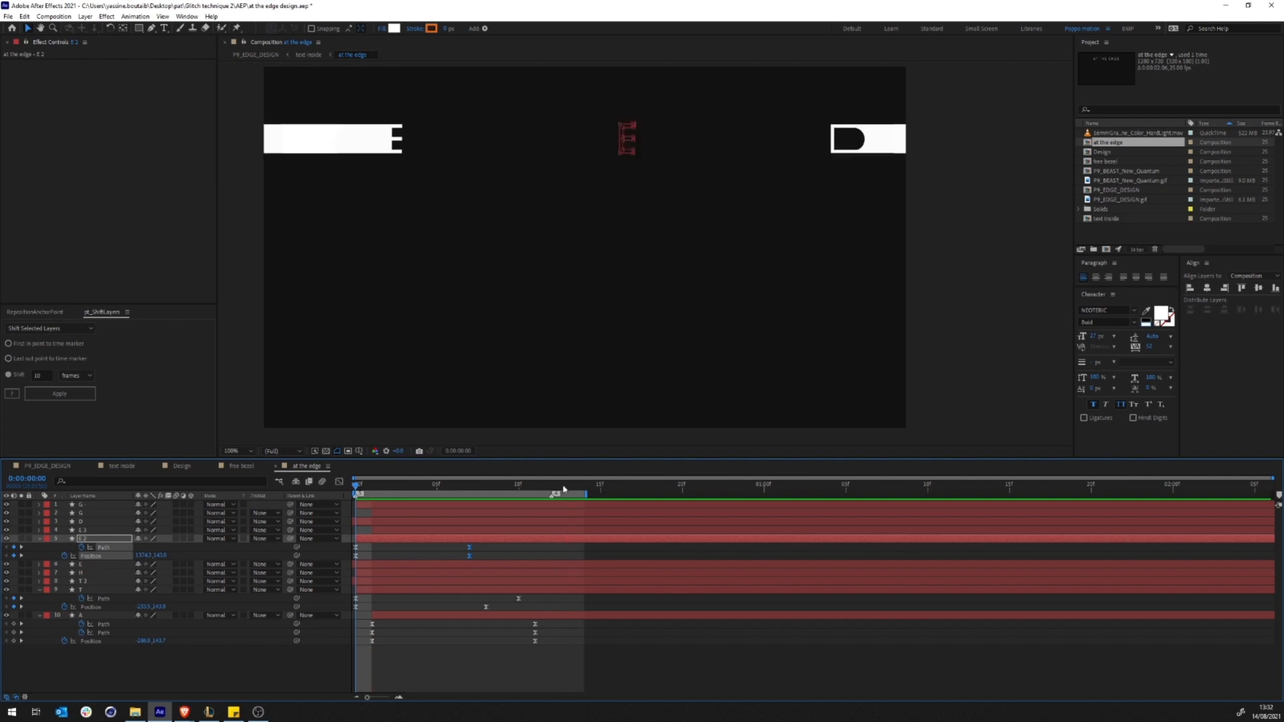
click(565, 488)
Step: Collapse the letter layers, save the project and preview the text inside composition from the beginning
click(39, 538)
click(39, 573)
click(39, 582)
click(309, 55)
key(Home)
key(ctrl+s)
key(space)
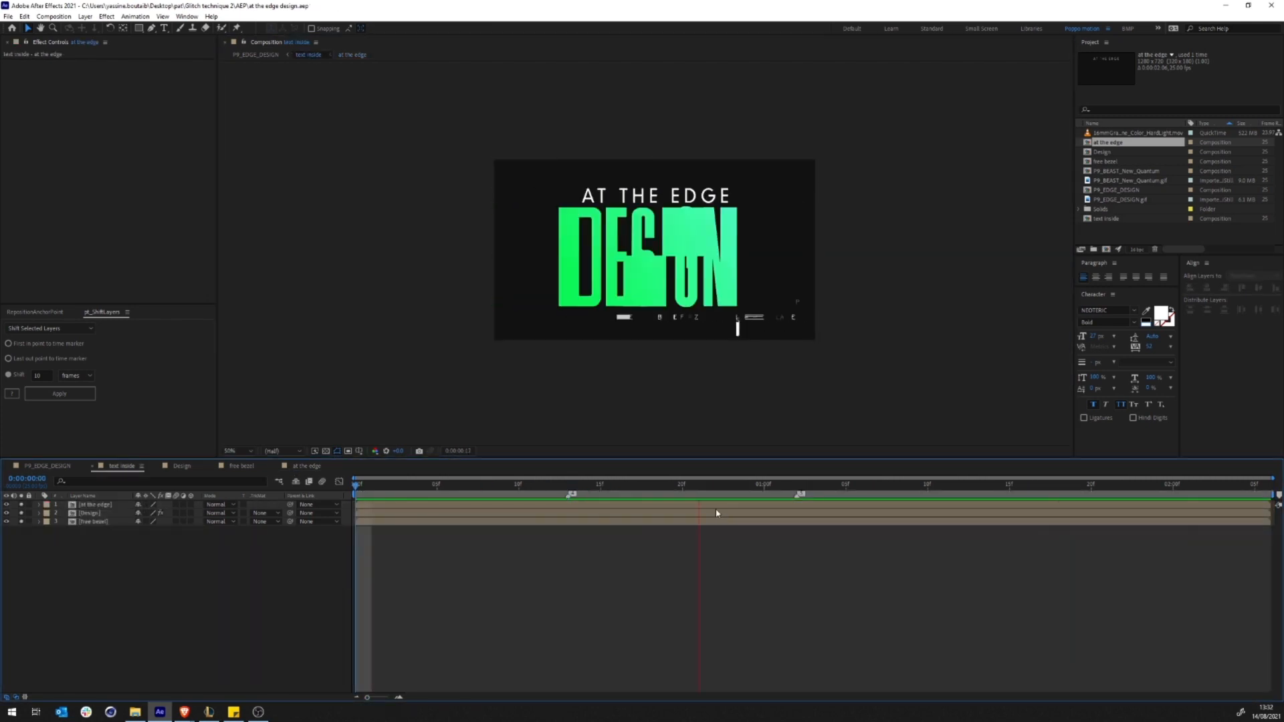
Step: Play the P9_EDGE_DESIGN composition, solo the reference GIF and inspect it around frame 6
click(258, 56)
drag(424, 487, 1189, 490)
key(space)
click(21, 539)
drag(428, 491, 453, 502)
click(209, 712)
click(681, 393)
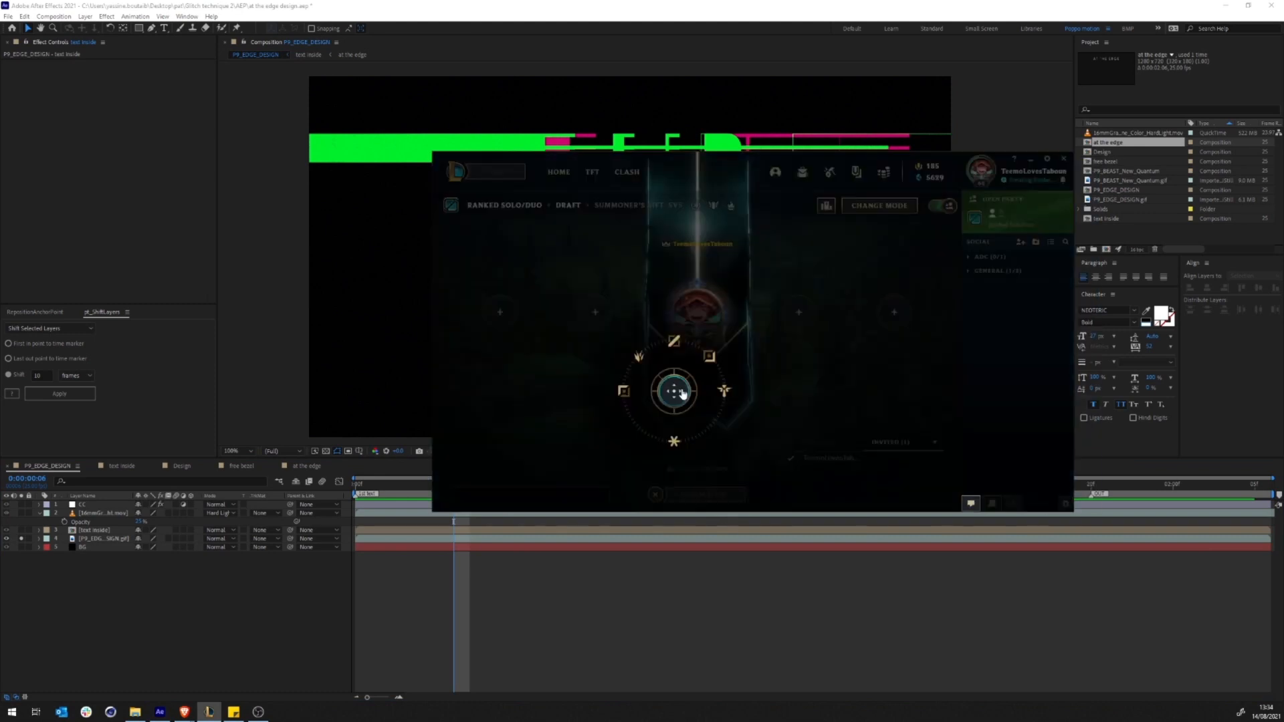
click(681, 393)
click(1031, 160)
Step: Review the reference GIF from frame 13 onward and save the project
mouse_move(562, 492)
mouse_down()
mouse_move(492, 496)
mouse_move(573, 502)
mouse_up()
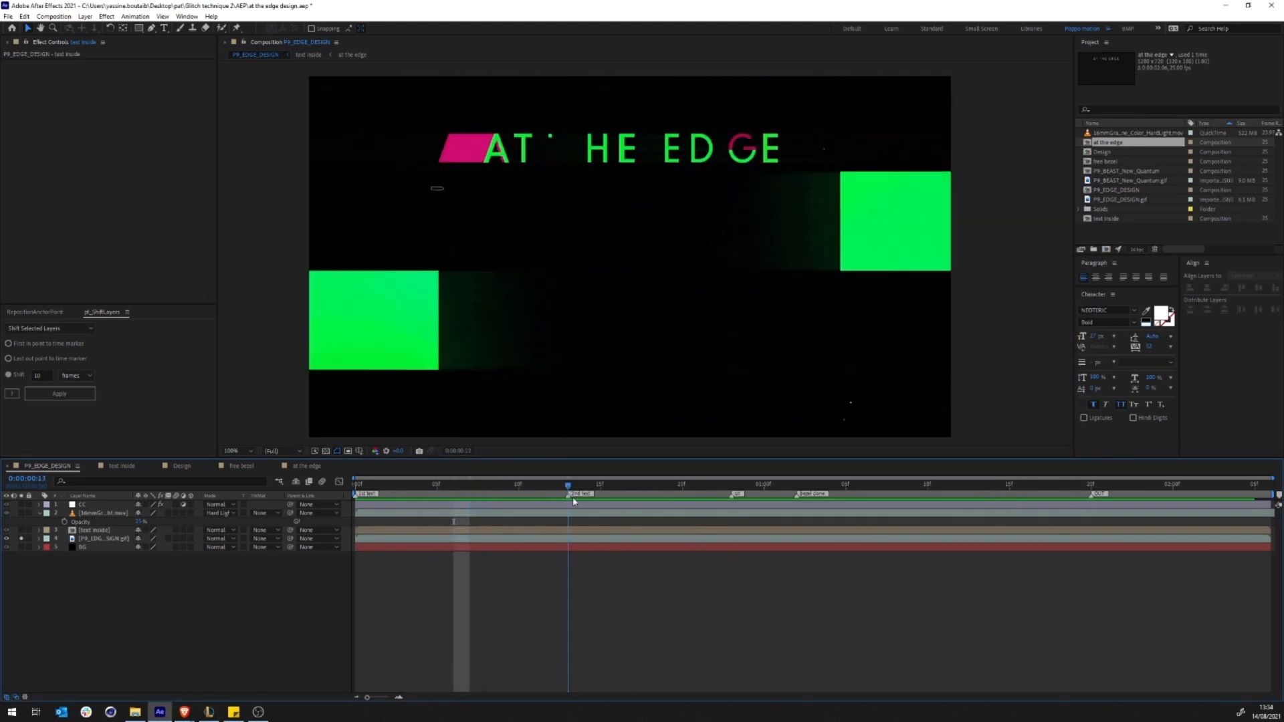
key(ctrl+s)
key(space)
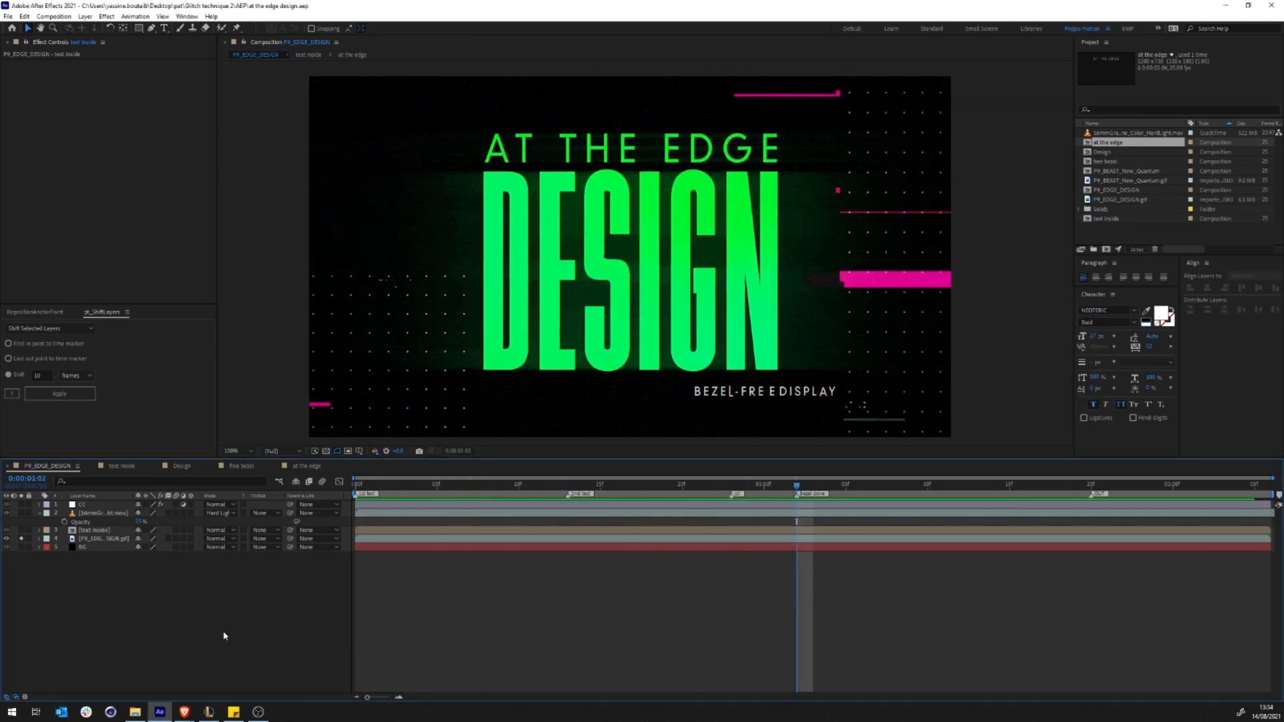
Step: Create a 1920 × 1080 composition named bar comp and enlarge the P9_EDGE_DESIGN frame to the same size
key(ctrl+n)
click(554, 484)
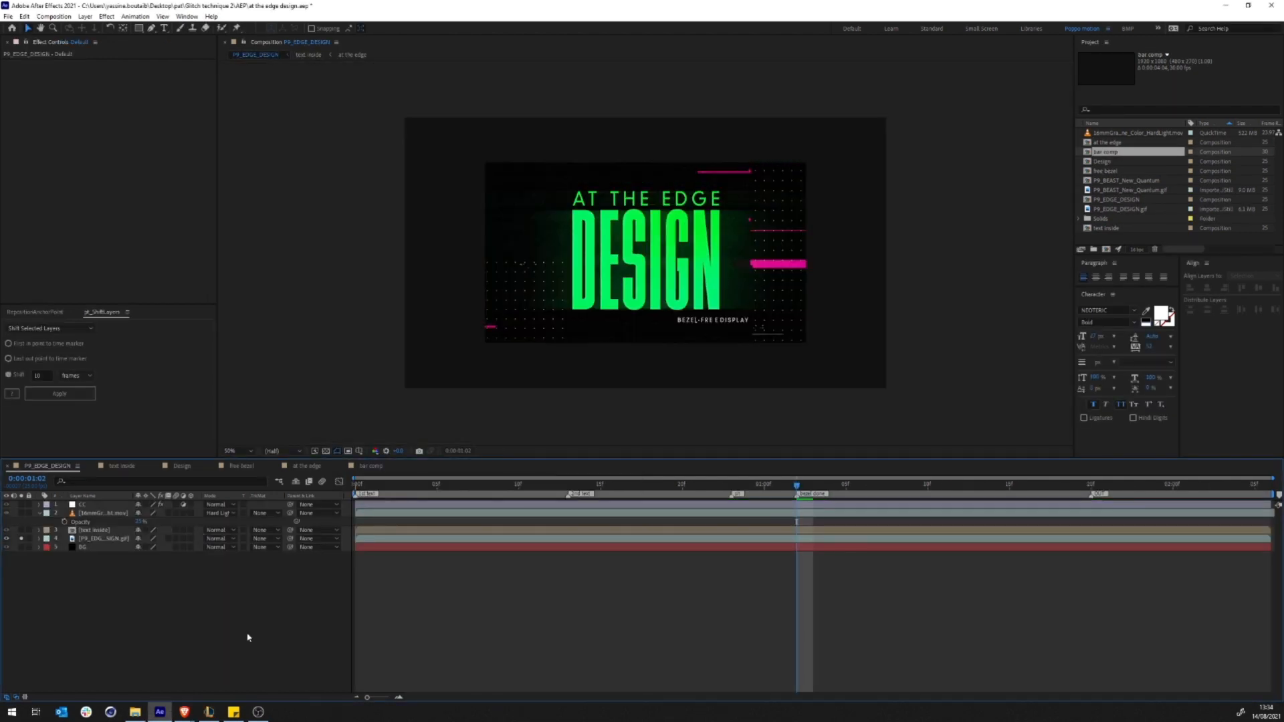
Step: Resize the BG solid to fill the enlarged P9_EDGE_DESIGN composition
click(100, 547)
key(ctrl+alt+shift+y)
key(ctrl+z)
key(ctrl+y)
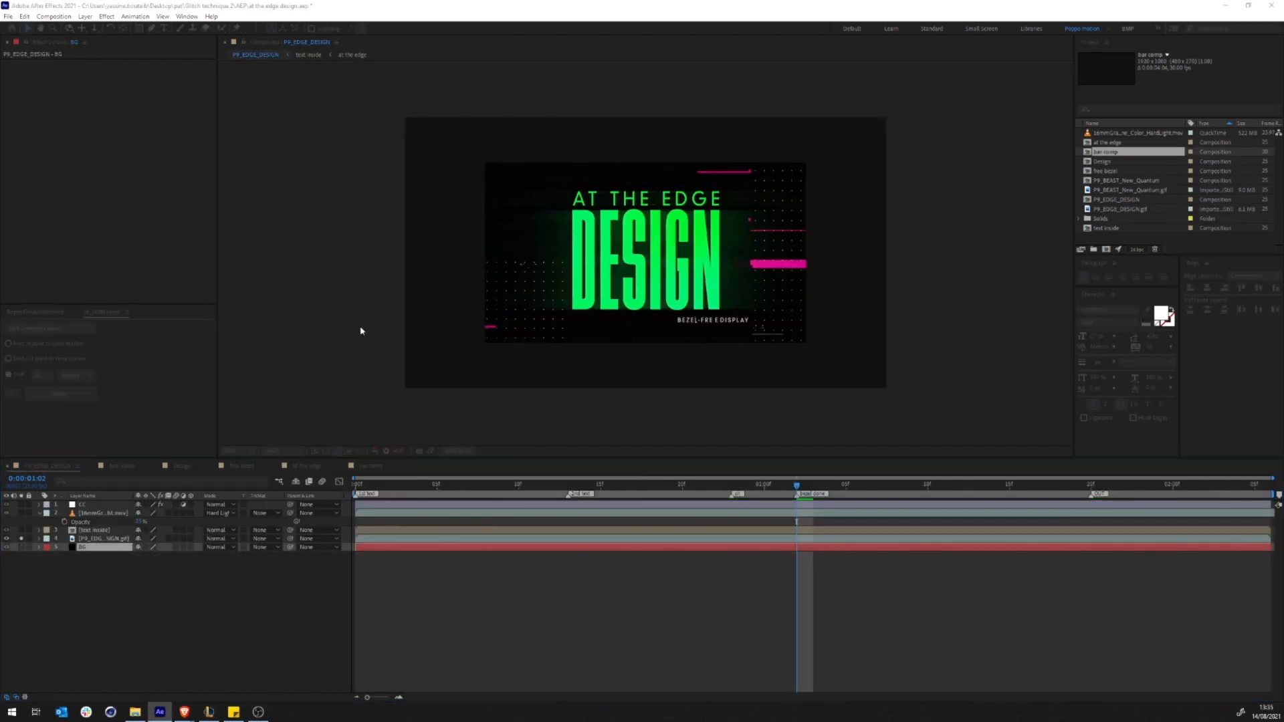
key(Escape)
click(21, 548)
click(20, 547)
Step: Scale the reference GIF to 150% to fill the composition and turn off its solo
click(99, 539)
key(s)
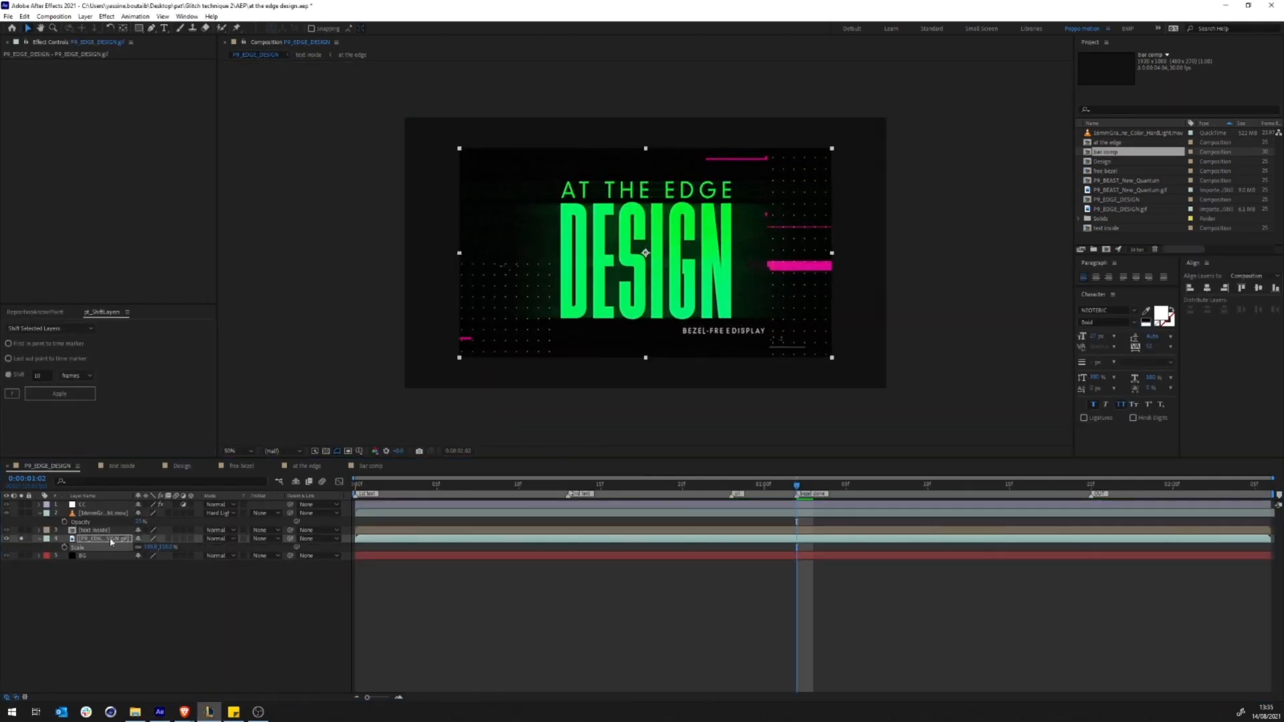
key(ctrl+alt+f)
click(21, 539)
click(83, 556)
click(7, 539)
click(6, 539)
Step: Scale the text inside layer to 150% and hide the reference GIF
click(95, 530)
key(s)
drag(149, 539, 252, 542)
click(7, 548)
Step: Resize the CC adjustment layer to the composition size
click(104, 513)
click(83, 505)
key(ctrl+shift+y)
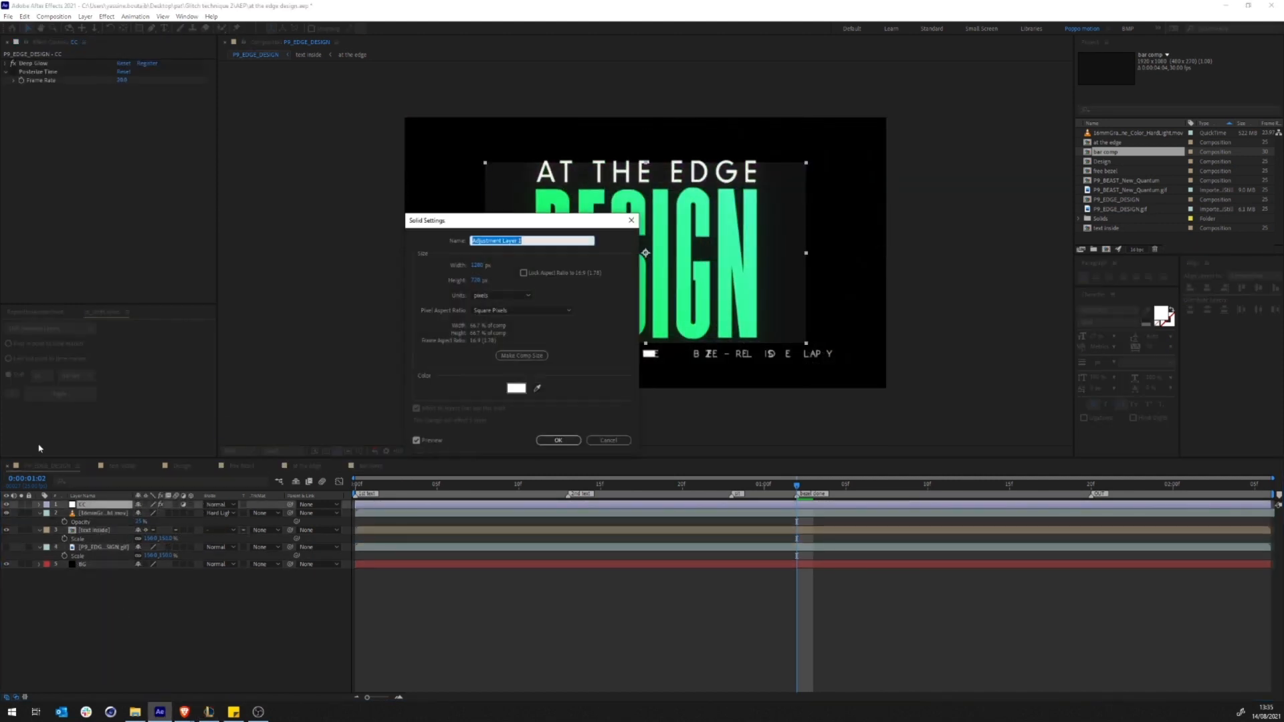
click(522, 355)
click(557, 439)
Step: Move the Deep Glow effect from the CC adjustment layer to the text inside layer
click(585, 611)
key(shift+slash)
click(92, 530)
click(83, 504)
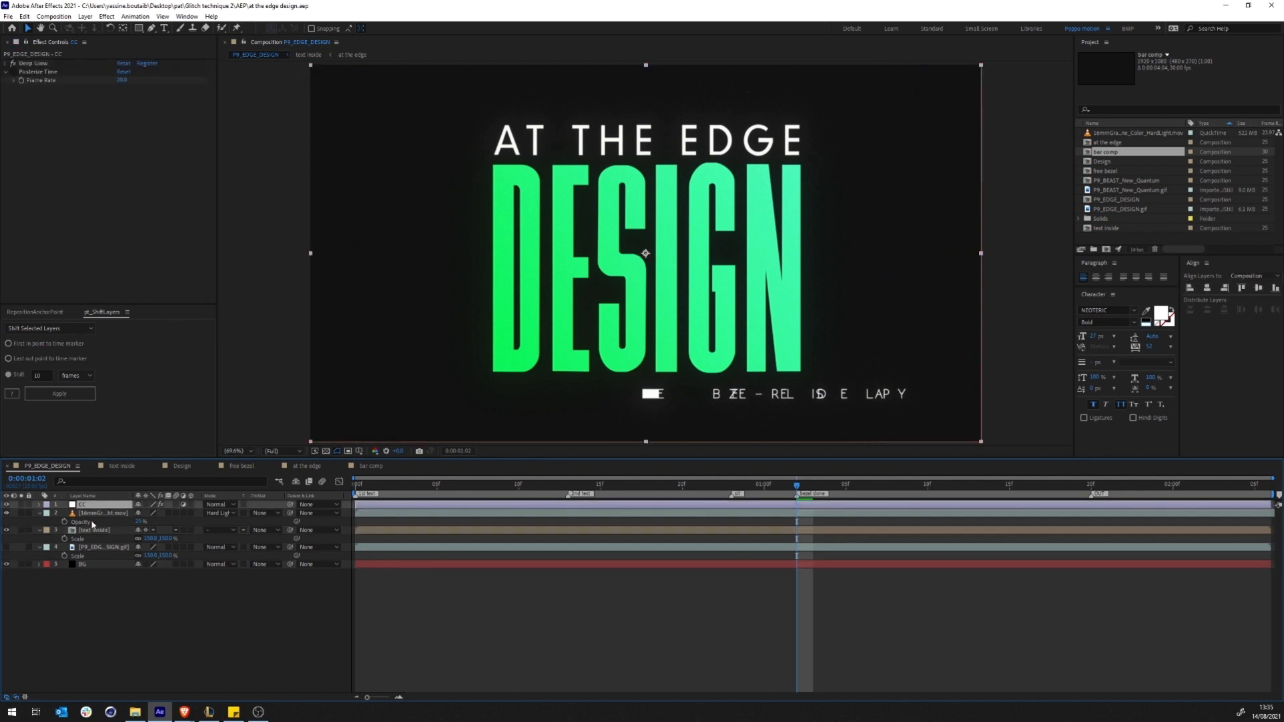
click(34, 63)
key(ctrl+x)
click(93, 530)
key(ctrl+v)
Step: Check the title at 0:00:01:22, collapse the Posterize Time settings and hide the CC adjustment layer
click(120, 619)
drag(360, 486, 1124, 489)
click(82, 505)
click(14, 63)
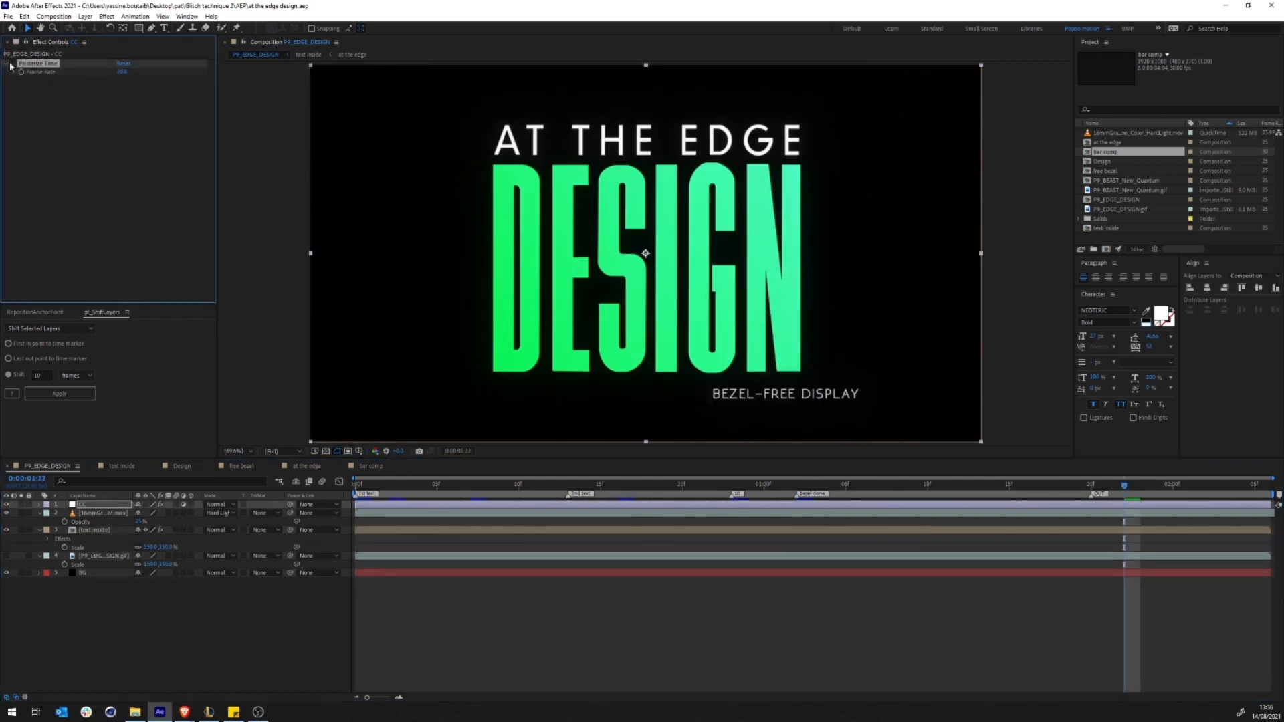
click(311, 667)
click(105, 505)
click(7, 505)
click(100, 619)
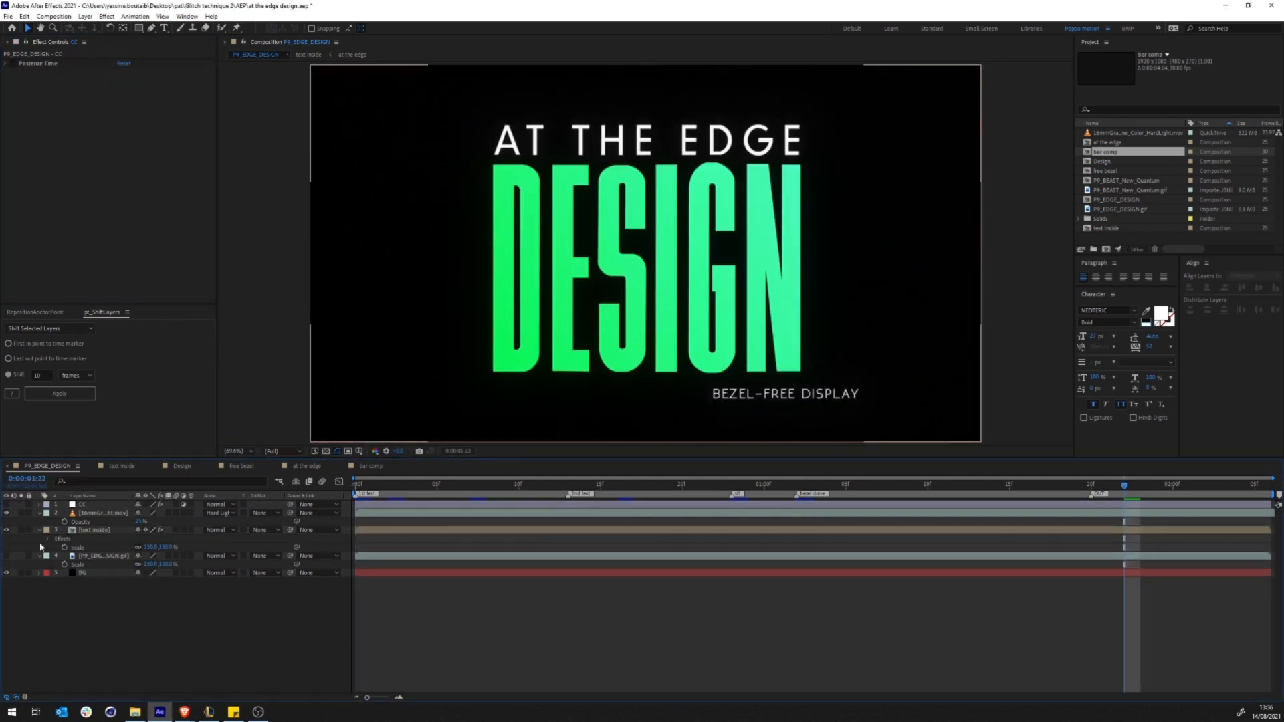
Step: Collapse the properties of the grain, text inside and GIF layers and show the Deep Glow settings of text inside
click(40, 513)
click(40, 521)
click(103, 513)
click(40, 530)
click(95, 522)
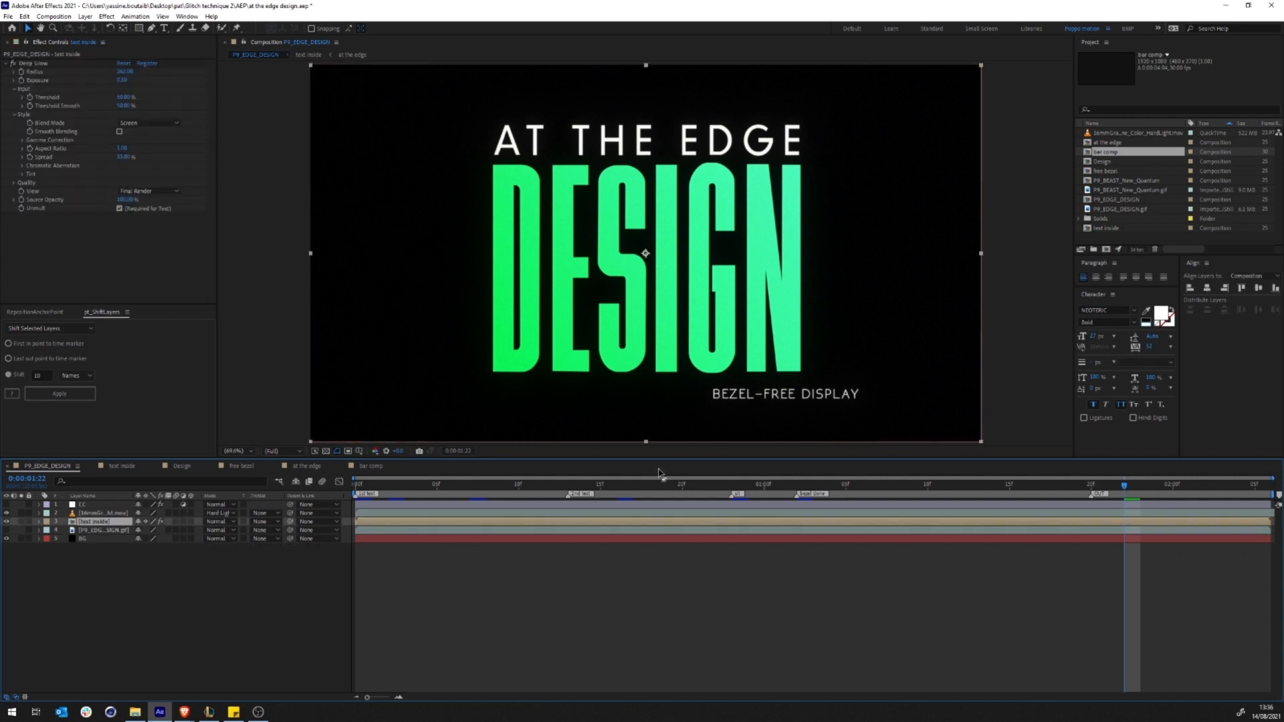
Step: Open the bar comp and draw a thin white rectangle across the full width of its upper edge
key(space)
double_click(355, 521)
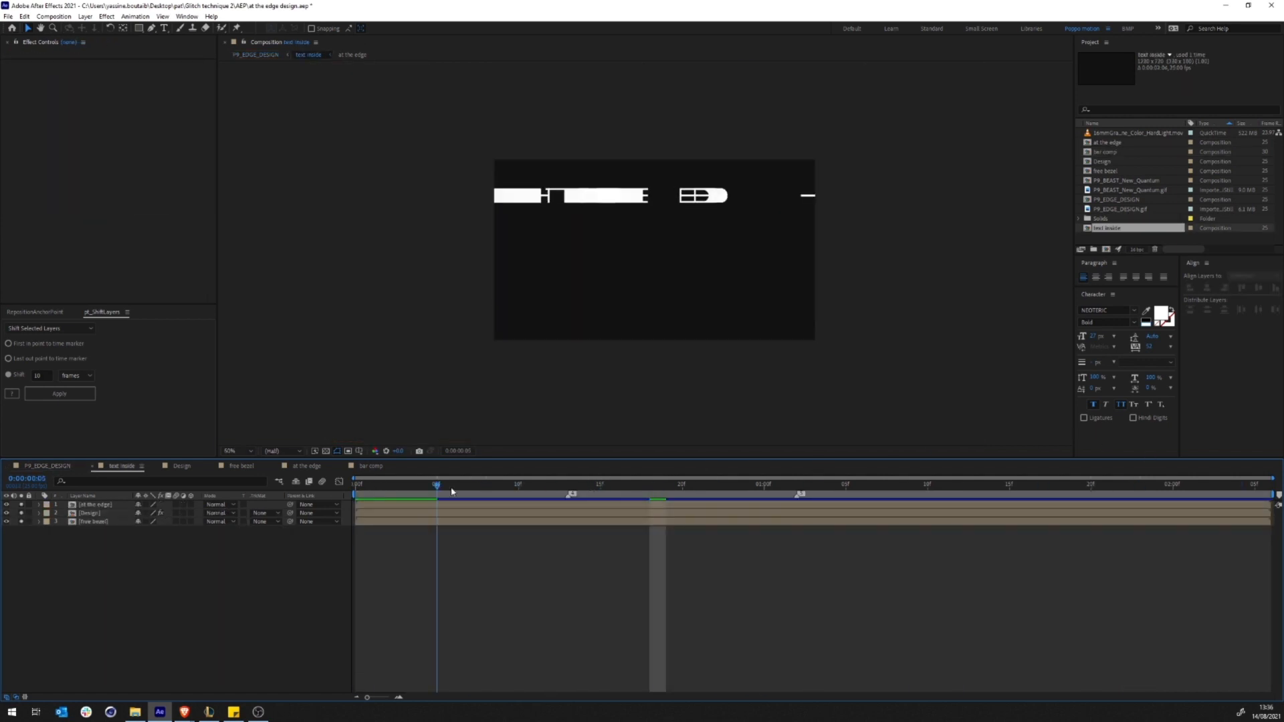
click(370, 466)
drag(139, 28, 179, 30)
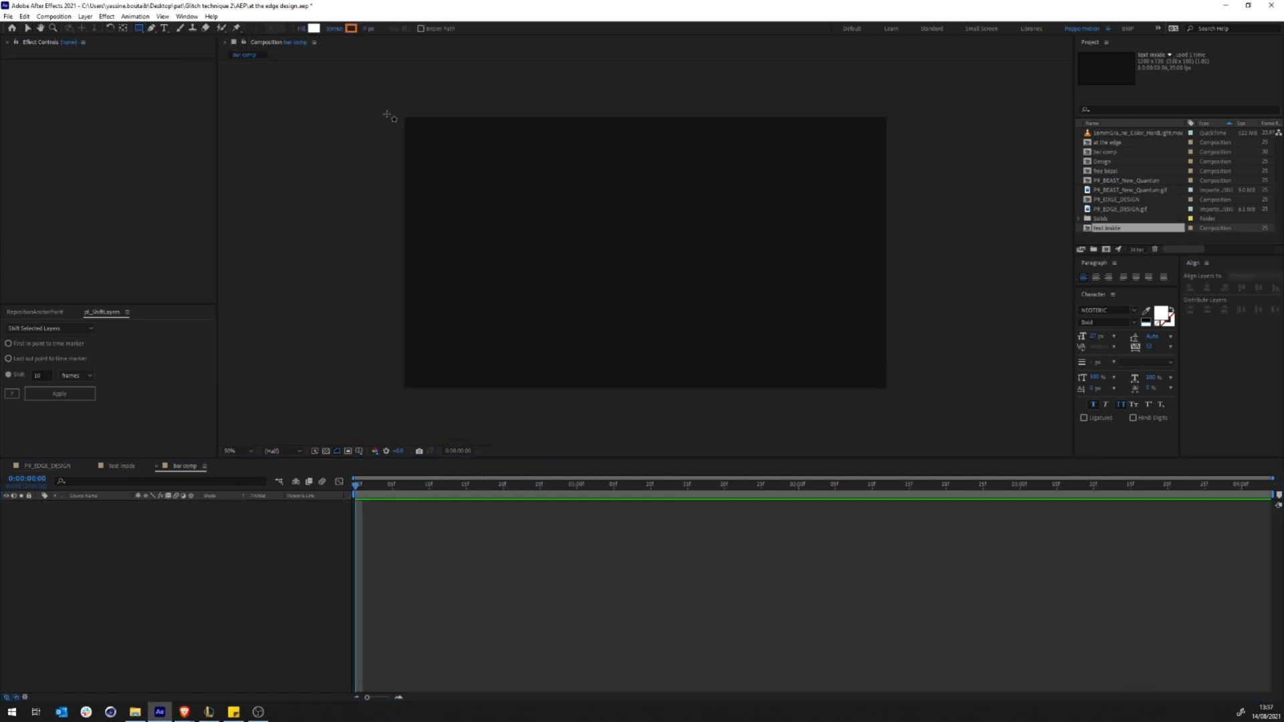
drag(387, 115, 920, 135)
Step: Animate the bar's horizontal scale to 0% at 0:00:00:10 and apply Easy Ease to its scale keyframes
key(s)
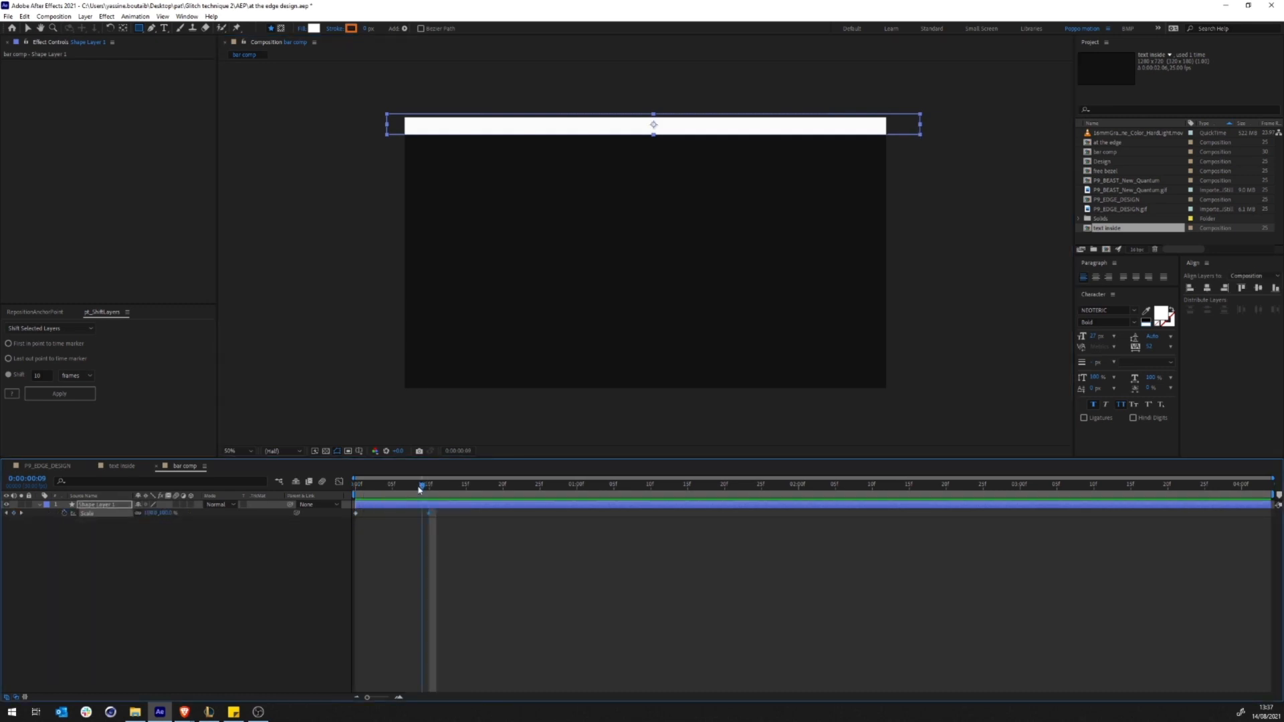
click(149, 513)
text(0)
key(Return)
right_click(428, 513)
mouse_move(470, 637)
click(589, 637)
key(shift+Page_Down)
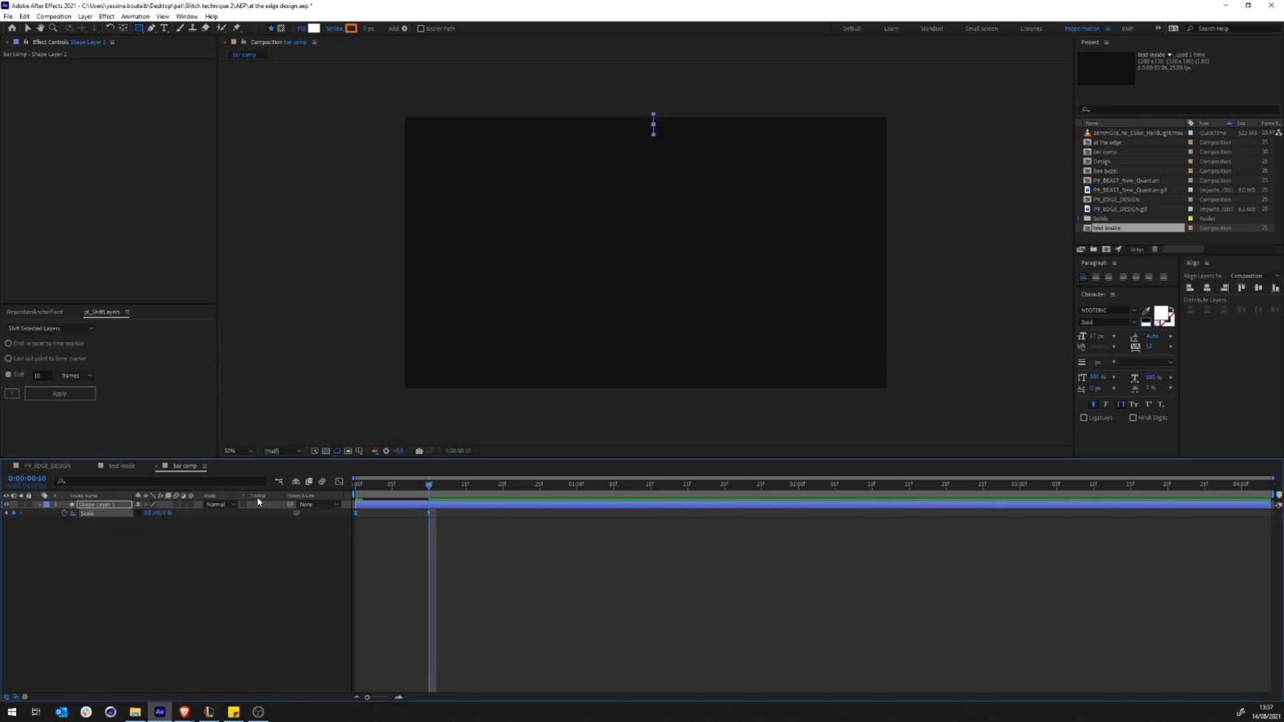
right_click(426, 515)
click(339, 481)
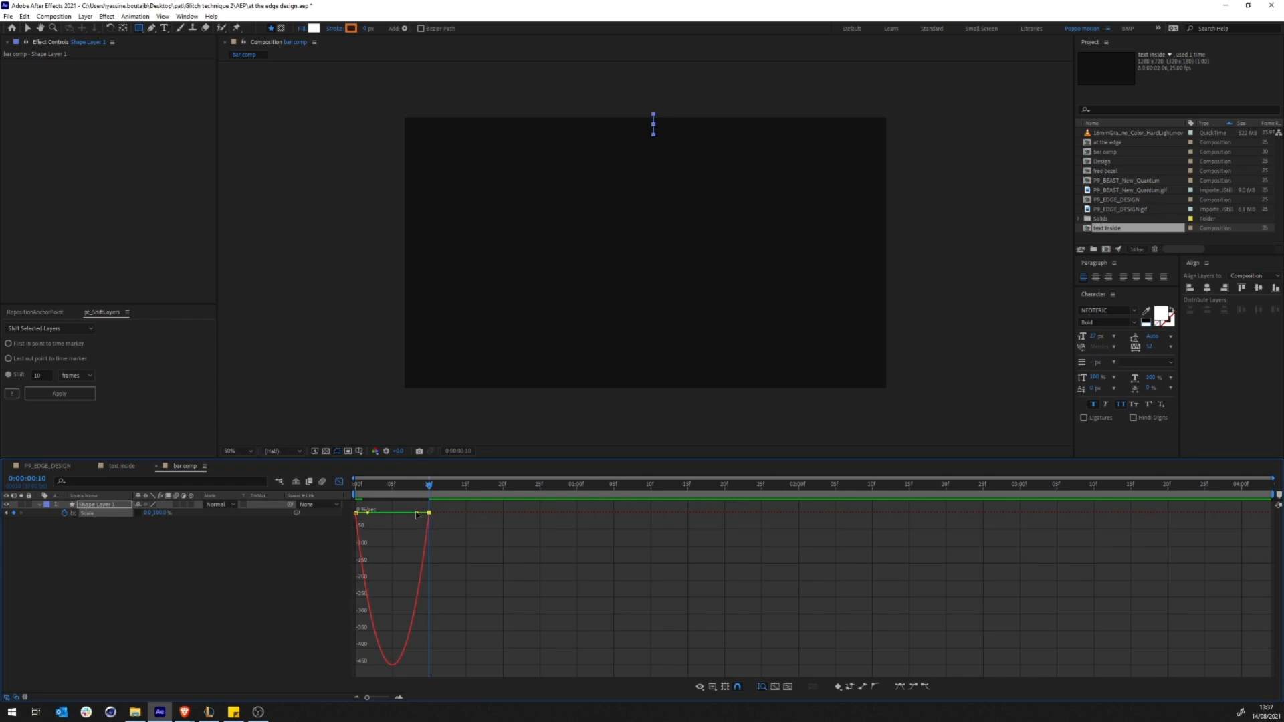
click(339, 482)
Step: Try the Mosaic effect on the bar, adjust its block counts and preview the animation
click(370, 484)
click(101, 505)
key(ctrl+space)
text(mosaic)
key(Return)
click(120, 90)
drag(121, 81, 211, 75)
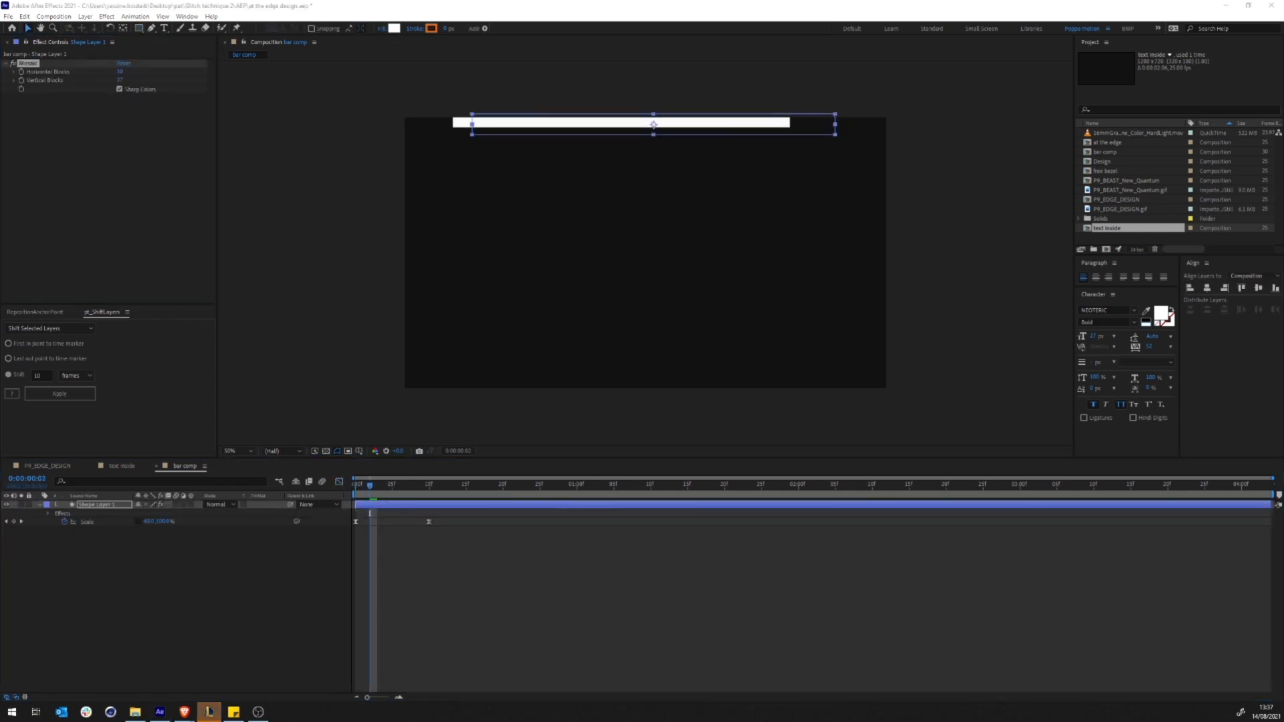
key(space)
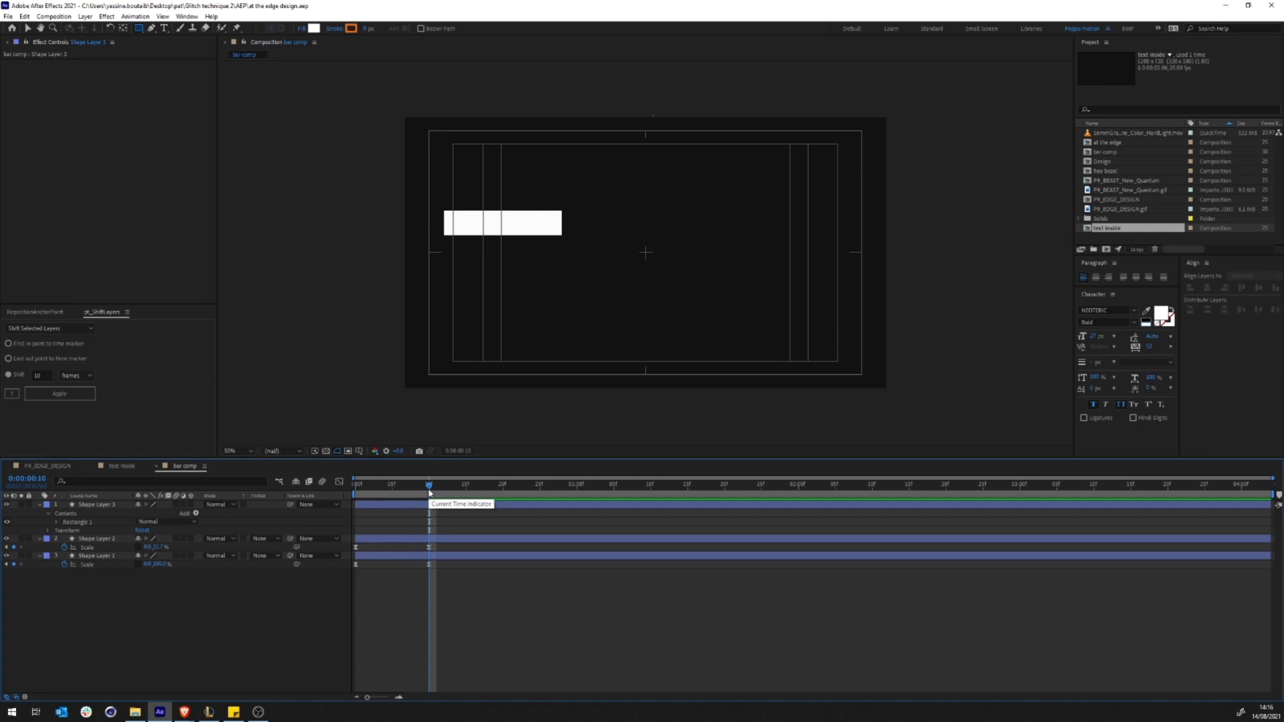
Step: Move the anchor point of Shape Layer 3 to its right edge
click(424, 505)
click(35, 313)
click(25, 386)
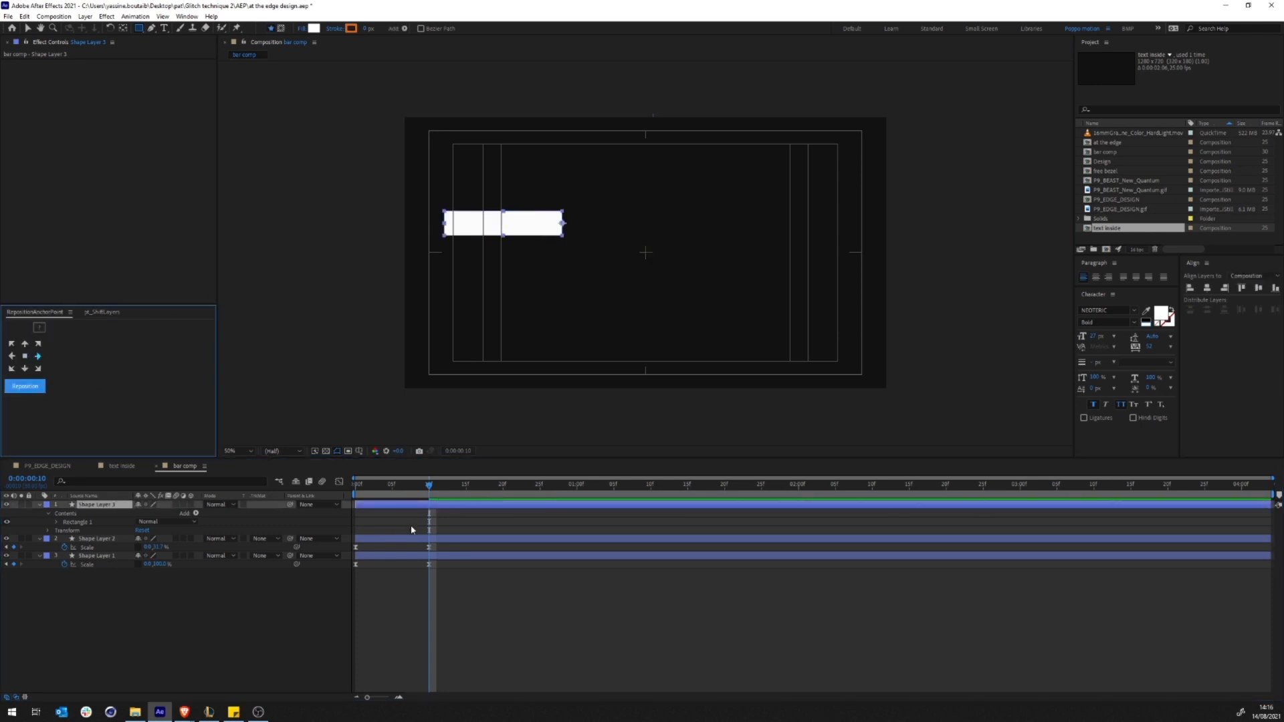
Step: Keyframe Shape Layer 3's position from the frame centre at 0:00:00:00 to just outside the left edge at 0:00:00:10
key(p)
key(v)
click(64, 513)
key(Home)
drag(536, 226, 370, 226)
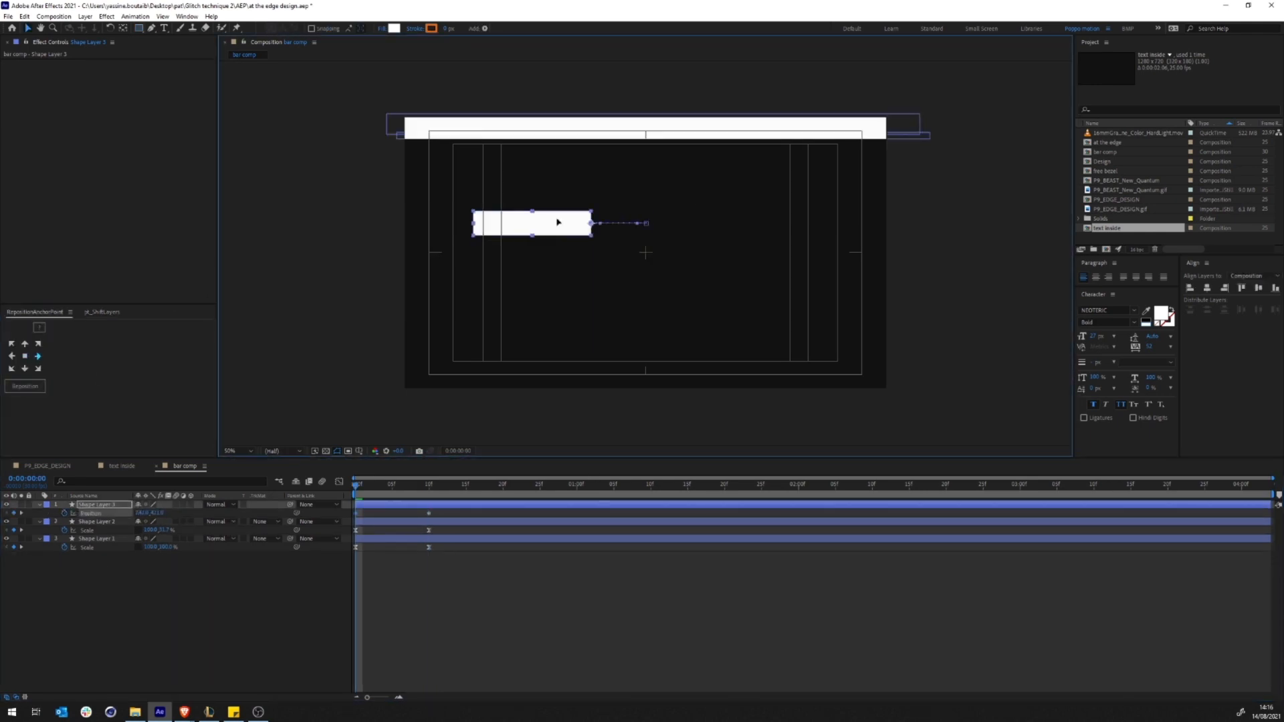
key(shift+Page_Down)
drag(618, 225, 377, 225)
Step: Set Shape Layer 3's horizontal scale to 0% at 0:00:00:10, apply Easy Ease to its keyframes and check the speed graph
key(shift+s)
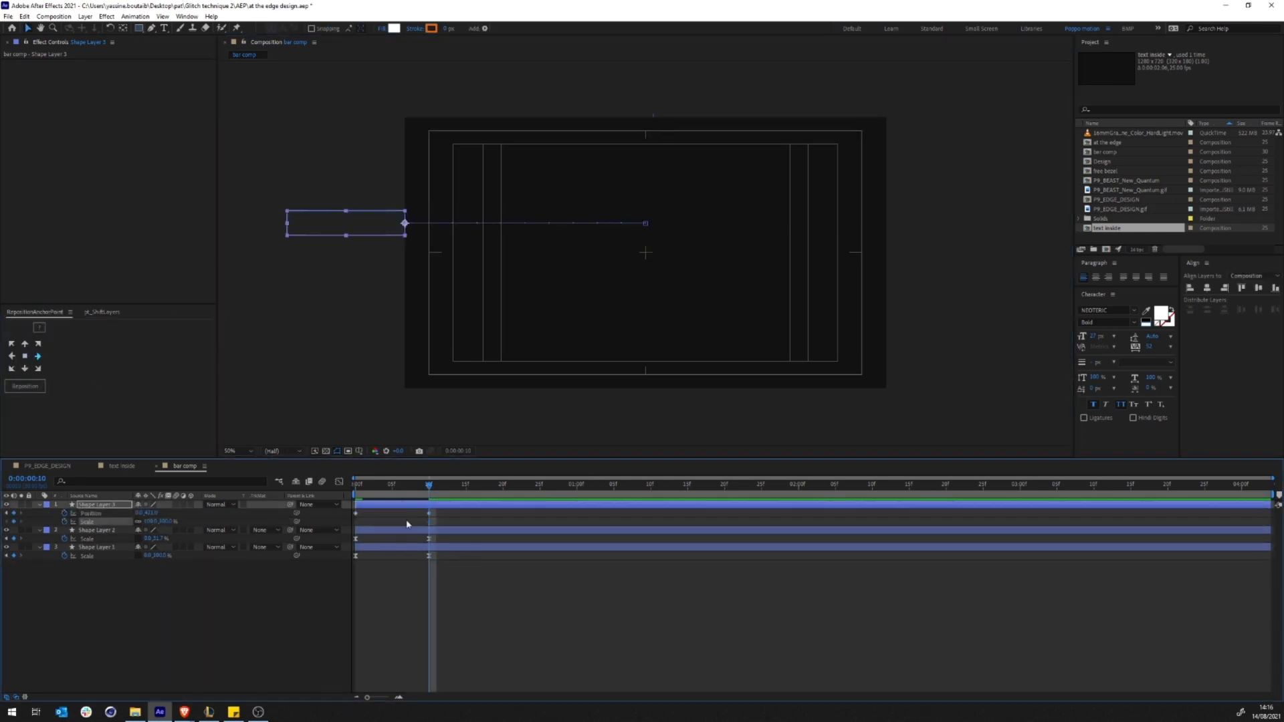
click(148, 521)
text(0)
key(F9)
key(ctrl+s)
key(space)
click(339, 481)
drag(444, 637, 395, 672)
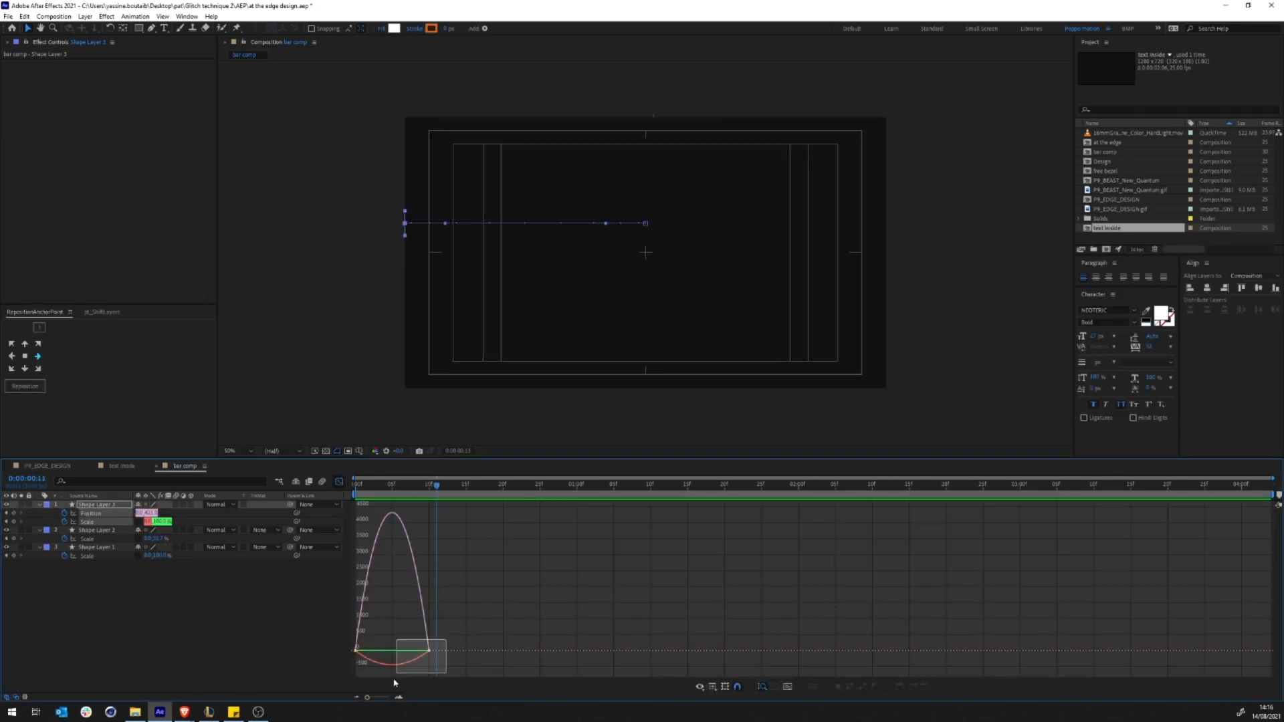
click(339, 482)
Step: Duplicate Shape Layer 3, shrink the copy and move its motion path slightly above and left of the original
key(Page_Up)
key(ctrl+d)
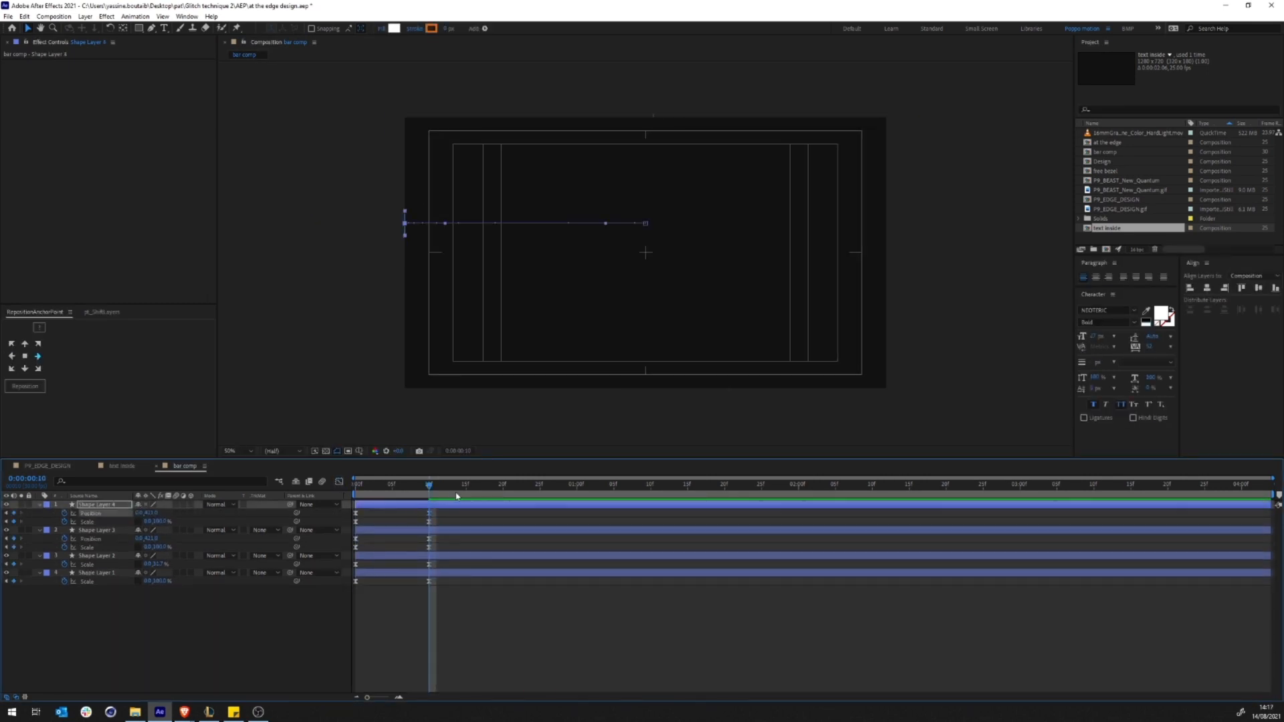
key(j)
drag(586, 236, 586, 227)
drag(528, 224, 582, 224)
key(k)
drag(433, 513, 354, 518)
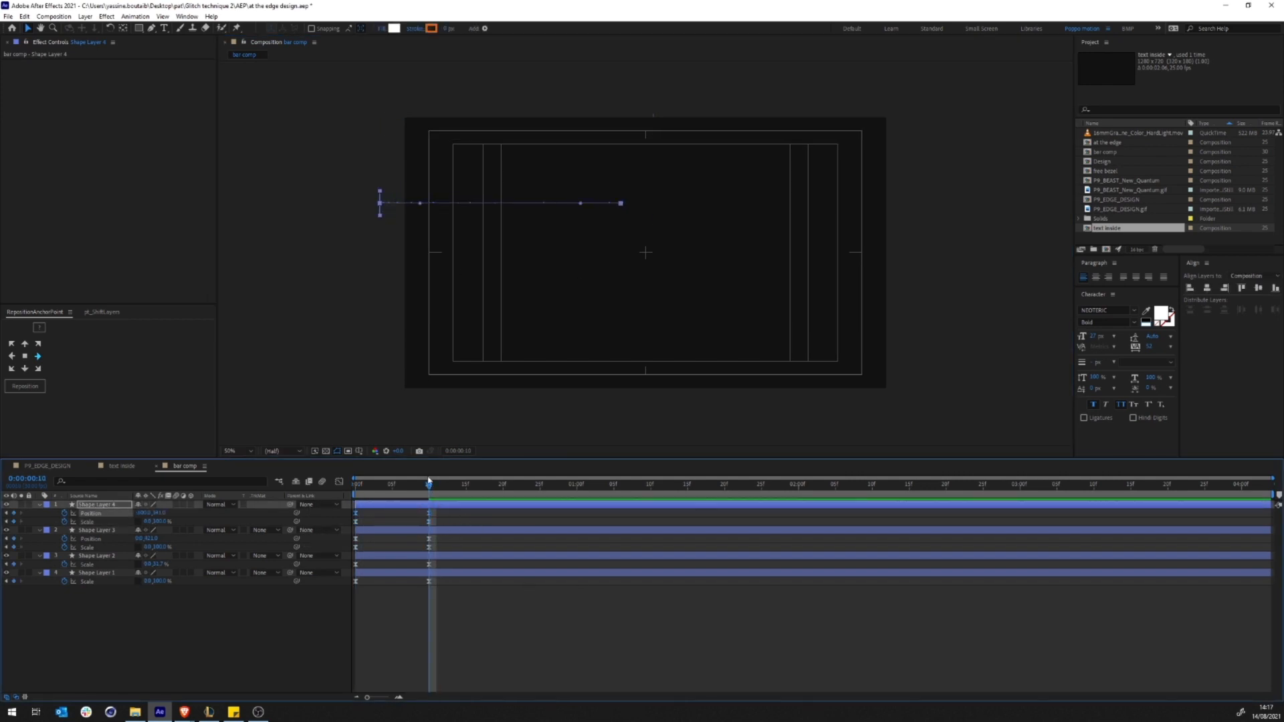
key(Page_Down)
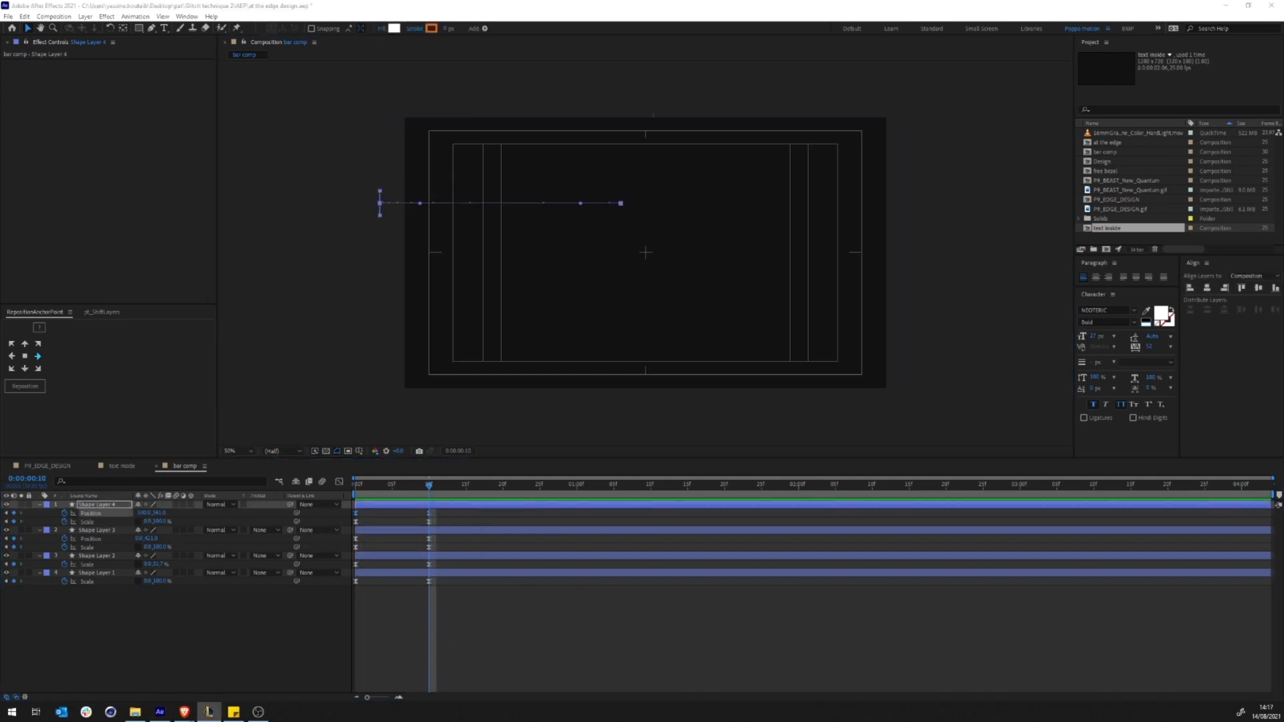
Step: Delay the small copy's final position and scale keyframes to about frame 14 and preview the motion
key(alt+Tab)
key(j)
key(space)
key(k)
drag(421, 514, 463, 524)
drag(429, 521, 458, 522)
key(j)
key(space)
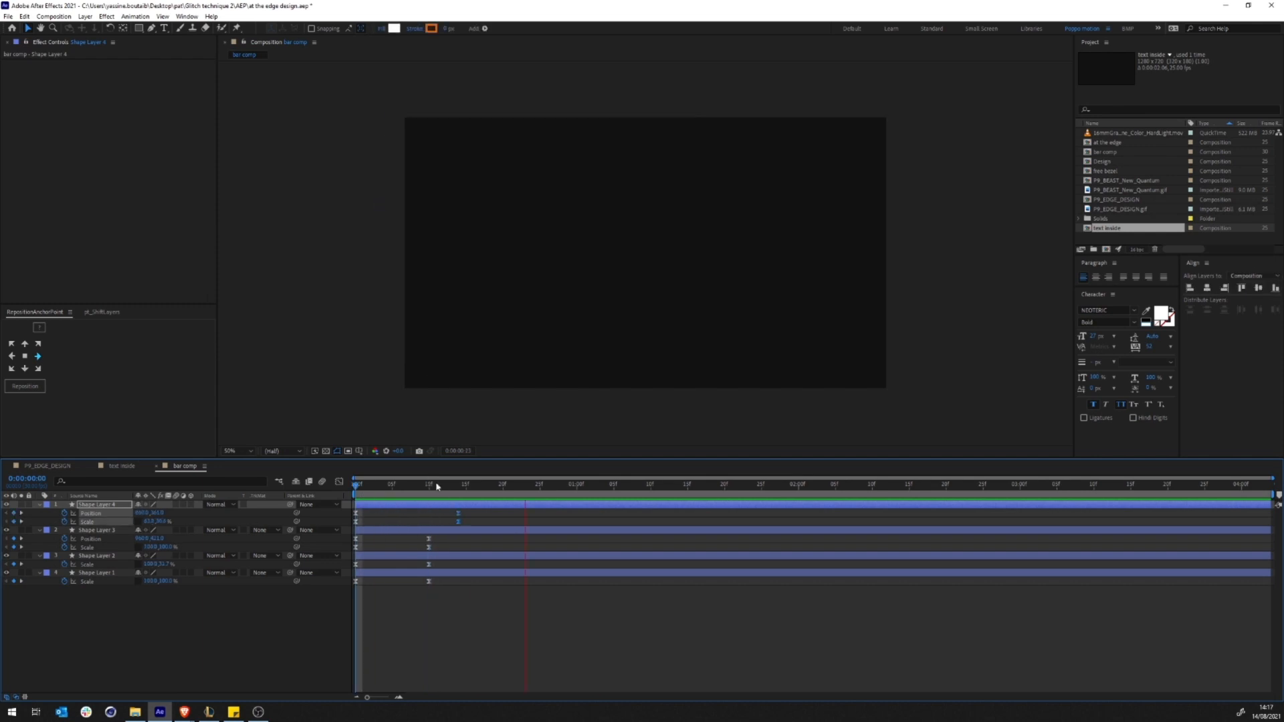
Step: Draw a long white bar from the composition's centre to just past its right edge
click(437, 486)
key(q)
drag(629, 241, 896, 264)
click(520, 504)
key(u)
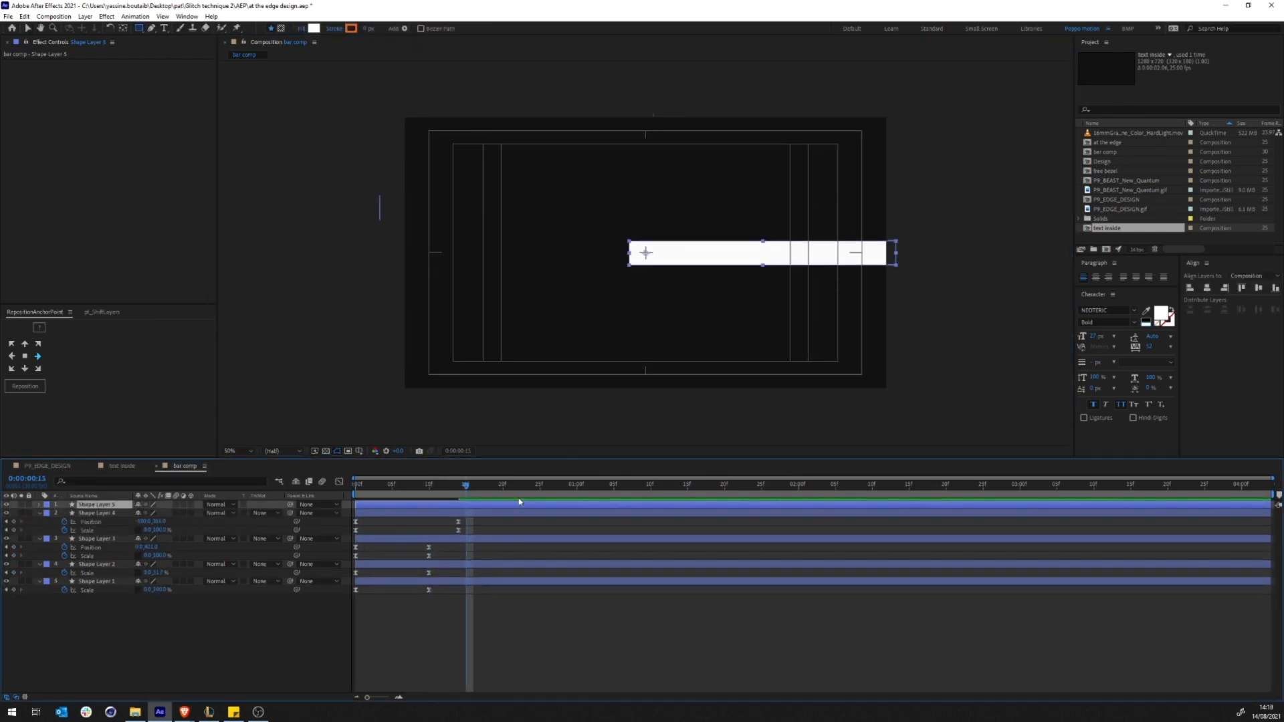
Step: Keyframe the long bar's position between the centre and the left edge over 15 frames, and time-reverse the position keyframes
key(p)
key(alt+shift+s)
key(Home)
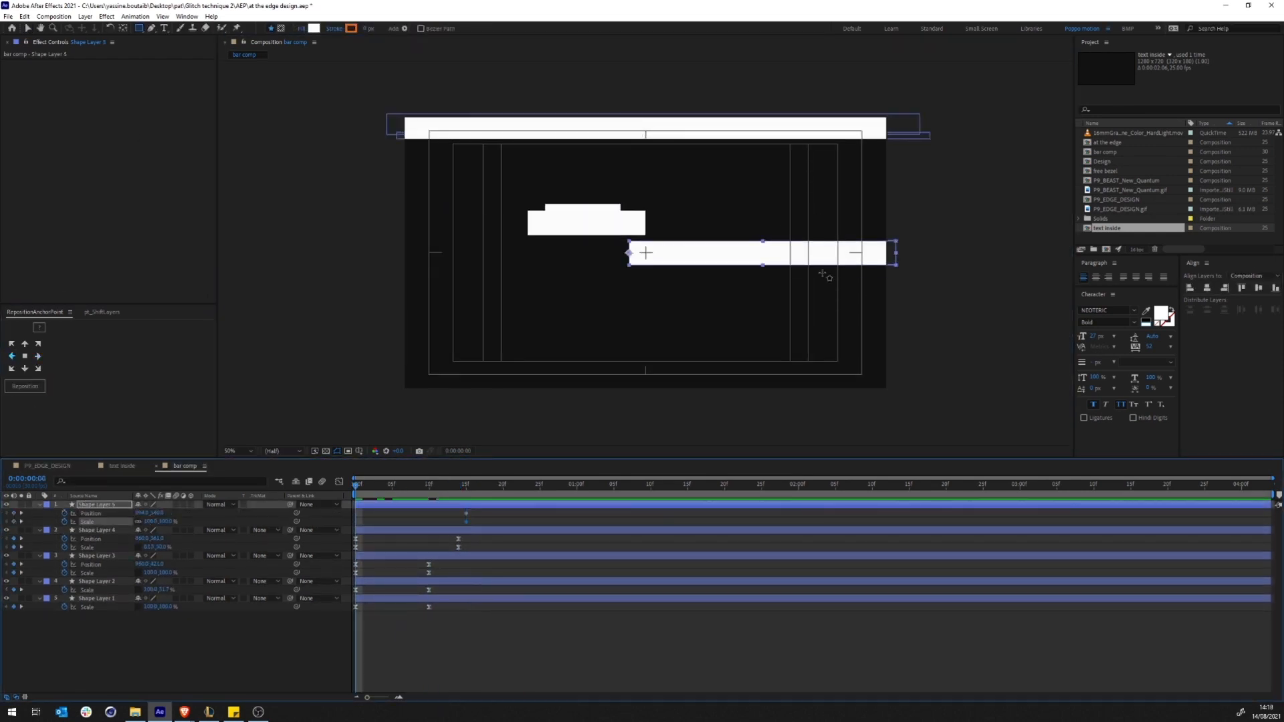
drag(714, 252, 503, 267)
drag(478, 509, 352, 517)
right_click(356, 514)
mouse_move(428, 636)
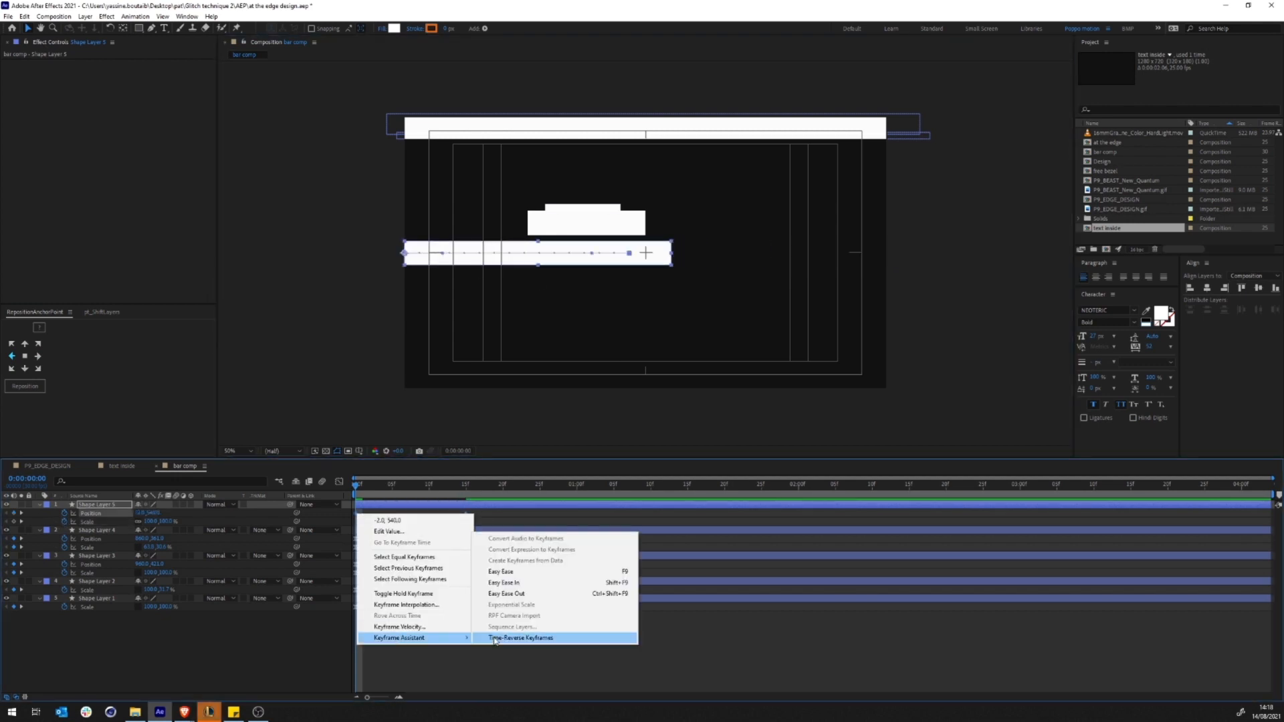
click(528, 638)
click(468, 643)
Step: Unlink the long bar's scale proportions and set its horizontal scale to 0% at 0:00:00:15
click(13, 522)
click(139, 522)
click(150, 522)
text(0)
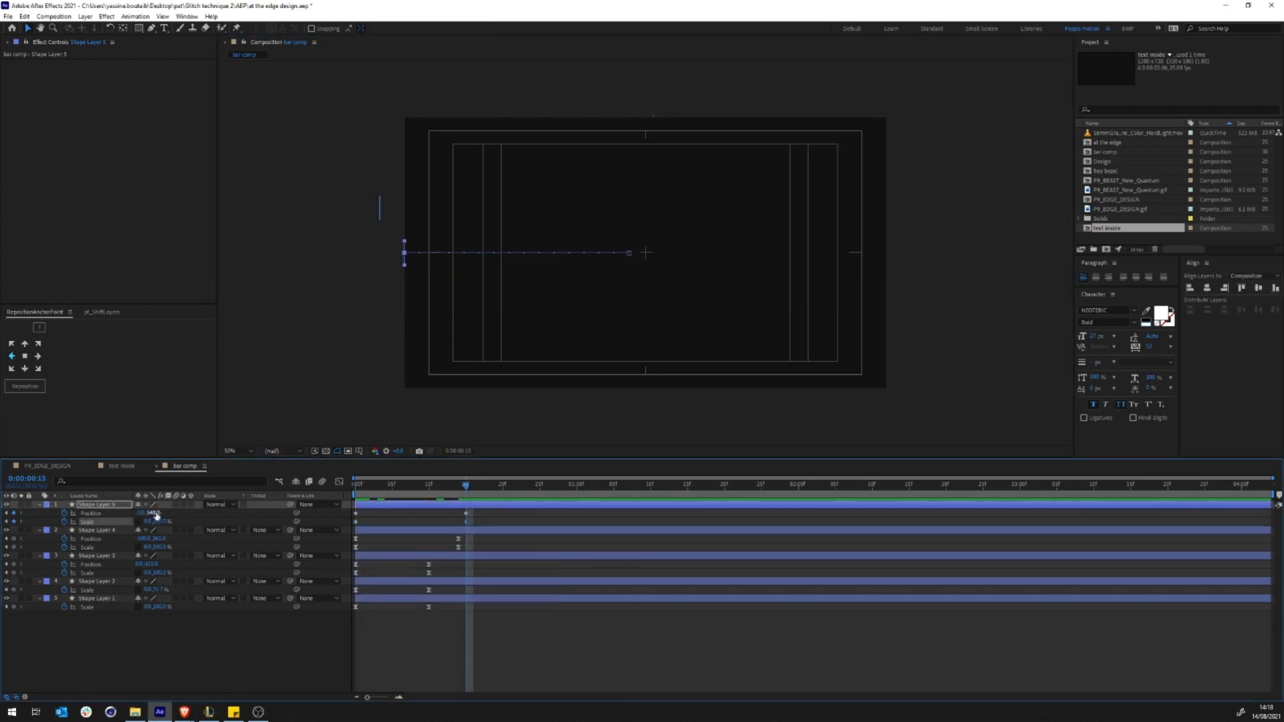
Step: Apply Easy Ease to the long bar's position and scale keyframes and reshape their speed curve in the Graph Editor
drag(479, 526, 349, 509)
key(F9)
click(339, 481)
drag(430, 650, 378, 654)
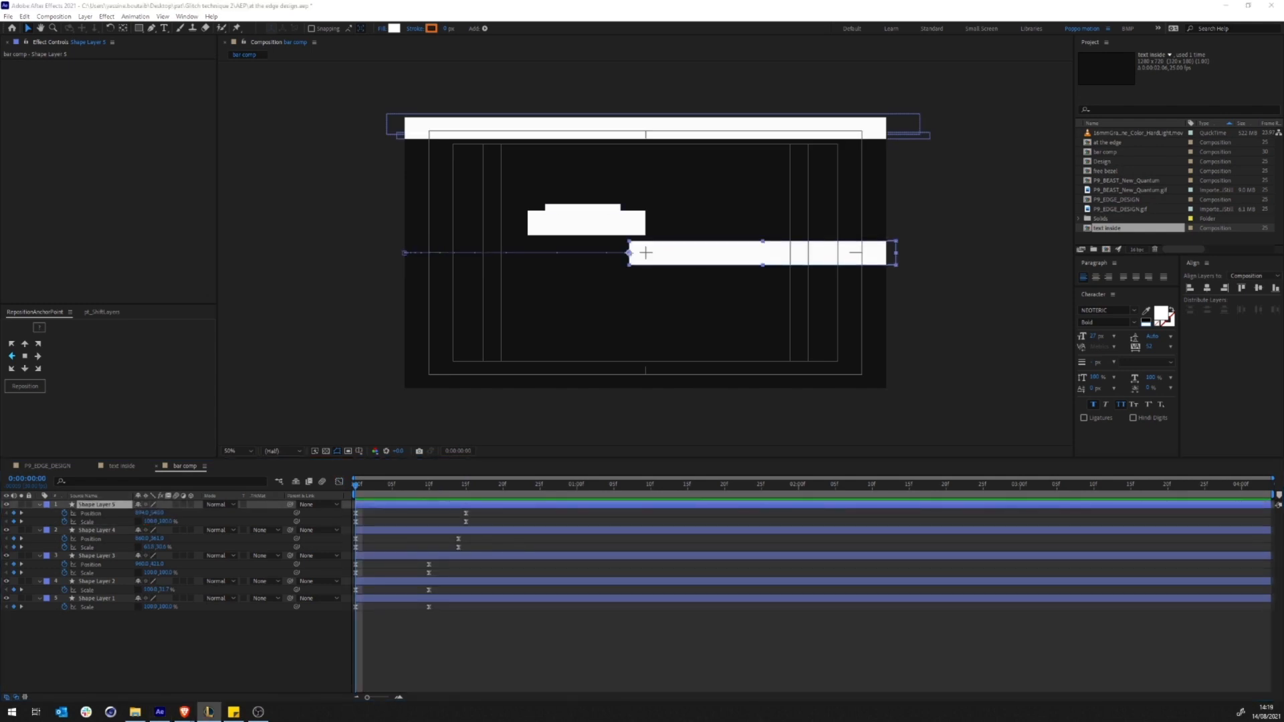
Step: Nudge the long bar's whole motion path slightly upward
drag(476, 510, 351, 517)
key(shift+Up)
key(shift+Up)
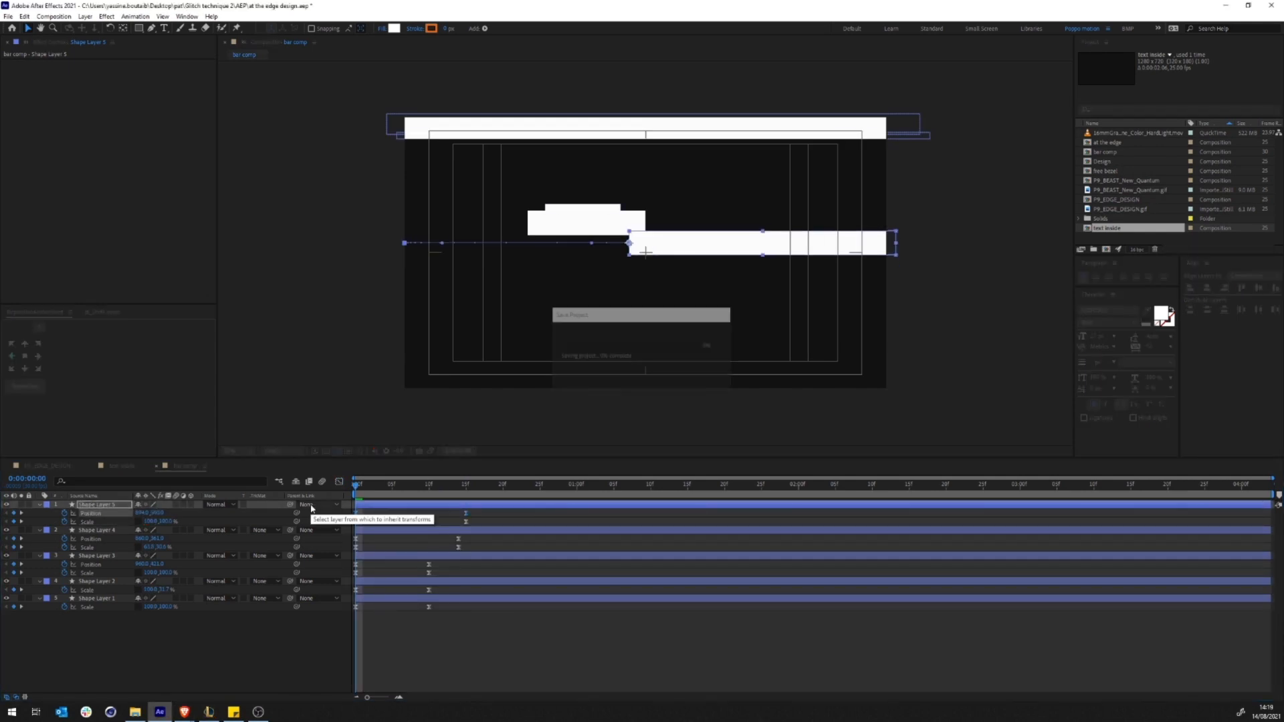
Step: Duplicate the long bar and scale the copy down to a thin bar about half as wide at the first frame
key(ctrl+d)
drag(418, 485, 472, 503)
key(u)
key(Home)
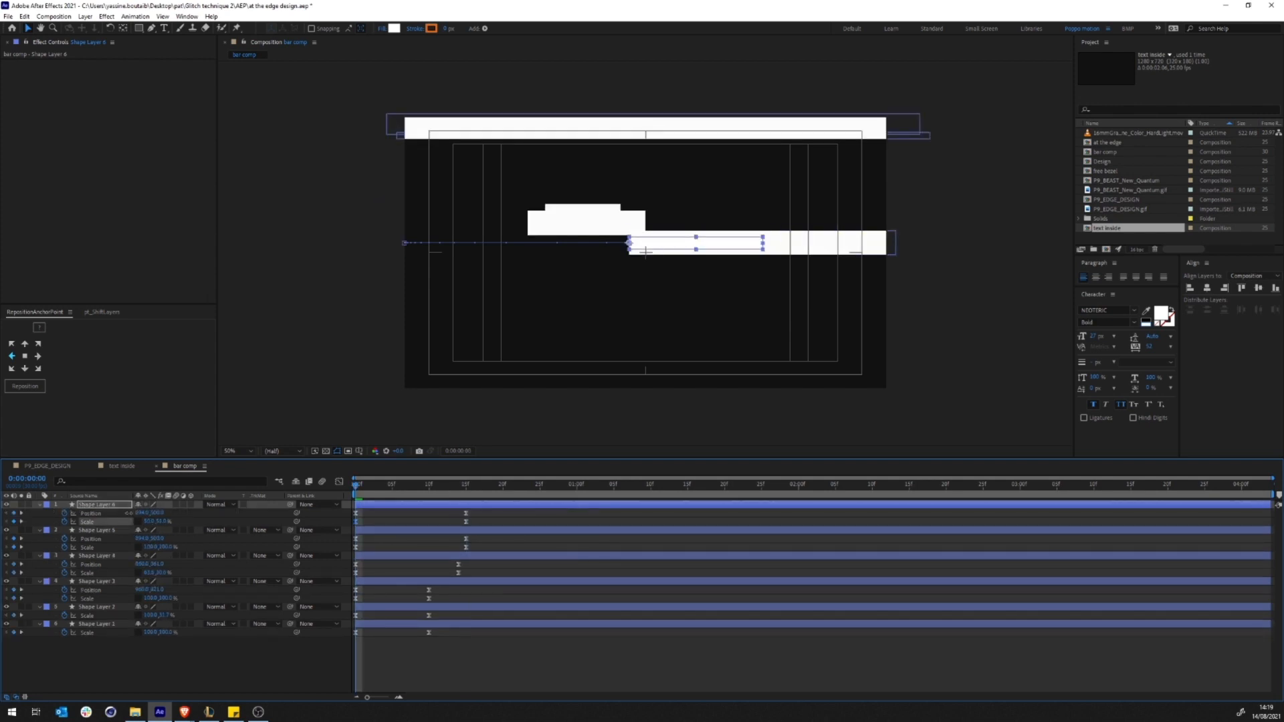
drag(164, 522, 126, 523)
Step: Shift both position keyframes of the thin copy left and up so it sits just below the full-width bars
drag(474, 517, 351, 510)
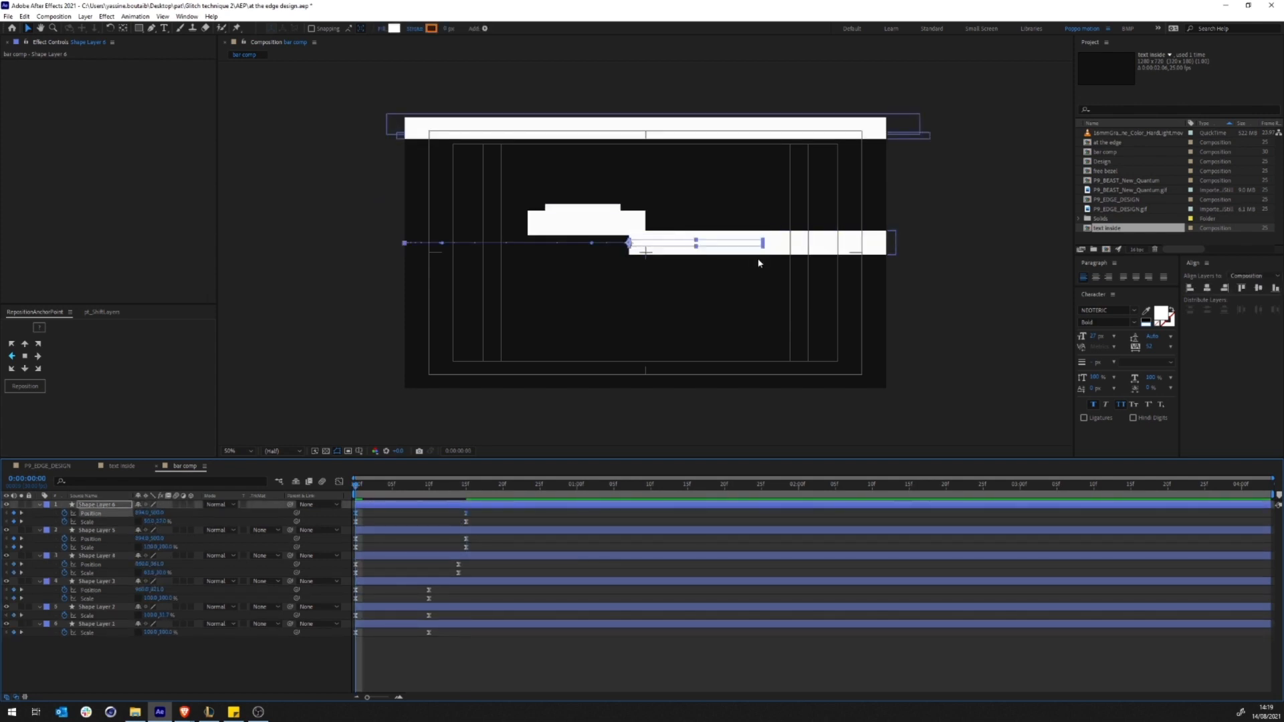
key(shift+Left)
key(shift+Left)
key(shift+Left)
key(shift+Left)
key(shift+Left)
key(shift+Left)
key(shift+Left)
key(shift+Left)
key(shift+Left)
key(shift+Left)
key(shift+Left)
key(shift+Left)
key(shift+Left)
key(shift+Left)
key(shift+Left)
key(shift+Left)
key(shift+Left)
key(shift+Left)
key(shift+Left)
key(shift+Left)
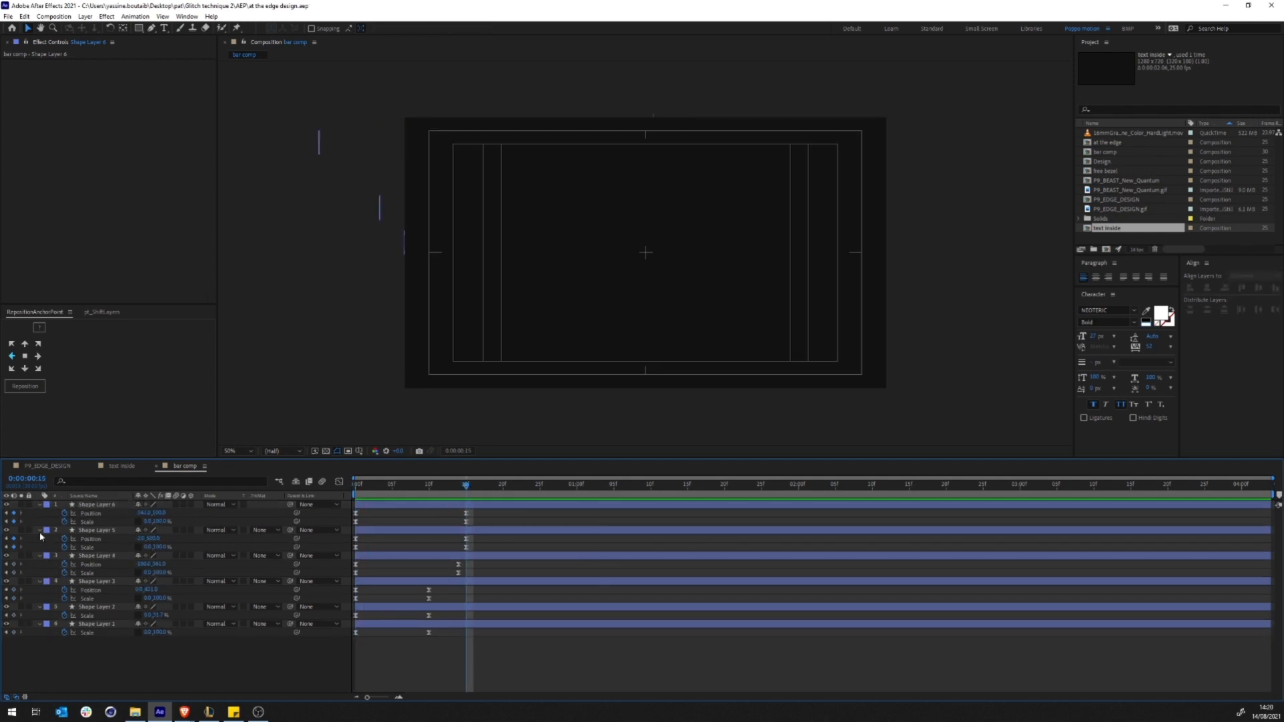
Step: Collapse the properties of all the bar layers and save the project
click(39, 530)
click(39, 539)
click(39, 547)
click(39, 555)
click(39, 564)
click(39, 505)
key(ctrl+s)
Step: Draw a white rectangle in the composition's lower-left area and move its anchor point to its left edge
drag(505, 365, 589, 316)
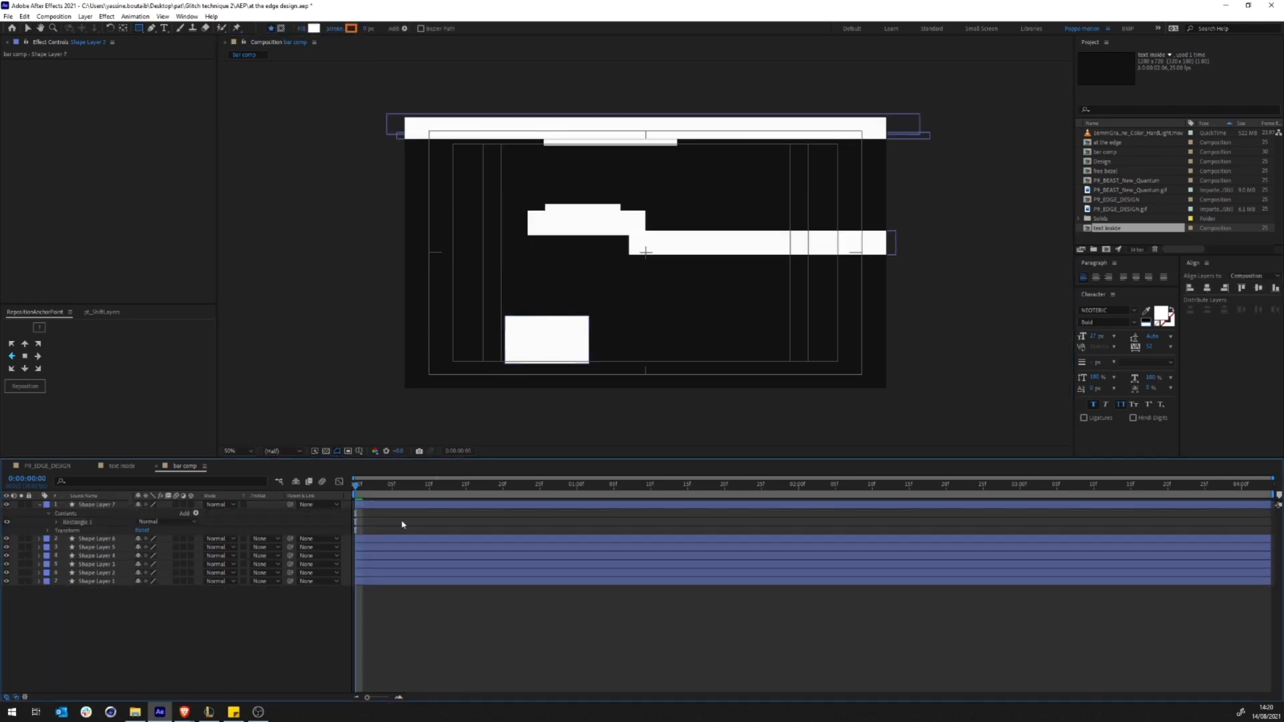
click(402, 505)
click(25, 386)
Step: Keyframe the rectangle's position and scale at 0:00:00:00 and 0:00:00:10, moving its anchor point to the right edge at the end
key(p)
key(shift+s)
click(64, 513)
click(64, 521)
key(shift+Page_Down)
click(14, 514)
click(13, 522)
click(38, 357)
click(25, 385)
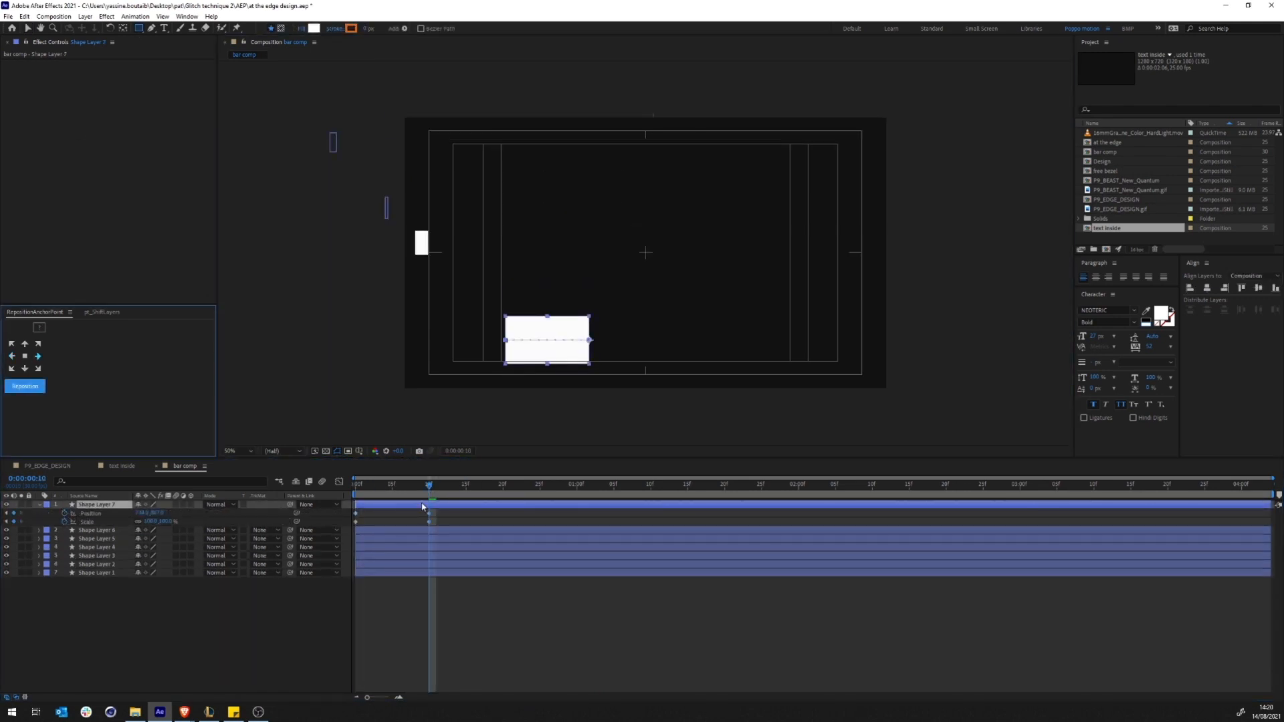
Step: Apply Easy Ease to the rectangle's keyframes and set its horizontal scale to 0% at 0:00:00:10
drag(429, 492, 354, 492)
drag(440, 512, 351, 525)
key(F9)
drag(401, 490, 350, 525)
click(155, 522)
key(space)
click(156, 522)
text(0)
key(Return)
Step: Reshape the rectangle's speed curve for a fast start and slow finish, and preview the bars
click(339, 481)
drag(404, 629, 357, 629)
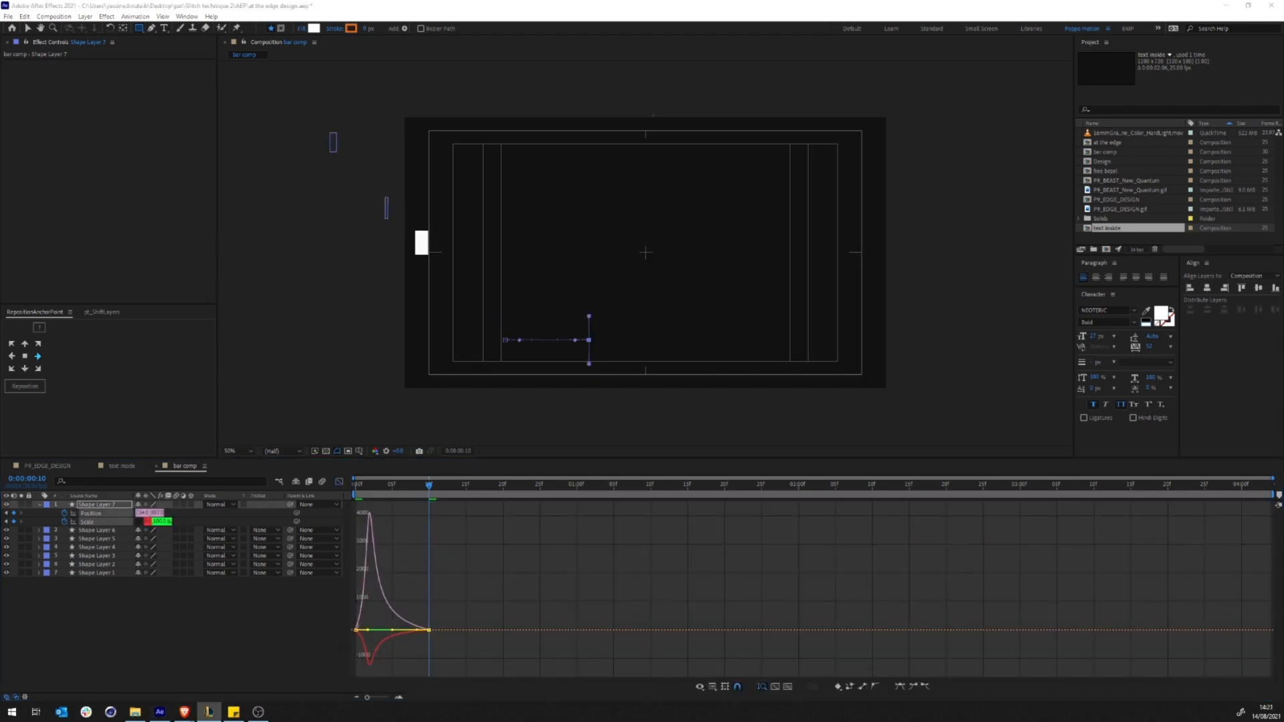
key(shift+F3)
key(space)
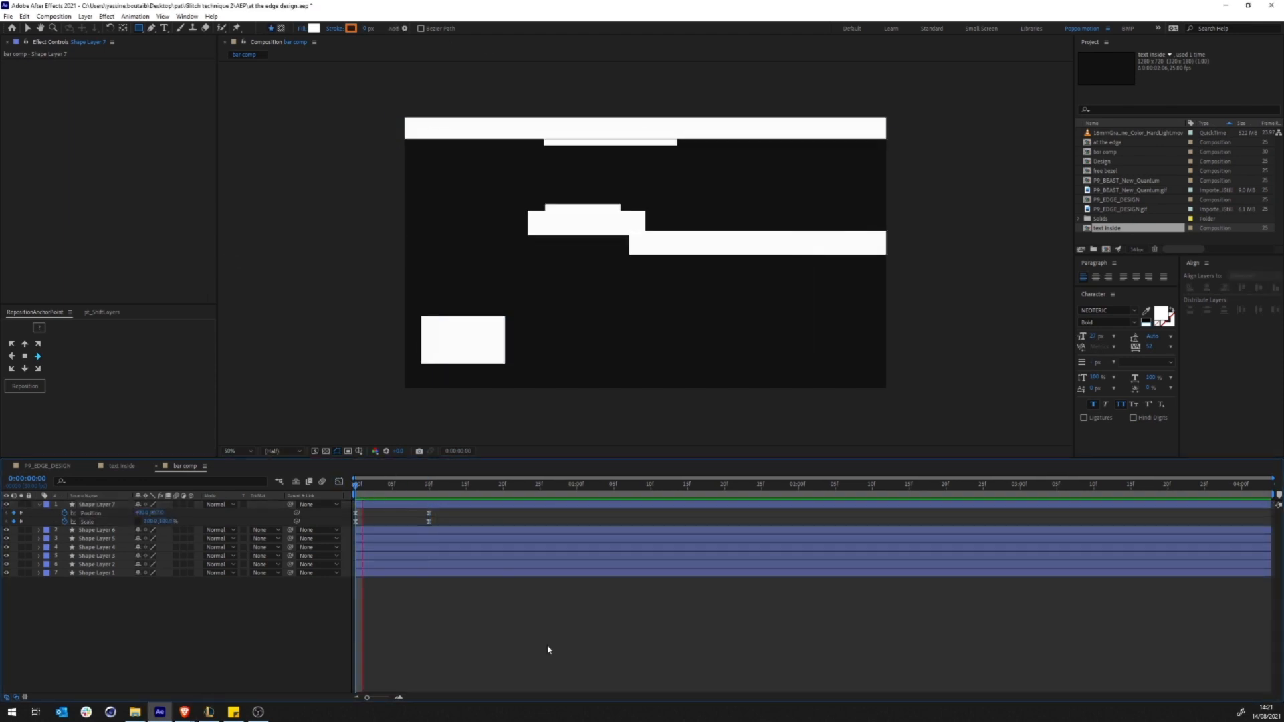
key(space)
key(space)
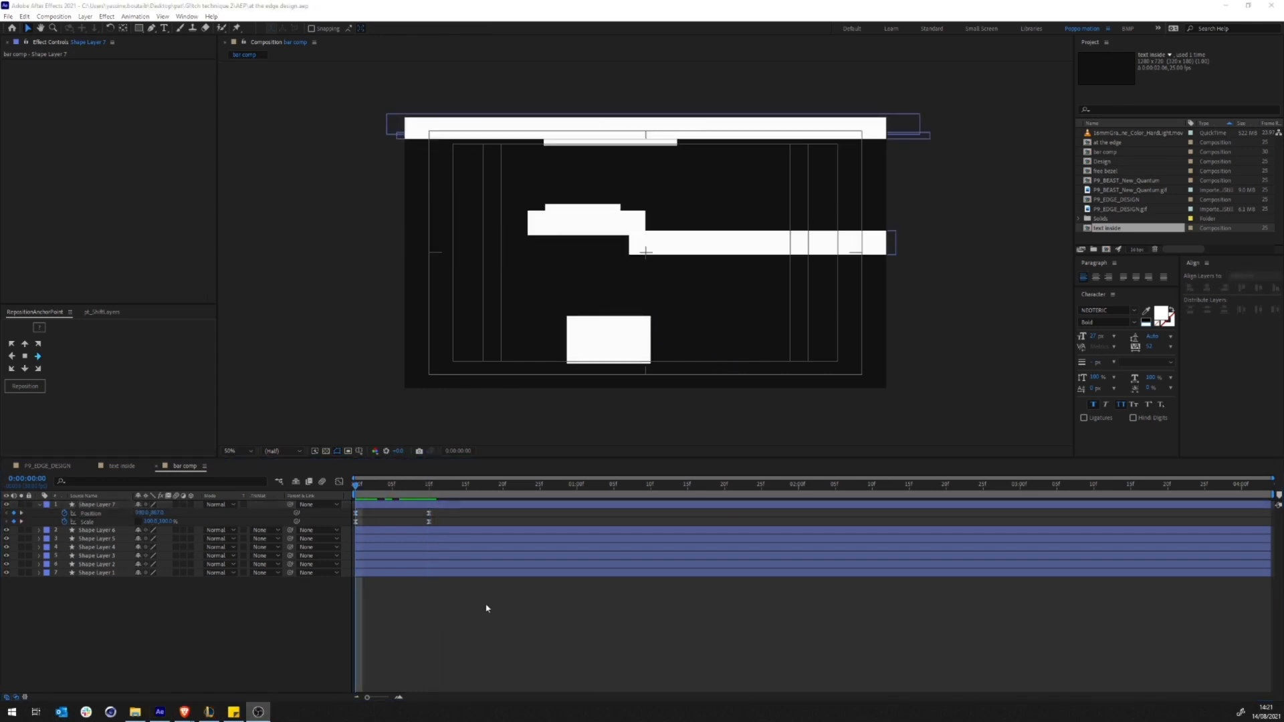
Step: Reopen the bar comp and place a duplicate of the lower rectangle in the upper-right area
key(ctrl+w)
click(96, 522)
double_click(1114, 150)
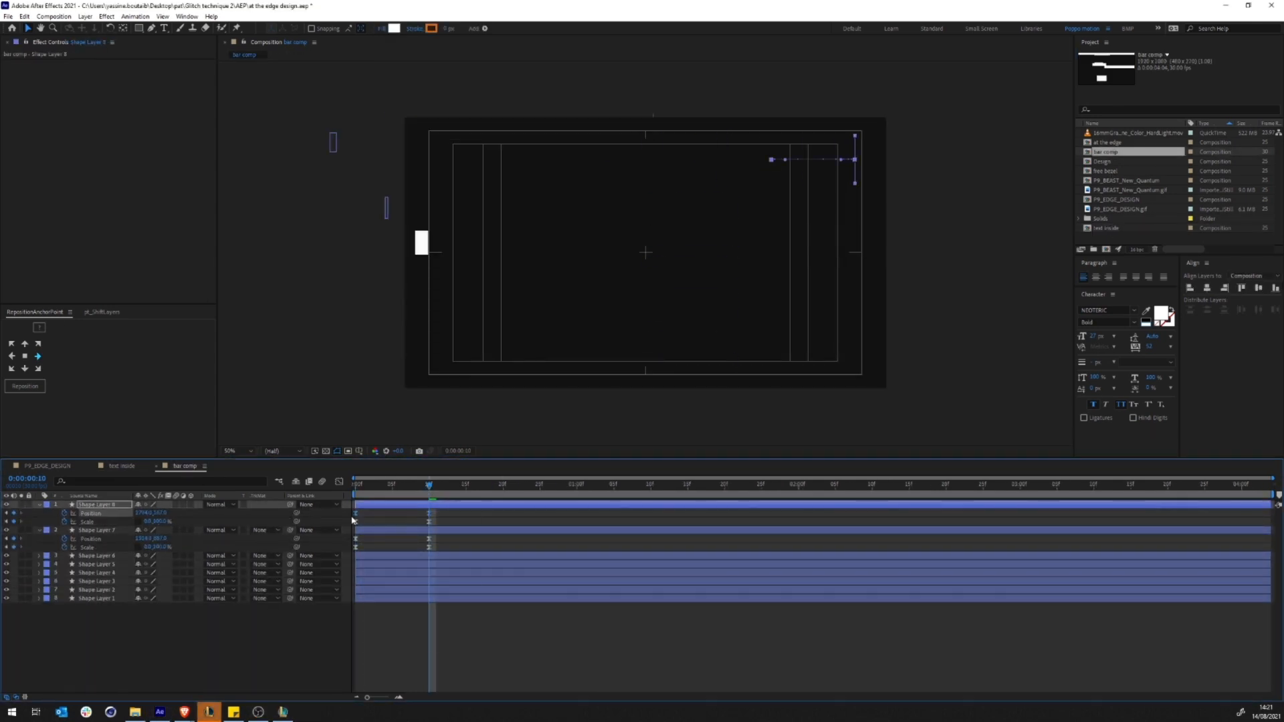
Step: Time-reverse the duplicate rectangle's position keyframes, check its speed graph and preview the motion
right_click(355, 514)
click(522, 709)
key(space)
key(space)
click(339, 482)
click(339, 481)
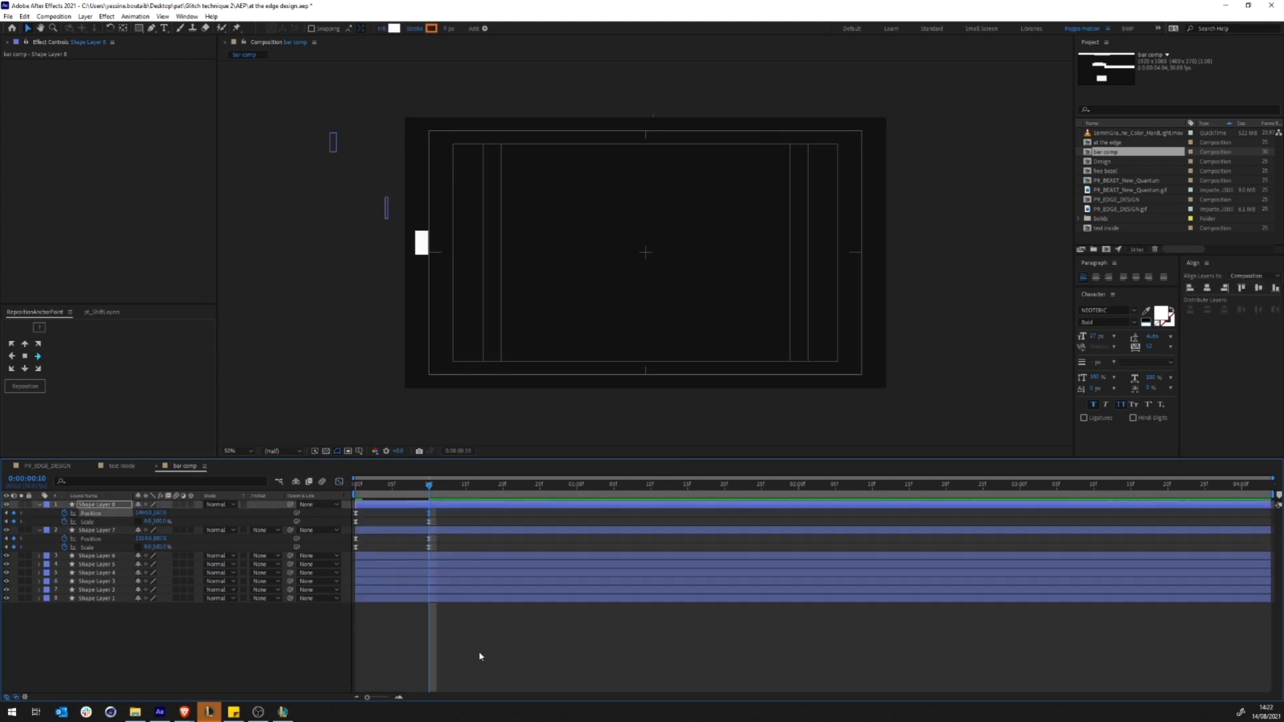
key(space)
key(space)
Step: Increase the duplicate rectangle's horizontal scale at 0:00:00:00 and preview the bar animation
click(102, 531)
click(88, 522)
drag(429, 485, 355, 485)
drag(148, 522, 295, 517)
key(space)
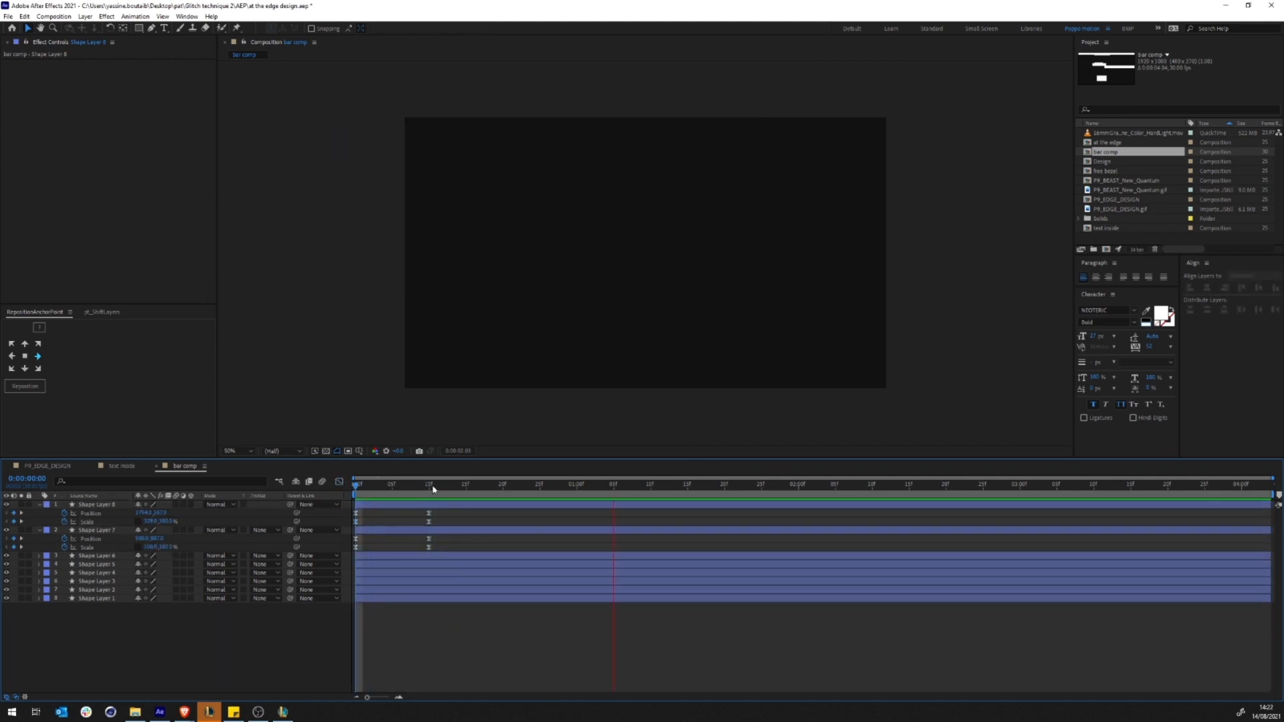
Step: Duplicate the upper-right rectangle as a thinner bar, shift the copy to the left and preview the bar animation
key(space)
key(ctrl+d)
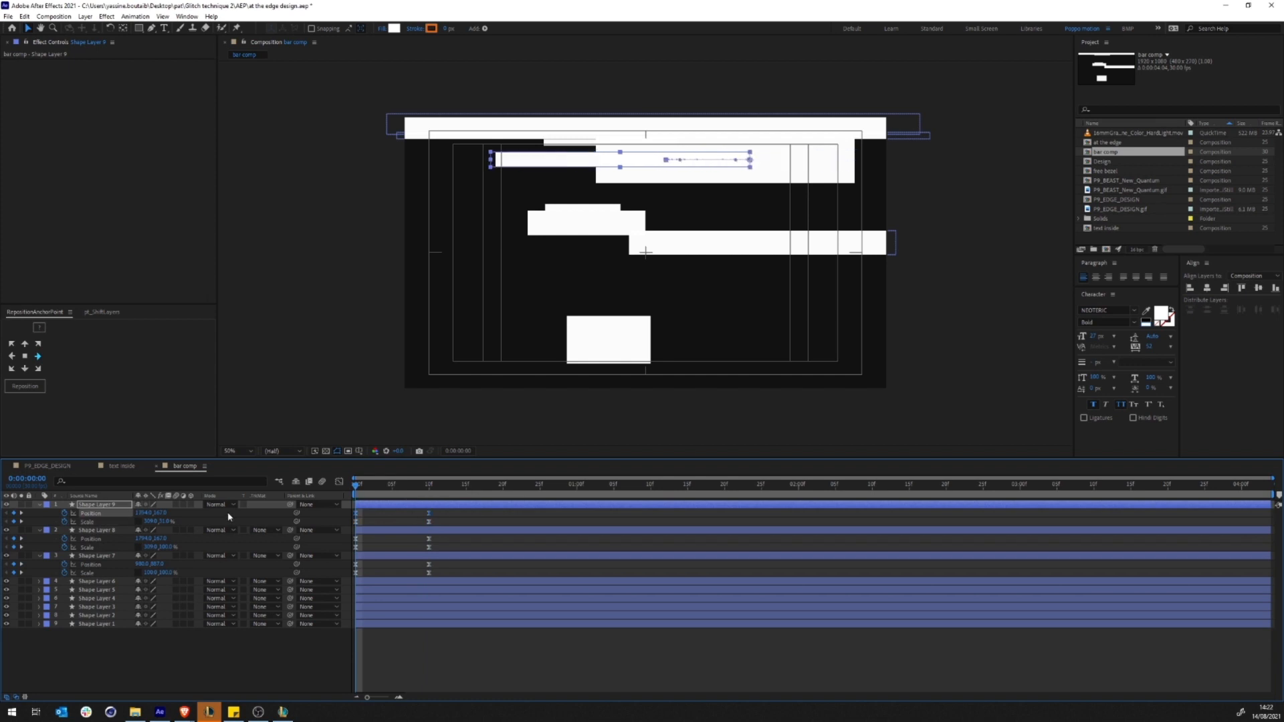
key(shift+Left)
key(shift+Left)
key(shift+Left)
key(shift+Left)
key(shift+Left)
key(shift+Left)
key(shift+Left)
key(shift+Left)
key(shift+Left)
key(shift+Left)
key(shift+Left)
key(shift+Left)
key(shift+Left)
key(shift+Left)
key(shift+Left)
key(shift+Left)
key(shift+Left)
key(shift+Left)
click(228, 513)
key(space)
key(space)
Step: Collapse the properties of the three newest rectangle layers and save the project
click(97, 556)
shift+click(97, 505)
click(39, 505)
key(ctrl+s)
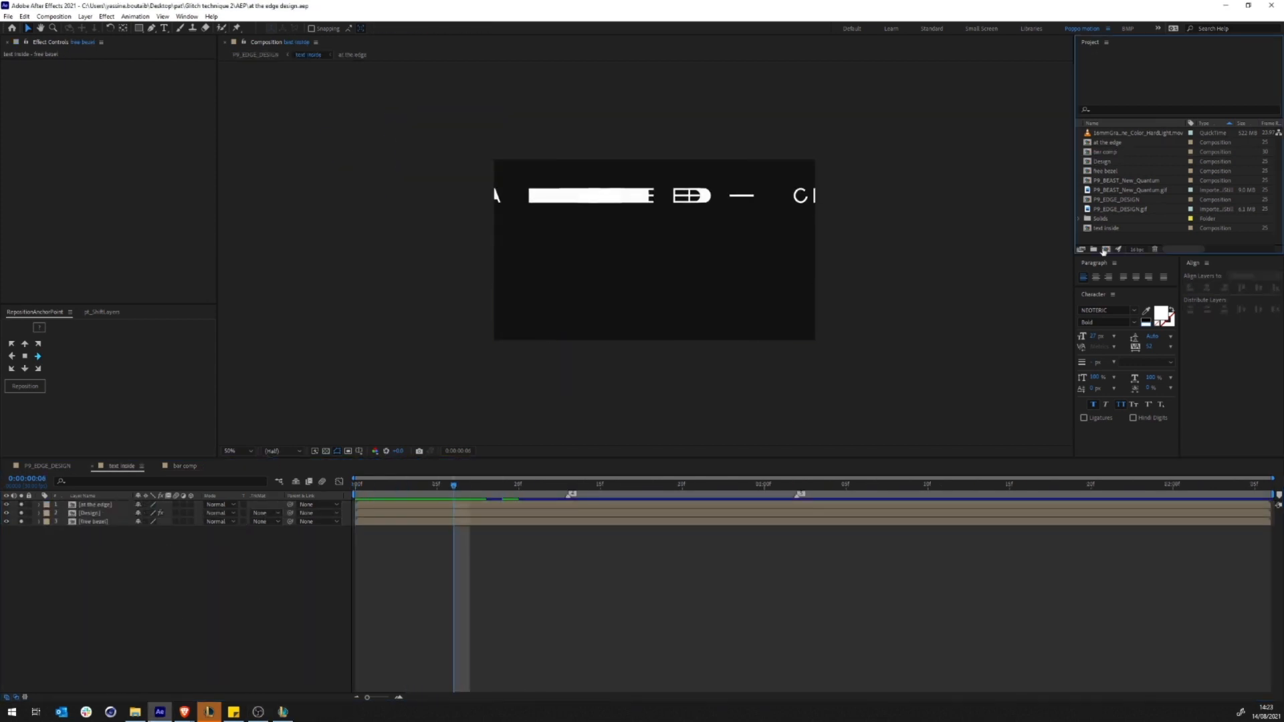
Step: Create a Main comp folder in the project and rename the PR_EDGE_DESIGN composition to glitch 1
click(1094, 307)
click(49, 466)
key(ctrl+k)
text(glitch 1)
key(Return)
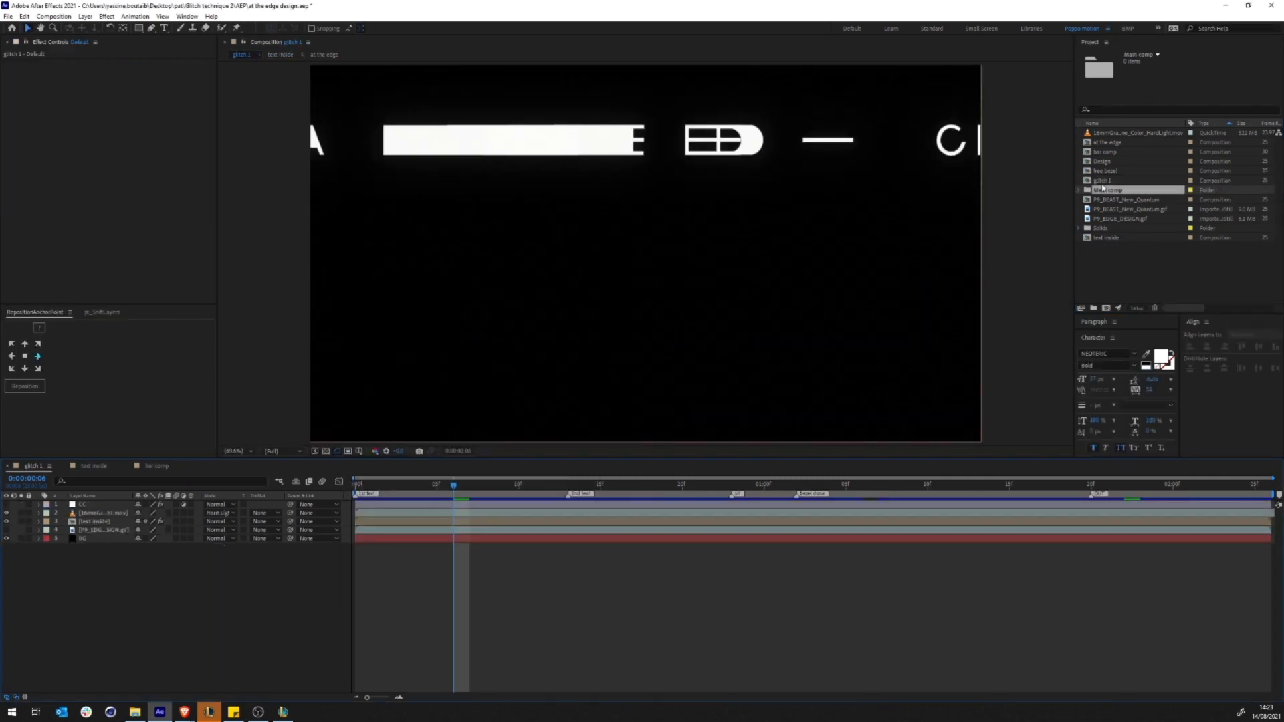
Step: Give the glitch 1 composition a red label and sort the compositions into the Main comp and Precomps folders
click(1190, 181)
click(1212, 226)
key(ctrl+s)
drag(1107, 181, 1107, 220)
click(1106, 142)
shift+click(1105, 161)
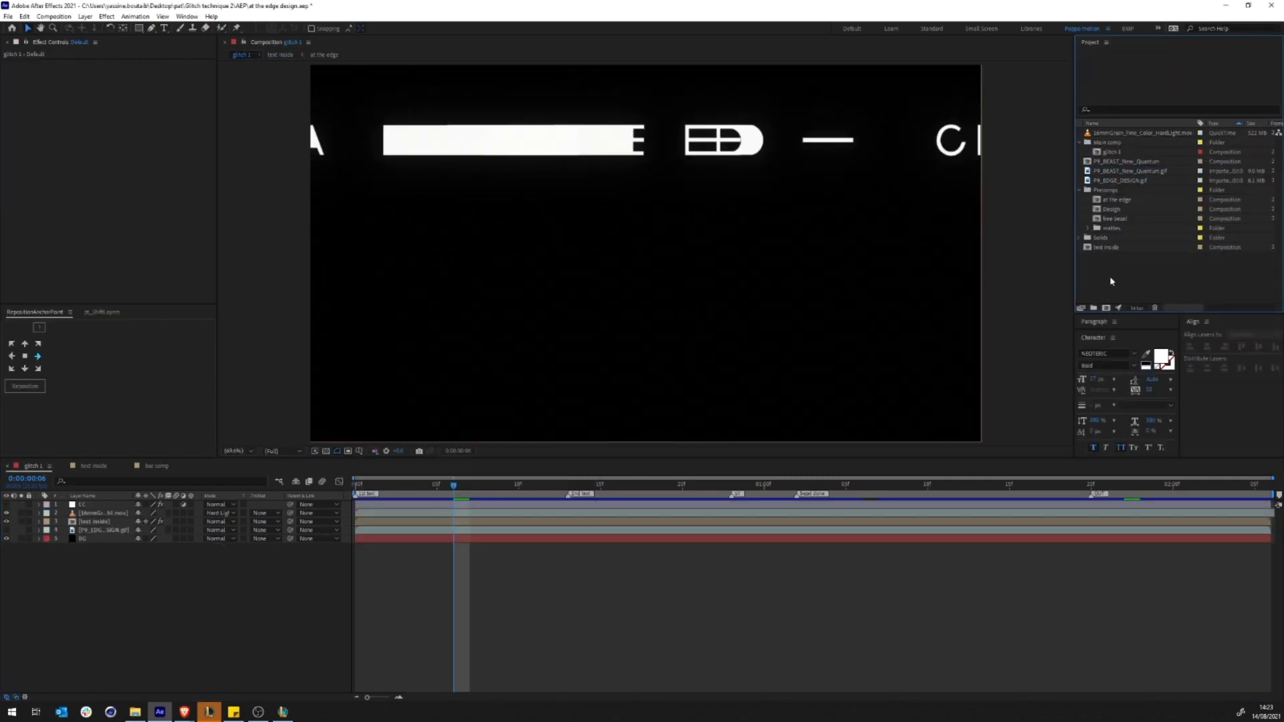
Step: Delete the PR_BEAST_New_Quantum composition and GIF from the project
click(1112, 173)
key(Delete)
key(Return)
click(1113, 173)
key(Delete)
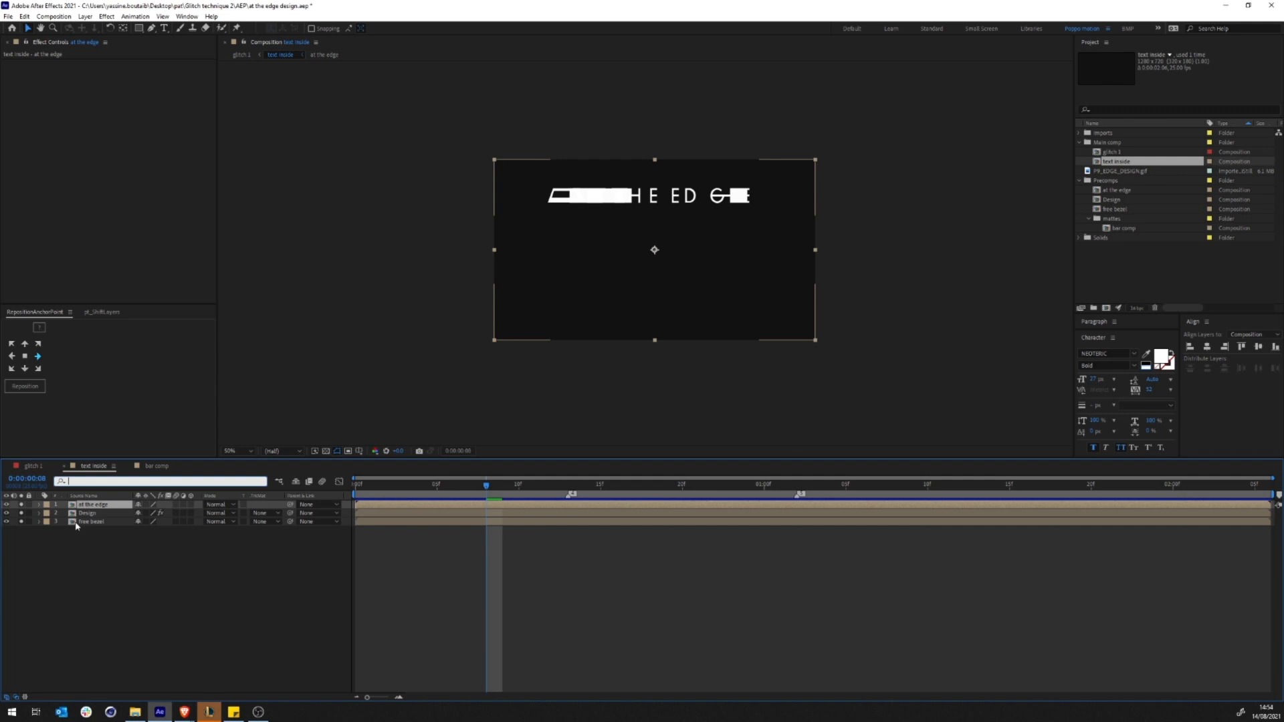
Step: Duplicate the at the edge layer in text inside and use bar comp above it as the copy's alpha matte
key(ctrl+d)
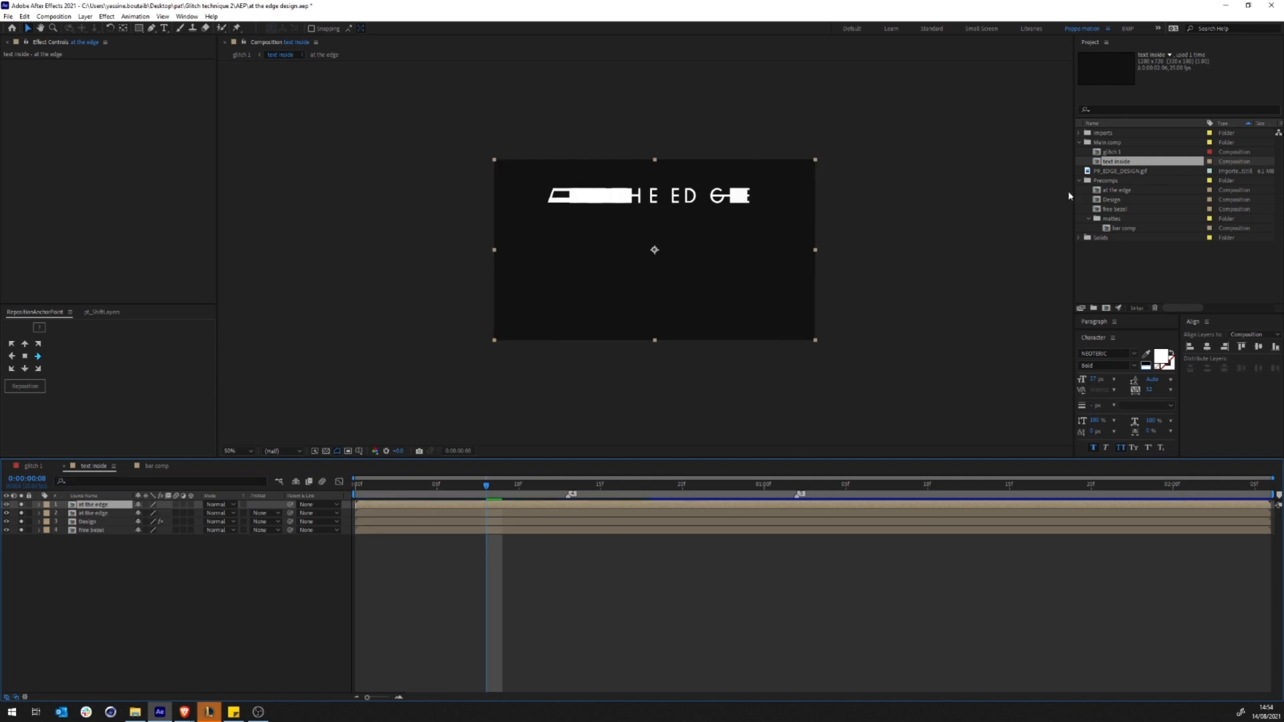
drag(1124, 228, 107, 506)
click(266, 513)
click(288, 533)
click(94, 513)
shift+click(98, 506)
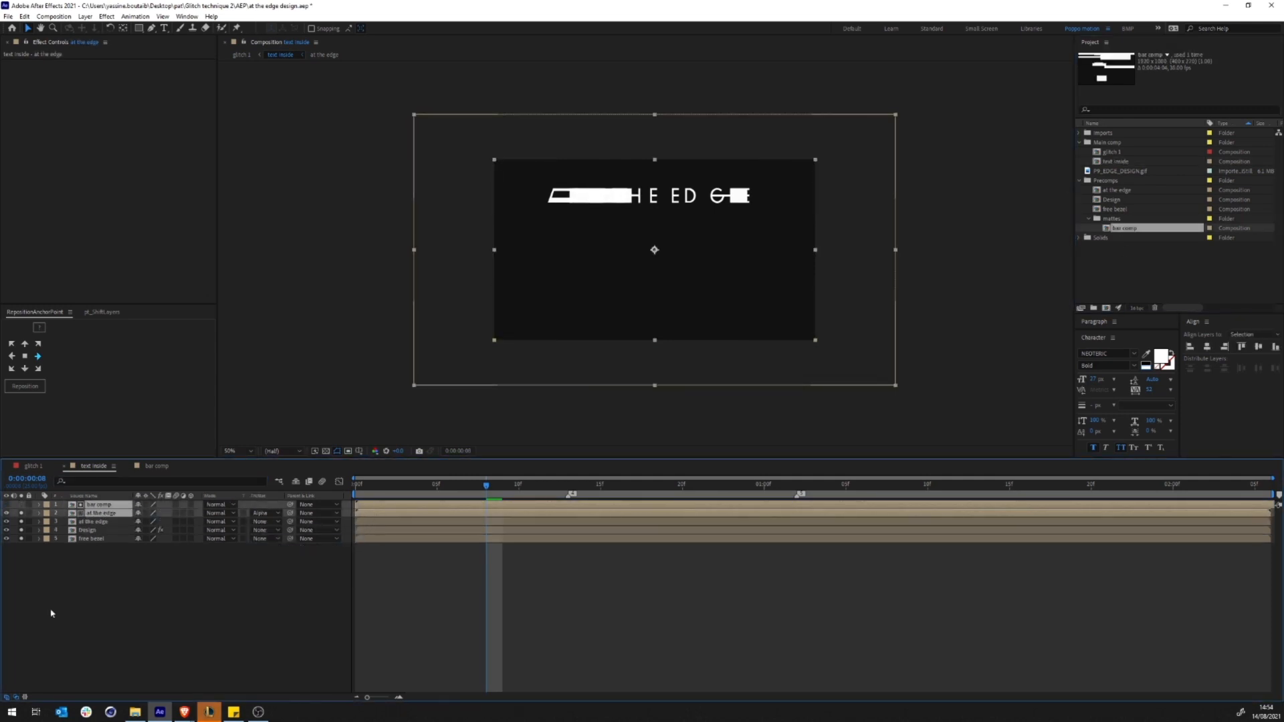
Step: Add a colour effect to the matted at the edge copy and preview the composition
click(103, 514)
key(ctrl+space)
text(f)
key(Return)
click(123, 596)
key(space)
key(space)
click(467, 507)
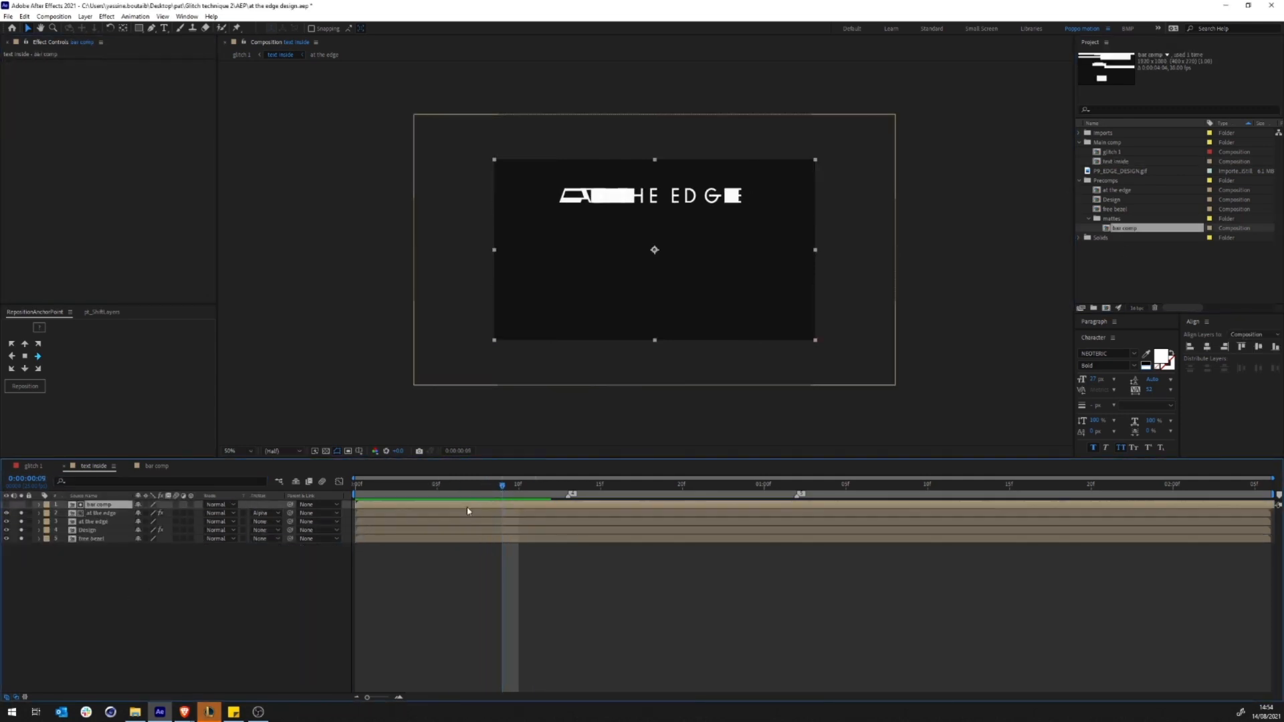
Step: Stretch the position and scale keyframes of all bar comp rectangles over a longer time and preview text inside
click(157, 466)
key(ctrl+a)
key(u)
key(grave)
drag(541, 301, 502, 97)
key(grave)
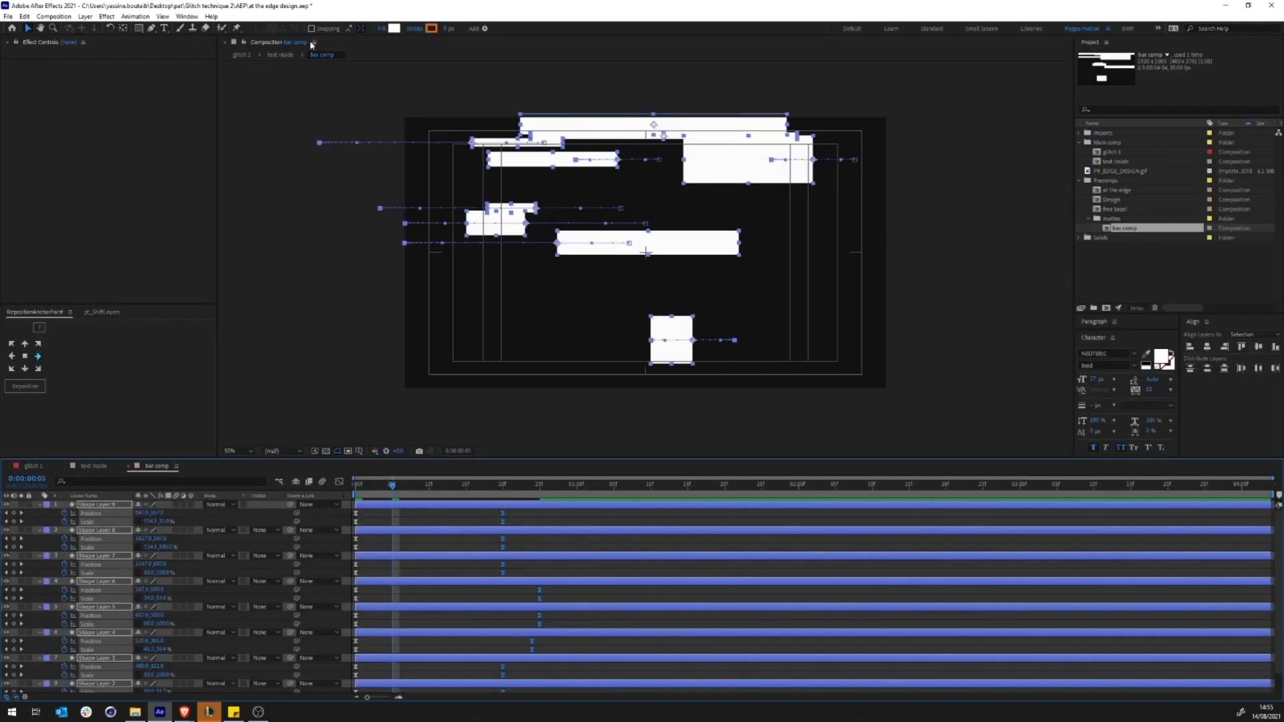
click(281, 54)
key(space)
key(space)
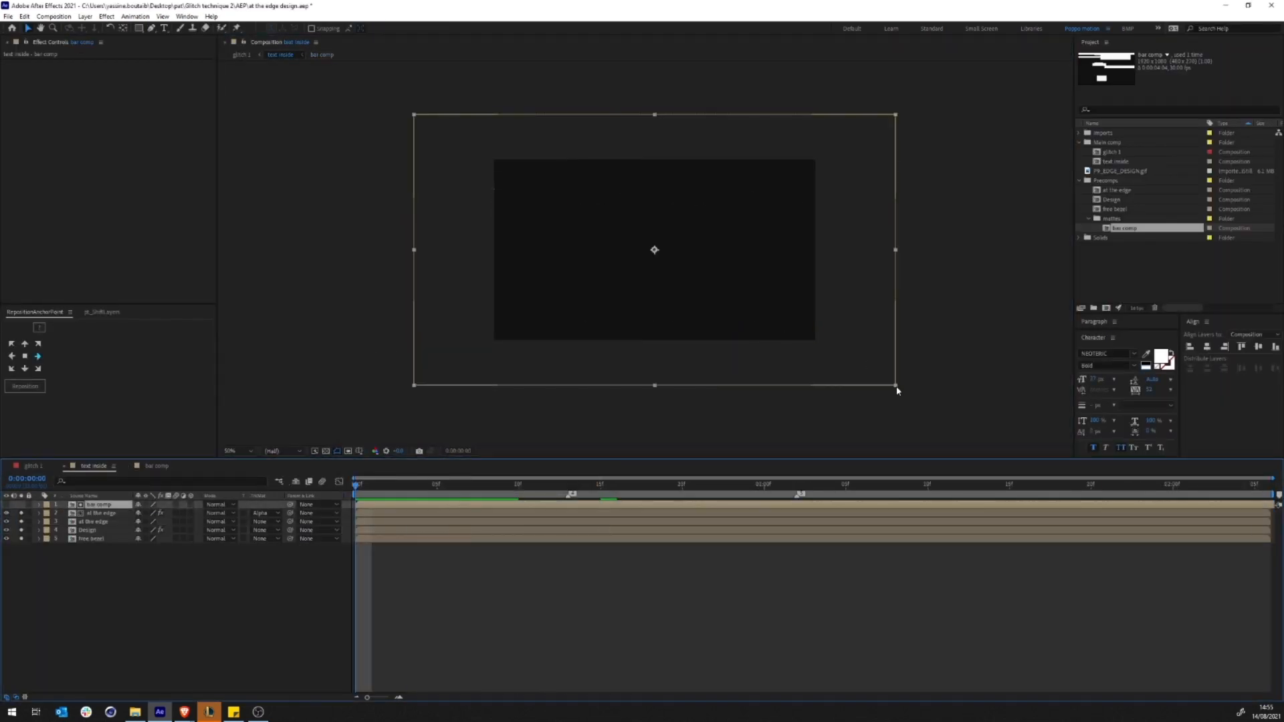
Step: Fit the bar comp matte layer to the text inside composition's size and preview the animation
click(900, 396)
click(103, 504)
key(s)
right_click(105, 499)
right_click(81, 508)
mouse_move(145, 264)
click(231, 398)
key(space)
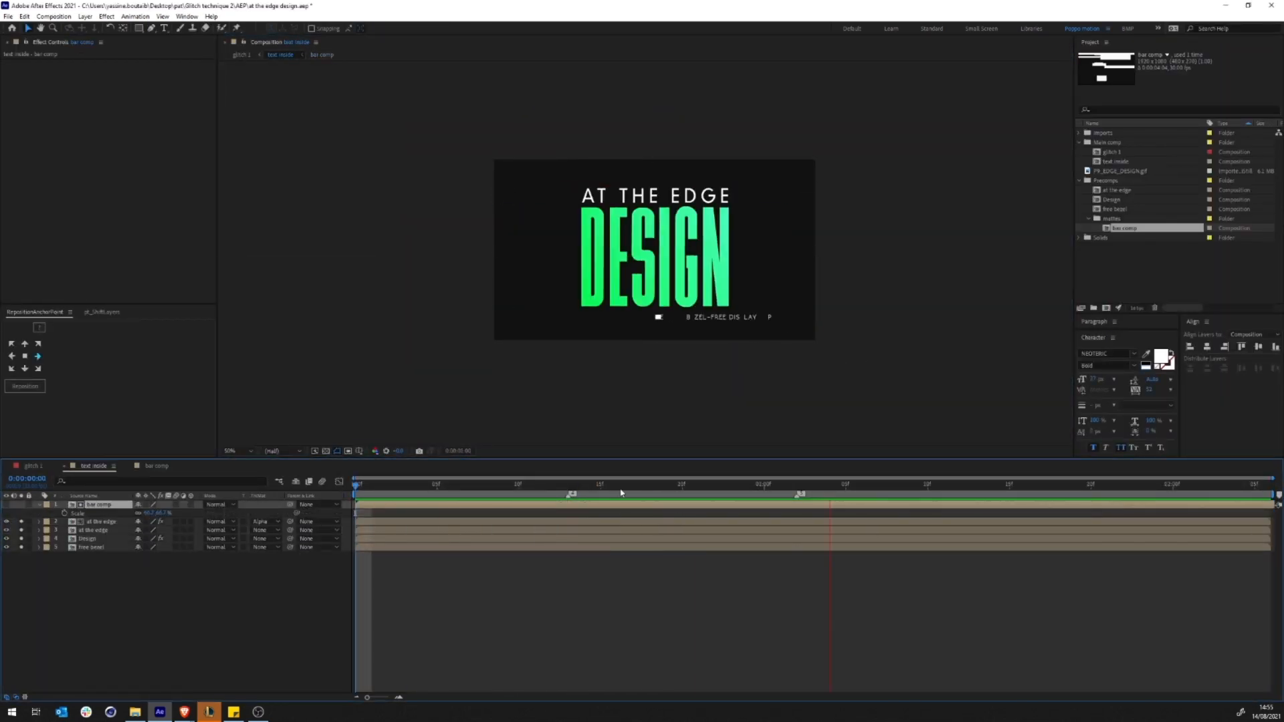
key(space)
Step: Reposition the Gradient Ramp points on the matted at the edge copy and set its start color to magenta
click(100, 522)
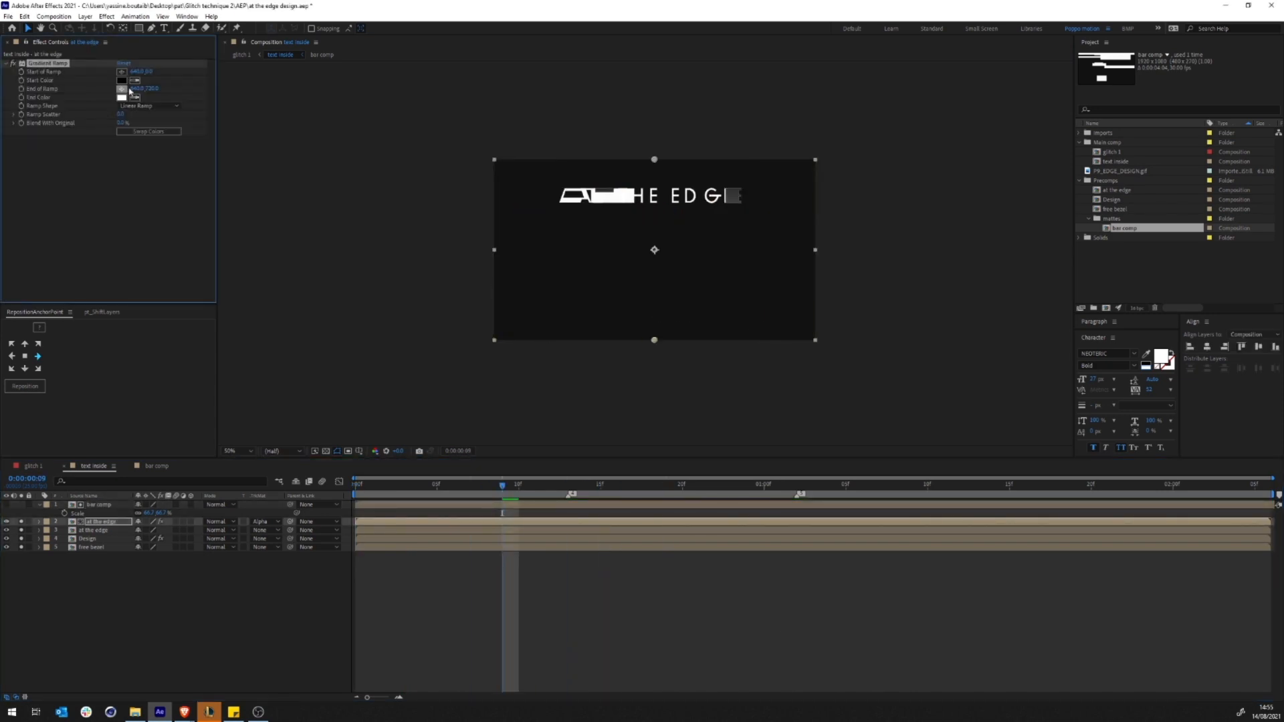
drag(654, 160, 665, 173)
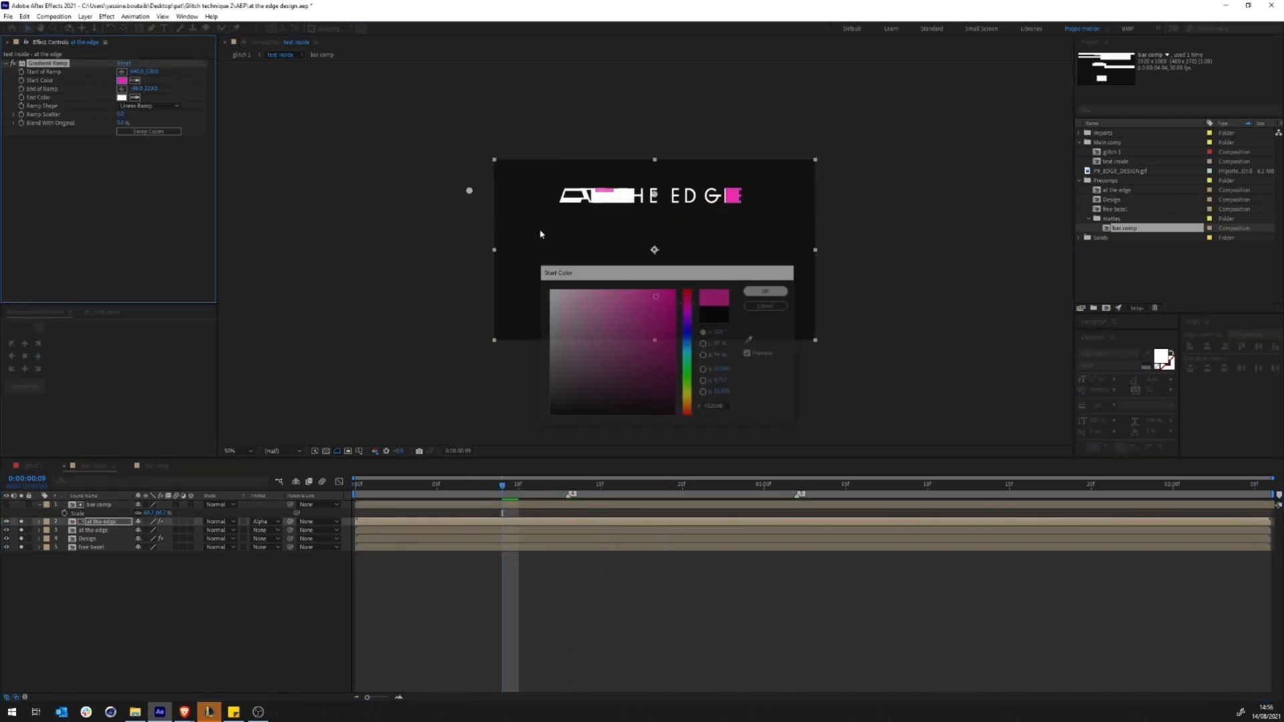
key(Return)
drag(502, 487, 395, 492)
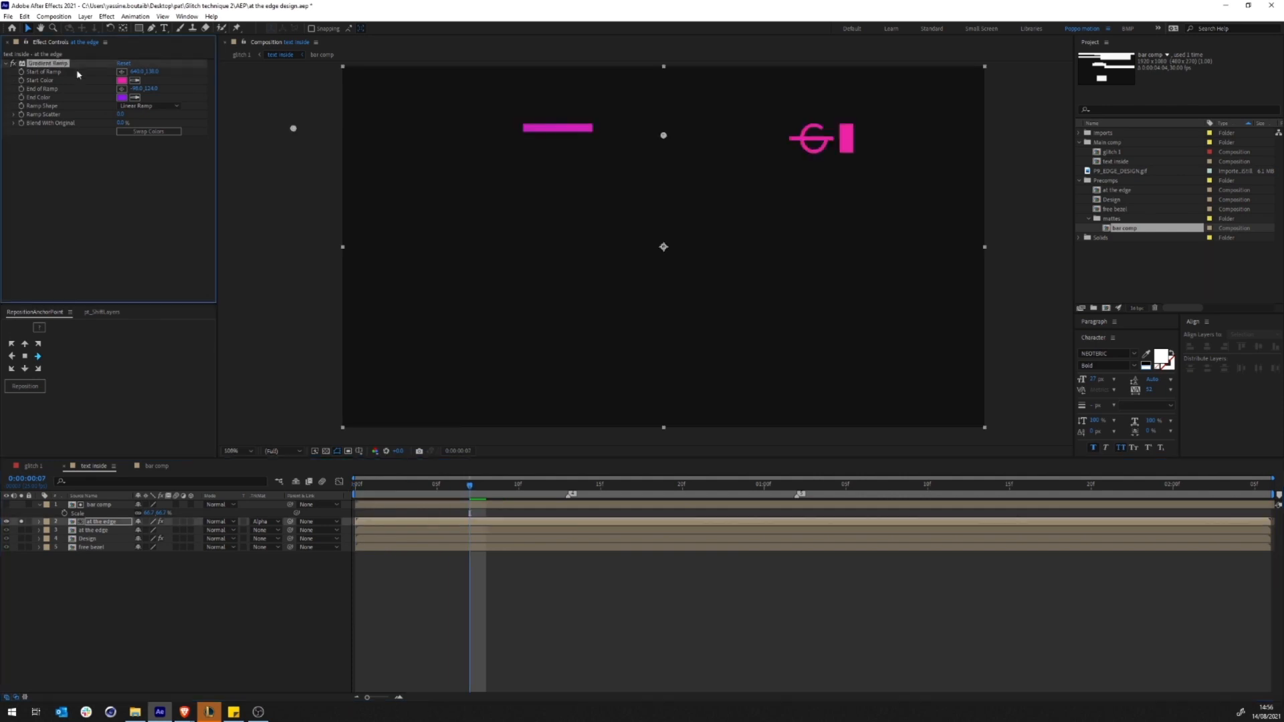
Step: Shift the Gradient Ramp's start color to a reddish pink and preview the result in text inside and glitch 1
click(121, 80)
click(607, 288)
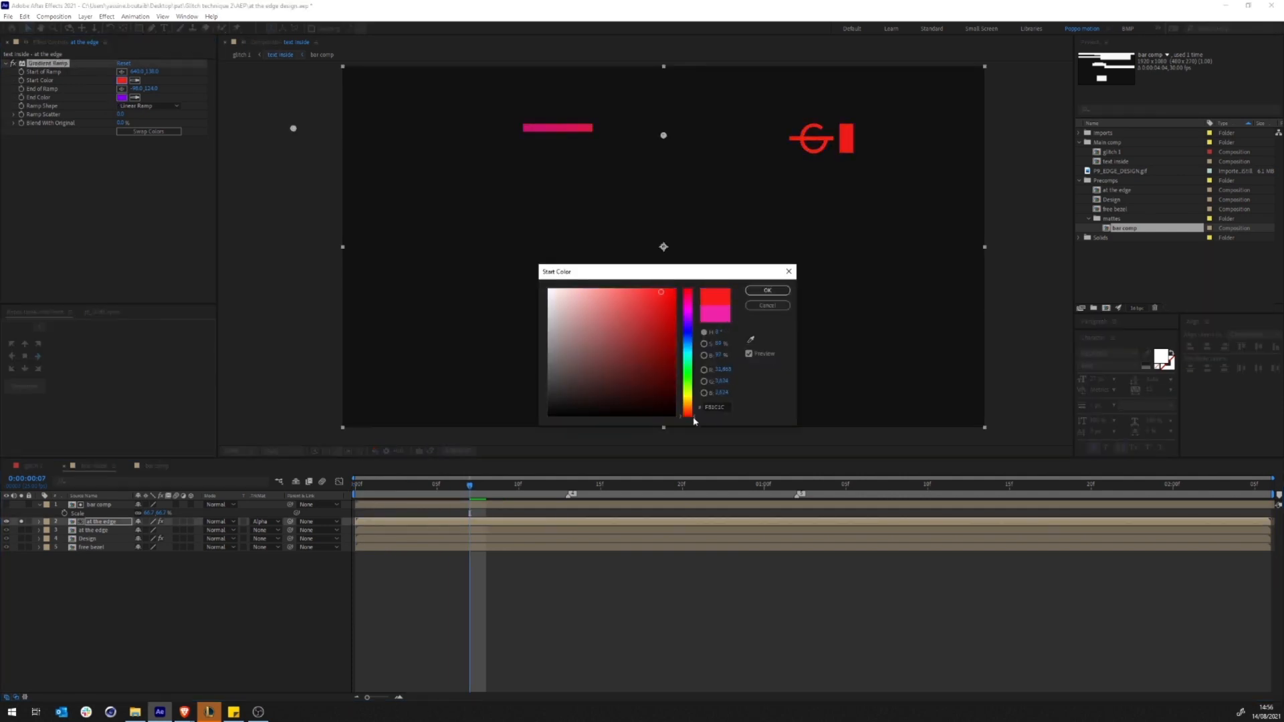
drag(694, 420, 694, 309)
click(769, 292)
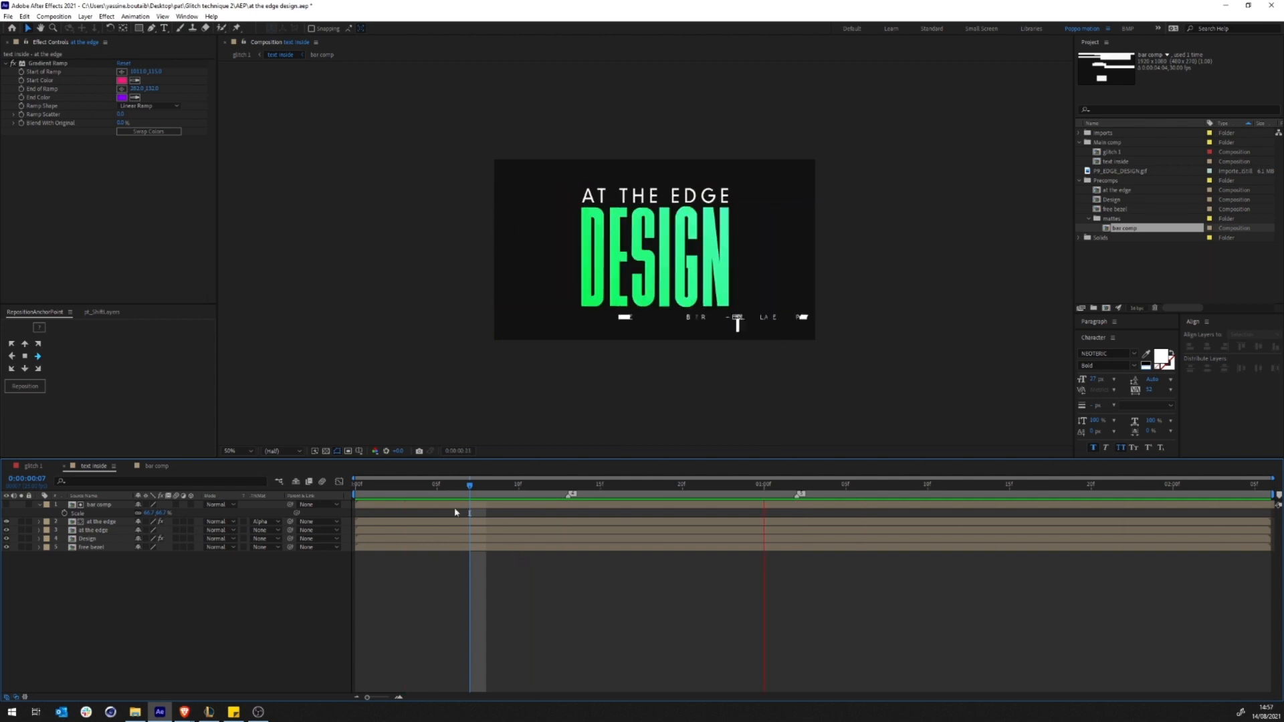
key(space)
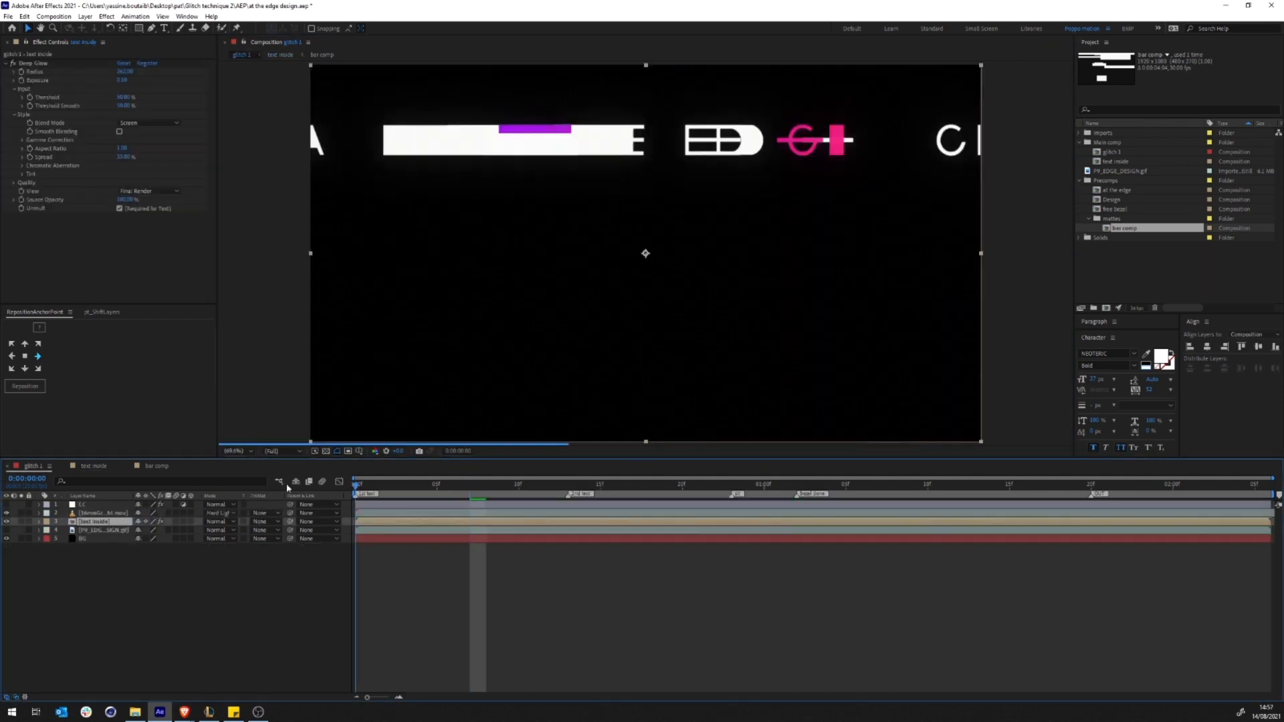
key(space)
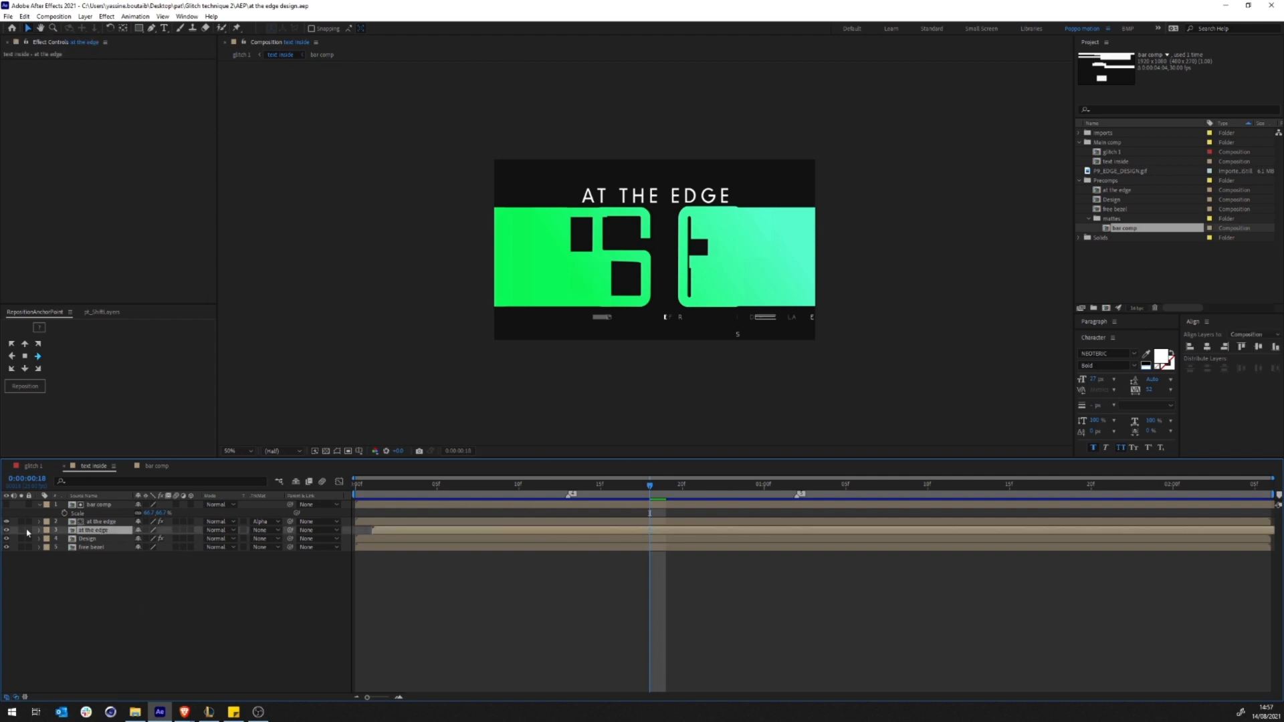
Step: Apply Time Displacement to the unmatted at the edge layer with bar comp as displacement layer, and check its motion
key(ctrl+space)
text(ti)
text(me)
key(Return)
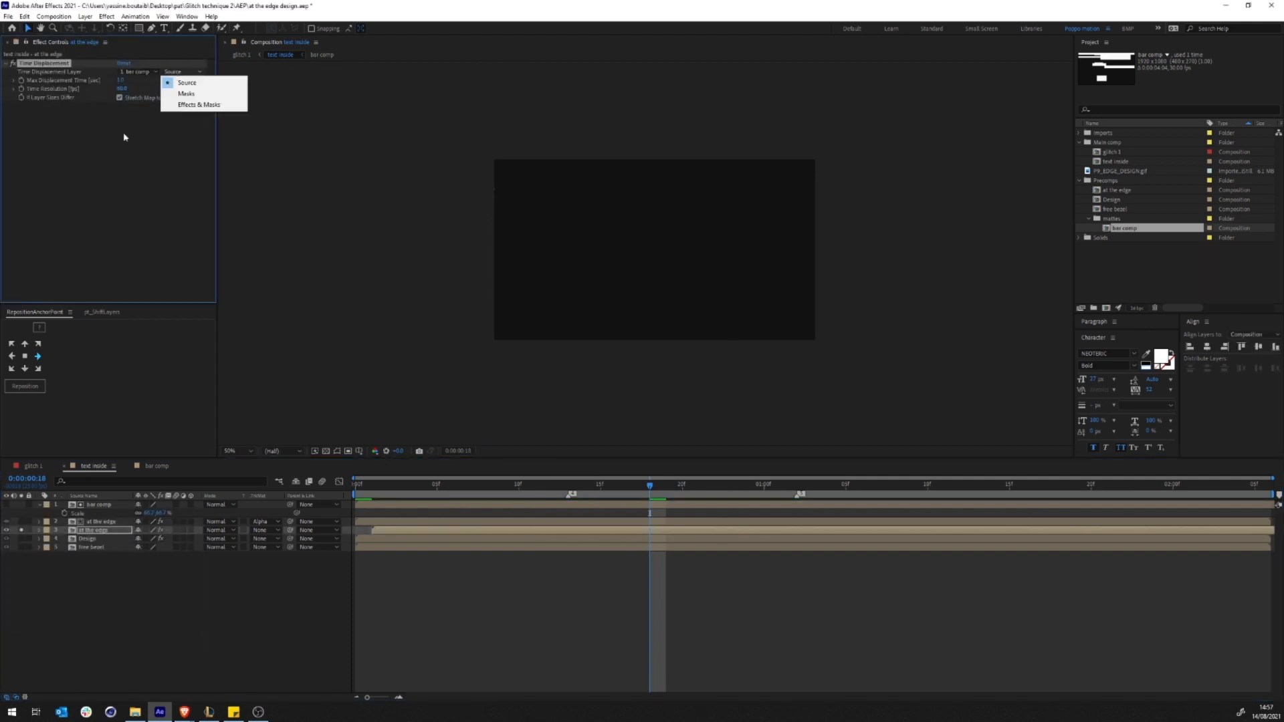
drag(436, 486, 702, 488)
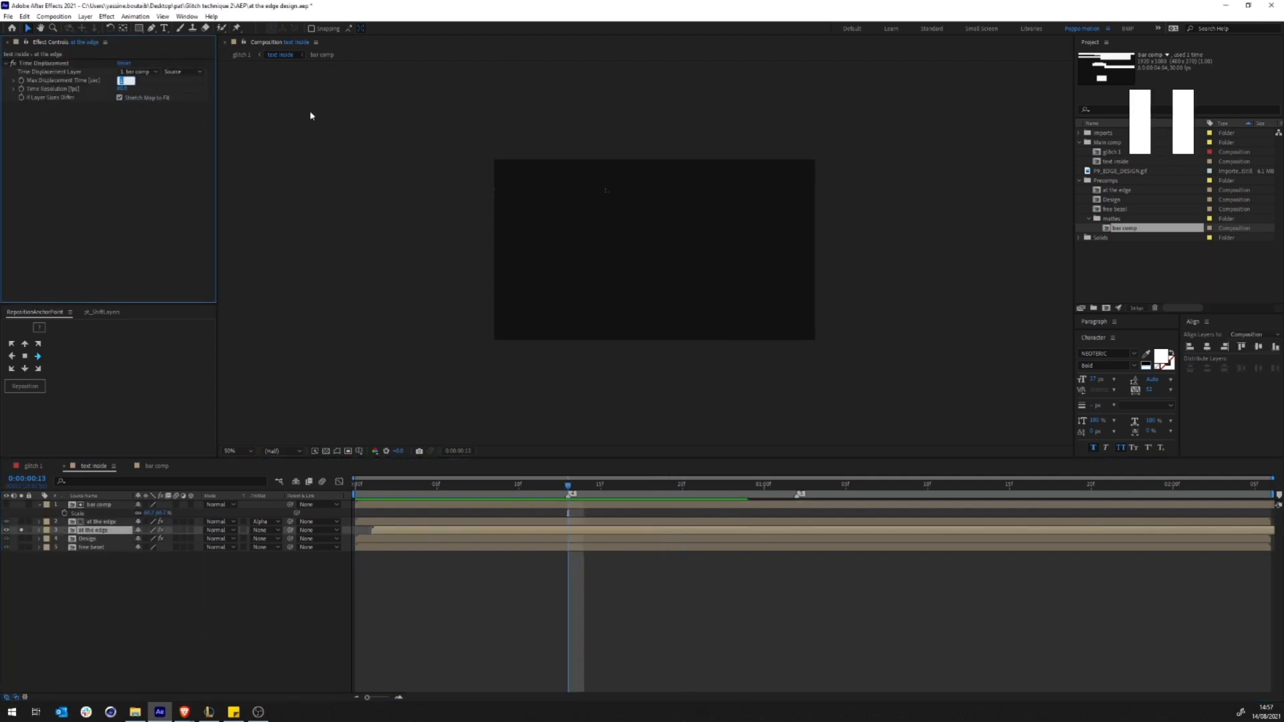
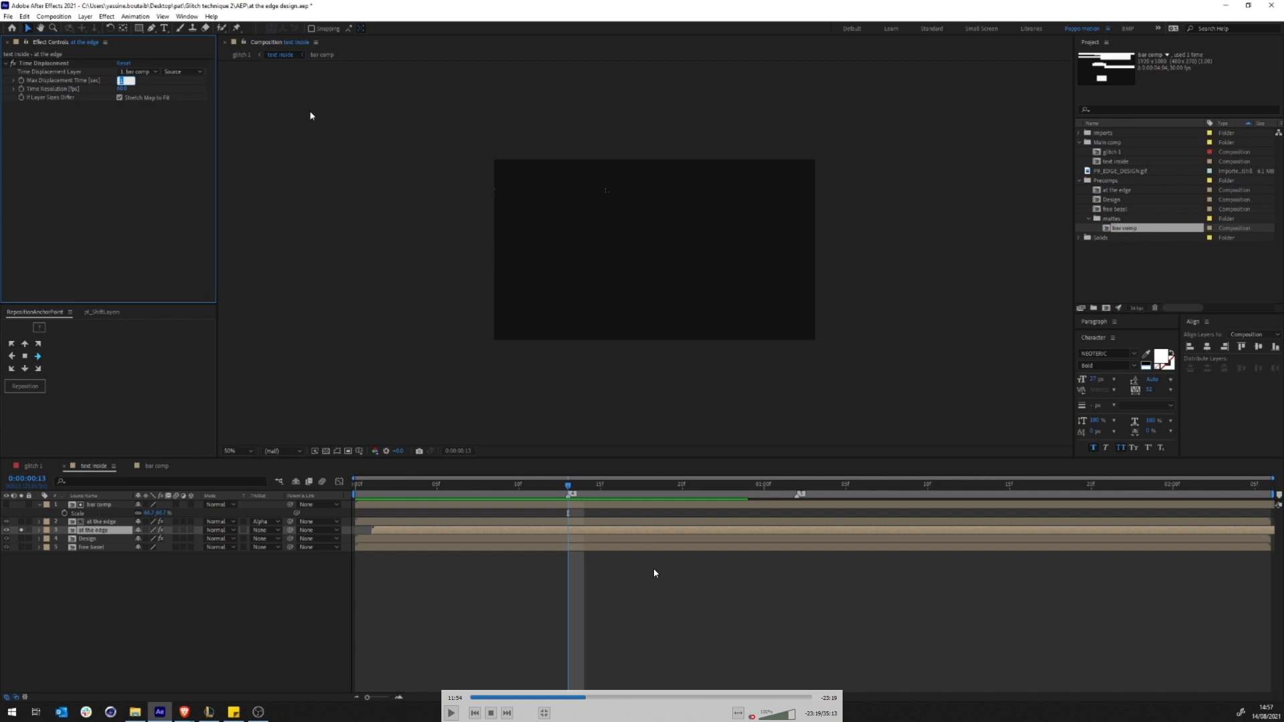
click(582, 698)
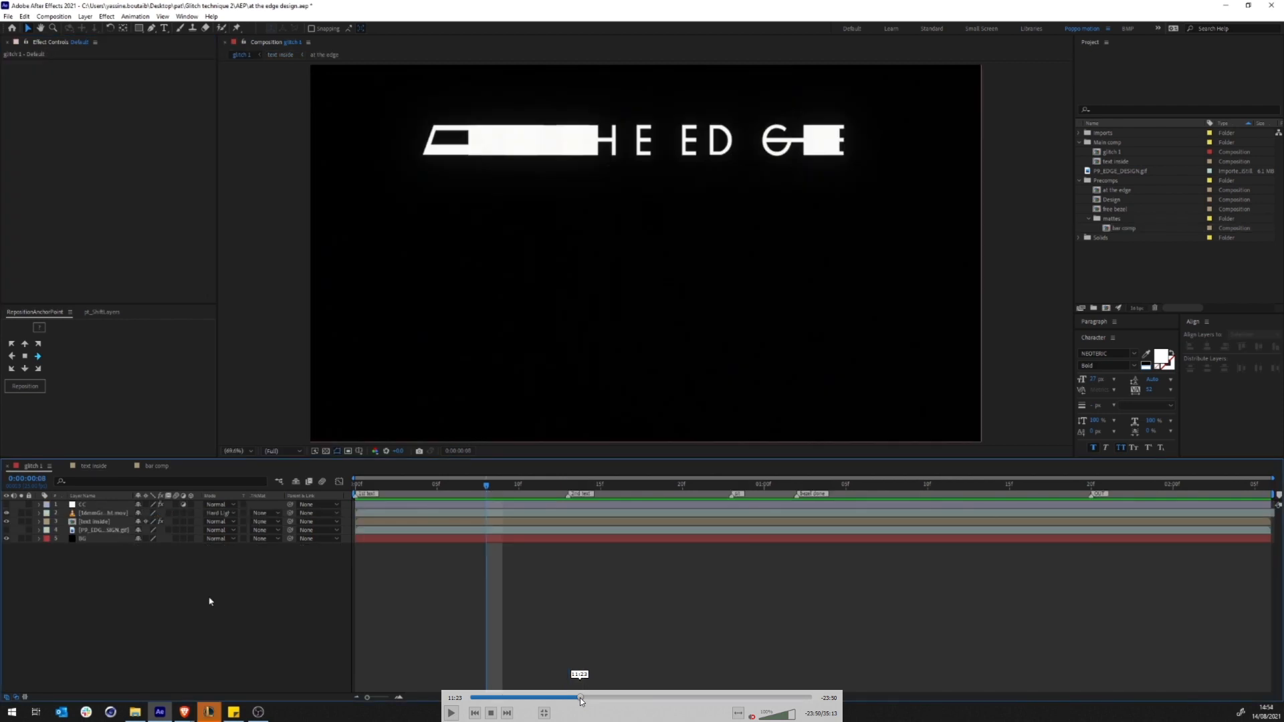
click(574, 698)
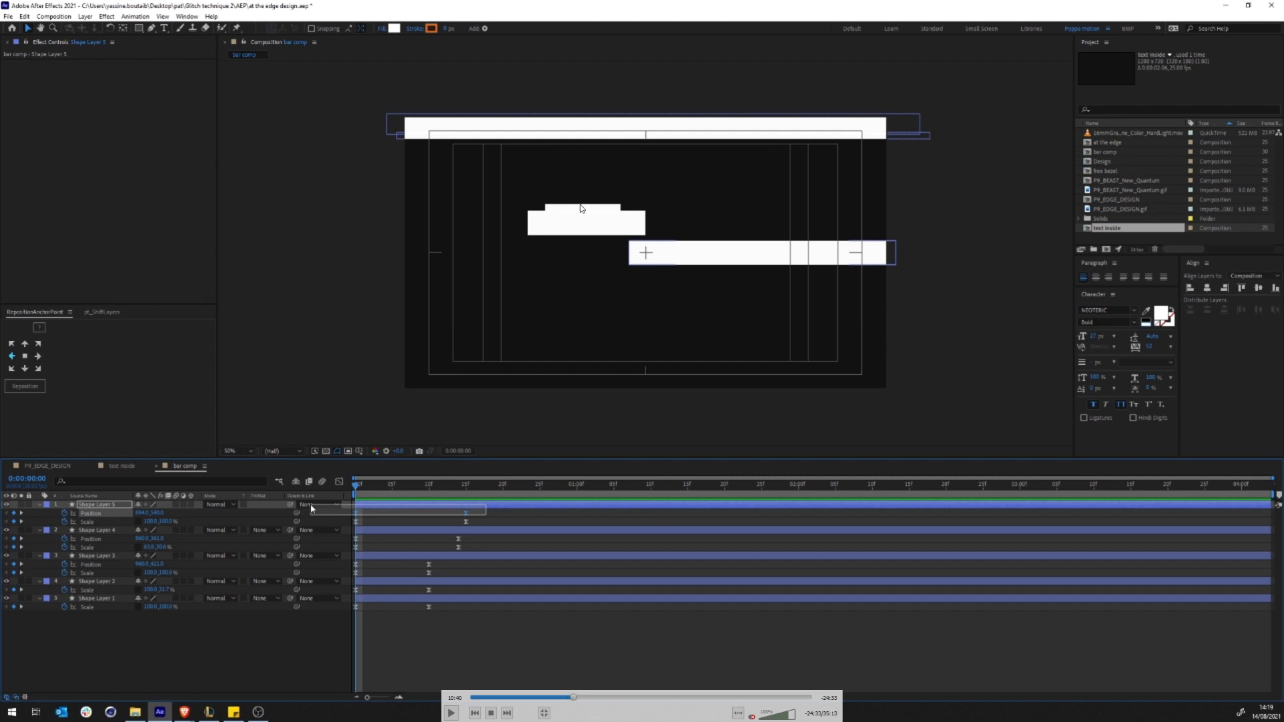
click(577, 698)
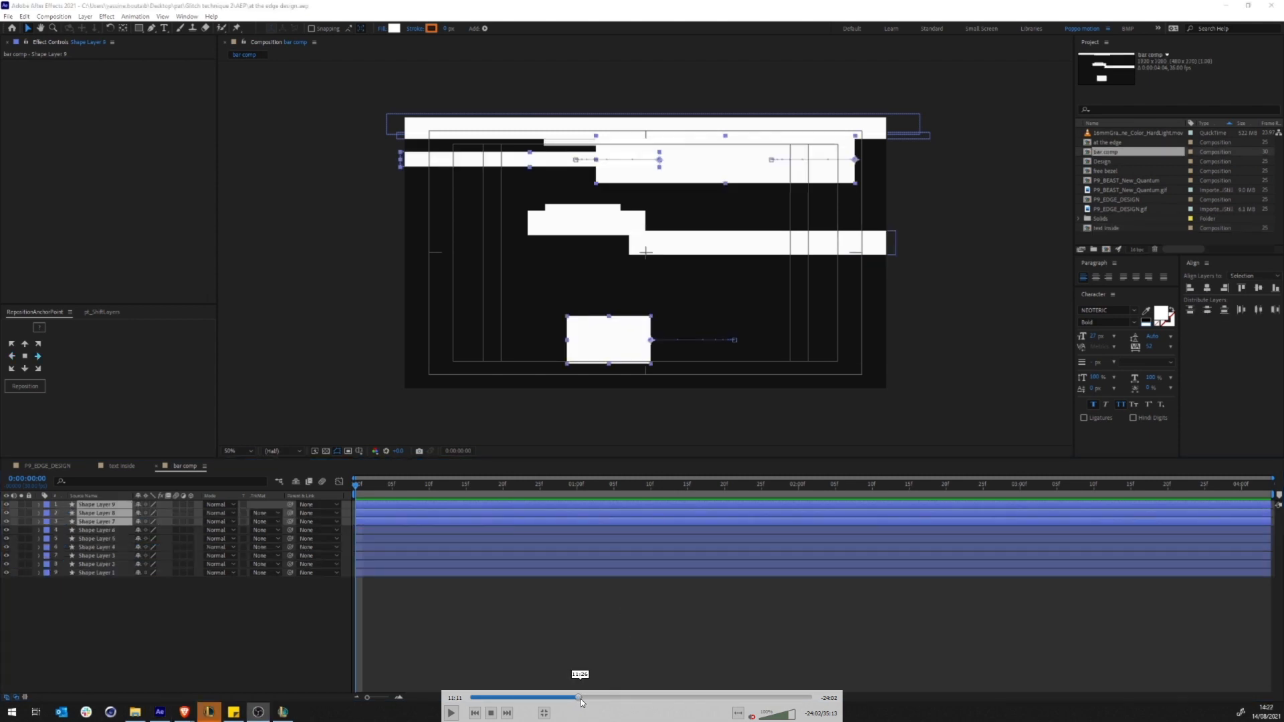
click(581, 698)
click(587, 698)
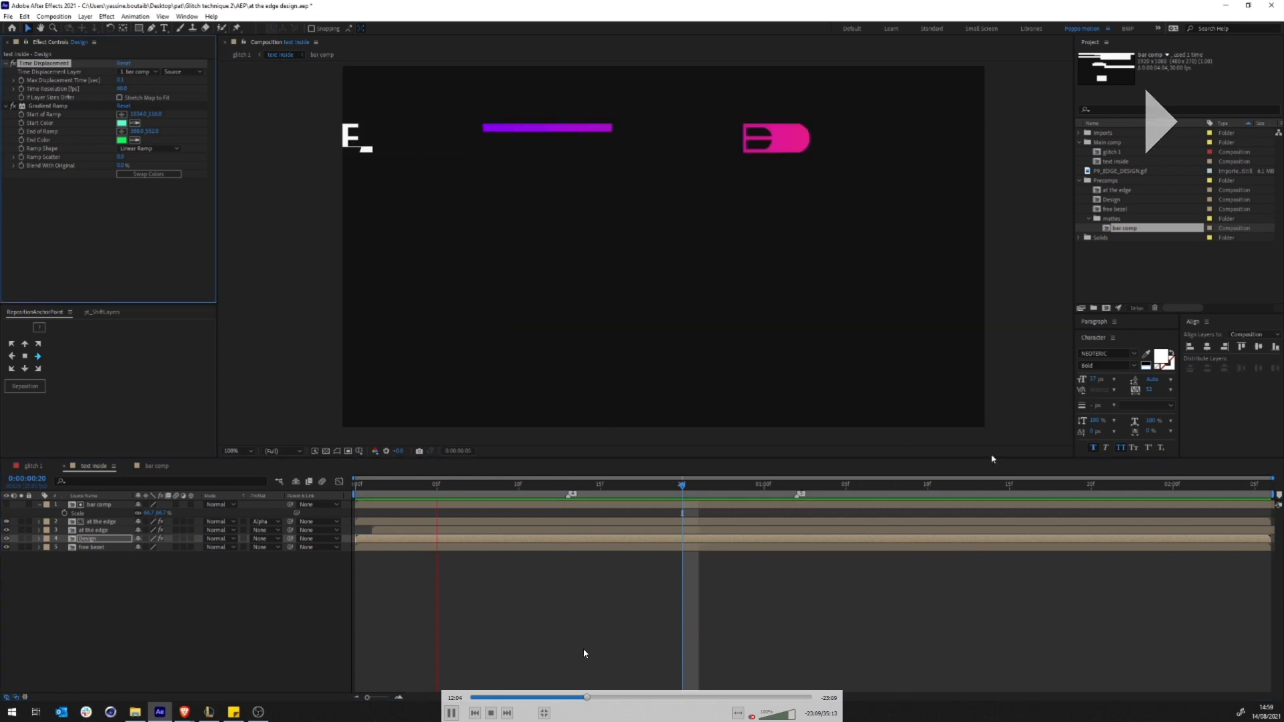
click(585, 698)
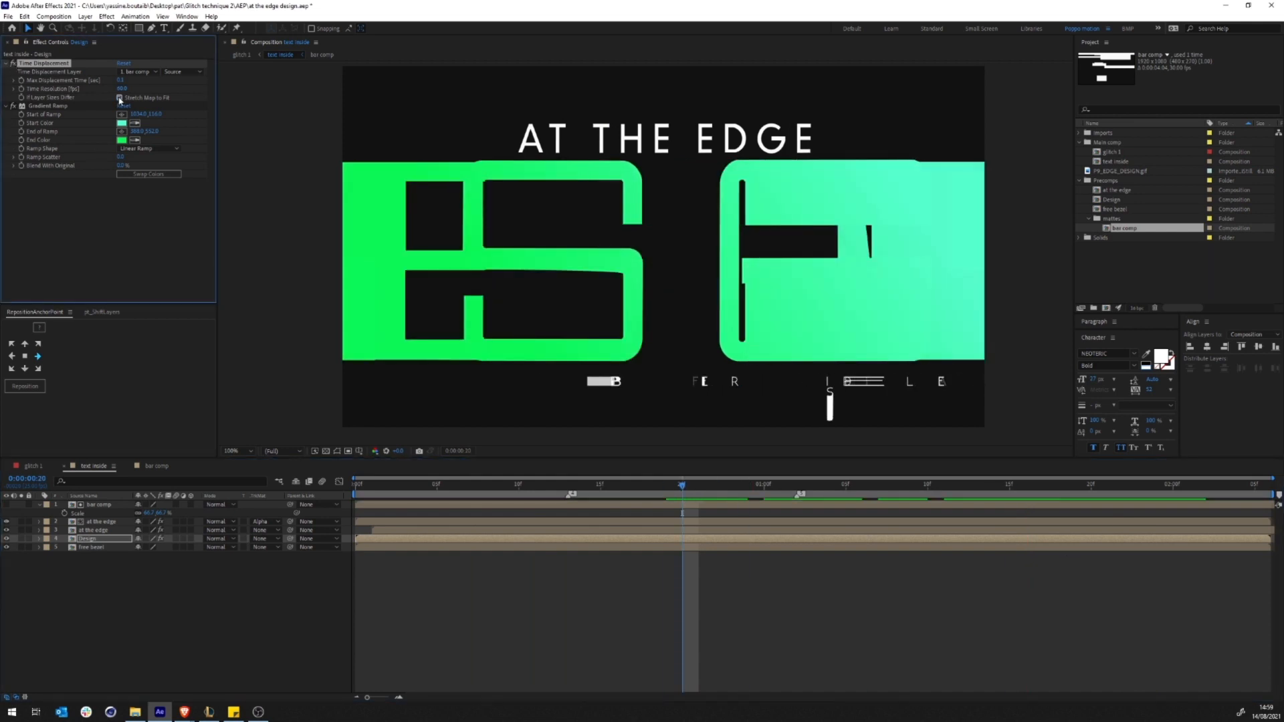
Step: Enable Stretch Map to Fit in the Design layer's Time Displacement, adjust its maximum displacement time and preview
click(120, 98)
click(120, 80)
text(0)
key(Return)
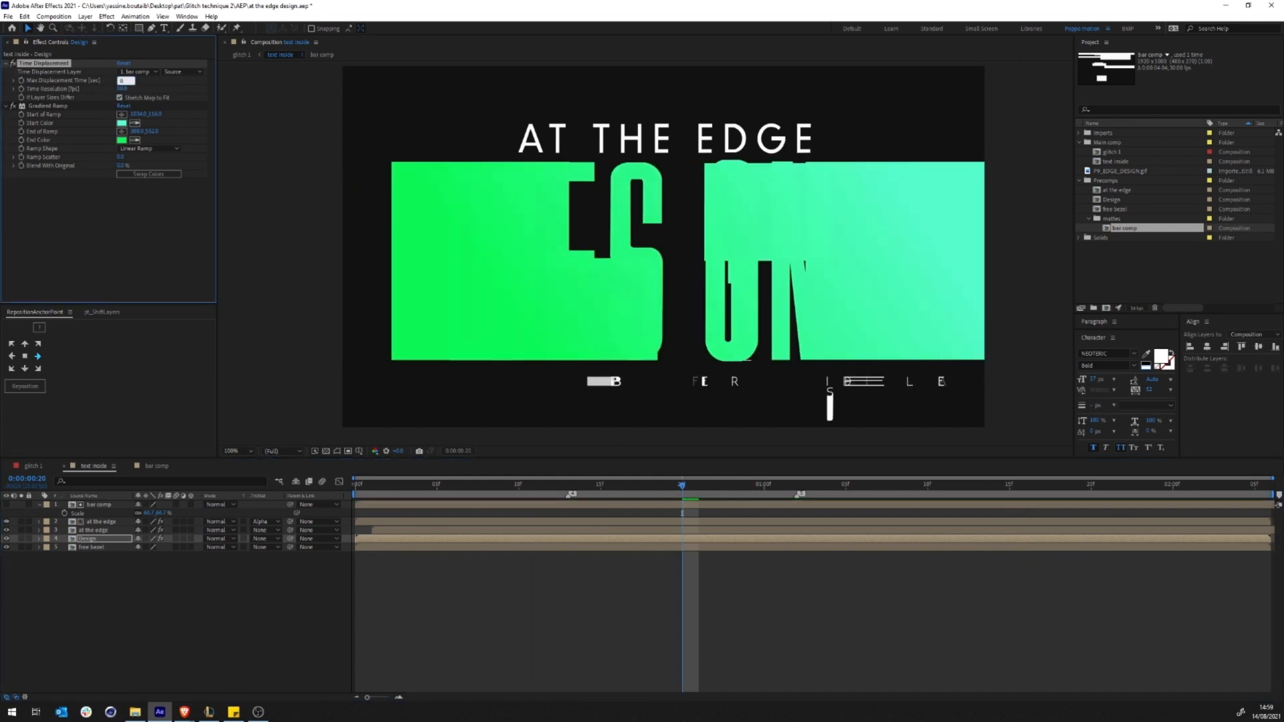
key(space)
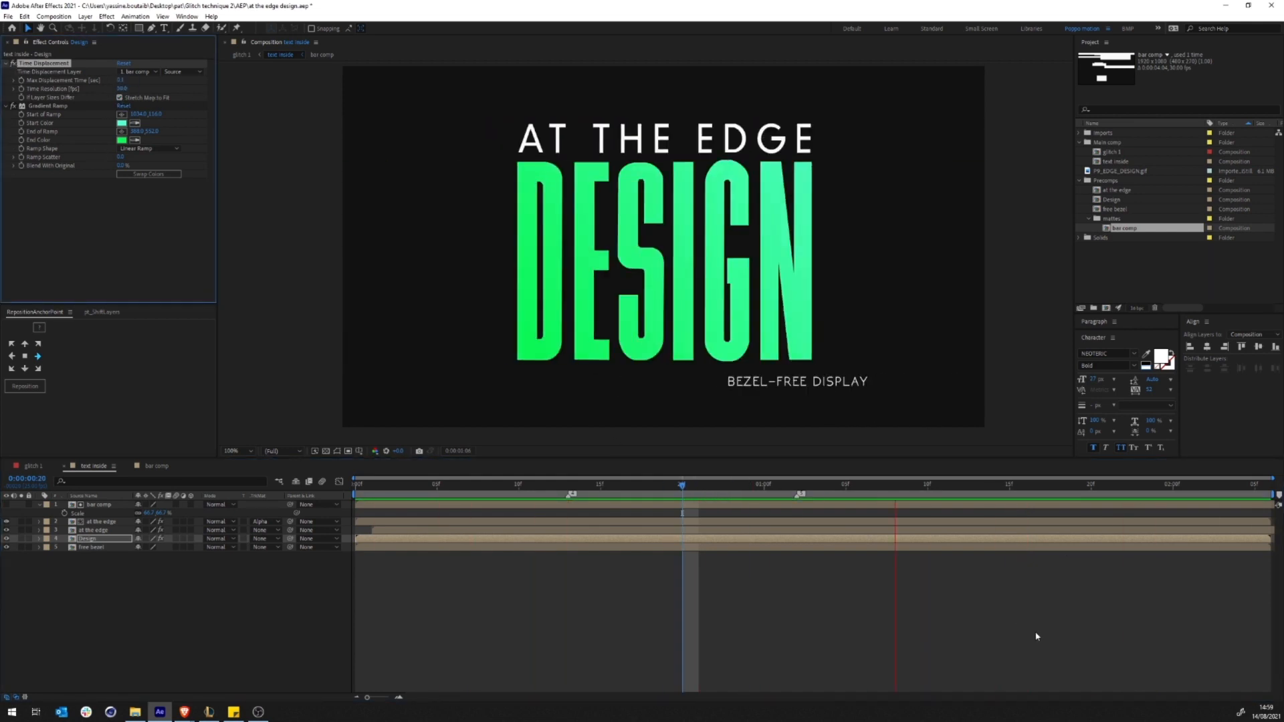
Step: Return to the glitch 1 composition and preview the displaced title there
click(241, 55)
click(668, 564)
key(space)
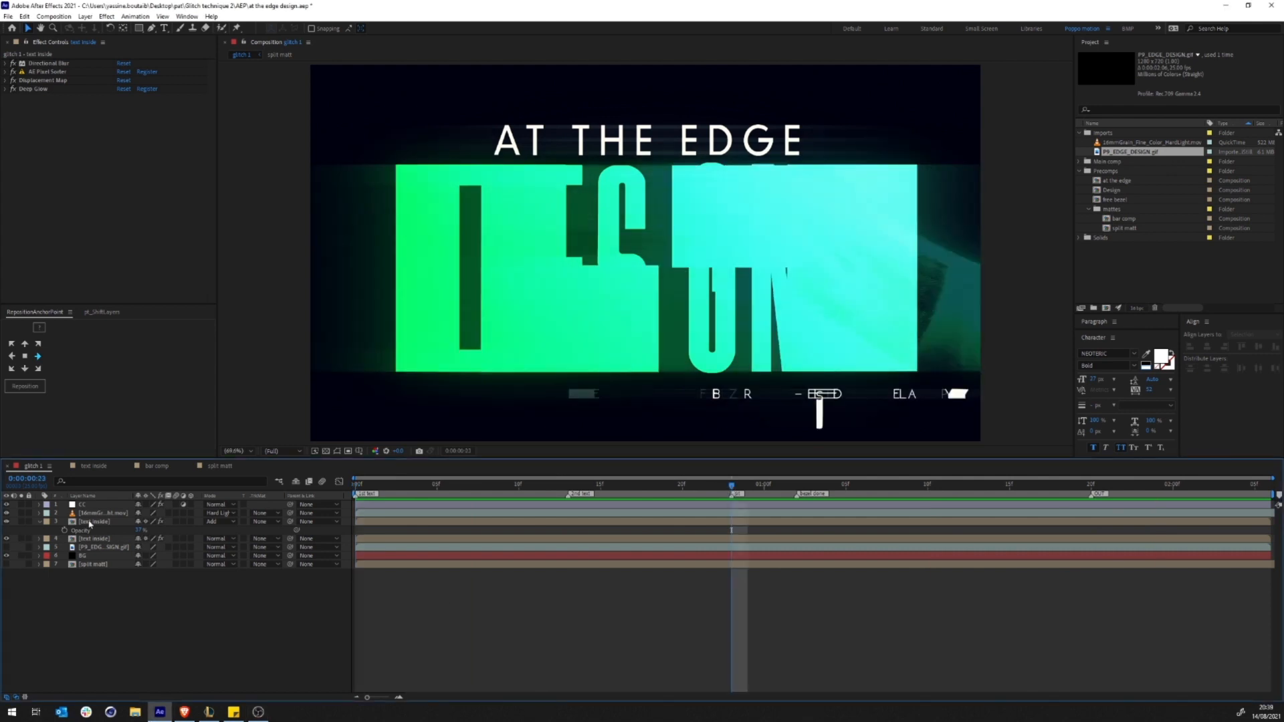
Step: Add the expression wiggle(1,50) to the pixel sorter's Threshold on the upper text inside layer and preview it soloed
click(89, 524)
click(6, 72)
alt+click(22, 106)
text(wiggle(1,50))
click(712, 562)
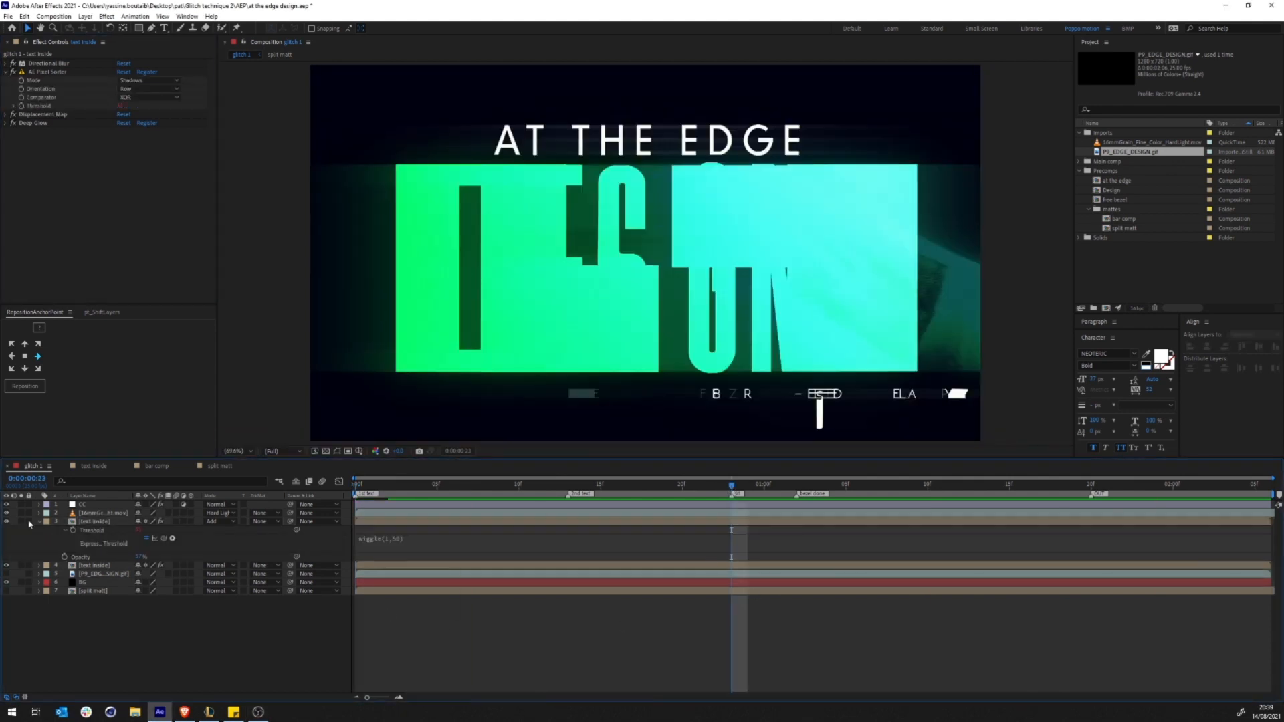
key(space)
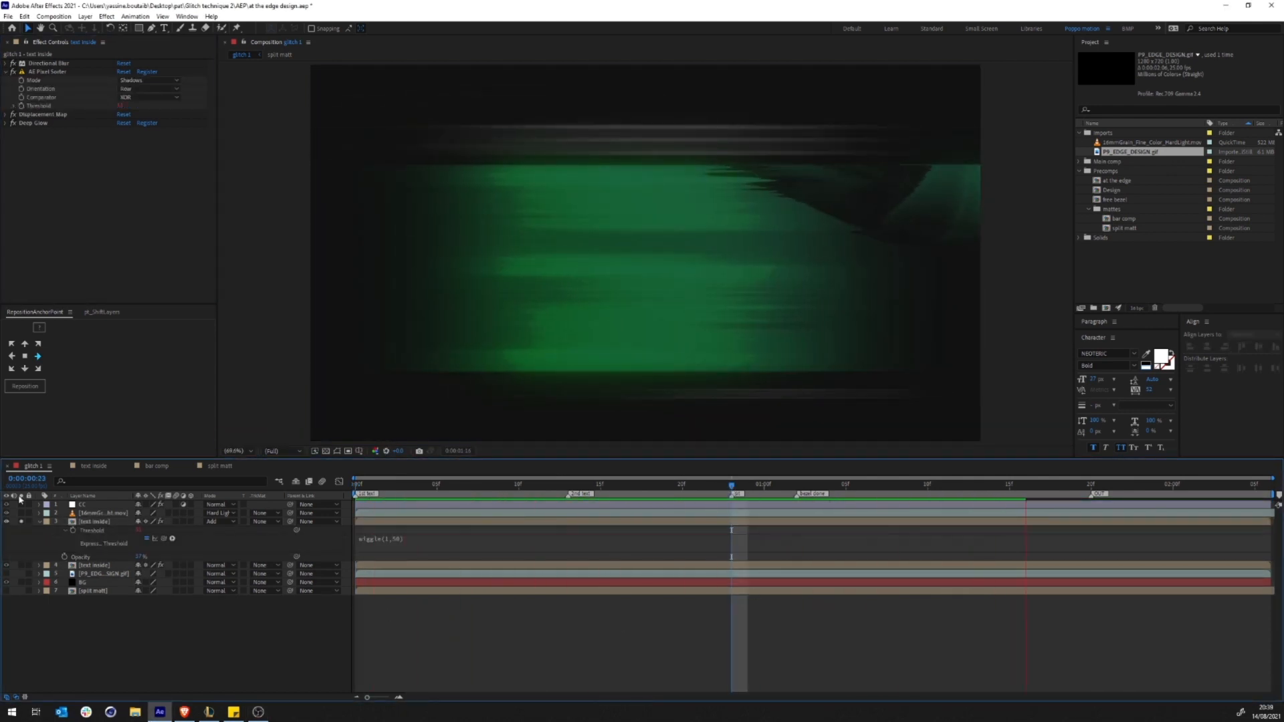
key(space)
Step: Keyframe the upper text inside layer's opacity from 0:00:00:23, dropping to 10% and rising to 50% at 0:00:01:05
click(107, 523)
key(u)
key(t)
click(65, 530)
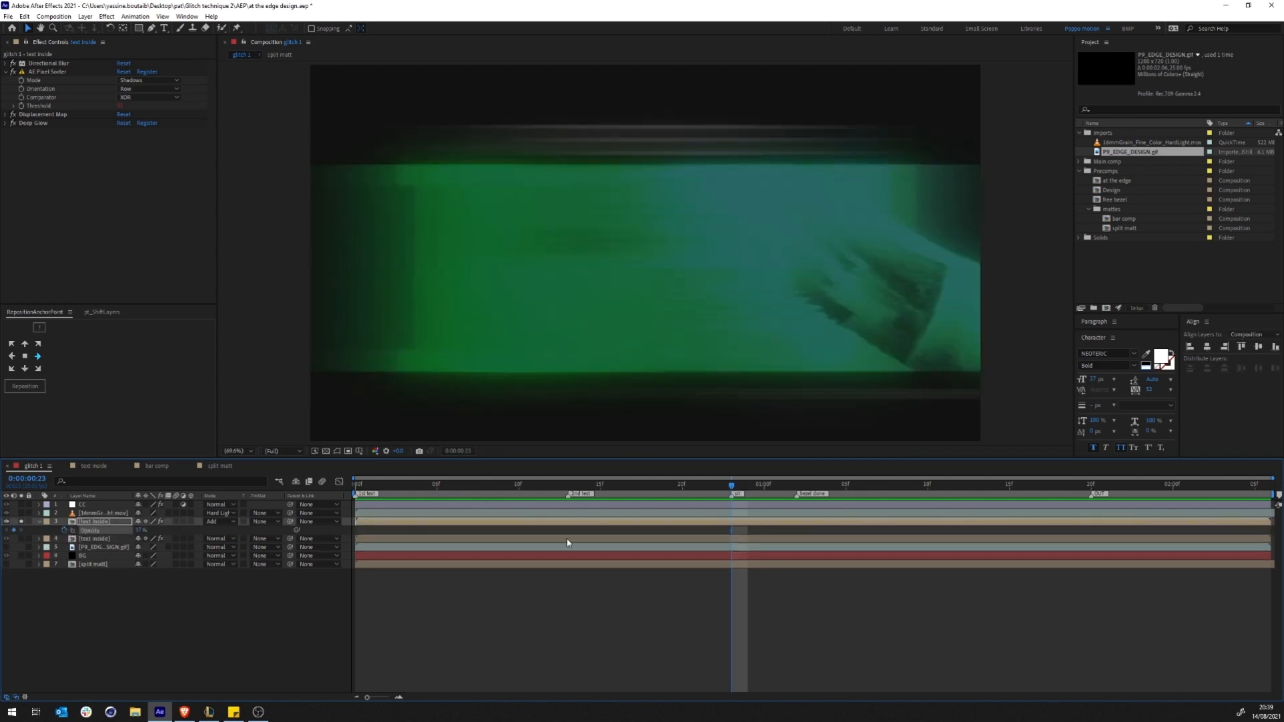
key(shift+Page_Down)
click(15, 530)
click(796, 484)
click(140, 530)
text(10)
key(Return)
click(846, 484)
click(140, 530)
text(50)
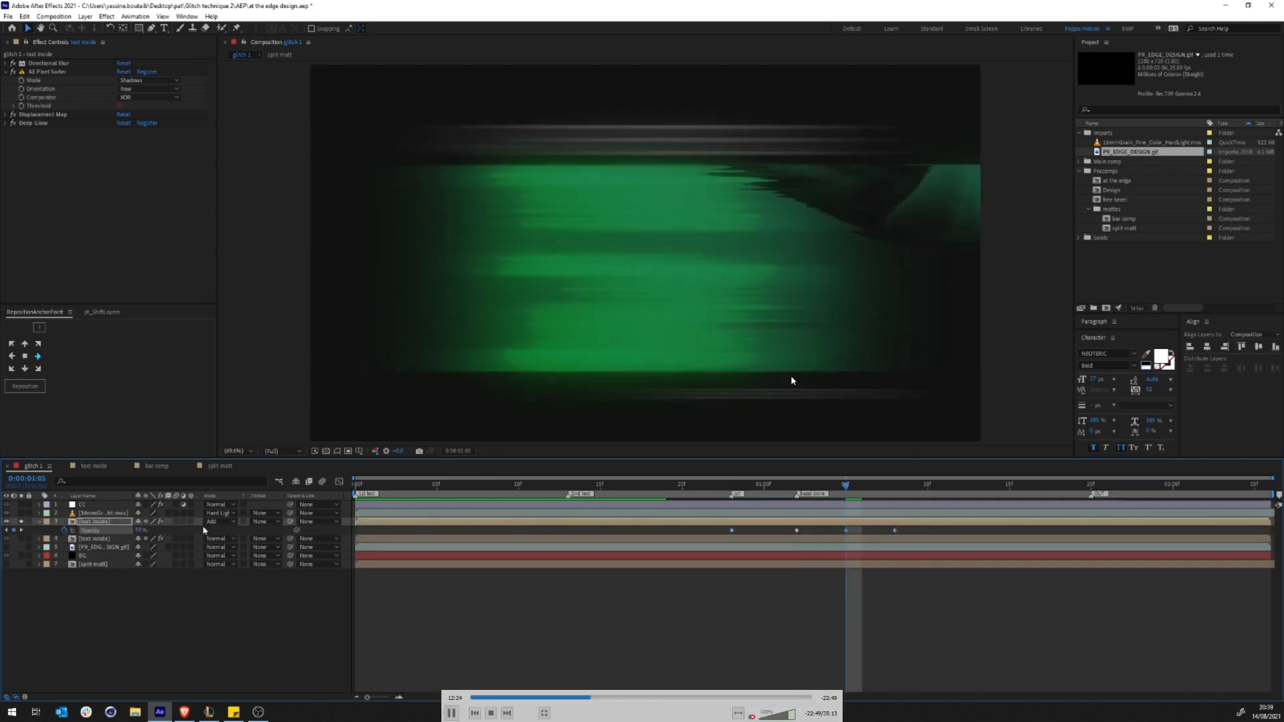
Step: Ease the opacity keyframes, sharpen their speed curves in the graph and preview the title
key(F9)
click(340, 482)
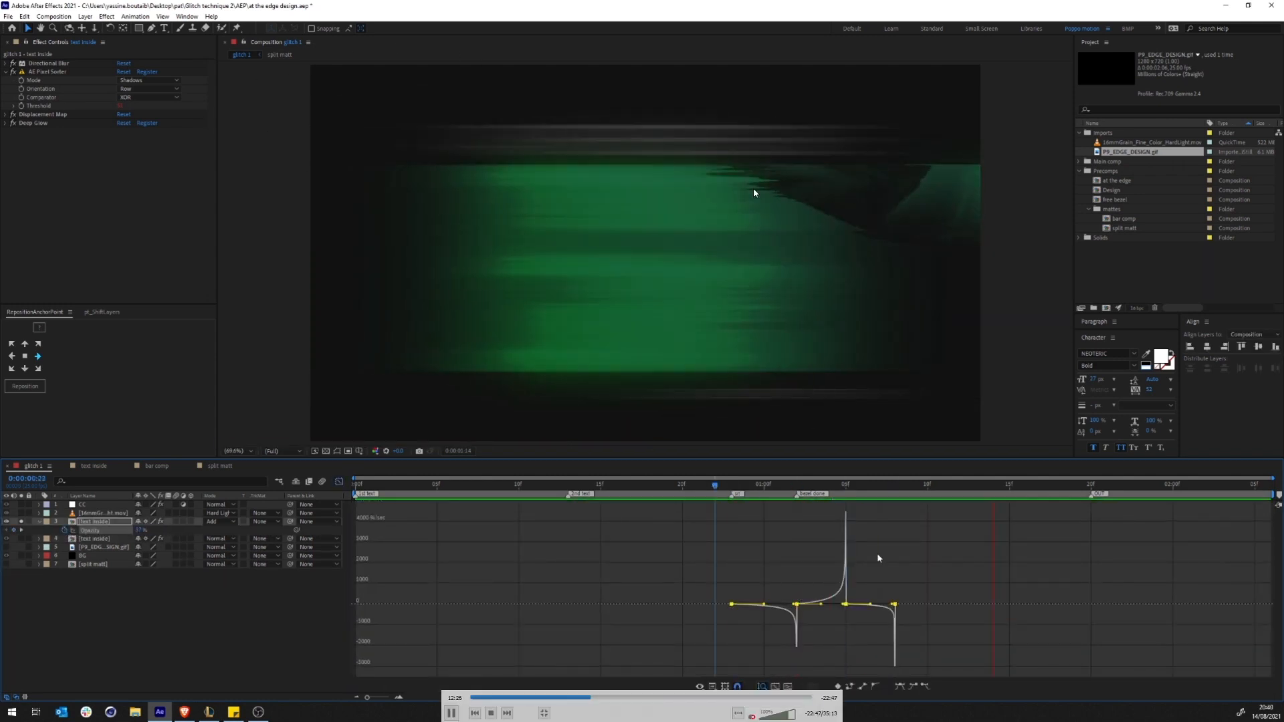
key(shift+F3)
key(space)
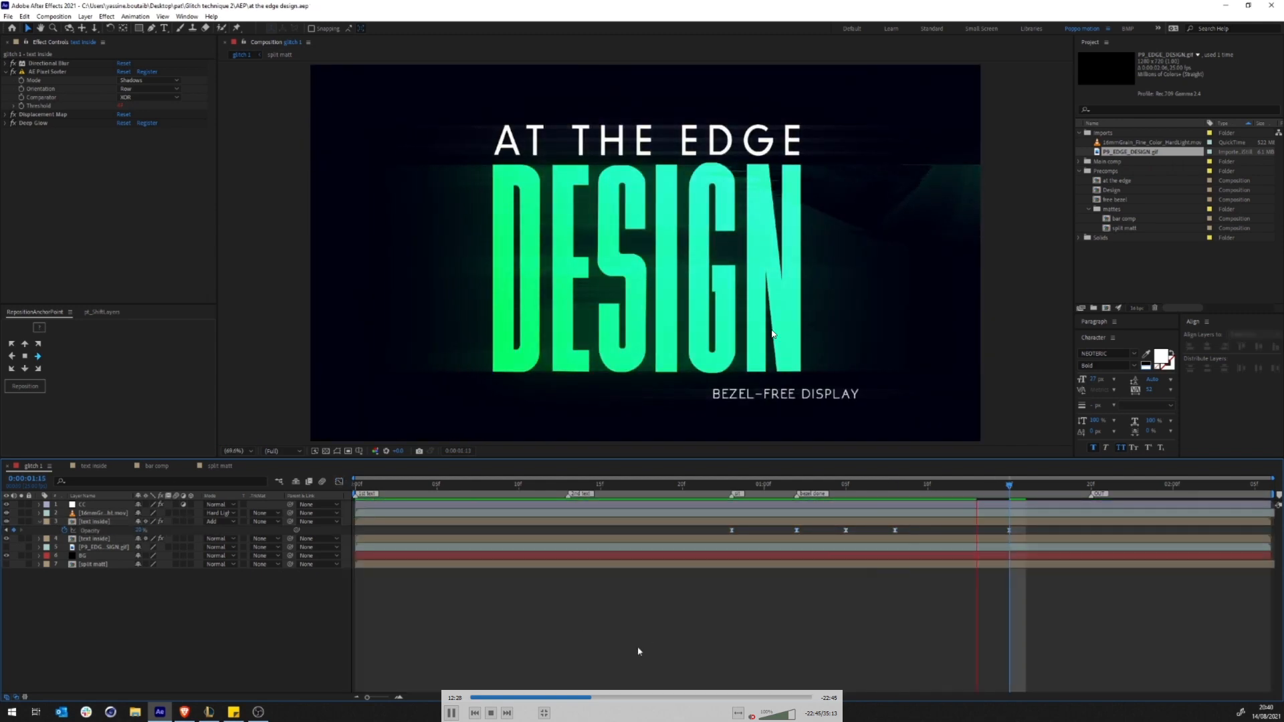
Step: Check the title at 0:00:01:05 and review the text inside composition and its settings
click(846, 485)
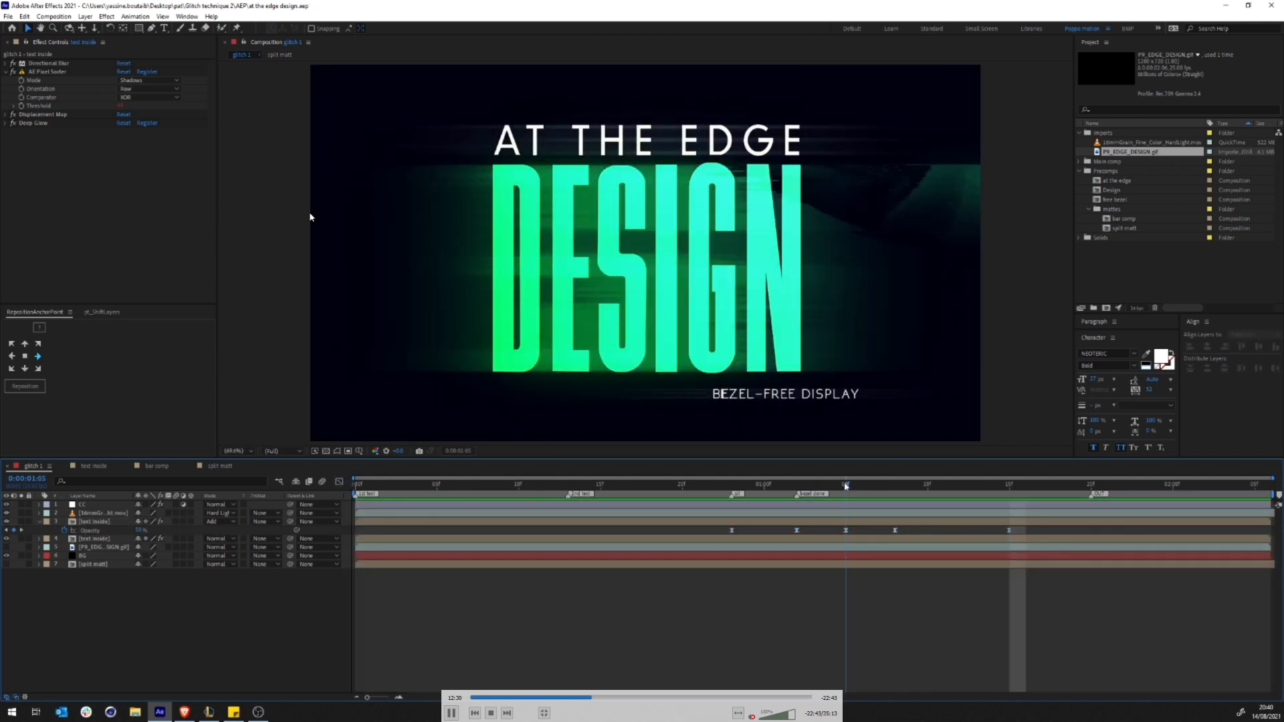
click(87, 505)
key(ctrl+space)
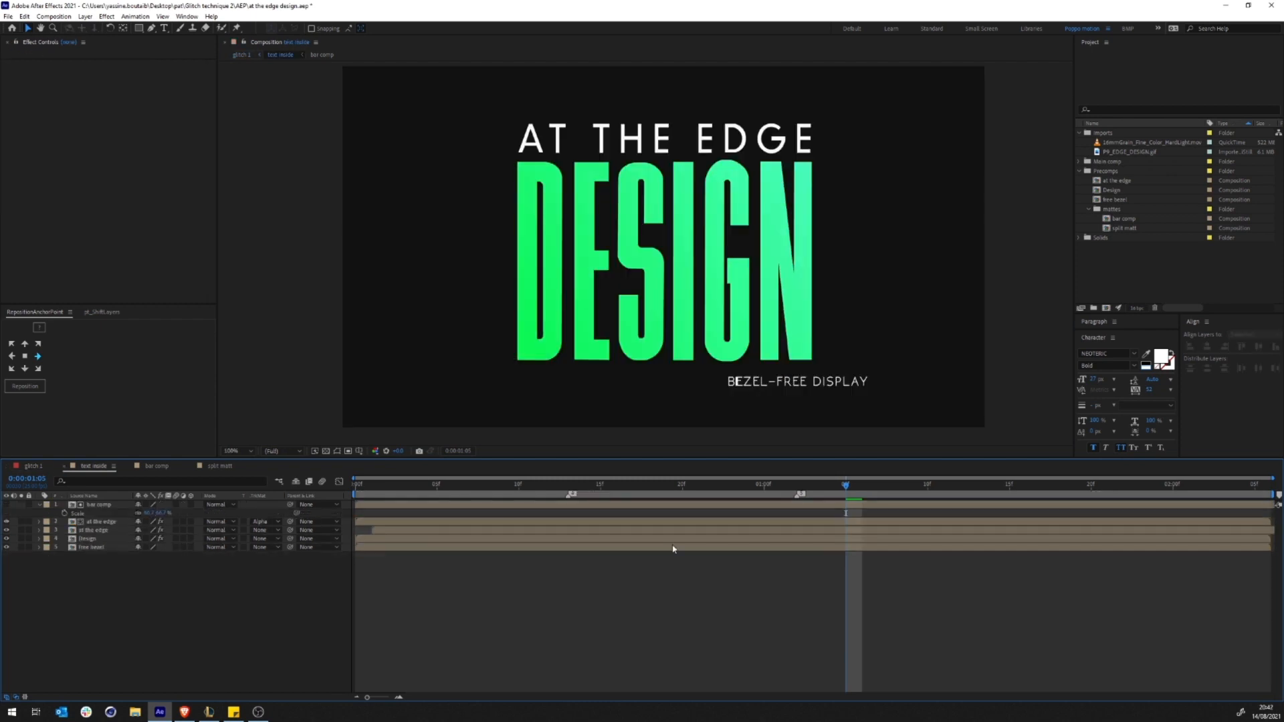
key(ctrl+k)
key(Escape)
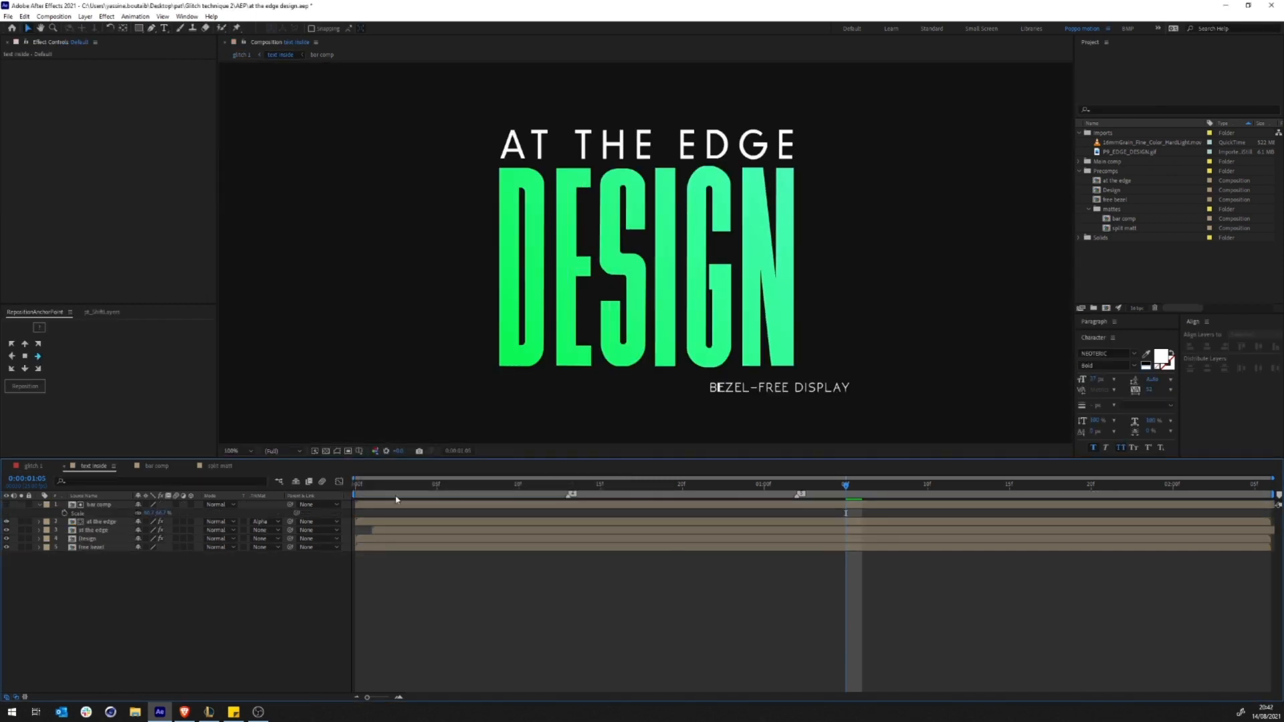
right_click(219, 495)
mouse_move(281, 500)
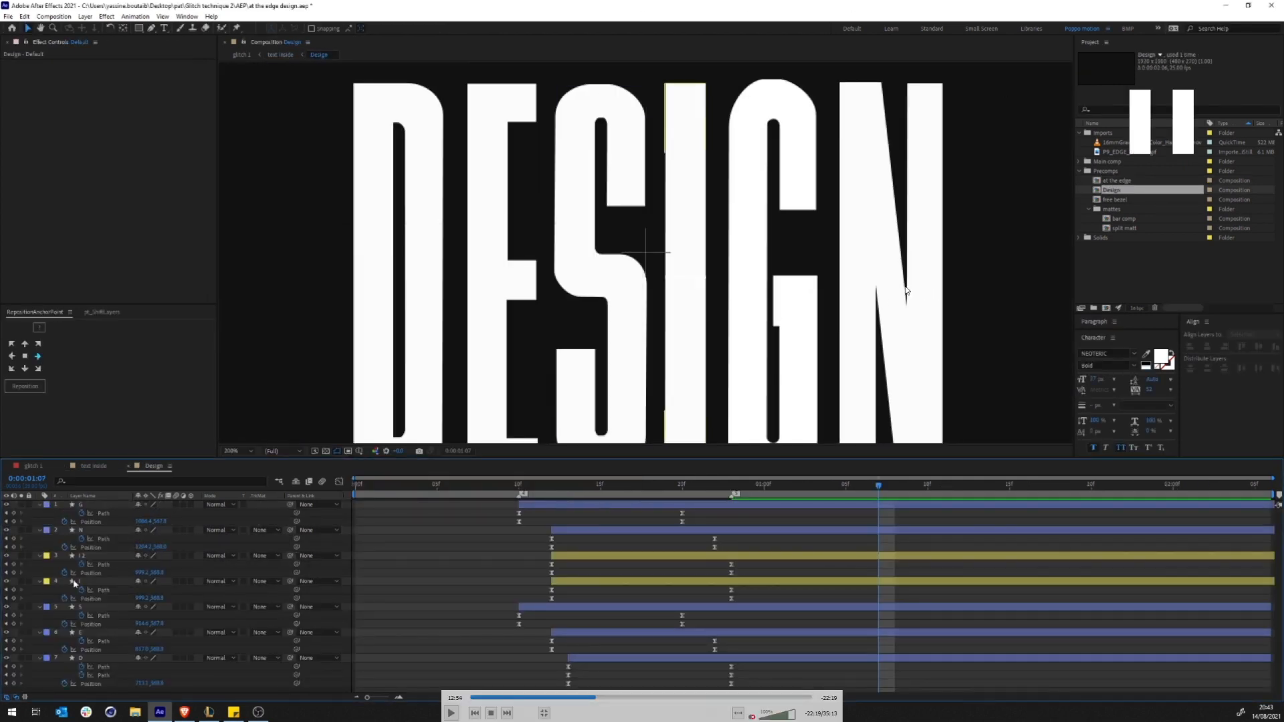
Step: Add a null object to the Design composition, select all the letter layers and return to the text inside composition
key(space)
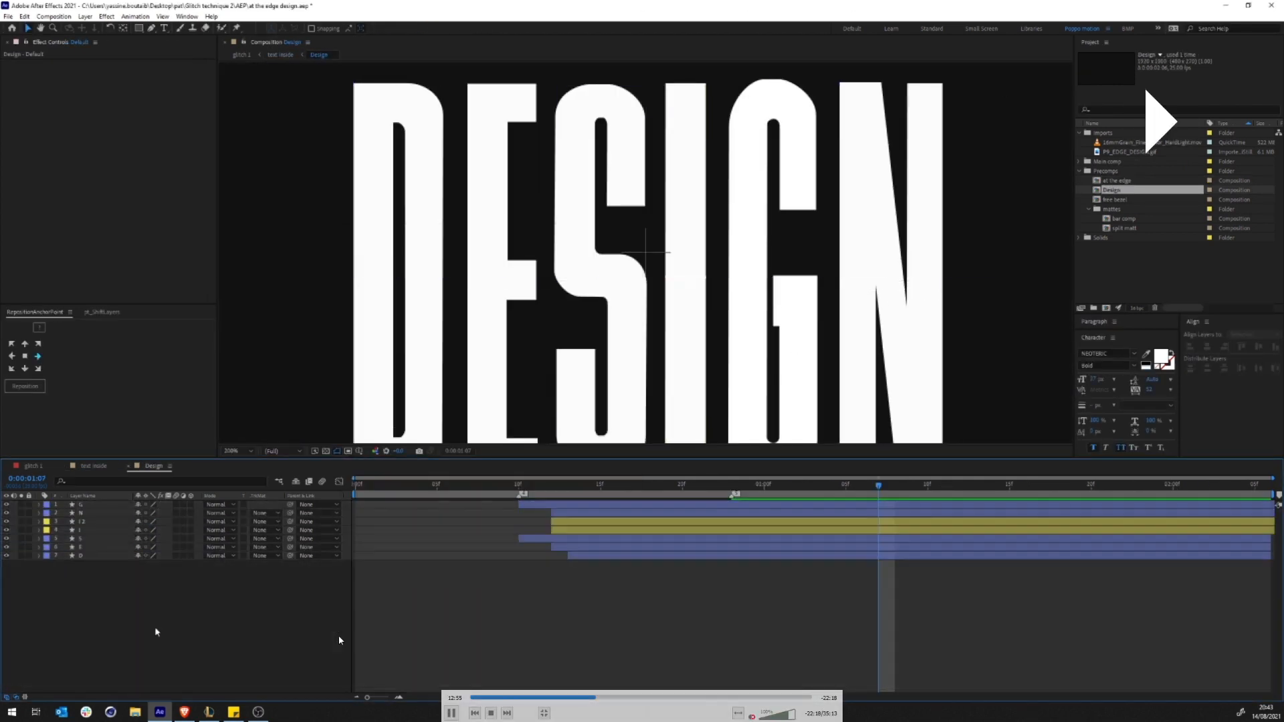
key(space)
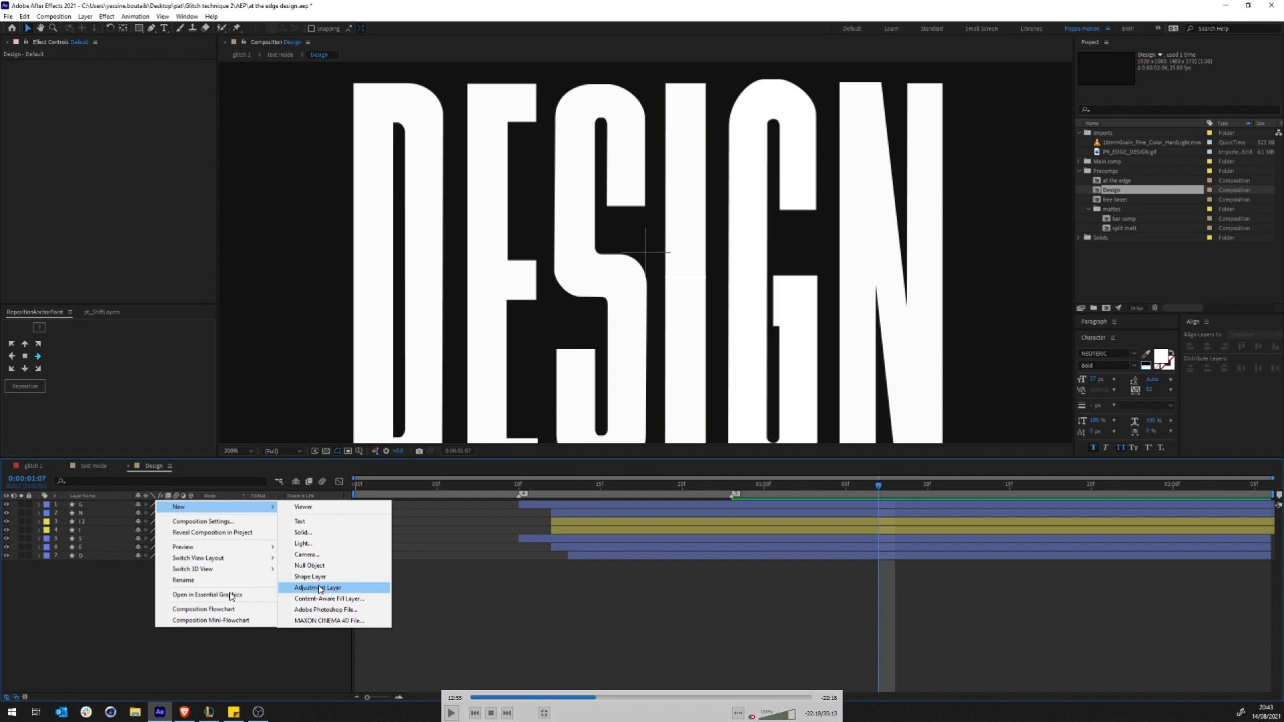
key(space)
key(space)
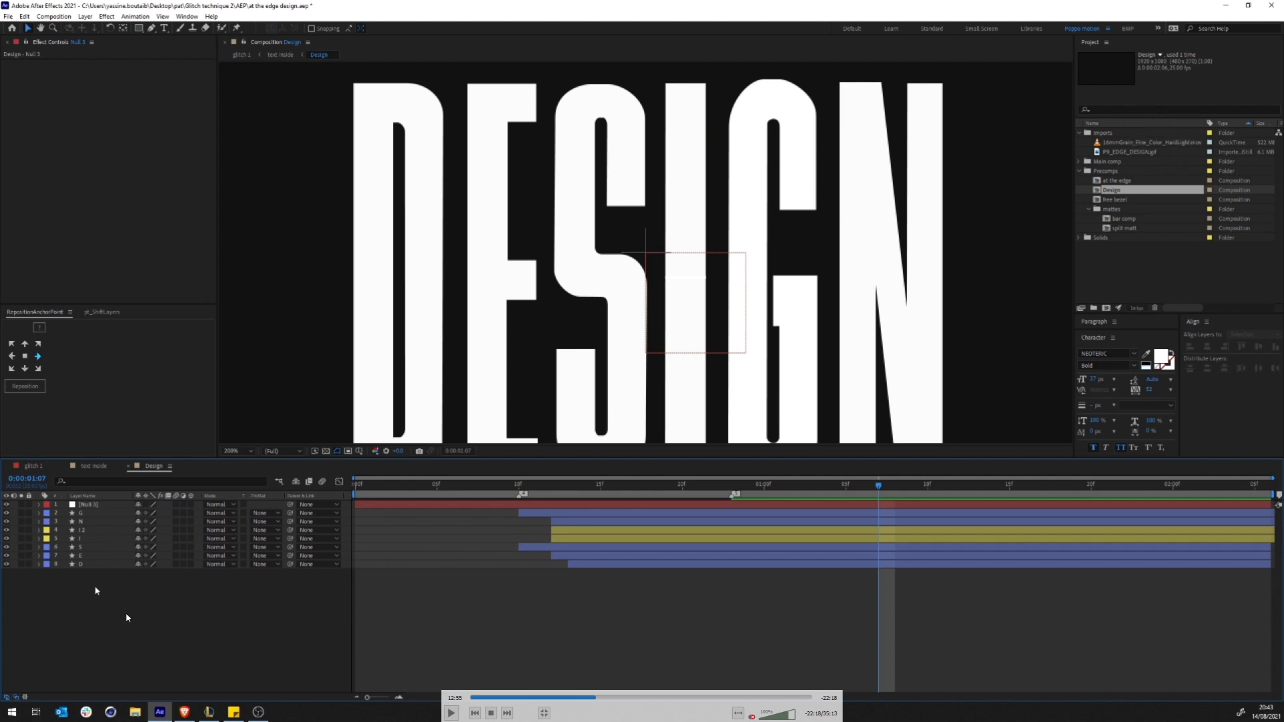
key(space)
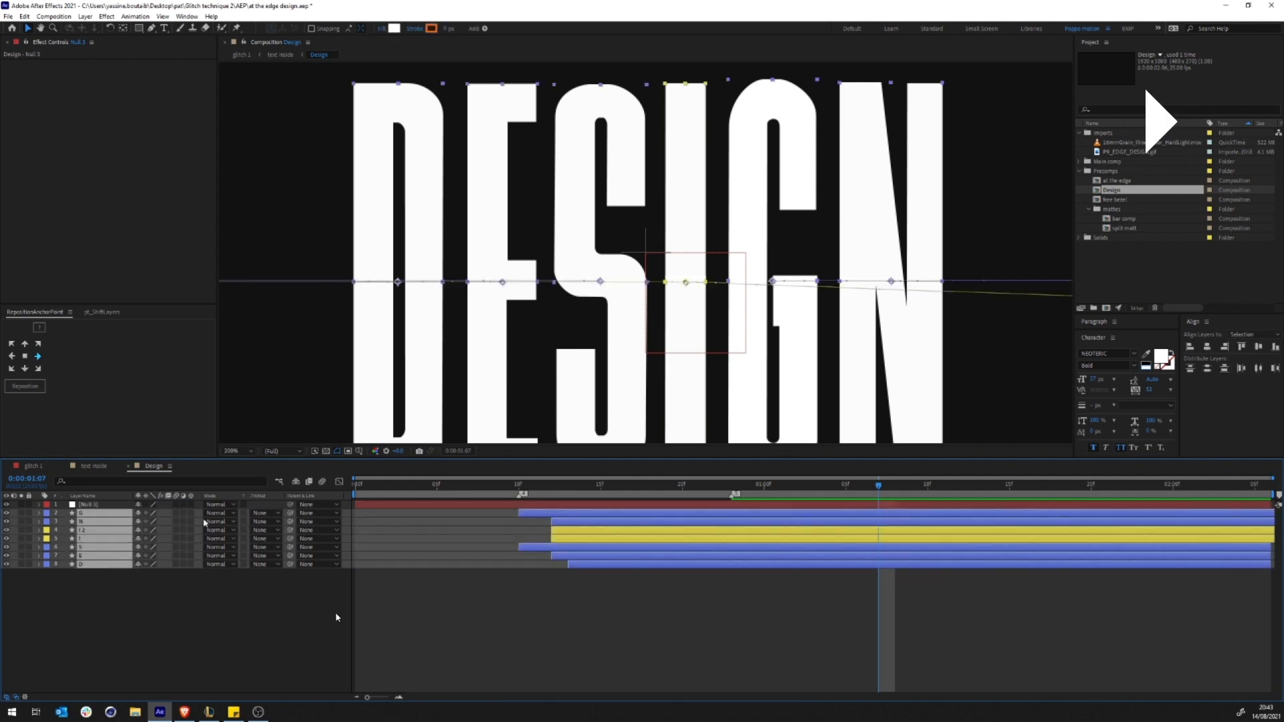
key(space)
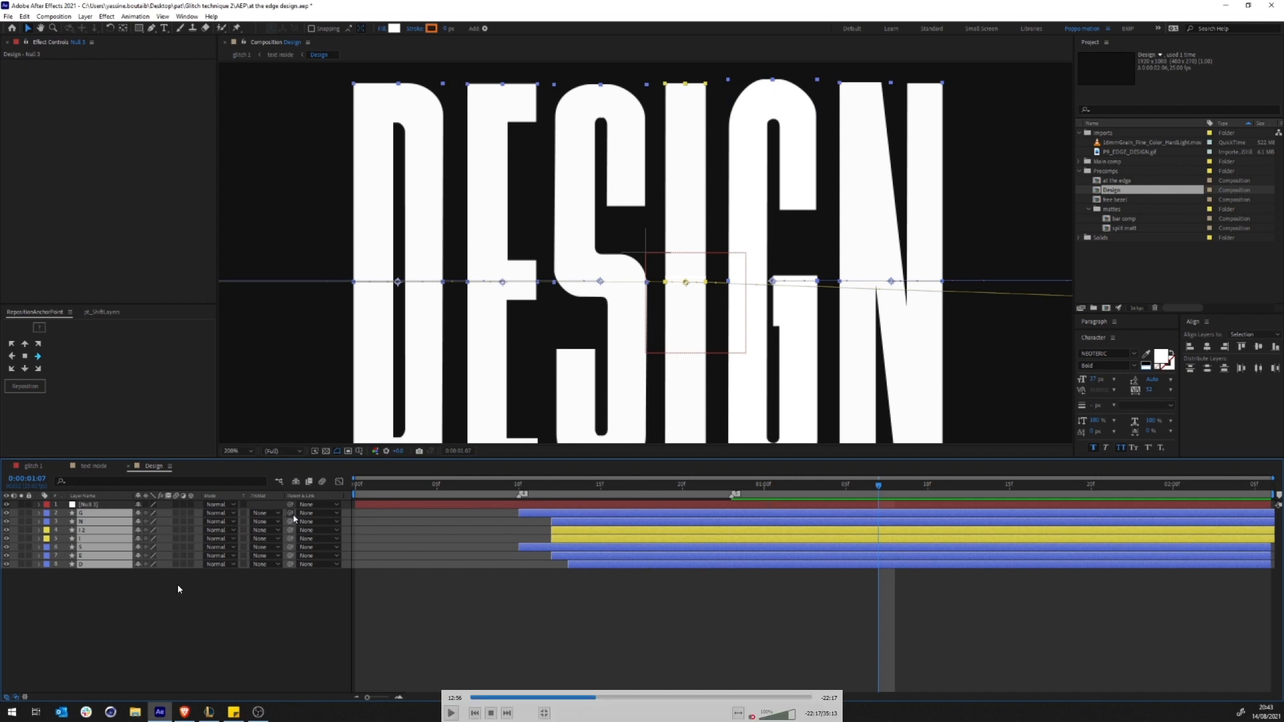
key(space)
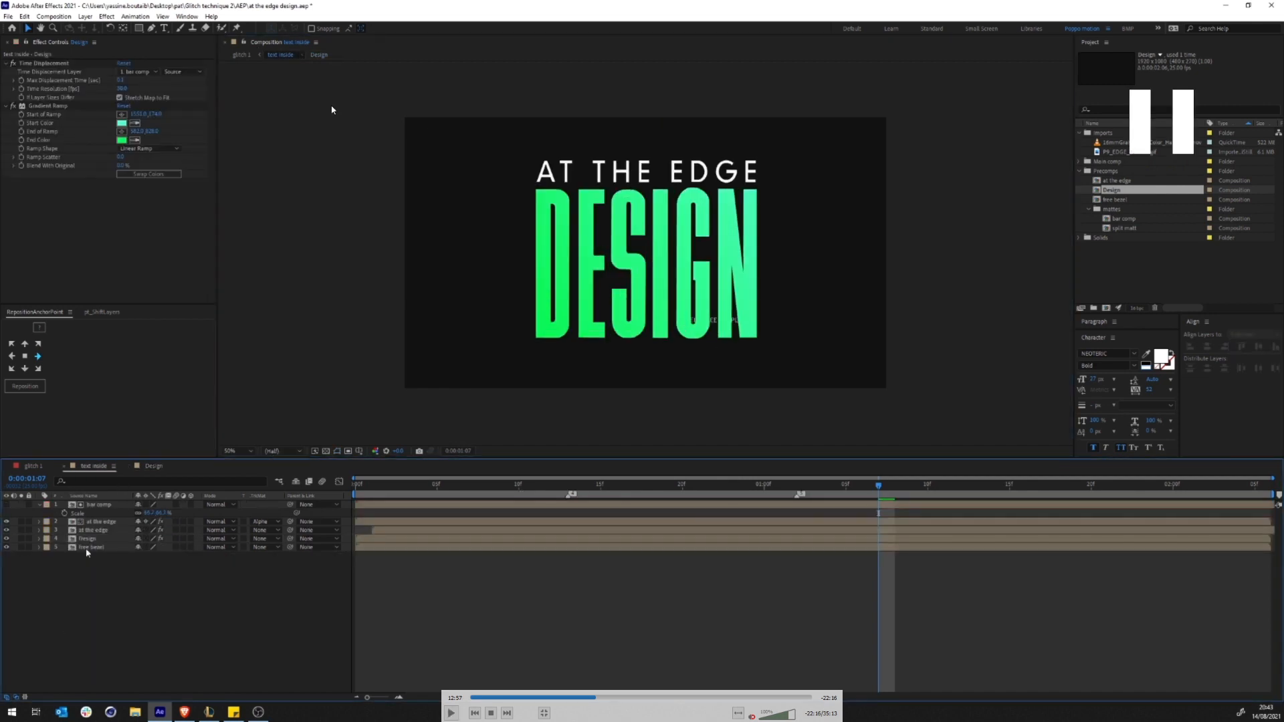
key(space)
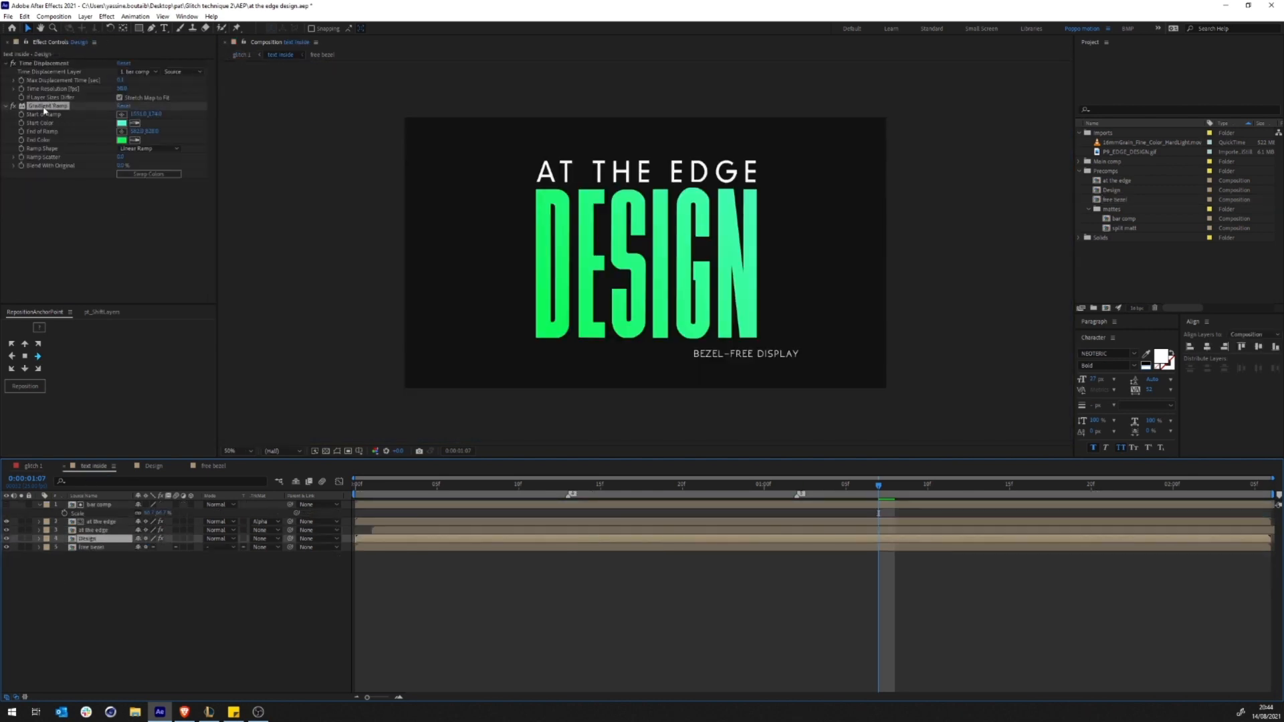
Step: Remove the alpha track matte from the upper at the edge layer and hide that layer
click(104, 510)
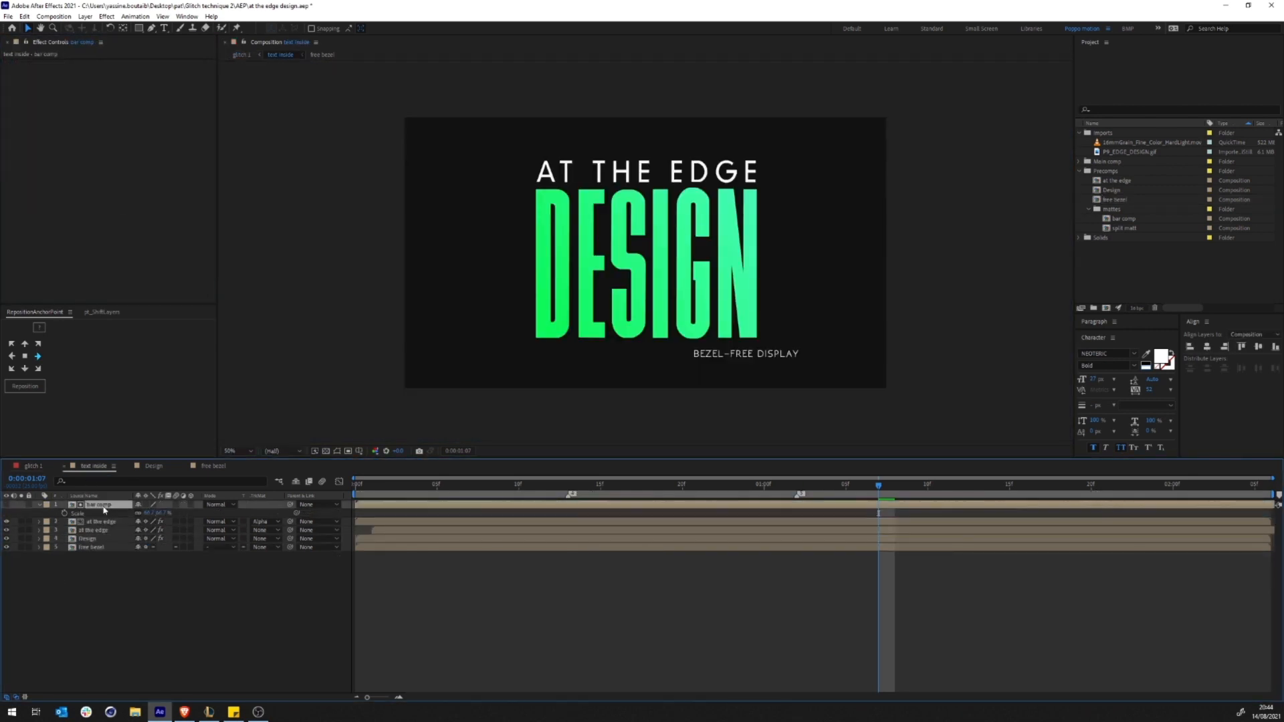
click(102, 522)
click(99, 505)
click(265, 521)
click(297, 532)
click(101, 522)
click(6, 522)
click(92, 580)
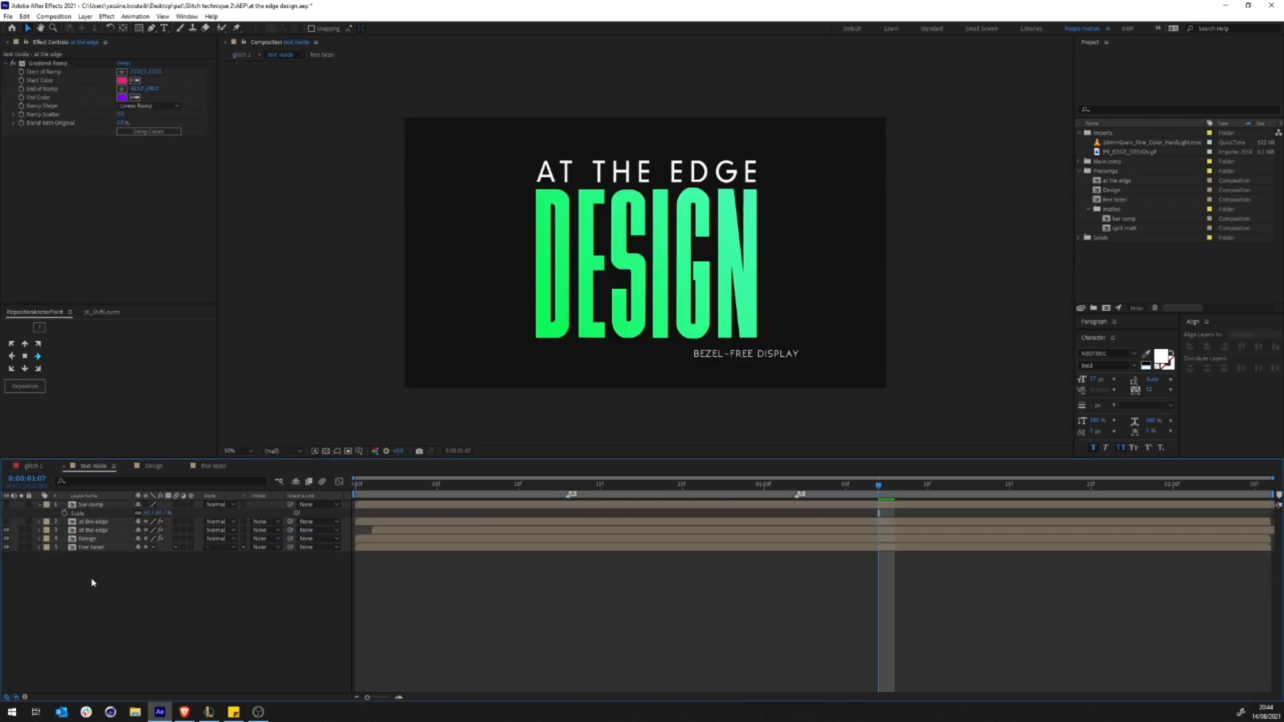
click(99, 505)
click(90, 522)
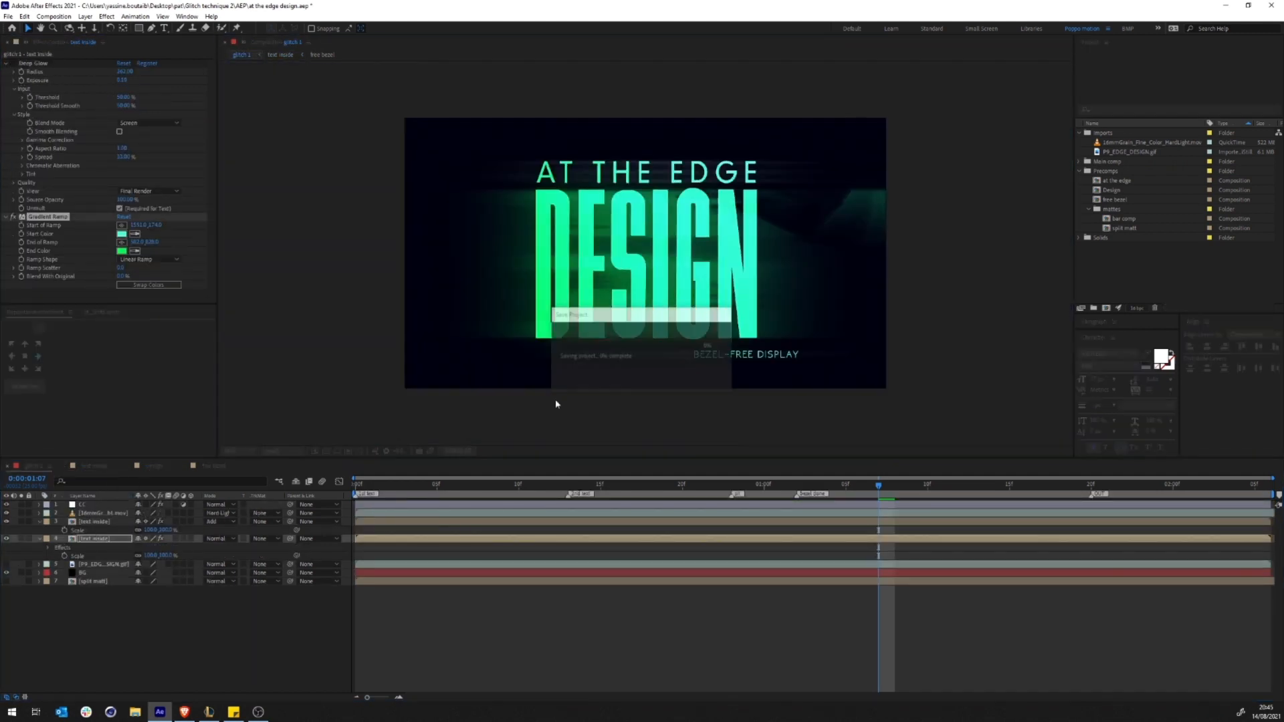
Step: Copy the clean title layer's Gradient Ramp, check the text inside composition and return to glitch 1
key(grave)
key(grave)
click(42, 218)
double_click(91, 539)
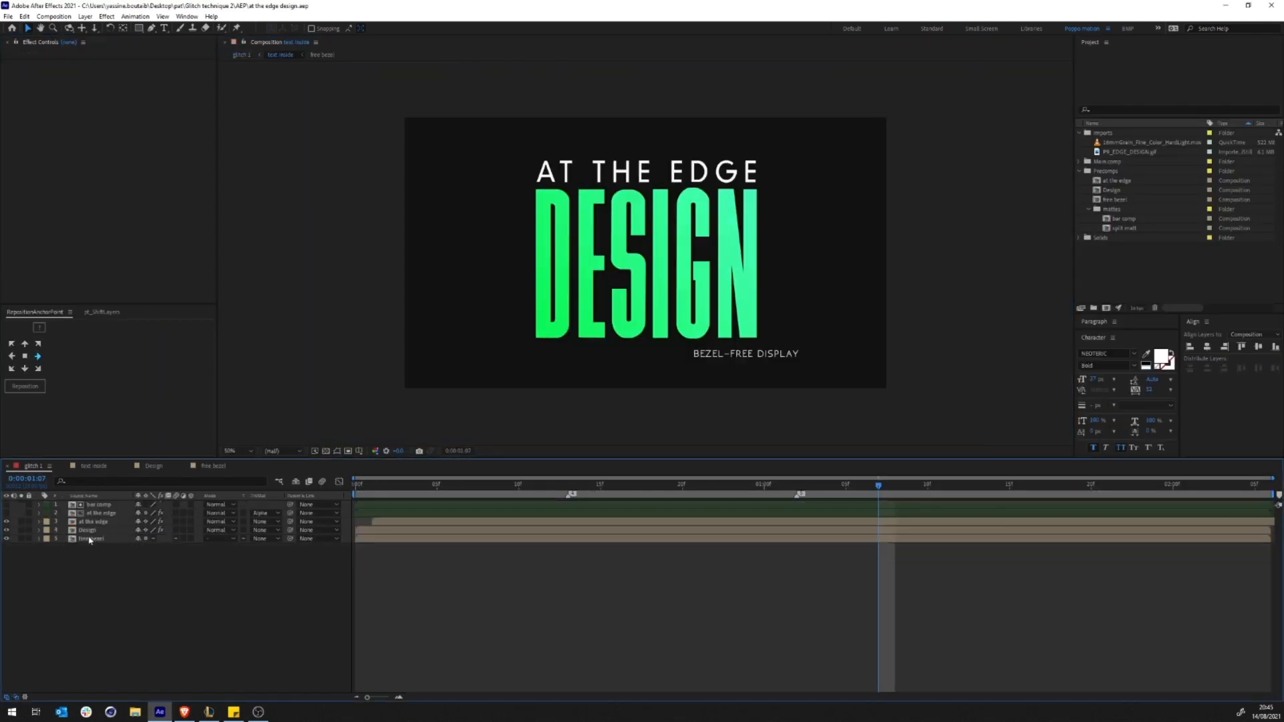
click(90, 530)
click(34, 466)
Step: Move the glitched text inside layer below the clean title layer and set its blending mode to Normal
click(7, 522)
click(7, 523)
drag(94, 521, 93, 560)
click(220, 547)
click(235, 104)
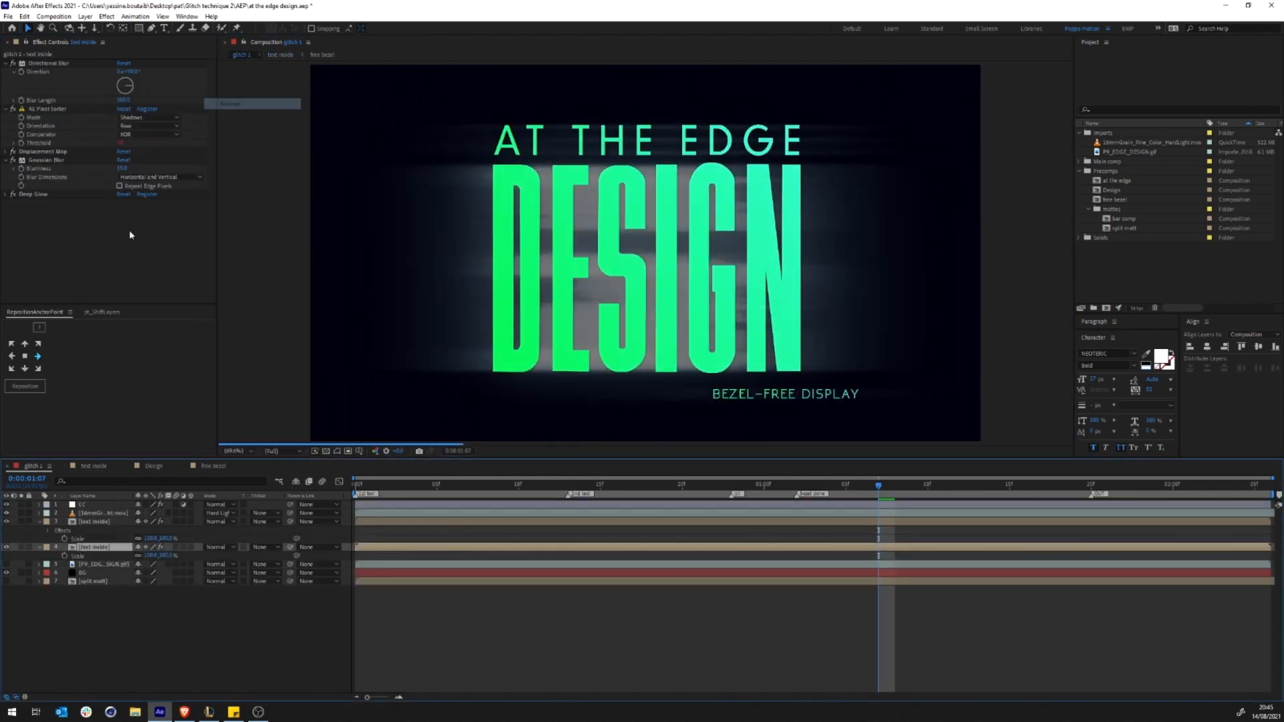
Step: Paste the Gradient Ramp onto the glitched text inside layer and show only its opacity keyframes
key(ctrl+v)
click(39, 522)
click(94, 531)
click(39, 530)
key(t)
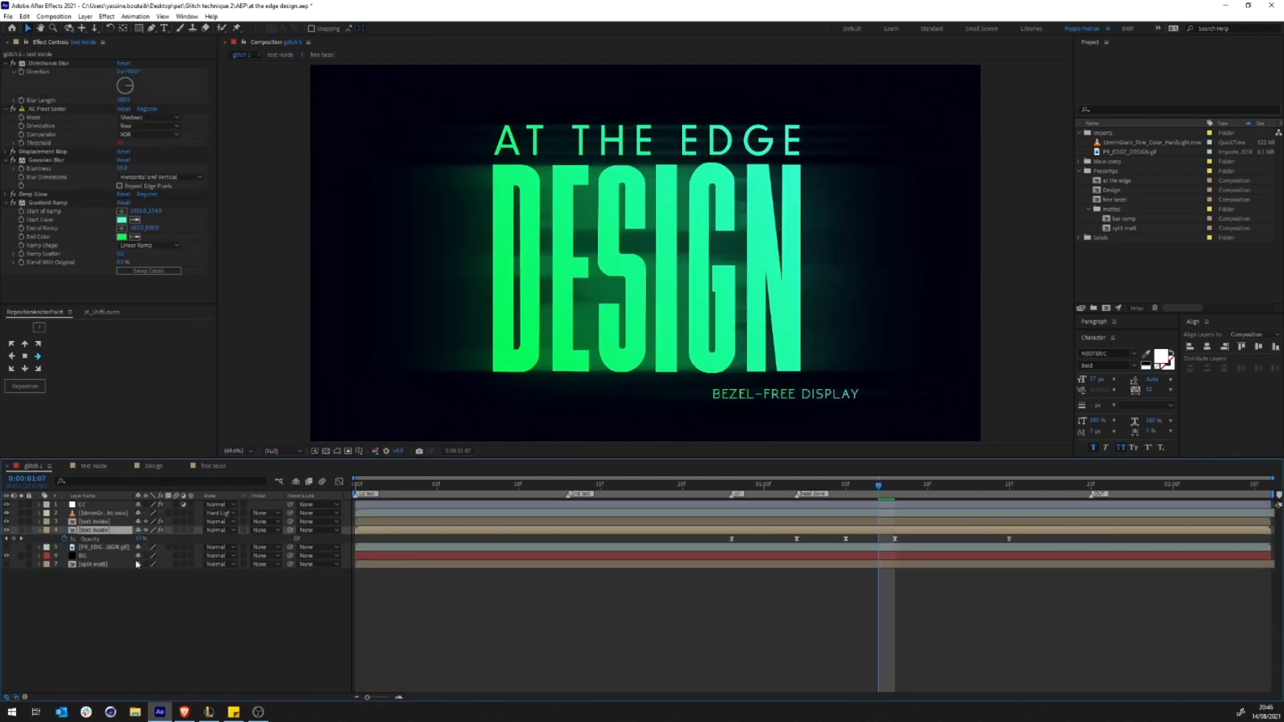
Step: Delete the Gaussian Blur effect from the glitched text inside layer
click(94, 531)
click(14, 161)
click(40, 160)
key(Delete)
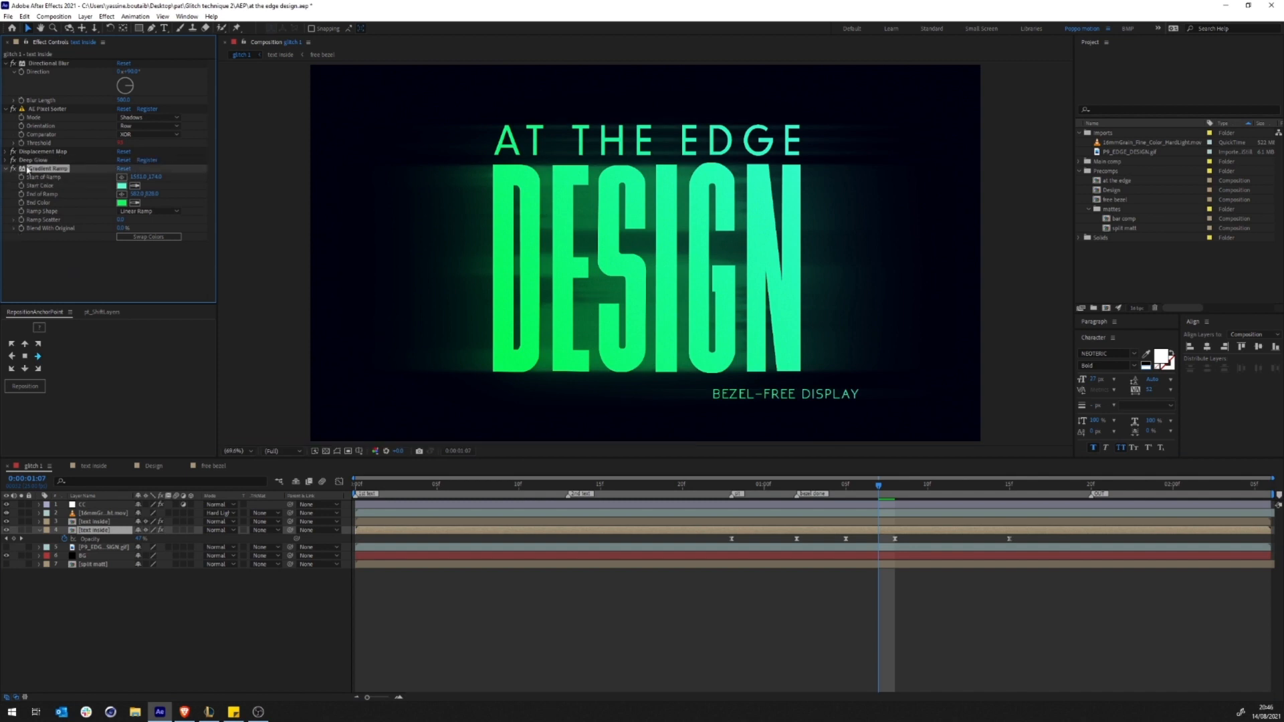
Step: Move the Gradient Ramp to the start of the glitched layer's effect stack and compare the Displacement Map on and off
click(6, 168)
drag(42, 168, 41, 63)
click(6, 72)
click(6, 81)
click(13, 89)
click(12, 89)
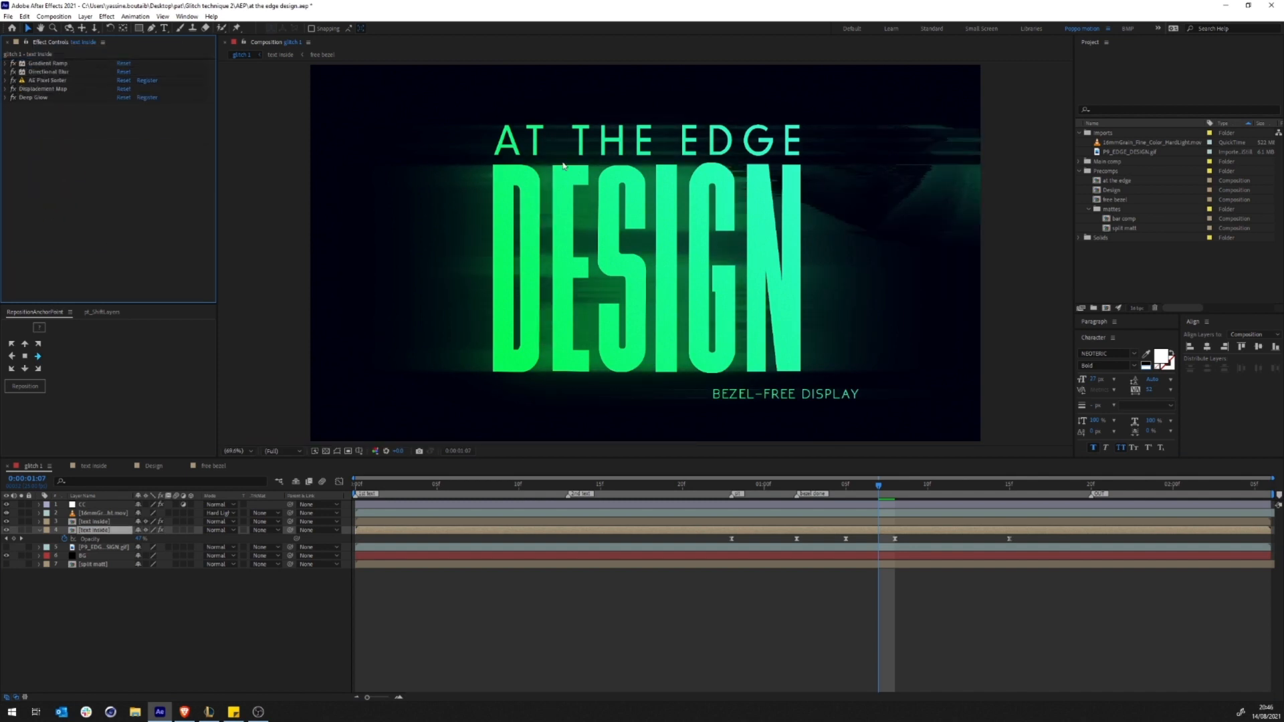
Step: Recolor the clean title layer's Gradient Ramp in greens, copy the effect and save the project
click(94, 522)
click(124, 251)
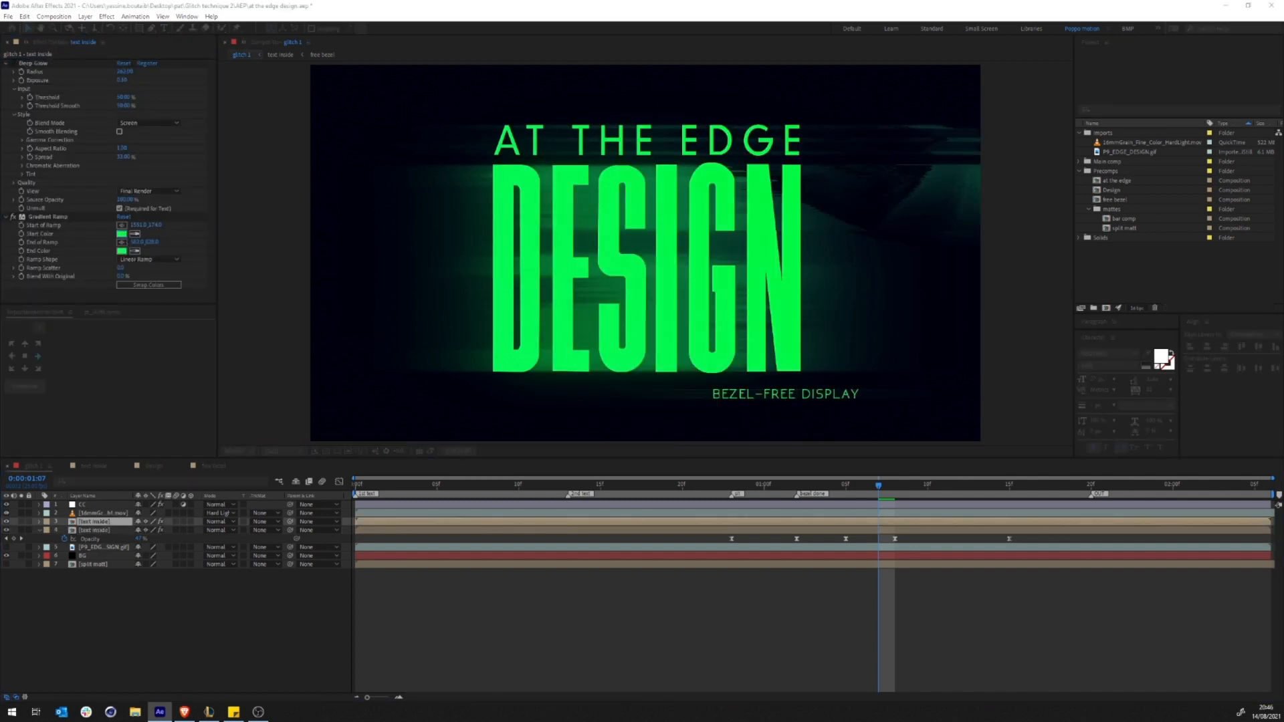
key(Return)
click(47, 217)
click(134, 622)
key(ctrl+s)
Step: Paste the green Gradient Ramp settings onto the glitched text inside layer and preview the title
click(45, 218)
click(94, 530)
click(48, 63)
key(ctrl+v)
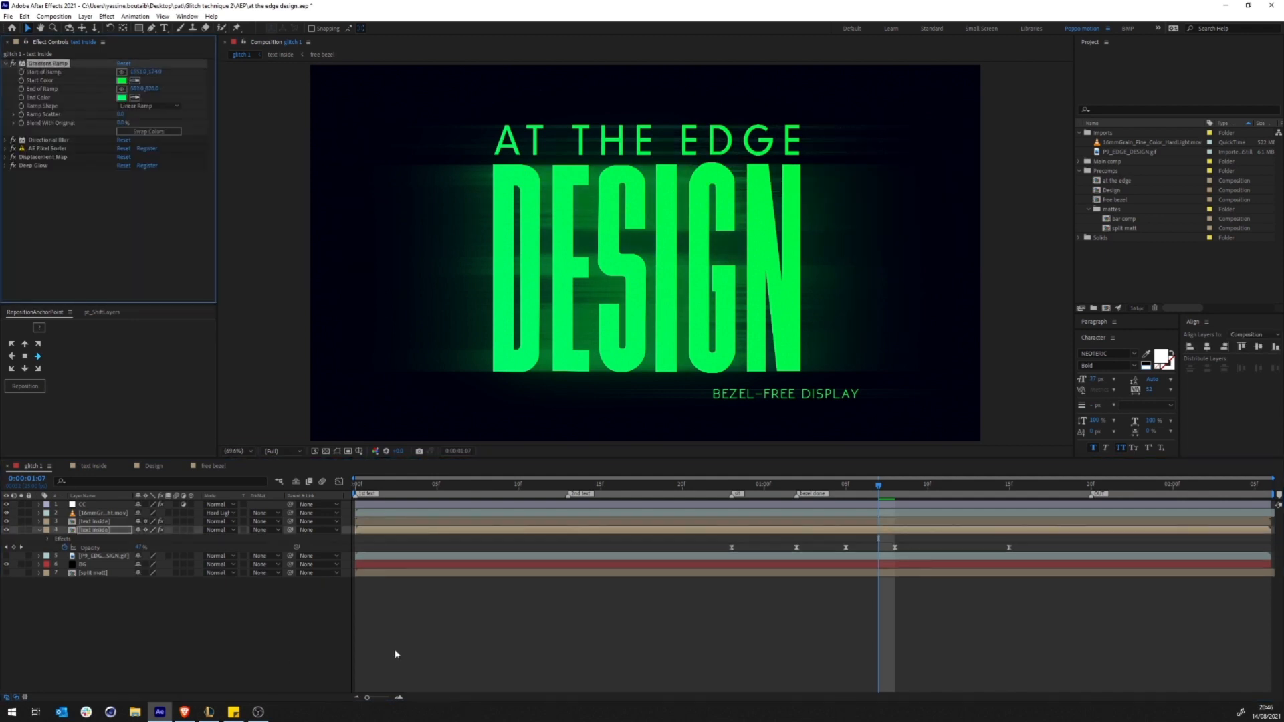
click(513, 642)
key(space)
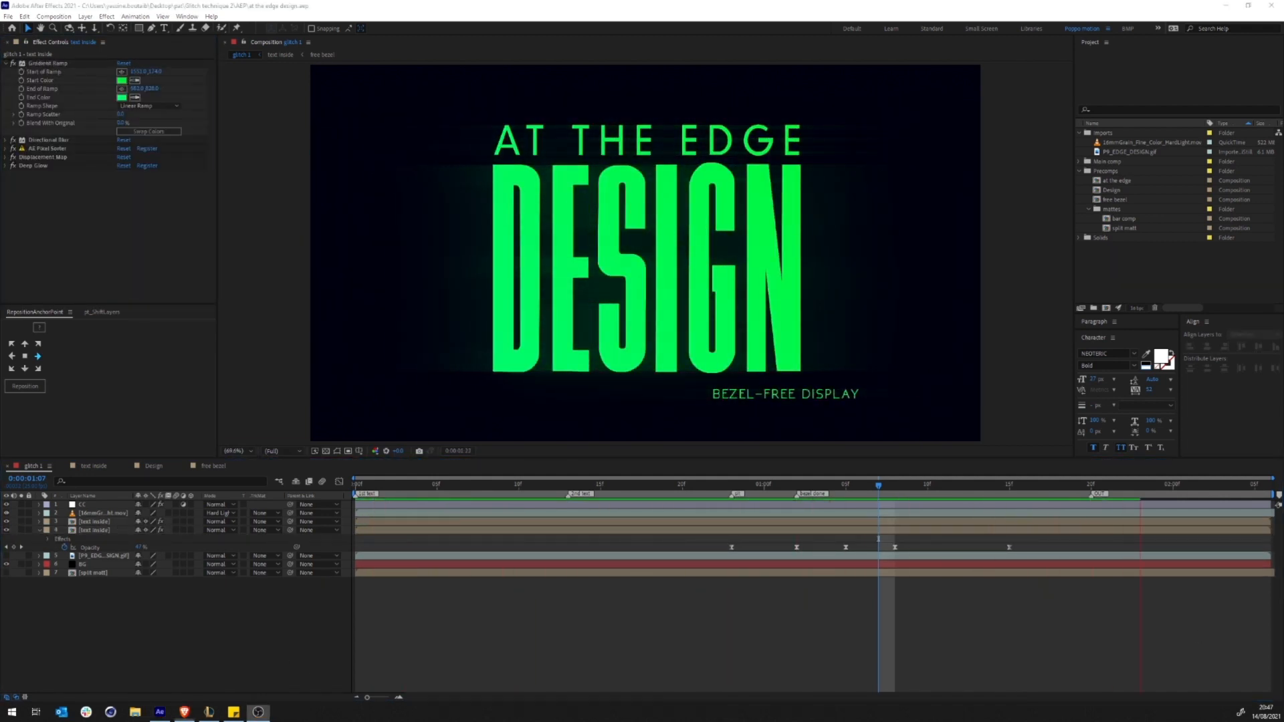
Step: Compress the glitched layer's opacity keyframes so the last one lands at 0:00:01:02, and preview the timing
drag(1030, 540, 717, 552)
drag(1010, 547, 797, 549)
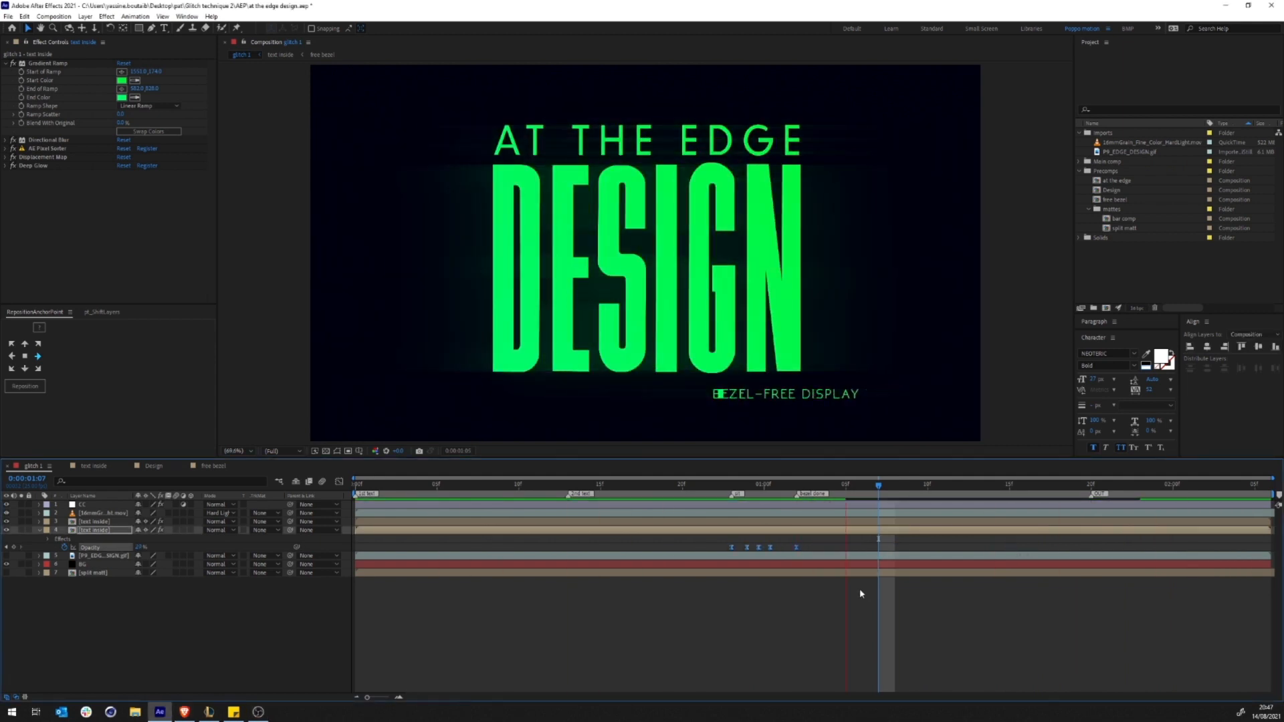
click(724, 622)
key(space)
Step: Toggle the middle opacity keyframe to a hold keyframe, preview the flicker and save the project
key(j)
click(126, 539)
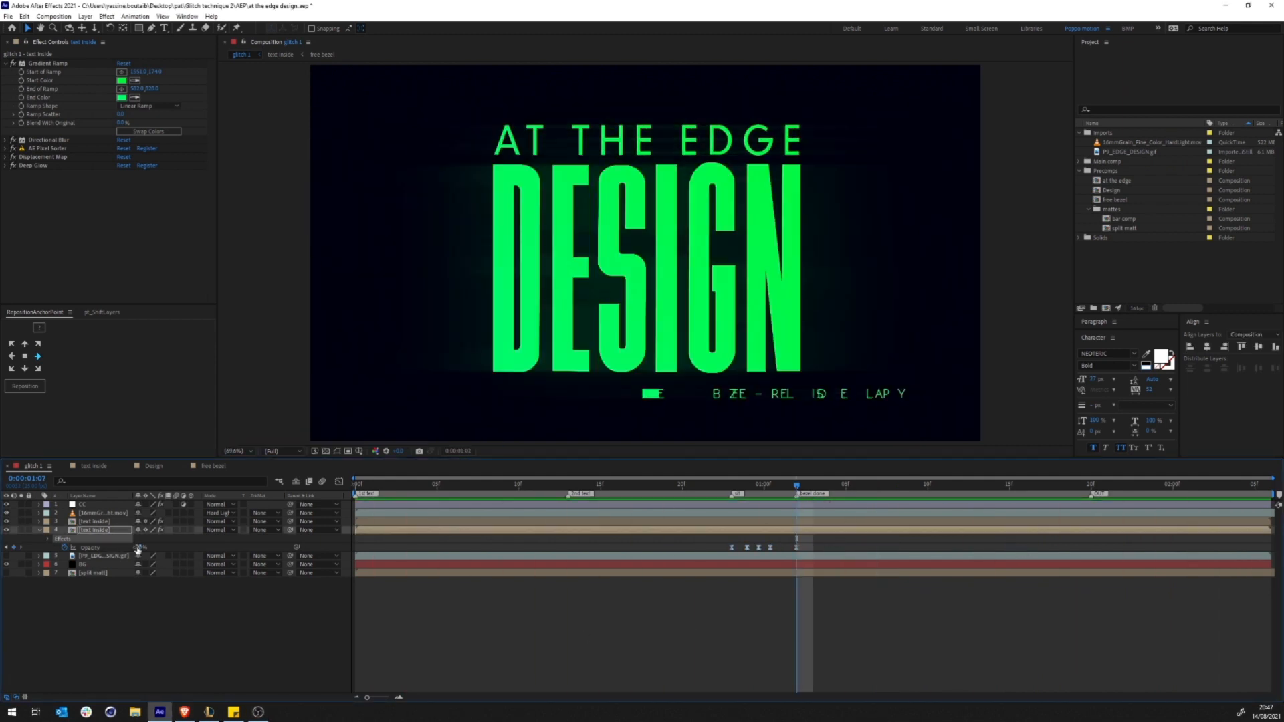
right_click(732, 547)
click(798, 627)
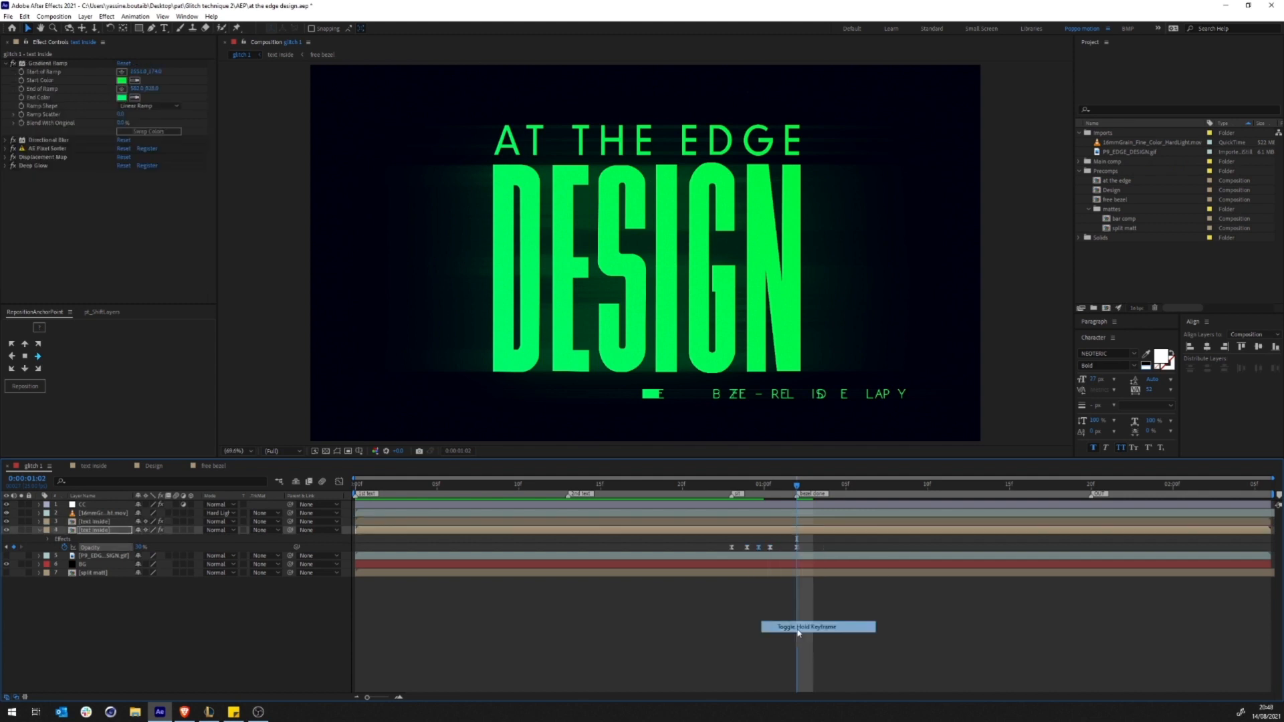
drag(796, 485, 749, 487)
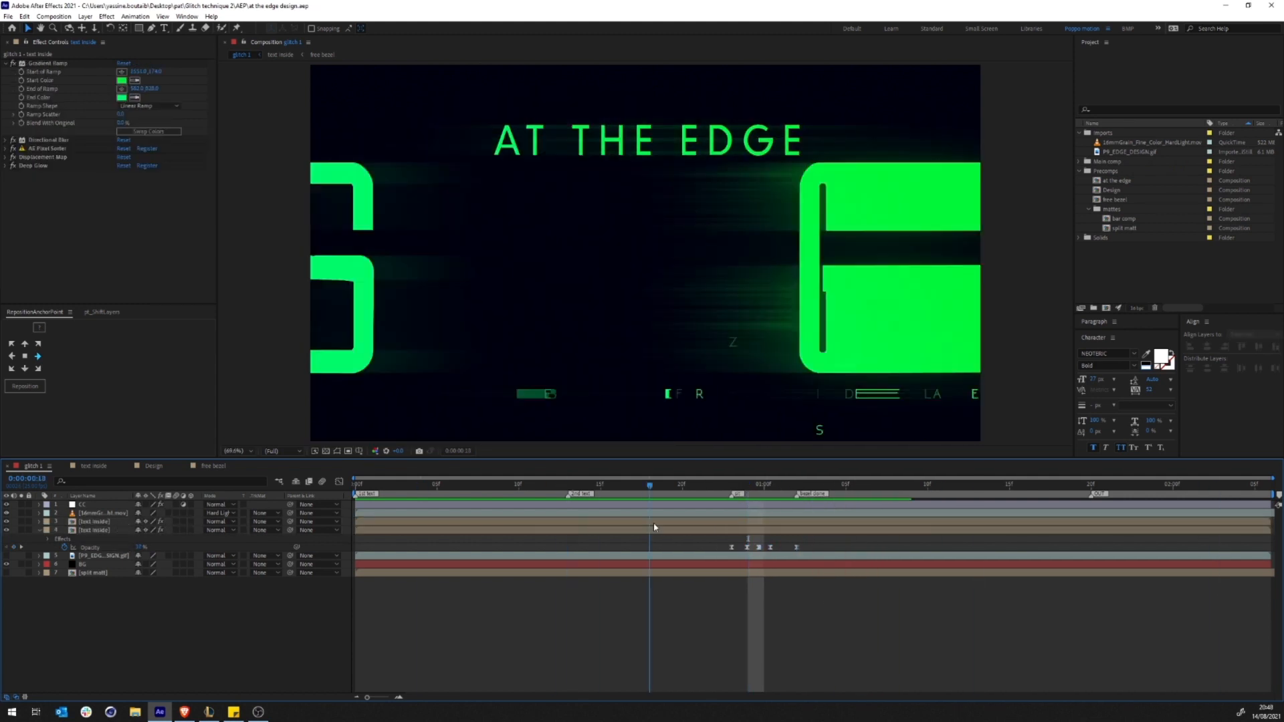
key(space)
key(u)
key(ctrl+s)
Step: Rename the glitched text inside layer as GREEN - VFX and hide it
click(93, 530)
key(Return)
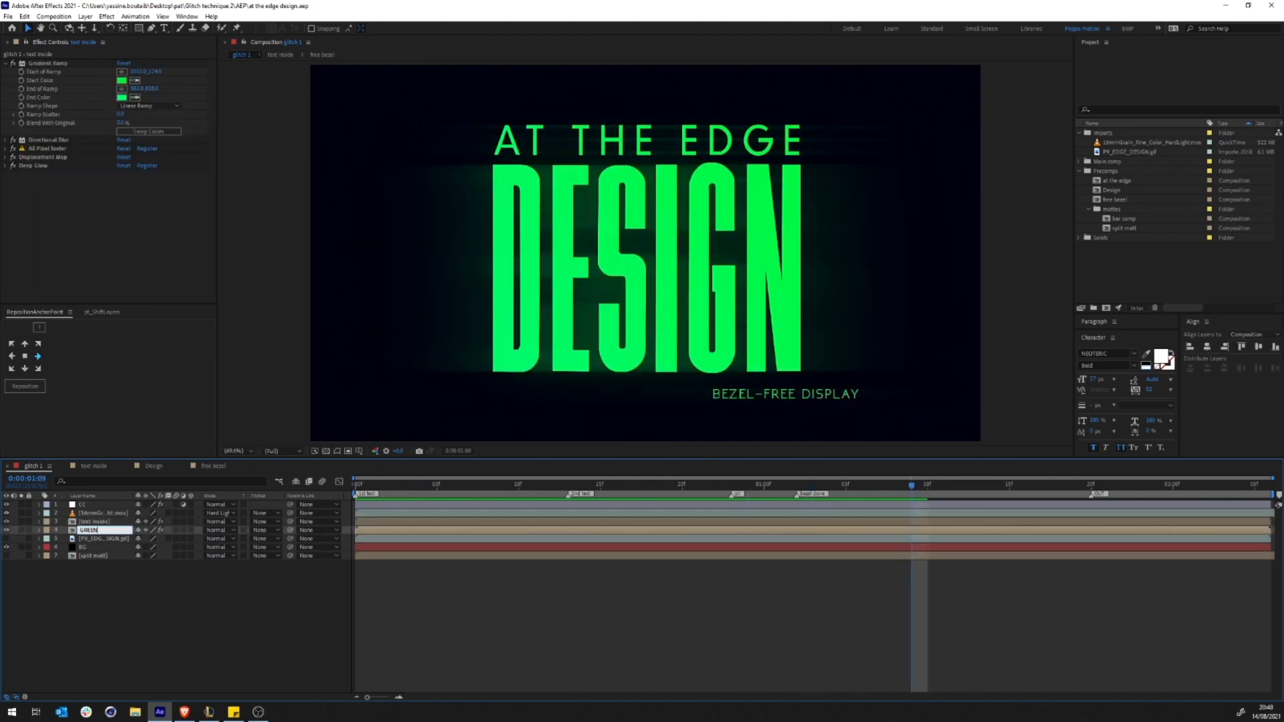
click(6, 530)
click(83, 583)
click(93, 522)
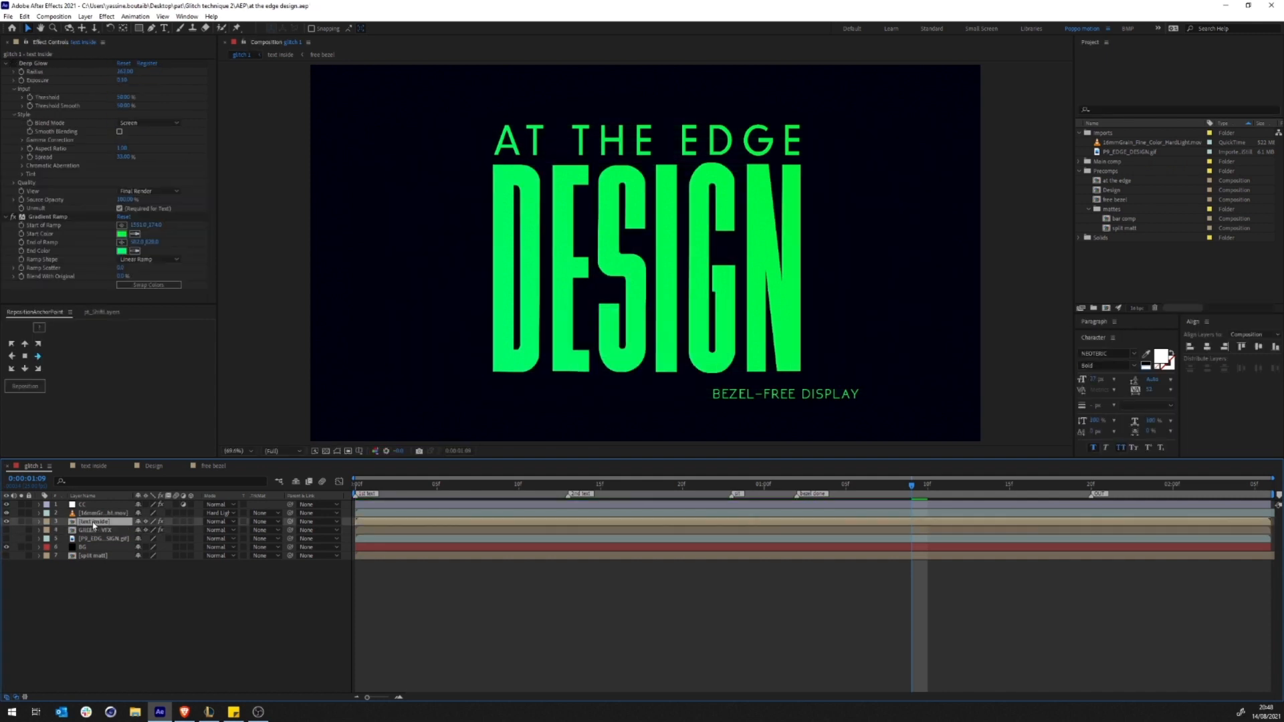
Step: Duplicate the text inside layer, place bar comp above the copy as its alpha matte and solo the copy
key(ctrl+d)
drag(1124, 218, 586, 277)
scroll(587, 278, down, 1)
key(ctrl+shift+h)
click(100, 531)
click(266, 530)
click(294, 557)
click(21, 530)
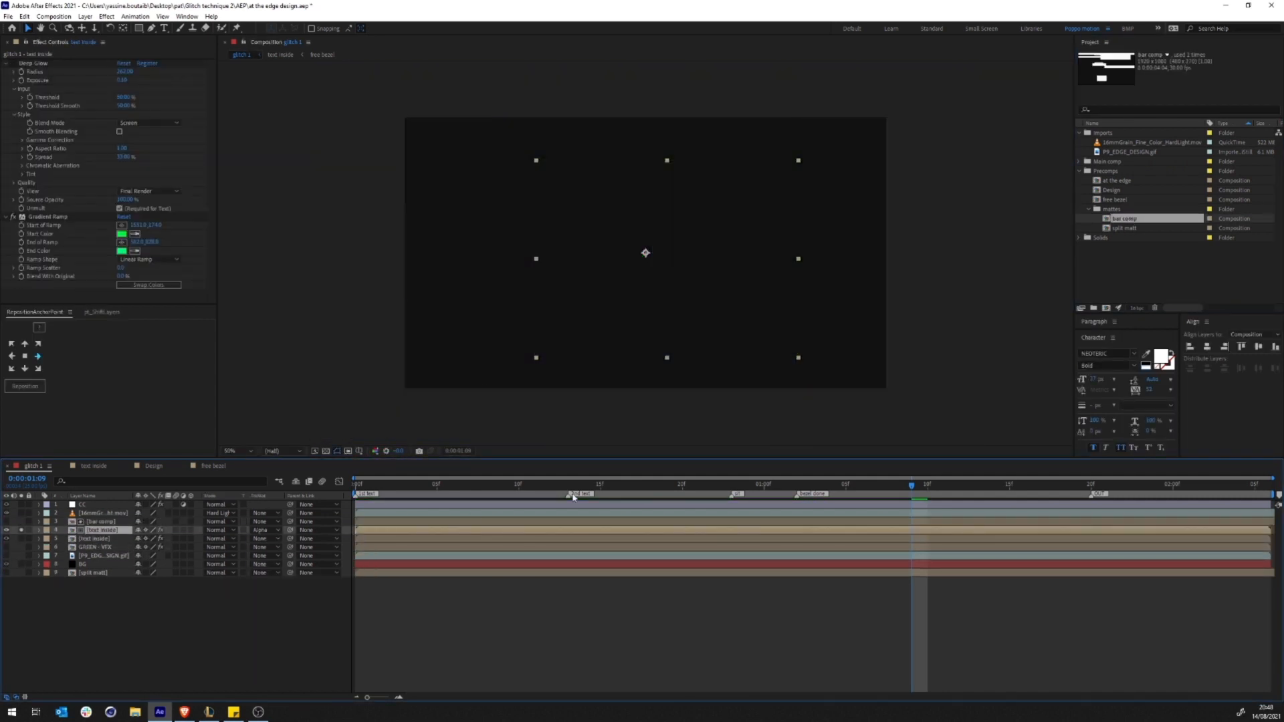
Step: Preview the matted copy, inspect the bar comp keyframes and select the copy in glitch 1 at 0:00:00:06
key(space)
key(space)
double_click(97, 522)
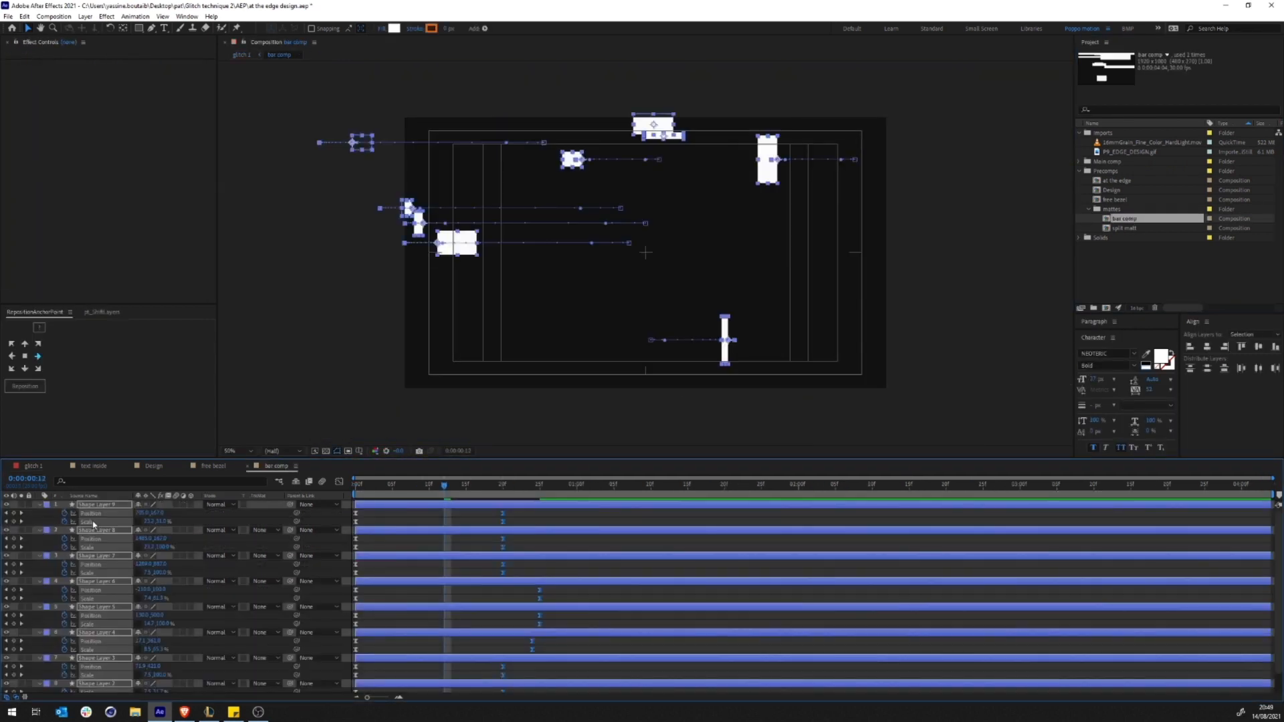
click(238, 56)
key(s)
click(99, 539)
click(100, 521)
click(357, 486)
drag(358, 489, 455, 498)
click(105, 539)
click(121, 234)
click(479, 239)
click(558, 235)
Step: Set the matted copy's Gradient Ramp start color to magenta and its end color to purple
click(121, 234)
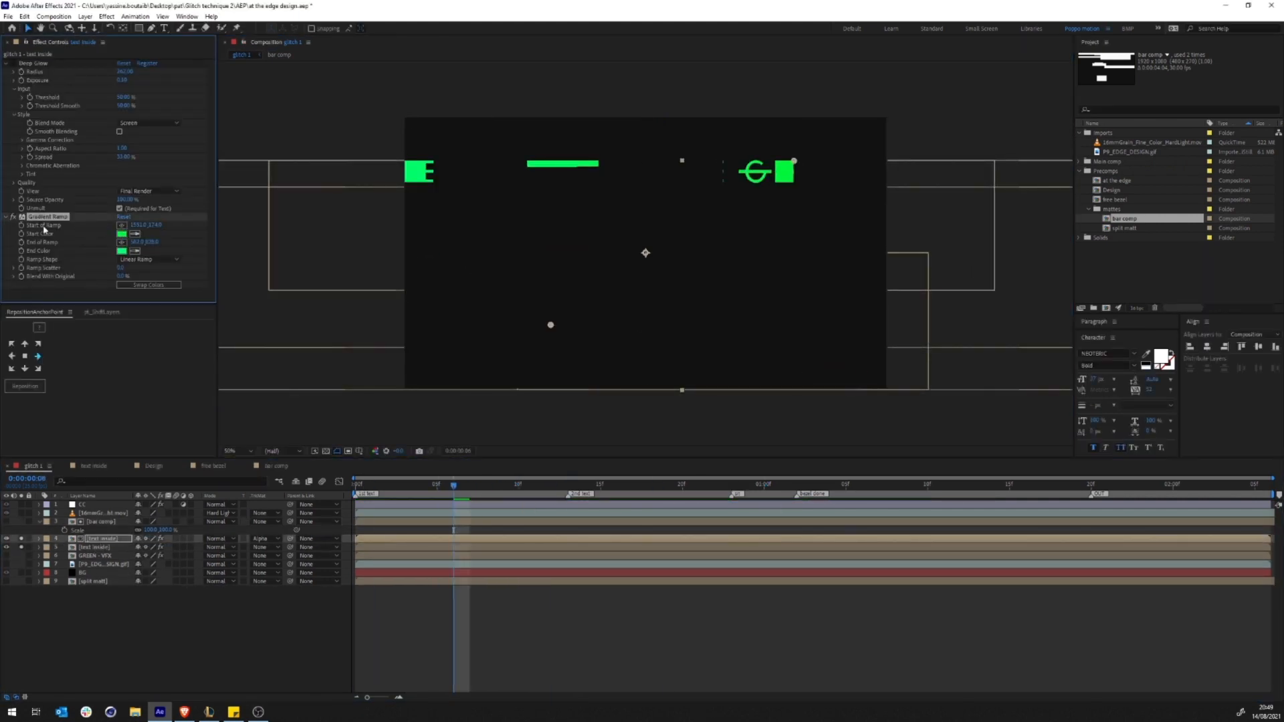
click(478, 238)
click(558, 218)
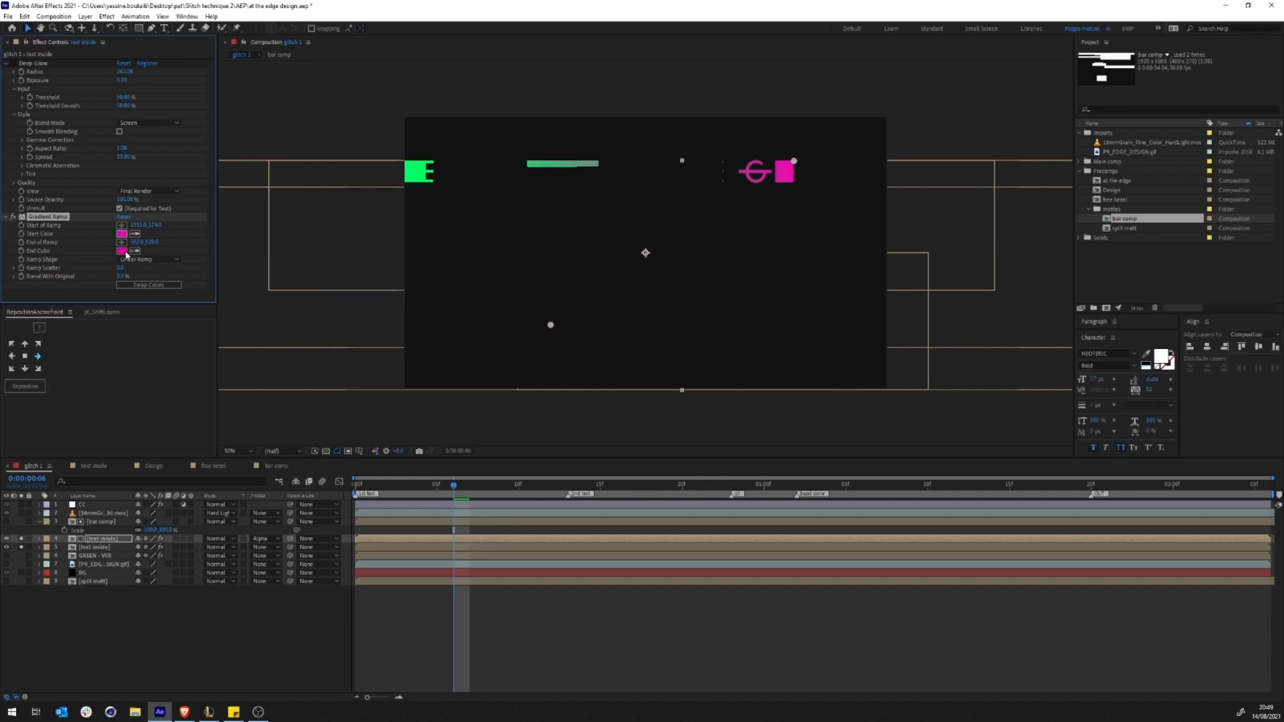
click(122, 251)
drag(477, 274, 477, 244)
click(557, 218)
Step: Turn off solo on both text inside layers and preview the full title
drag(21, 539, 21, 547)
click(334, 601)
key(space)
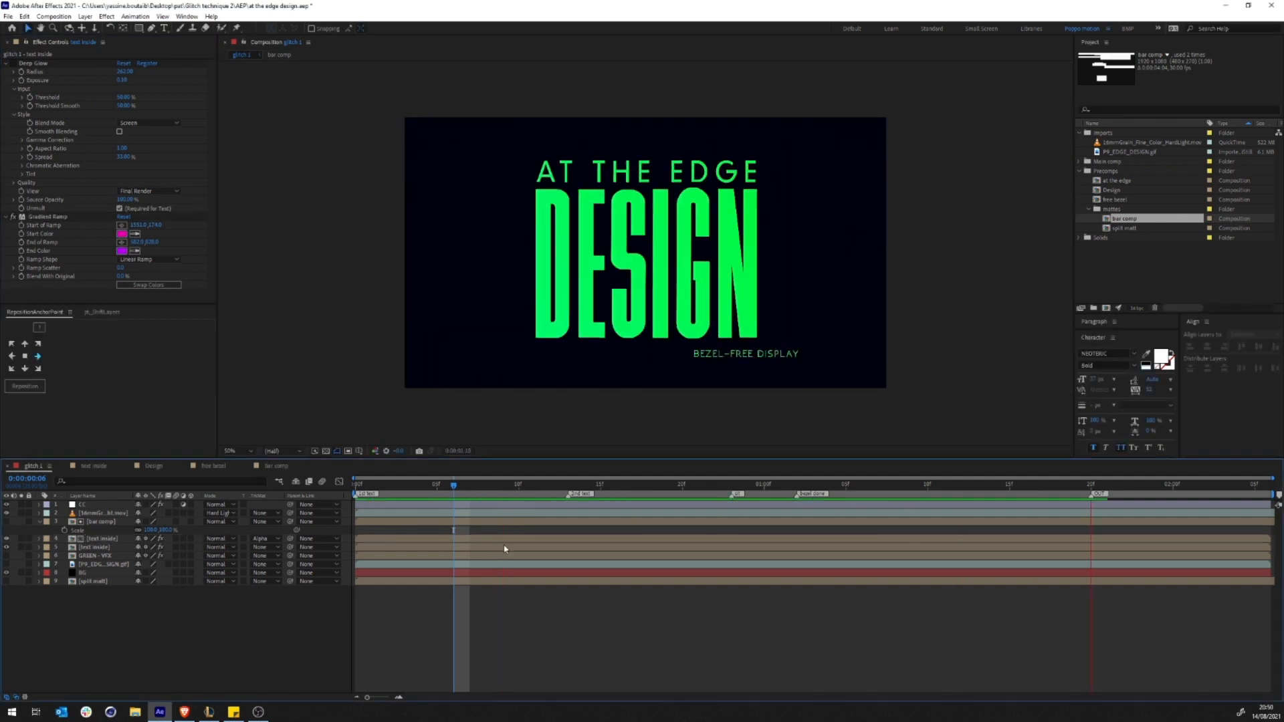
Step: Move to 0:00:00:11 and apply a Gradient Ramp to the BG layer
drag(453, 485, 553, 486)
click(92, 573)
key(ctrl+space)
text(grad)
key(Return)
Step: Set the BG ramp's end color to black, make it radial and place its end point near the composition's lower-right corner
click(122, 97)
click(465, 343)
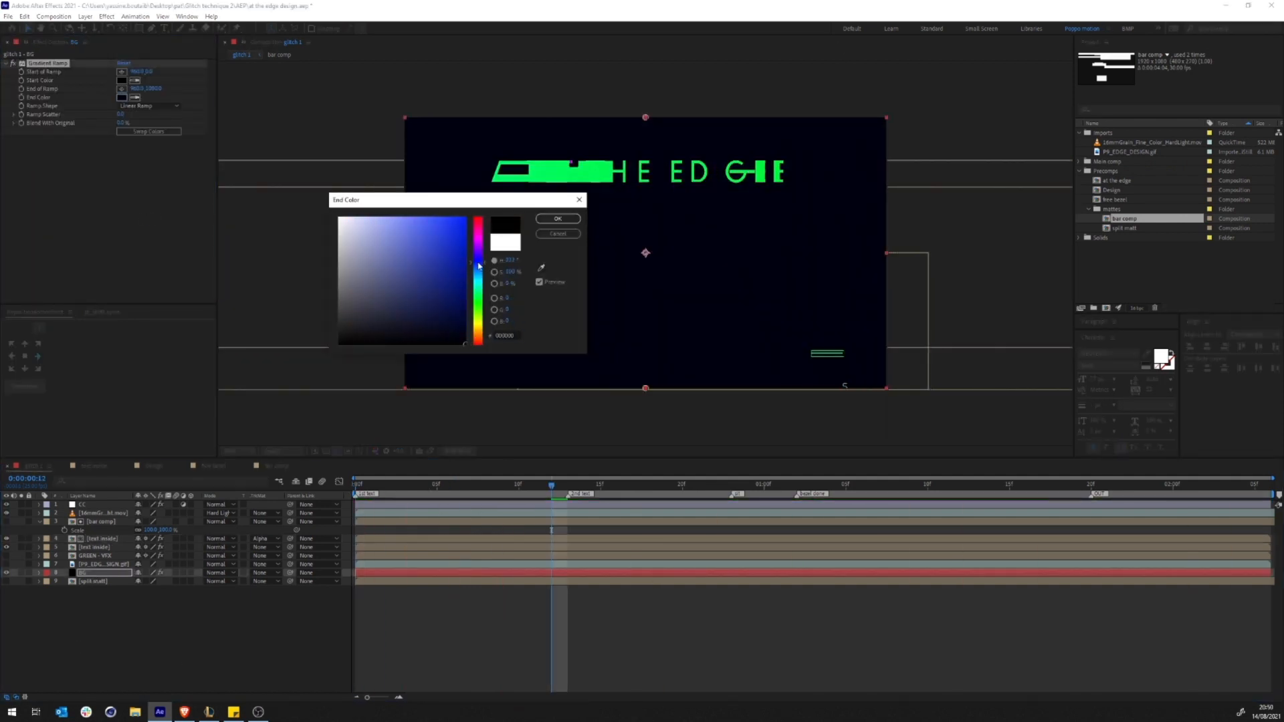
click(558, 218)
click(149, 106)
click(144, 125)
drag(645, 388, 879, 395)
Step: Fit the composition in the viewer, save the project and preview the title with the new background
click(238, 451)
click(242, 338)
key(ctrl+s)
key(space)
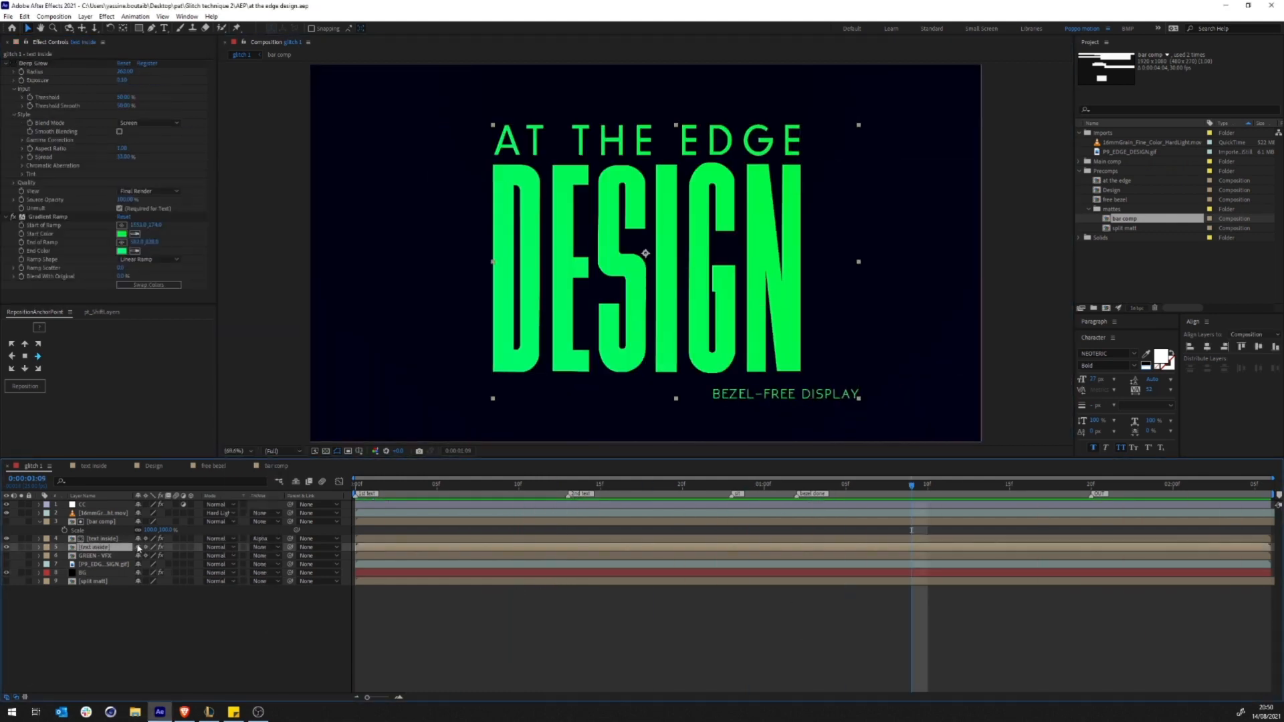
Step: Remove Deep Glow from the text inside copy, and pre-compose and open the shape layer holding the four white bars
key(Delete)
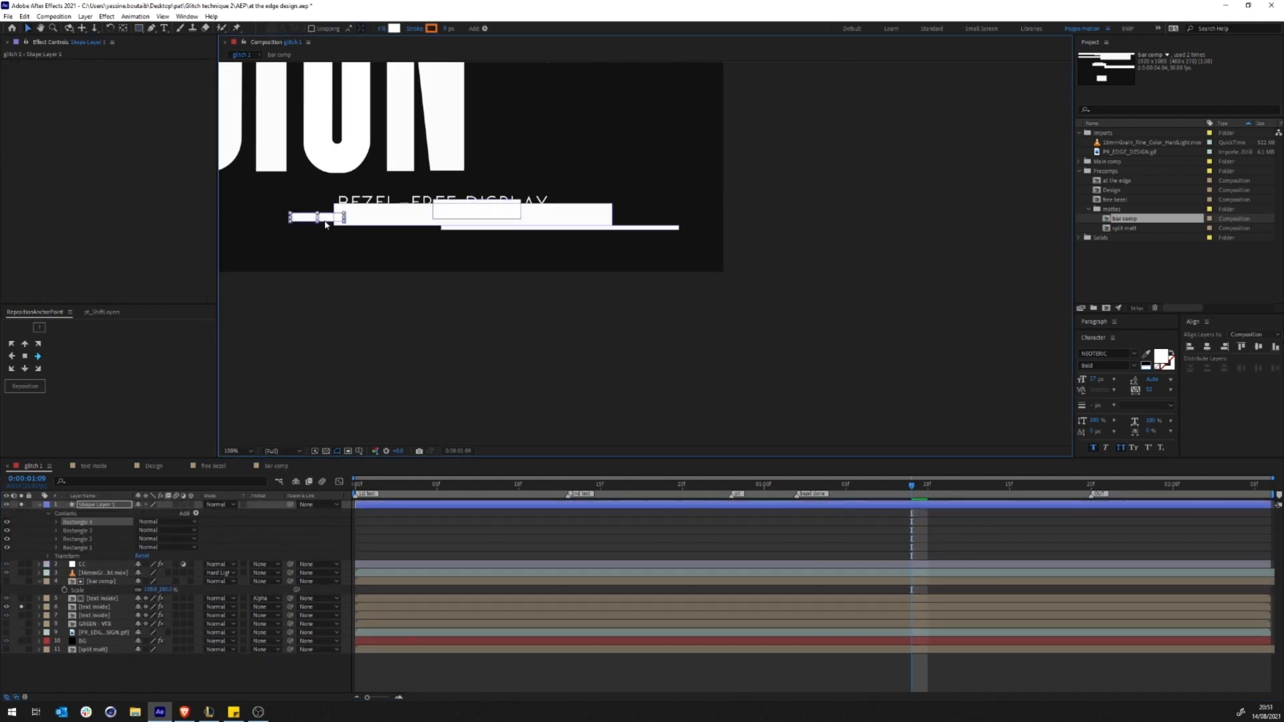
key(ctrl+shift+c)
key(Return)
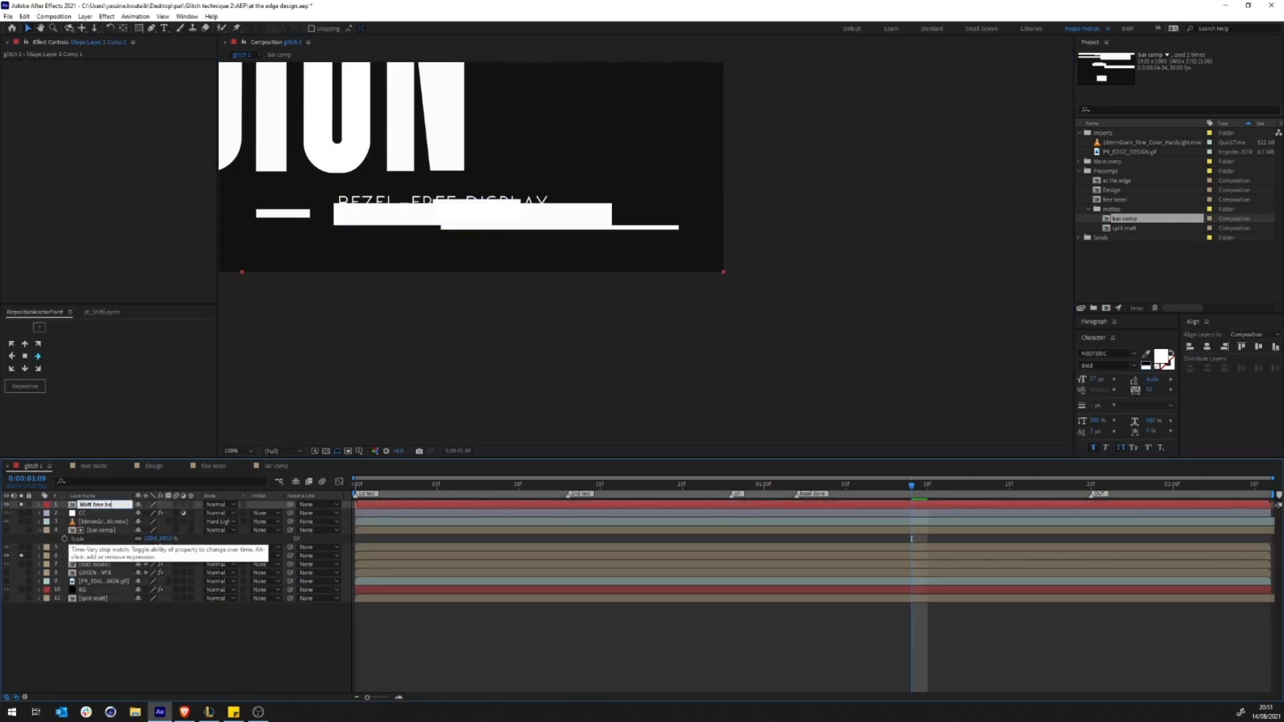
double_click(84, 507)
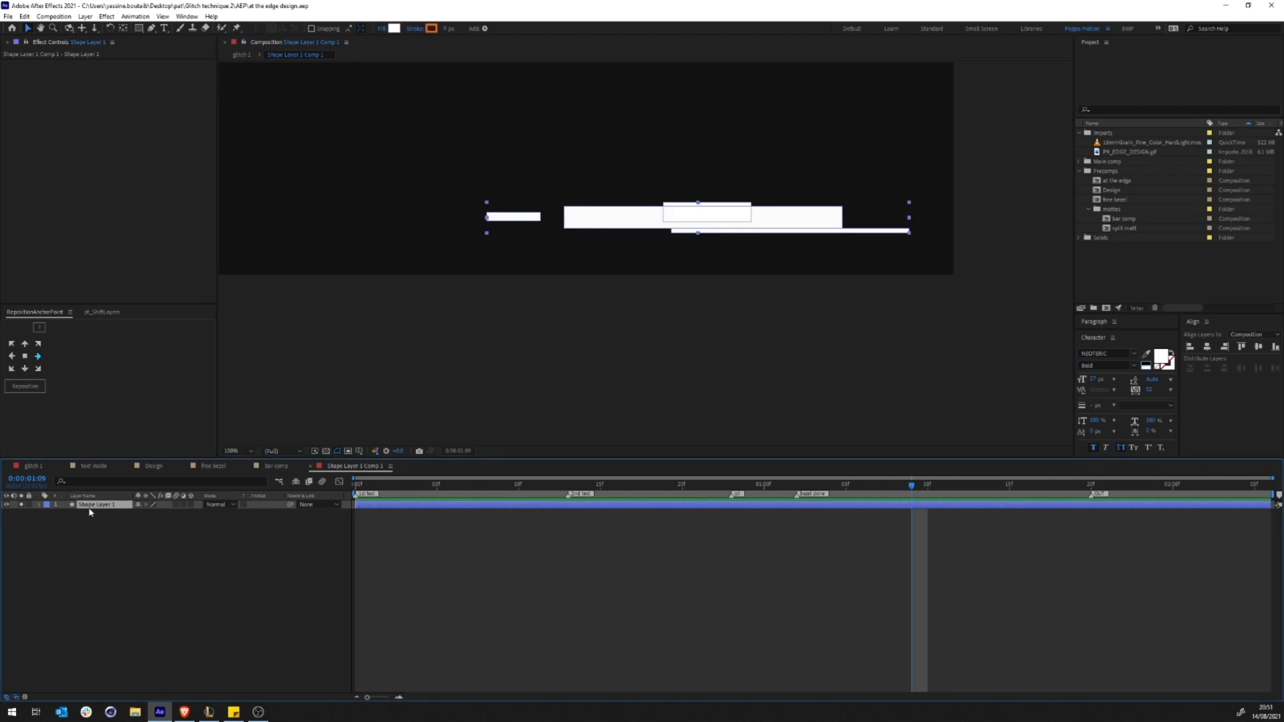
Step: Delete the surplus rectangles from the shape layer copies so each of the four layers keeps a single bar
click(38, 532)
click(39, 522)
click(47, 530)
click(85, 564)
key(Delete)
click(38, 521)
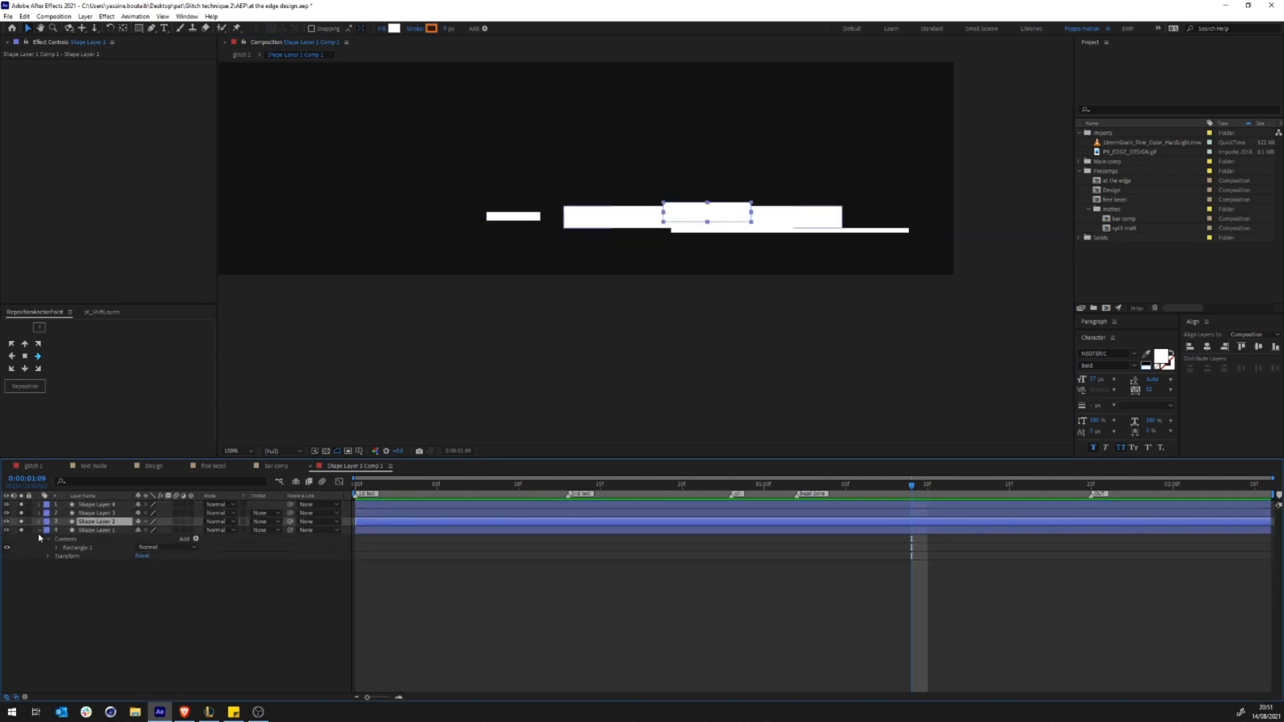
click(39, 530)
click(38, 513)
click(47, 521)
click(48, 514)
click(77, 531)
shift+click(77, 548)
key(Delete)
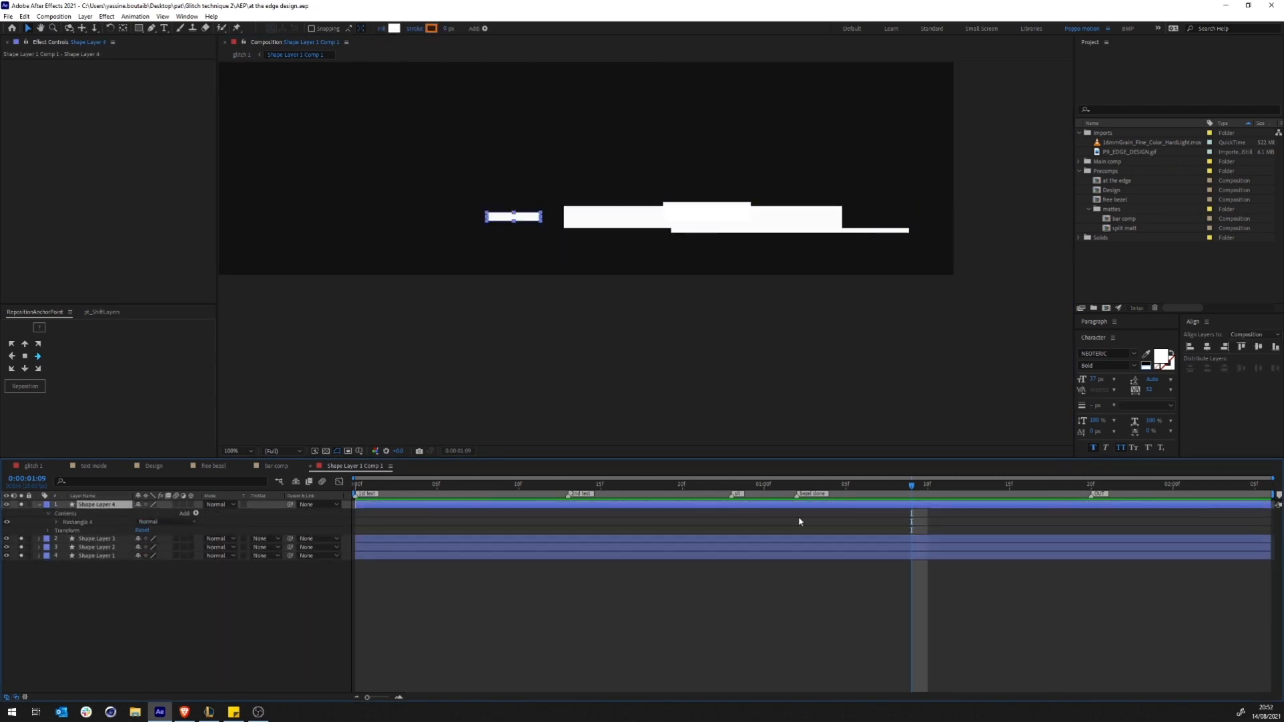
Step: Go to the first frame and move the anchor points of all four bar layers to their left edges
key(Home)
scroll(763, 370, up, 1)
key(ctrl+a)
click(11, 356)
click(23, 386)
Step: Keyframe Position and Scale on all four bar layers, with the first pair at 0:00:00:05 and the second at 0:00:00:15
key(p)
key(shift+s)
click(64, 514)
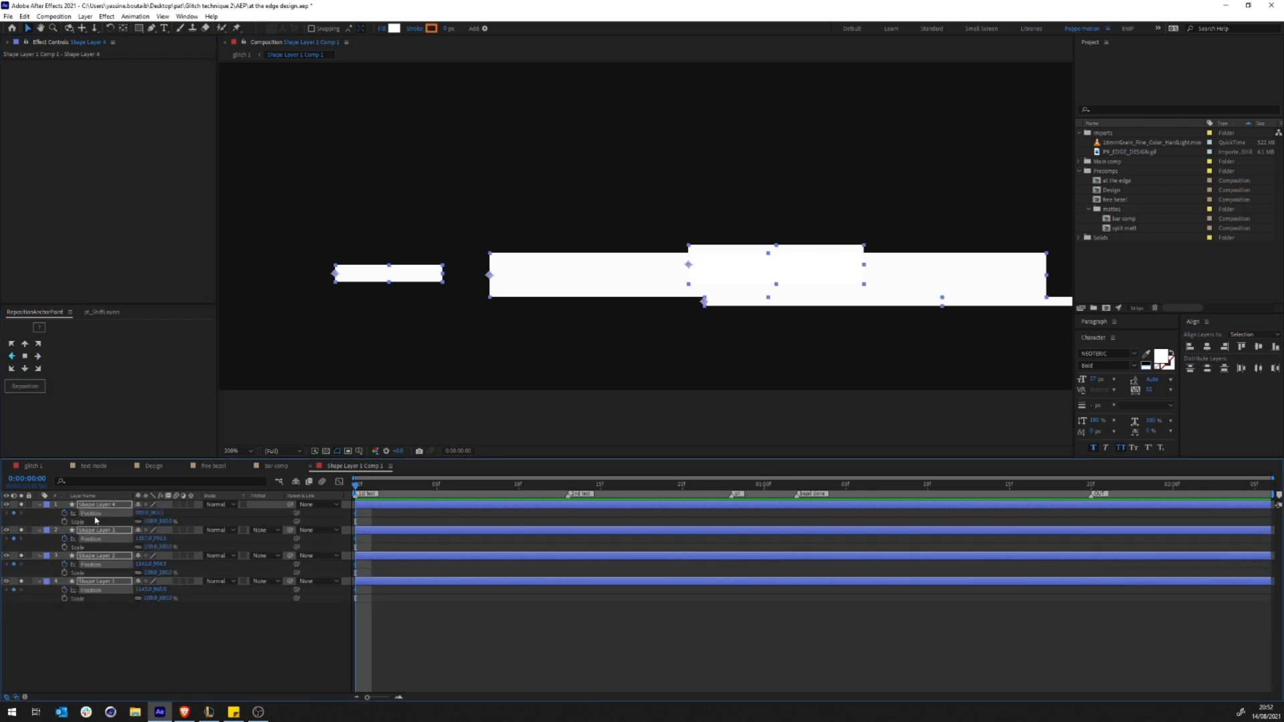
click(64, 522)
click(355, 514)
click(601, 494)
key(ctrl+a)
click(14, 513)
click(13, 521)
drag(375, 607, 349, 510)
drag(356, 513, 437, 515)
Step: At 0:00:00:15, shift the bars horizontally and set their unlinked Scale to 0% width and 100% height
click(601, 514)
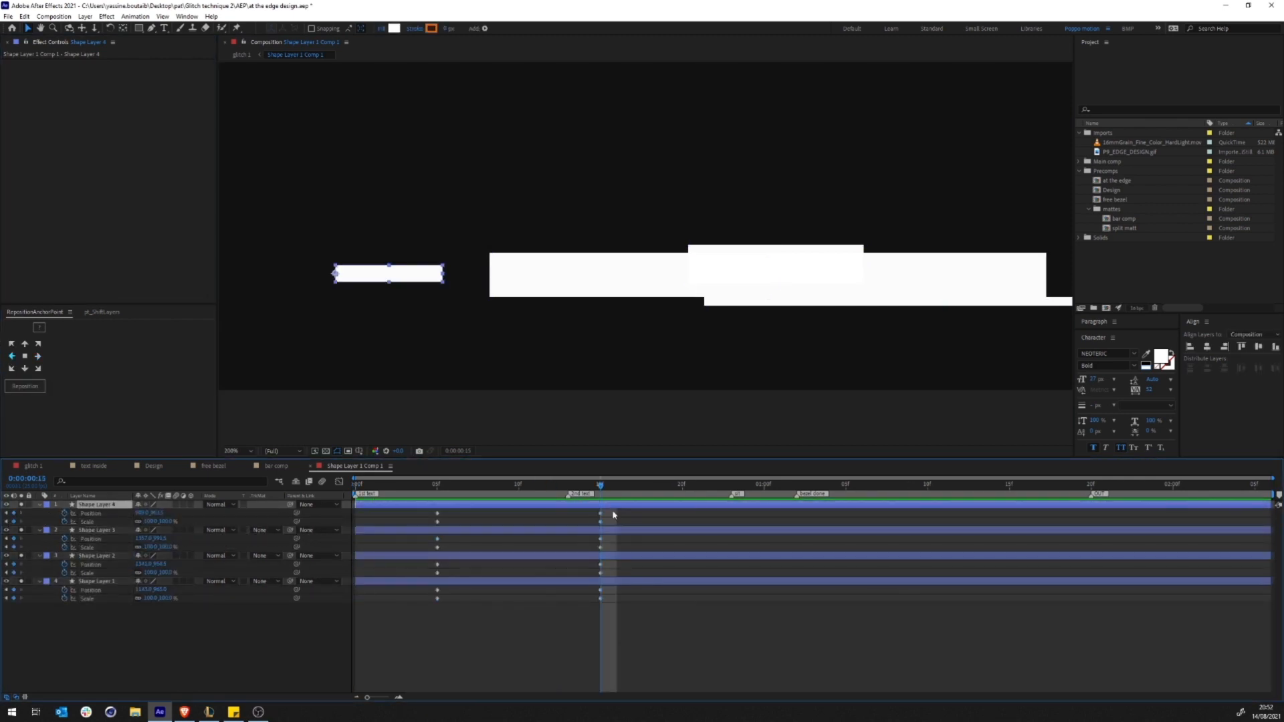
drag(141, 513, 313, 513)
click(127, 642)
click(97, 556)
click(96, 581)
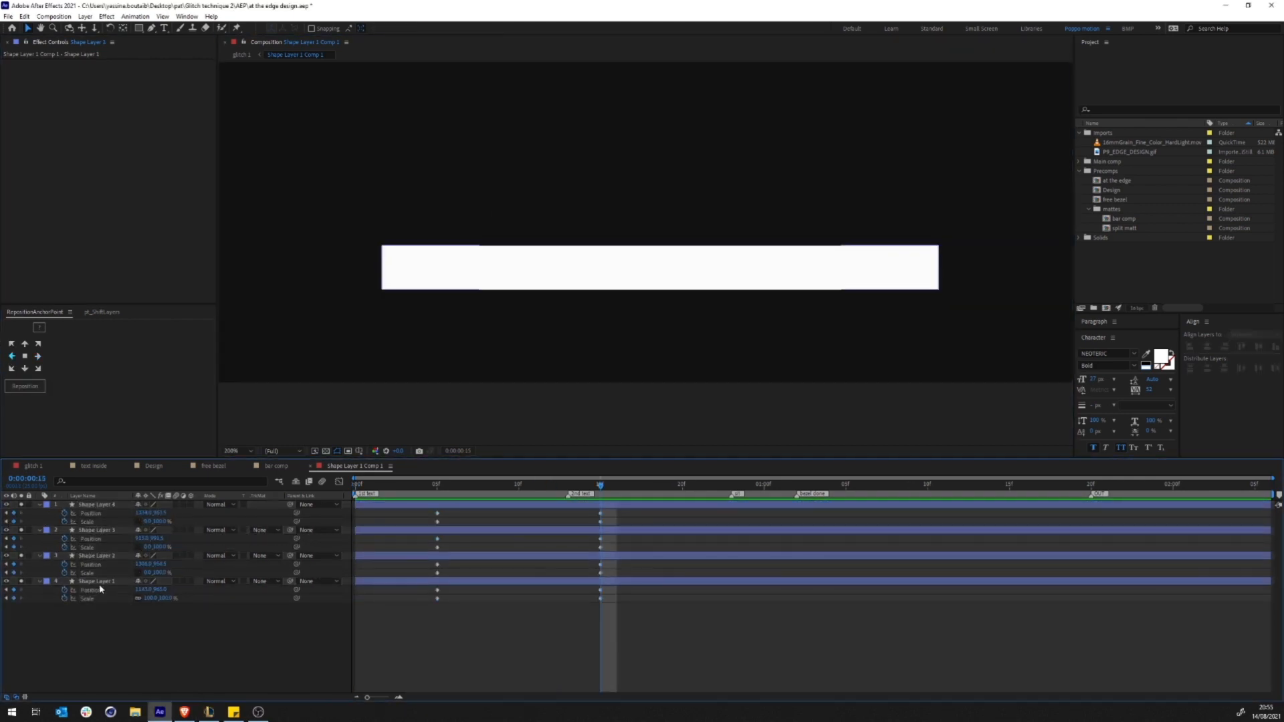
click(99, 582)
click(138, 599)
drag(149, 599, 83, 599)
Step: Apply Easy Ease to all the bar keyframes, save the project and scrub the animation back to the first frame
drag(636, 622, 381, 500)
key(F9)
key(ctrl+s)
key(alt+Tab)
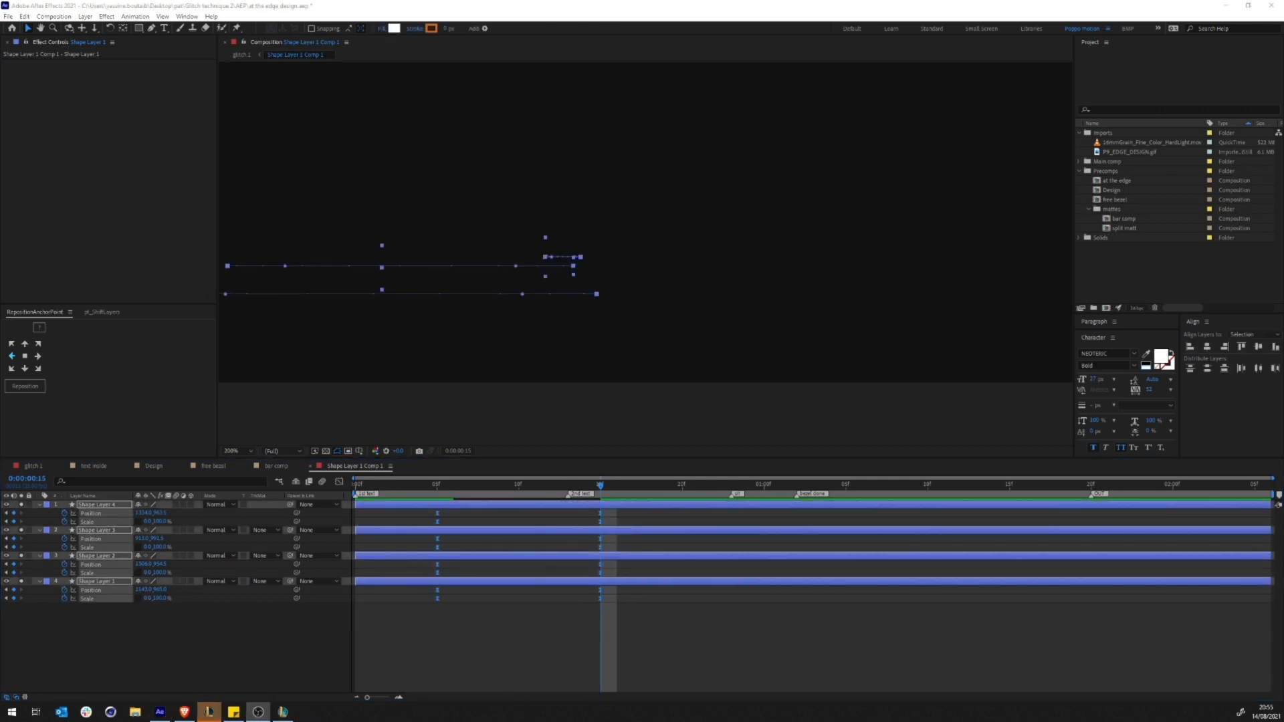
click(167, 642)
drag(600, 484, 355, 485)
scroll(401, 281, down, 1)
Step: In glitch 1, use the pre-composed bars as an Alpha Inverted matte for the second text inside layer, preview it and save
click(241, 55)
drag(95, 505, 84, 554)
click(266, 556)
click(294, 589)
key(space)
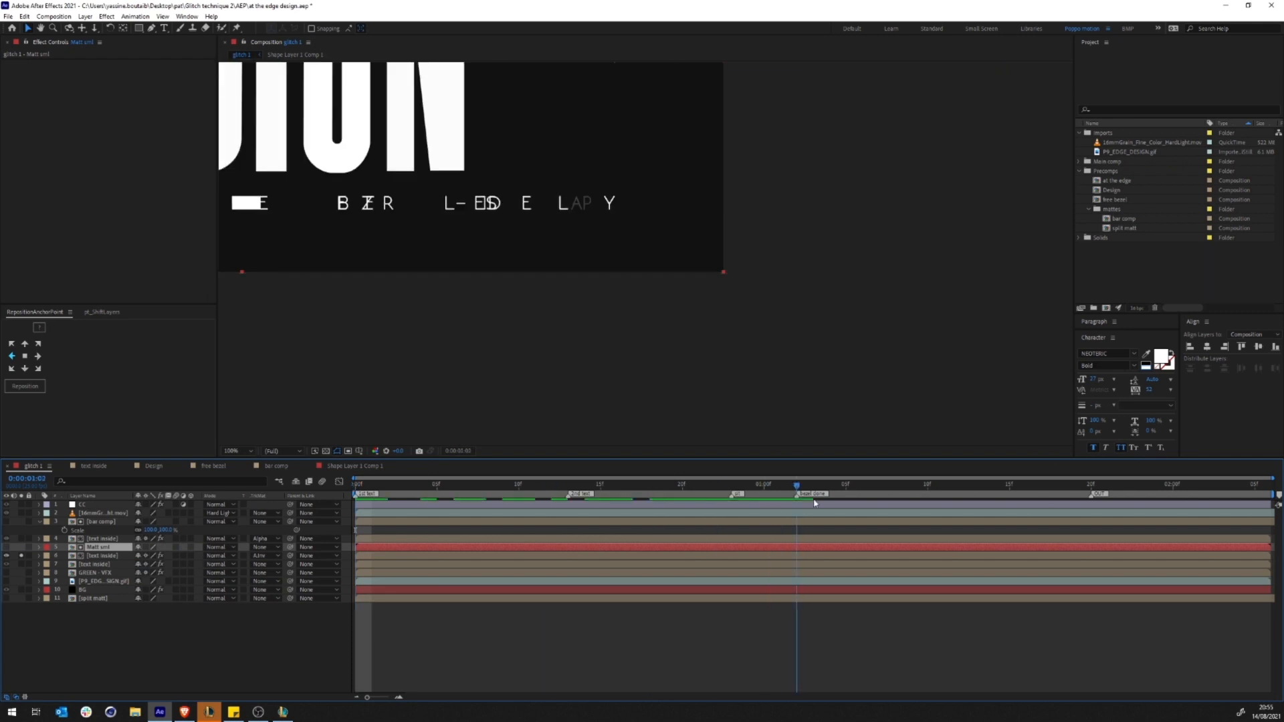
key(alt+Tab)
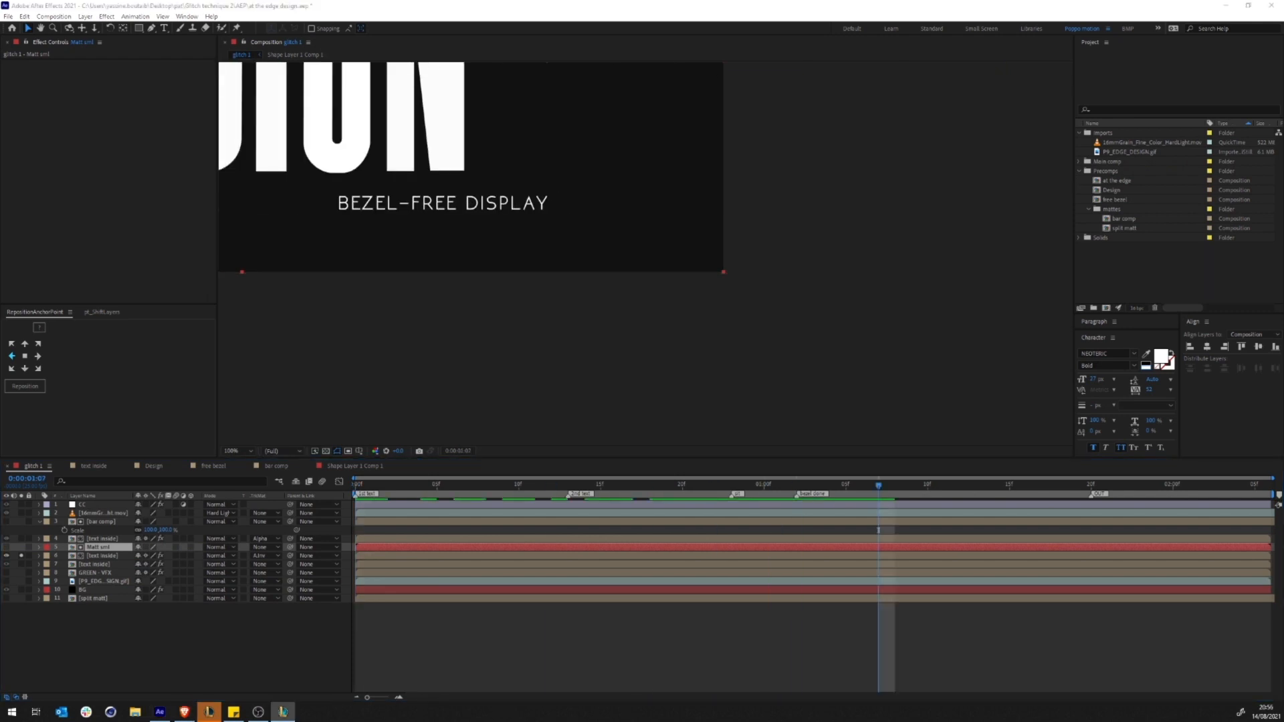
click(201, 646)
key(ctrl+s)
key(alt+Tab)
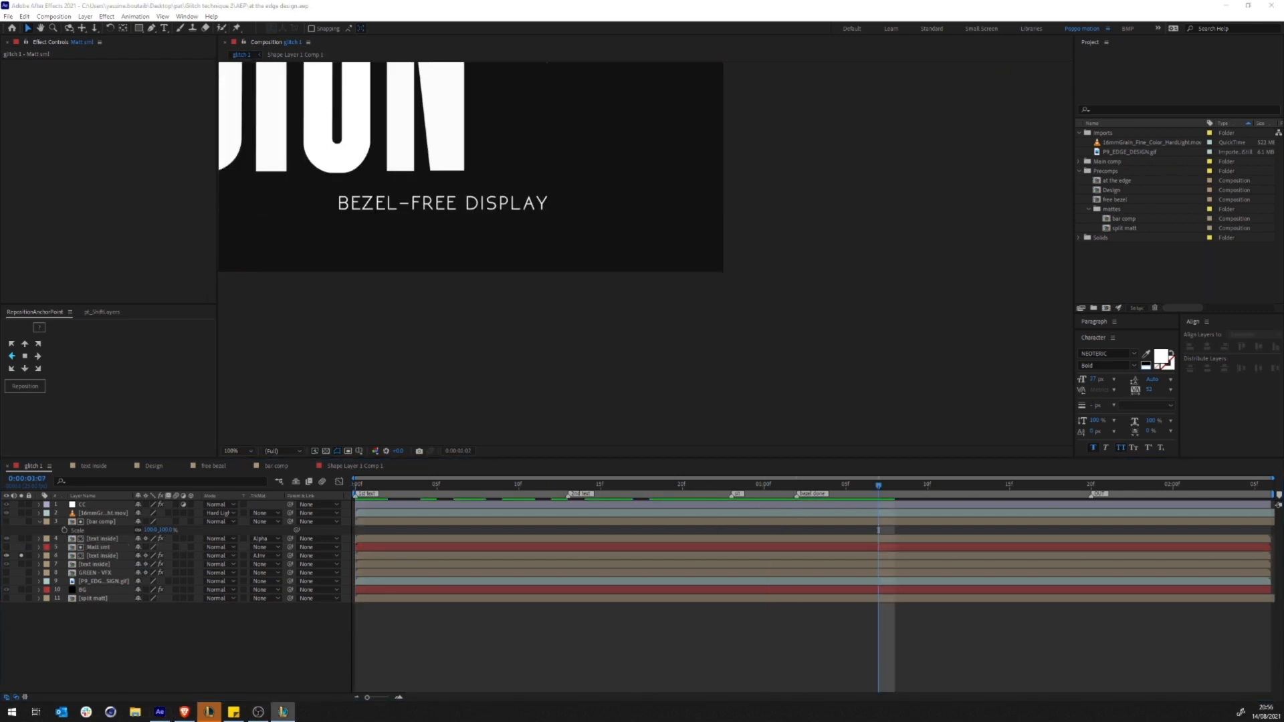
Step: Trim the start of the bar matte layer to the 2nd text marker at 0:00:00:13
click(404, 651)
click(93, 547)
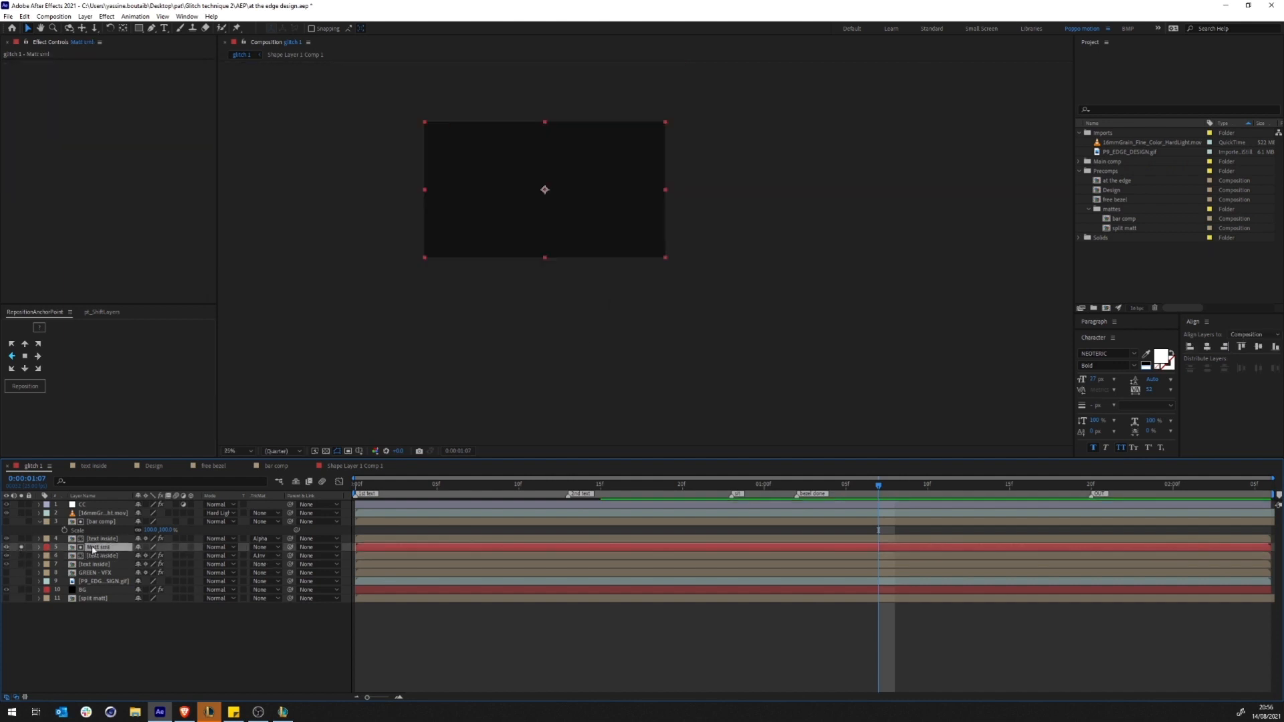
key(alt+bracketleft)
key(period)
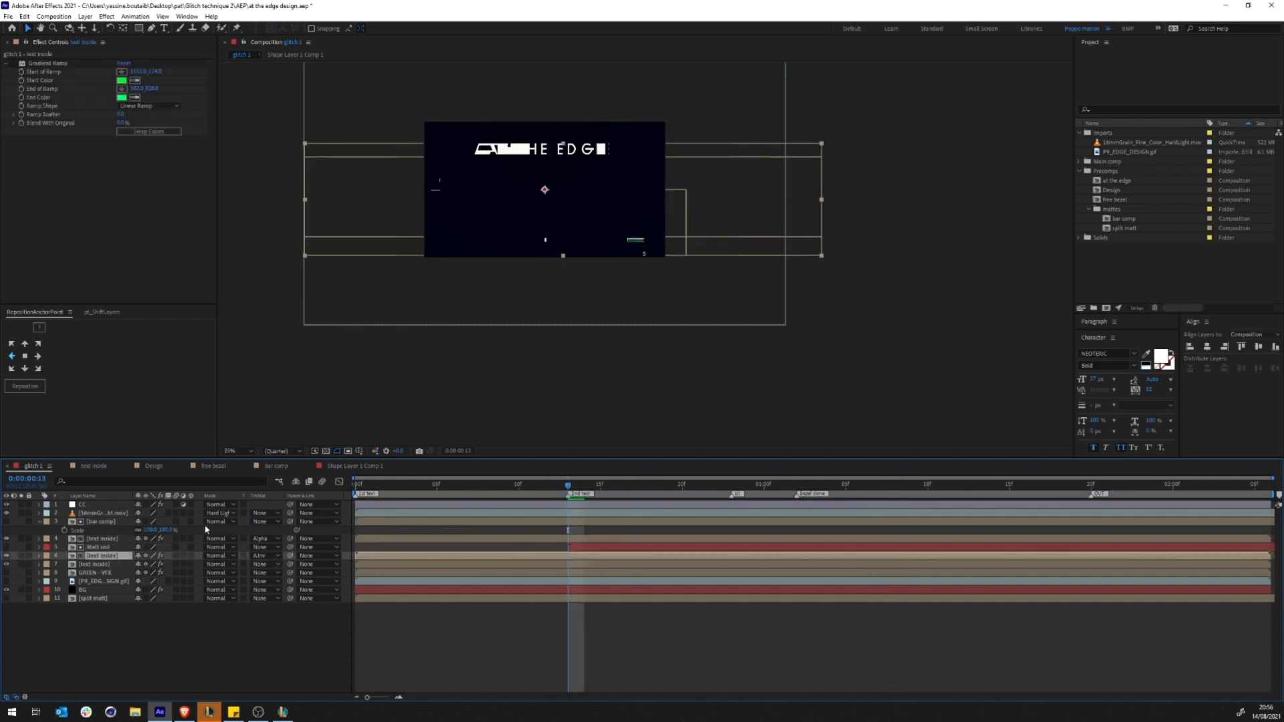
Step: At 0:00:01:07, set the text inside layer below the bar matte to Alpha Inverted and mask it around BEZEL-FREE DISPLAY
click(104, 557)
click(878, 485)
click(264, 556)
click(285, 583)
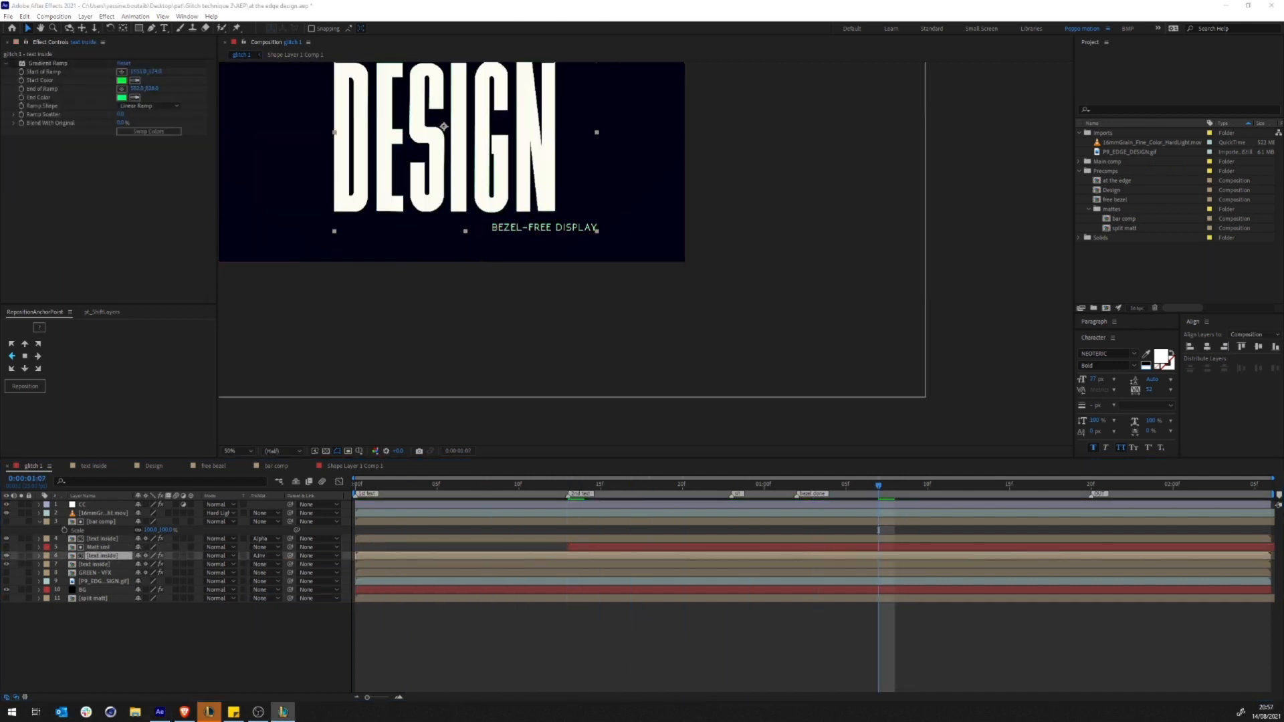
drag(481, 220, 636, 241)
key(v)
scroll(354, 158, up, 1)
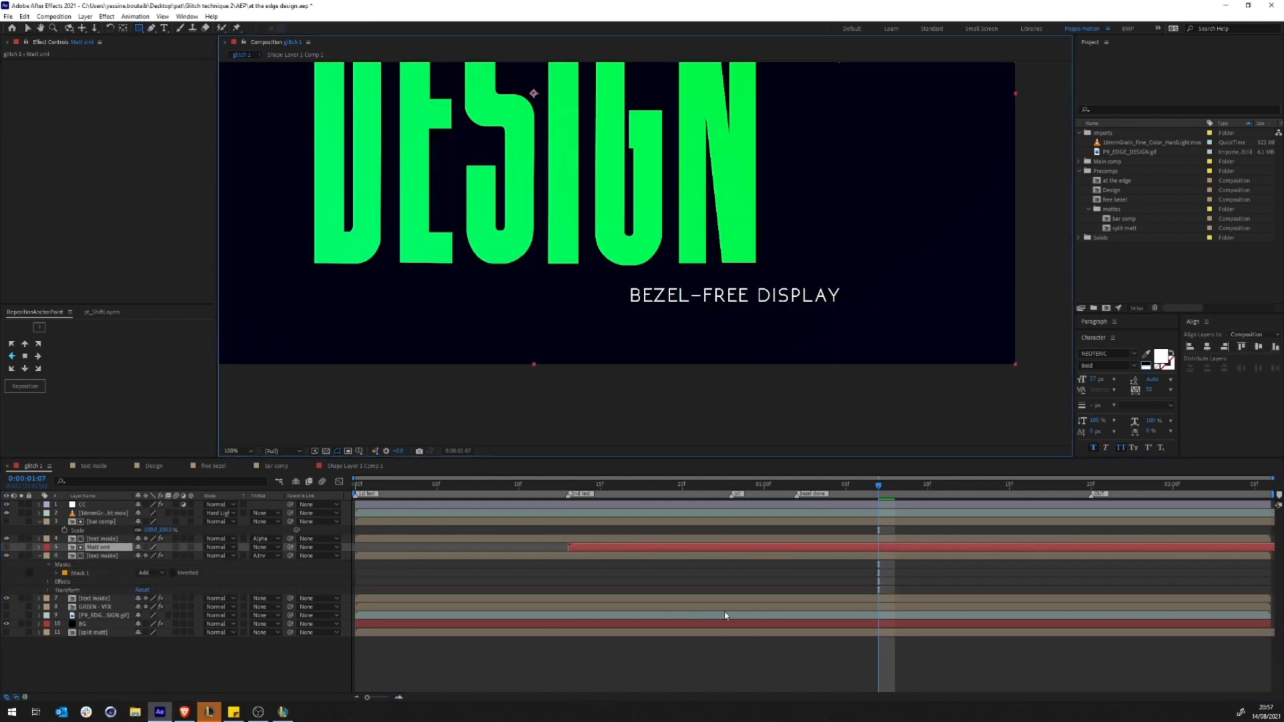
Step: Apply the Set Matte effect to the text inside layer above Matt sml, taking its matte from the Matt sml layer
click(104, 539)
key(ctrl+space)
text(set)
key(Down)
key(Return)
click(127, 255)
click(151, 324)
key(comma)
key(comma)
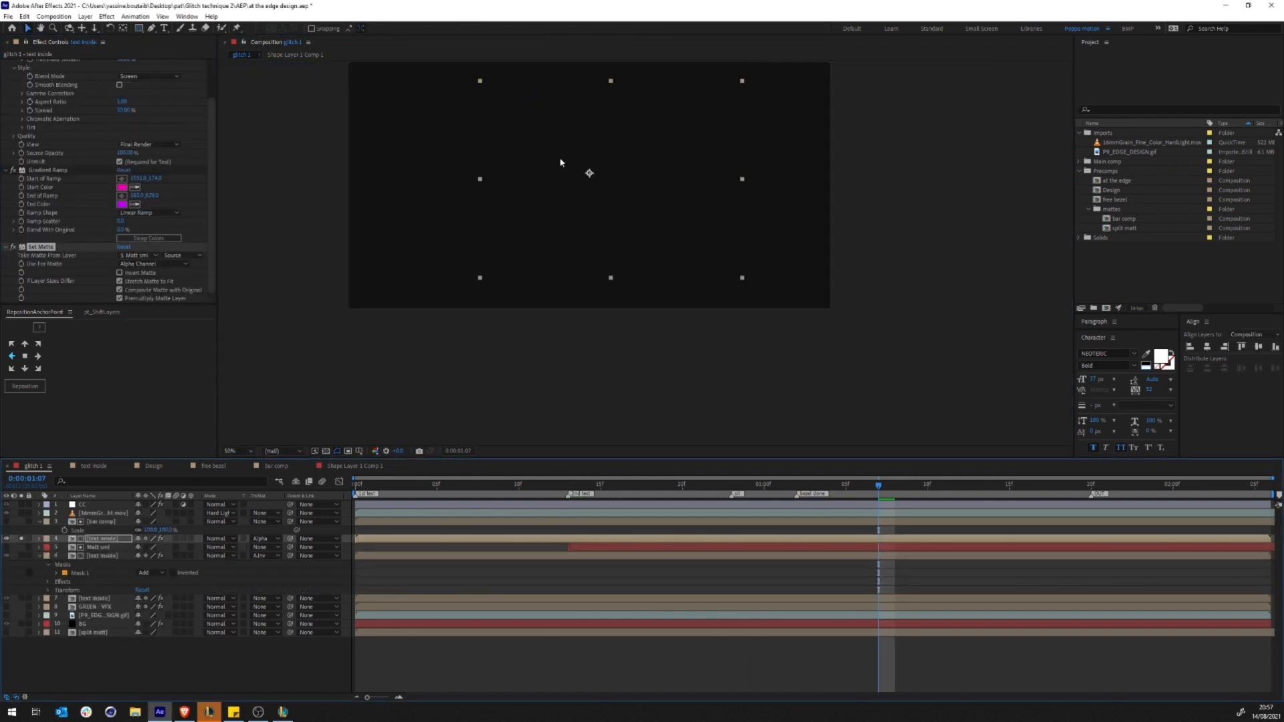
Step: Try inverting the matte at an earlier point in time and remove the Set Matte effect
click(119, 273)
drag(878, 485, 789, 480)
key(Delete)
click(100, 658)
Step: Collapse the text inside layer below Matt sml and solo the lowest text inside layer
click(39, 556)
click(21, 538)
click(21, 556)
click(21, 555)
click(21, 564)
click(93, 564)
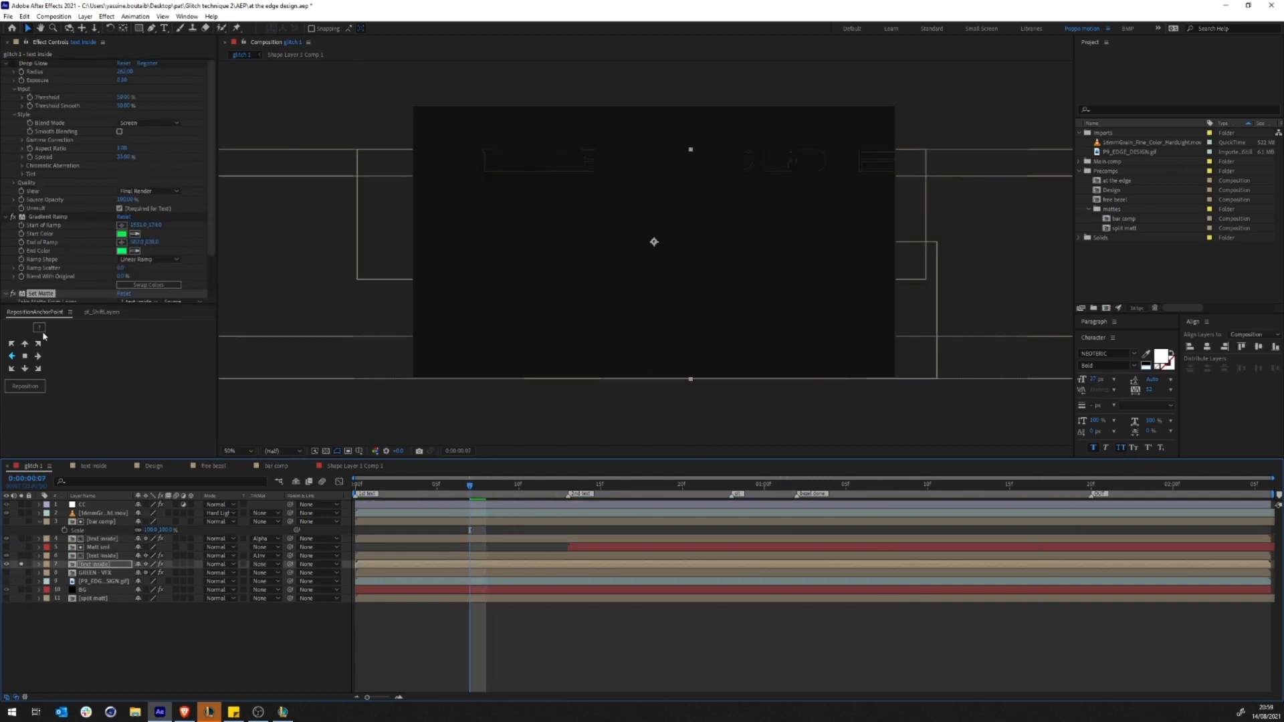
Step: Try the Set Matte effect on the soloed text inside layer with a different matte layer and source, both inverted and non-inverted
scroll(61, 267, down, 3)
click(138, 256)
click(147, 326)
click(119, 272)
drag(470, 485, 394, 454)
click(119, 273)
click(138, 255)
click(146, 326)
click(182, 256)
click(177, 266)
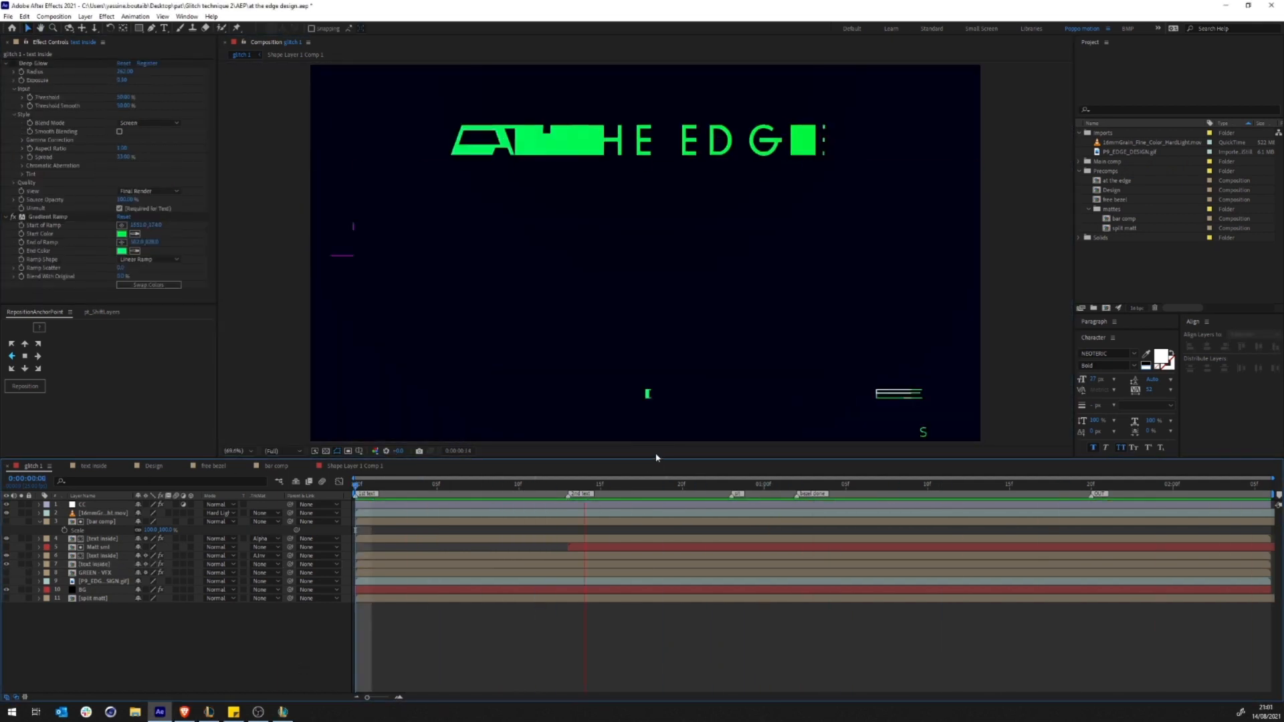
Step: Duplicate the Matt sml layer, place the copy directly above the lowest text inside layer and set it as that layer's Alpha Inverted matte
mouse_move(754, 493)
mouse_down()
mouse_move(733, 492)
mouse_move(764, 493)
mouse_up()
double_click(97, 548)
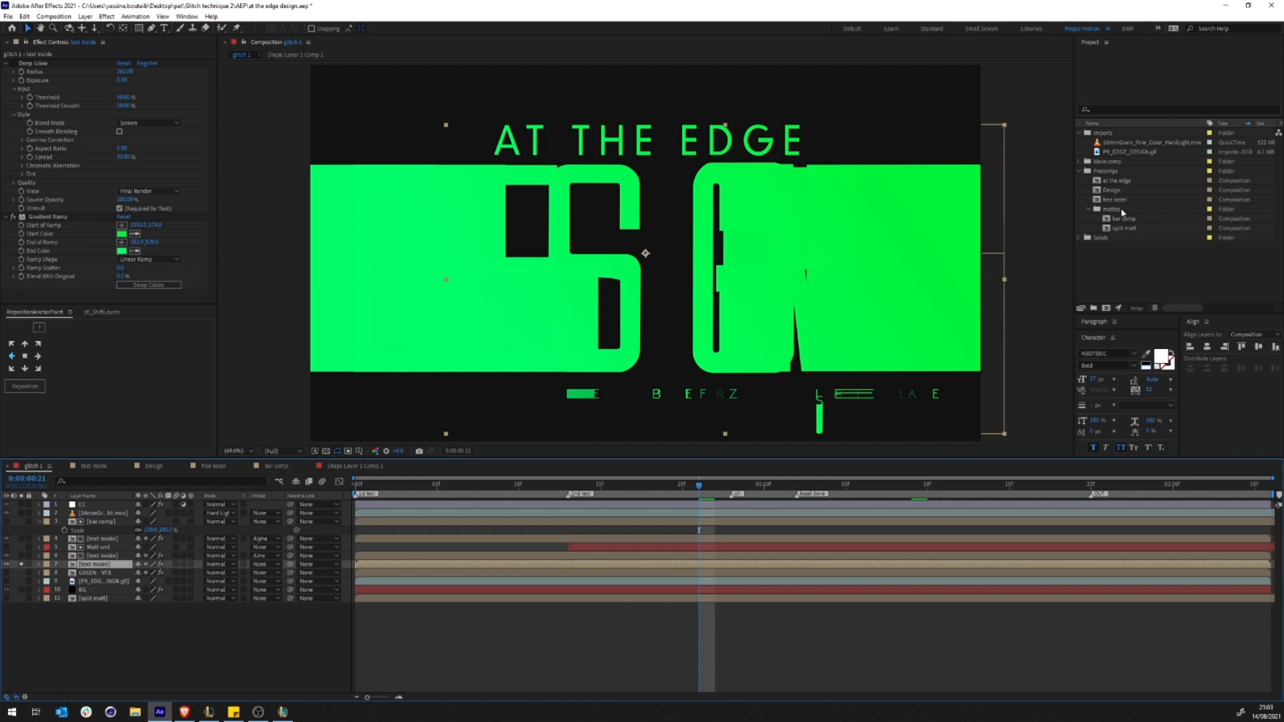
click(1124, 228)
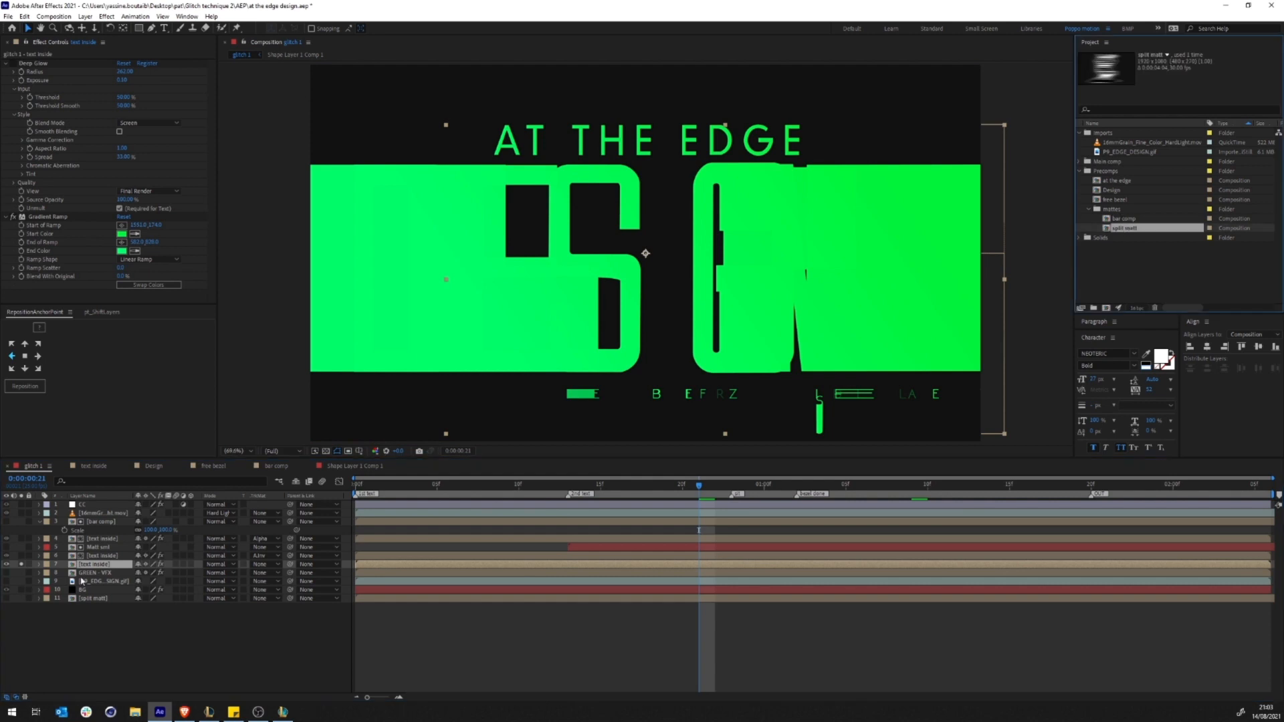
click(99, 547)
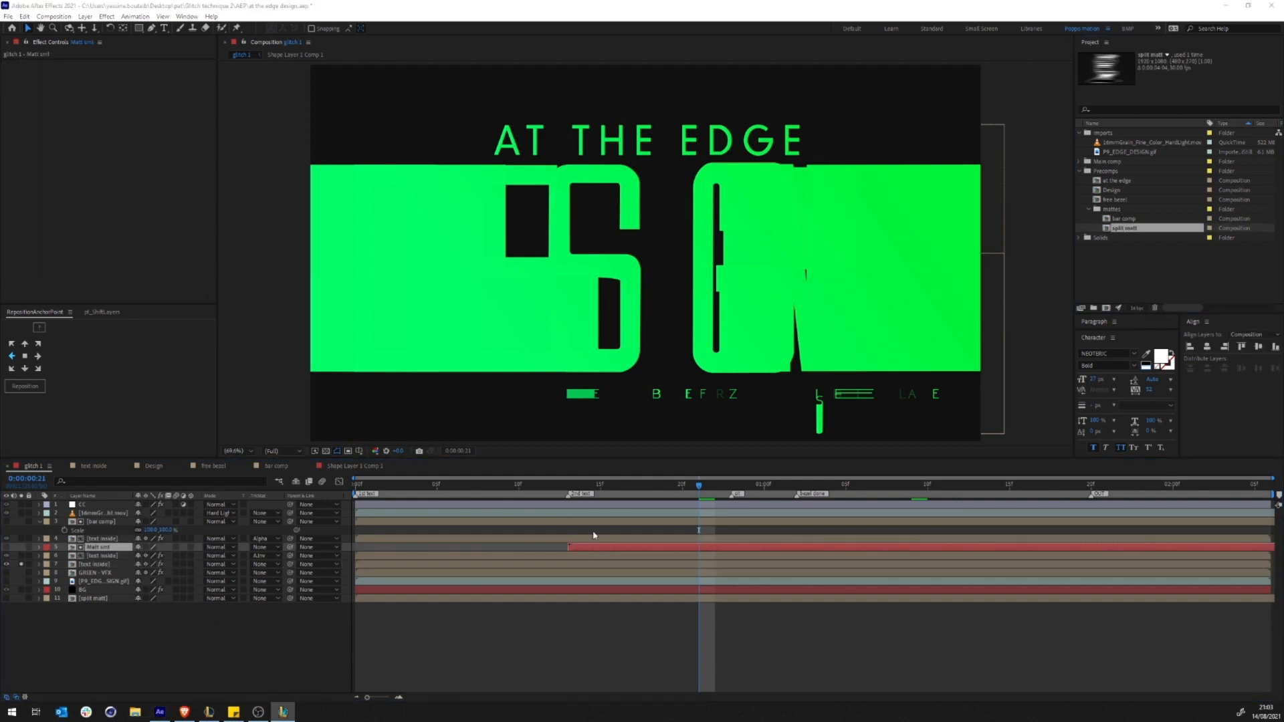
click(101, 547)
key(ctrl+d)
drag(101, 548, 102, 570)
click(267, 574)
click(305, 598)
Step: Enlarge the scale of the Matt sml 2 layer at frame 13 and preview the composition with solo off
drag(697, 486, 568, 487)
click(100, 564)
click(21, 565)
key(s)
drag(163, 573, 181, 573)
click(21, 564)
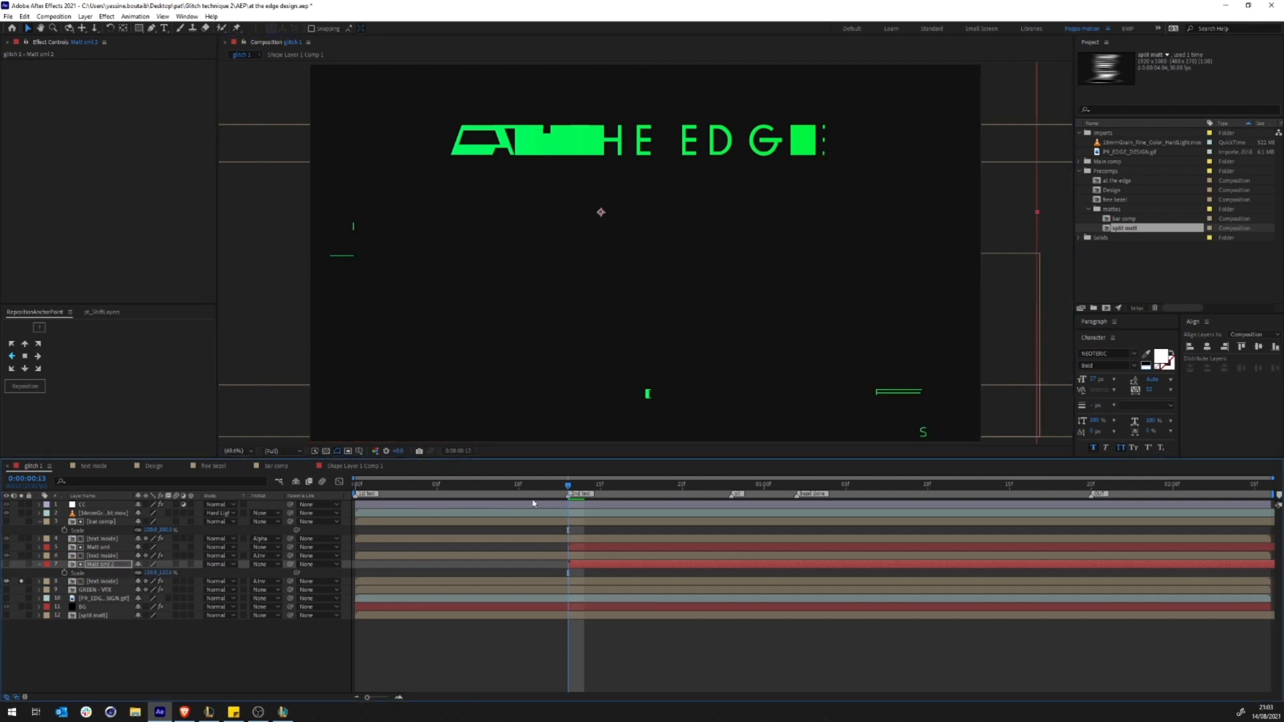
key(space)
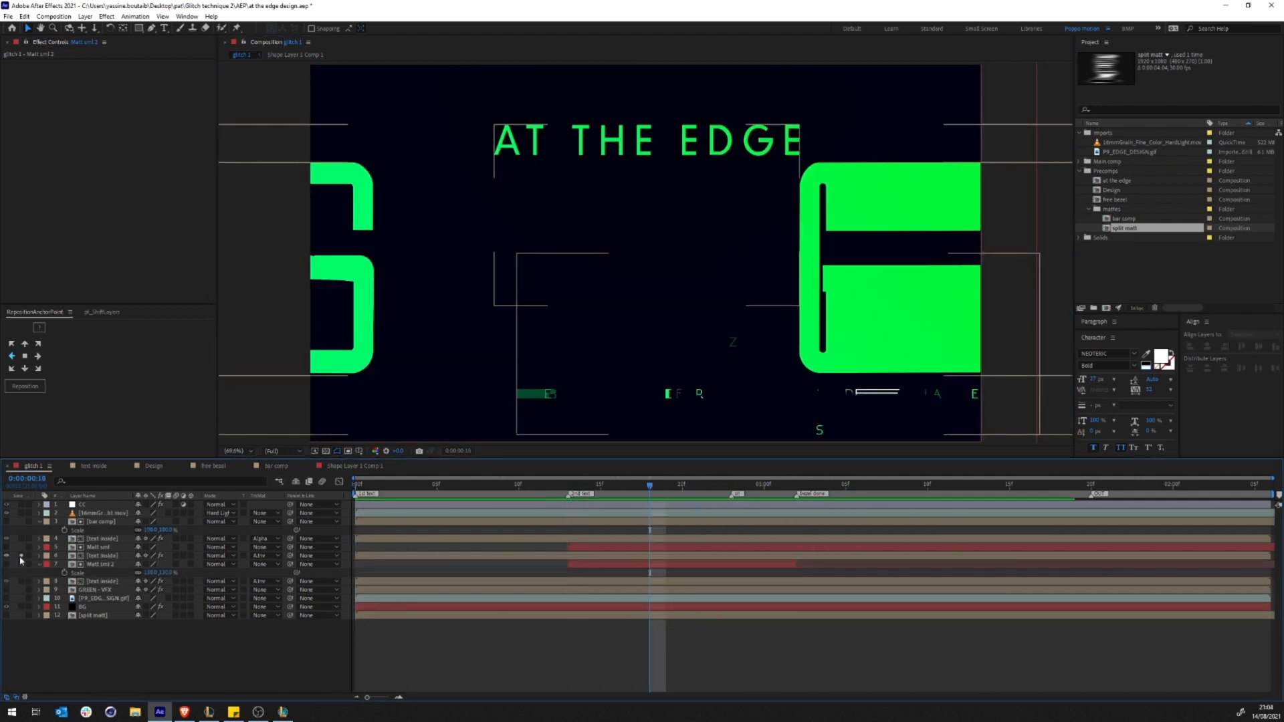
Step: Rename the text inside layer below Matt sml as white small and the lowest text inside layer as GREEN
click(587, 558)
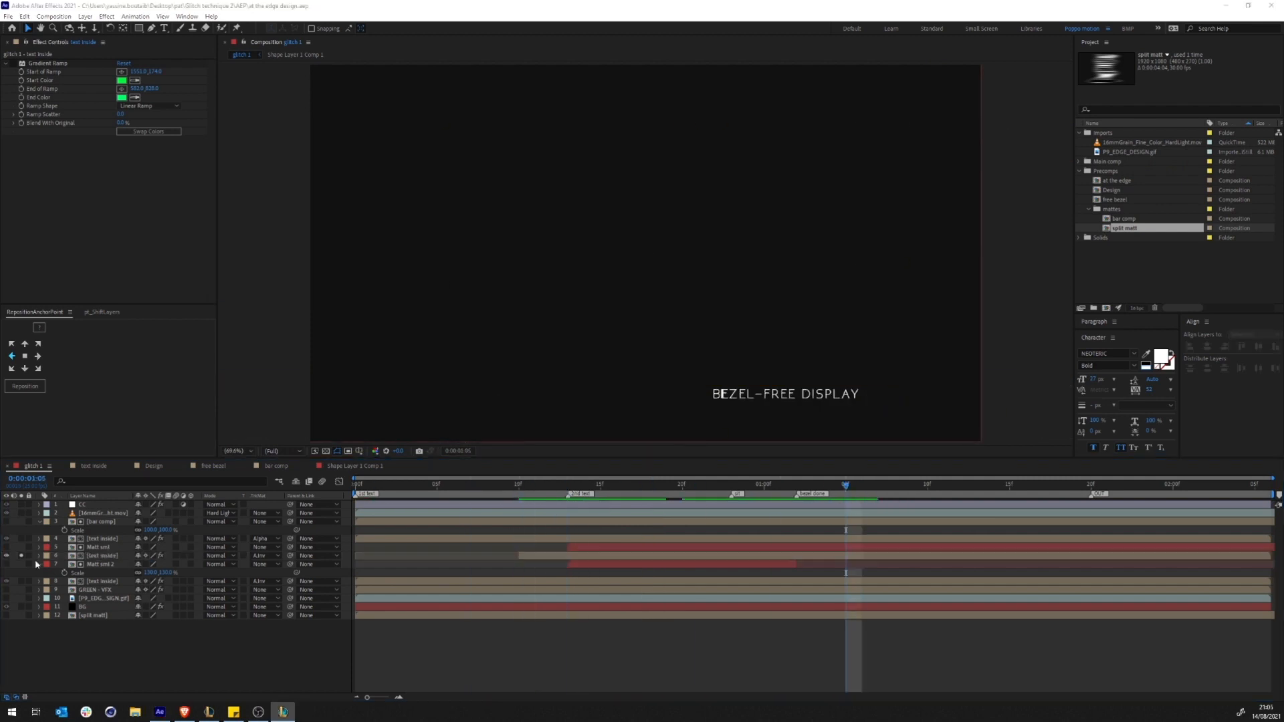
click(101, 556)
click(100, 565)
click(101, 581)
click(21, 581)
key(Return)
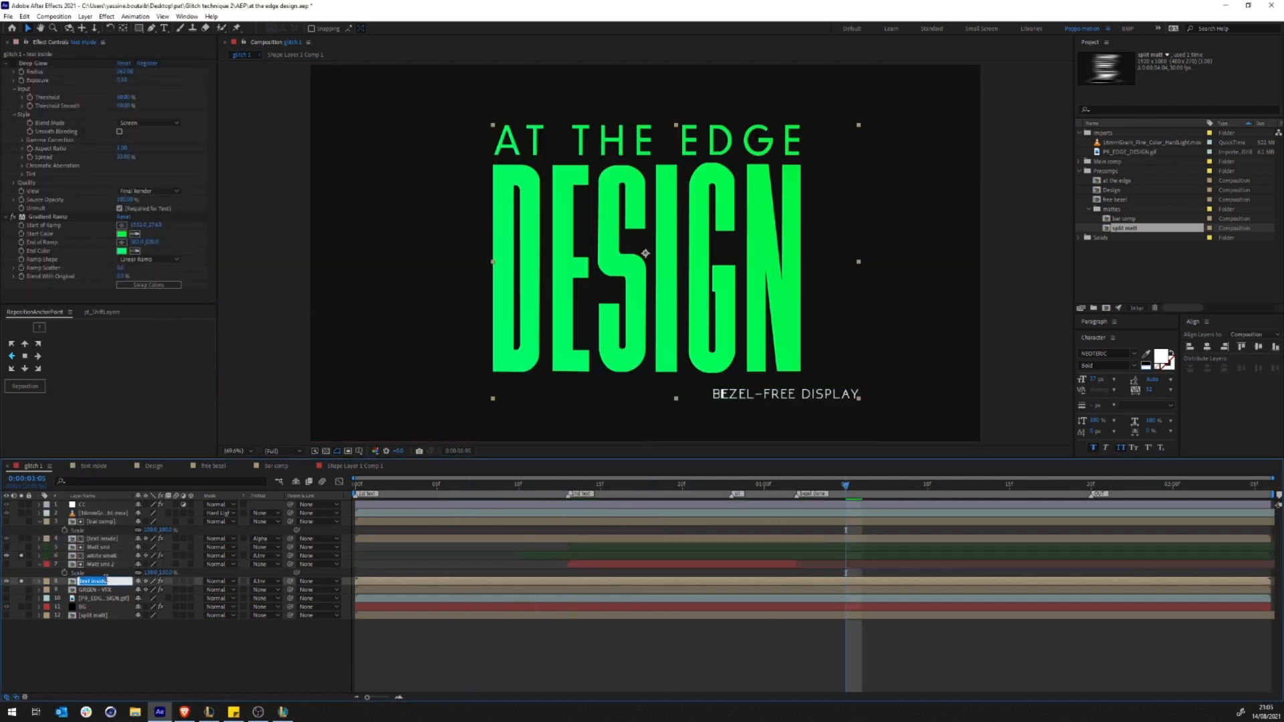
text(GREEN)
key(Return)
Step: Give Matt sml and white small a shared label colour, and label Matt sml 2 and GREEN green
click(101, 556)
shift+click(99, 547)
click(47, 556)
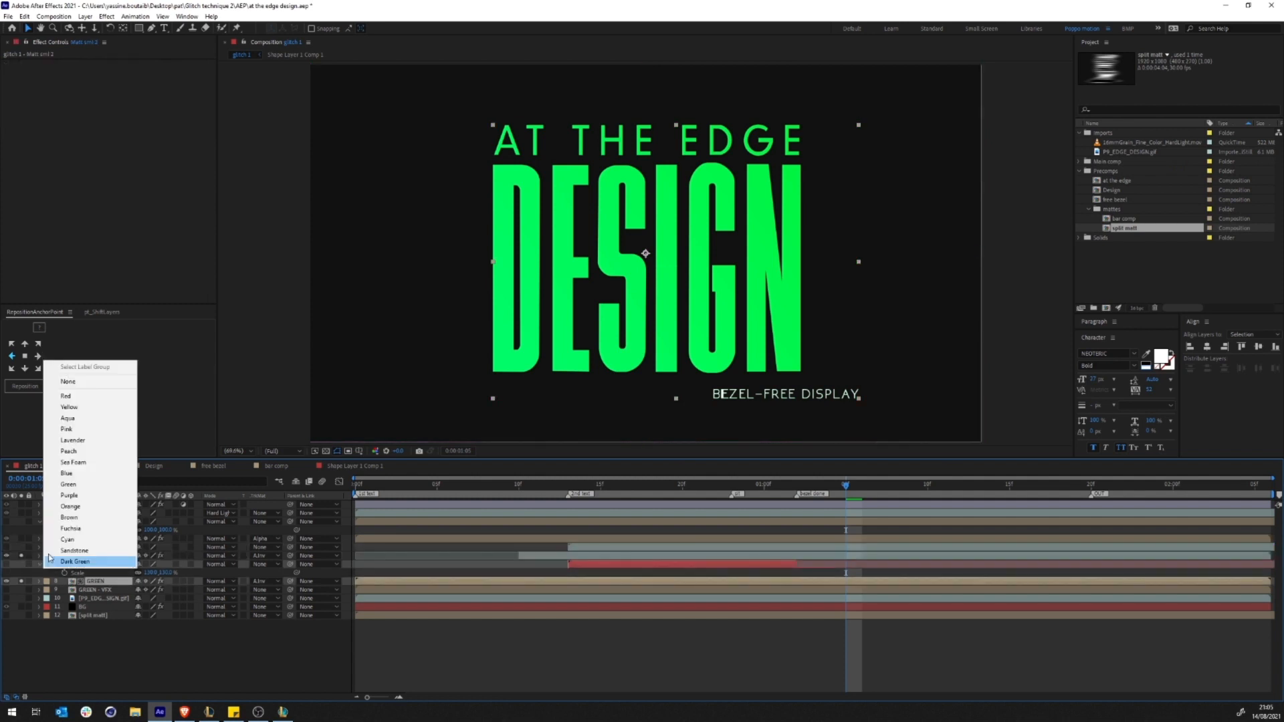
click(75, 553)
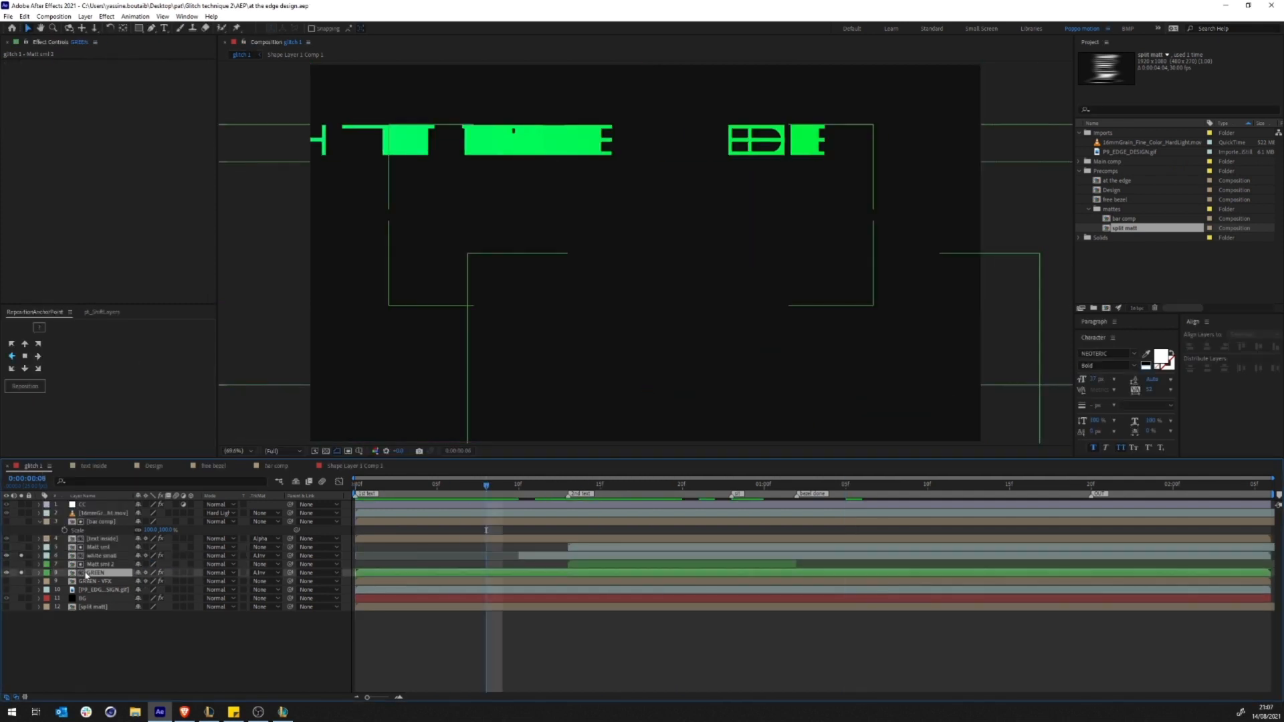
Step: Duplicate the GREEN layer together with its Matt sml 2 matte, giving the copies a green label
shift+click(99, 565)
key(ctrl+d)
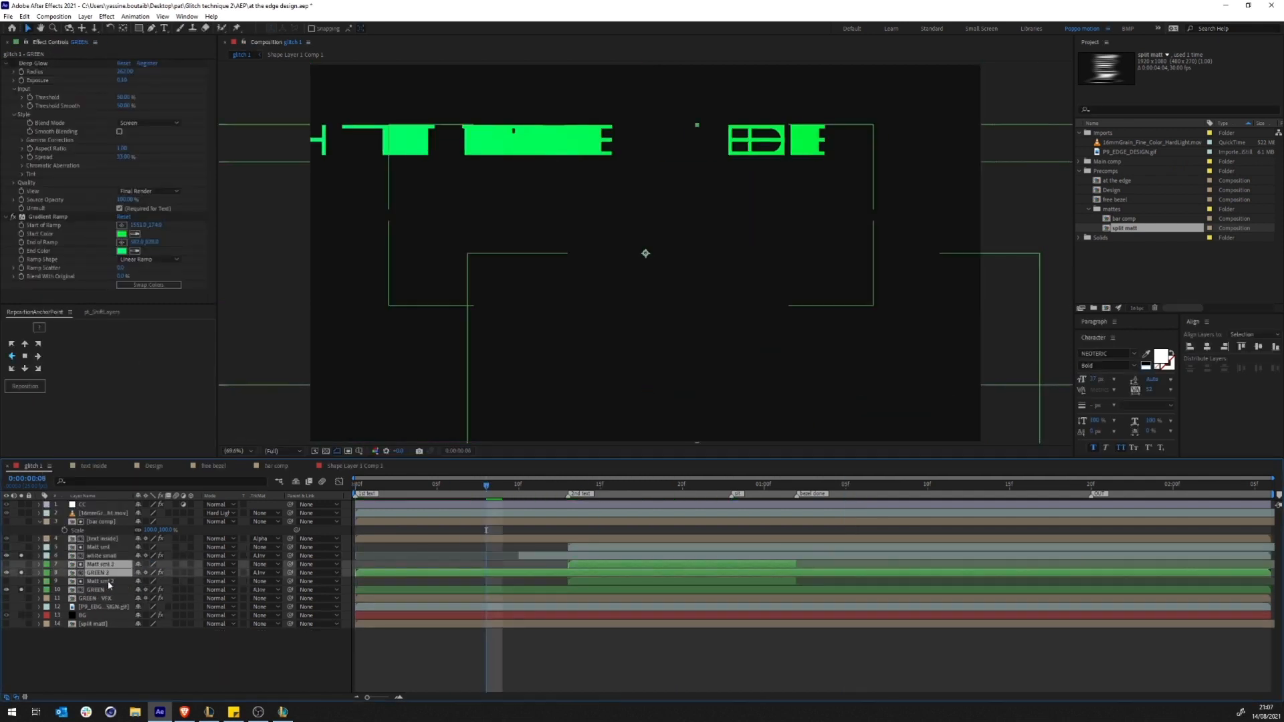
click(46, 574)
click(66, 505)
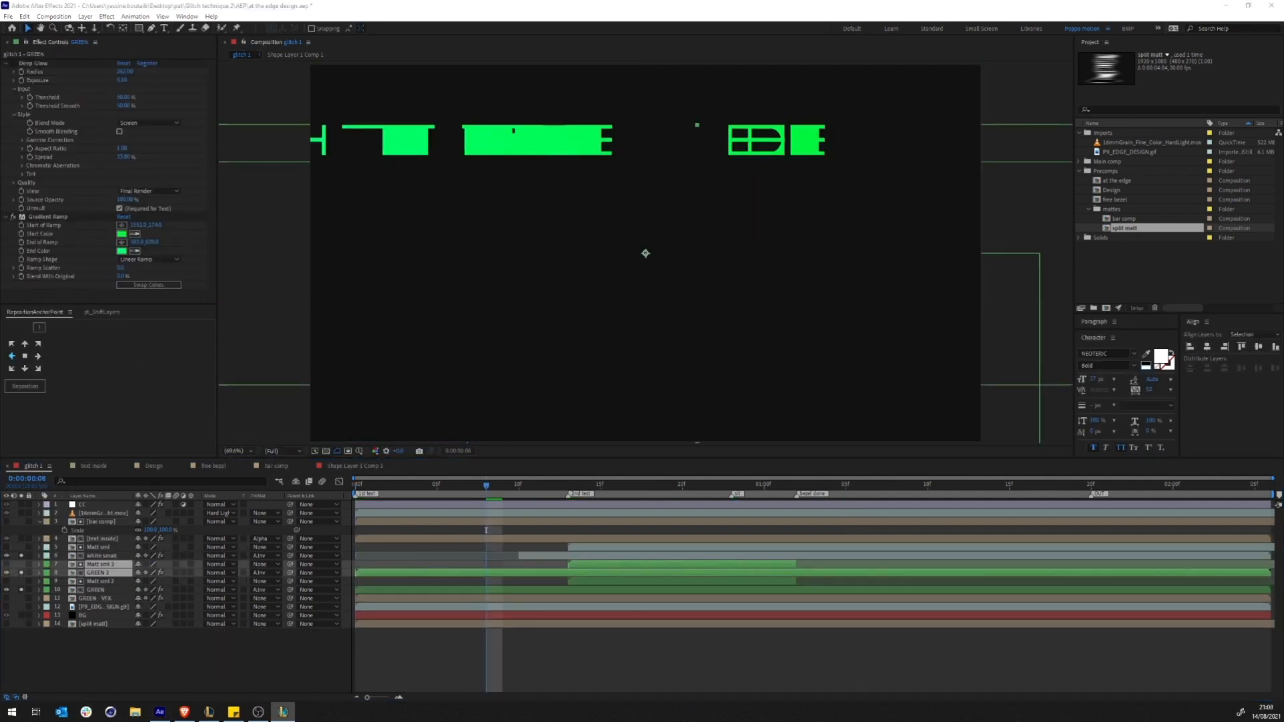
Step: Turn off solo on the white small and GREEN layers and preview the full composition
click(442, 530)
key(space)
key(space)
drag(21, 557, 21, 590)
key(space)
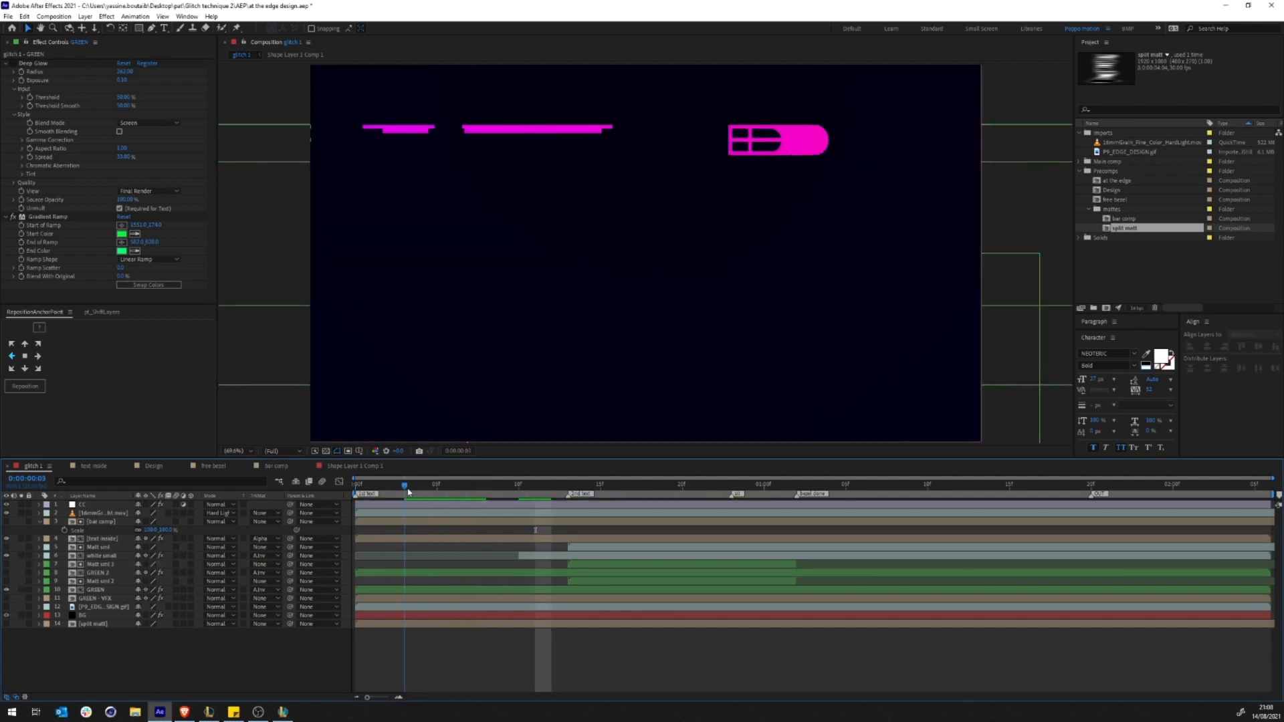
key(space)
Step: Solo the GREEN 2 layer and delete the duplicated matte layer above it
click(98, 573)
click(20, 573)
shift+click(98, 565)
click(643, 566)
key(Delete)
click(643, 565)
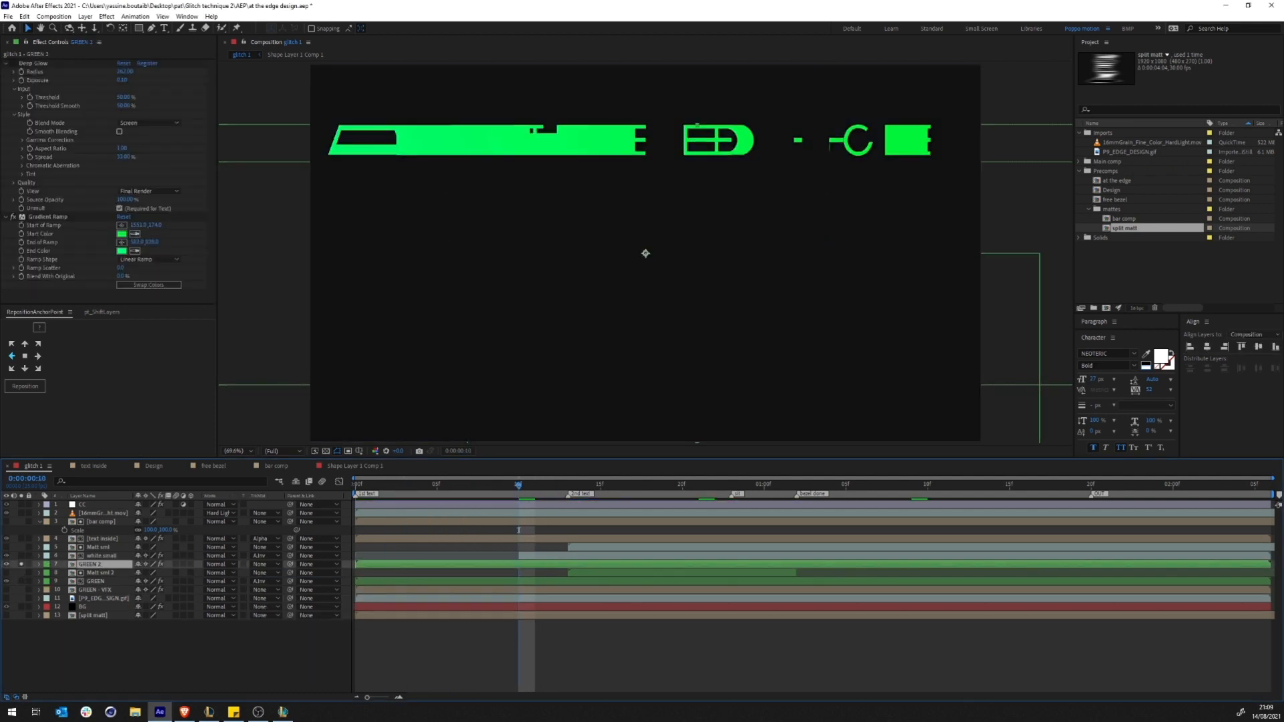
Step: Change the start and end colours of GREEN 2's Gradient Ramp to two shades of blue
click(122, 234)
click(479, 266)
click(557, 219)
click(122, 251)
drag(479, 261, 479, 272)
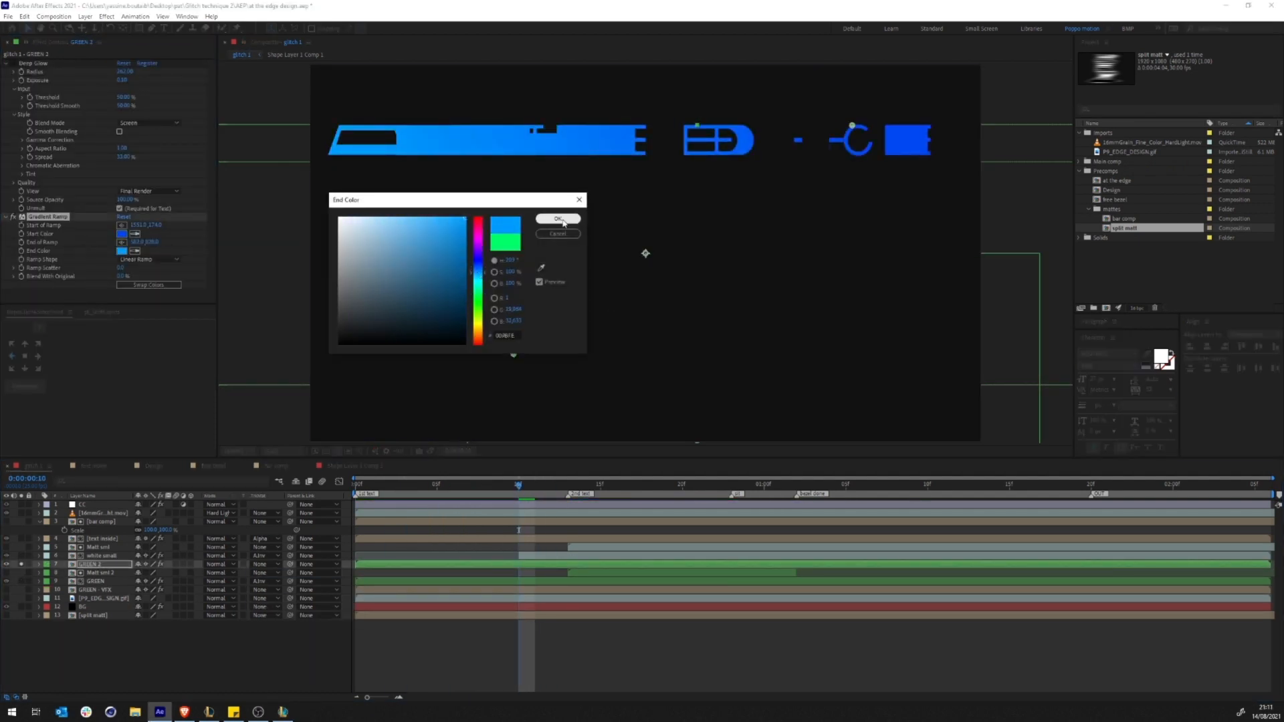
click(479, 261)
click(558, 219)
Step: Apply the Time Displacement effect to the GREEN 2 layer
click(516, 635)
click(461, 556)
click(428, 564)
key(ctrl+space)
text(time)
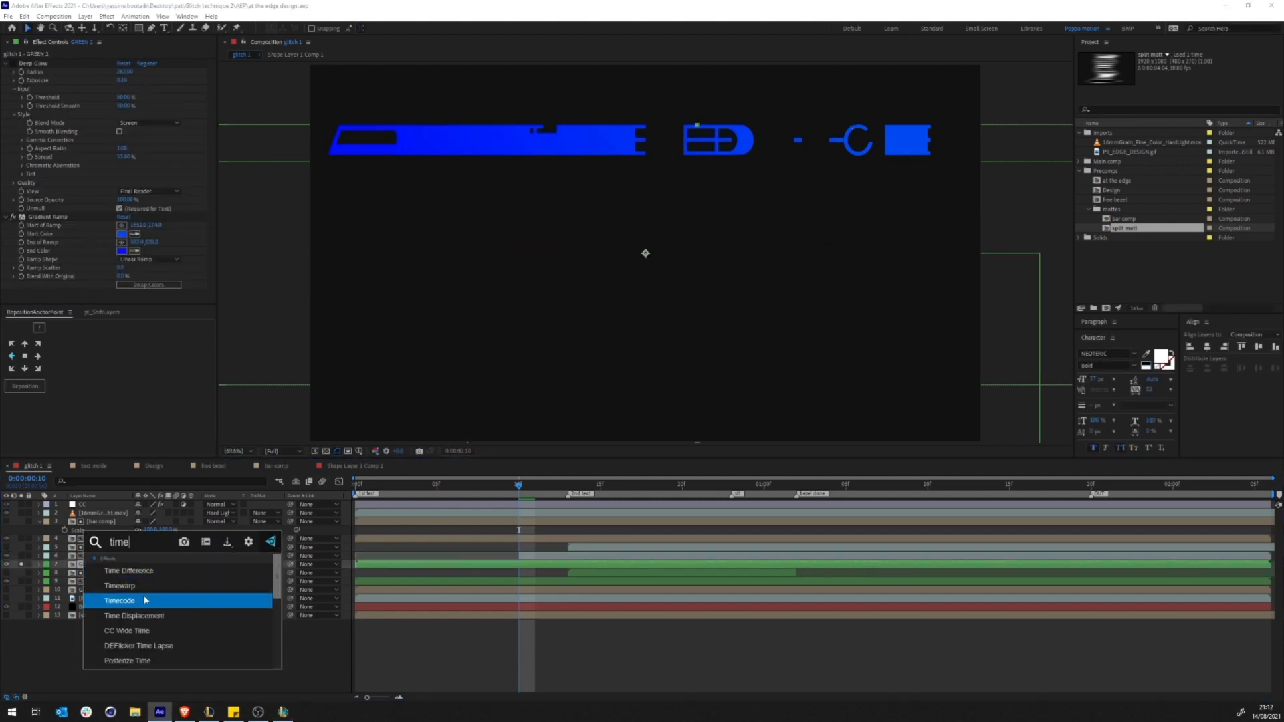
click(142, 615)
Step: Add the bar comp precomp at the bottom of the layer stack and set it as GREEN 2's Time Displacement Layer
click(138, 273)
click(98, 569)
drag(1125, 219, 127, 629)
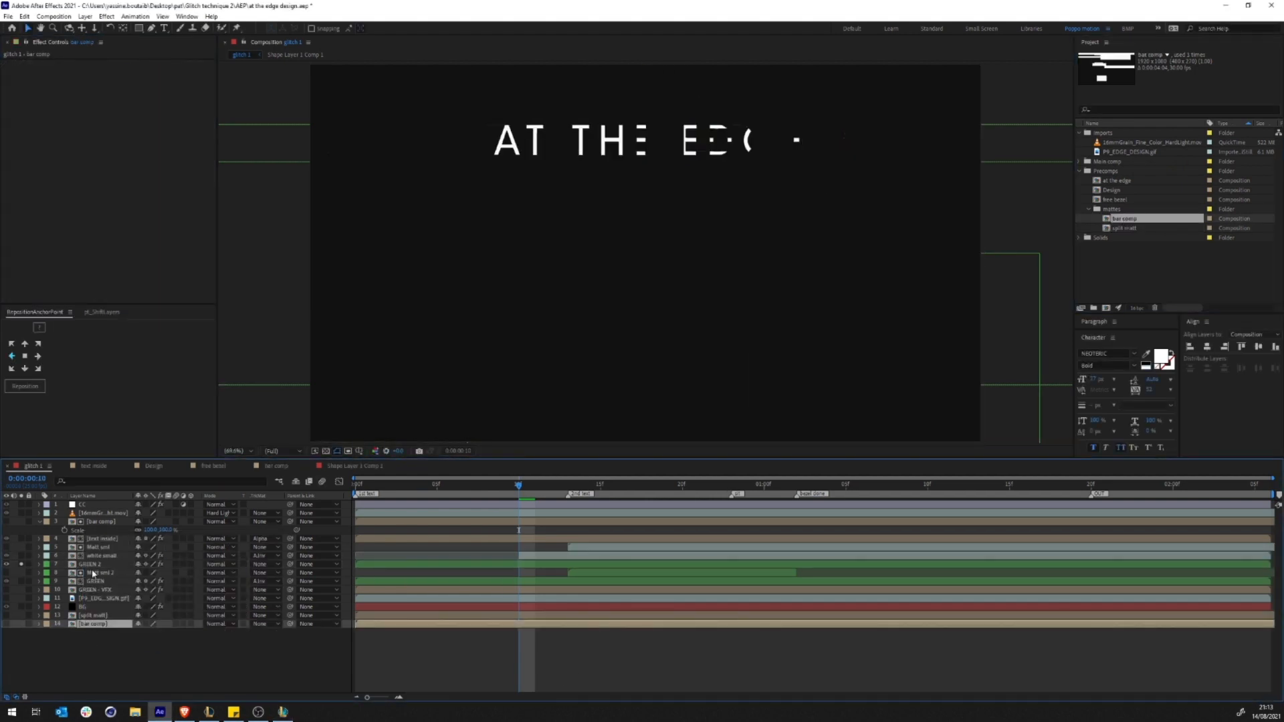
click(94, 565)
click(138, 272)
click(164, 441)
Step: Move Time Displacement to the start of GREEN 2's effects and delete its Deep Glow effect
drag(44, 263, 51, 60)
click(45, 105)
key(Delete)
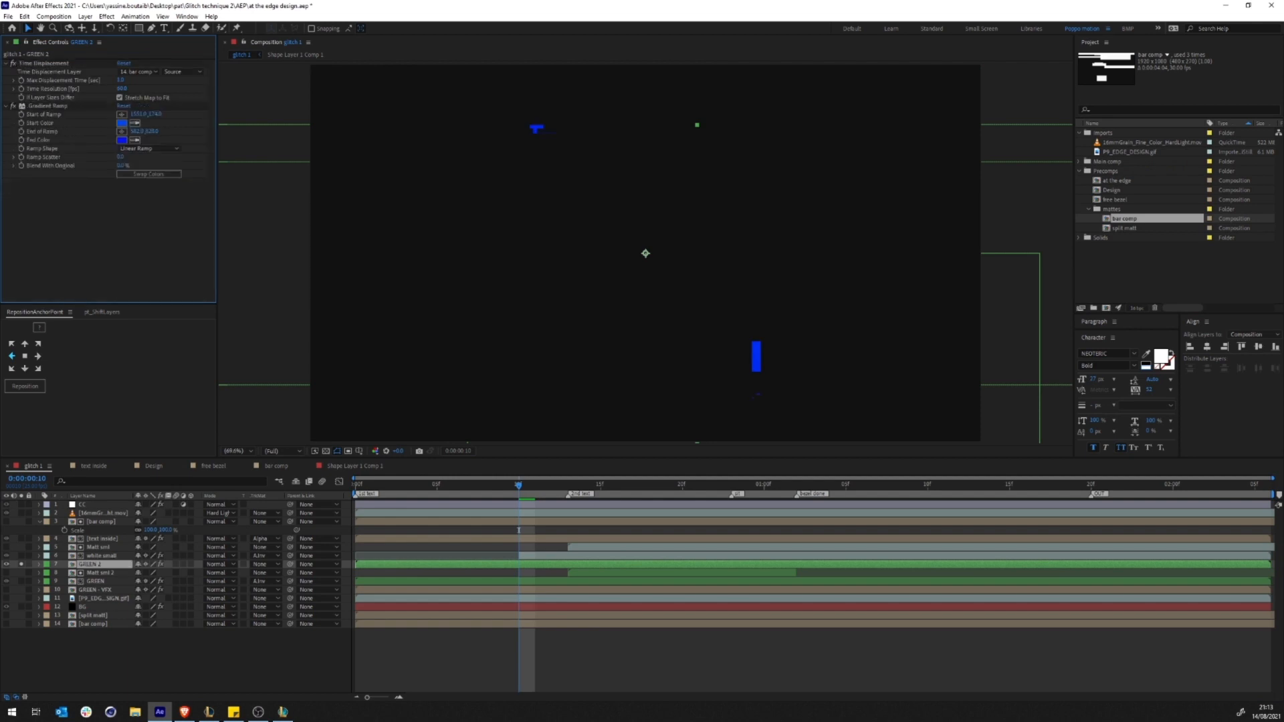
Step: Set GREEN 2's Max Displacement Time to 0.3 and preview the composition with solo off
click(355, 484)
key(space)
click(121, 80)
text(0.3)
key(Return)
click(21, 564)
click(442, 659)
key(space)
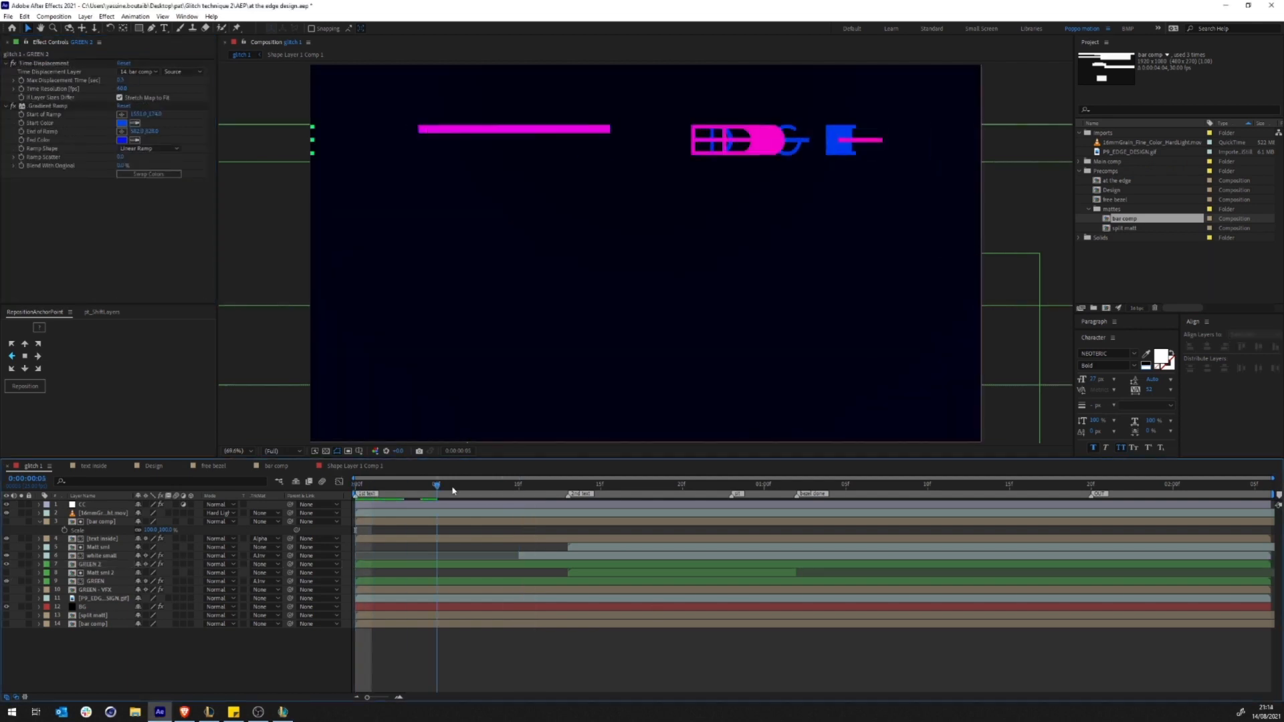
Step: Label the GREEN 2 layer blue
key(space)
click(46, 564)
click(73, 476)
Step: Duplicate the bottom bar comp layer, place the copy directly above GREEN 2 and set it as GREEN 2's Alpha matte
click(93, 624)
key(ctrl+d)
drag(93, 624, 93, 563)
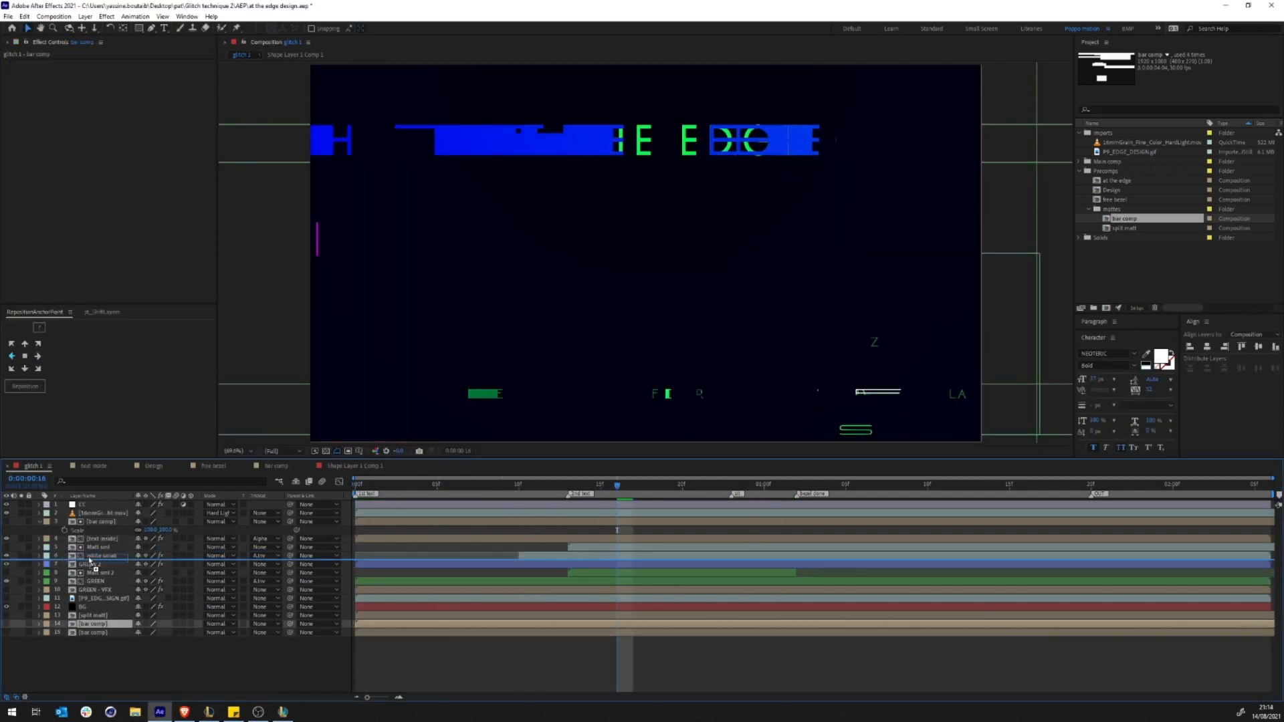
click(266, 572)
click(287, 597)
click(520, 684)
Step: Label the bar comp matte blue and trim it together with GREEN 2 to end at frame 17
mouse_move(617, 484)
mouse_down()
mouse_move(356, 484)
mouse_move(633, 484)
mouse_up()
click(47, 564)
click(73, 474)
shift+click(98, 573)
key(alt+])
Step: Save the project and preview the composition with the trimmed blue layers
key(ctrl+s)
click(499, 684)
key(space)
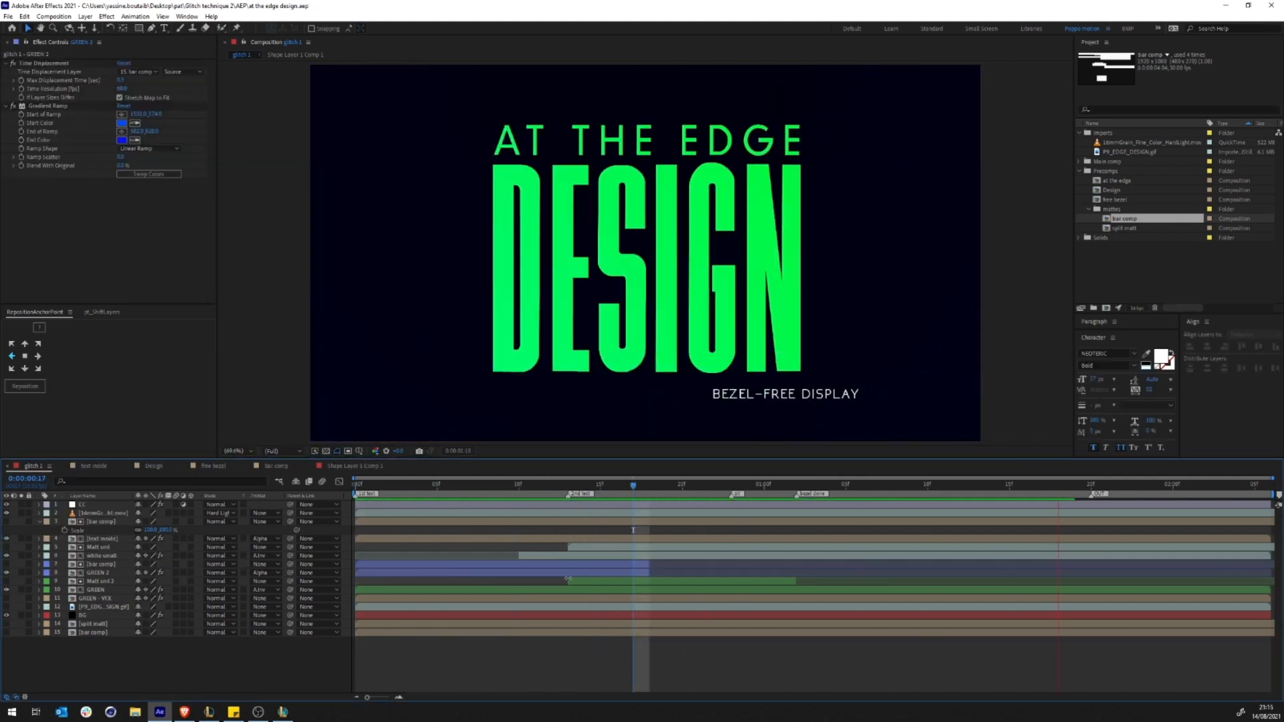
drag(502, 484, 457, 489)
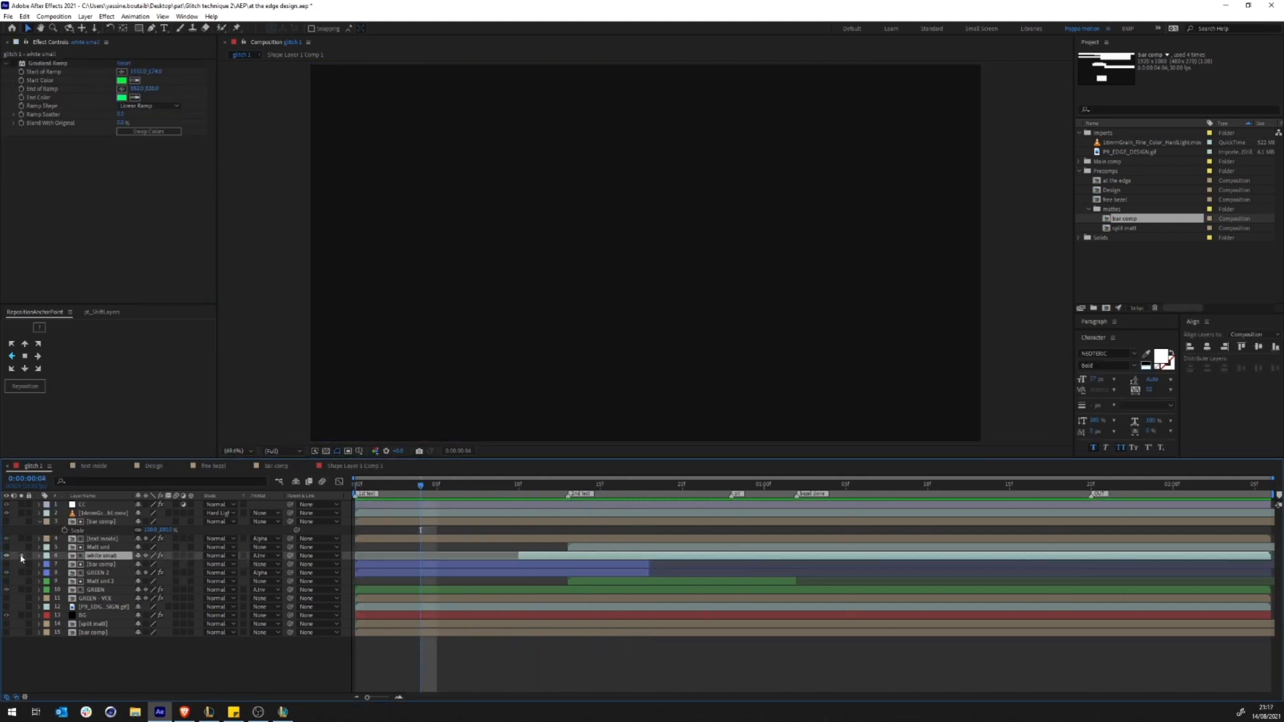
Step: Solo the remaining text inside layer and rename GREEN 2 as Blue
click(40, 77)
click(102, 539)
click(22, 539)
click(97, 573)
key(Return)
text(Blue)
key(Return)
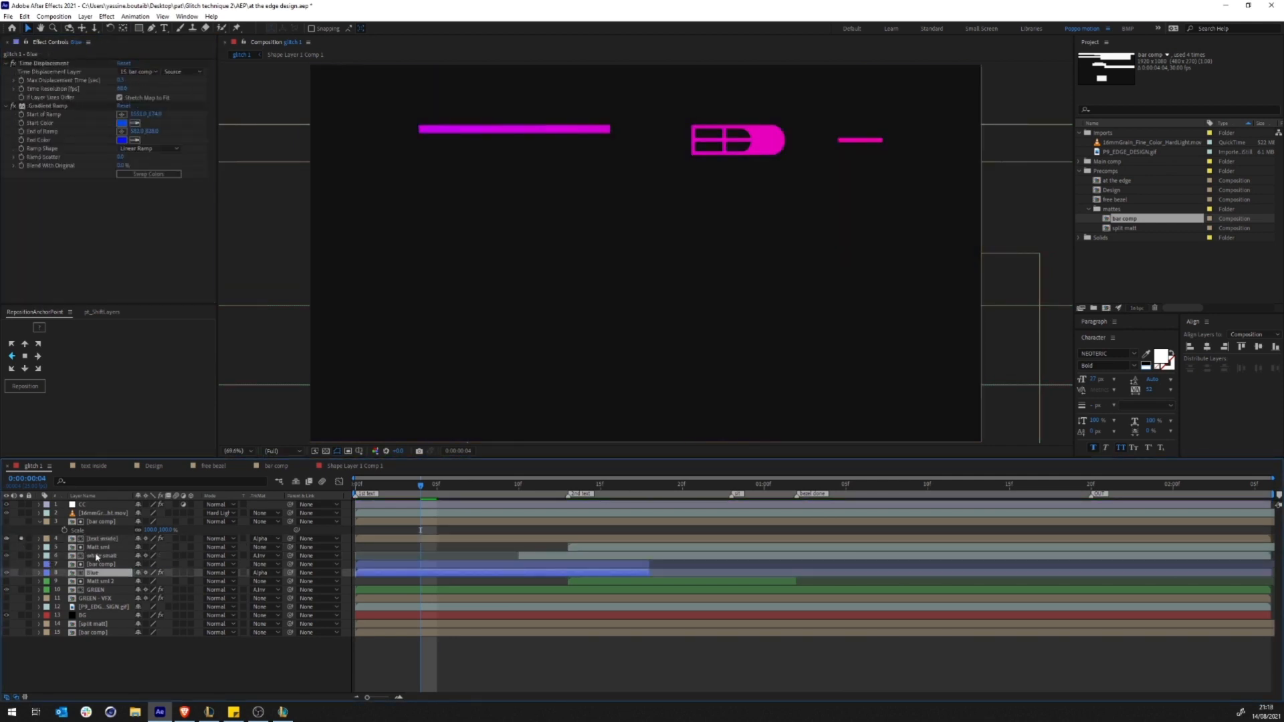
Step: Rename the text inside layer above Matt sml as Purple and save the project
click(99, 538)
key(Return)
text(Purple)
key(Return)
key(ctrl+s)
Step: Turn off solo on the Purple layer and preview the composition
click(21, 539)
click(635, 669)
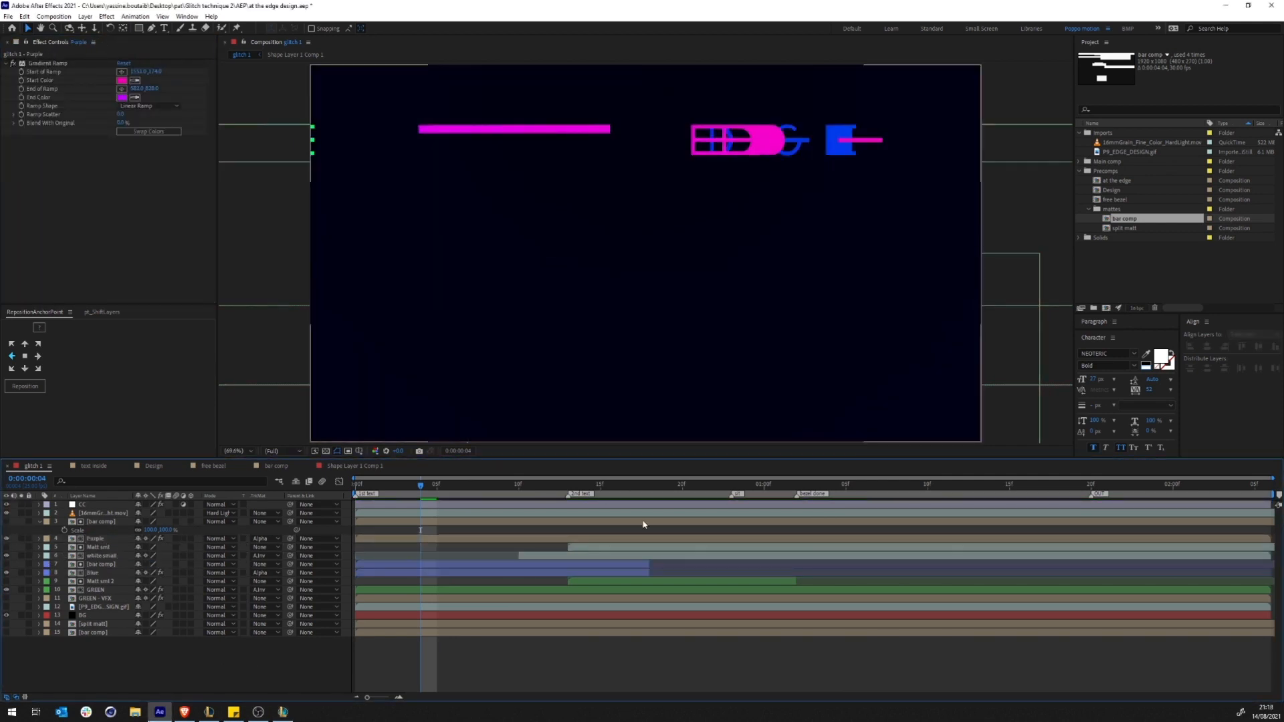
key(space)
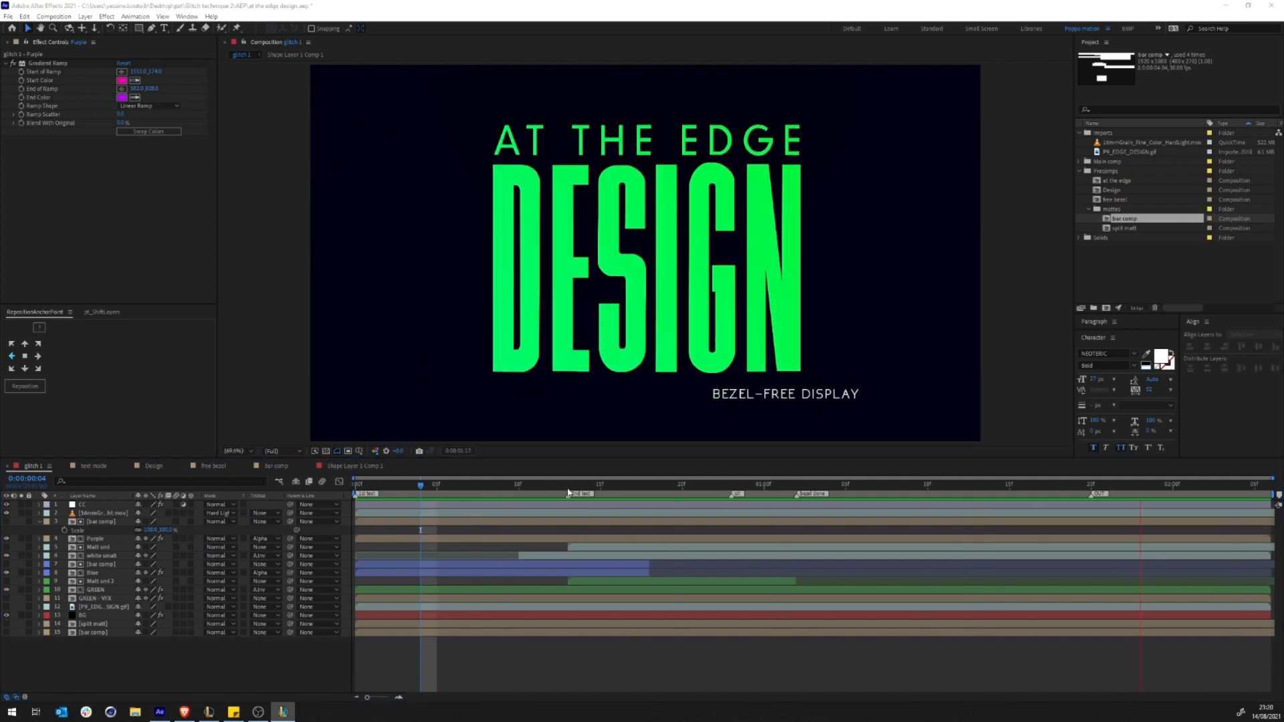
Step: Apply the Invert effect to the CC adjustment layer with the playhead at frame 22
click(715, 505)
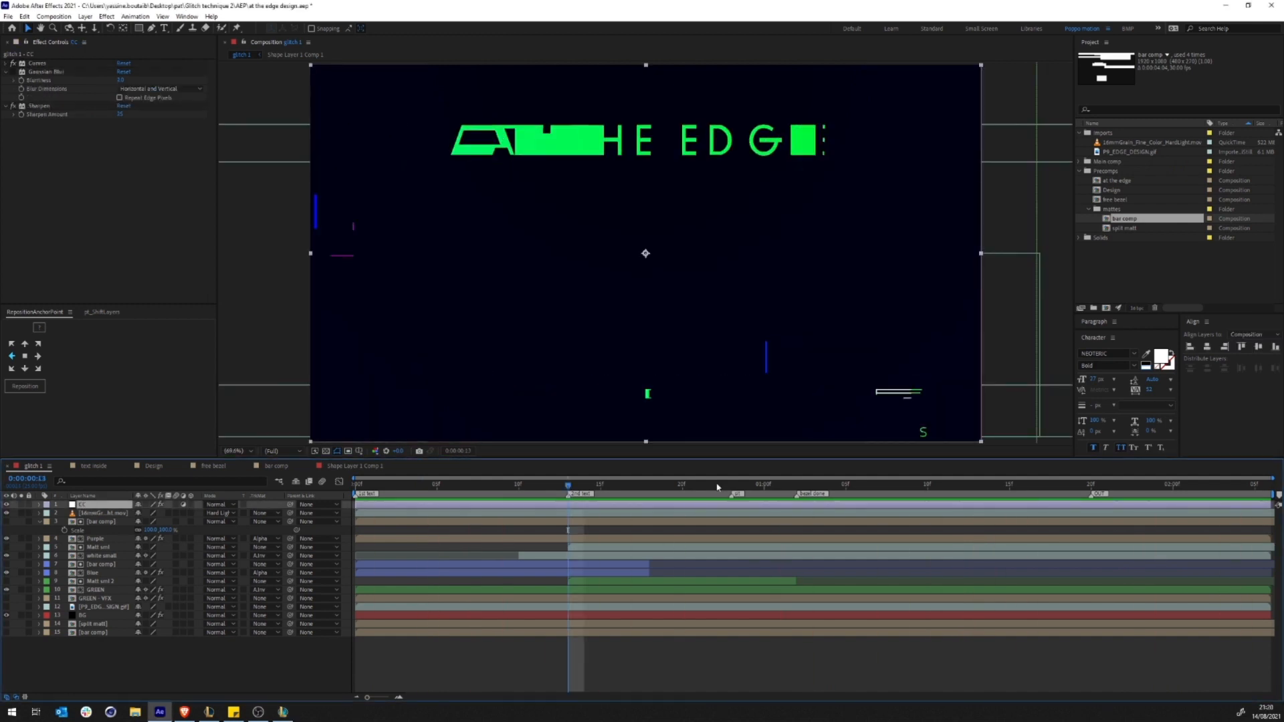
click(717, 486)
key(ctrl+space)
text(inver)
key(Return)
mouse_move(120, 141)
mouse_down()
mouse_move(258, 143)
mouse_move(121, 141)
mouse_up()
Step: Try the Red, Blue, HLS, Lightness, Hue and Saturation channels in the CC layer's Invert effect
click(137, 133)
click(137, 150)
click(136, 132)
click(138, 177)
click(137, 133)
click(138, 190)
click(136, 133)
click(139, 202)
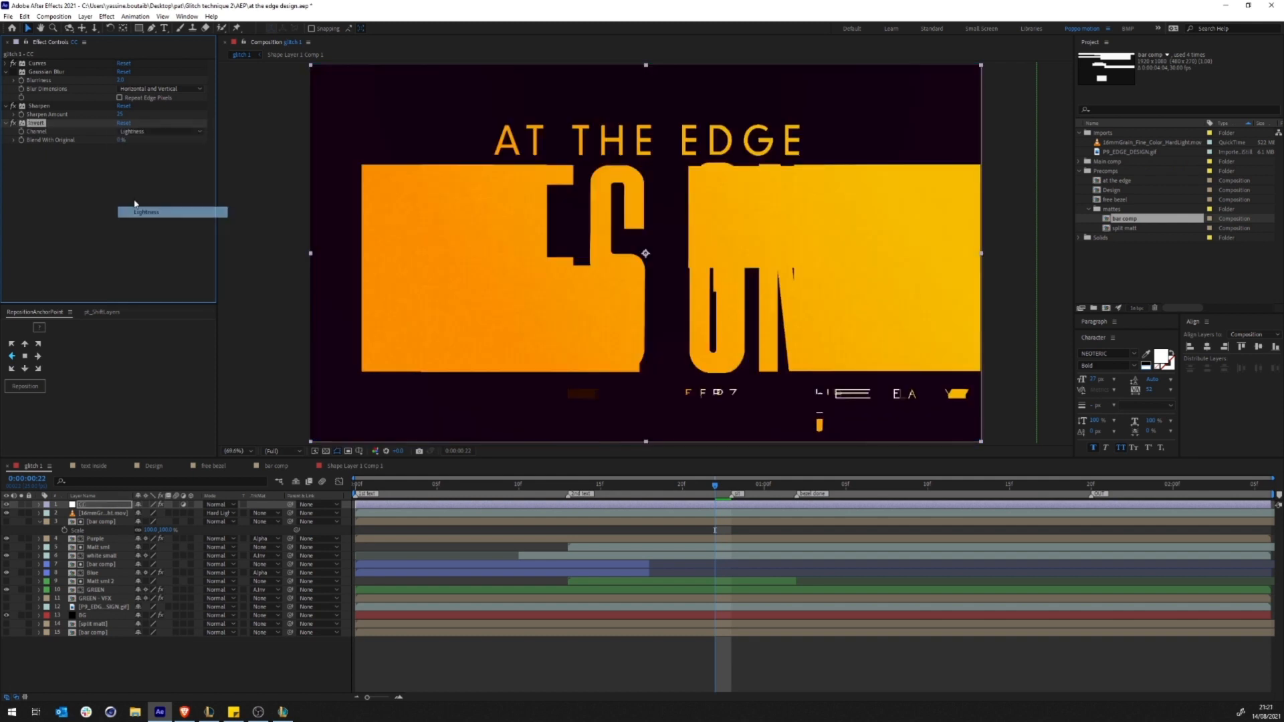
click(136, 132)
click(139, 202)
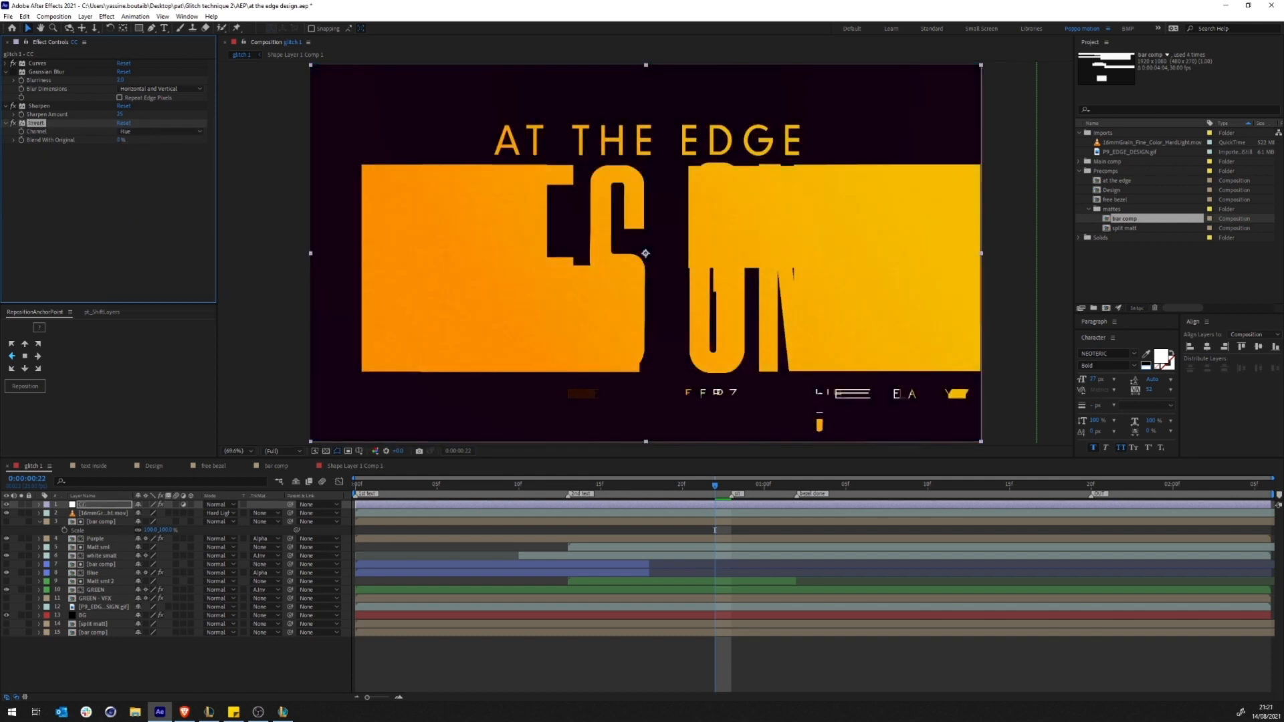
click(161, 132)
click(148, 223)
click(176, 132)
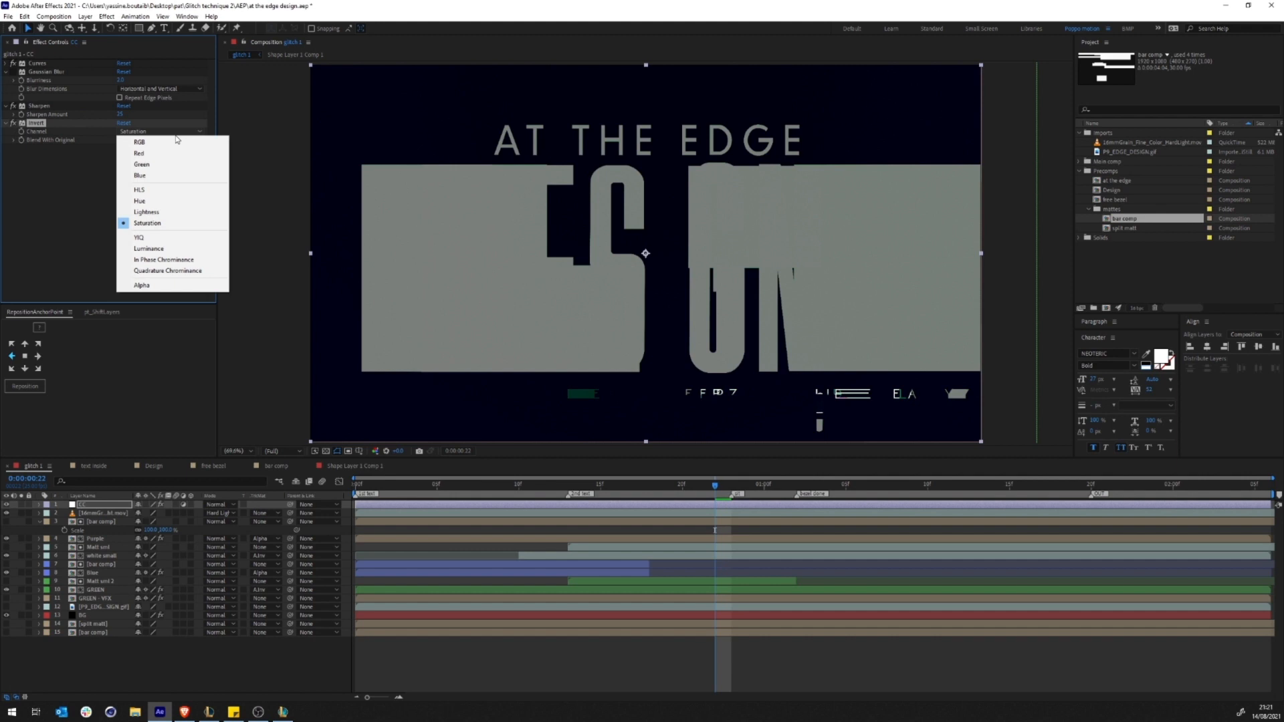
mouse_move(921, 381)
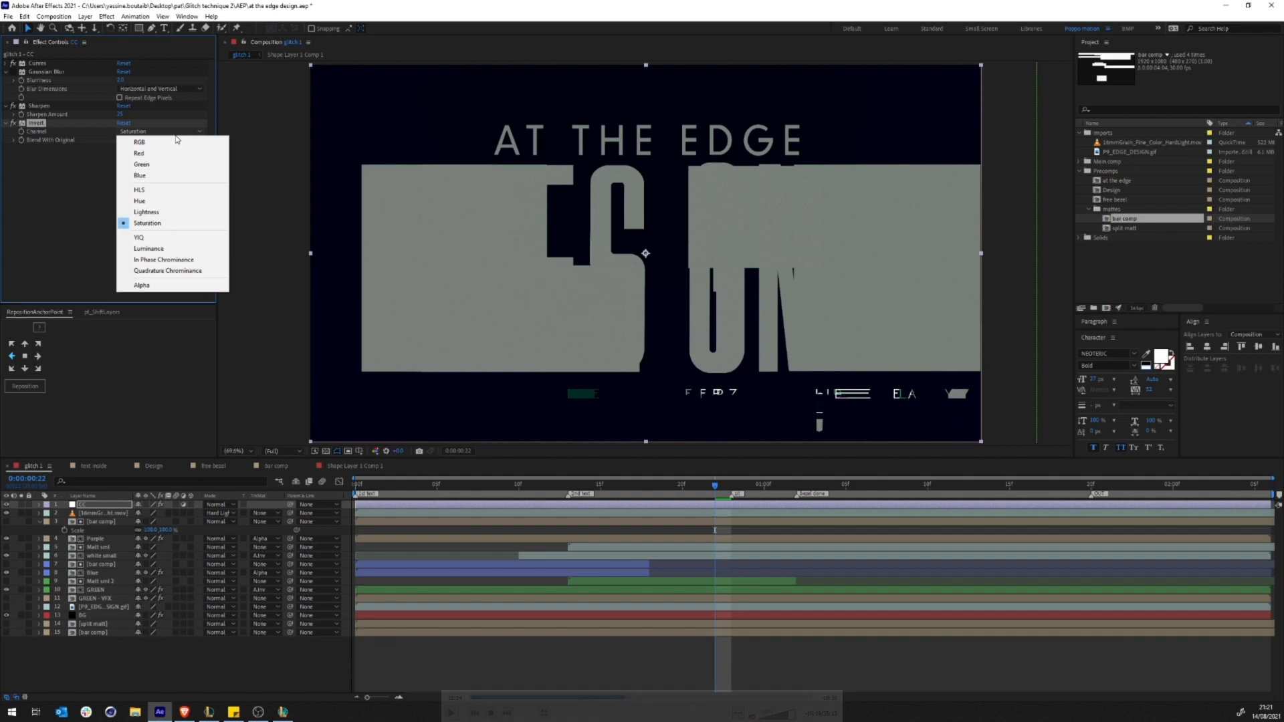
key(space)
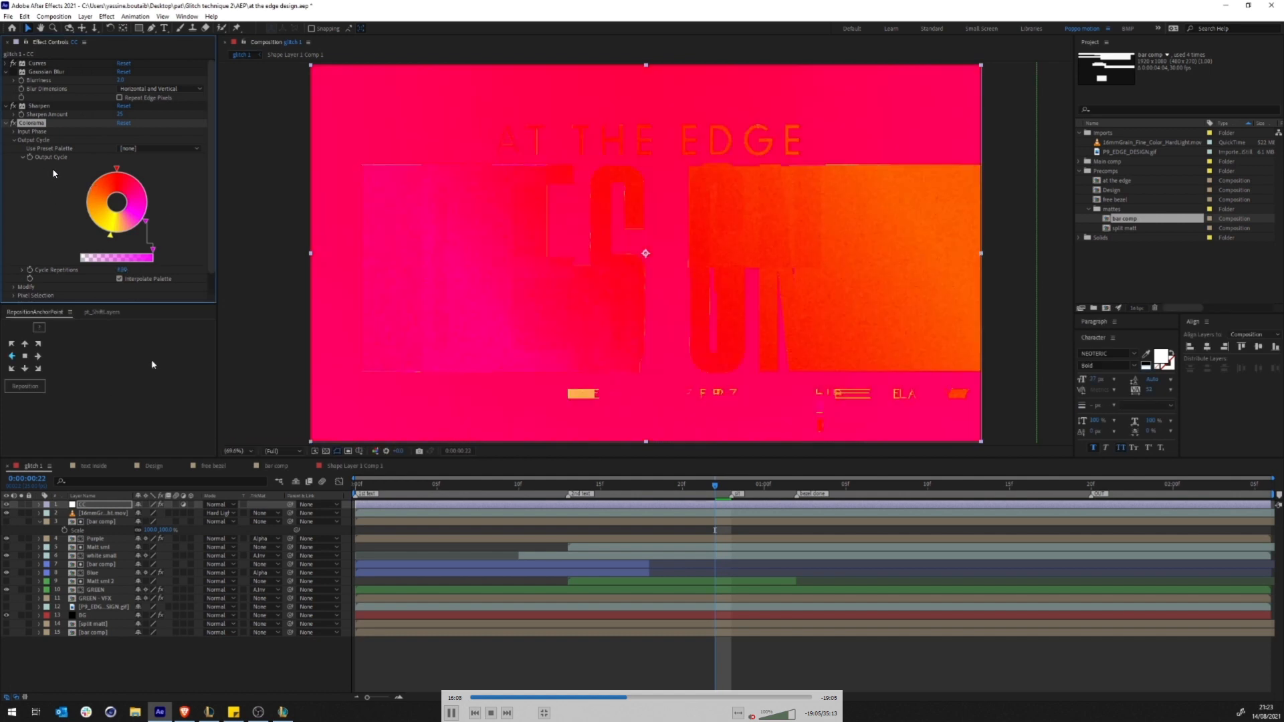
click(774, 235)
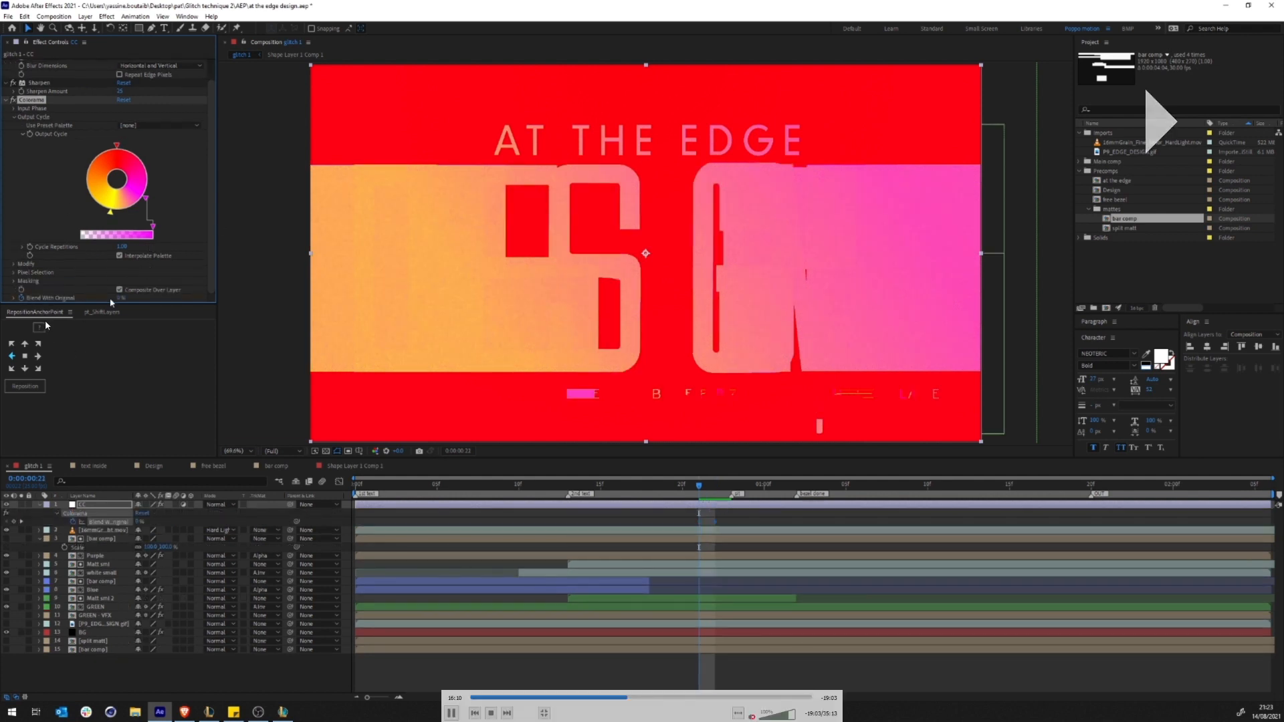
click(694, 527)
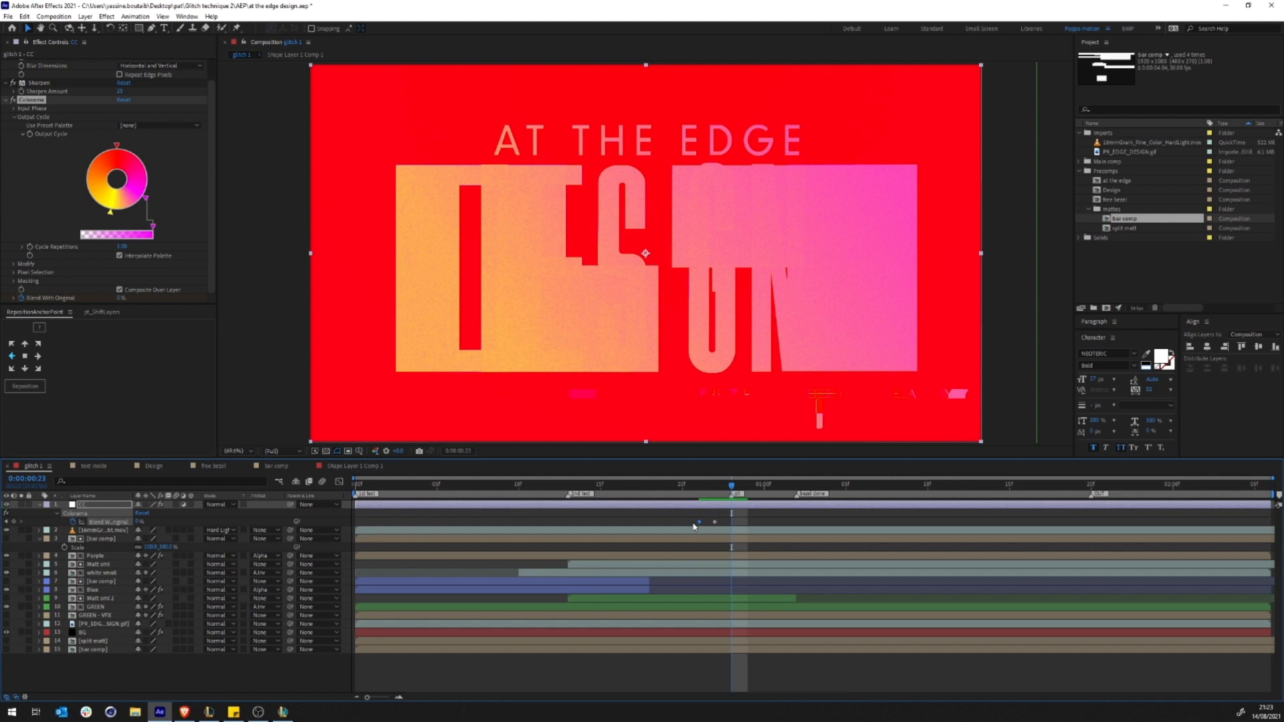
click(694, 526)
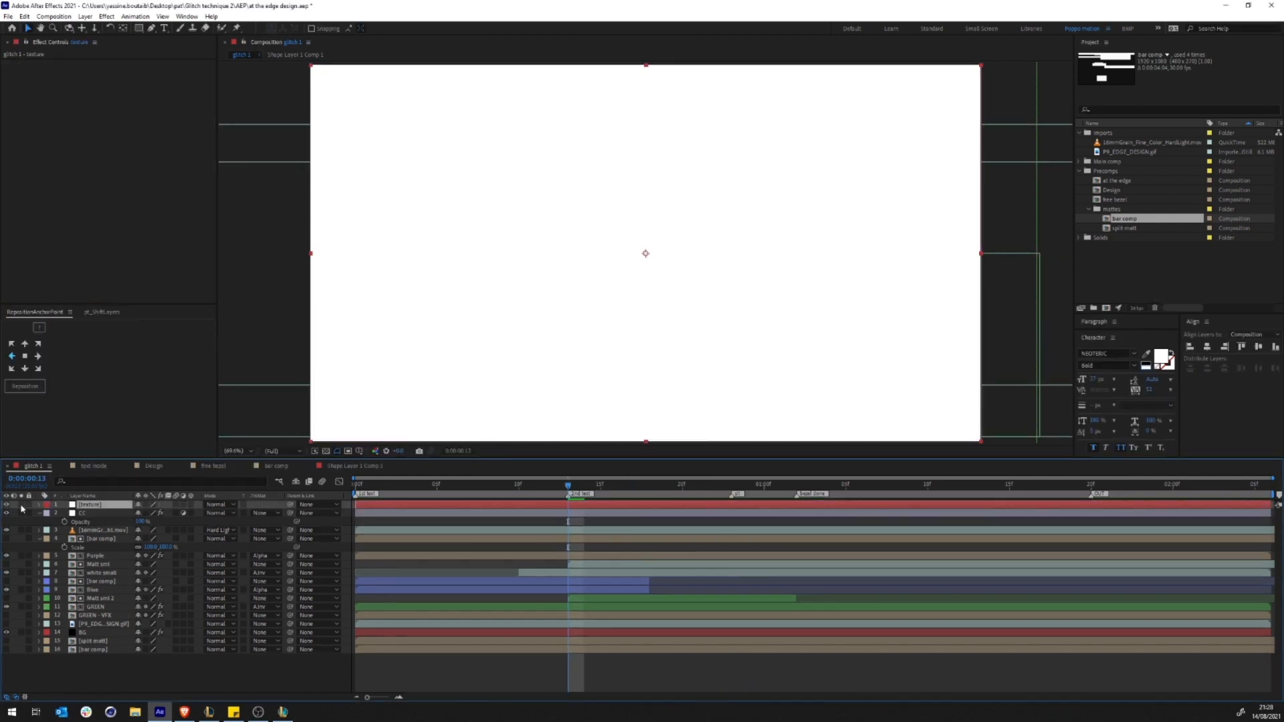
Step: Set Venetian Blinds on the texture layer to 24% completion and width 7, then duplicate the effect and adjust the copy
drag(119, 109, 132, 72)
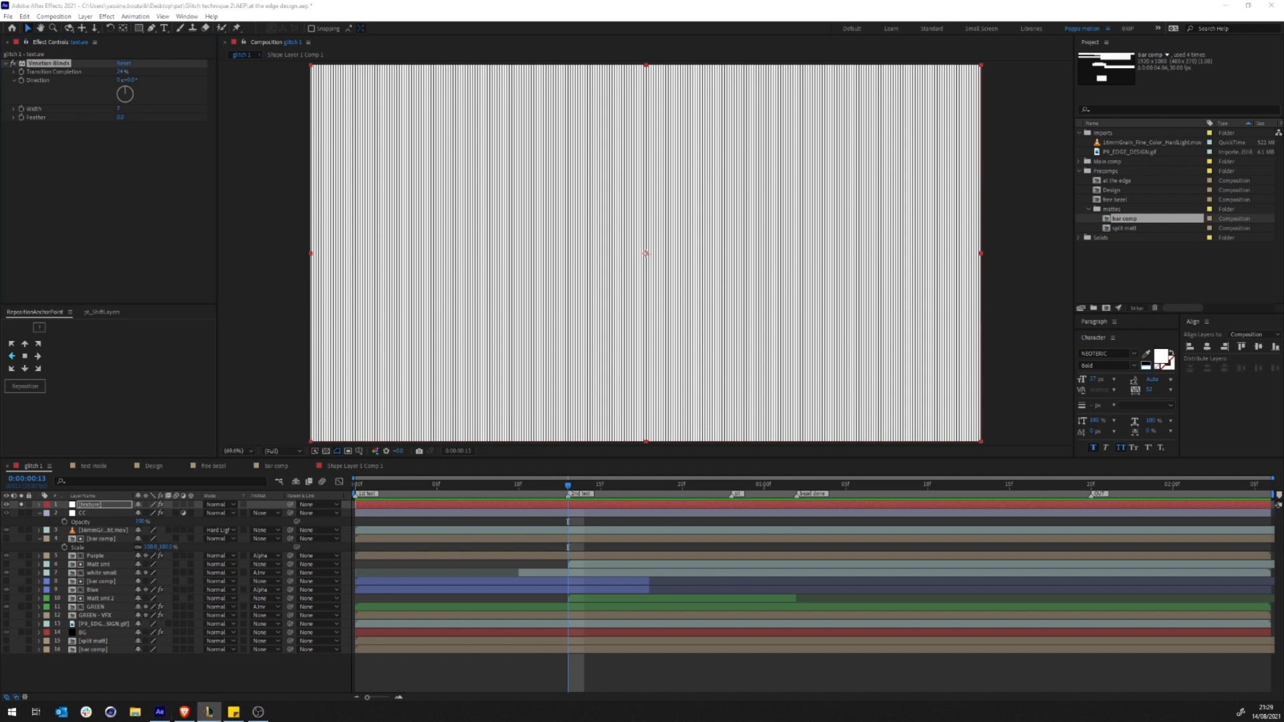
key(space)
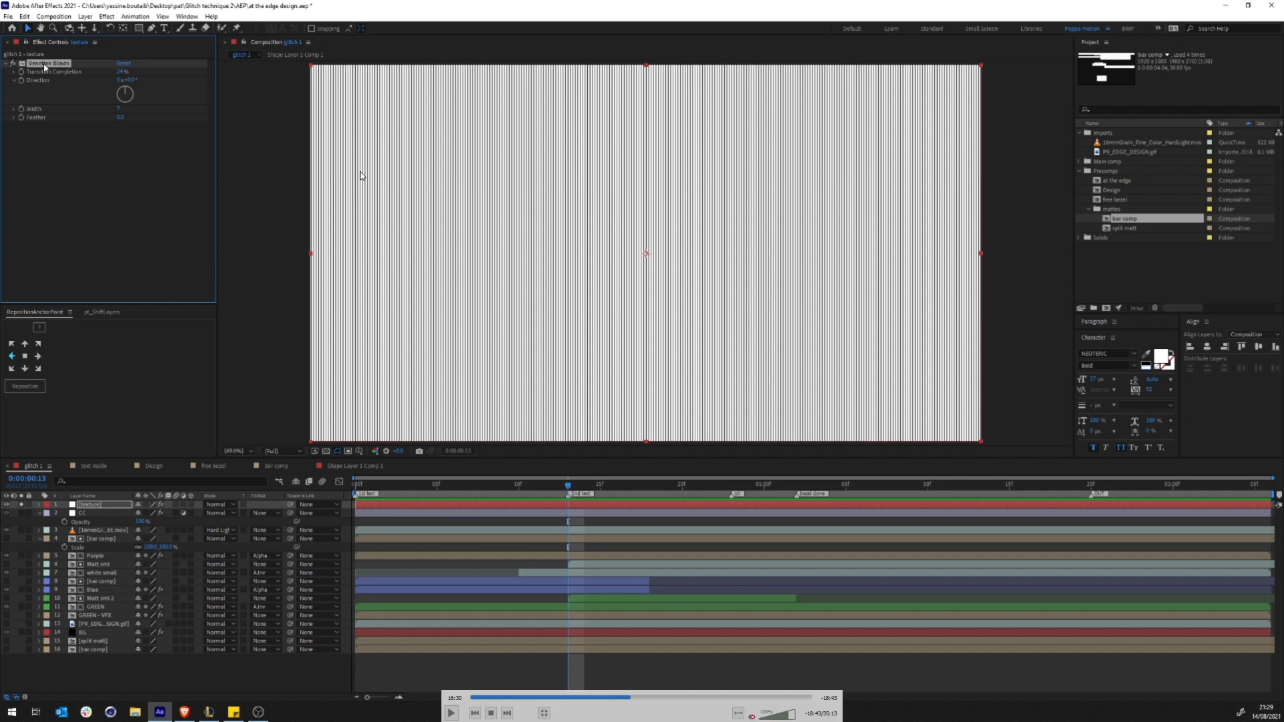
key(space)
click(130, 80)
key(ctrl+d)
click(130, 142)
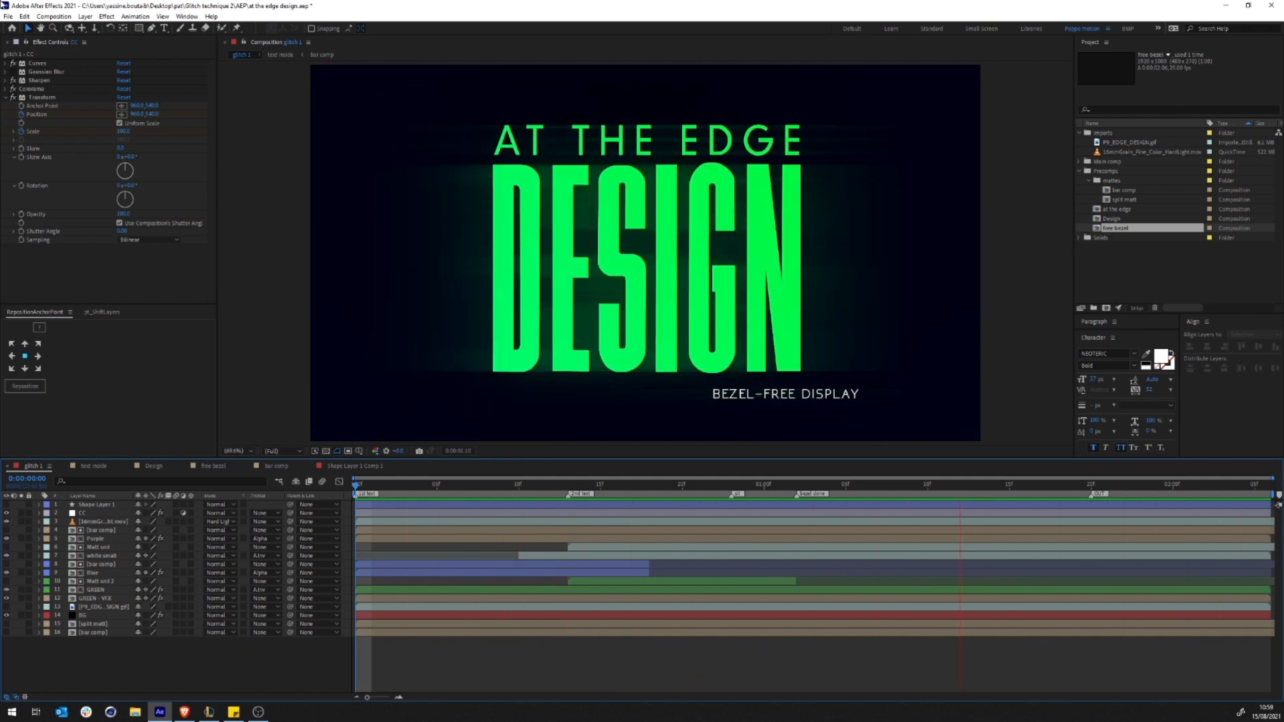
Step: Preview the glitch 1 composition
key(alt+Tab)
key(alt+Tab)
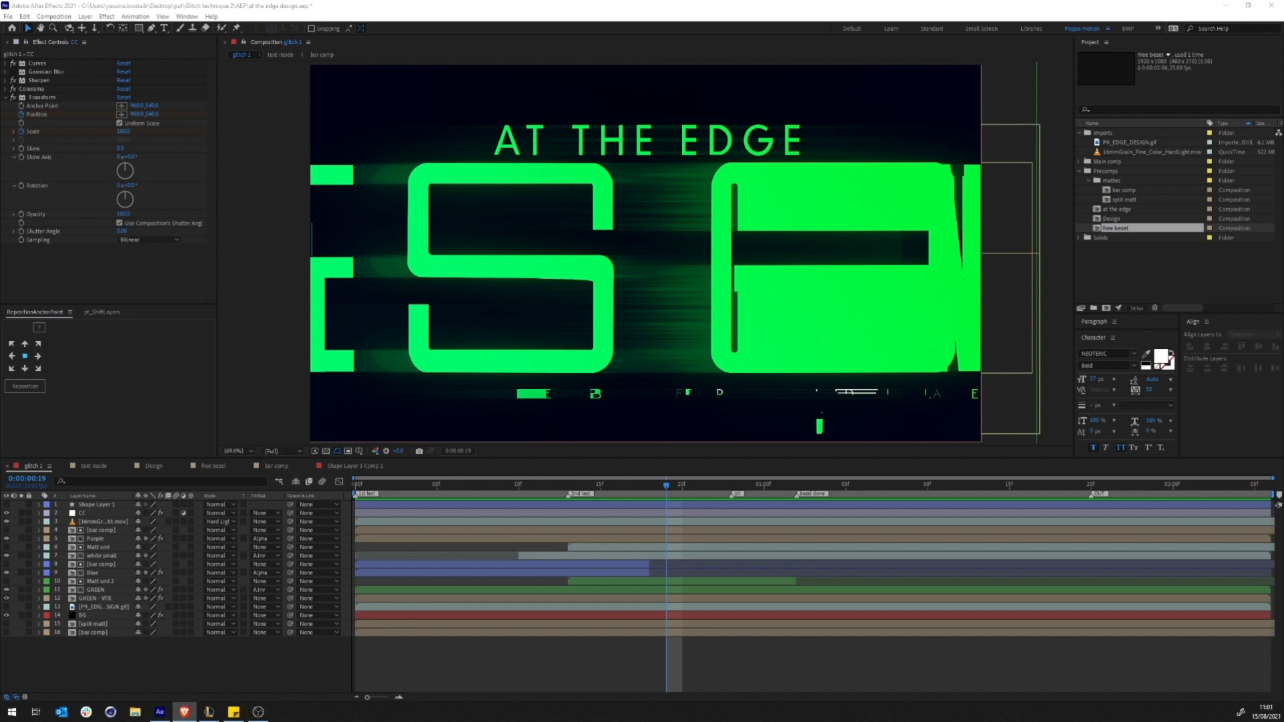
click(579, 657)
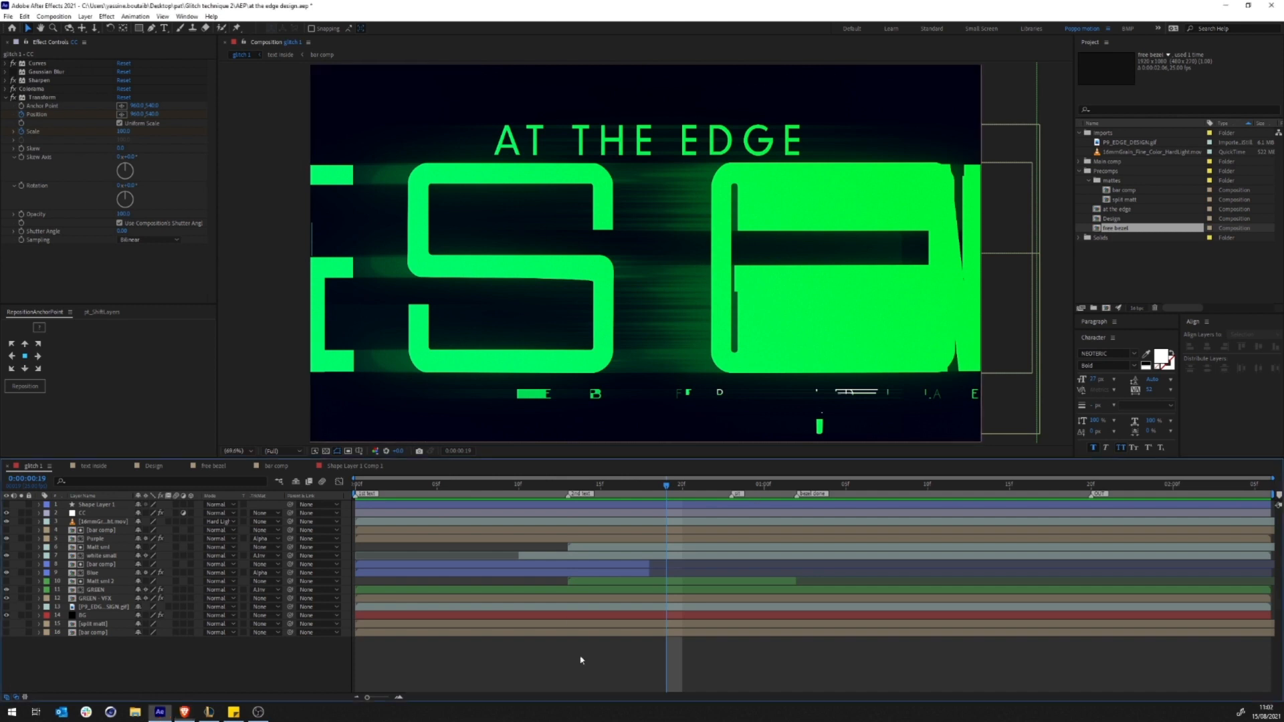
key(space)
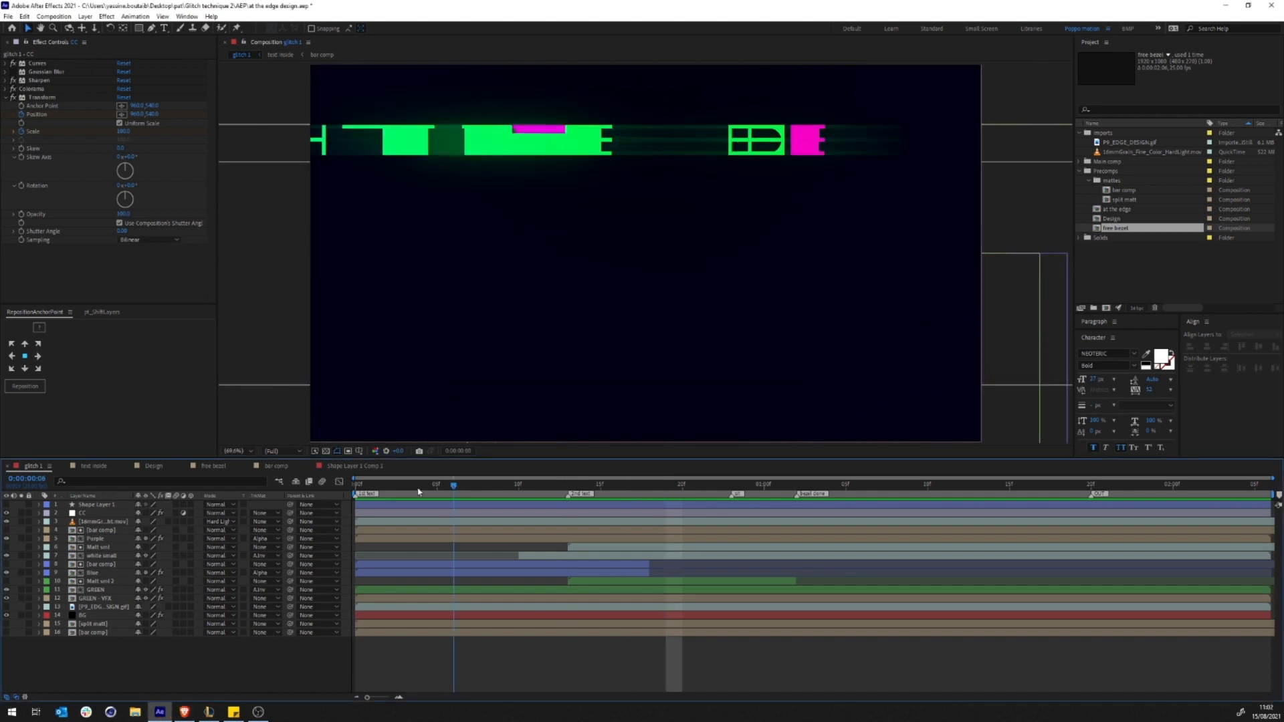
key(space)
Step: Solo Shape Layer 1 and add a Repeater to its contents
click(1128, 143)
click(22, 505)
click(97, 505)
scroll(544, 307, up, 2)
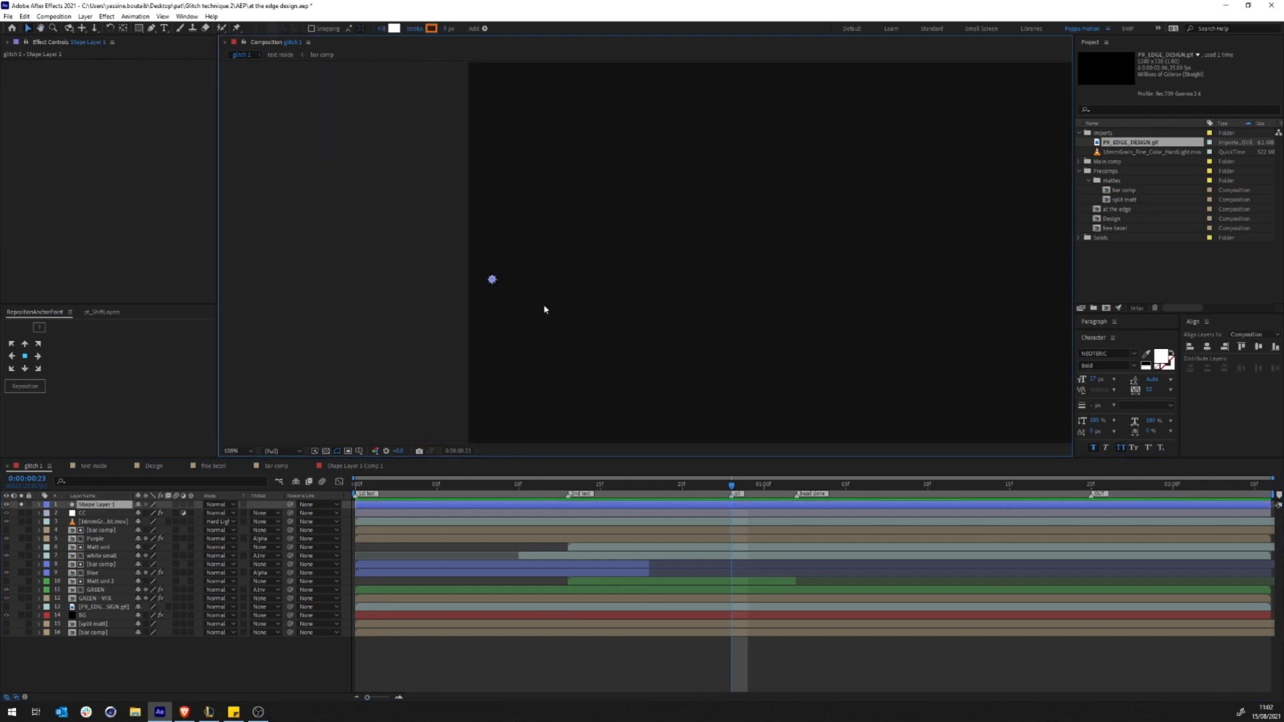
key(ctrl+shift+h)
click(39, 504)
click(56, 522)
click(56, 523)
click(195, 514)
click(228, 436)
Step: Set the repeater on Shape Layer 1 to 6 copies with a horizontal position offset of 41
click(56, 531)
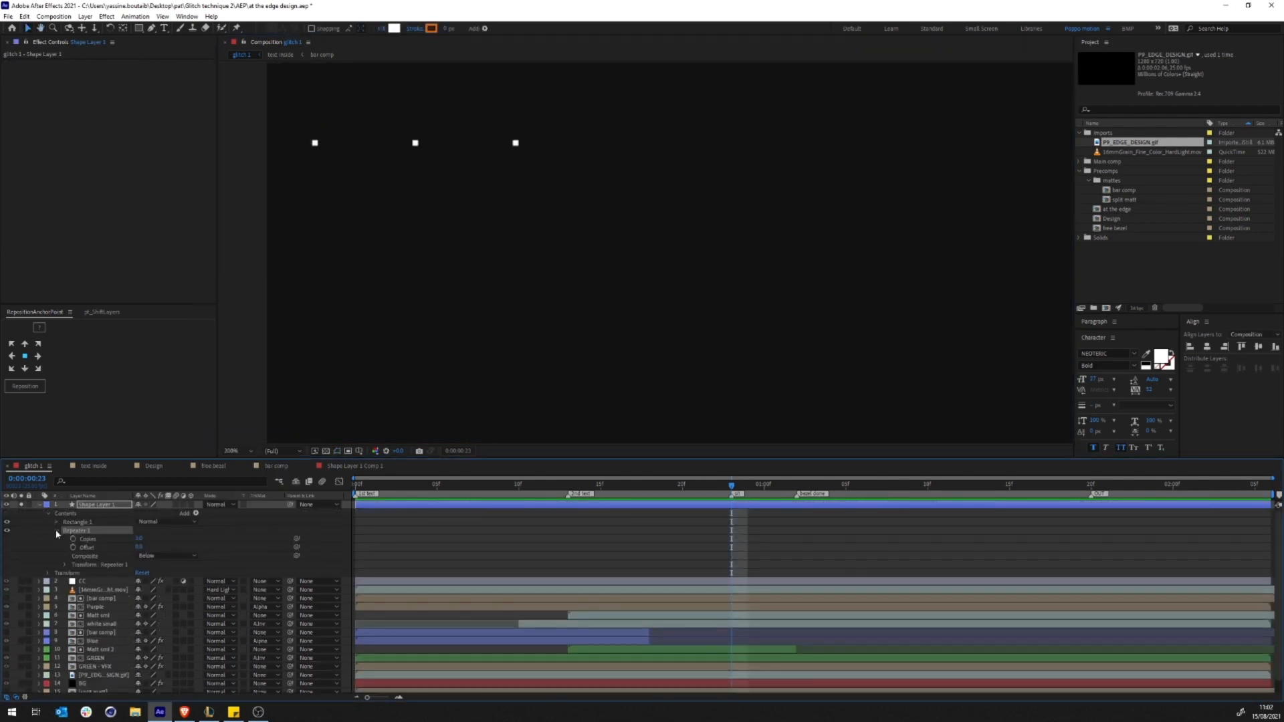
click(138, 539)
text(6)
scroll(814, 184, down, 2)
scroll(813, 183, up, 1)
click(65, 565)
drag(142, 582, 113, 582)
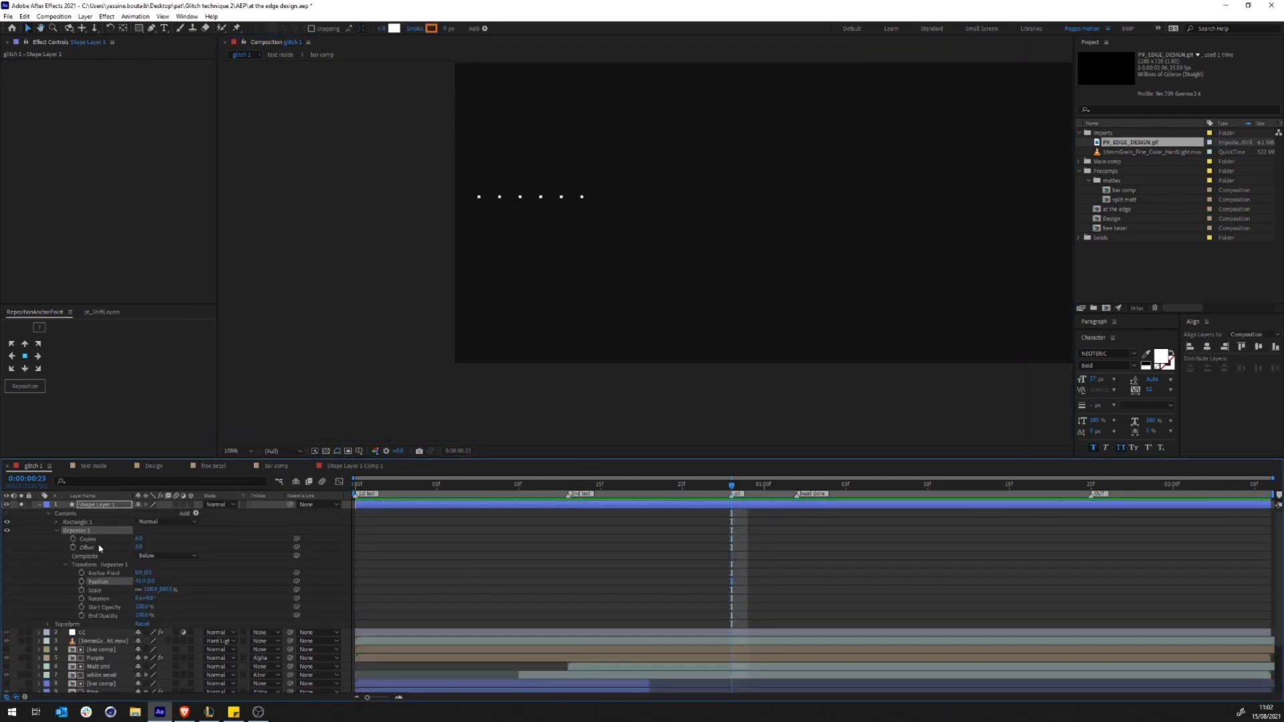
Step: Rename the repeater as h, duplicate it and name the copy V
click(75, 531)
key(Return)
text(h)
click(56, 531)
key(ctrl+d)
key(Return)
text(V)
Step: Set the V repeater's transform position to 0, 41 so the squares form a grid
click(57, 539)
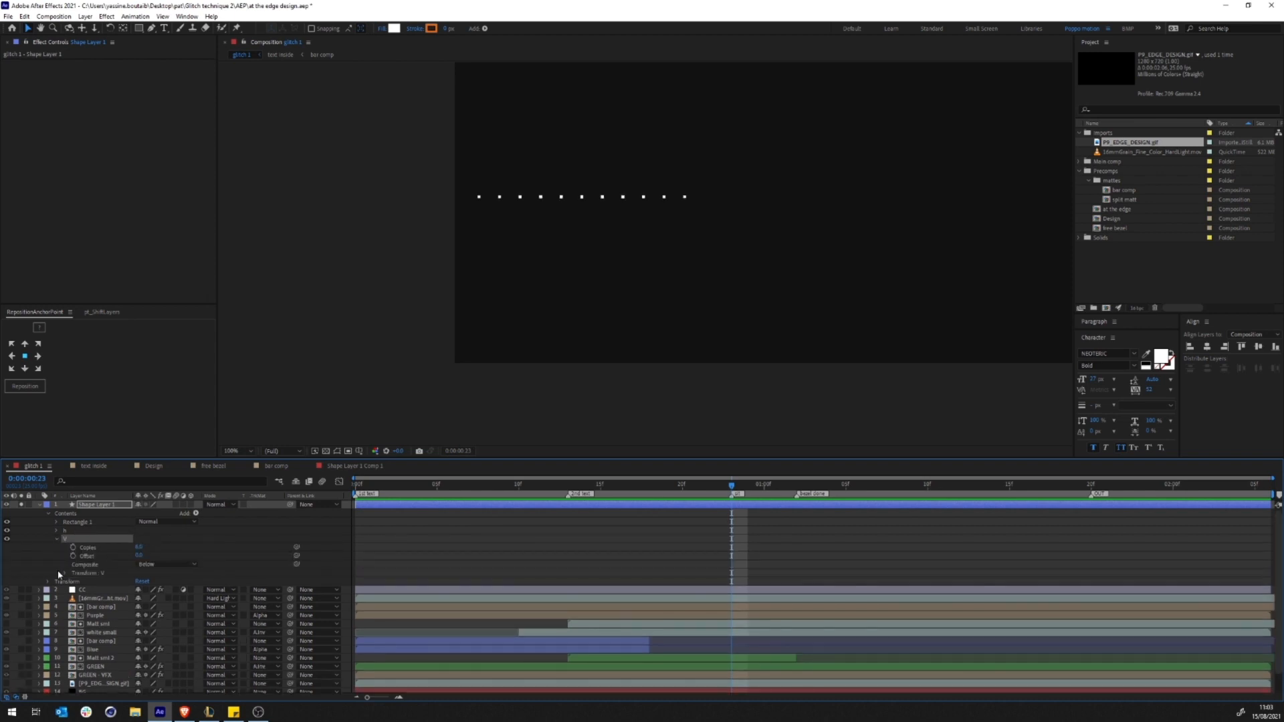
click(64, 573)
click(140, 589)
text(0)
key(Tab)
text(41)
click(259, 573)
Step: Add two Slider Control effects named H and V to Shape Layer 1
click(97, 505)
click(135, 16)
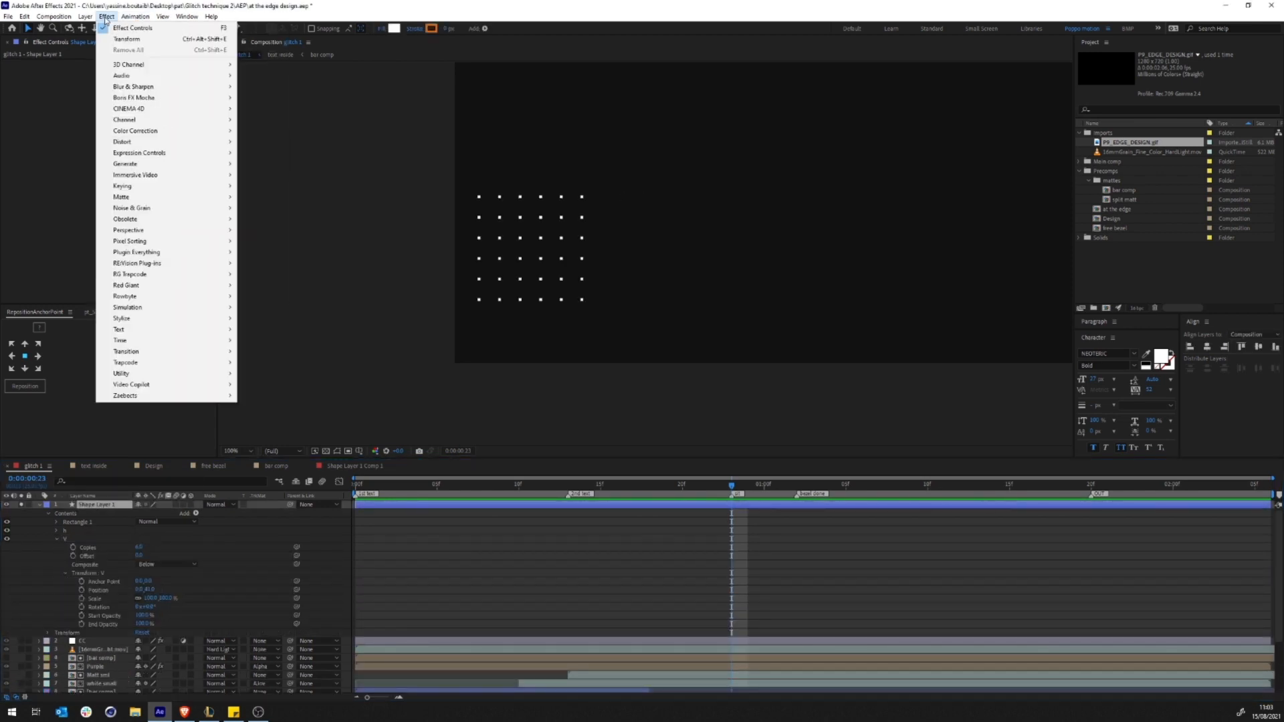
click(288, 231)
key(Return)
text(H)
key(ctrl+d)
key(Return)
text(V)
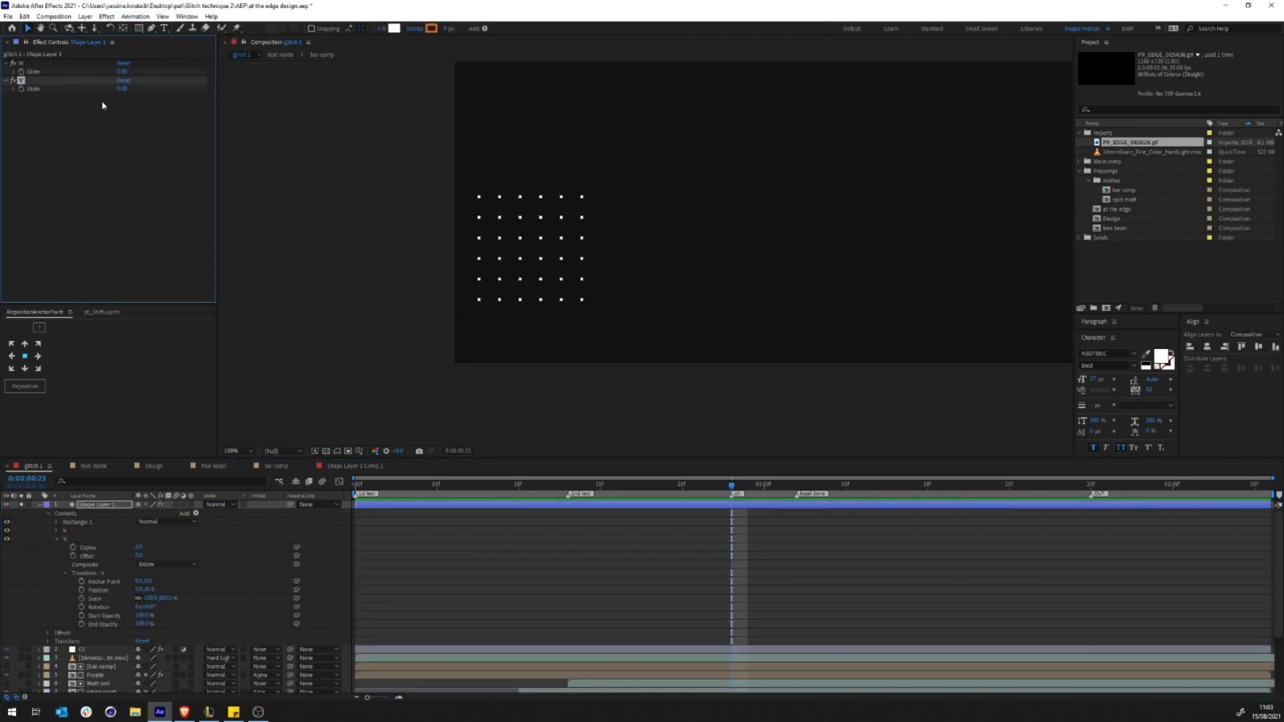
Step: Search the web for "after effects expression split x y" and read the Adobe community thread on targeting X and Y
click(296, 590)
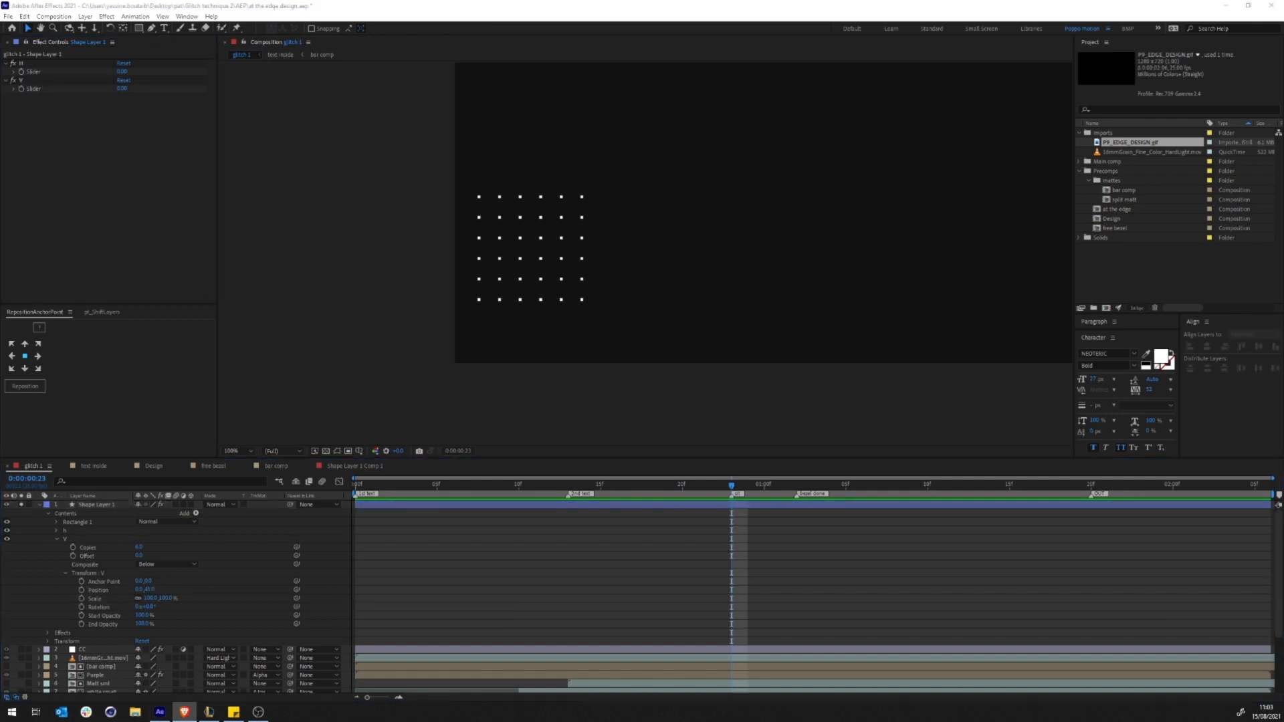
key(alt+Tab)
text(after effects expression split x y)
key(Return)
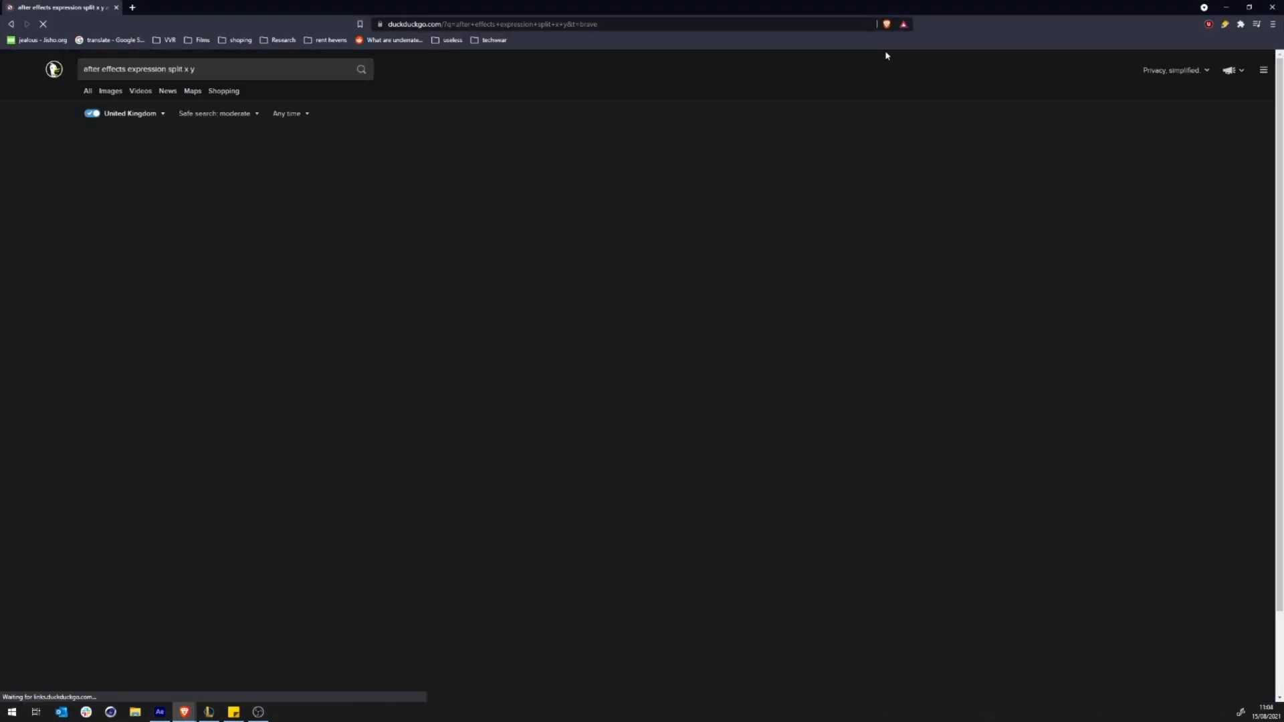
click(173, 140)
key(alt+Left)
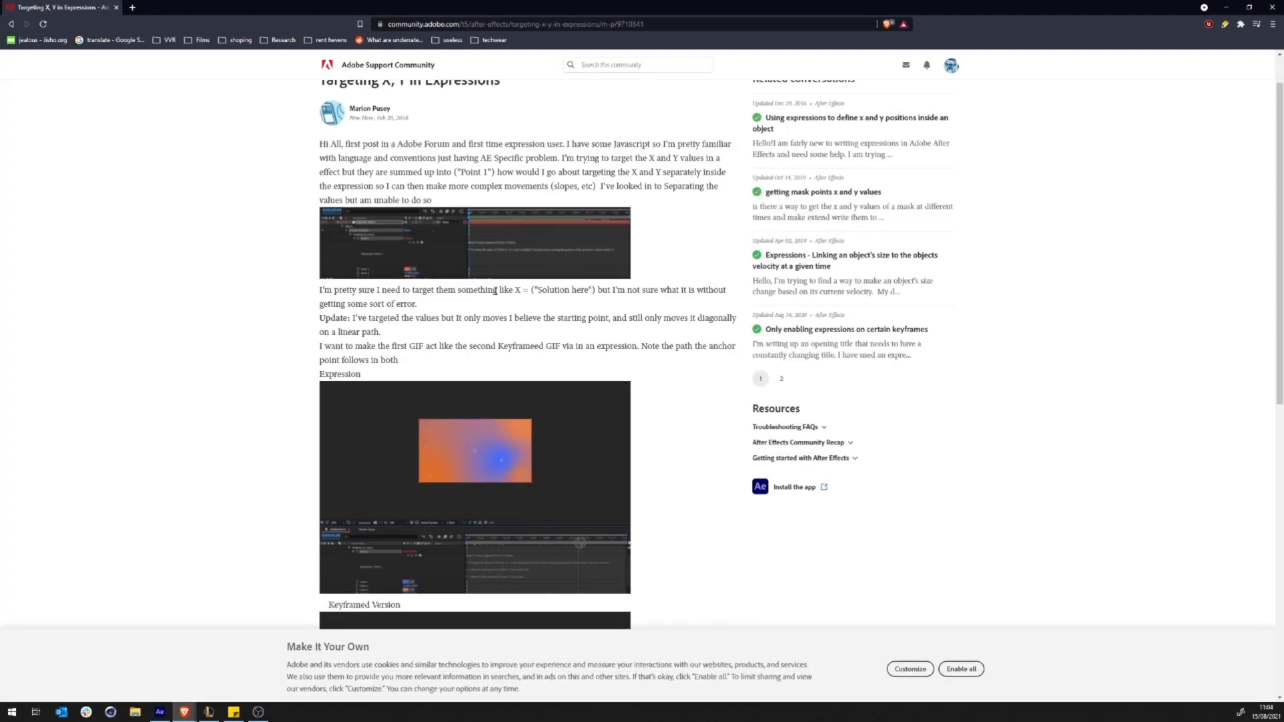
scroll(698, 460, down, 10)
key(alt+Tab)
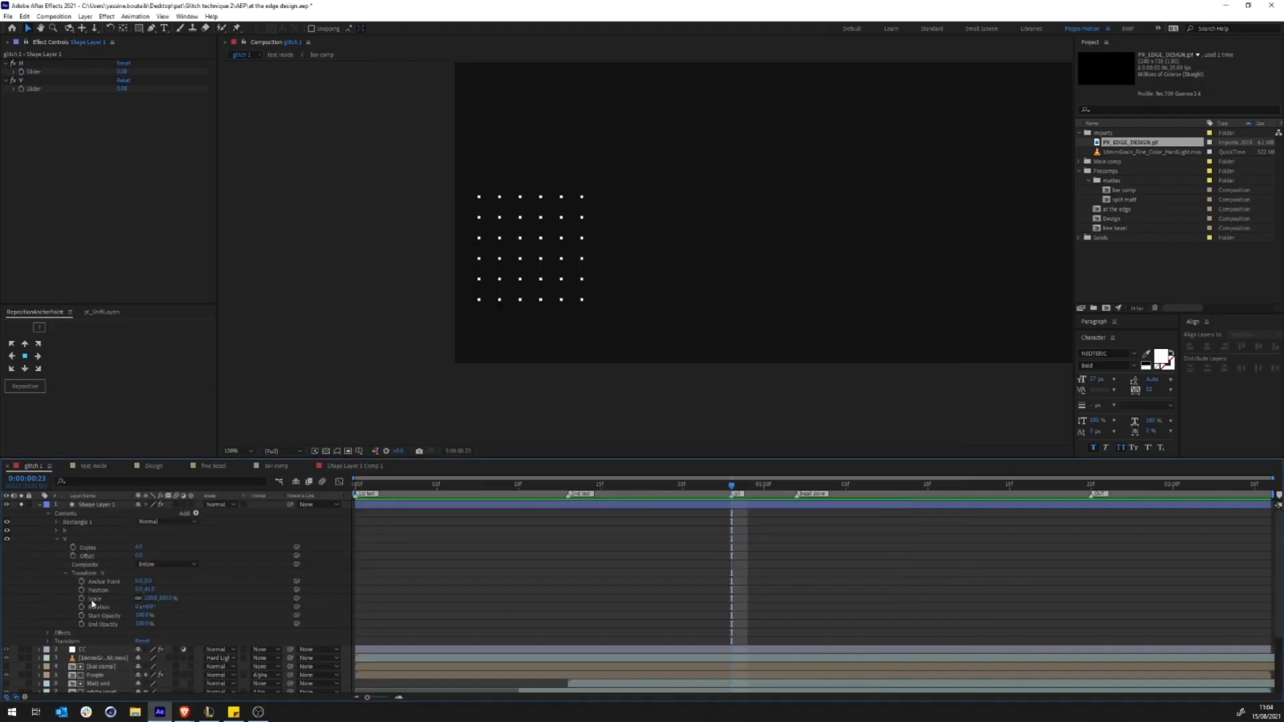
Step: Enable an expression on the V repeater's Position and clear its default text
right_click(89, 593)
click(60, 590)
alt+click(82, 590)
alt+click(81, 590)
alt+click(82, 590)
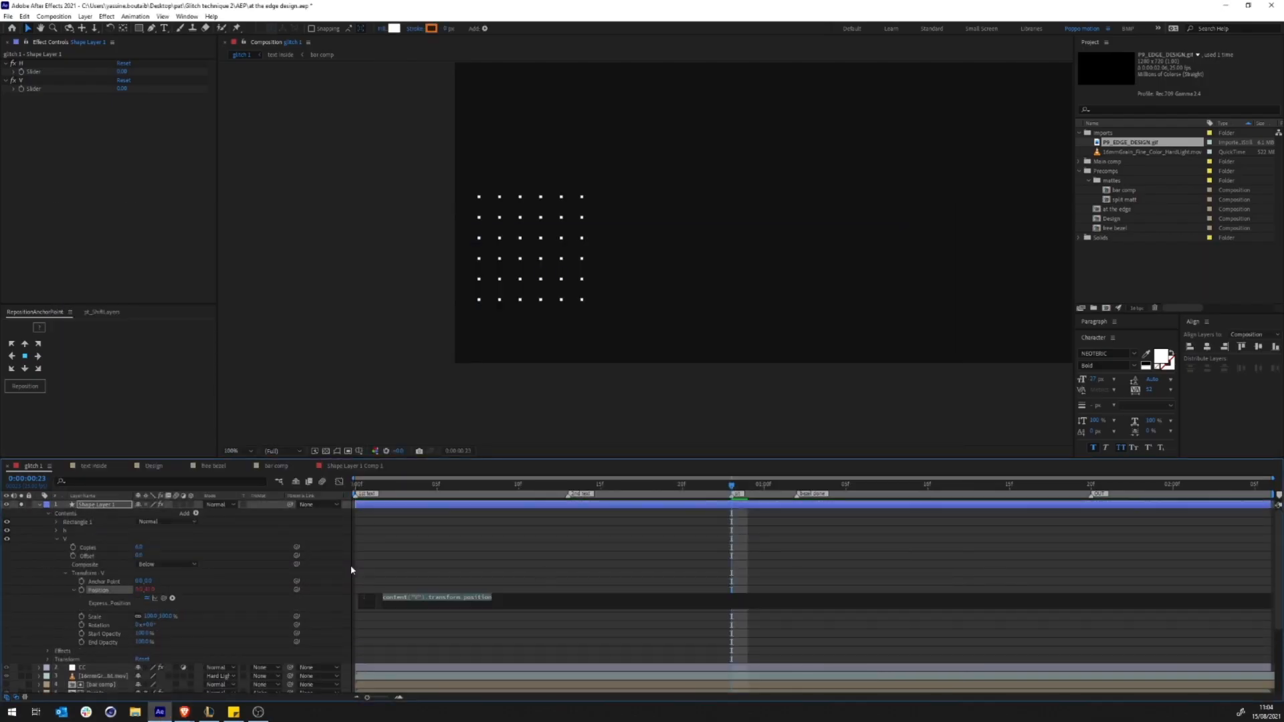
key(alt+Tab)
key(alt+Tab)
key(BackSpace)
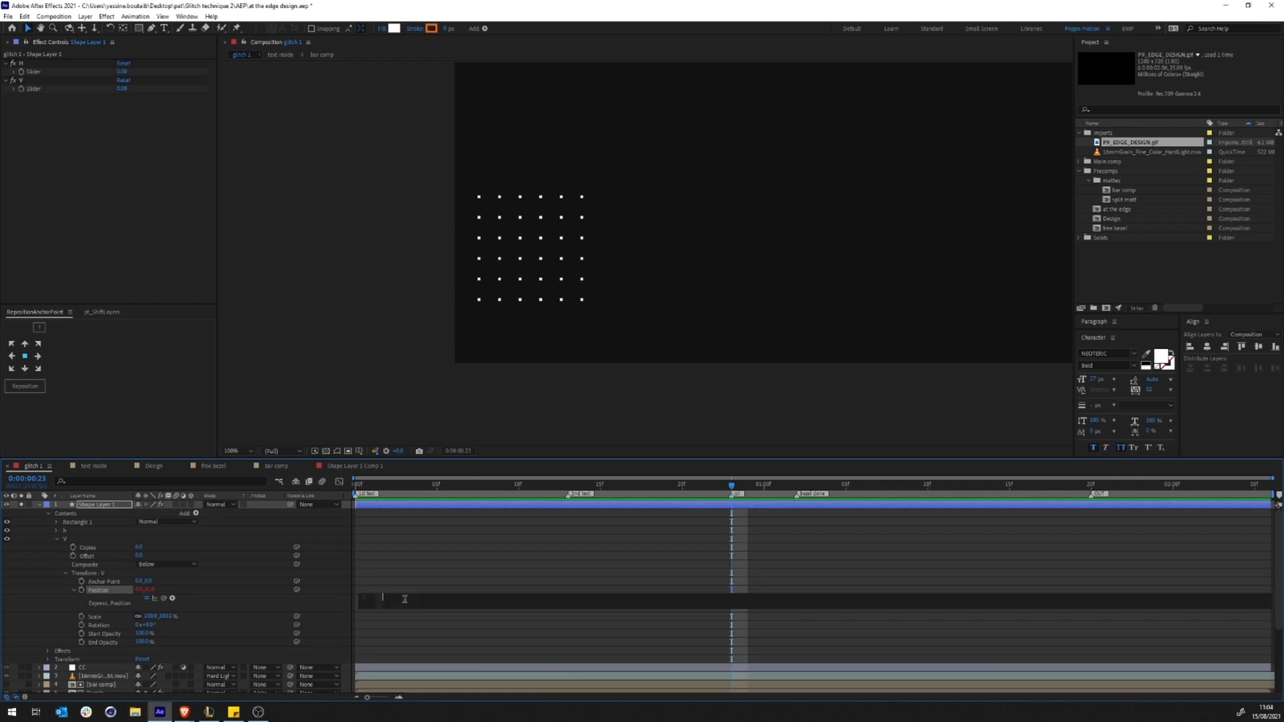
Step: Enter [value[0],value[1]] as the expression for the V repeater's Position
text([x,y)
click(341, 607)
click(389, 598)
key(BackSpace)
text(value)
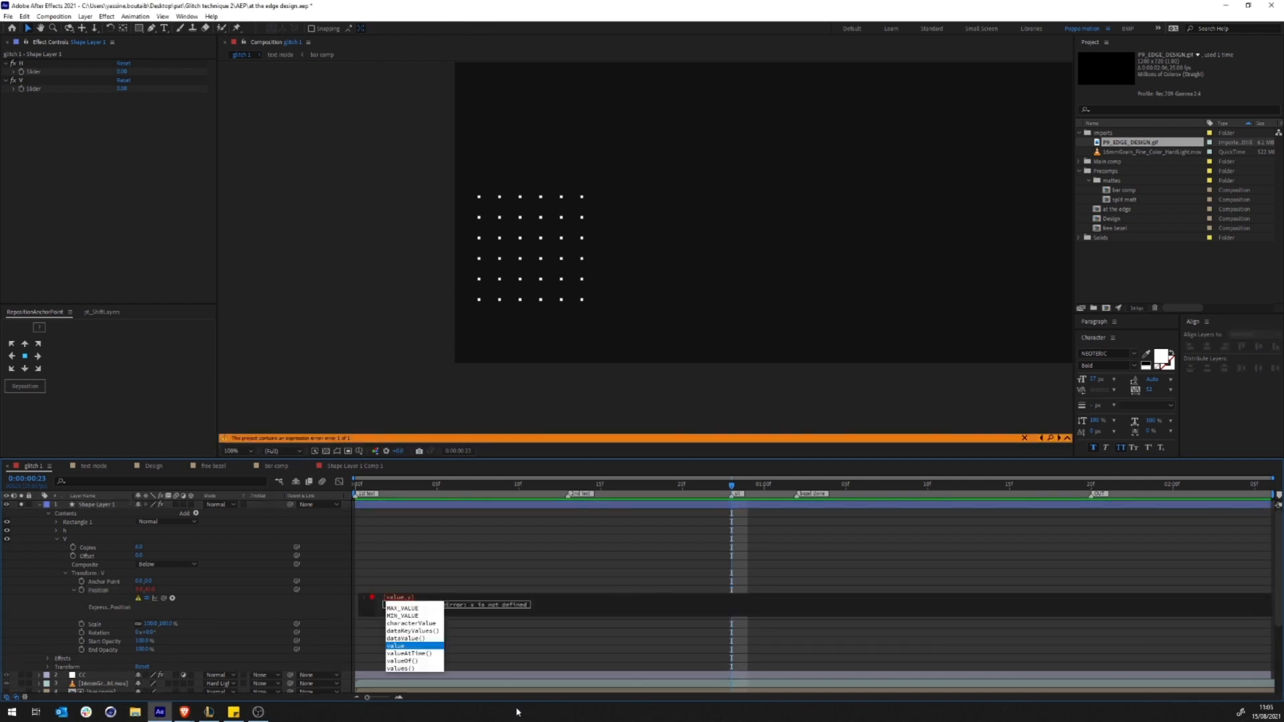
text([0])
key(Right)
key(Right)
key(BackSpace)
text(value[1])
click(326, 607)
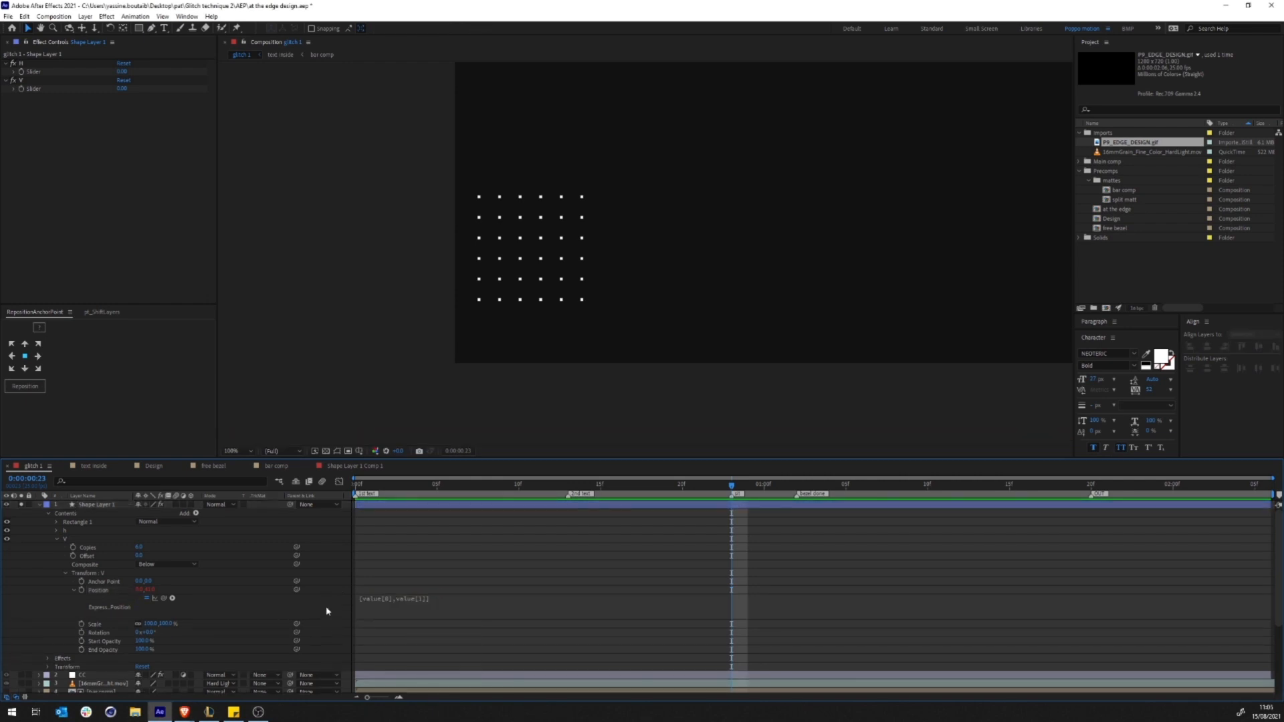
Step: Link the second value of the V repeater's Position expression to the V slider
click(431, 600)
drag(447, 598, 418, 598)
drag(164, 599, 34, 88)
click(65, 609)
click(442, 598)
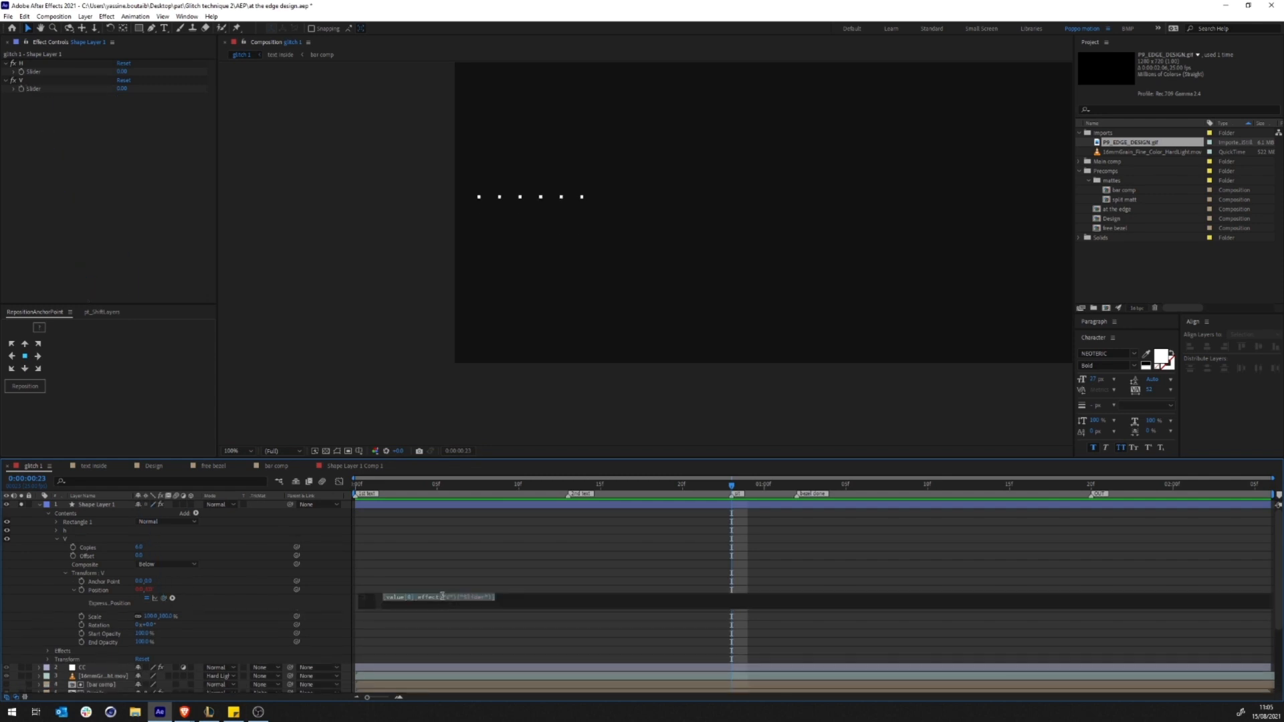
Step: Add a Position expression to the h repeater with its first value linked to the H slider and its second value 0
click(57, 539)
click(58, 531)
alt+click(82, 581)
text([value[0],0])
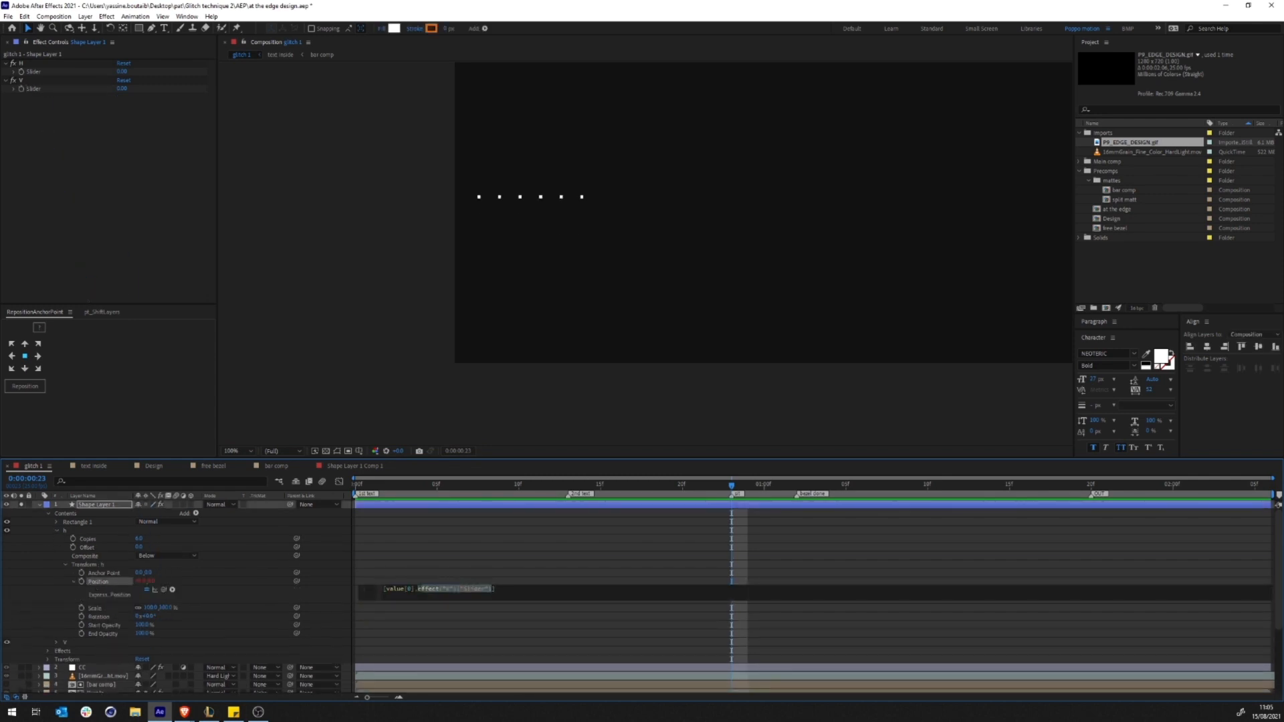
drag(386, 589, 414, 589)
drag(164, 590, 34, 72)
click(66, 607)
Step: Collapse Shape Layer 1 and rename it as squre grid
click(39, 505)
click(111, 505)
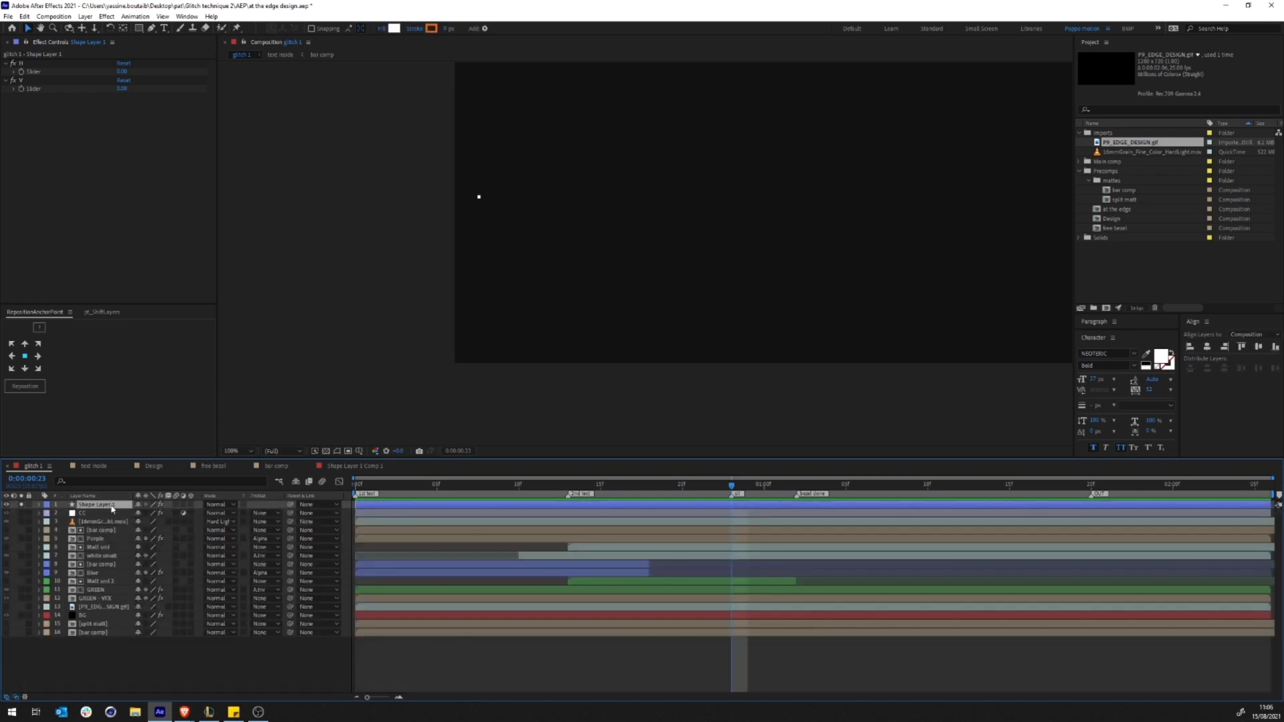
key(Return)
text(squre grid)
key(Return)
Step: Set the H and V sliders of the squre grid layer to 30
drag(123, 71, 138, 89)
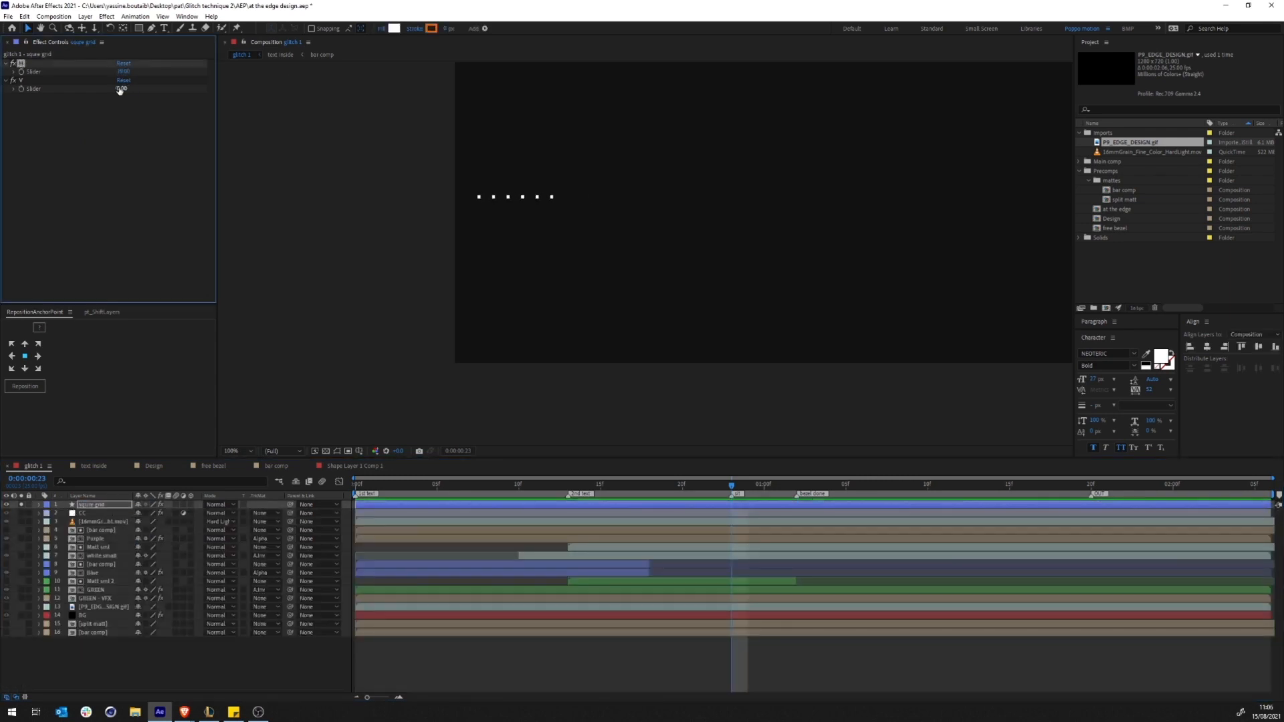
click(123, 71)
text(30)
key(Tab)
text(30)
key(Return)
Step: Turn off solo on the squre grid layer, move it beneath the film grain footage layer and save the project
scroll(551, 261, down, 3)
click(580, 357)
click(21, 505)
scroll(528, 284, up, 2)
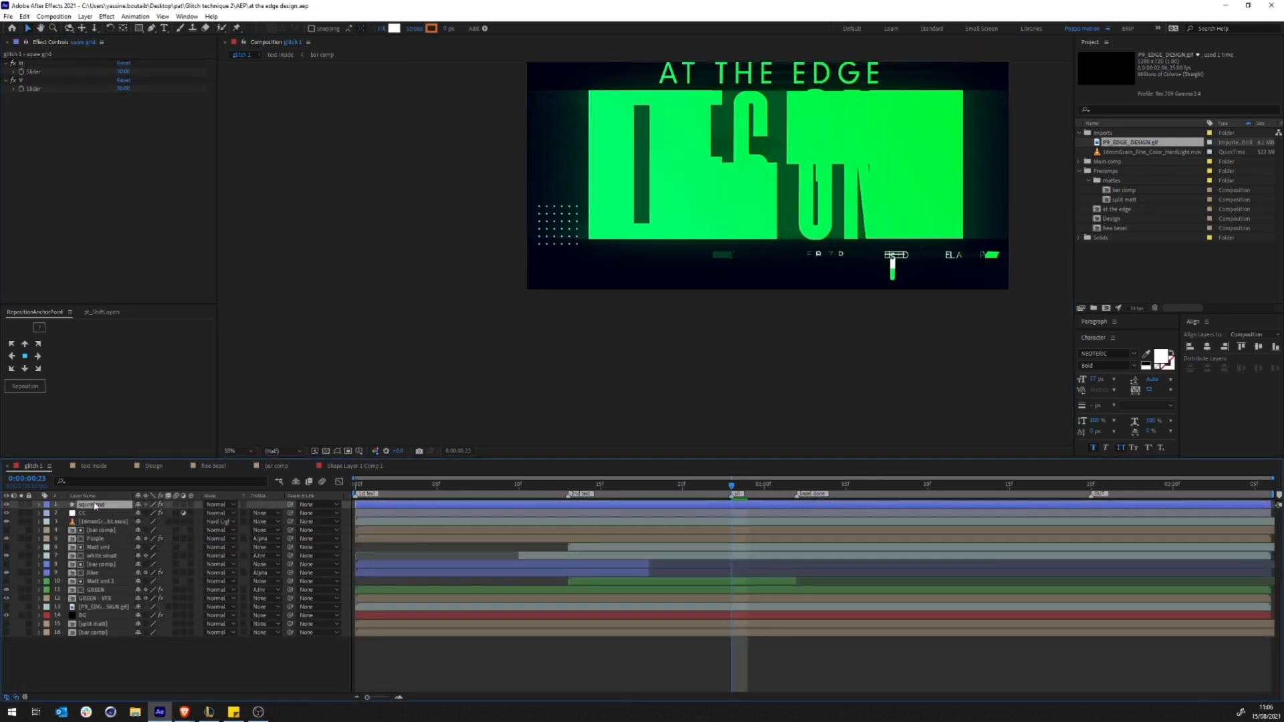
drag(99, 506, 92, 530)
key(ctrl+s)
Step: Set the H and V spacing sliders of the squre grid layer to 50
click(123, 71)
text(50)
click(122, 89)
text(50)
key(Return)
click(100, 662)
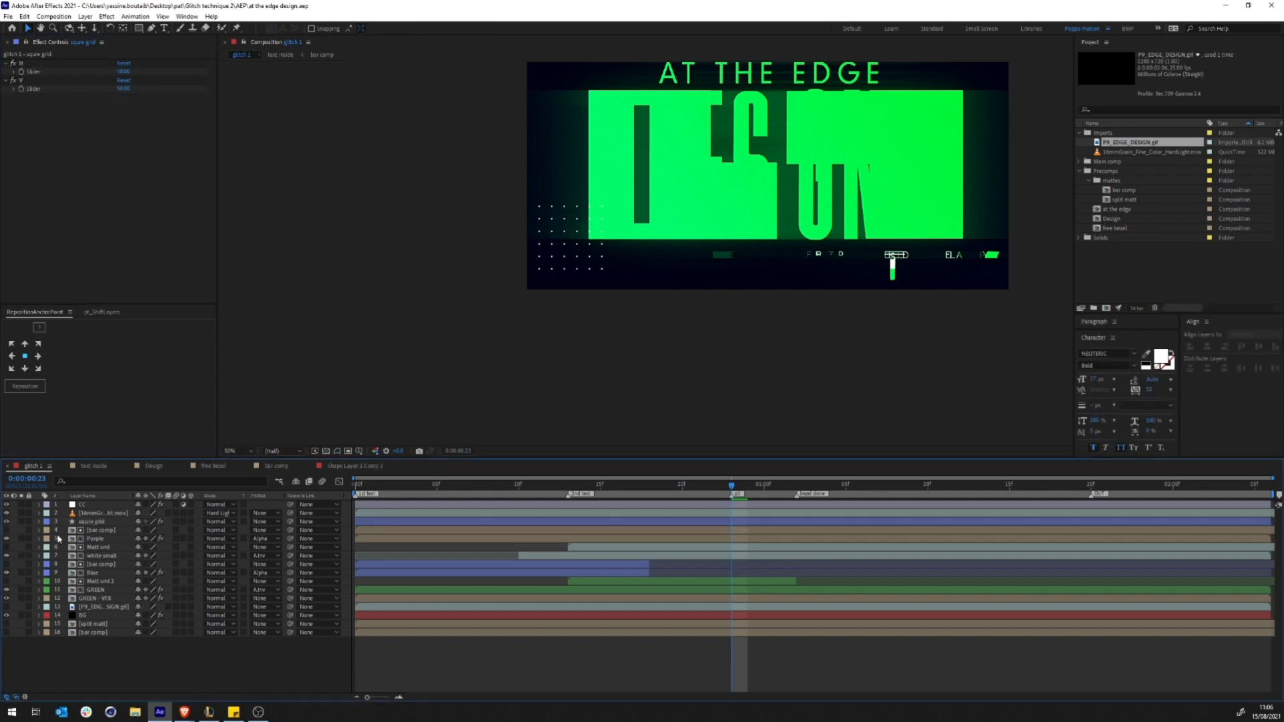
Step: Add two more Slider Control effects to the squre grid layer, named H squares and V squares
click(93, 522)
click(107, 16)
mouse_move(171, 148)
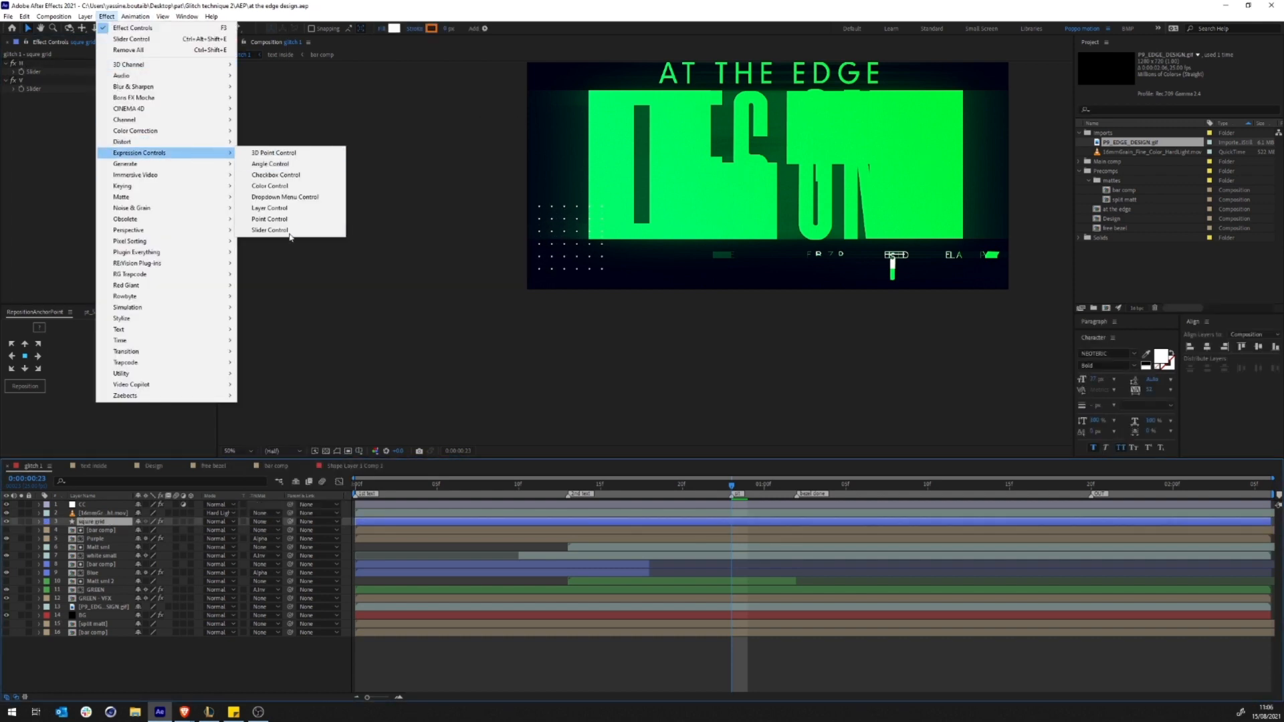
click(284, 215)
key(Return)
text(H squres)
key(Return)
key(ctrl+d)
key(Return)
text(V squres)
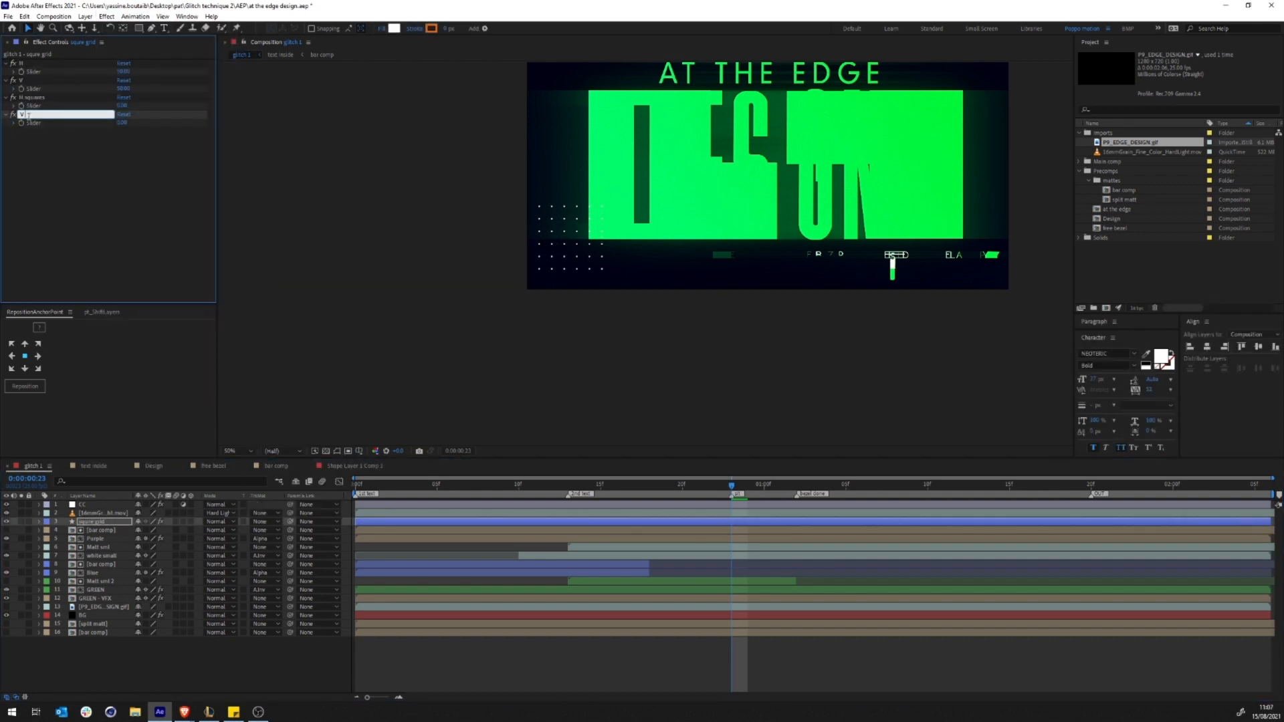
key(Return)
Step: Save the project and move the H squares and V squares sliders above the H and V sliders
key(ctrl+s)
click(38, 99)
drag(38, 101, 38, 62)
drag(32, 115, 33, 78)
Step: Link the h repeater's Copies to the H squares slider and the V repeater's Copies to the V squares slider
click(94, 521)
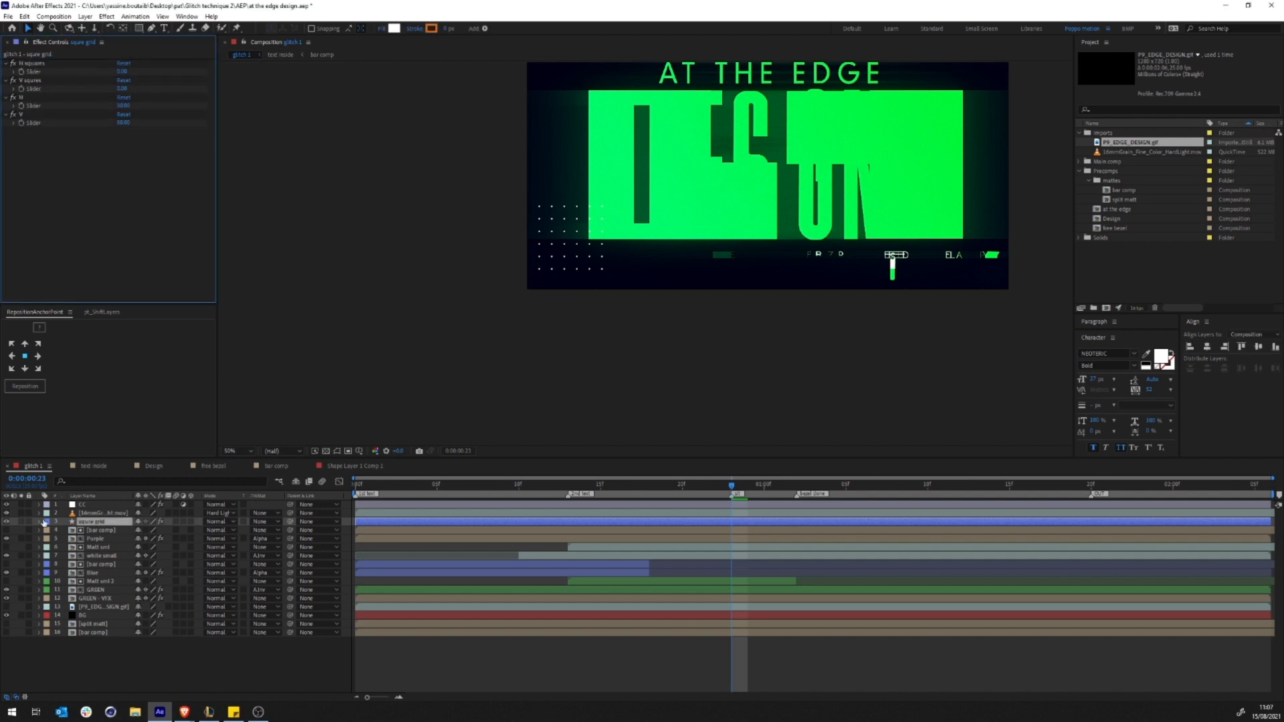
click(39, 522)
alt+click(73, 556)
drag(154, 563, 33, 71)
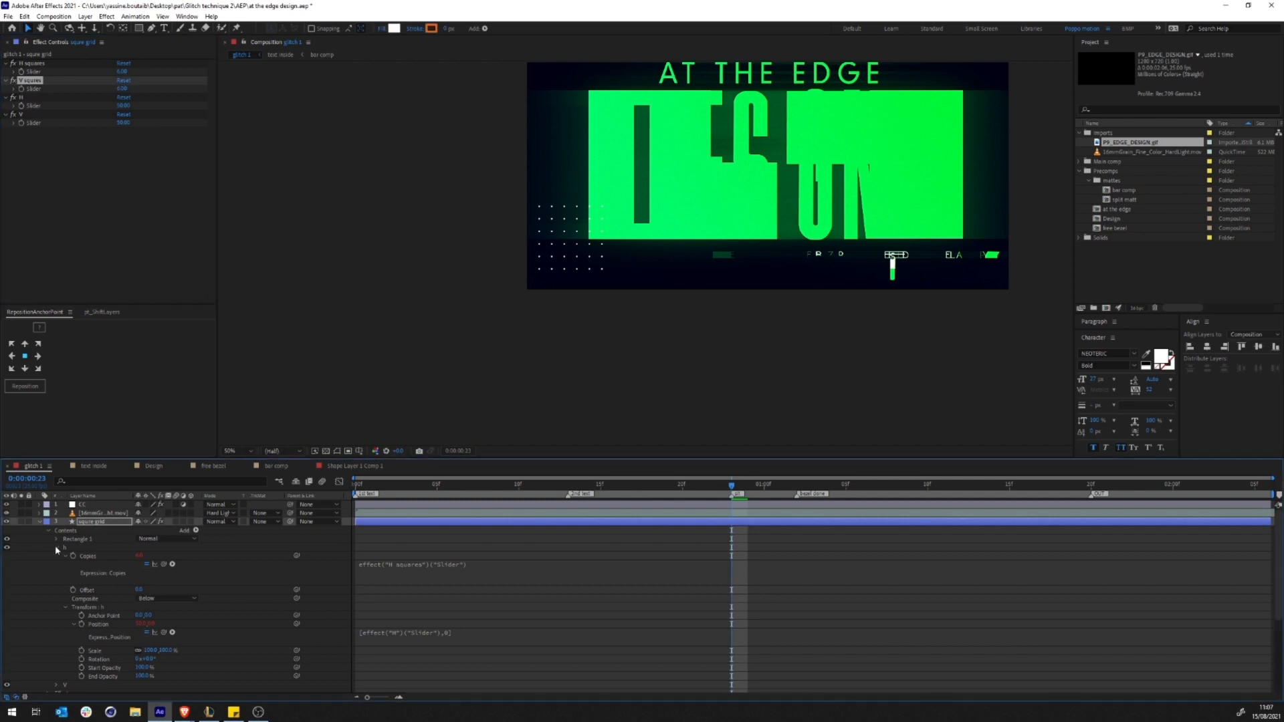
drag(296, 565, 34, 88)
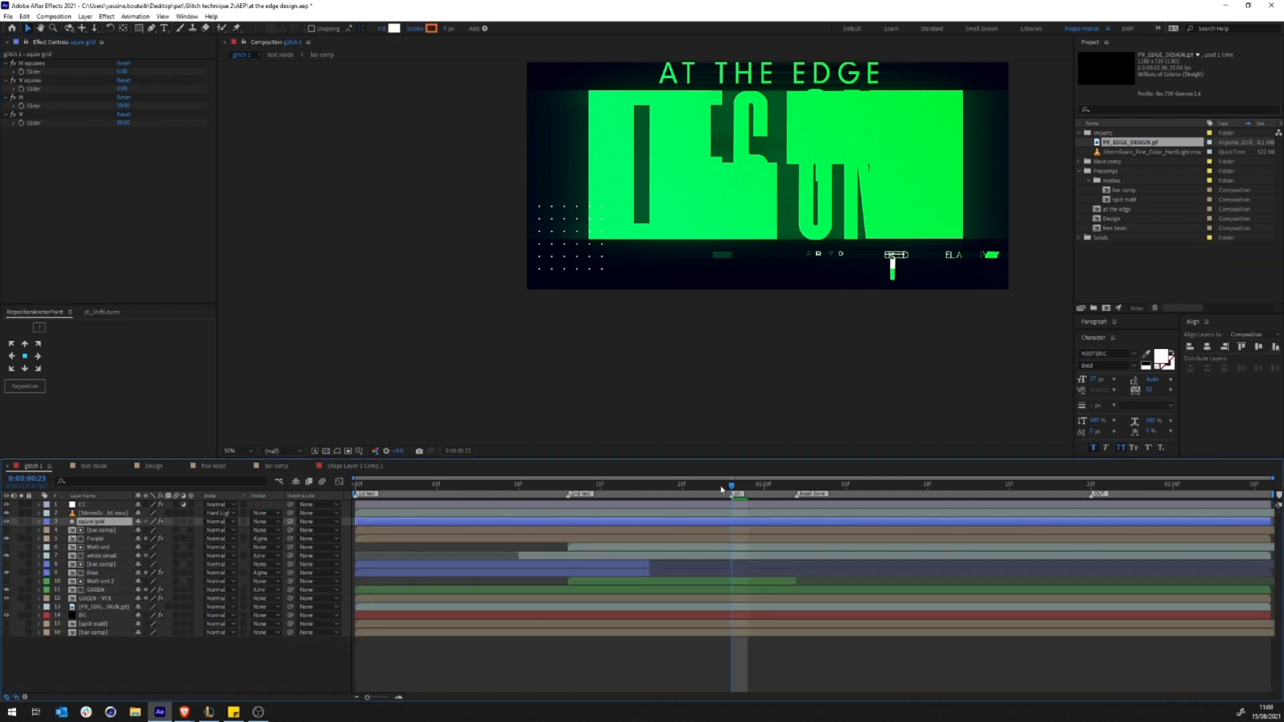
Step: Scrub around frame 23, save the project and reveal the CC layer's animated properties
drag(731, 486, 696, 488)
key(ctrl+s)
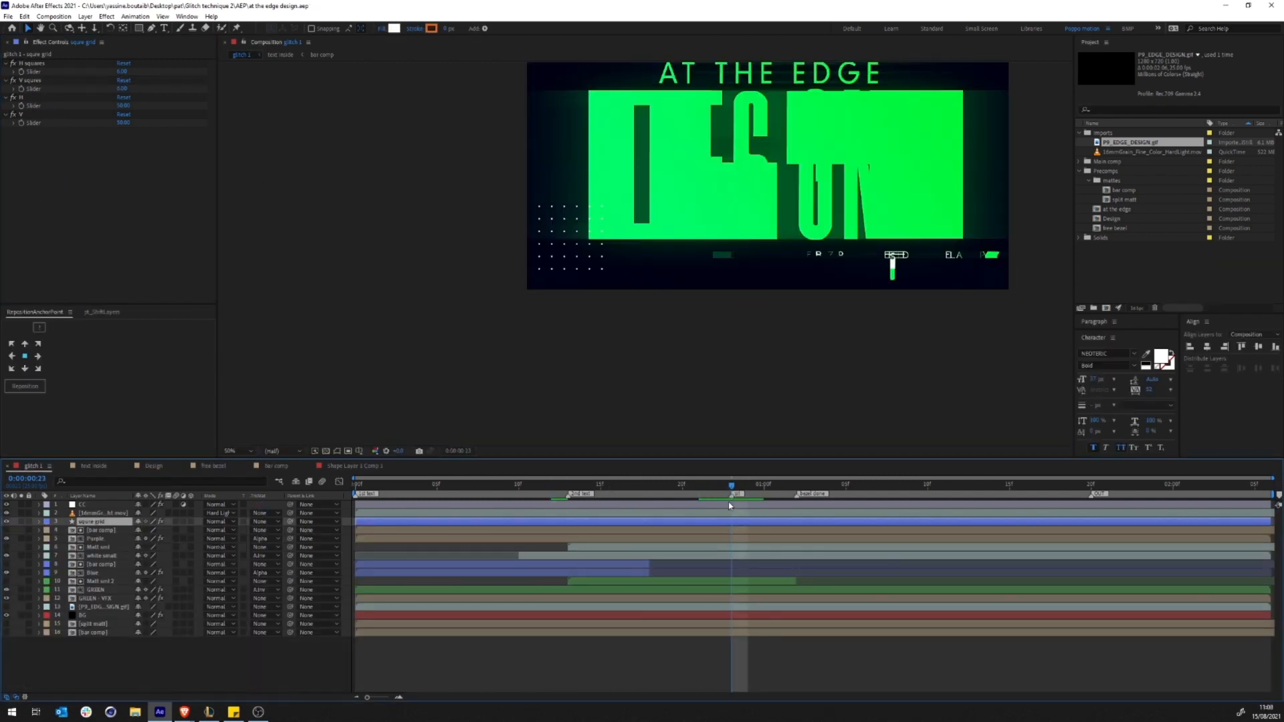
click(731, 505)
key(u)
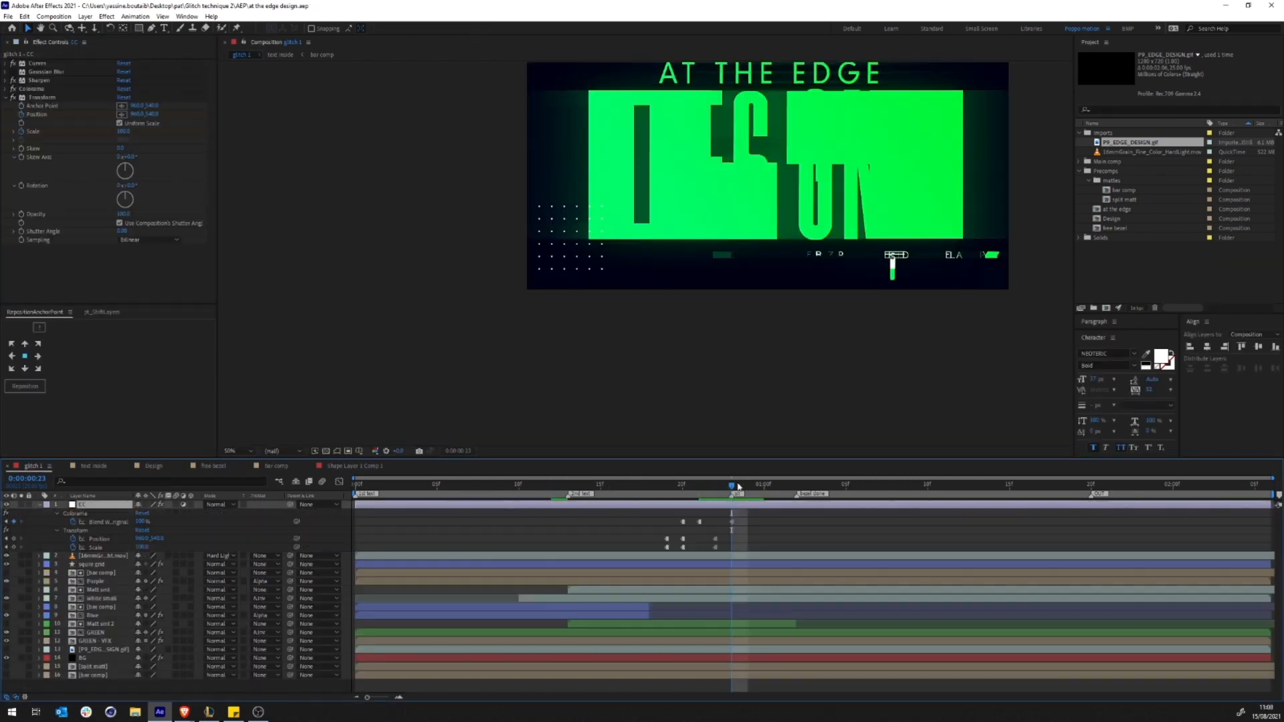
Step: Keyframe the CC layer's Colorama Output Cycle at frame 19, and set Blend With Original to 0% at frame 18
drag(738, 486, 666, 486)
click(77, 514)
click(5, 98)
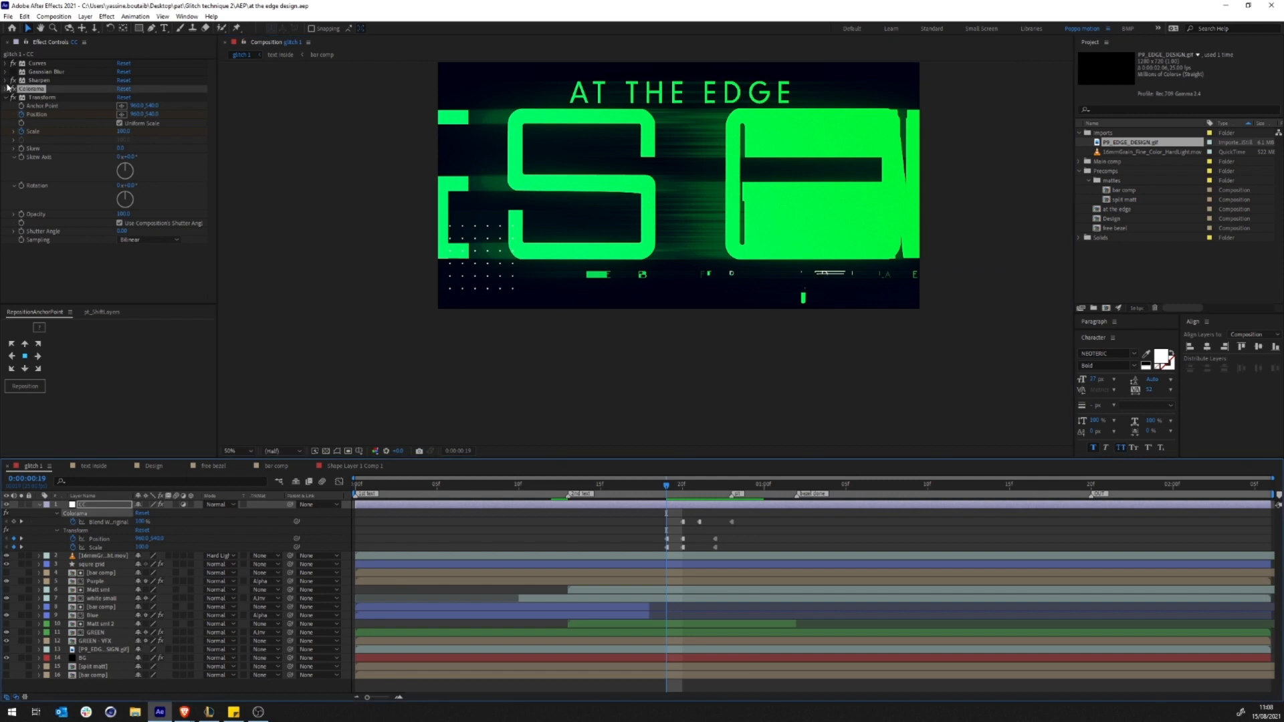
click(5, 89)
click(30, 123)
click(662, 487)
drag(659, 488, 650, 488)
drag(122, 287, 51, 287)
Step: Recolour the Colorama Output Cycle at frame 18 with pink, green and violet-blue stops, and save the project
double_click(116, 135)
drag(453, 51, 425, 101)
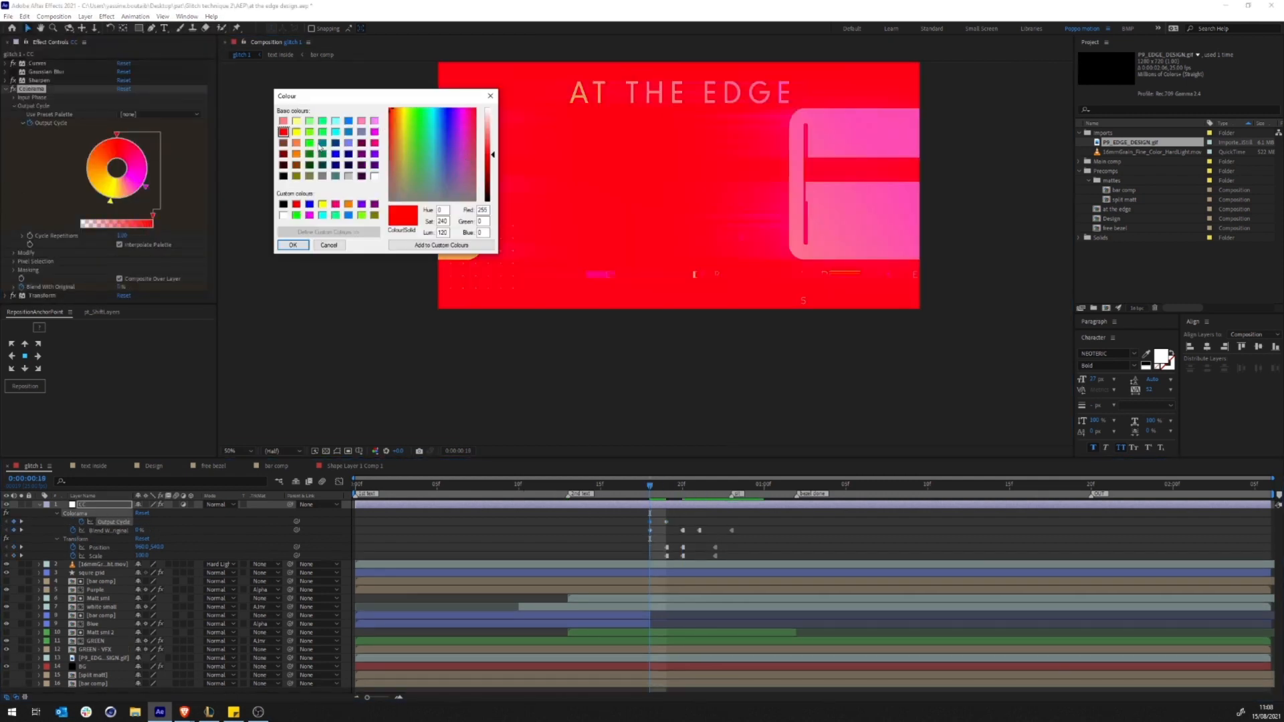
click(374, 144)
click(292, 246)
double_click(145, 187)
click(55, 65)
click(25, 179)
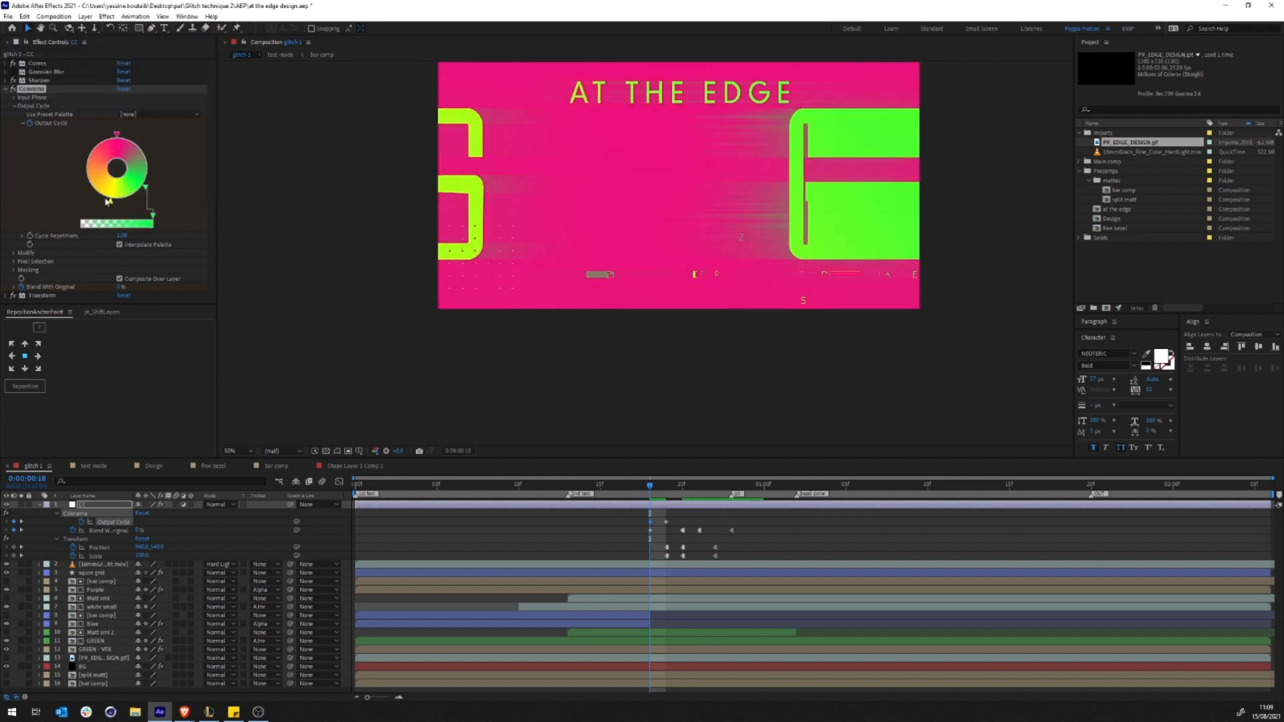
double_click(110, 202)
click(80, 77)
click(25, 178)
key(ctrl+s)
Step: Turn the Output Cycle and Blend With Original keyframes into hold keyframes and arrange an extra colour flash at frames 15 to 16
drag(650, 488, 666, 488)
right_click(650, 530)
click(693, 607)
drag(683, 531, 670, 534)
drag(666, 487, 652, 533)
click(13, 530)
right_click(649, 522)
click(683, 602)
right_click(617, 530)
click(643, 610)
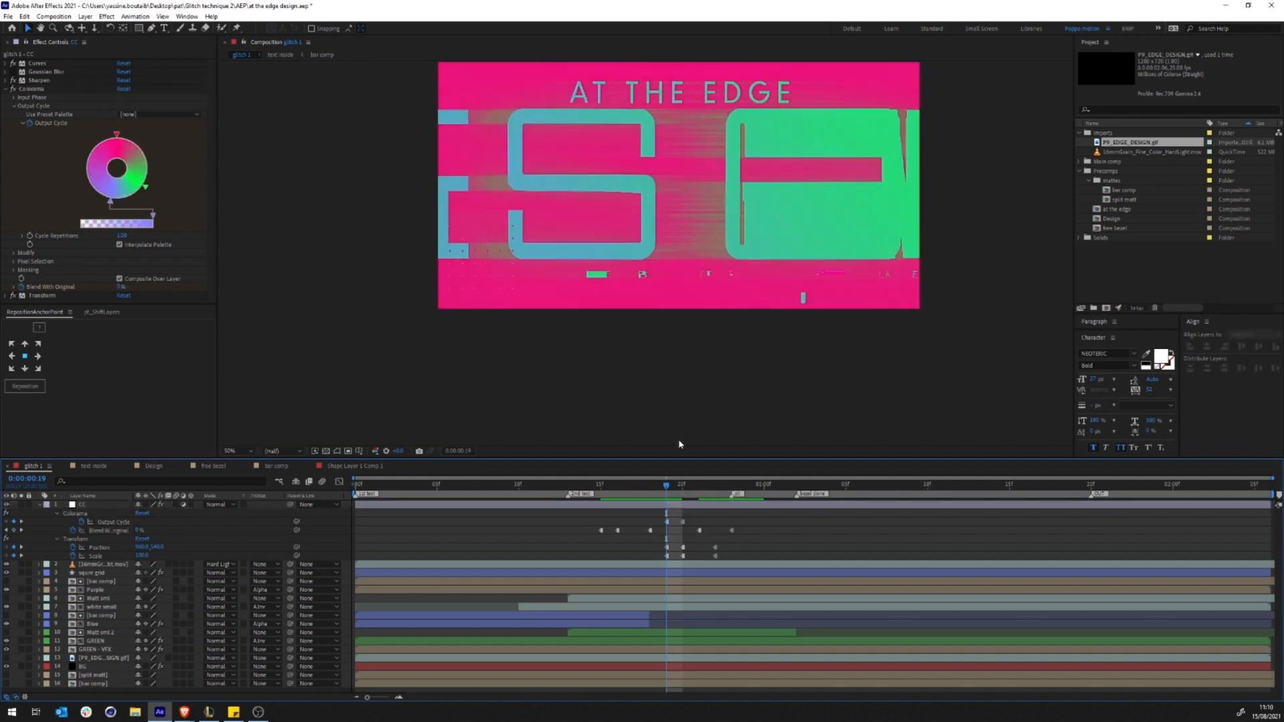
Step: Duplicate the squre grid layer and trim the copy to frames 20 and 21, soloing it while trimming
mouse_move(679, 487)
mouse_down()
mouse_move(716, 490)
mouse_move(644, 495)
mouse_move(681, 494)
mouse_up()
click(100, 574)
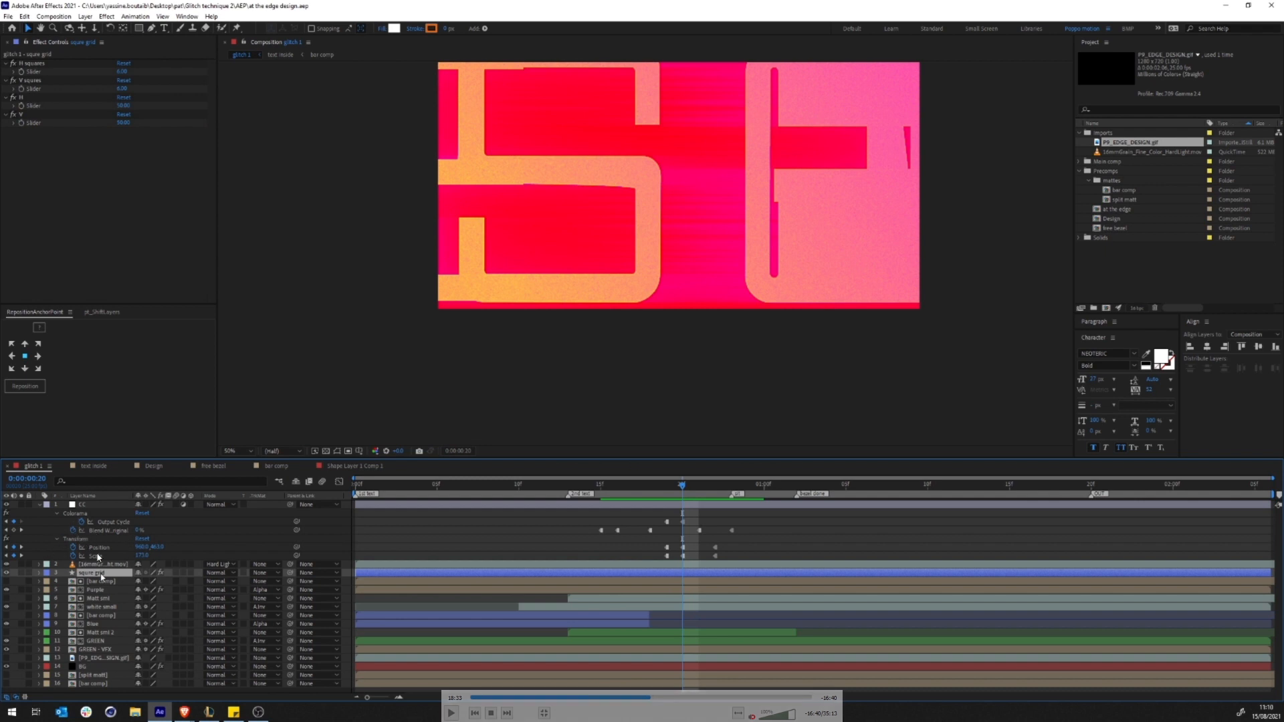
key(ctrl+d)
click(21, 572)
key(alt+[)
key(alt+])
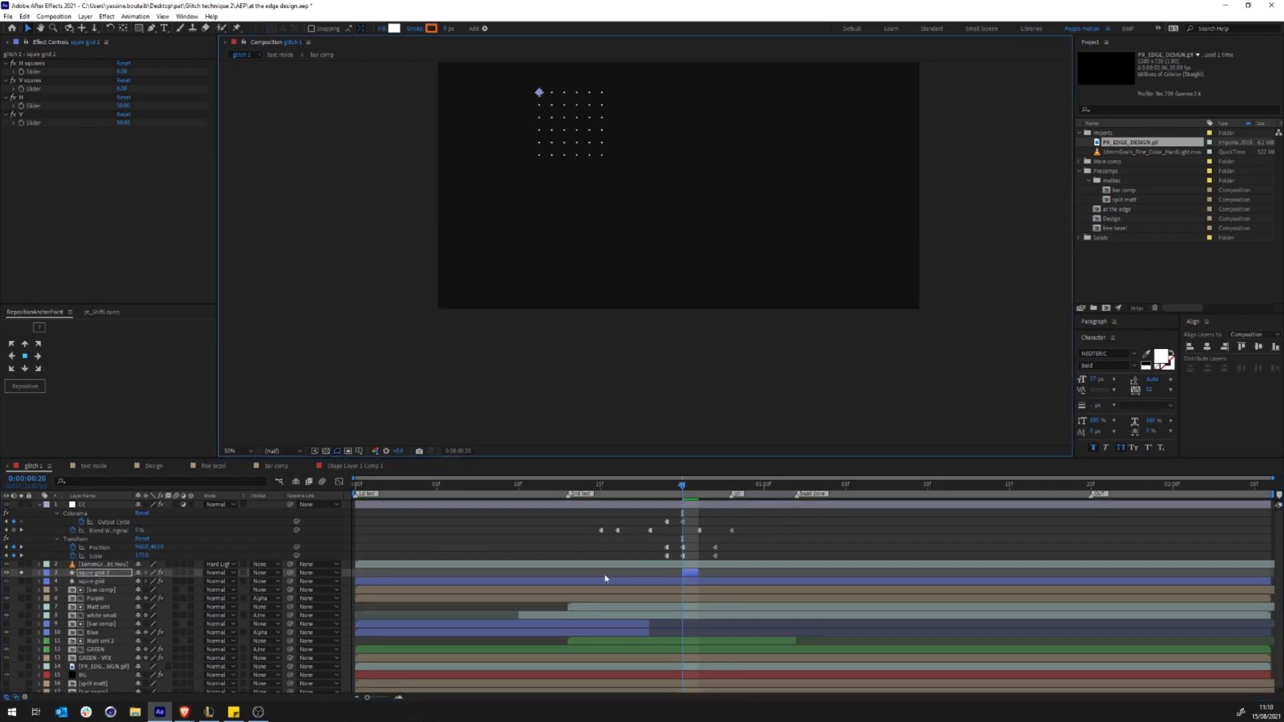
click(698, 486)
key(alt+])
click(21, 573)
Step: Reposition the squre grid 2 dots and set H squares to 24 and V squares to 12 so the grid spans the frame
scroll(622, 201, down, 2)
drag(601, 190, 645, 256)
drag(121, 71, 130, 88)
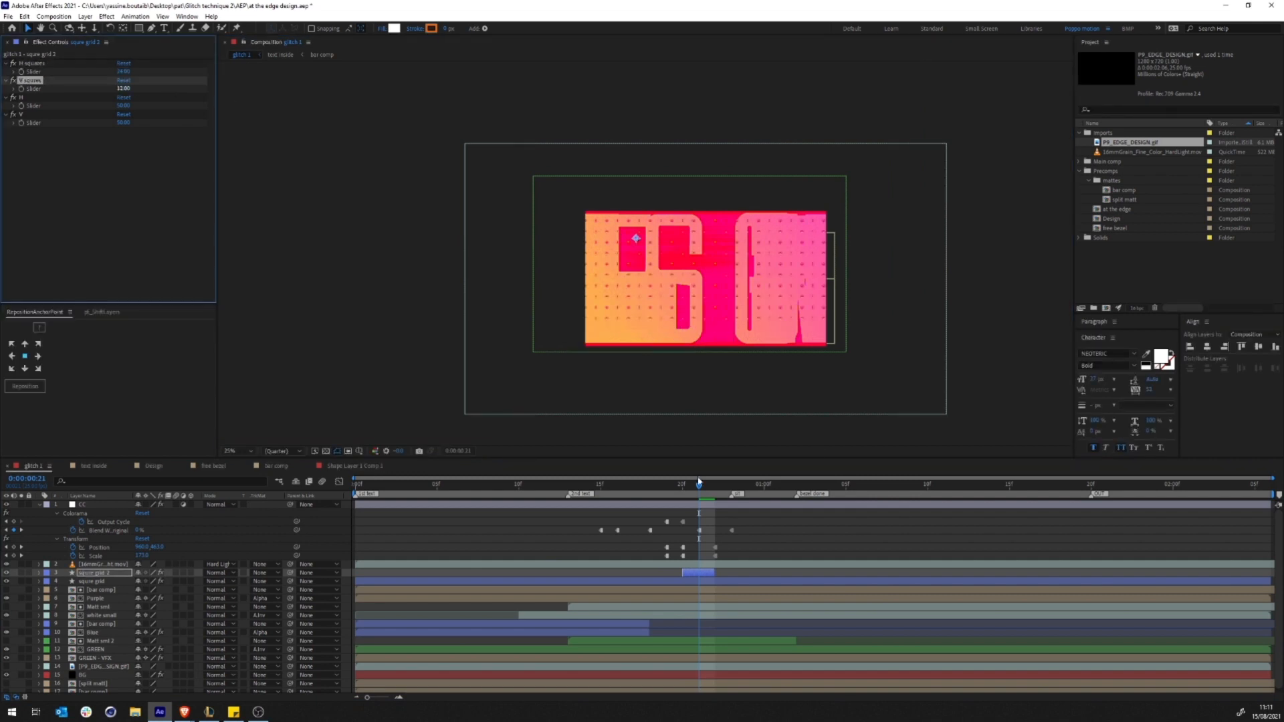
drag(698, 484, 683, 487)
scroll(718, 299, up, 2)
key(shift+/)
Step: Set the rectangle path size of squre grid 2 to 2 by 2 and collapse the layer
click(39, 574)
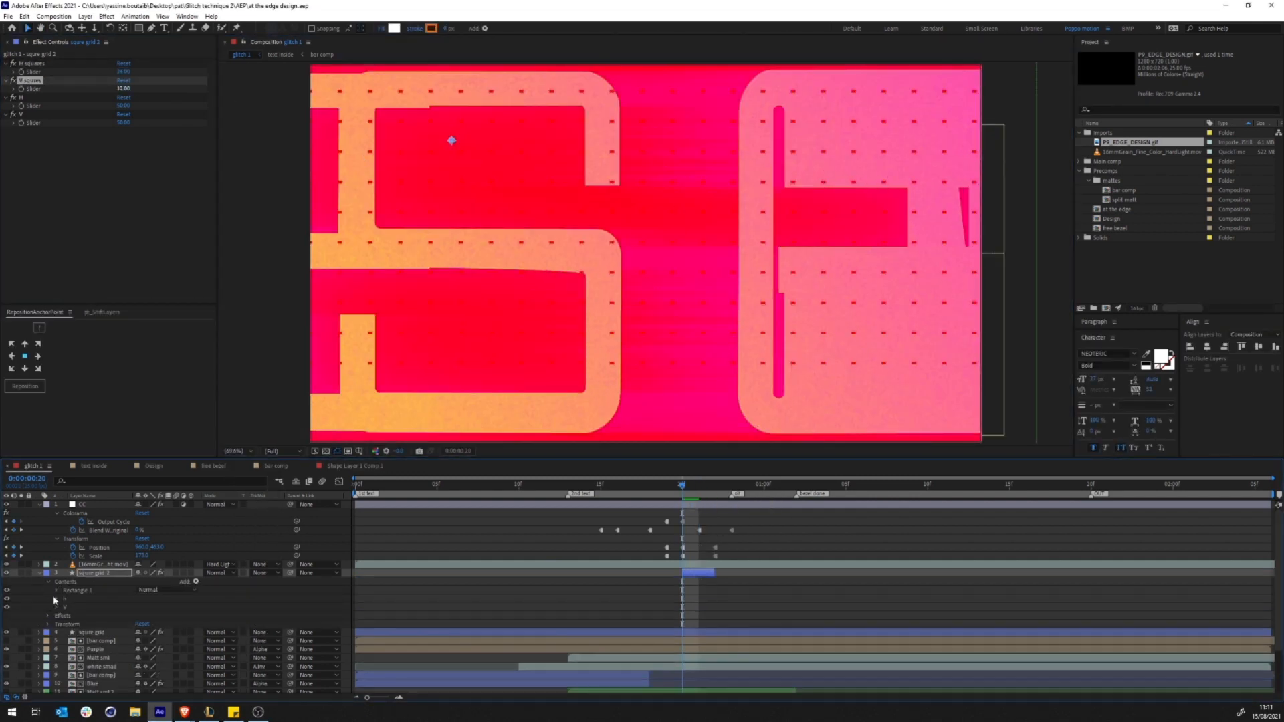
click(57, 591)
click(66, 599)
click(148, 607)
text(2.0,2.0)
key(Return)
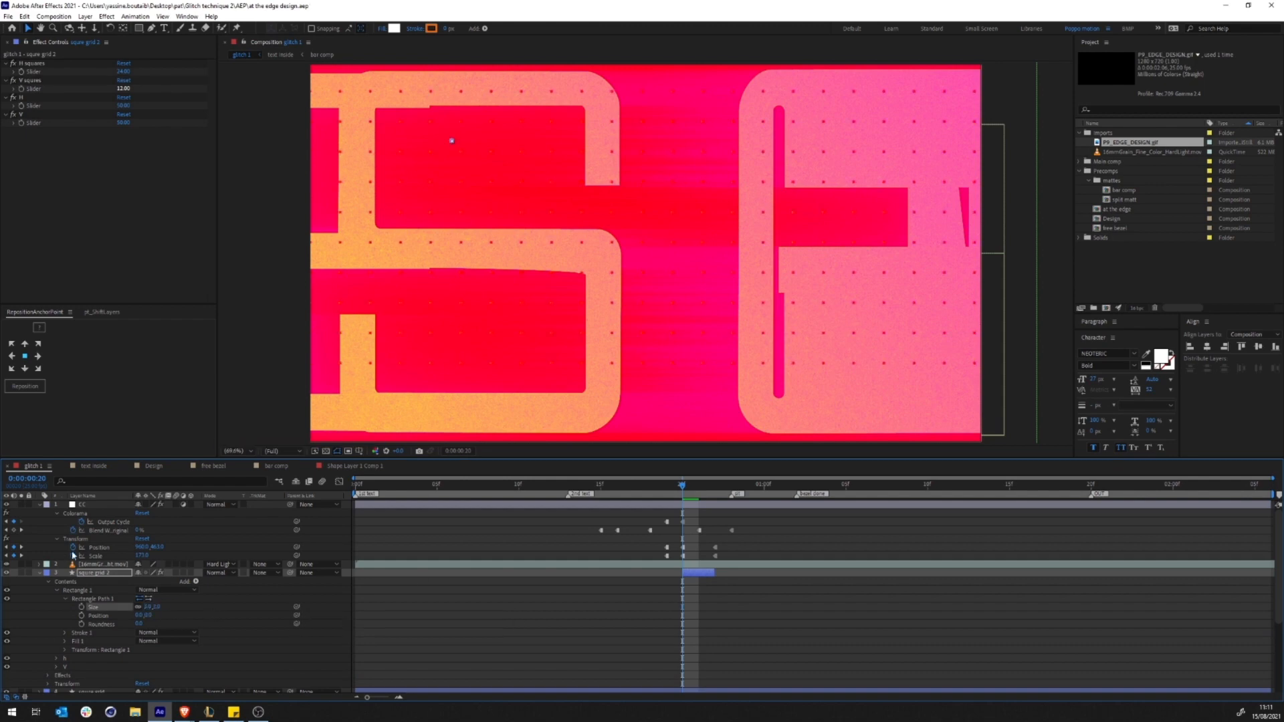
click(39, 573)
Step: Trim the original squre grid layer to a short flash starting at frame 10 and lasting two frames
click(809, 548)
drag(685, 487, 520, 495)
click(569, 581)
key(alt+[)
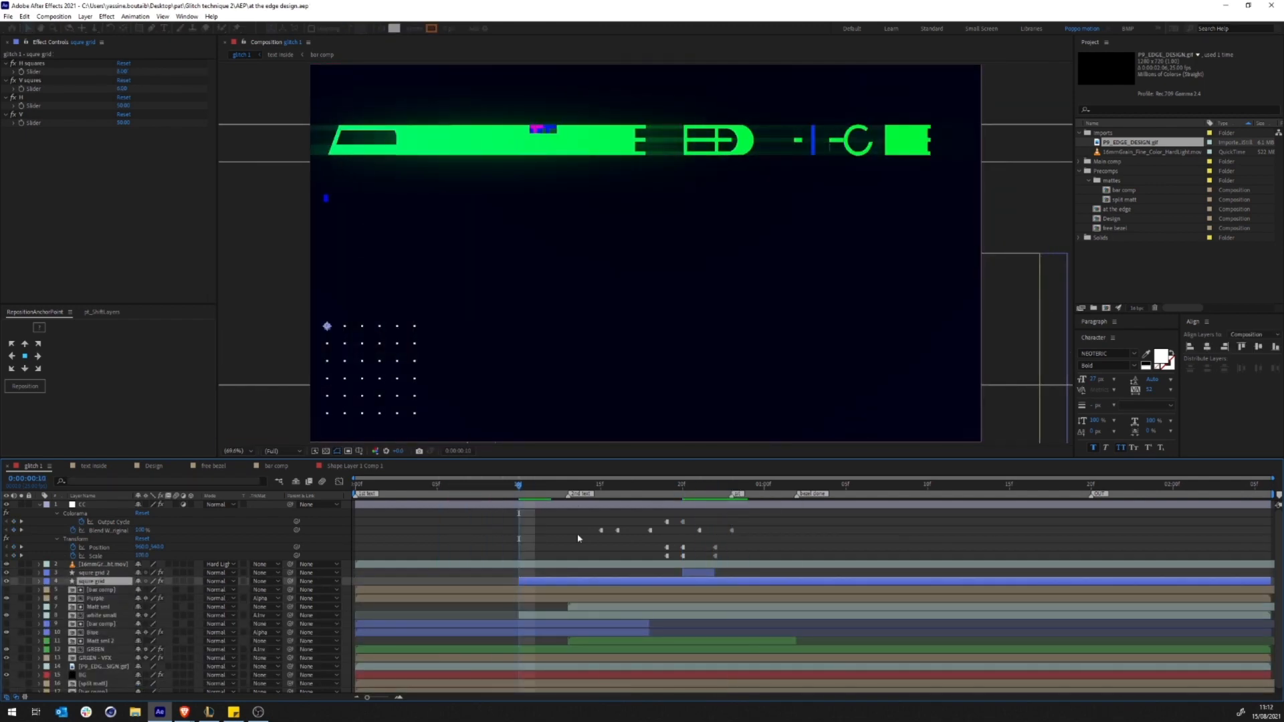
key(alt+])
Step: Preview the animation with the work area ending at about 1:09, return to frame 18 and save the project
key(space)
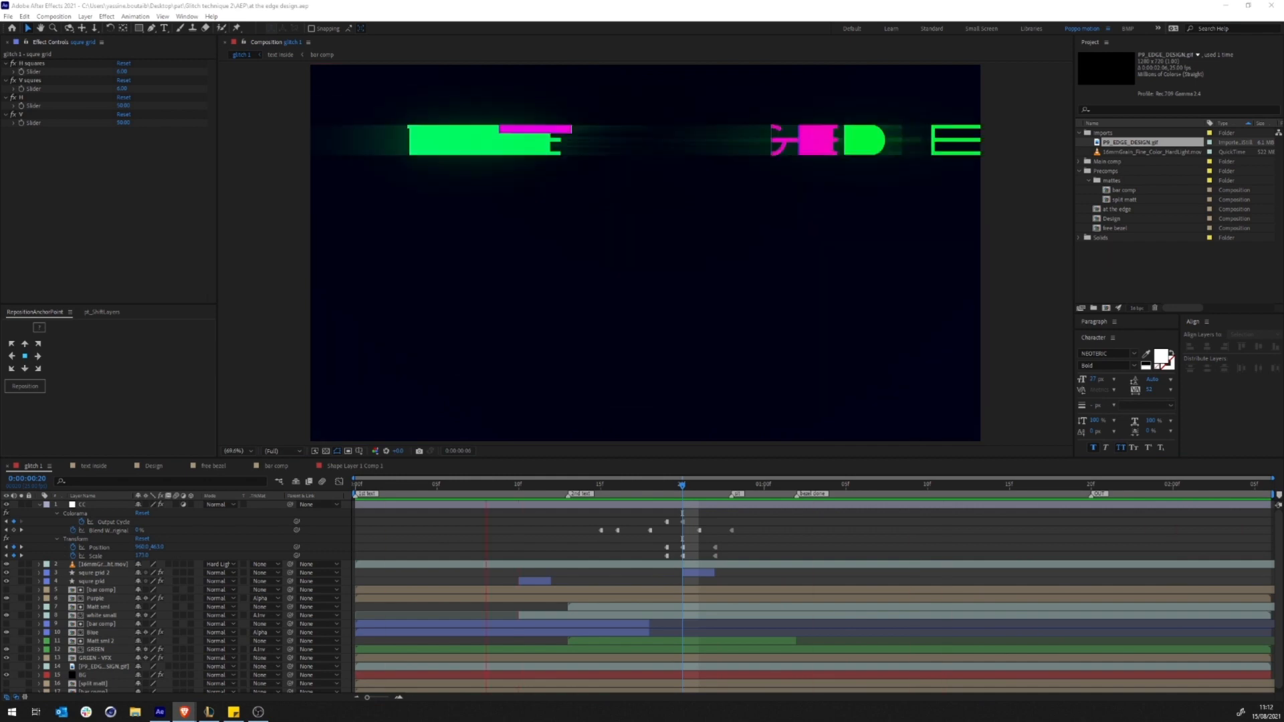
click(791, 492)
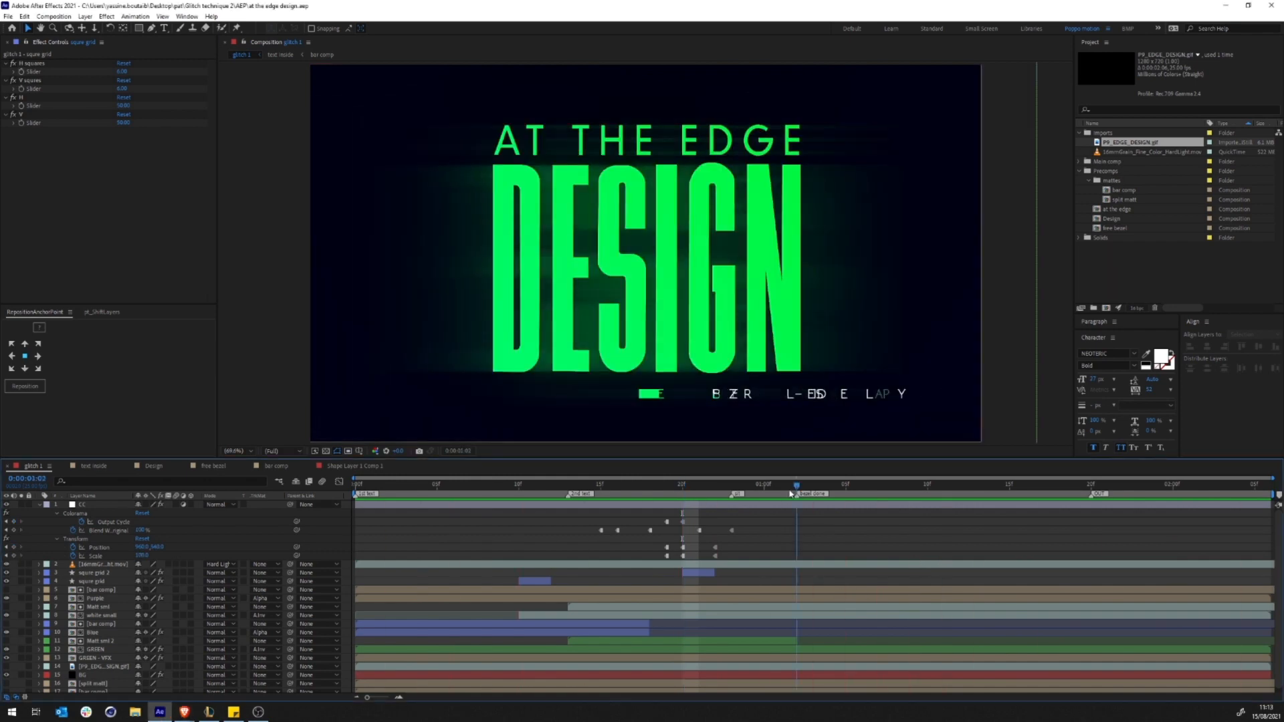
drag(791, 493, 893, 492)
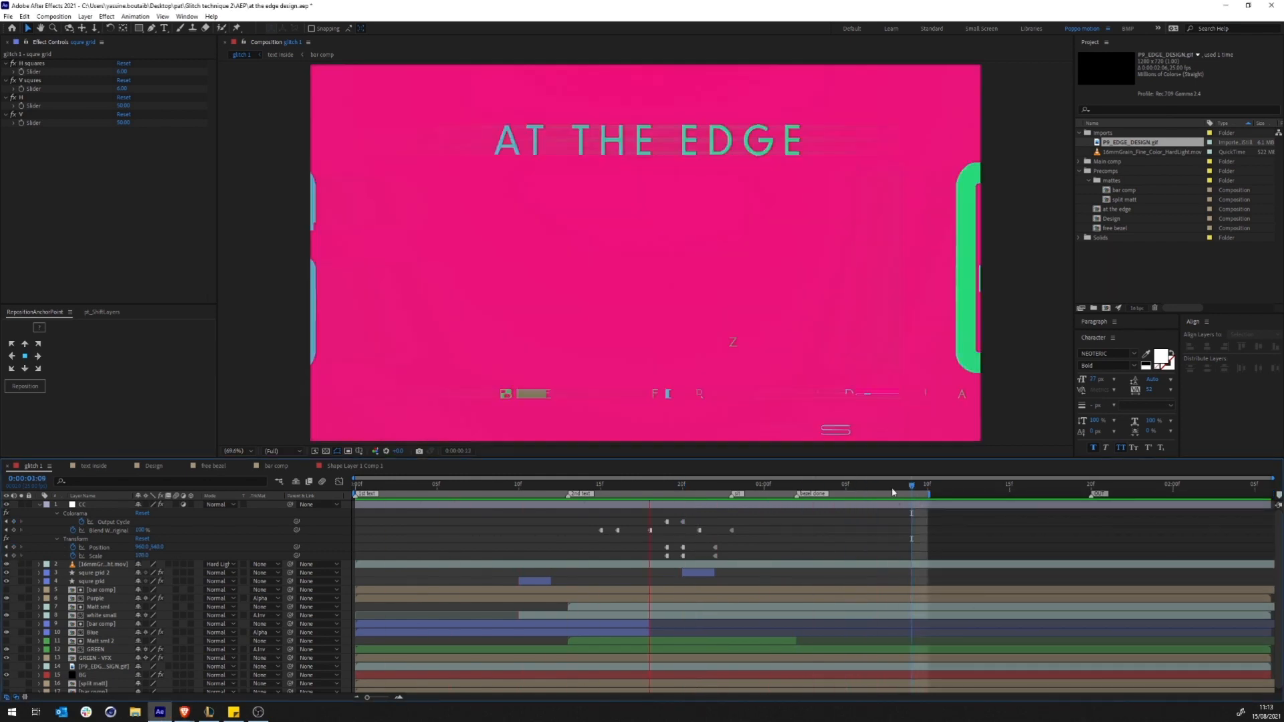
key(space)
drag(535, 488, 651, 491)
key(ctrl+s)
Step: Collapse the CC layer's animated properties and its Colorama settings, and save the project
key(u)
click(82, 504)
click(158, 668)
click(5, 89)
click(564, 666)
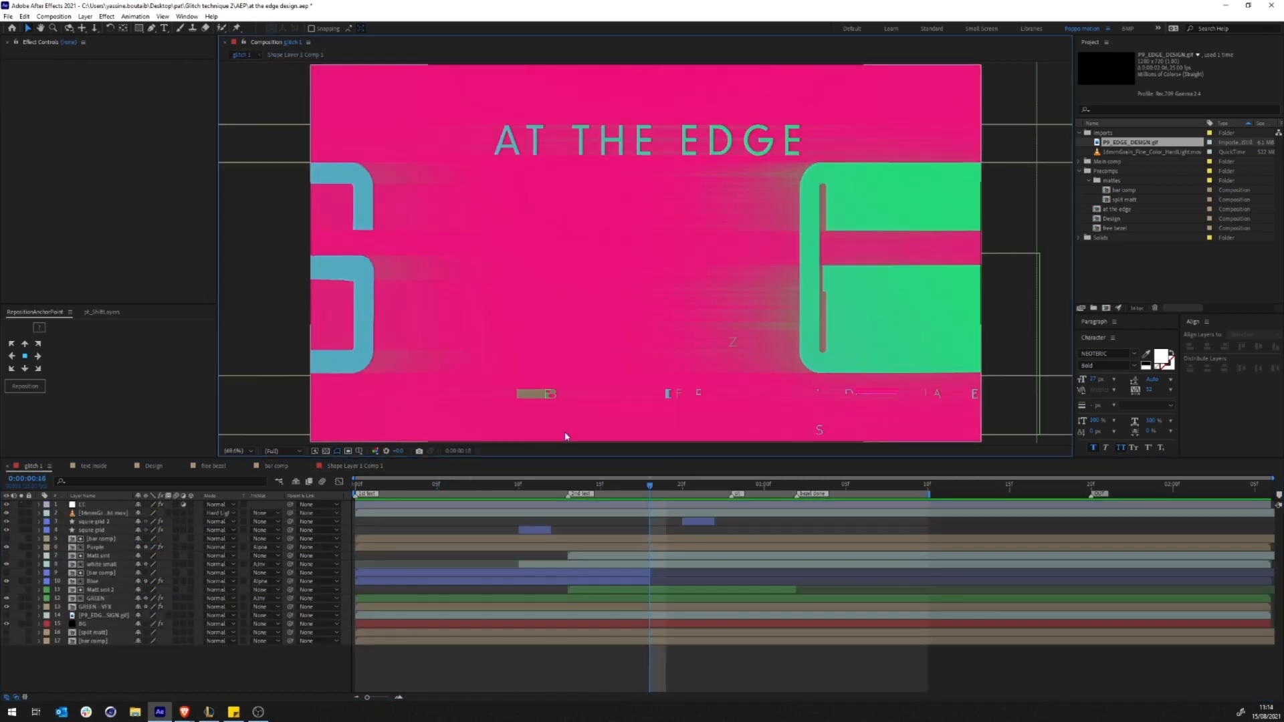
click(143, 653)
key(ctrl+s)
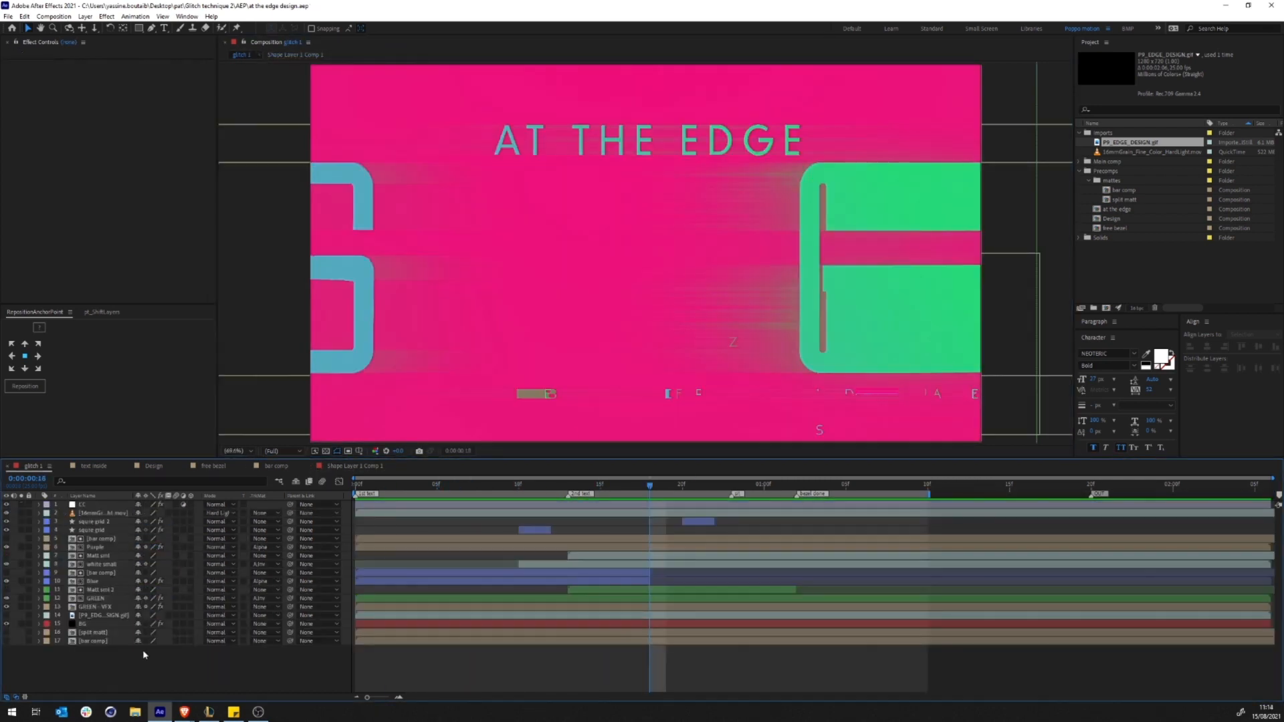
Step: Move the Matt sml 2 layer's source composition into the mattes folder, rename it matt sml and save the project
click(102, 589)
click(1124, 199)
click(1118, 228)
click(1127, 257)
right_click(103, 589)
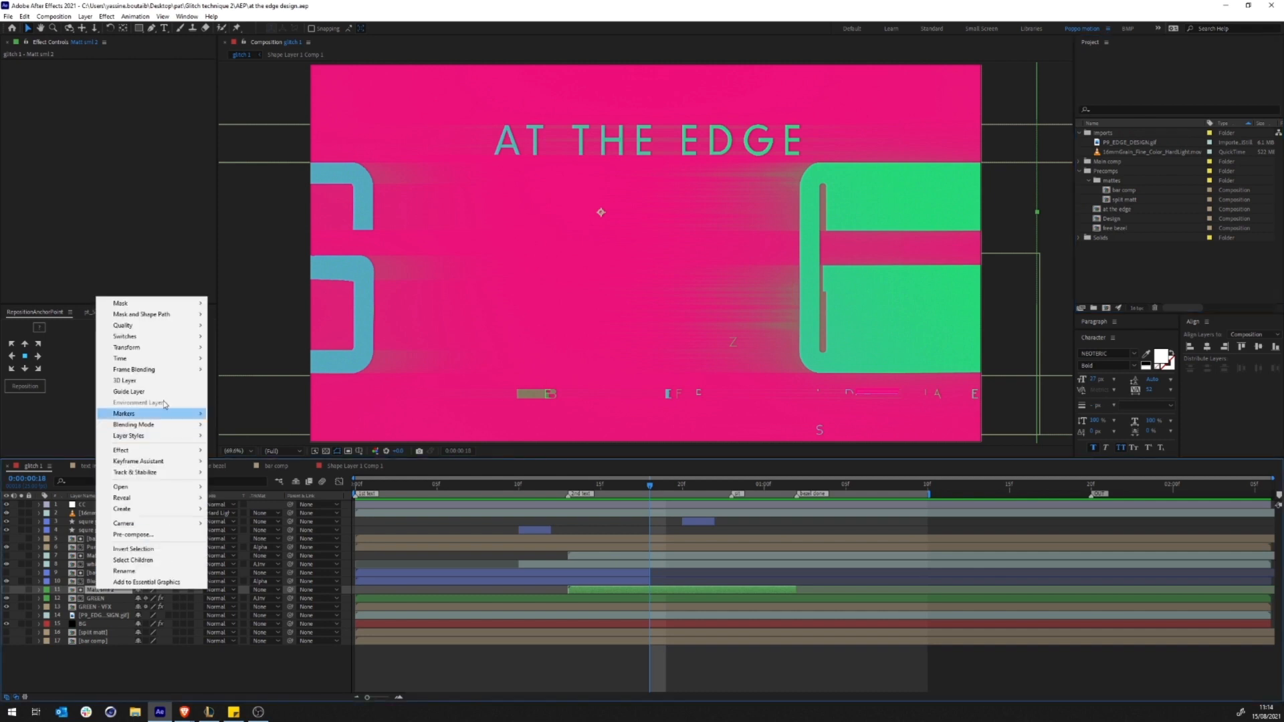
click(261, 498)
drag(1128, 181, 1115, 209)
key(Return)
text(matt sml)
key(Return)
key(ctrl+s)
click(75, 669)
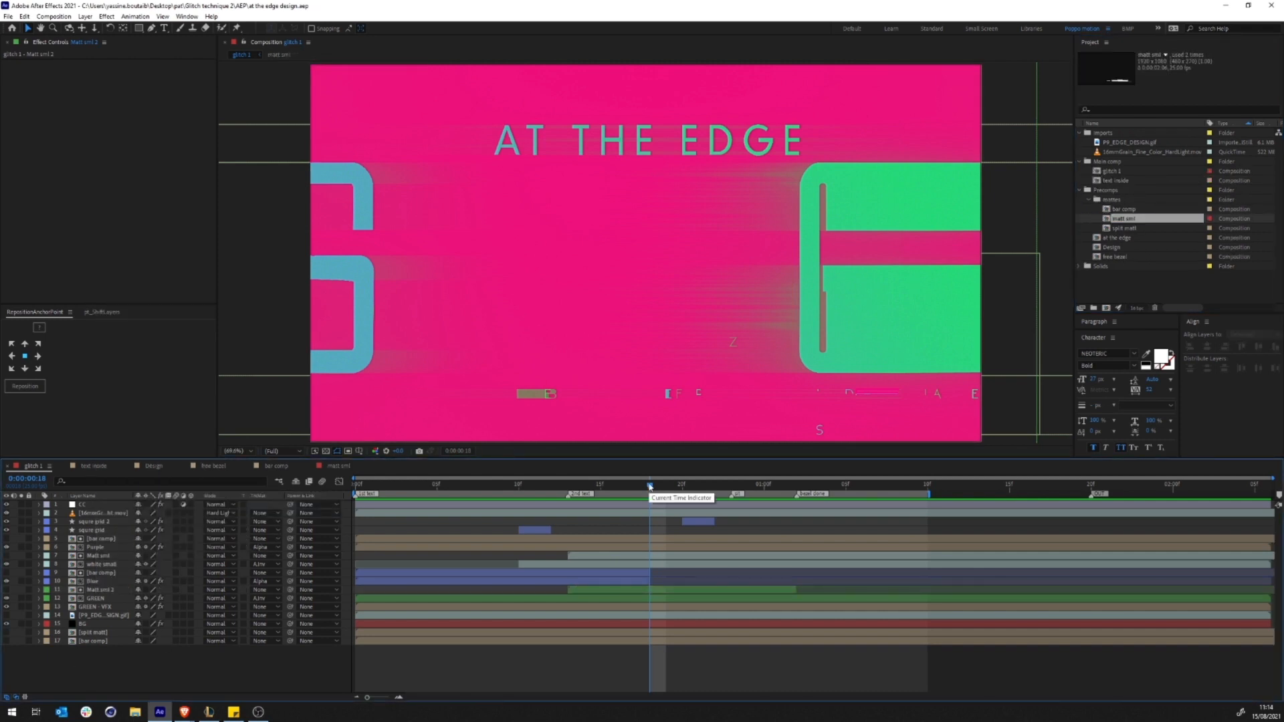
Step: Duplicate squre grid just above the BG layer, trim the copy to frames 11 and 12, and move its dots over the title's end
click(85, 531)
key(ctrl+d)
drag(85, 531, 86, 628)
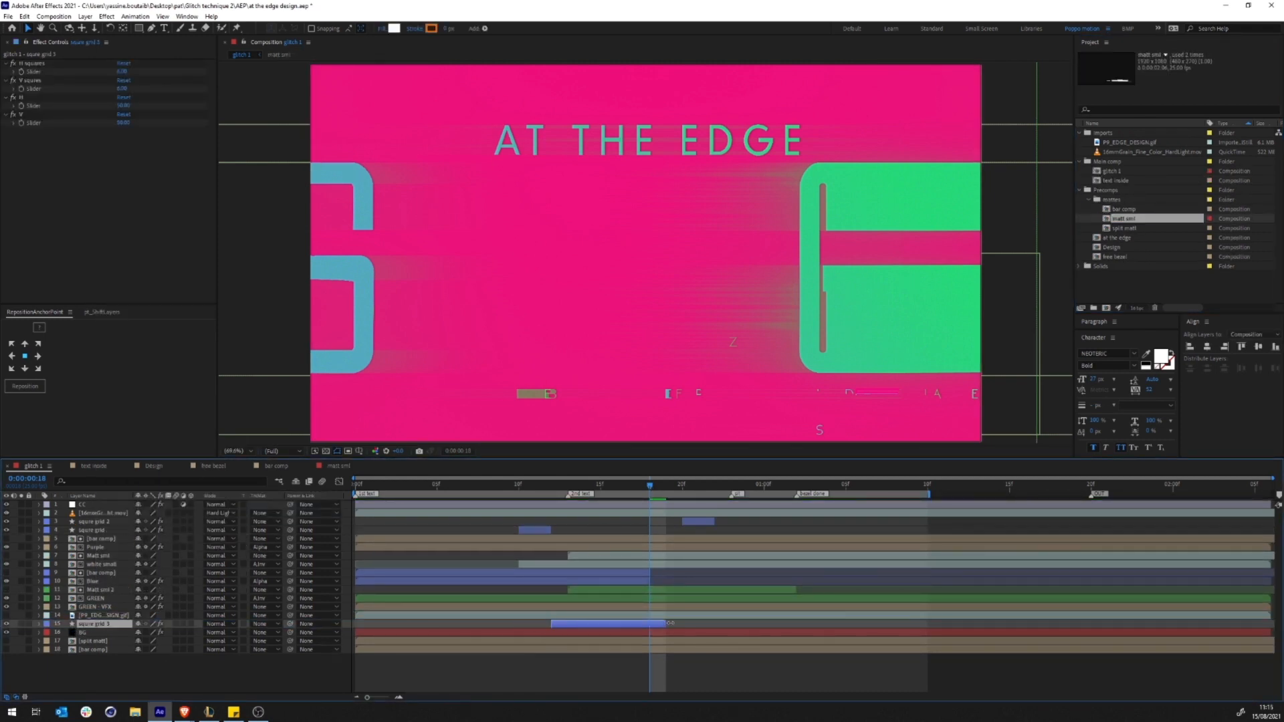
key(i)
drag(328, 329, 442, 74)
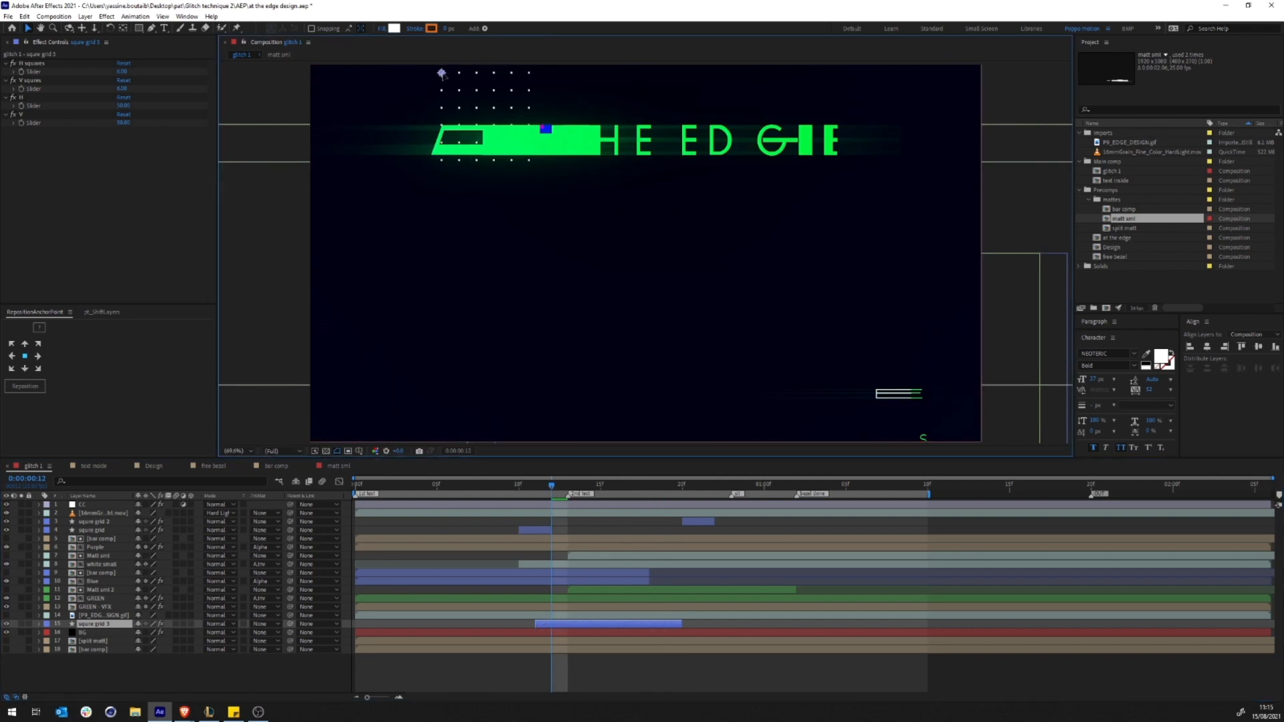
key(alt+bracketright)
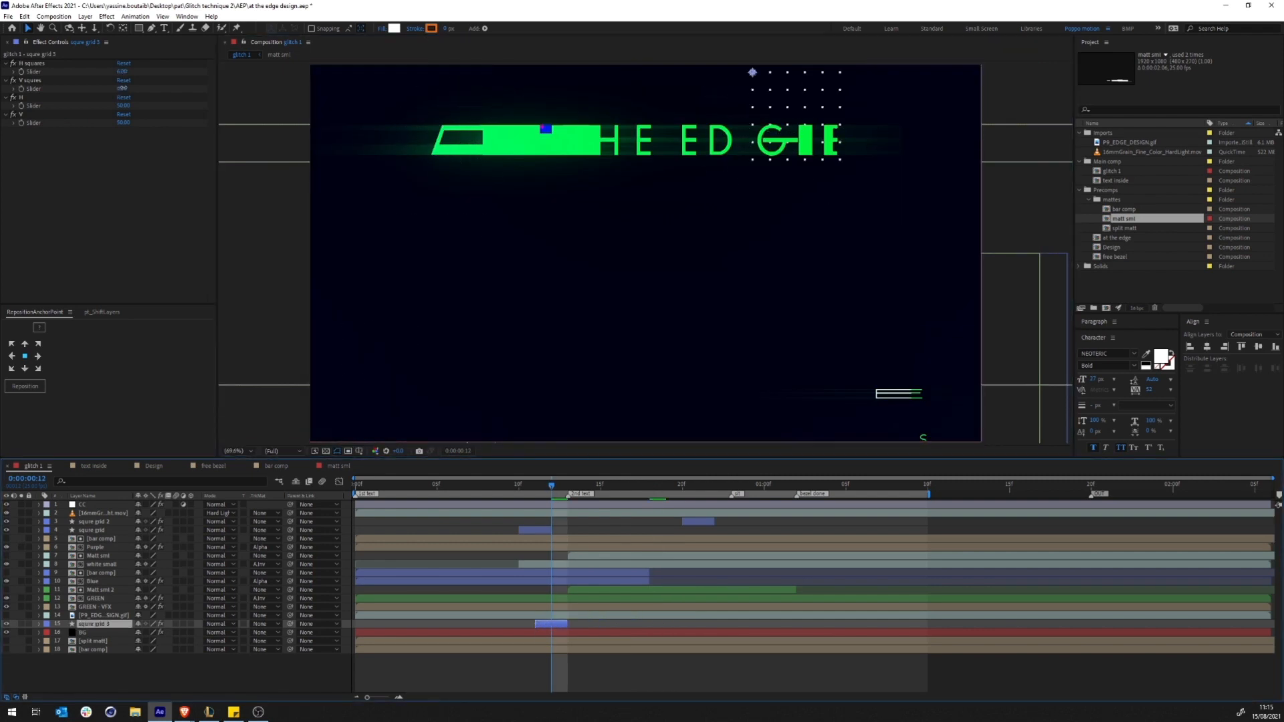
Step: Raise the V squares count of squre grid 3, widen its H and V spacing, and fill its squares yellow
drag(123, 88, 187, 105)
key(ctrl+s)
click(394, 29)
drag(435, 314, 466, 220)
drag(480, 271, 480, 324)
click(558, 219)
click(547, 671)
Step: Duplicate squre grid 3 to start at frame 13, move it to the composition's upper-left corner, and fill the width with dense dot rows
mouse_move(550, 483)
mouse_down()
mouse_move(356, 484)
mouse_move(567, 488)
mouse_up()
click(561, 626)
key(ctrl+d)
key(bracketleft)
drag(752, 73, 360, 97)
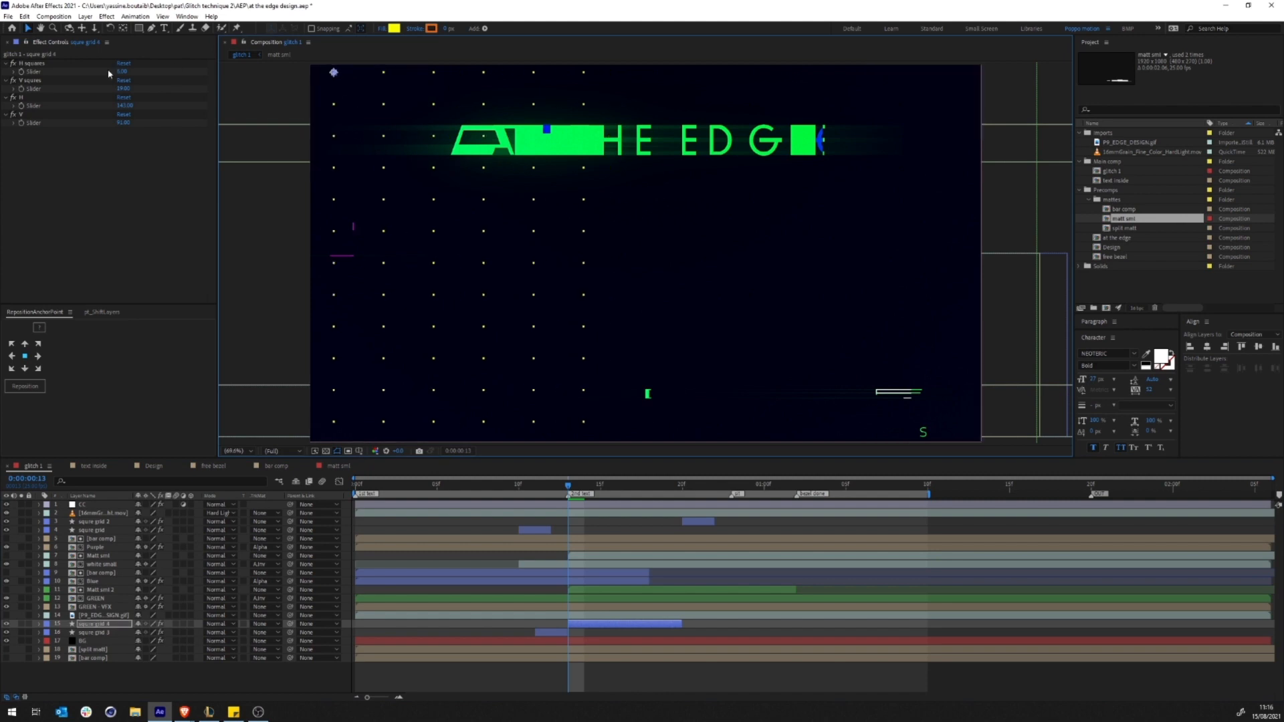
mouse_move(122, 71)
mouse_down()
mouse_move(44, 106)
mouse_move(134, 79)
mouse_up()
key(ctrl+z)
Step: Expand the contents of squre grid 4 and duplicate a Slider Control on it, naming the copy SQUARE SIZE
click(40, 624)
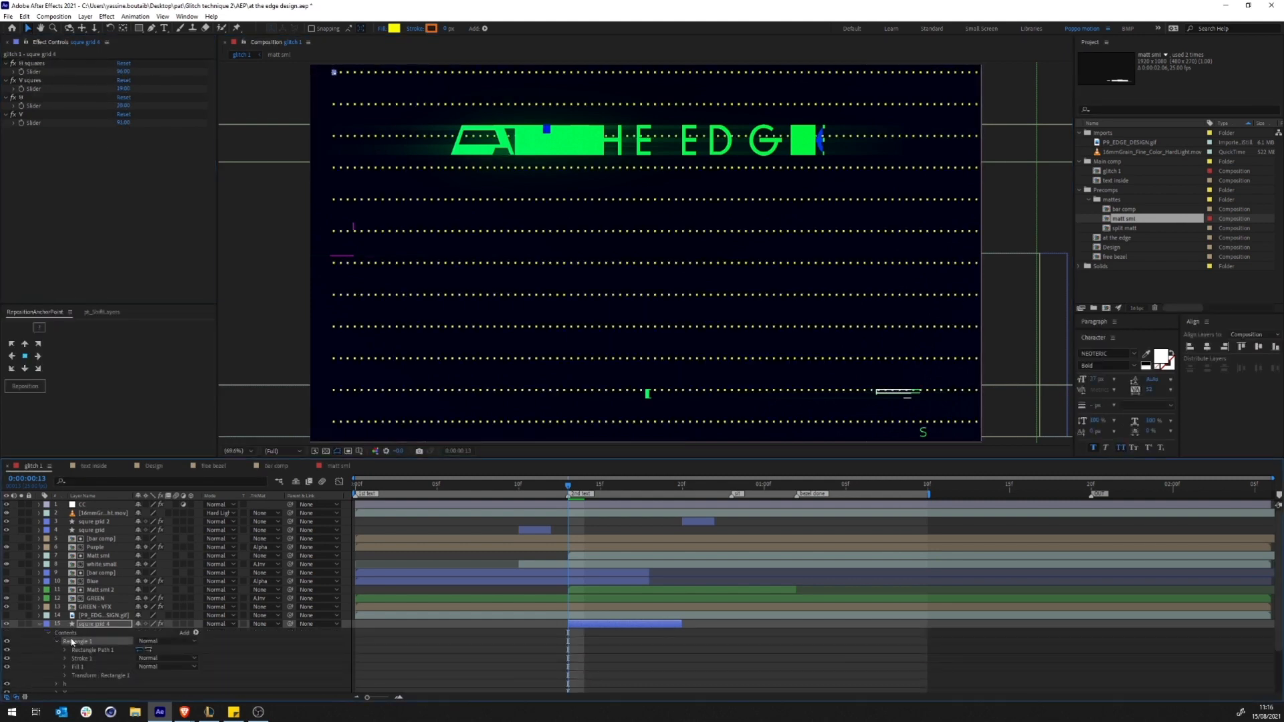
click(32, 64)
key(ctrl+d)
text(SQUARE SIZE)
click(48, 154)
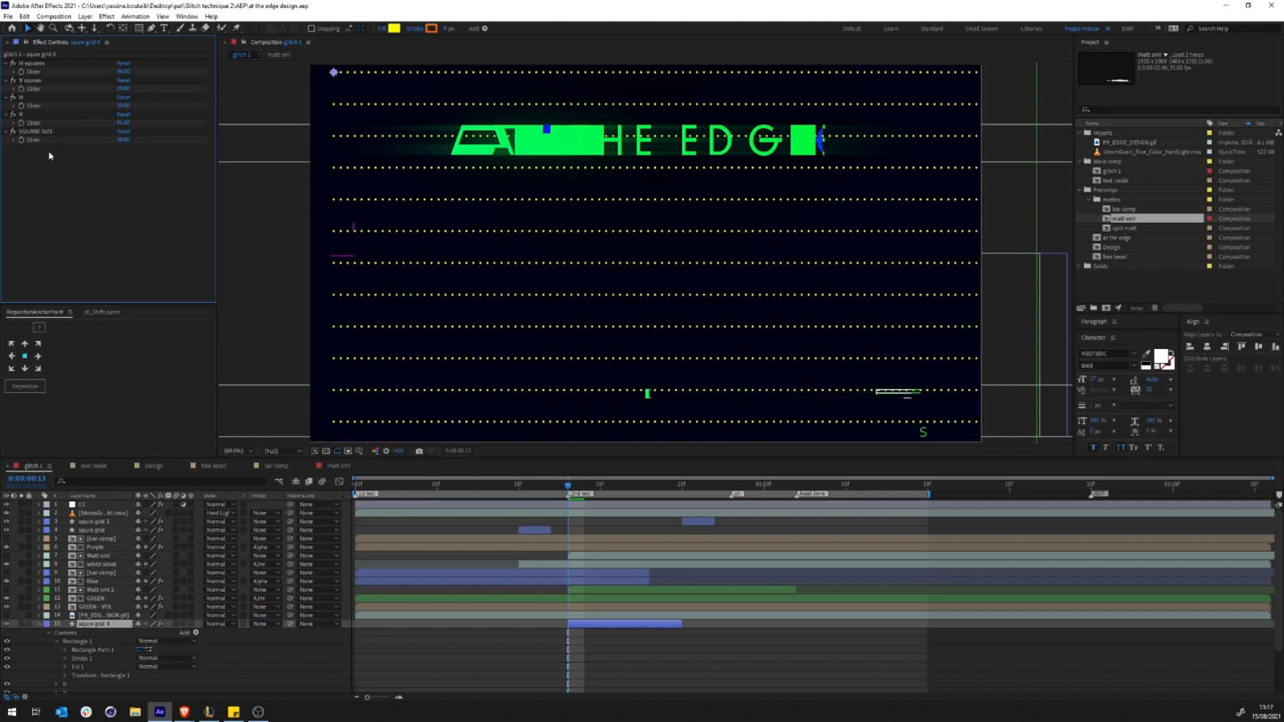
Step: Set the SQUARE SIZE slider to 2 and link both dimensions of the rectangle path's Size to it with an expression
click(37, 132)
click(65, 650)
click(123, 139)
text(2)
key(Return)
drag(299, 658, 50, 136)
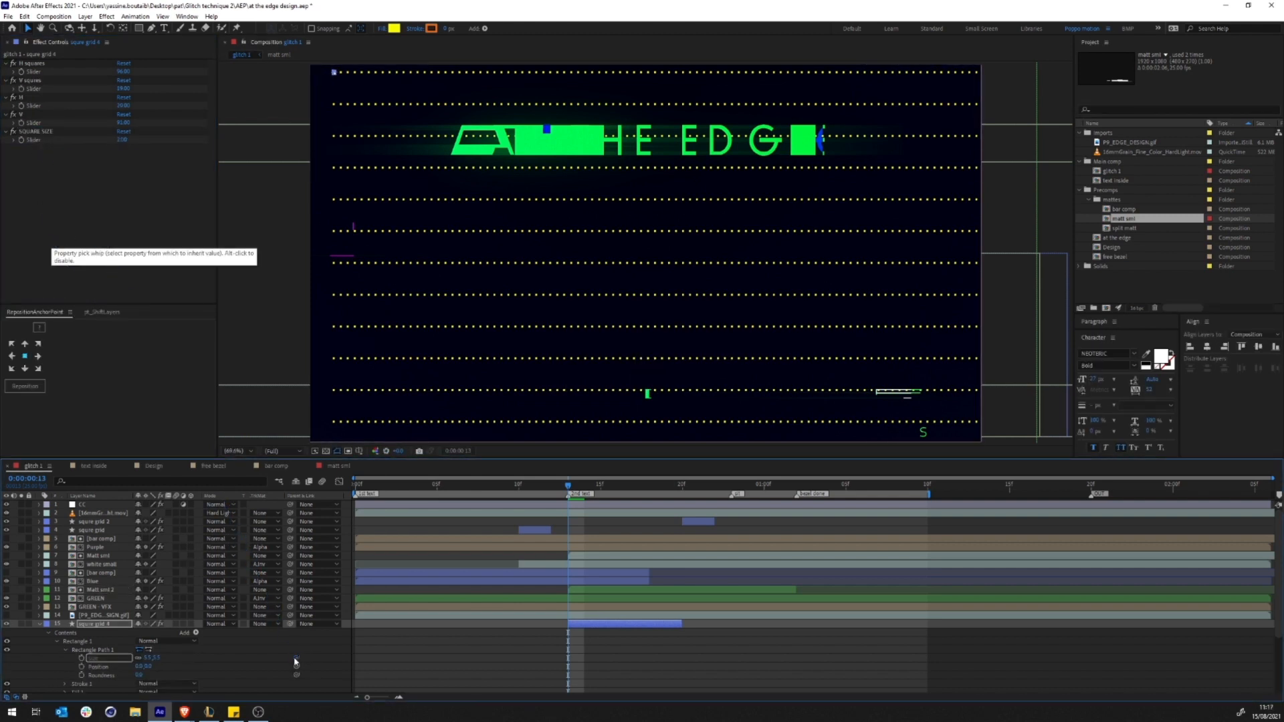
text([,)
key(Left)
drag(164, 667, 33, 140)
click(36, 131)
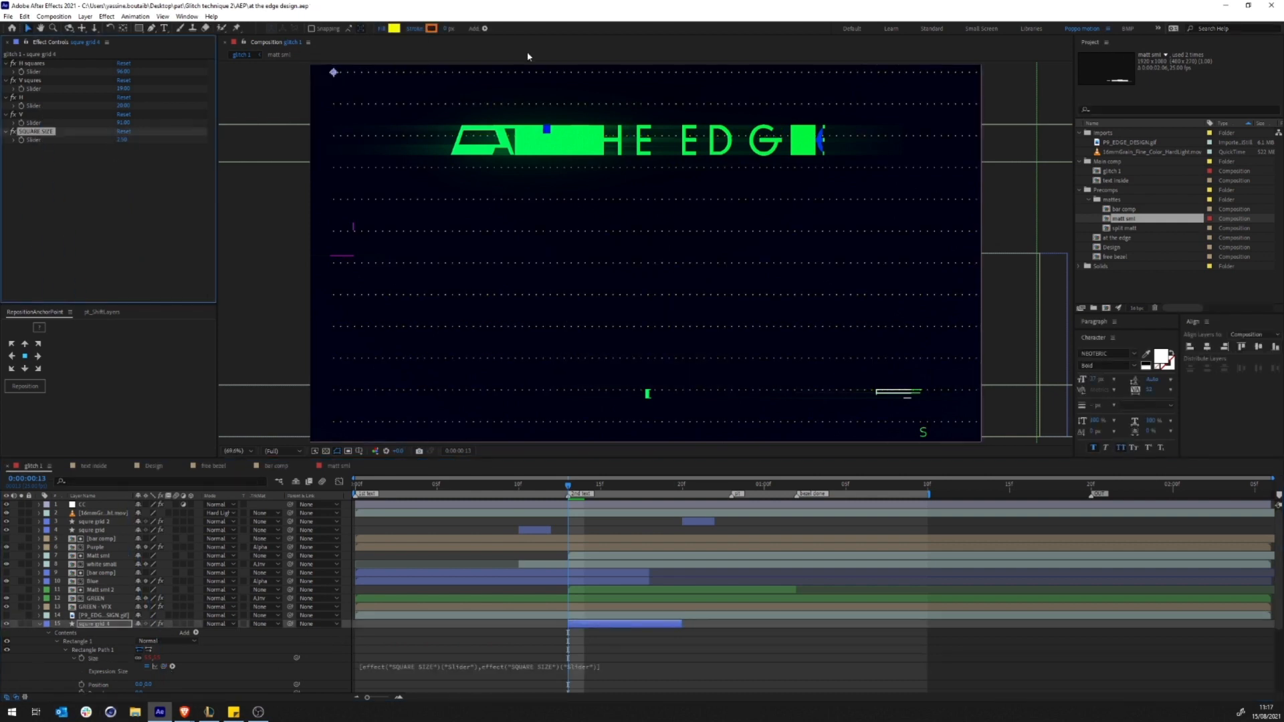
Step: Change the fill of squre grid 4 to a near-white colour and collapse the layer's properties
click(394, 28)
key(Return)
click(87, 624)
key(u)
Step: Add a Mosaic effect to squre grid 4, turn on Sharp Colors and raise its block counts
key(ctrl+space)
text(mos)
key(Return)
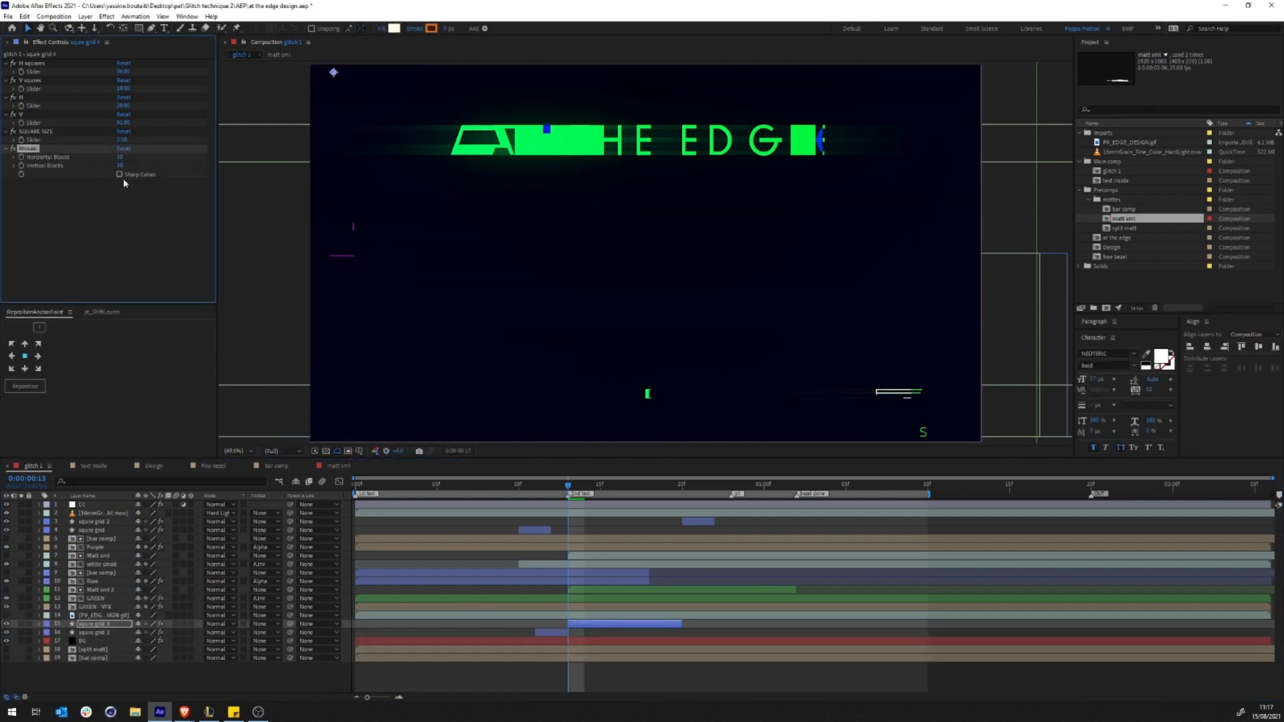
click(120, 175)
mouse_move(120, 165)
mouse_down()
mouse_move(146, 163)
mouse_move(132, 157)
mouse_up()
click(123, 218)
Step: Solo the squre grid 4 layer and turn off its Mosaic effect
click(21, 624)
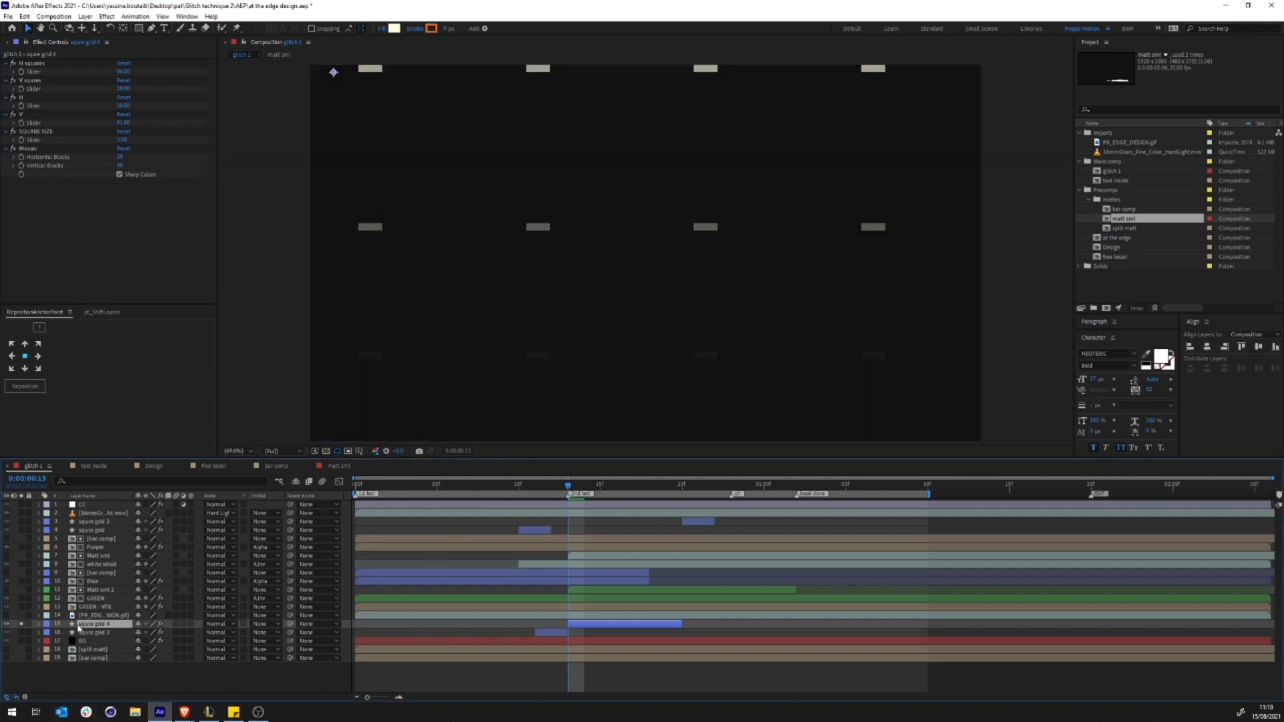
key(alt+Tab)
click(13, 149)
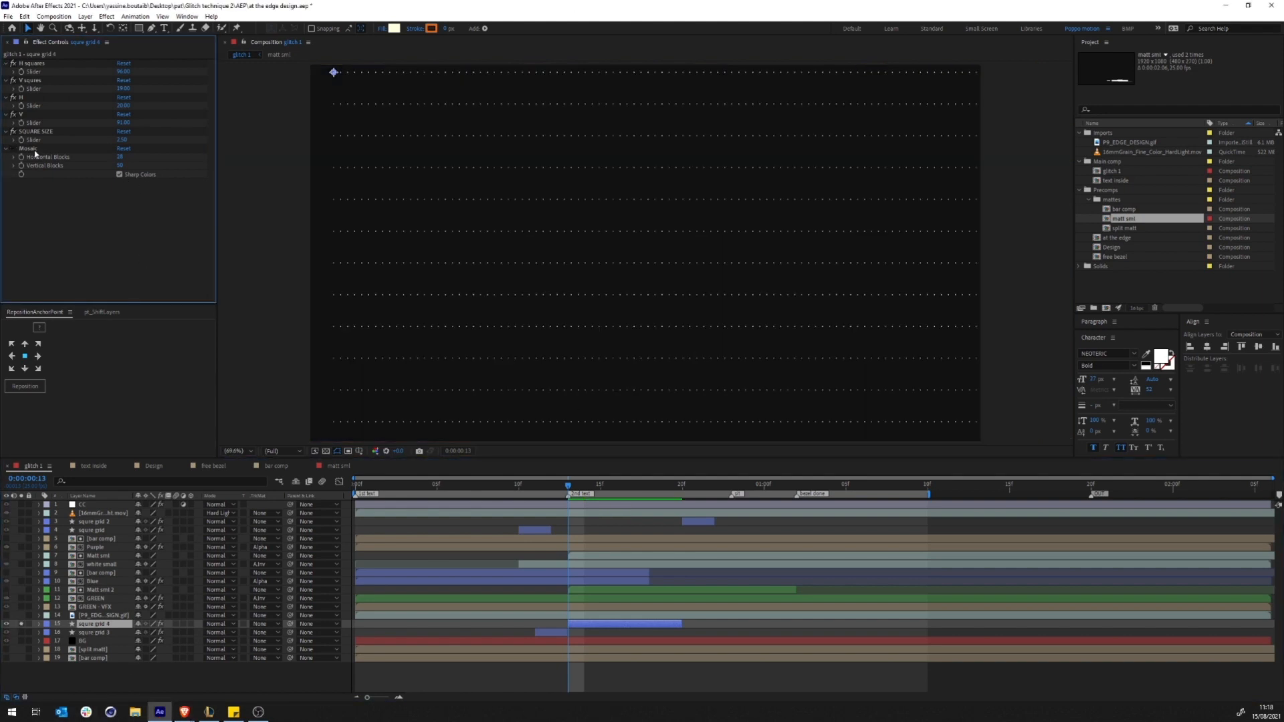
click(28, 148)
Step: Draw nine rectangular masks of varied sizes scattered across the squre grid 4 layer
click(139, 28)
click(281, 28)
drag(429, 182, 608, 273)
drag(803, 116, 882, 148)
drag(792, 129, 834, 135)
drag(444, 93, 513, 105)
drag(556, 407, 668, 419)
drag(347, 350, 539, 373)
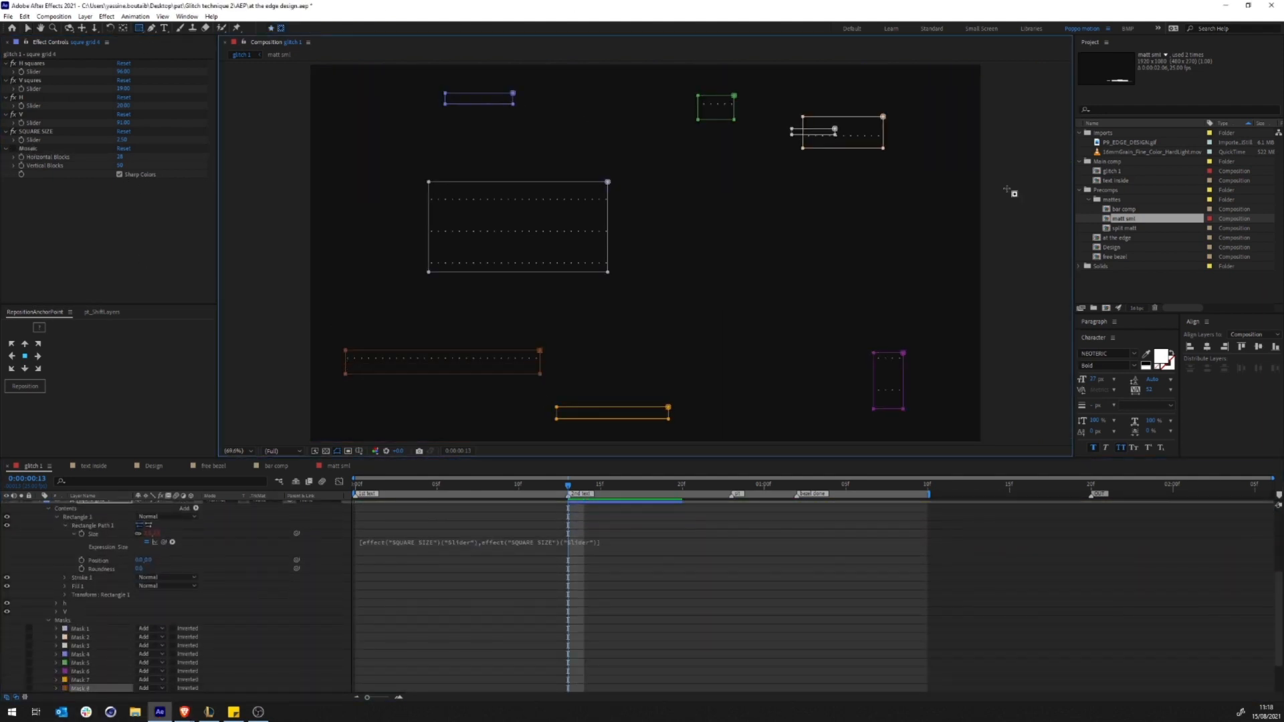
drag(820, 237, 859, 270)
Step: Set all nine squre grid 4 masks to Subtract, collapse and unsolo the layer, and save the project
click(80, 569)
shift+click(81, 638)
click(151, 569)
click(152, 583)
click(431, 509)
scroll(281, 575, up, 10)
click(40, 623)
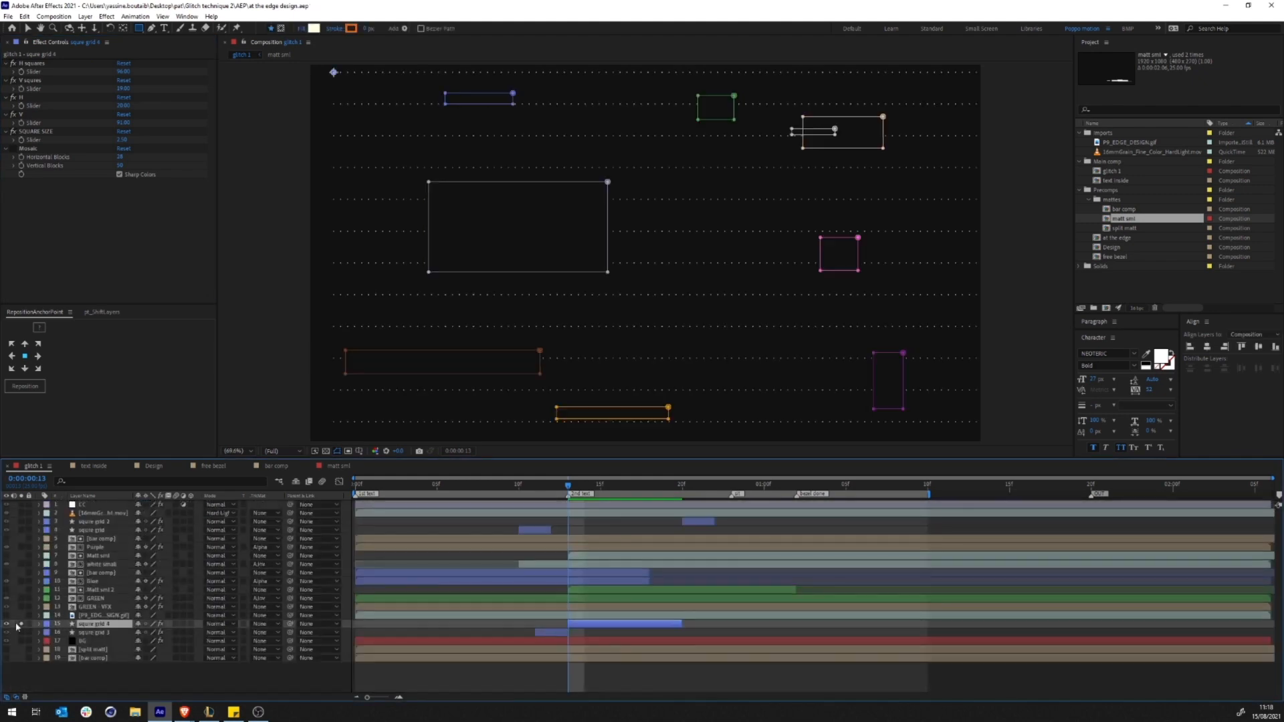
click(21, 623)
key(ctrl+s)
Step: Set the opacity of squre grid 4 to 25%
click(190, 685)
click(94, 633)
click(94, 624)
key(t)
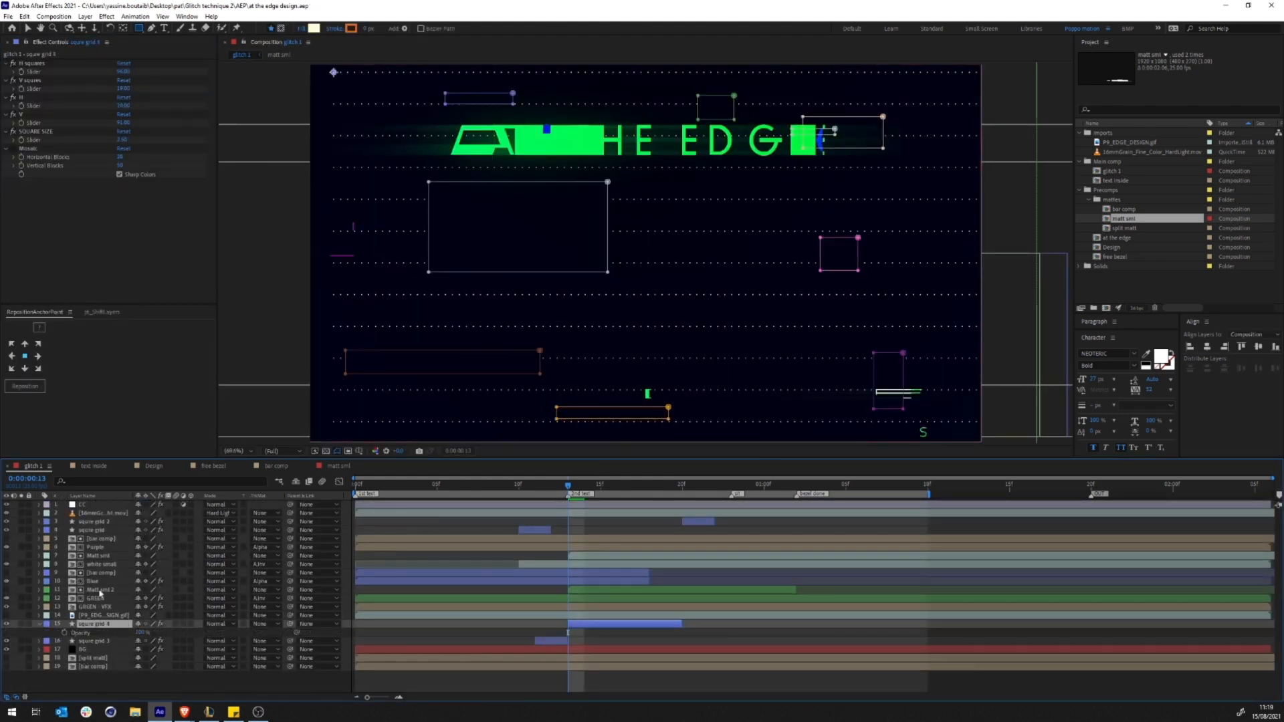
click(140, 633)
text(25)
key(Return)
click(923, 633)
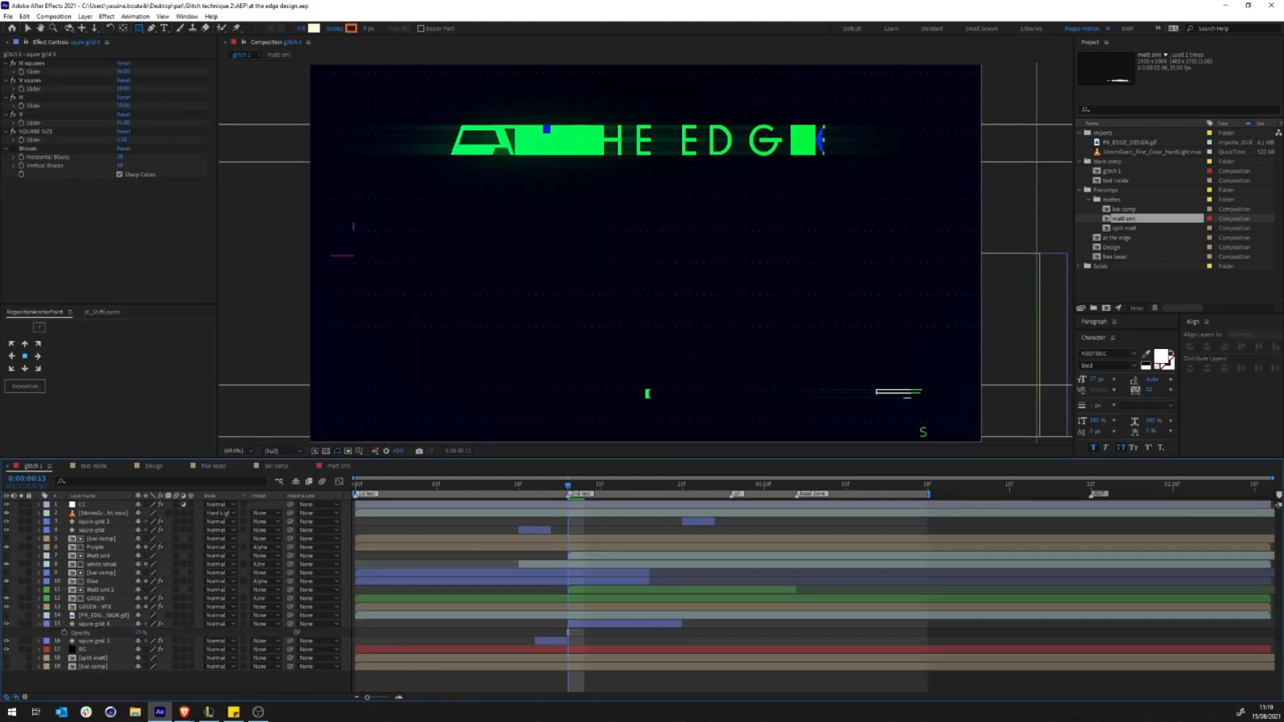
Step: Keyframe the mask paths of all nine squre grid 4 masks at the layer's first frame
click(672, 625)
key(m)
click(80, 633)
scroll(87, 639, down, 5)
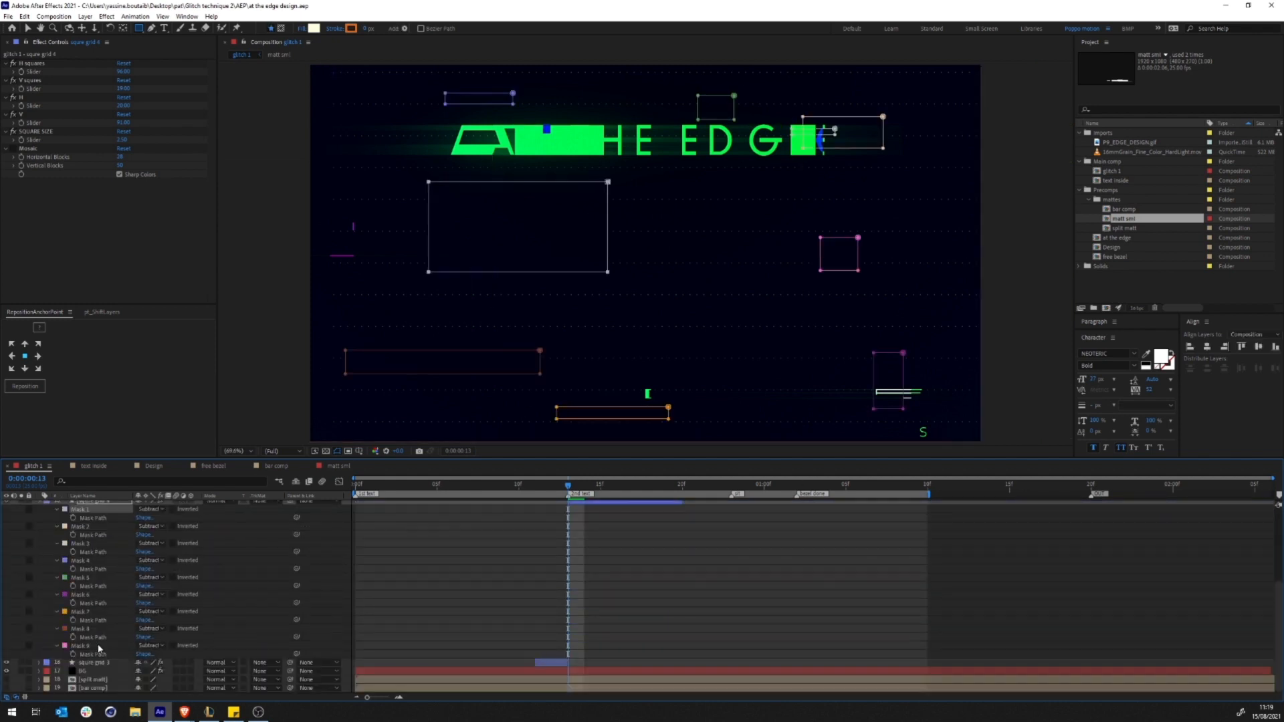
shift+click(90, 646)
click(73, 654)
Step: Solo squre grid 4 and, at frame 19, reposition the purple, pink and brown masks, making the brown one narrower
drag(567, 486, 671, 487)
key(Page_Up)
scroll(28, 644, up, 4)
click(21, 604)
key(v)
click(791, 620)
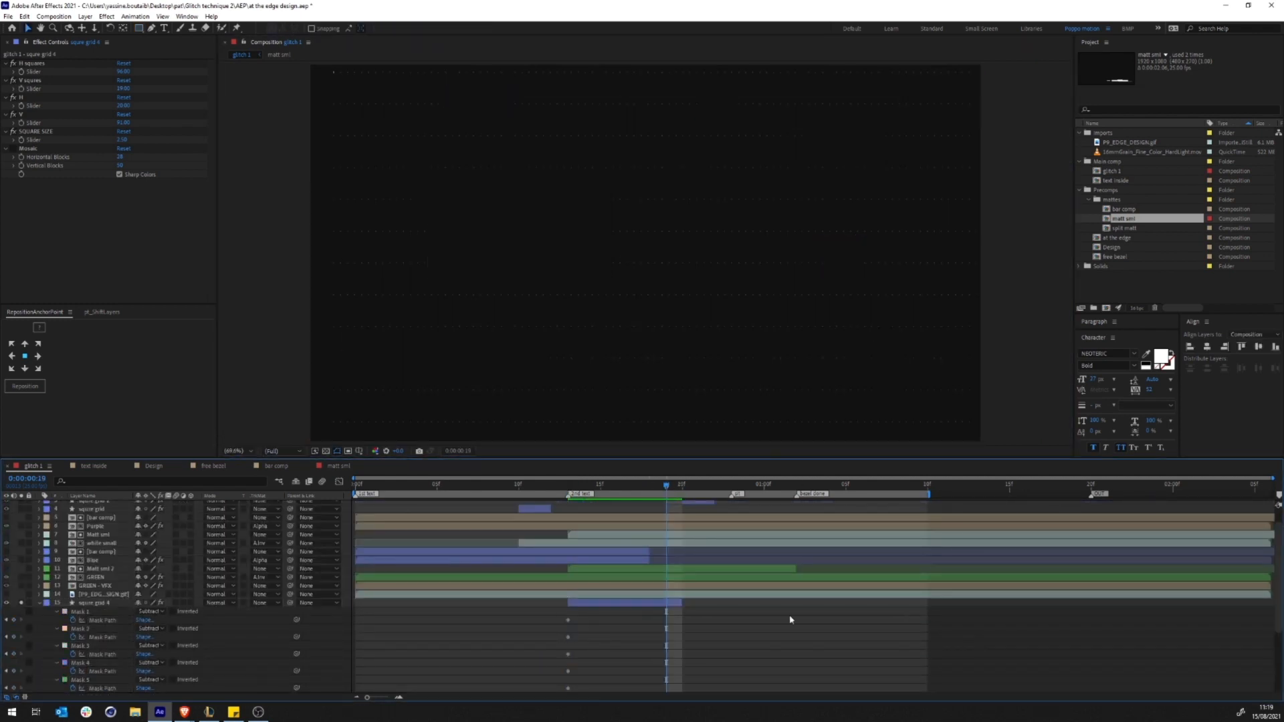
click(673, 603)
double_click(874, 374)
drag(874, 375, 851, 338)
drag(770, 361, 819, 231)
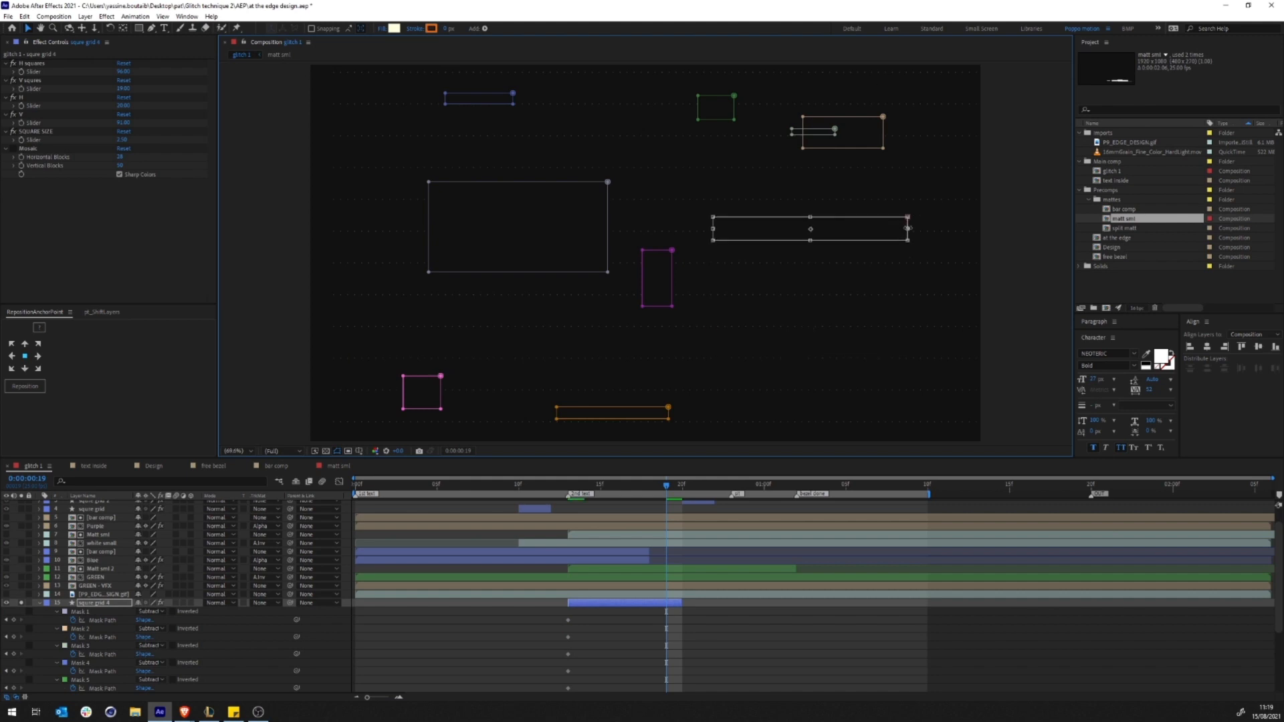
drag(908, 228, 754, 229)
Step: Move the peach, green, orange and small white masks to new spots, stretching the green and white ones taller
double_click(862, 118)
drag(862, 118, 339, 167)
double_click(734, 109)
drag(722, 109, 861, 272)
double_click(623, 407)
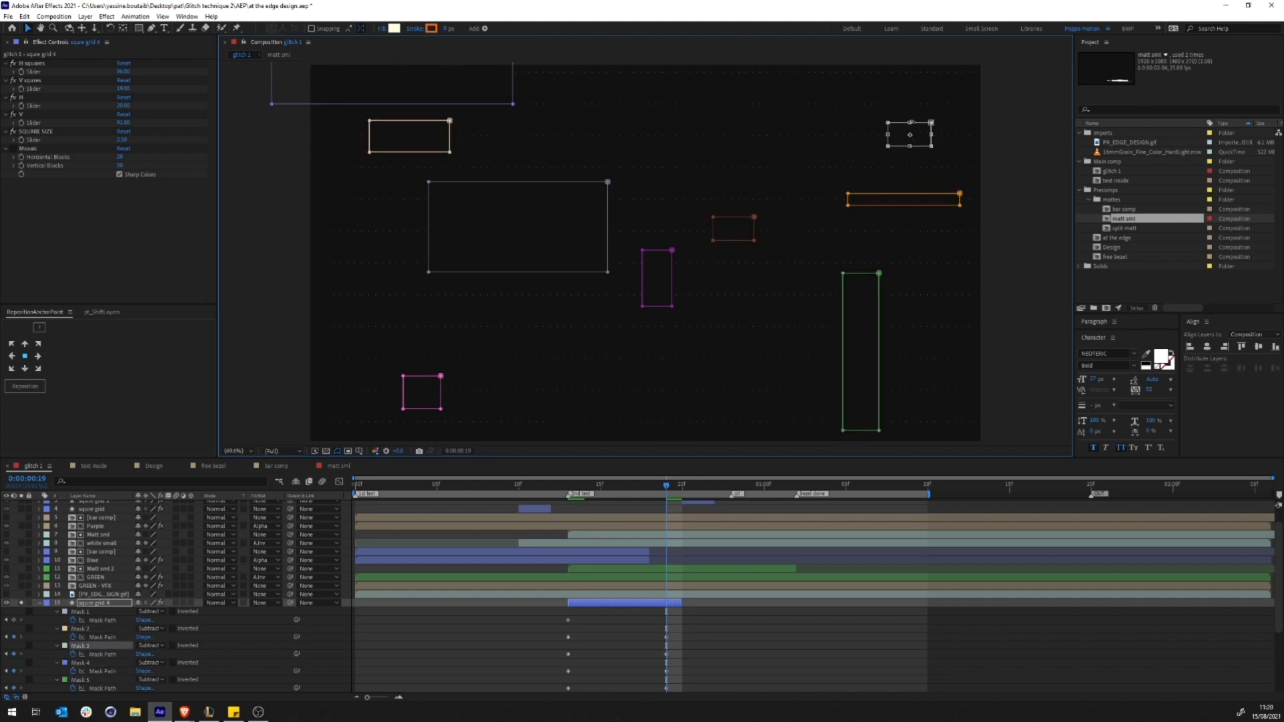
drag(910, 122, 910, 90)
Step: Flatten the large mask and move it to the upper centre, and heighten the purple mask and shift it left
double_click(579, 273)
drag(518, 272, 517, 248)
drag(564, 214, 761, 133)
double_click(671, 253)
drag(657, 277, 522, 267)
click(698, 618)
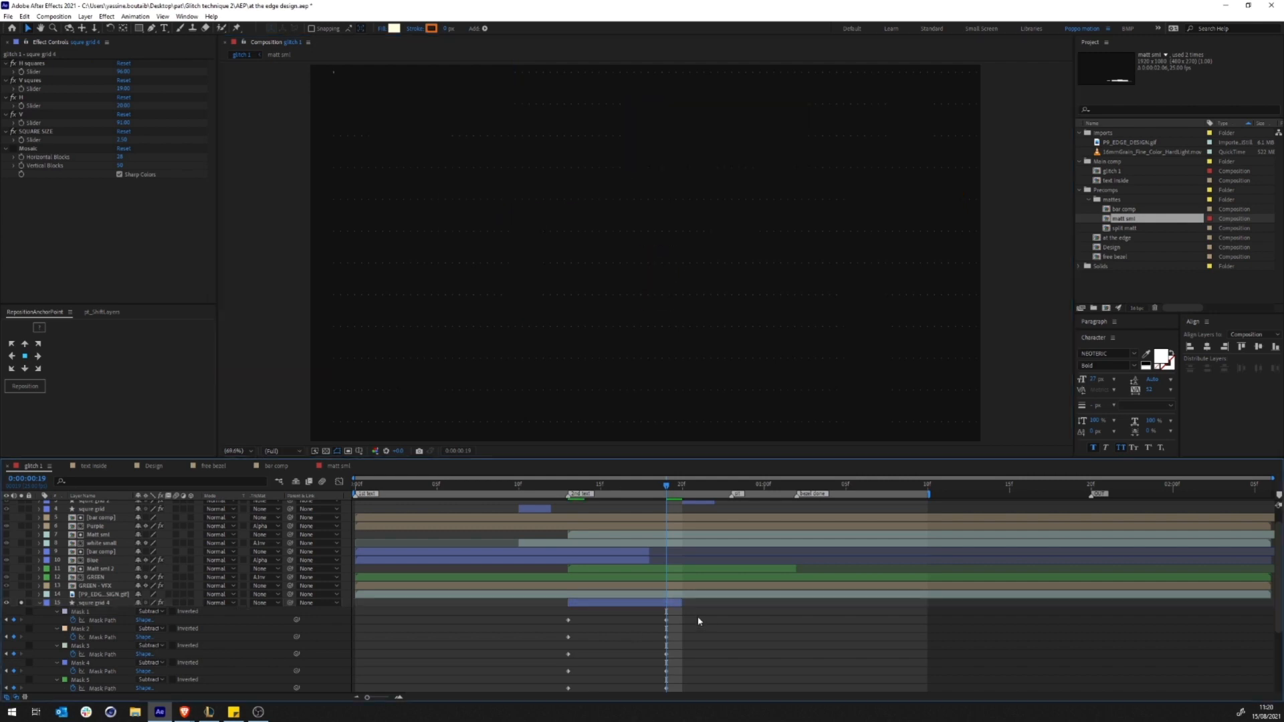
Step: Convert all mask path keyframes of squre grid 4 to hold keyframes
scroll(698, 618, down, 5)
drag(695, 660, 557, 512)
right_click(569, 518)
click(616, 605)
Step: Stagger the second mask path keyframes of squre grid 4 at different, earlier frames
drag(666, 637, 618, 637)
drag(666, 621, 633, 603)
drag(666, 587, 601, 587)
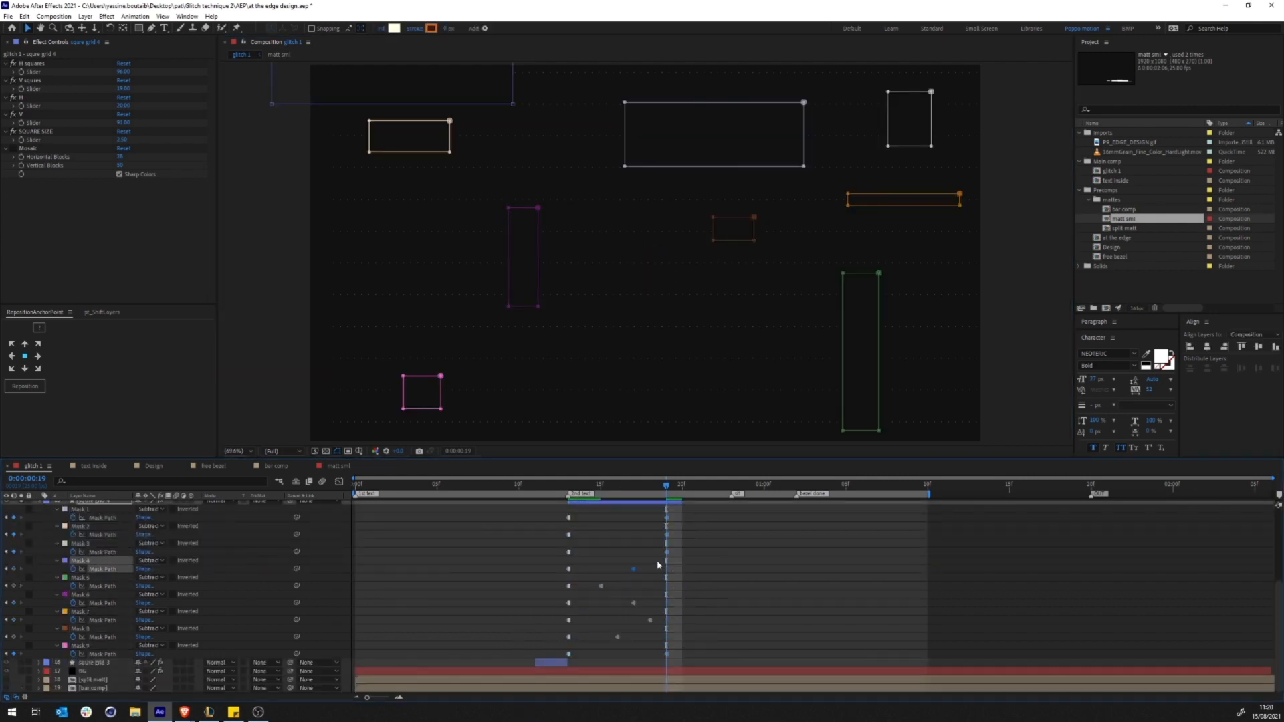
click(745, 550)
drag(666, 535, 621, 654)
drag(650, 621, 634, 620)
click(707, 576)
Step: Collapse and unsolo squre grid 4, save the project, and preview the animation
drag(666, 486, 552, 487)
scroll(509, 622, up, 5)
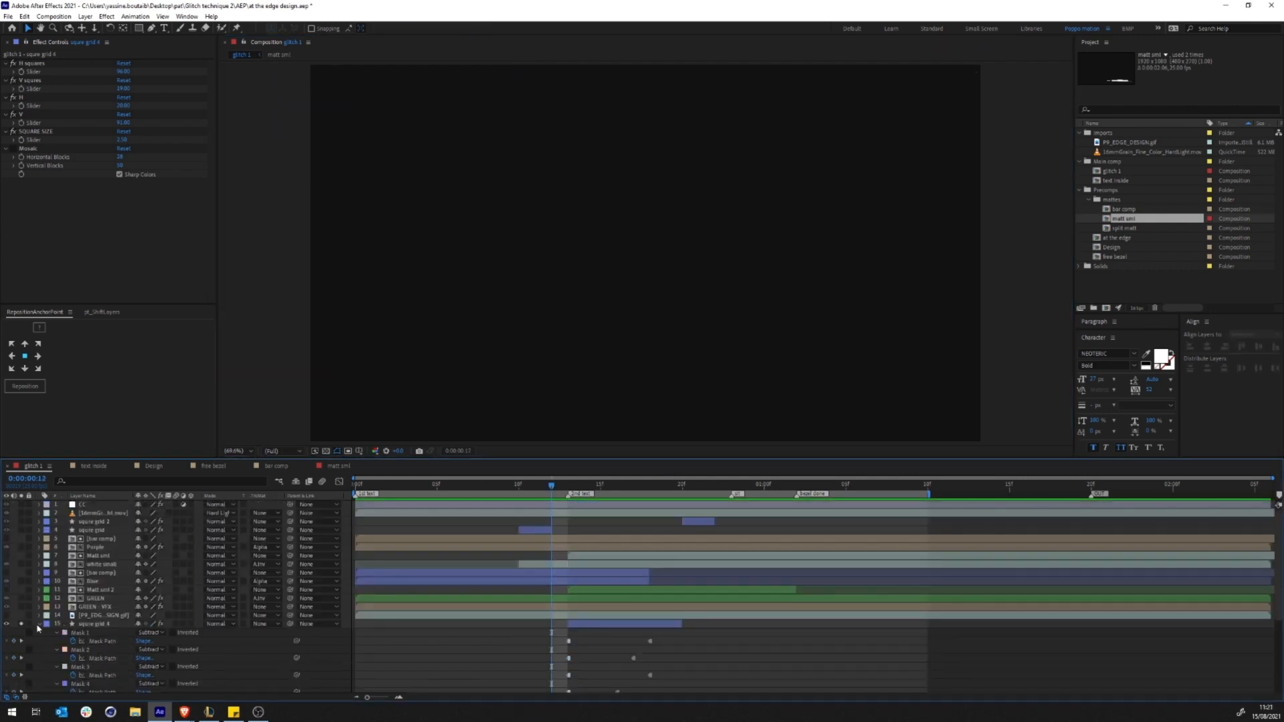
click(38, 629)
key(space)
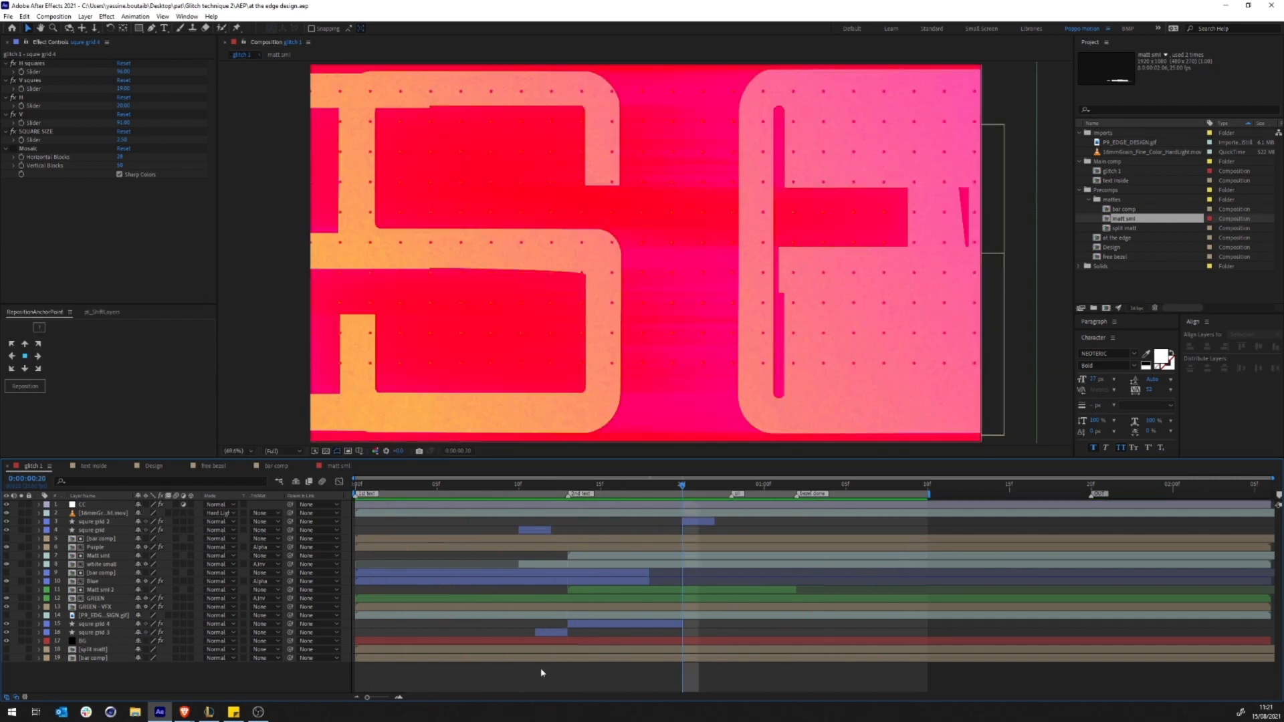
click(730, 486)
drag(711, 491, 484, 490)
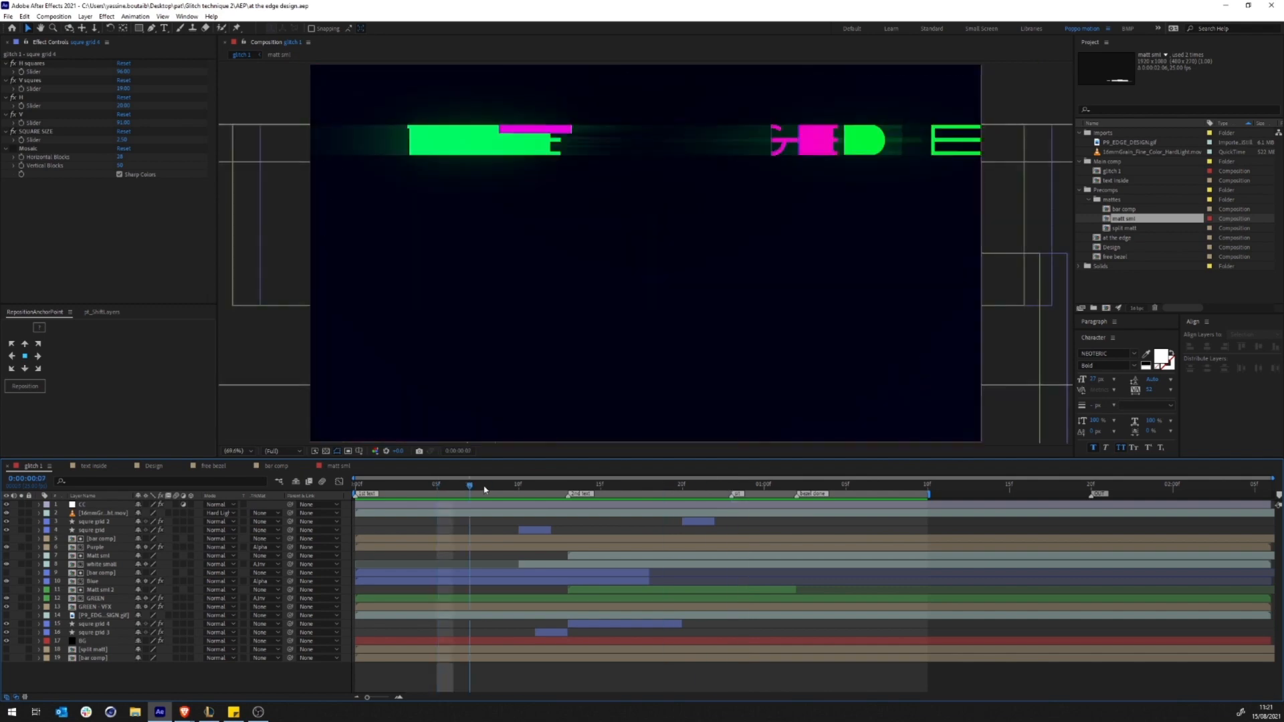
key(space)
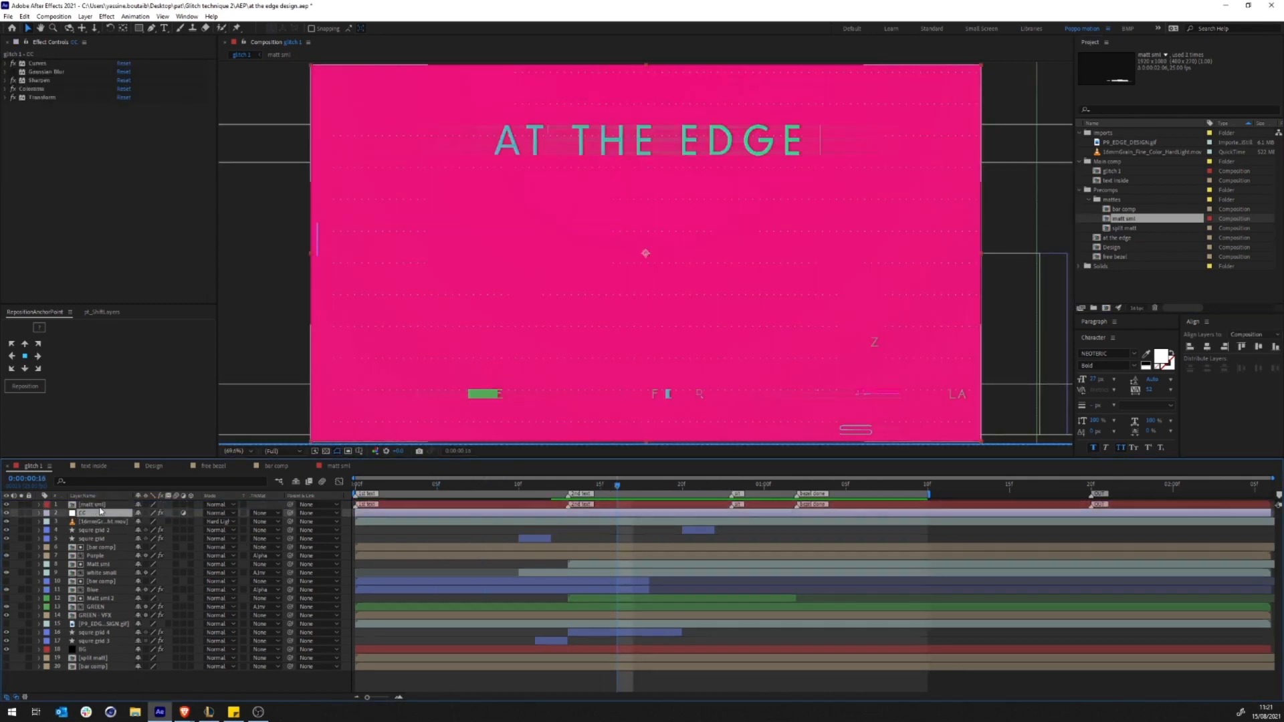
Step: Use matt sml above the CC layer as its inverted track matte and offset the matte layer in time
click(266, 513)
click(280, 566)
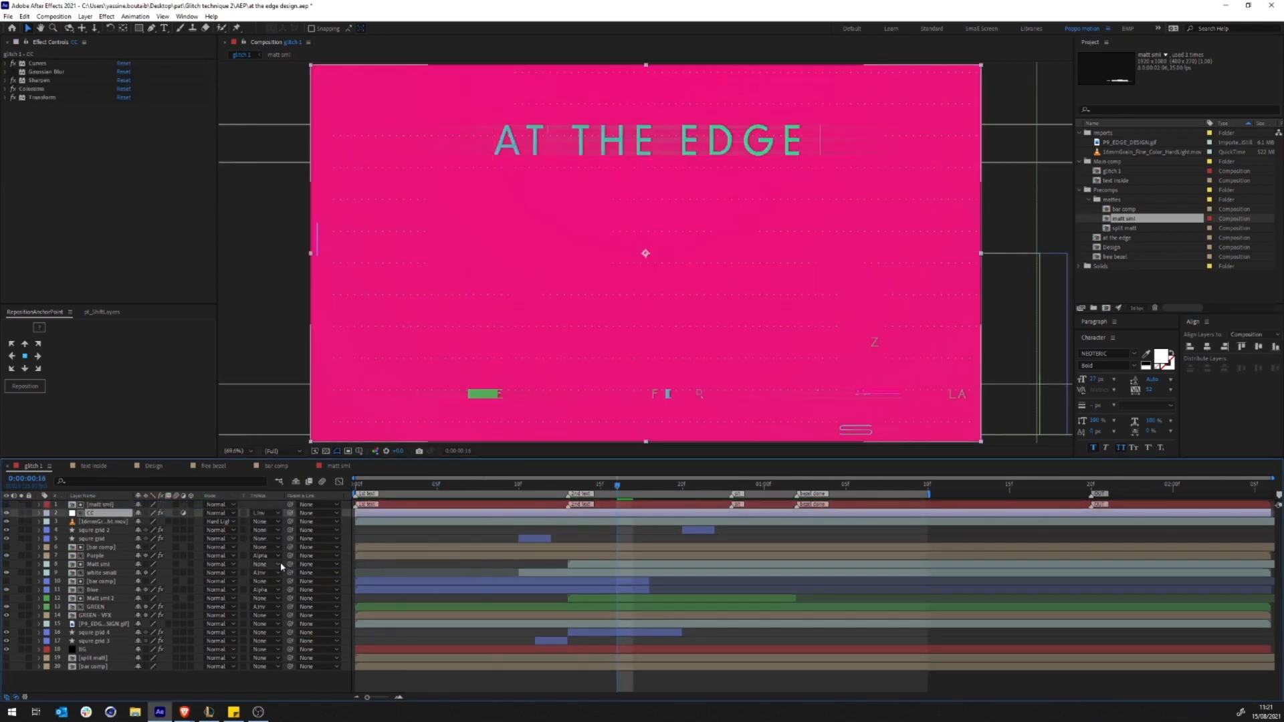
drag(463, 505, 423, 509)
Step: Open the matt sml composition, duplicate its top shape layer, and move the copy to the upper left of the frame
double_click(636, 506)
click(97, 505)
shift+click(82, 580)
key(u)
scroll(683, 314, down, 1)
click(682, 314)
click(640, 506)
key(ctrl+d)
key(u)
key(k)
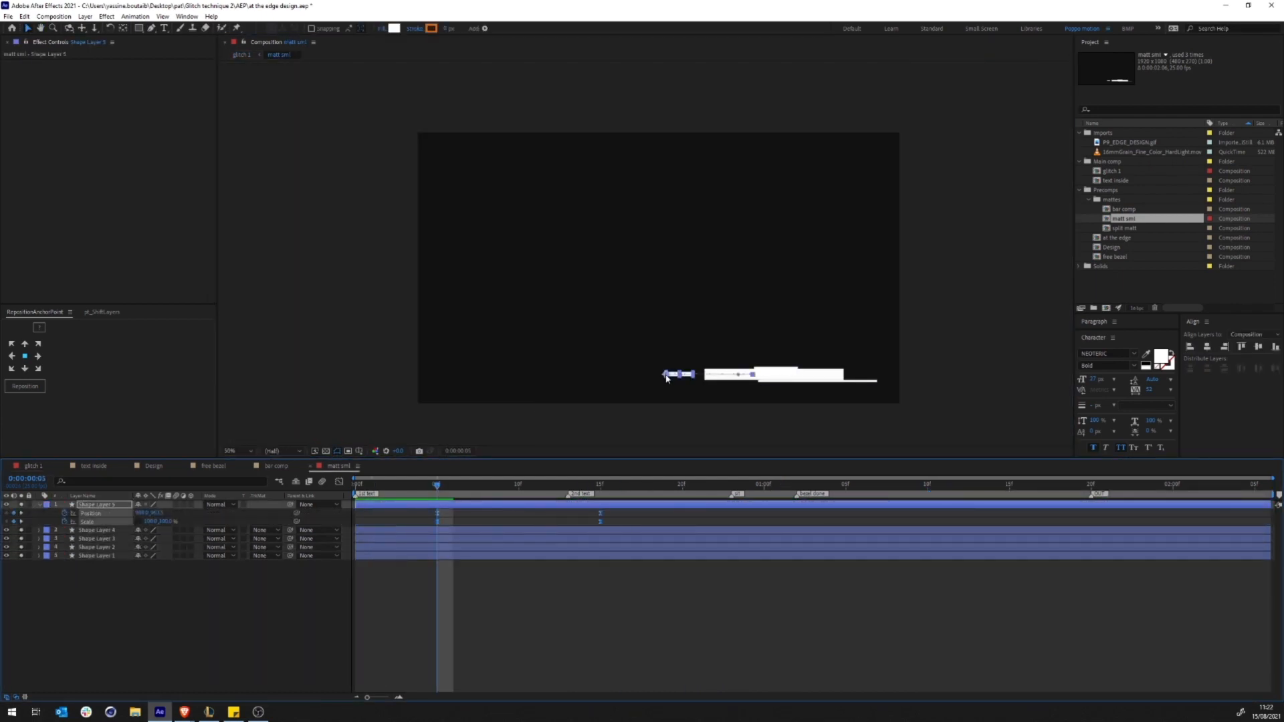
drag(670, 375, 418, 180)
Step: Time-reverse the position keyframes of Shape Layer 5, save the project, and preview the motion
drag(611, 516, 416, 505)
right_click(437, 514)
mouse_move(472, 640)
click(595, 638)
click(575, 622)
key(ctrl+s)
key(space)
drag(599, 484, 437, 484)
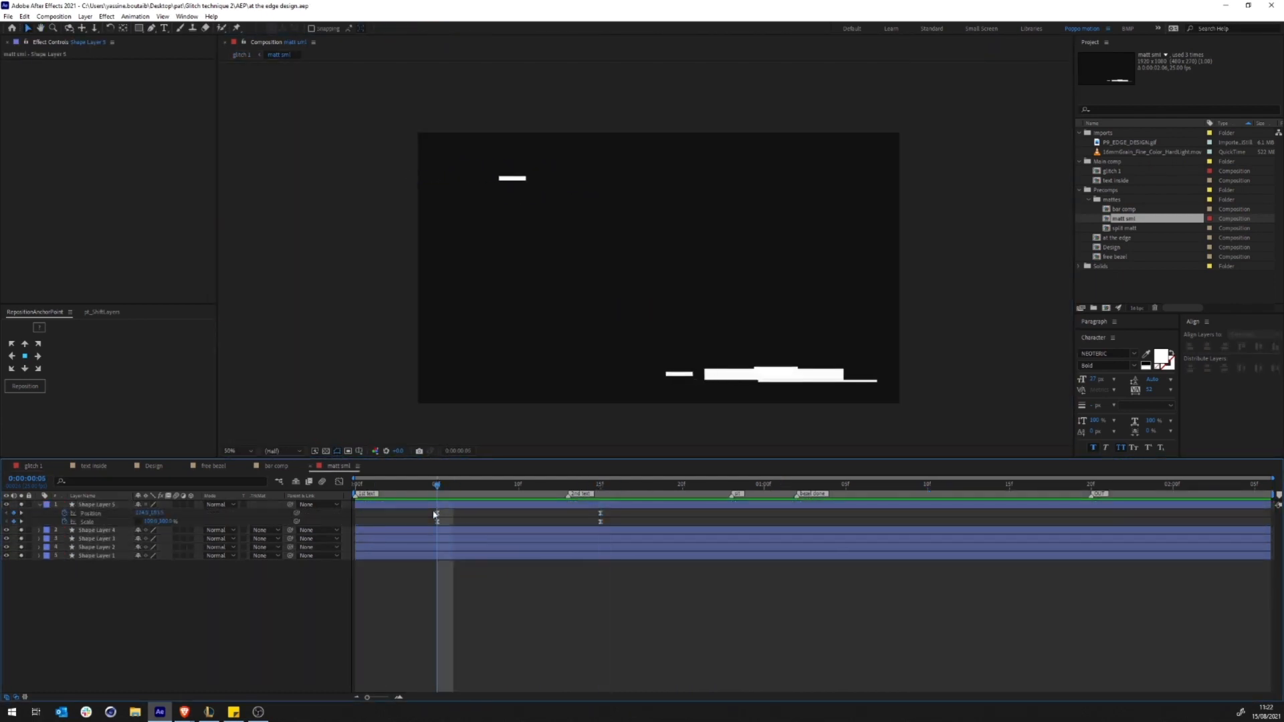
Step: Trim Shape Layer 5 to start at its first keyframe and slide the layer three frames earlier
drag(355, 505, 437, 504)
drag(582, 505, 533, 505)
click(535, 613)
Step: Duplicate Shape Layer 5, enlarge the copy at its first keyframe, move it to the upper right, and save
click(498, 505)
key(ctrl+d)
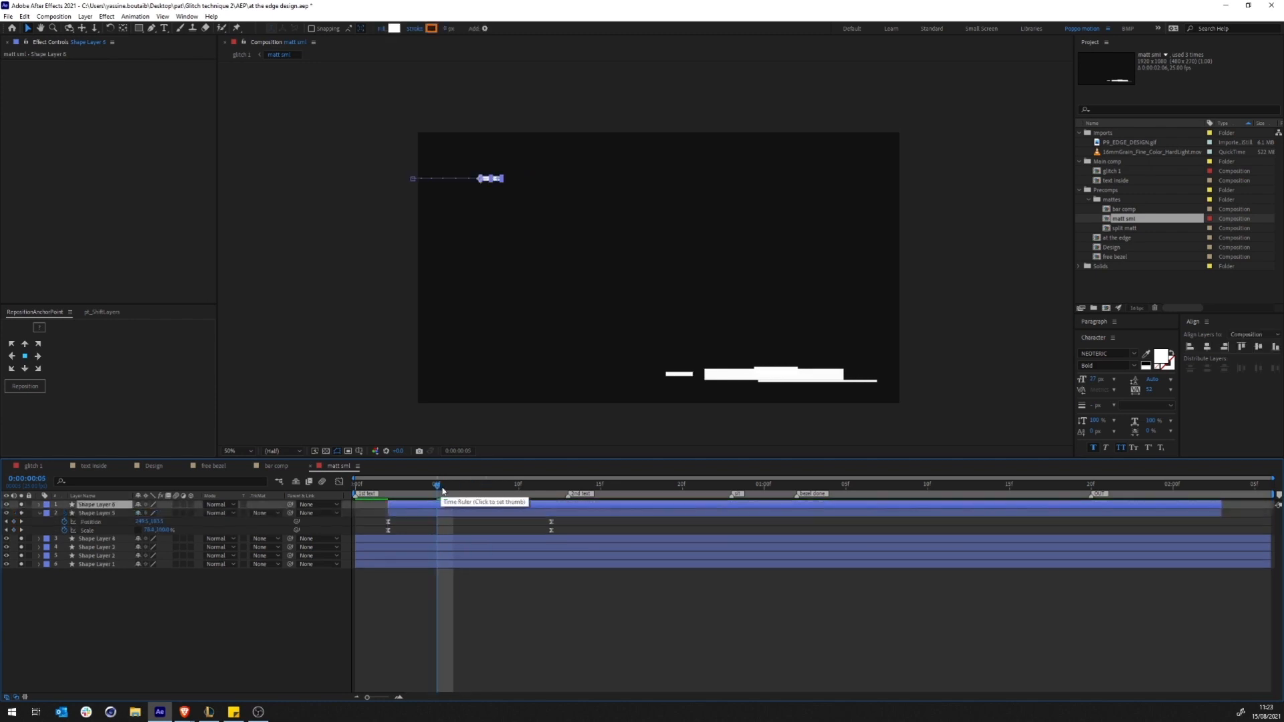
key(u)
drag(437, 487, 388, 487)
click(88, 522)
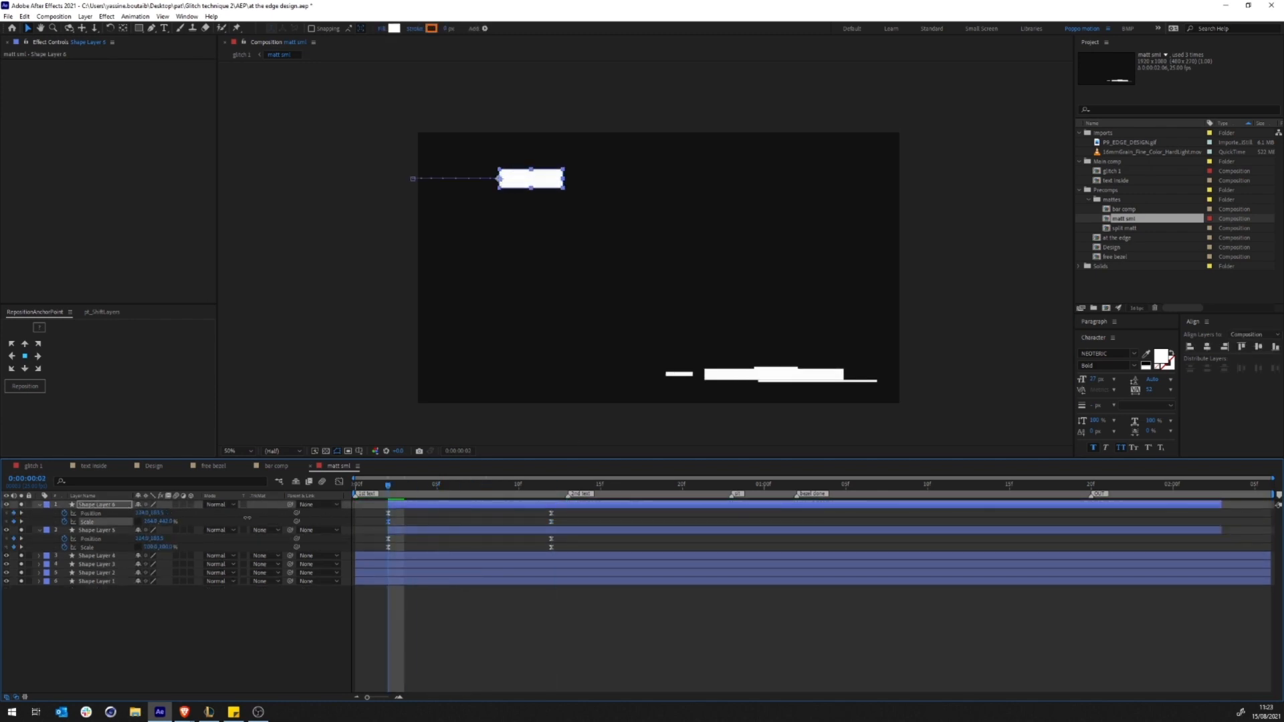
drag(505, 190, 838, 176)
click(517, 608)
key(ctrl+s)
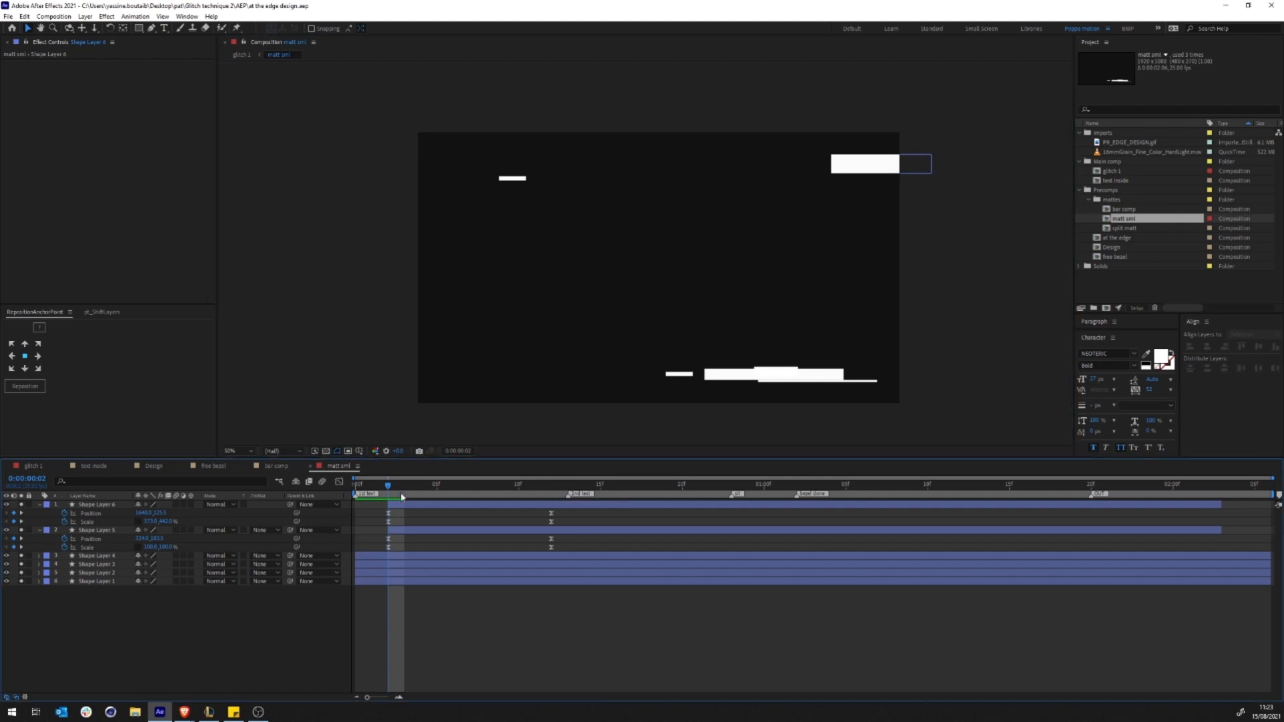
Step: Slide Shape Layer 6 three frames later and extend its start to the beginning of the composition
key(u)
drag(498, 505, 547, 505)
drag(437, 505, 355, 505)
Step: Time-reverse the position keyframes of Shape Layer 6 and preview the motion
click(888, 163)
drag(388, 514, 591, 511)
key(u)
right_click(437, 514)
click(612, 714)
key(space)
Step: Raise the incoming influence of Shape Layer 6's last keyframes to 100% in the speed graph and save the project
click(600, 514)
click(339, 481)
drag(573, 585, 408, 583)
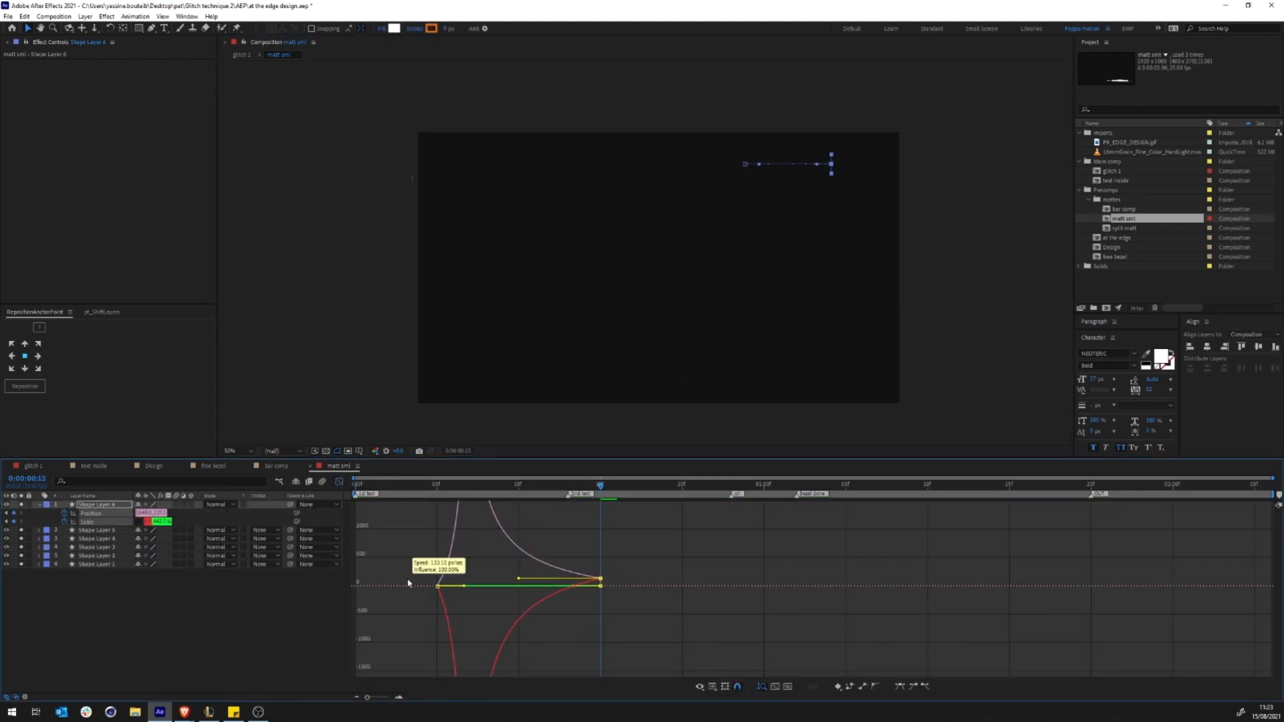
key(space)
drag(600, 486, 437, 486)
key(ctrl+s)
click(339, 481)
Step: Return to the glitch 1 composition and preview the matted flashes
click(34, 466)
click(662, 682)
key(space)
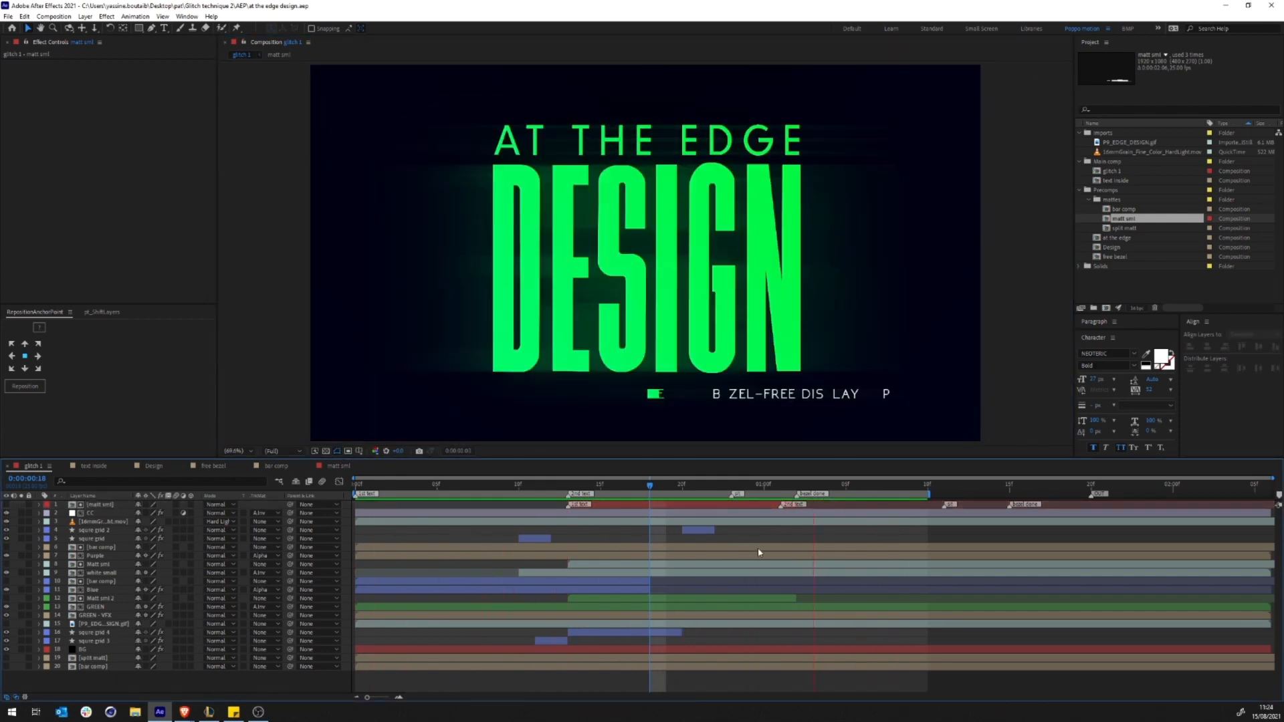
Step: Split squre grid 4 at frame 16, giving the second part a V slider of 20 and a lower position
click(612, 631)
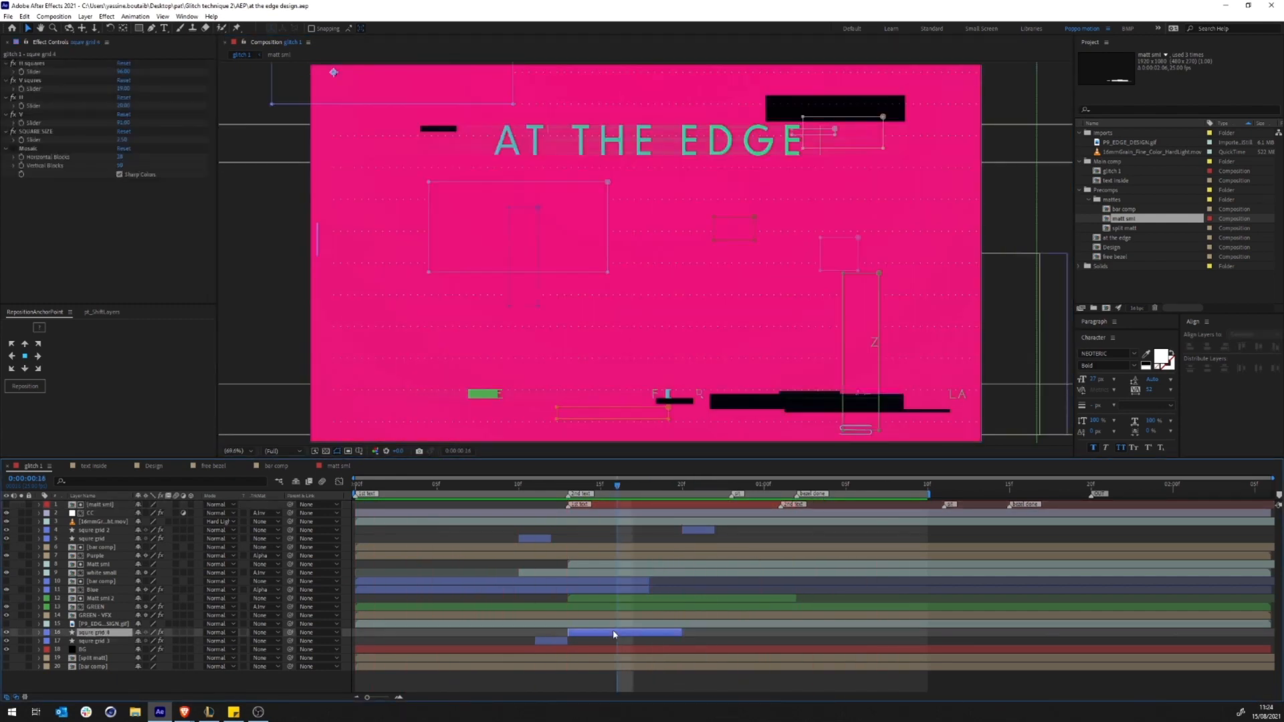
key(ctrl+shift+d)
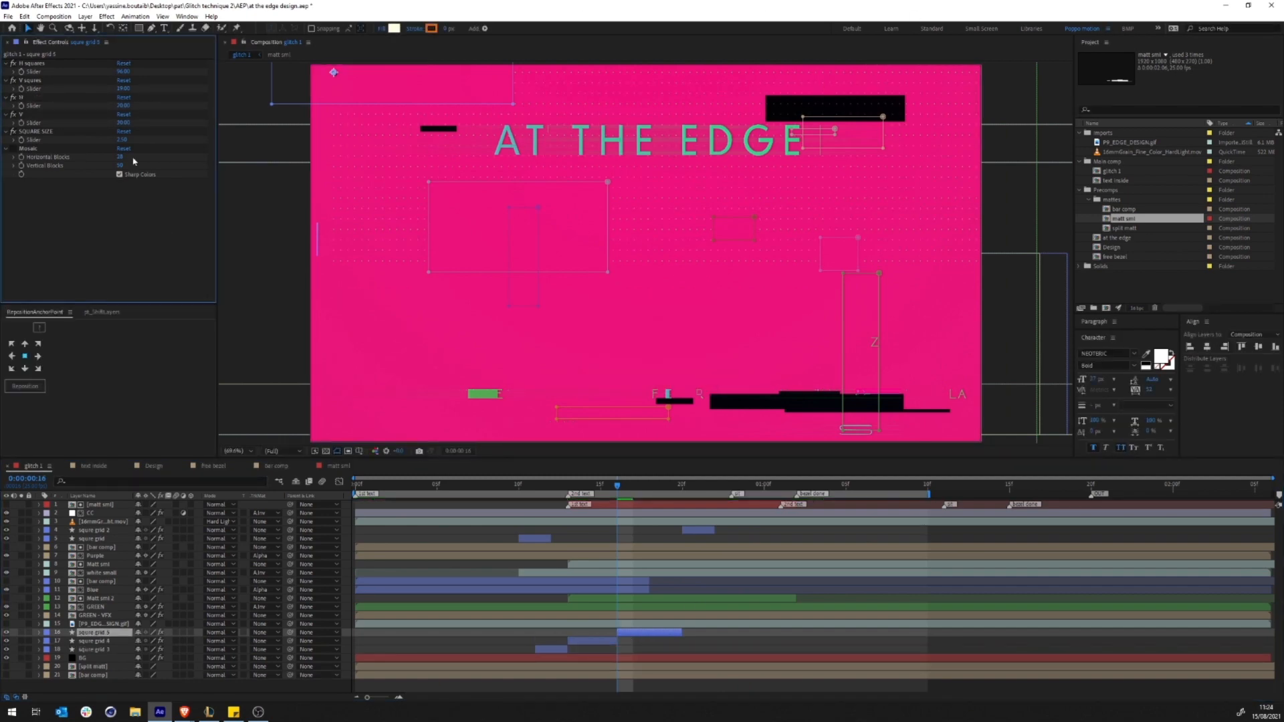
text(20)
key(Return)
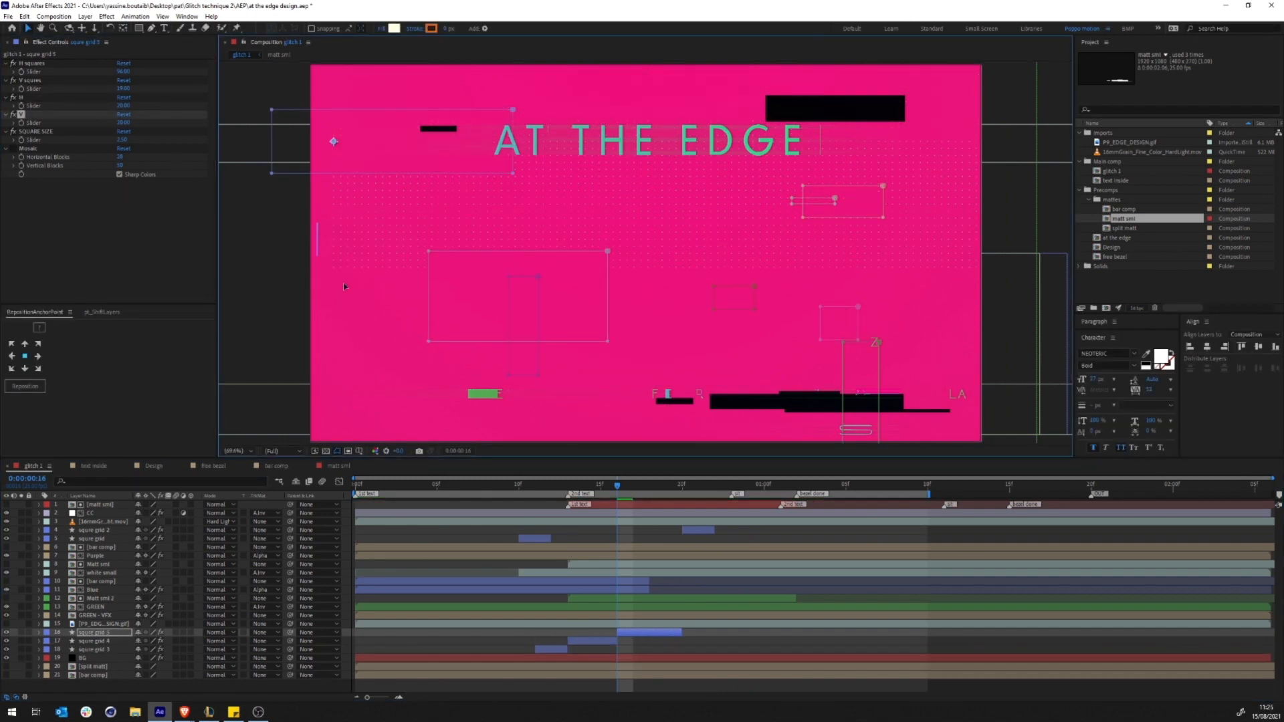
key(space)
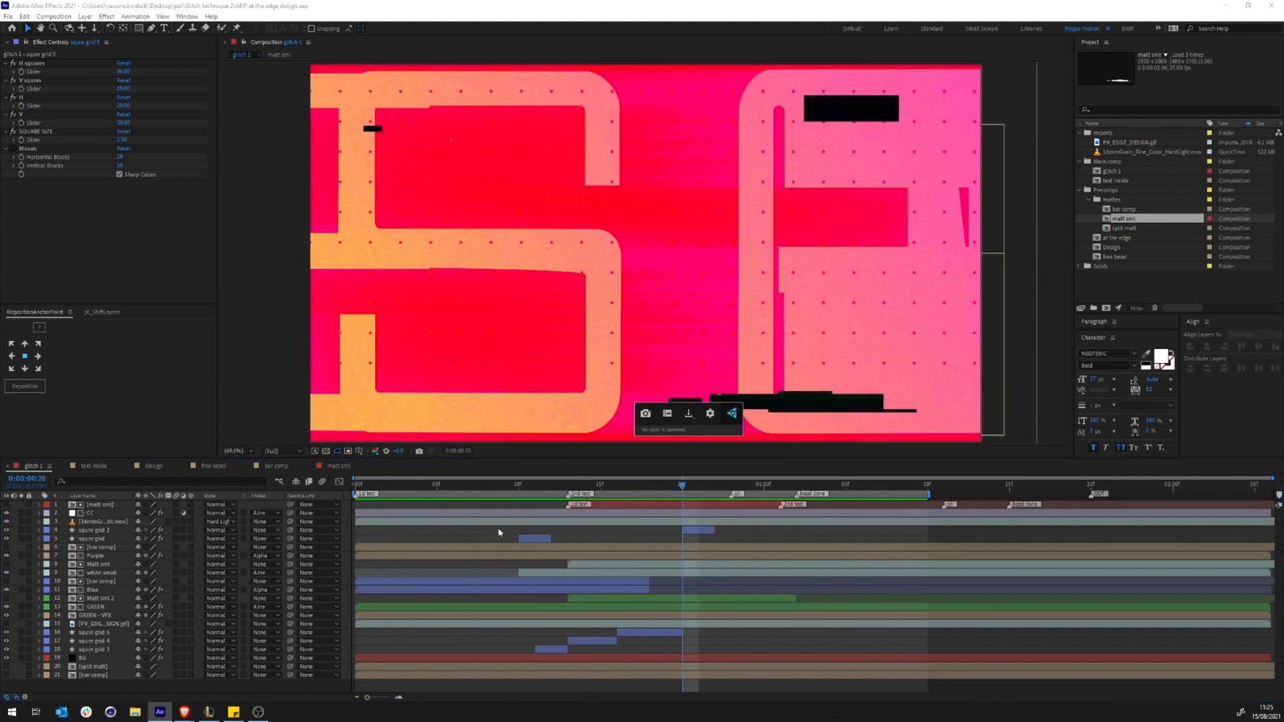
Step: Name the new matte composition "liquid matt" and soften its wavy shape with lower Fractal Noise opacity and Gaussian Blur
key(ctrl+k)
text(liquid matt)
key(Return)
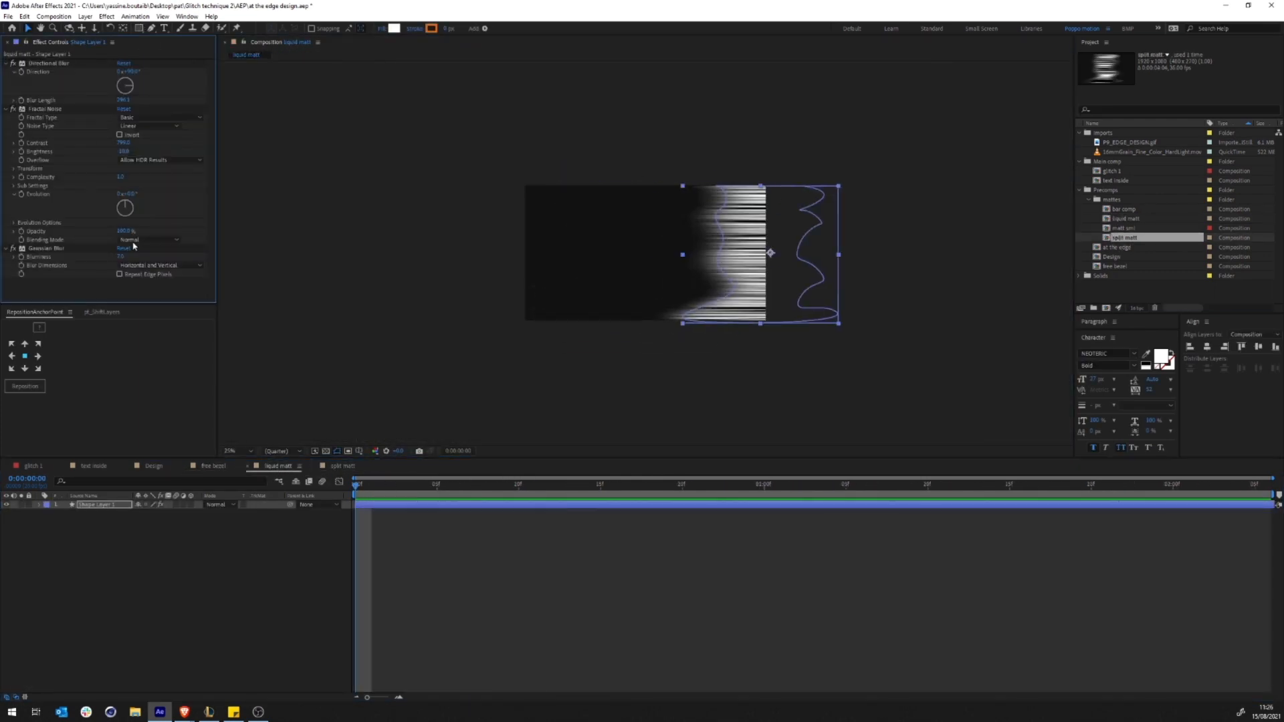
scroll(928, 275, up, 1)
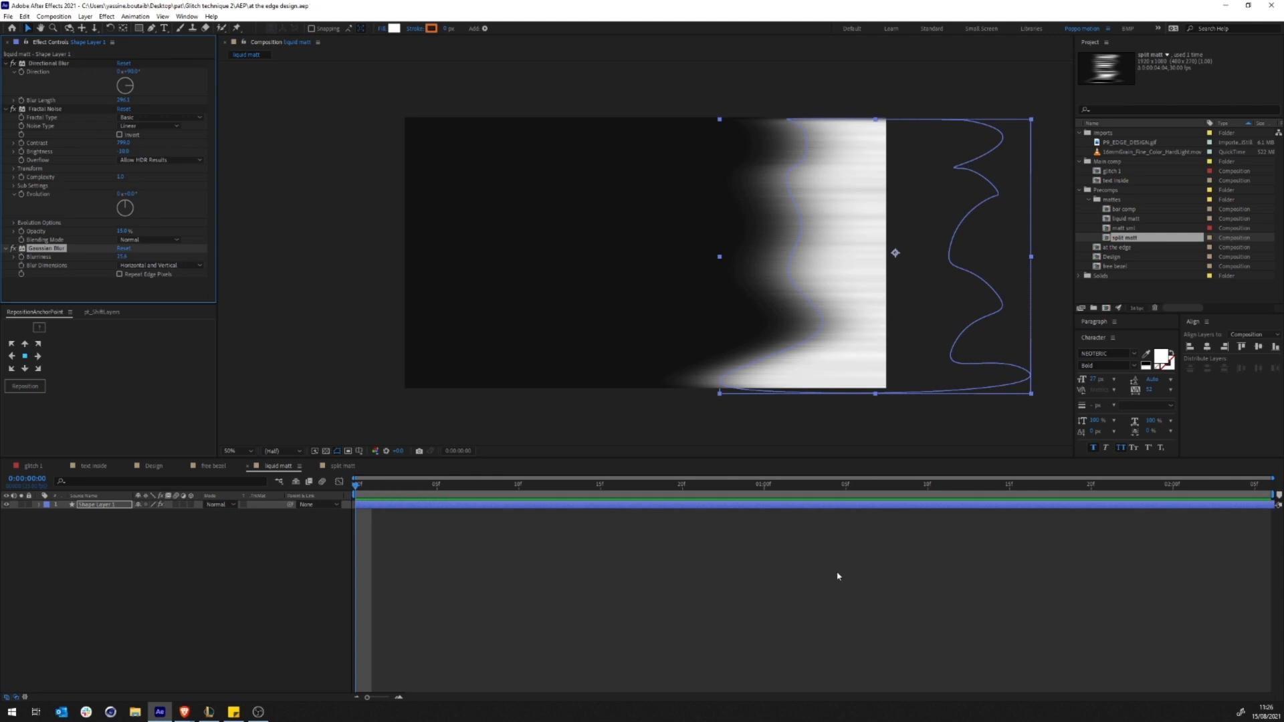
Step: Animate the wavy shape from beyond the right edge at frame 0 to beyond the left edge at frame 10, with easing
click(101, 506)
key(alt+shift+p)
key(shift+Page_Down)
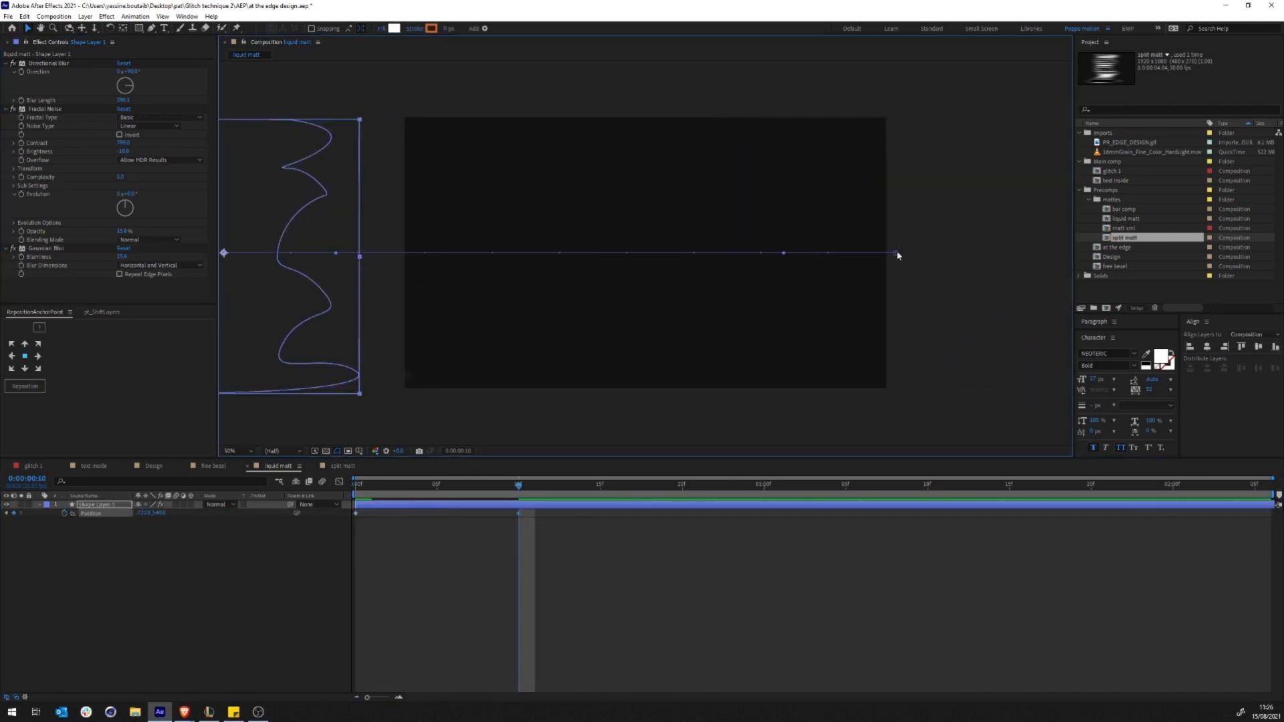
scroll(898, 255, down, 1)
key(Home)
key(shift+F3)
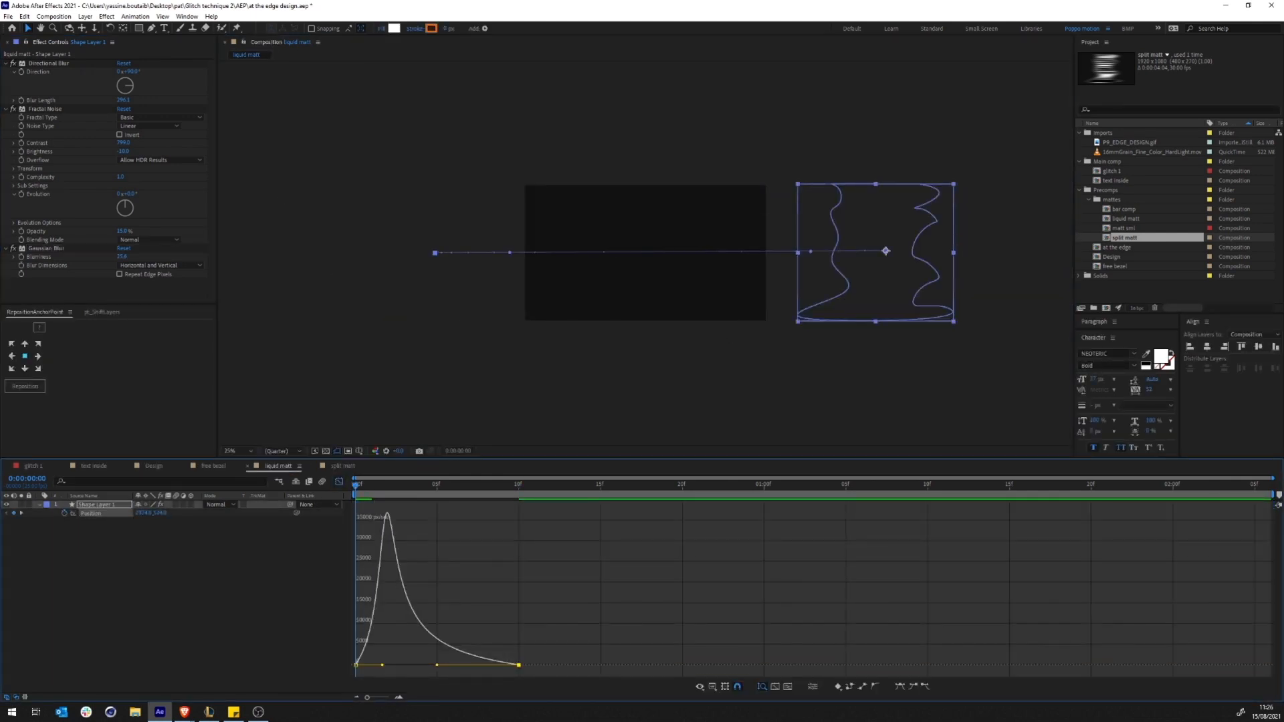
key(alt+Tab)
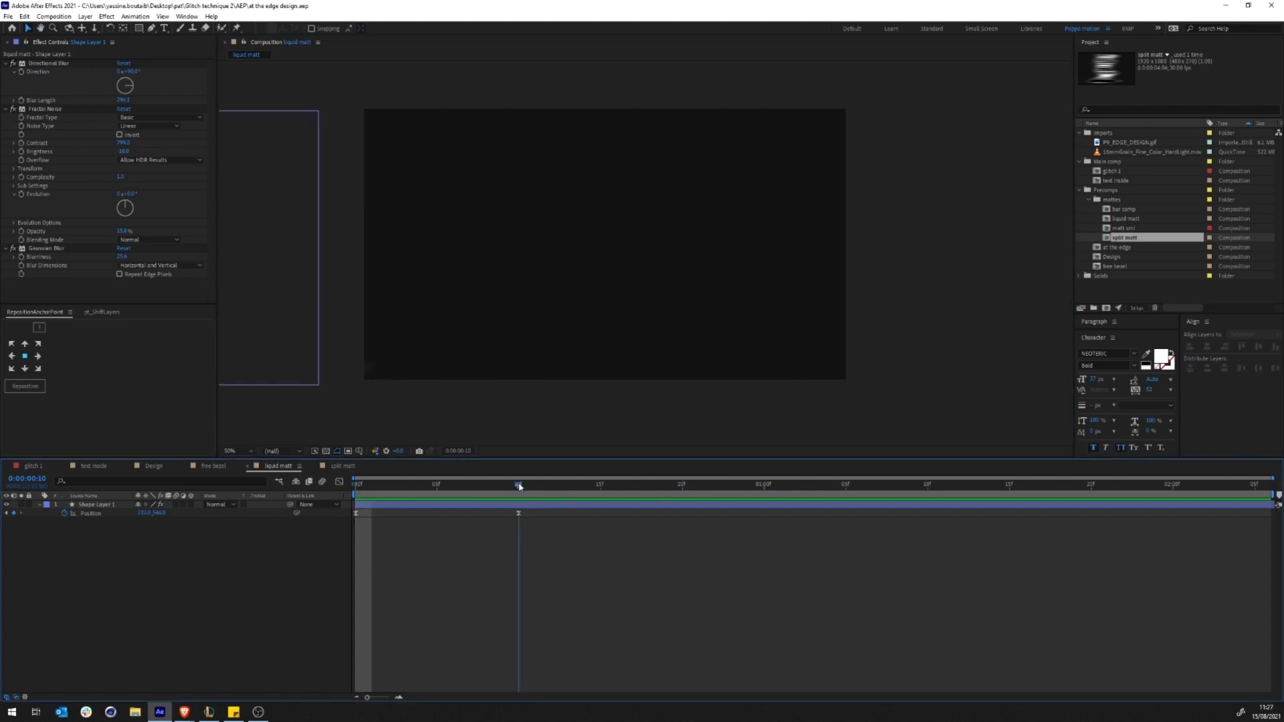
Step: Trim the liquid matt composition to a work area ending at frame 20
click(681, 484)
right_click(681, 499)
click(729, 525)
Step: Add liquid matt at the bottom of the glitch 1 layer stack and offset it a few frames later
click(33, 466)
drag(1126, 219, 100, 686)
click(603, 485)
drag(427, 685, 453, 683)
click(717, 487)
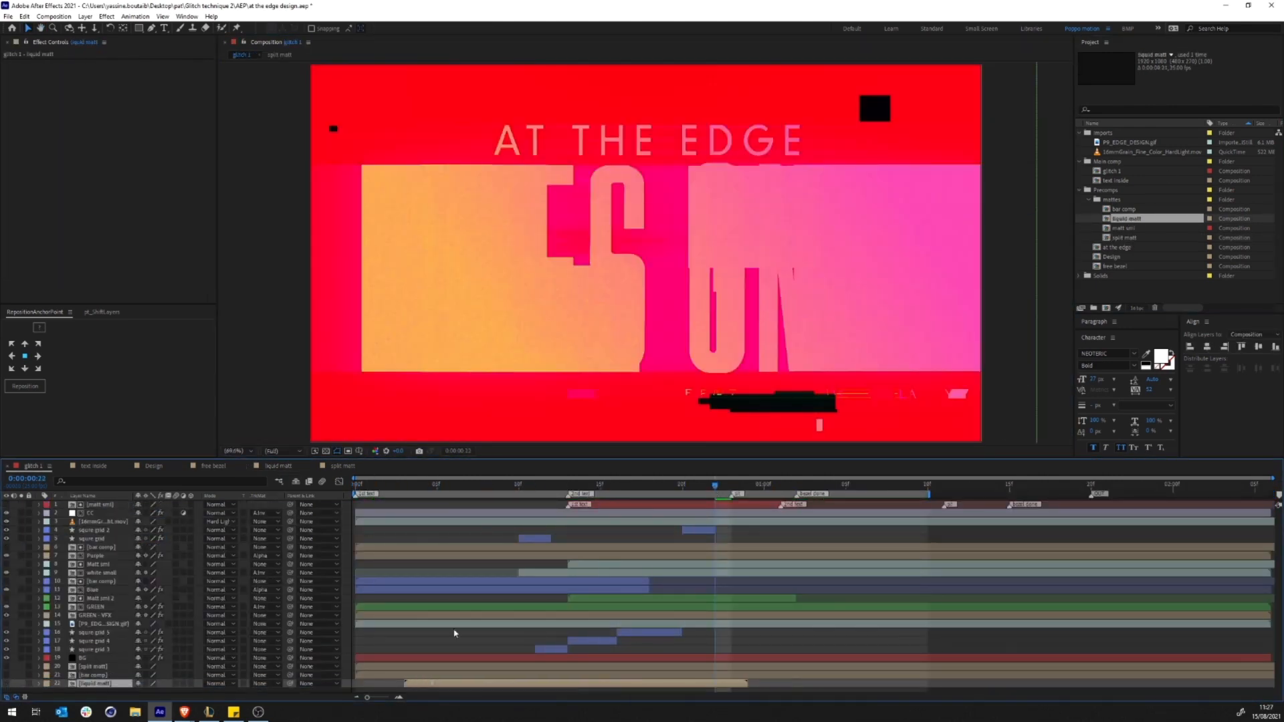
Step: Apply Time Displacement to the CC layer with liquid matt as its displacement layer
drag(523, 486, 617, 486)
click(97, 513)
key(ctrl+space)
text(time dis)
key(Return)
click(139, 114)
click(144, 355)
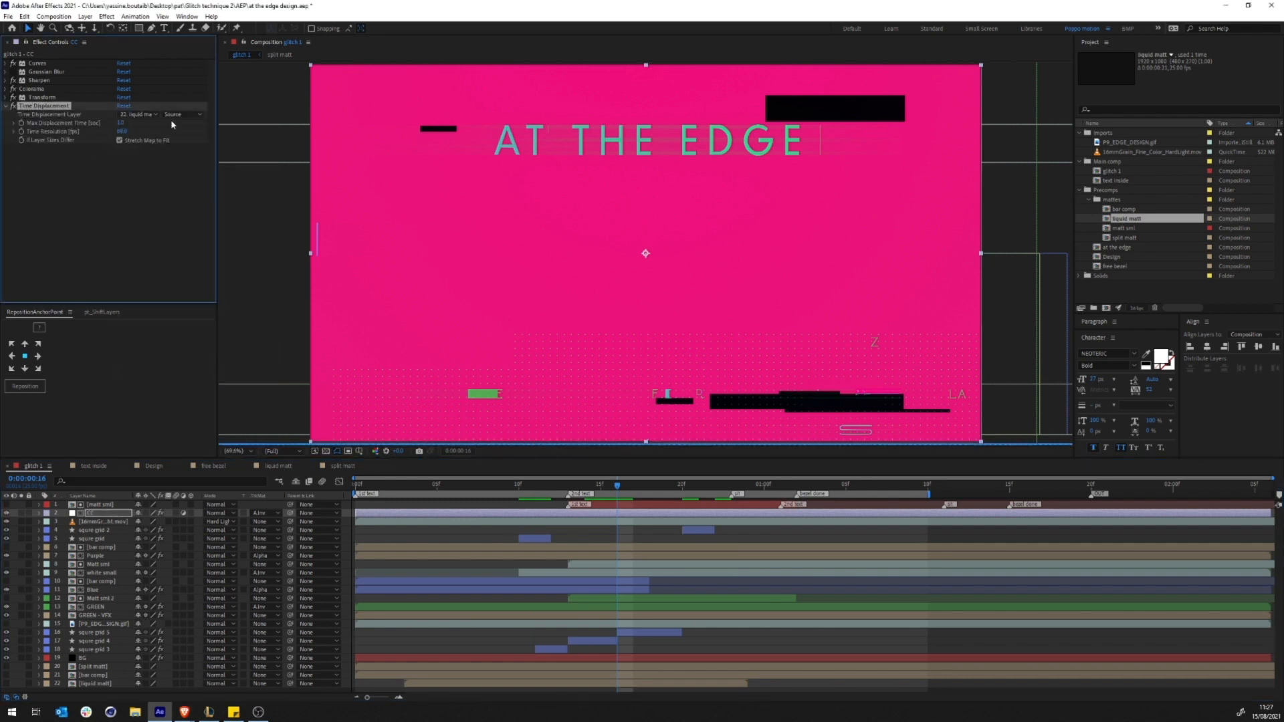
Step: Slide the liquid matt layer later in time and preview the displacement
drag(489, 684, 535, 683)
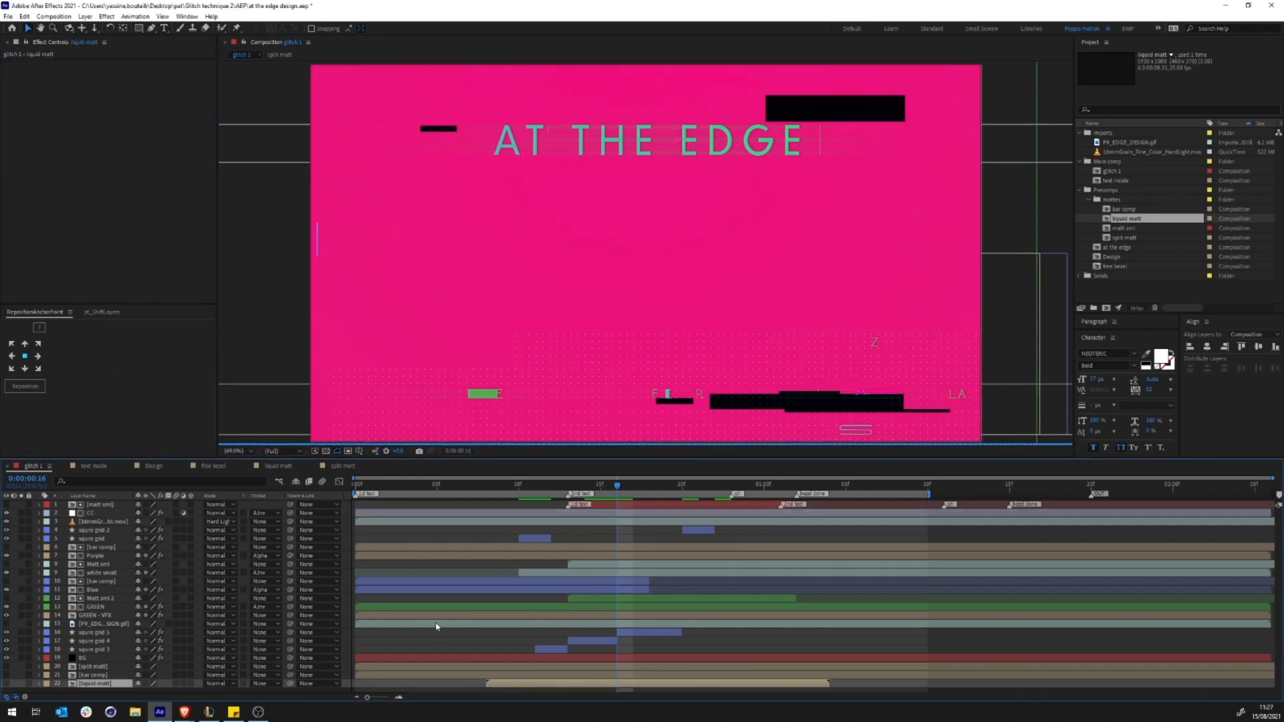
key(space)
click(95, 683)
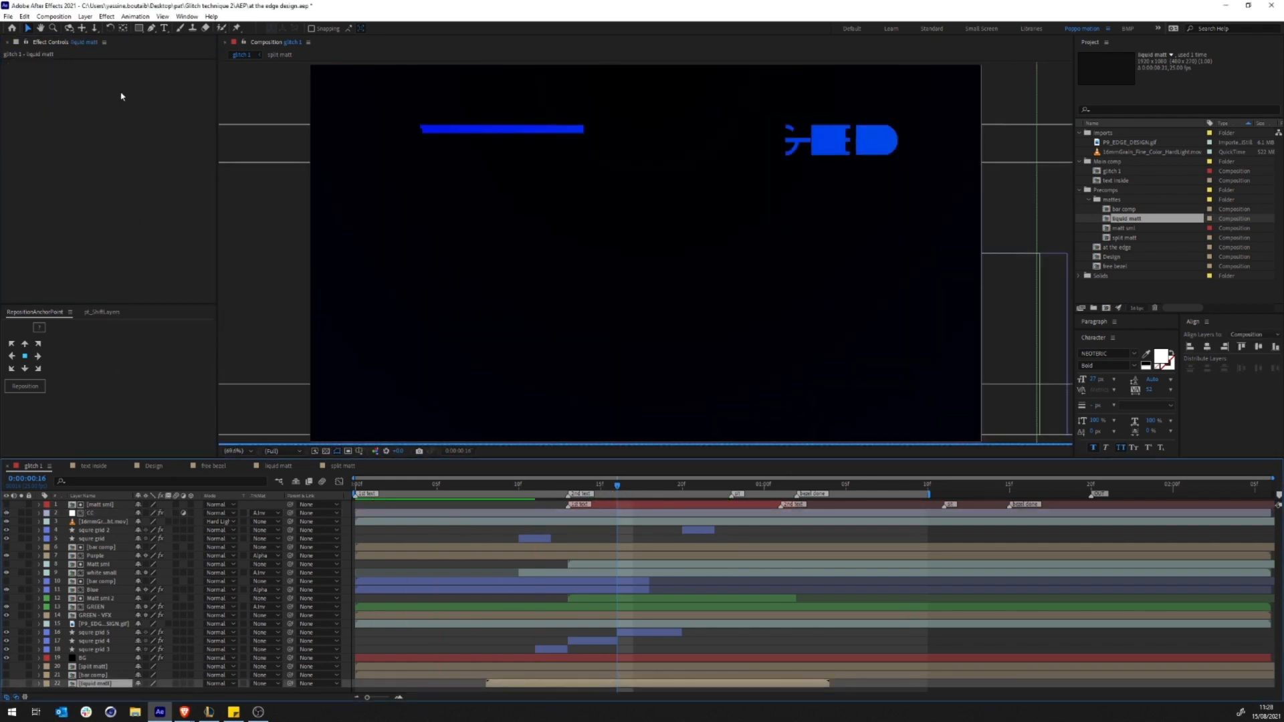
Step: Set the CC layer's Time Displacement to a maximum time of 0.1 seconds and a resolution of 25 fps
click(90, 513)
click(123, 123)
text(0.1)
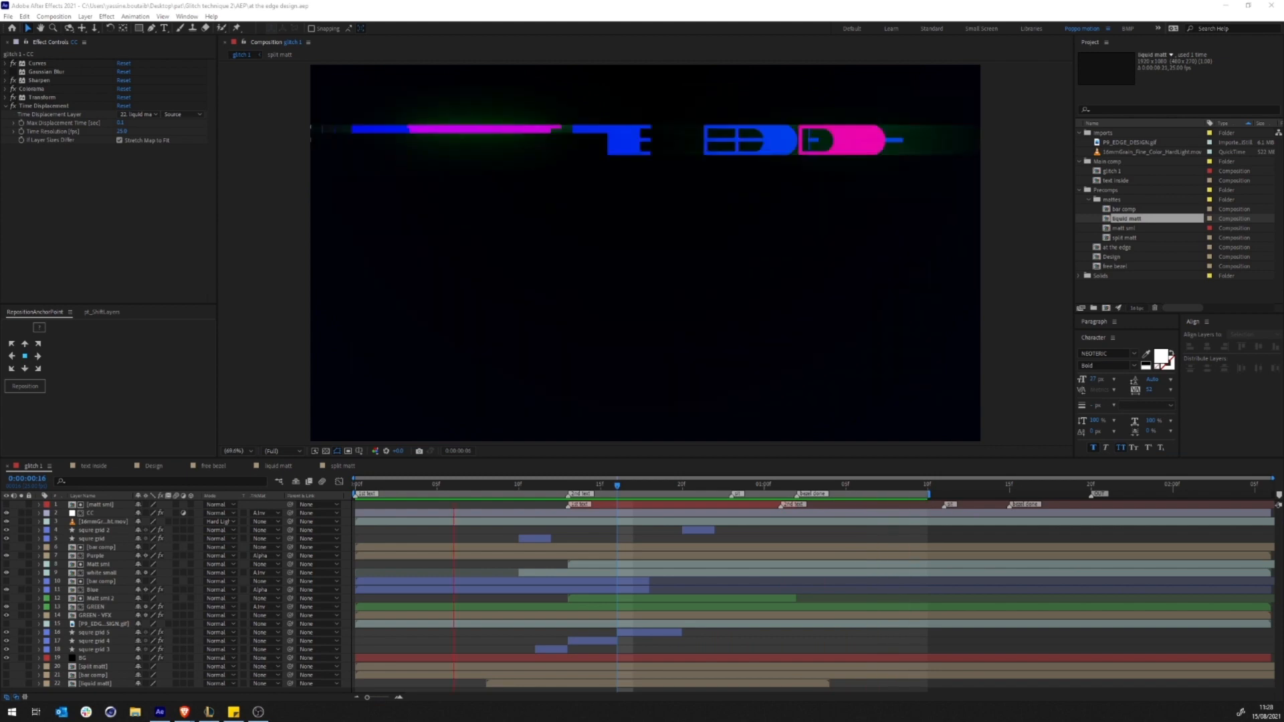
Step: Turn off Time Displacement on CC and apply the effect to the soloed GREEN layer, above Gradient Ramp
click(13, 106)
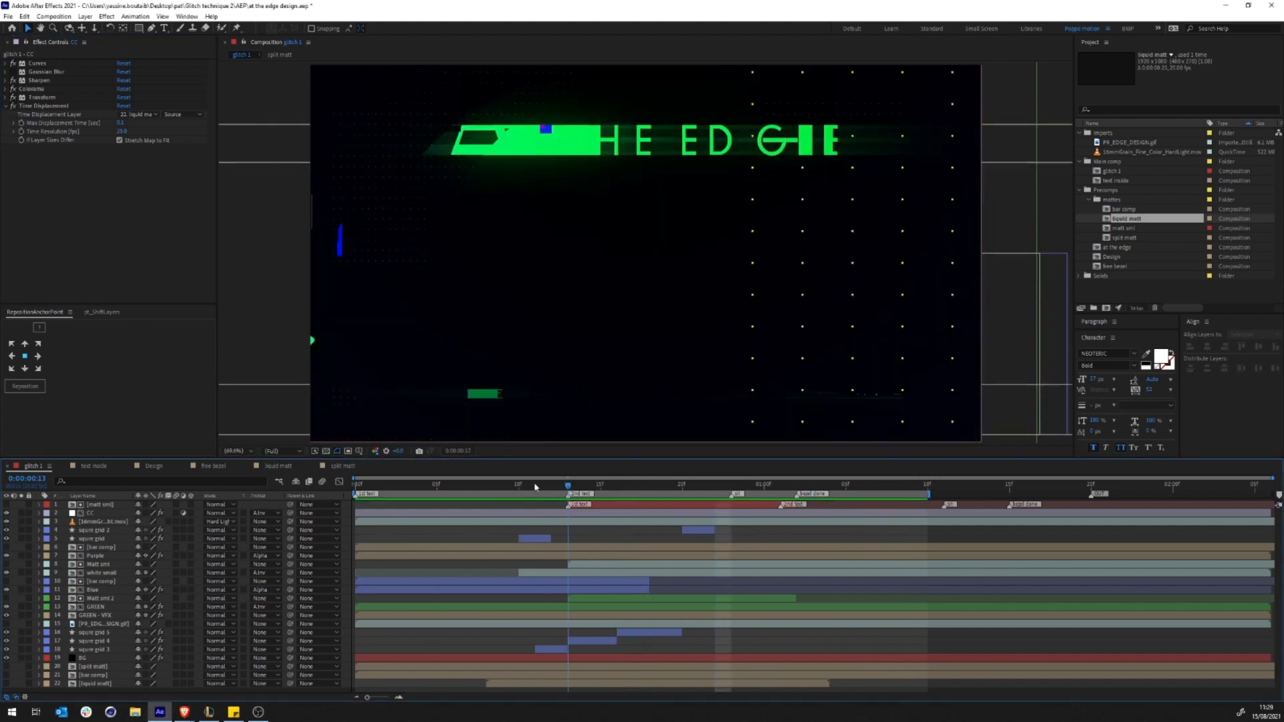
click(86, 607)
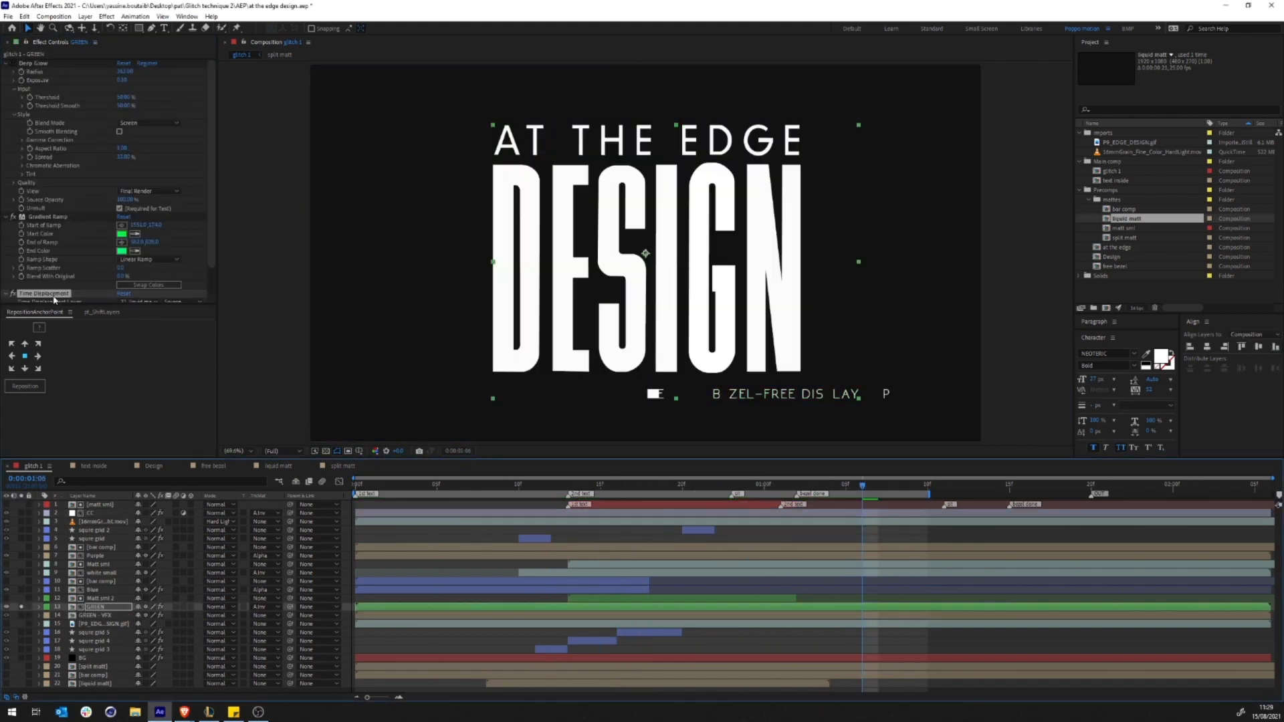
click(701, 486)
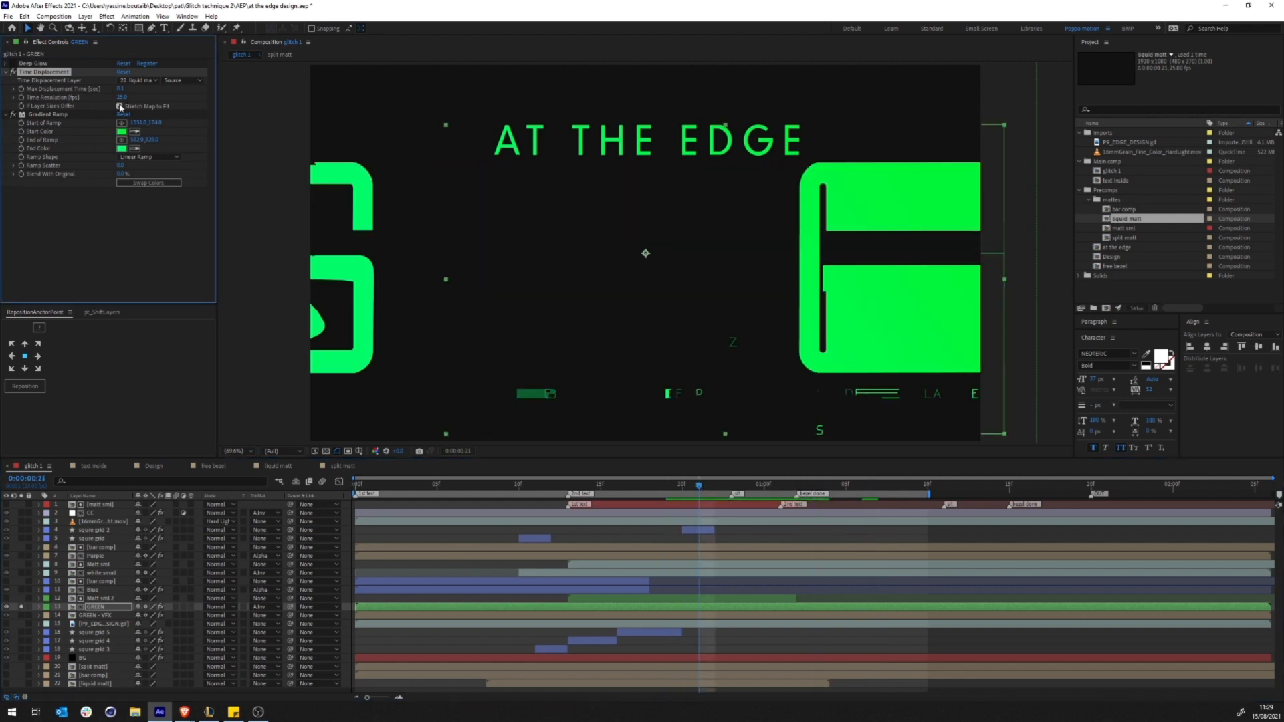
Step: Enter GREEN's maximum displacement time and compare frame 19 with Time Displacement off and on
text(0)
key(Return)
drag(698, 486, 667, 520)
click(13, 71)
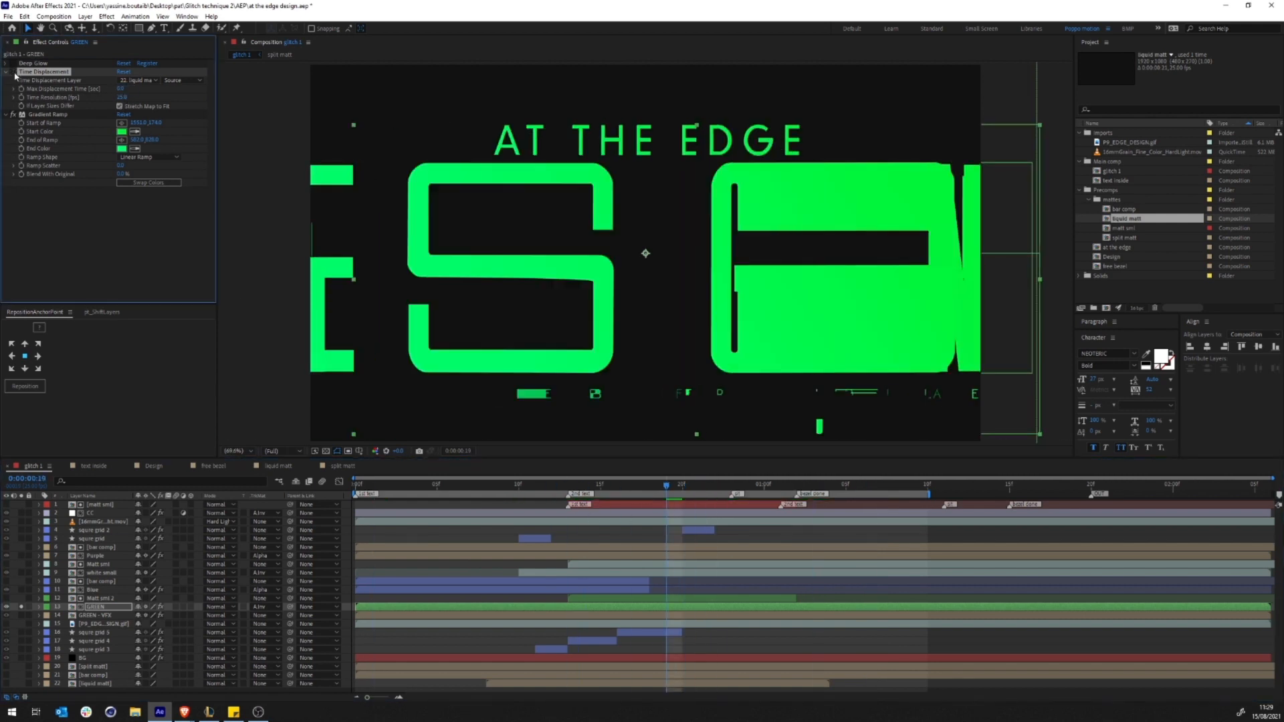
click(12, 72)
Step: Shift the shape layer earlier inside the liquid matt composition and return to glitch 1 to preview the soloed GREEN layer
double_click(95, 684)
drag(1043, 506, 938, 507)
click(242, 55)
click(96, 607)
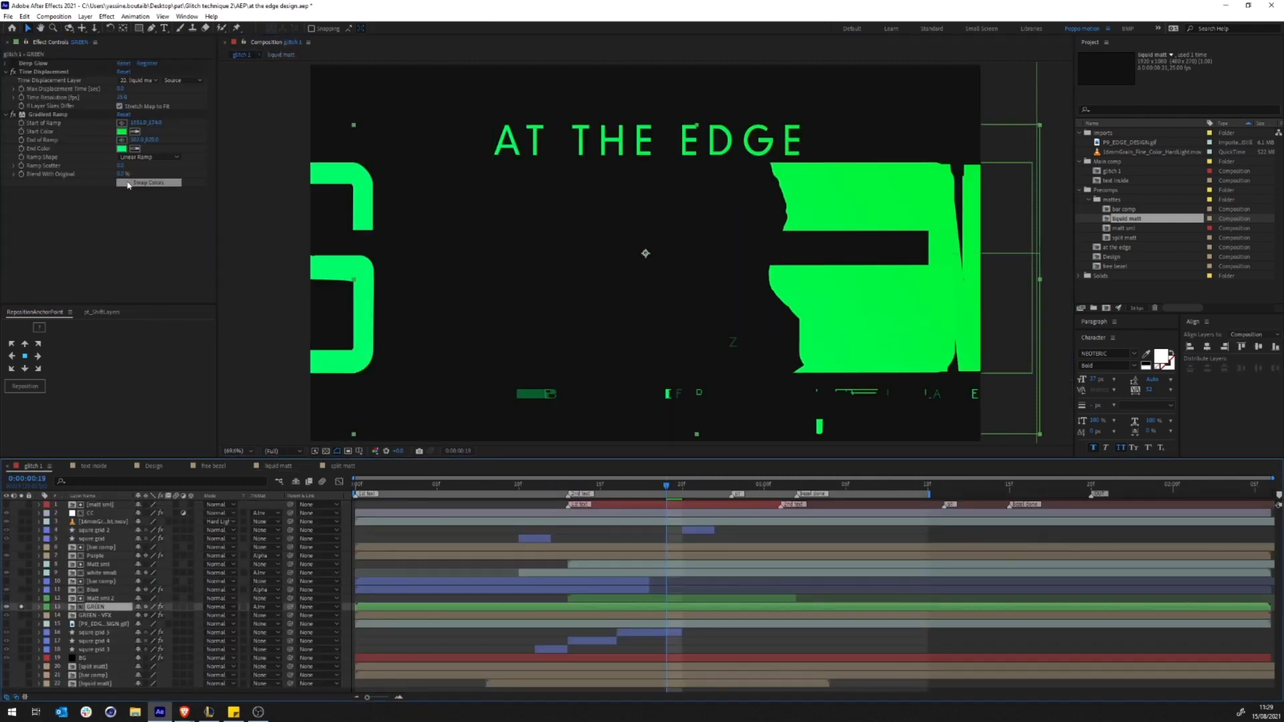
drag(667, 486, 570, 491)
key(space)
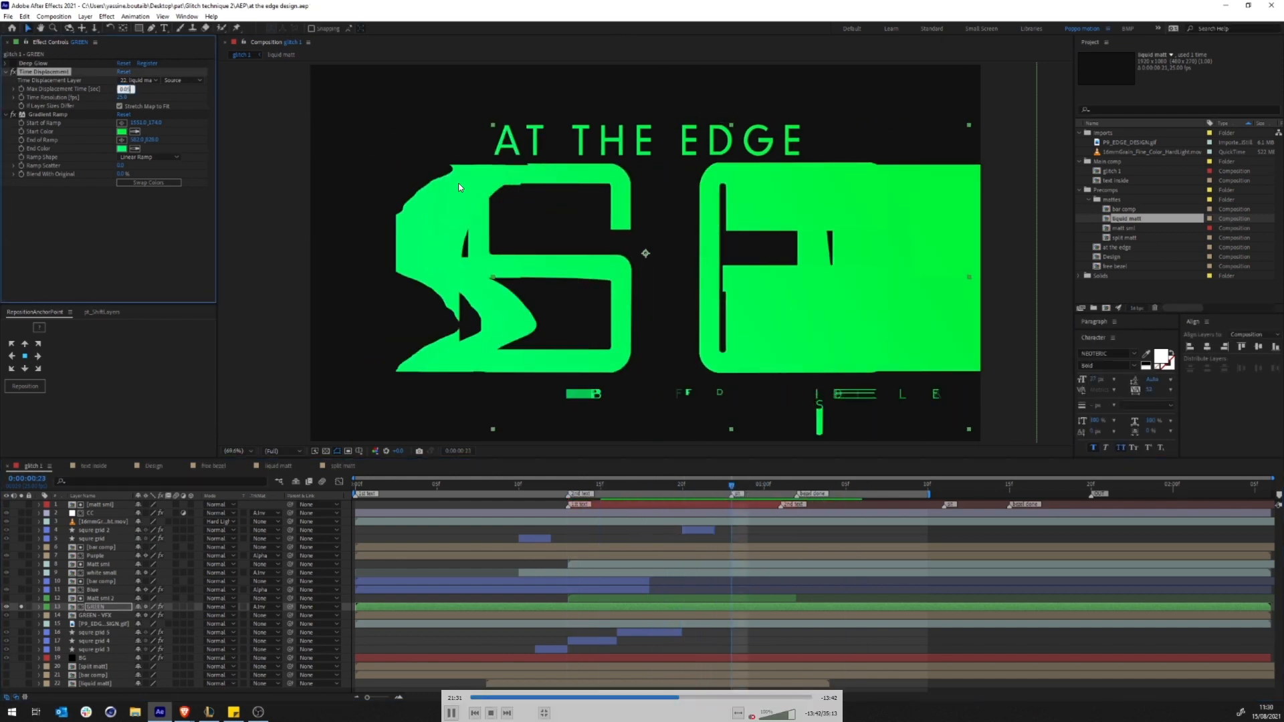
Step: Try a smaller maximum displacement time in GREEN's Time Displacement effect
key(Return)
click(123, 89)
text(0.0)
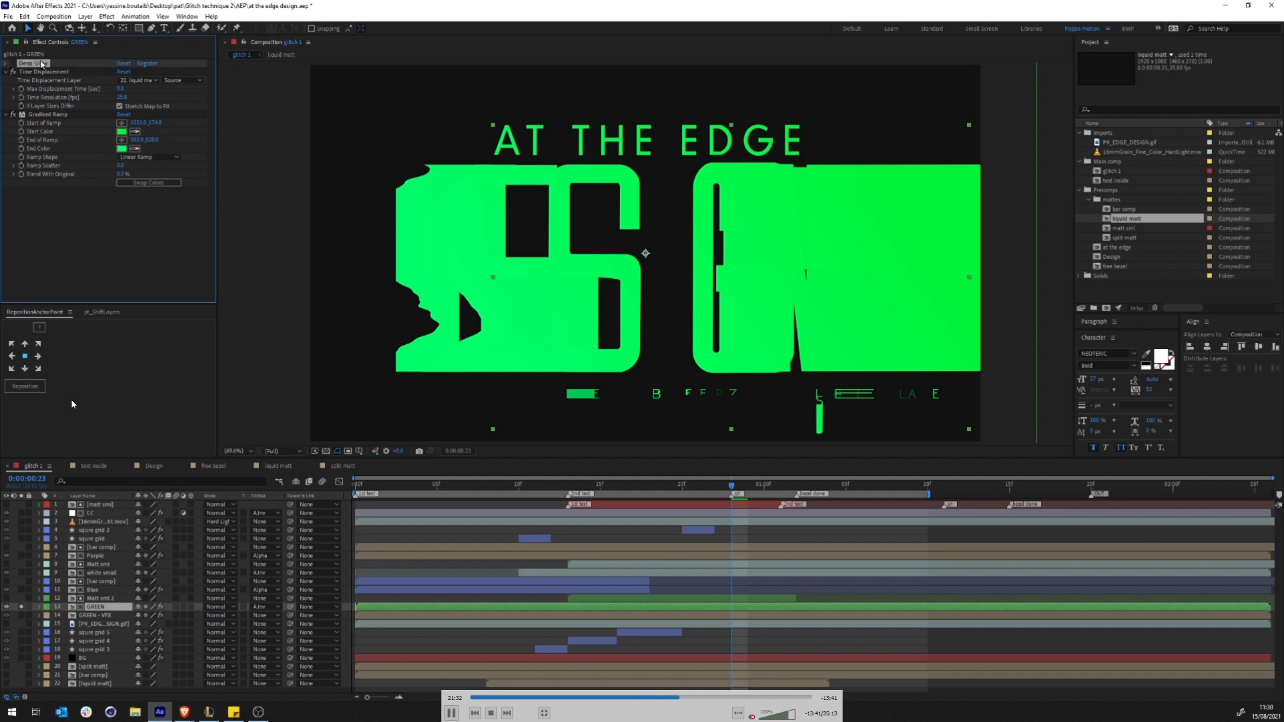
Step: Delete the Deep Glow effect from GREEN and turn off the layer's solo
key(Delete)
click(21, 607)
click(780, 630)
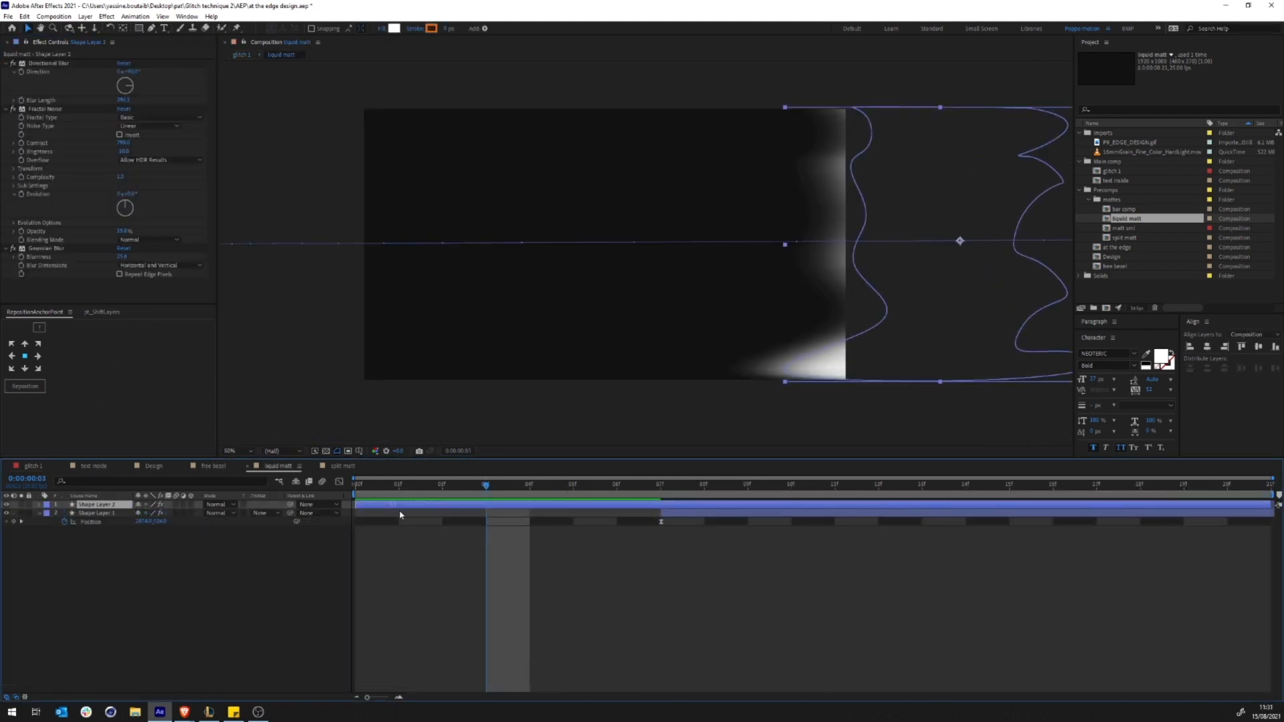
Step: Examine the effects on the liquid matt shape layers and preview the resulting displacement in glitch 1
key(comma)
key(Return)
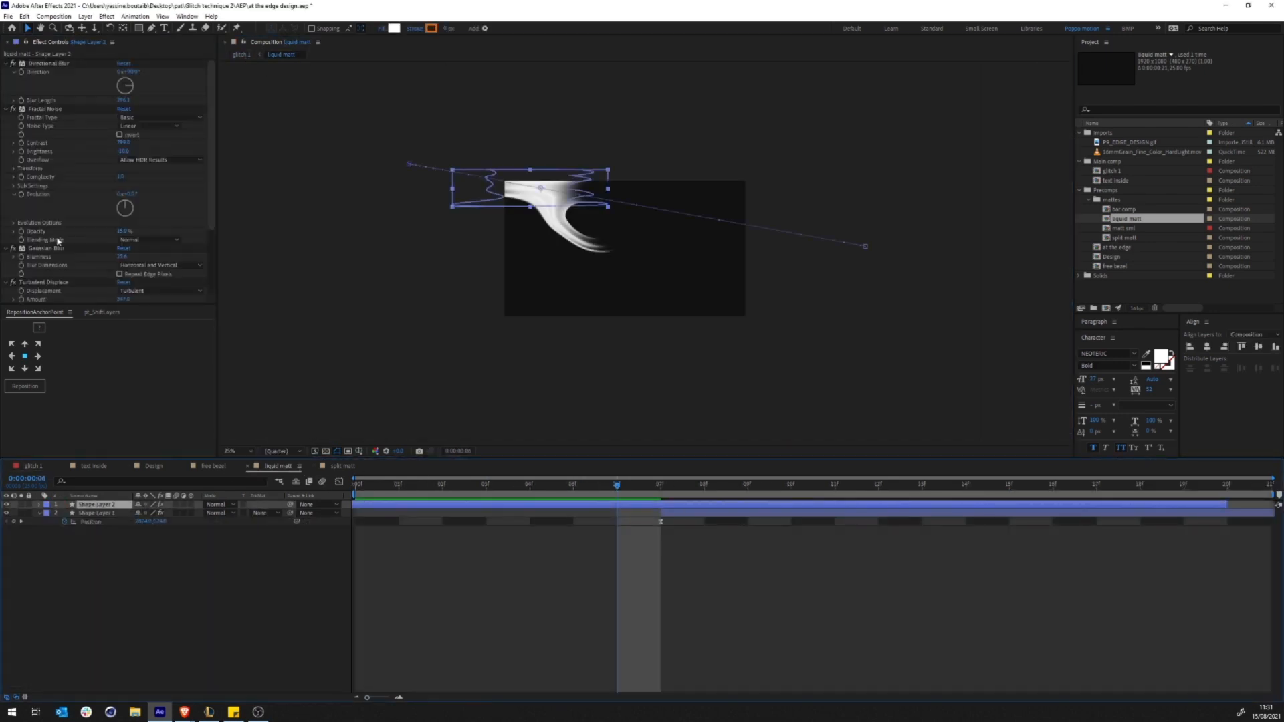
scroll(58, 242, down, 3)
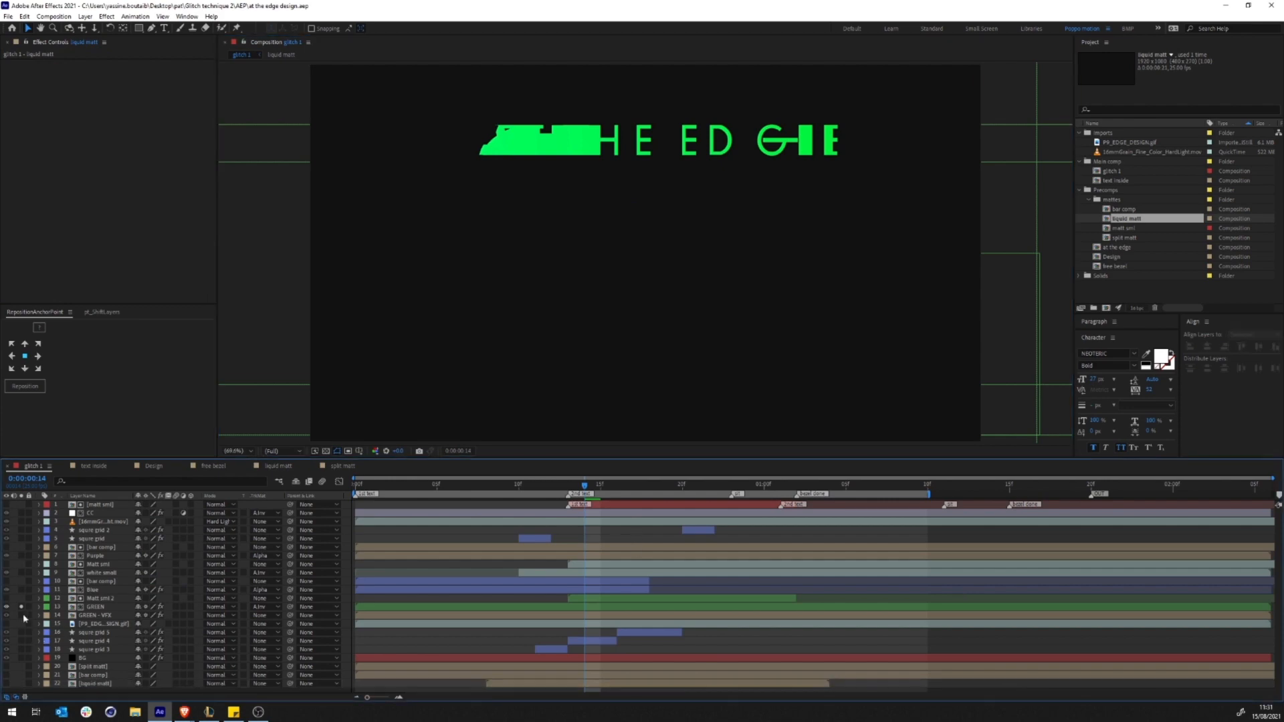
key(space)
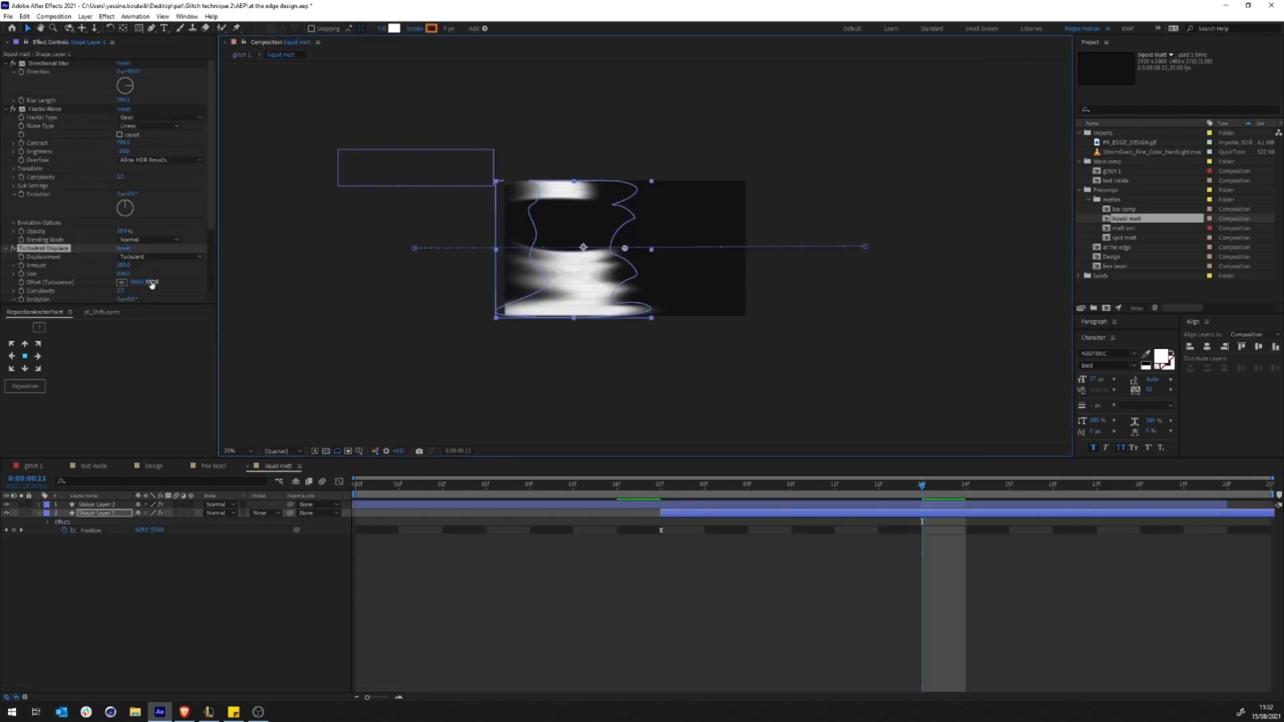
scroll(122, 283, down, 3)
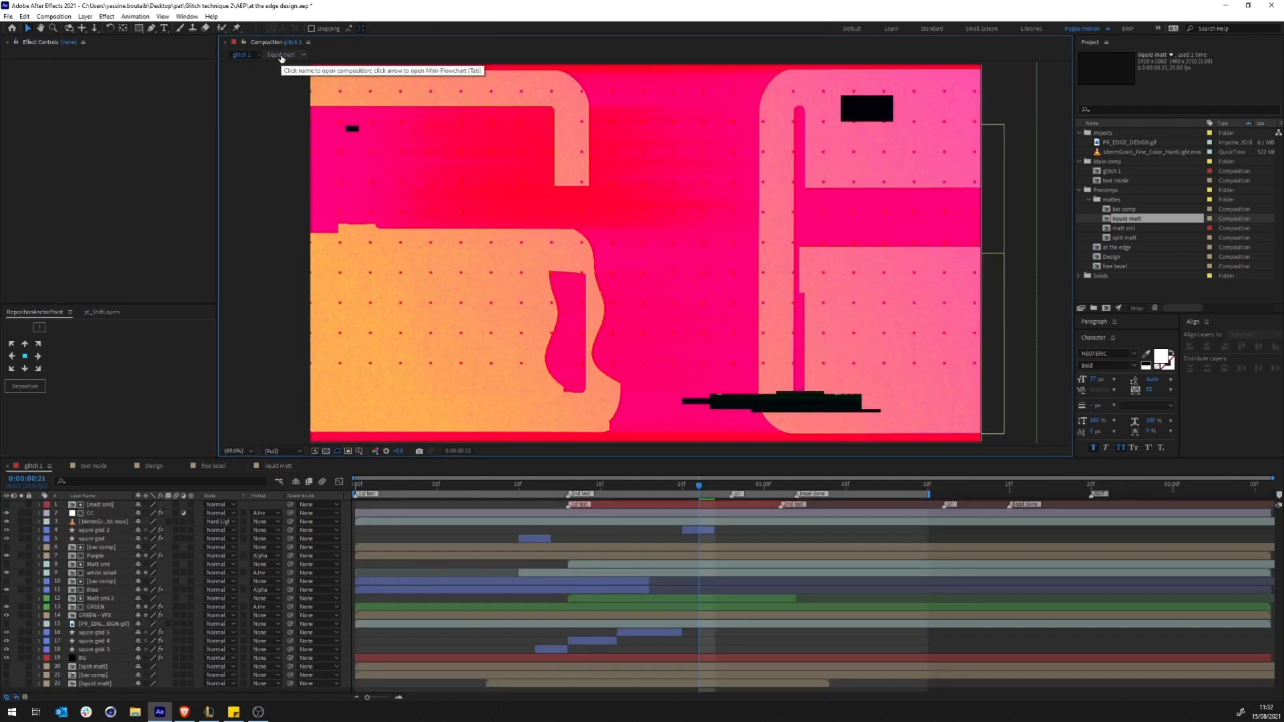
click(281, 55)
scroll(107, 200, down, 3)
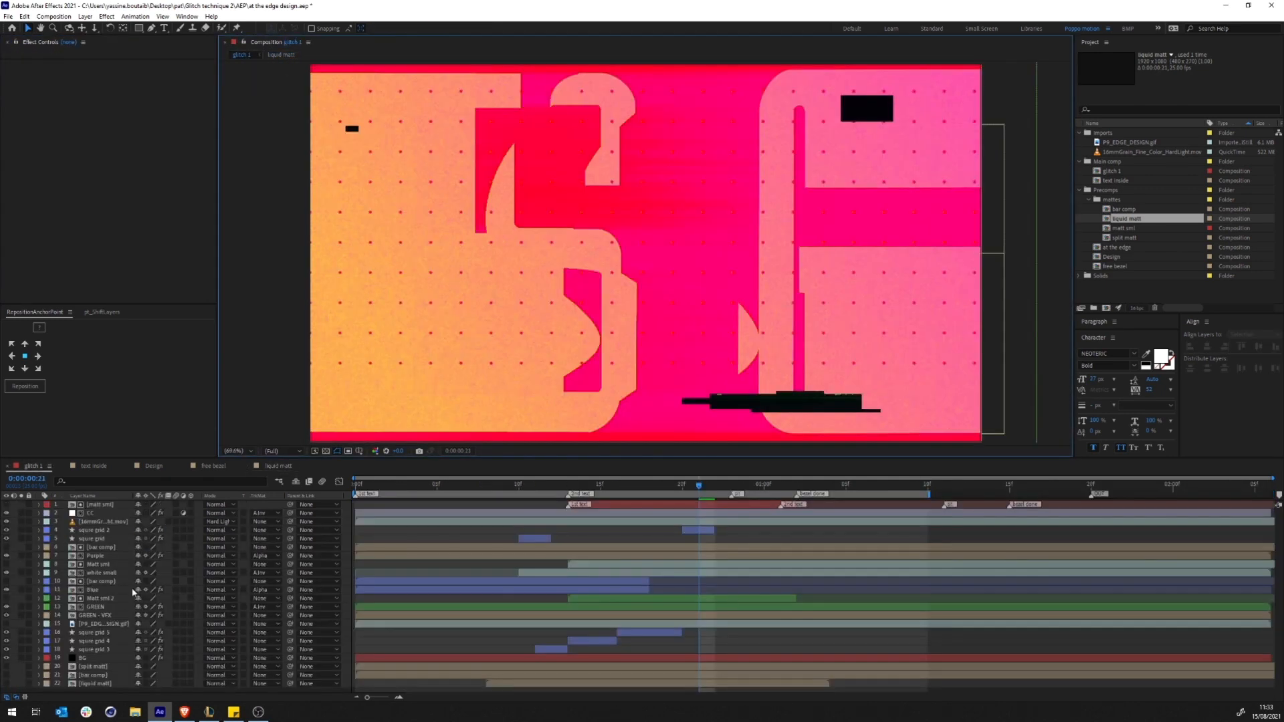
Step: Inspect the Blue and Purple layers in solo and duplicate the GREEN layer
click(101, 573)
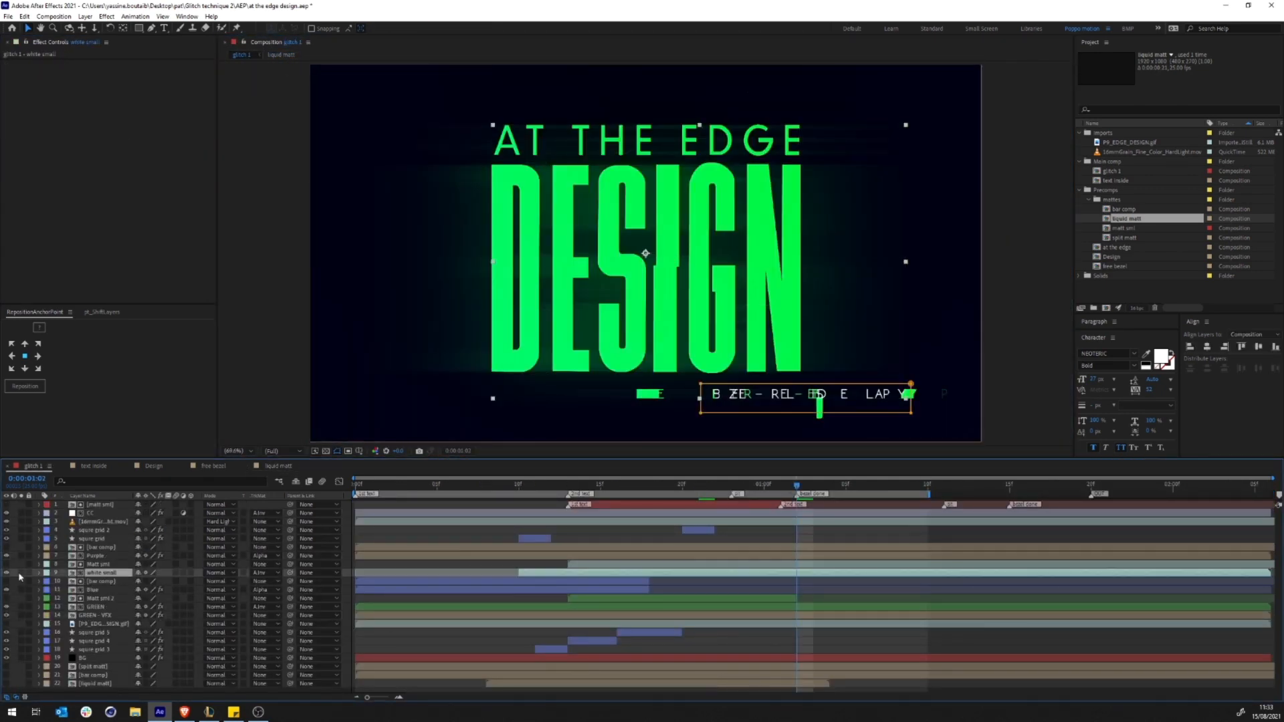
click(92, 590)
click(21, 590)
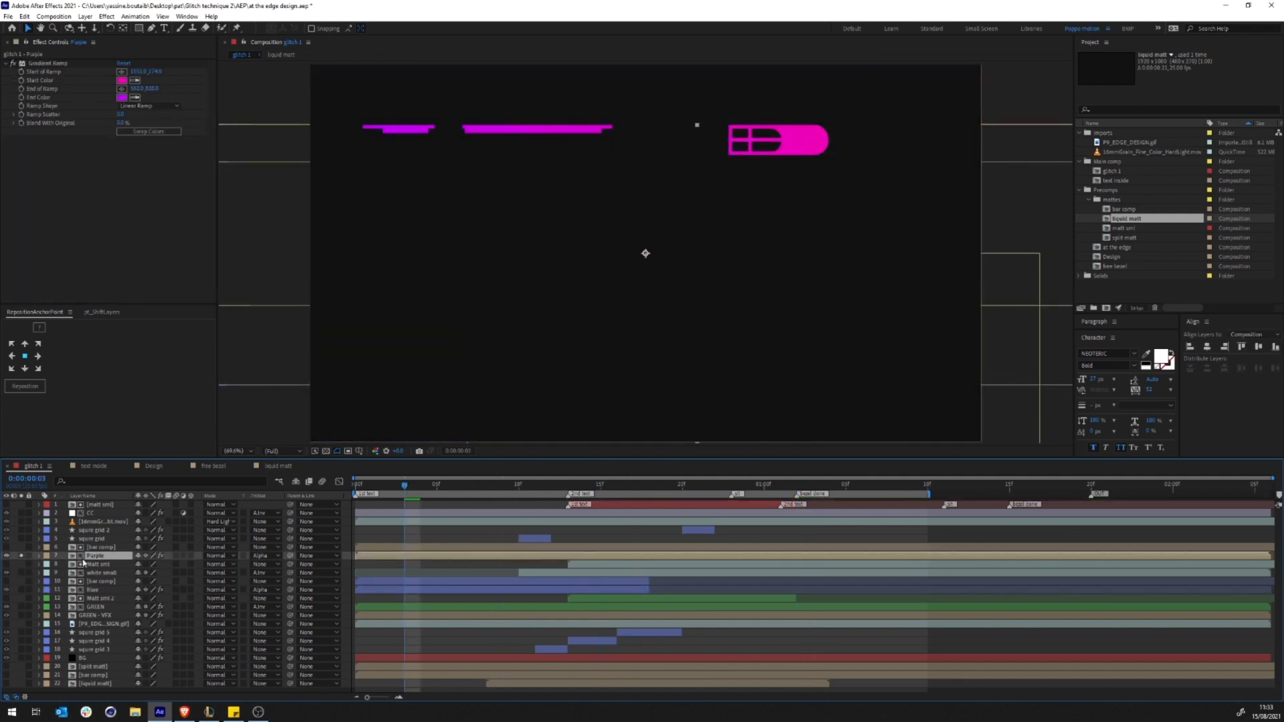
key(ctrl+d)
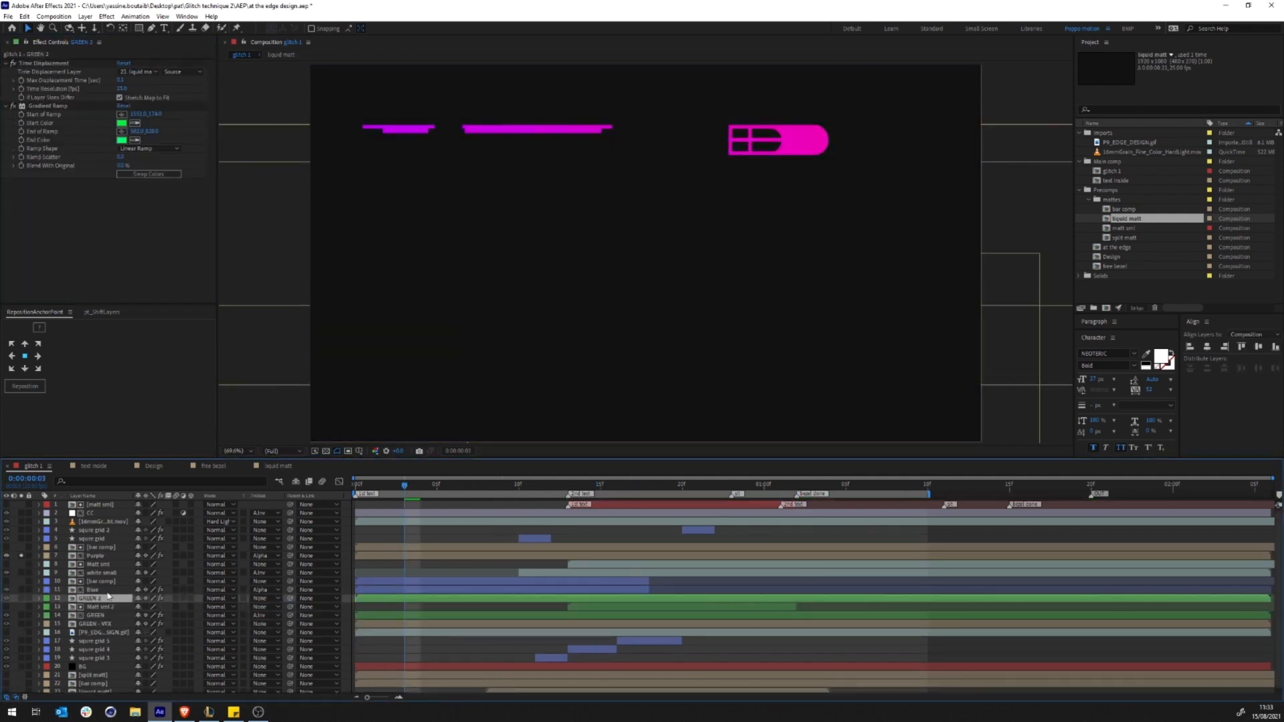
Step: Mask the soloed GREEN 2 layer with a horizontal rectangular strip across the middle at frame 19
drag(410, 490, 668, 488)
click(139, 28)
drag(251, 225, 309, 237)
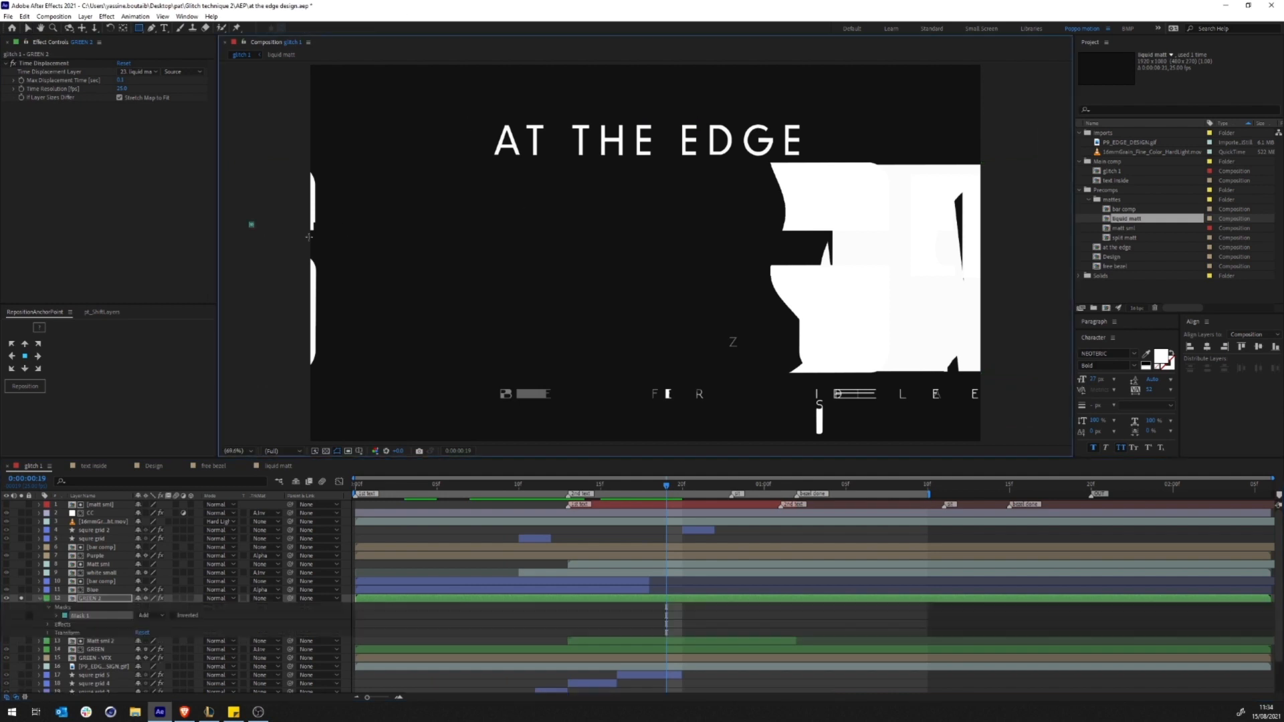
click(100, 607)
click(99, 600)
scroll(727, 366, down, 1)
Step: Compare the masked GREEN 2 layer with Time Displacement off and on, and delete its mask
click(13, 63)
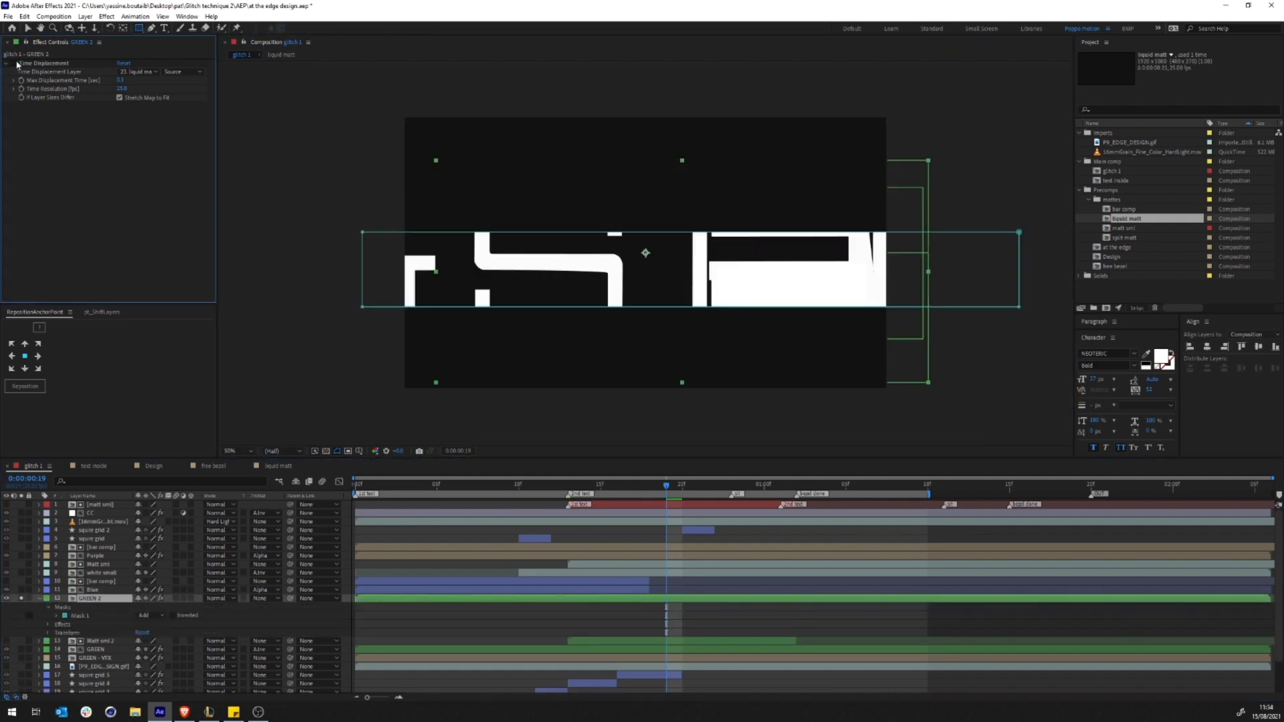
click(13, 64)
click(14, 64)
click(13, 63)
click(14, 64)
click(79, 616)
key(Delete)
Step: Draw three rectangles on a new shape layer over parts of DESIGN, the tagline and AT THE EDGE at the composition's end
key(End)
click(209, 608)
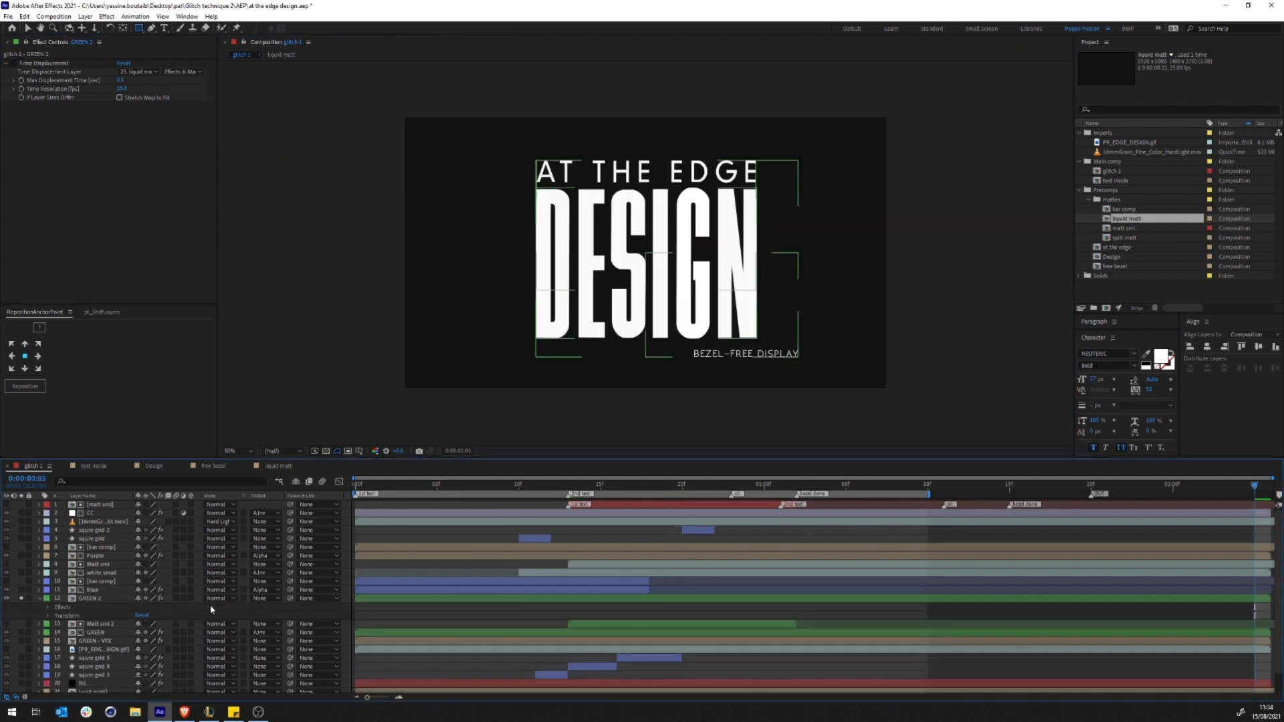
drag(335, 214, 960, 295)
drag(647, 313, 647, 322)
drag(611, 143, 723, 171)
Step: Place Shape Layer 1 directly above GREEN 2 and use it as GREEN 2's alpha matte
drag(100, 505, 97, 645)
click(266, 649)
click(301, 608)
click(94, 648)
click(39, 598)
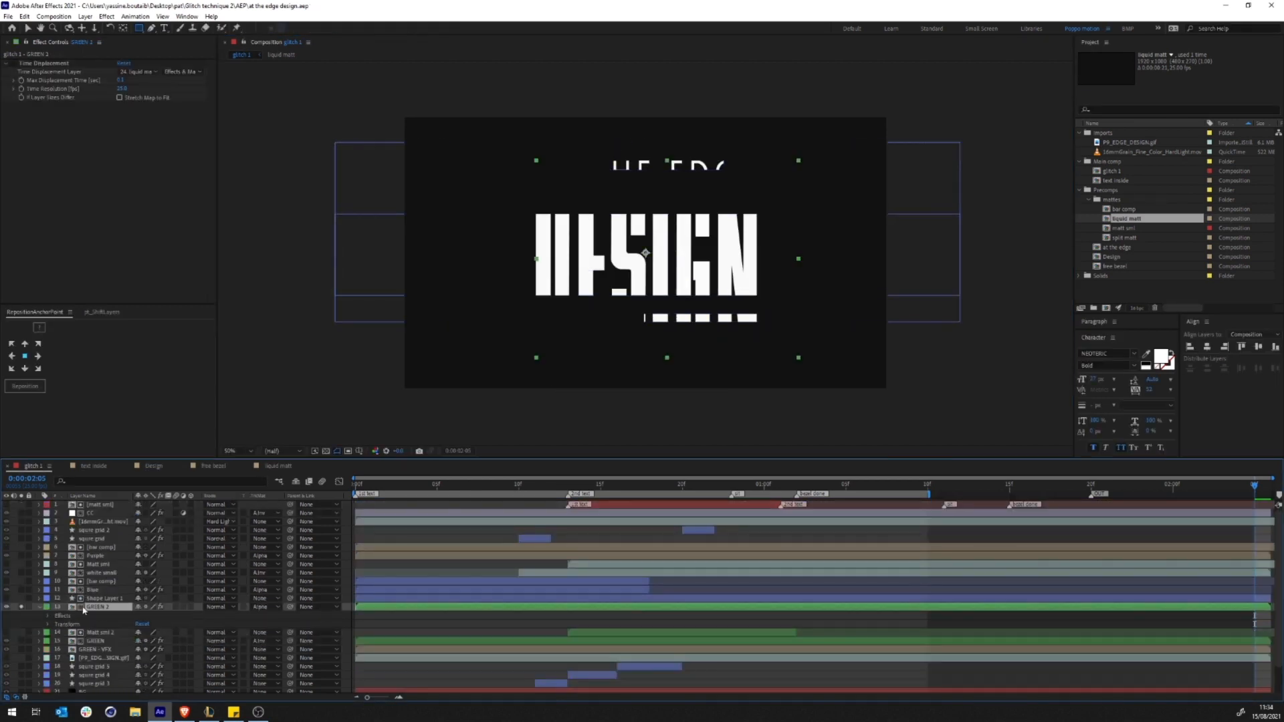
Step: Trim Shape Layer 1 and GREEN 2 to run from frame 10 through frame 19
drag(469, 489, 509, 491)
mouse_move(675, 488)
mouse_down()
mouse_move(627, 487)
mouse_move(666, 487)
mouse_up()
key(alt+])
click(685, 622)
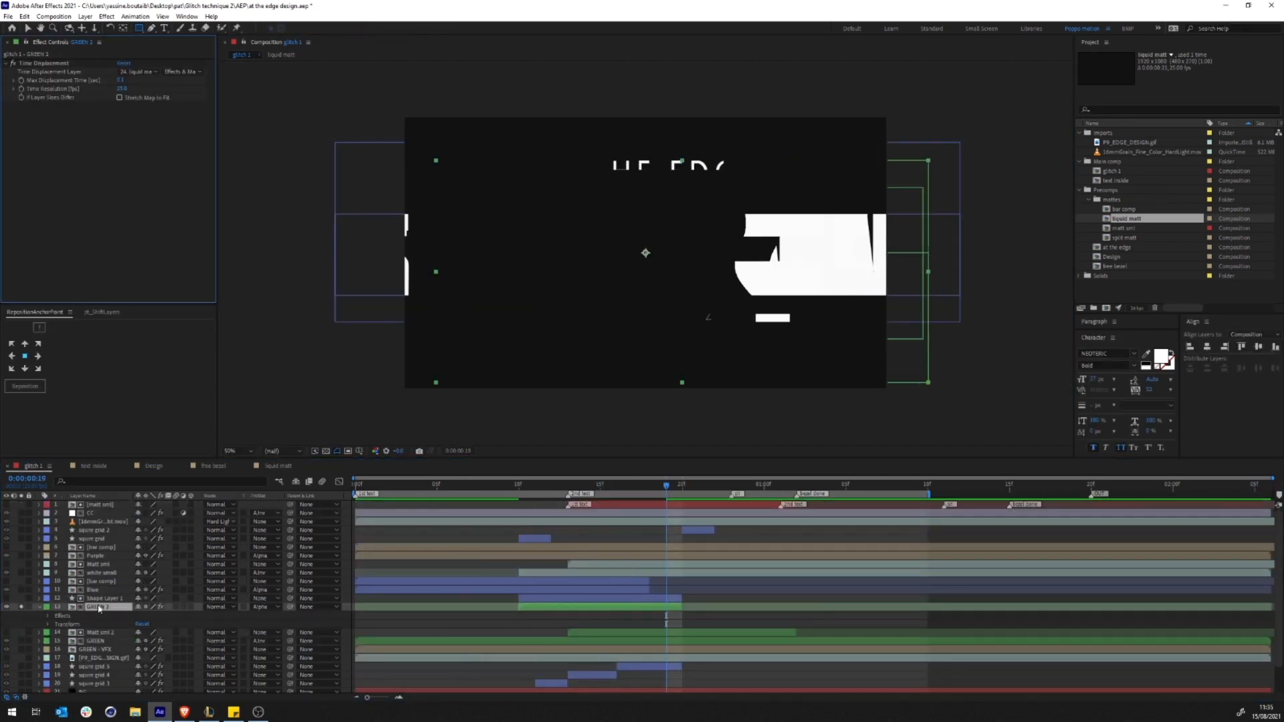
Step: Turn off GREEN 2's solo and label Shape Layer 1 and GREEN 2 orange
click(46, 606)
click(80, 586)
click(46, 607)
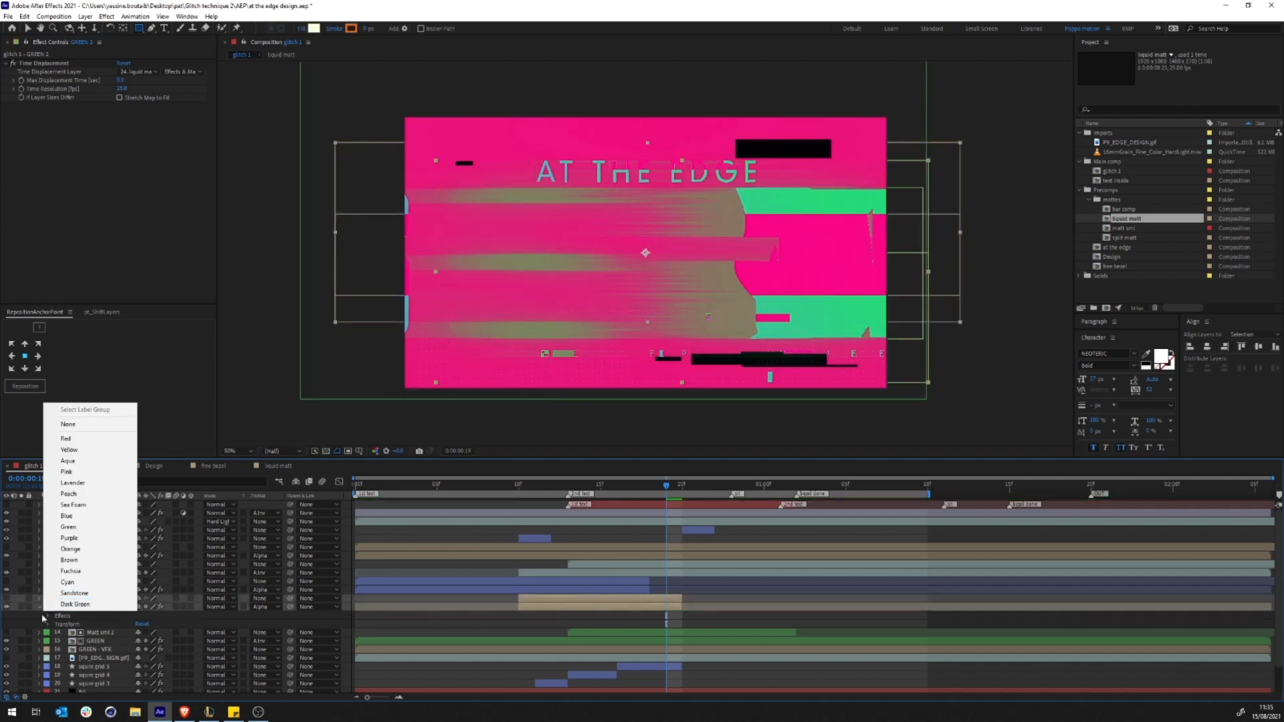
click(70, 549)
click(39, 607)
Step: Move Shape Layer 1 and GREEN 2 up the layer stack, above bar comp and Purple
click(99, 606)
shift+click(103, 599)
drag(103, 599, 100, 543)
click(763, 548)
Step: Slide Shape Layer 1 and GREEN 2 about three frames earlier and check the timing
drag(643, 487, 552, 488)
click(569, 556)
shift+click(574, 548)
drag(574, 548, 526, 543)
drag(609, 490, 667, 488)
Step: Try moving Shape Layer 1 and GREEN 2 higher in the layer stack, and undo the change
drag(106, 539, 110, 515)
key(ctrl+z)
click(645, 548)
shift+click(642, 555)
key(ctrl+z)
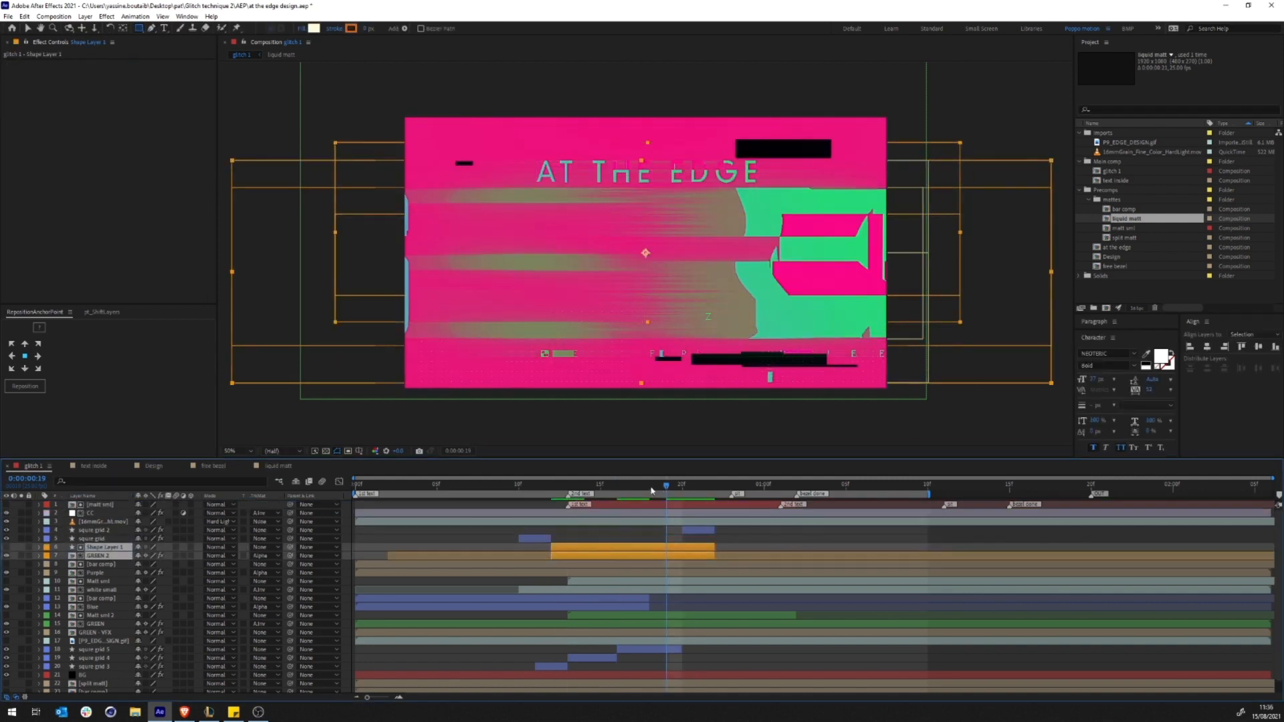
Step: Slide Shape Layer 1 and GREEN 2 earlier so both start at frame 6
drag(653, 489, 502, 489)
drag(476, 546, 566, 554)
shift+click(533, 556)
drag(553, 488, 535, 488)
Step: Solo GREEN 2 and apply the Mosaic effect with Sharp Colors turned on
click(100, 556)
click(21, 556)
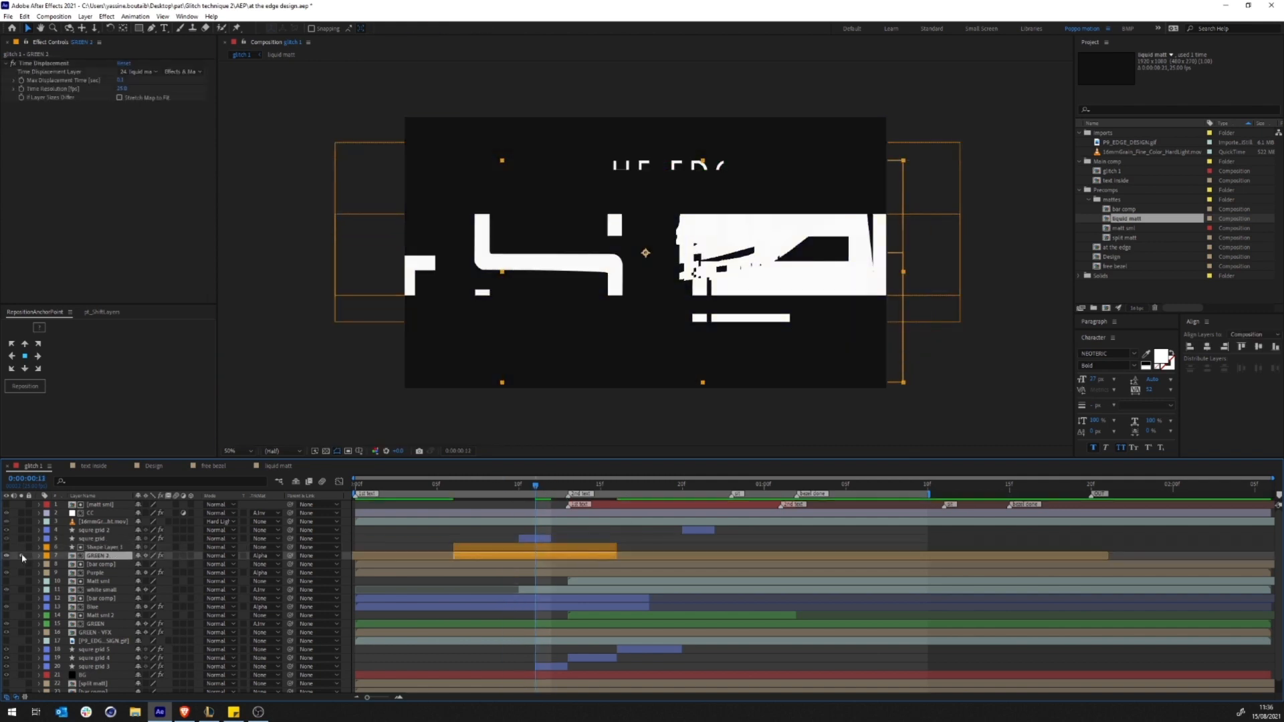
key(ctrl+space)
text(mosaic)
key(Return)
click(119, 131)
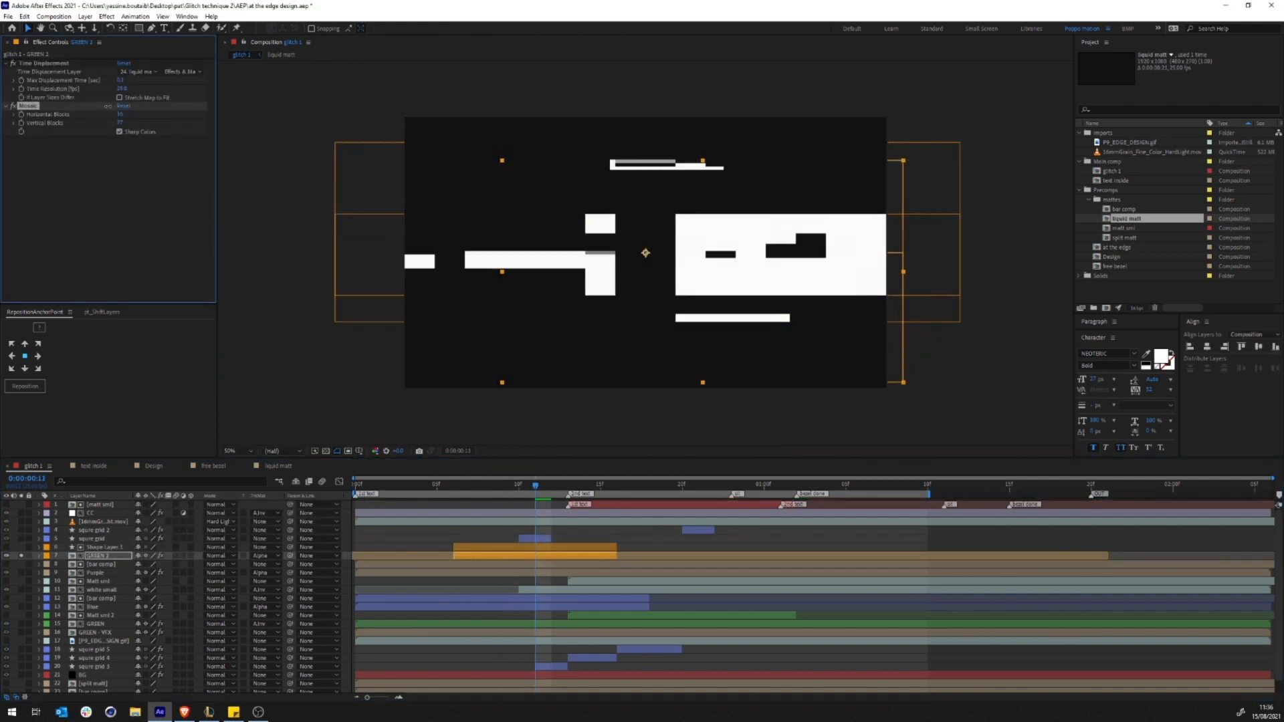
drag(108, 106, 105, 106)
Step: Save the project with GREEN 2 unsoloed and preview the glitch 1 animation
click(21, 556)
key(ctrl+s)
double_click(347, 257)
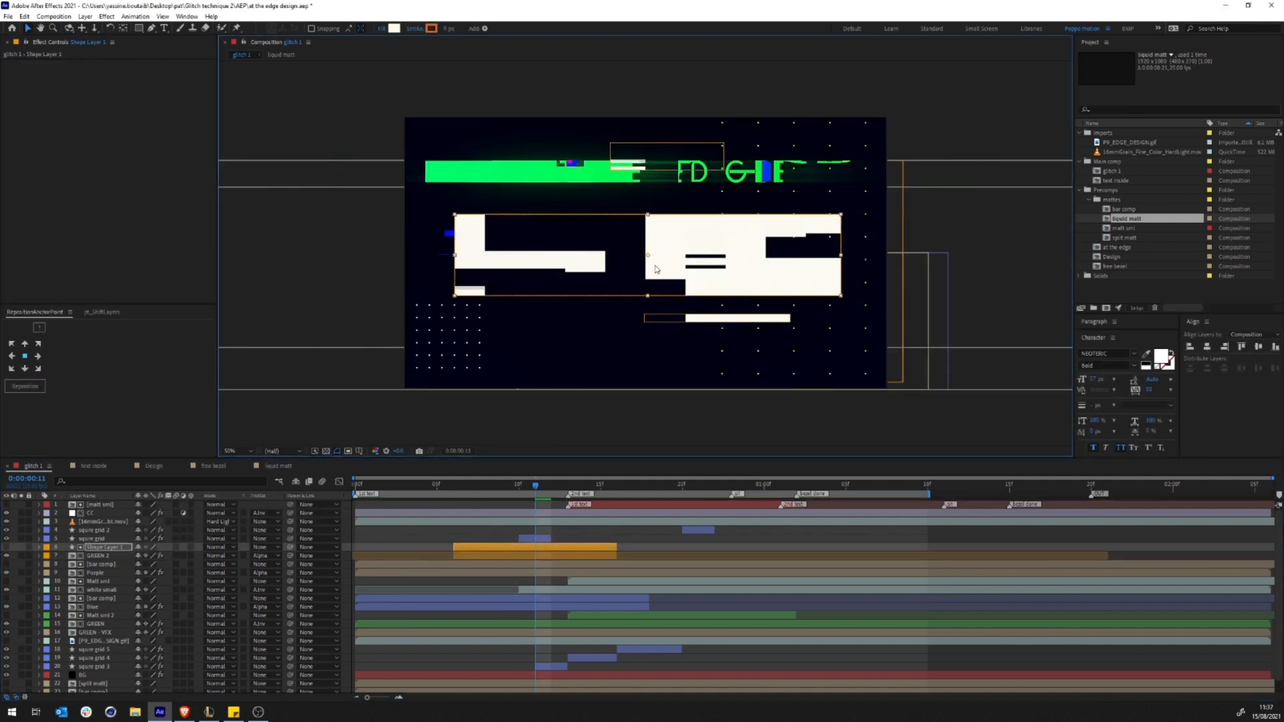
key(space)
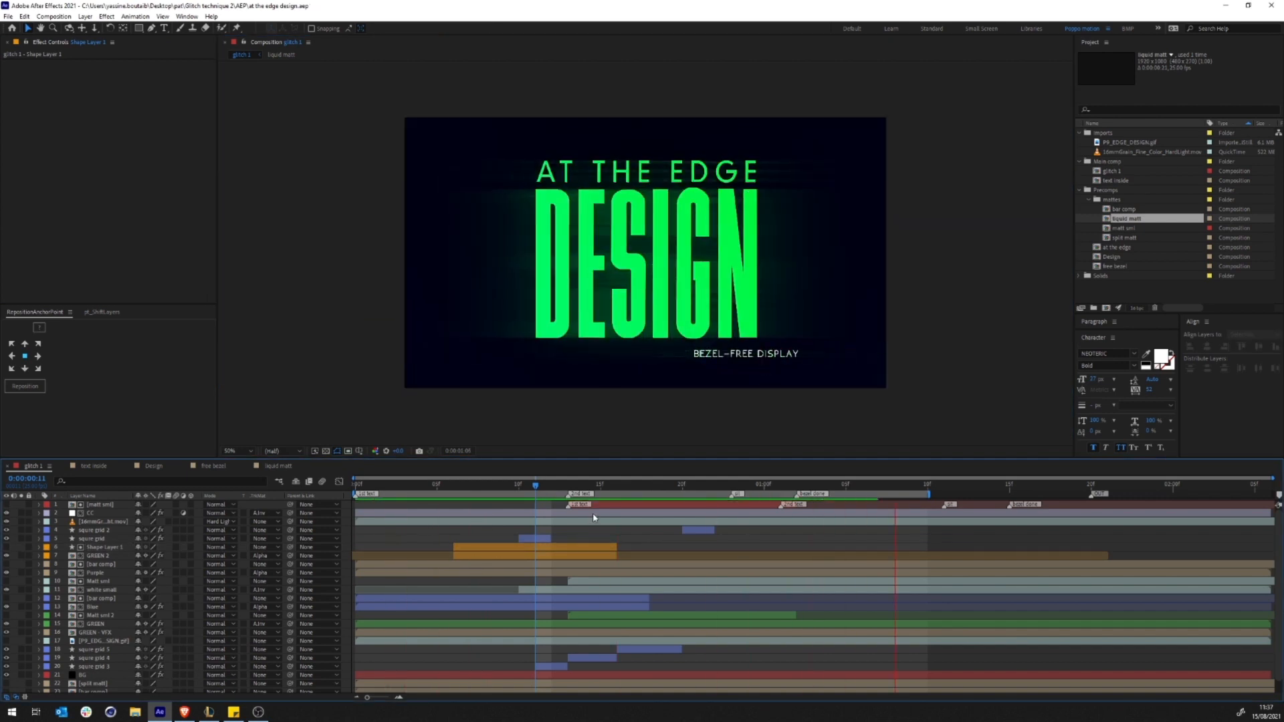
key(space)
Step: Reposition GREEN 2 farther right in the frame beneath its shape matte
click(705, 271)
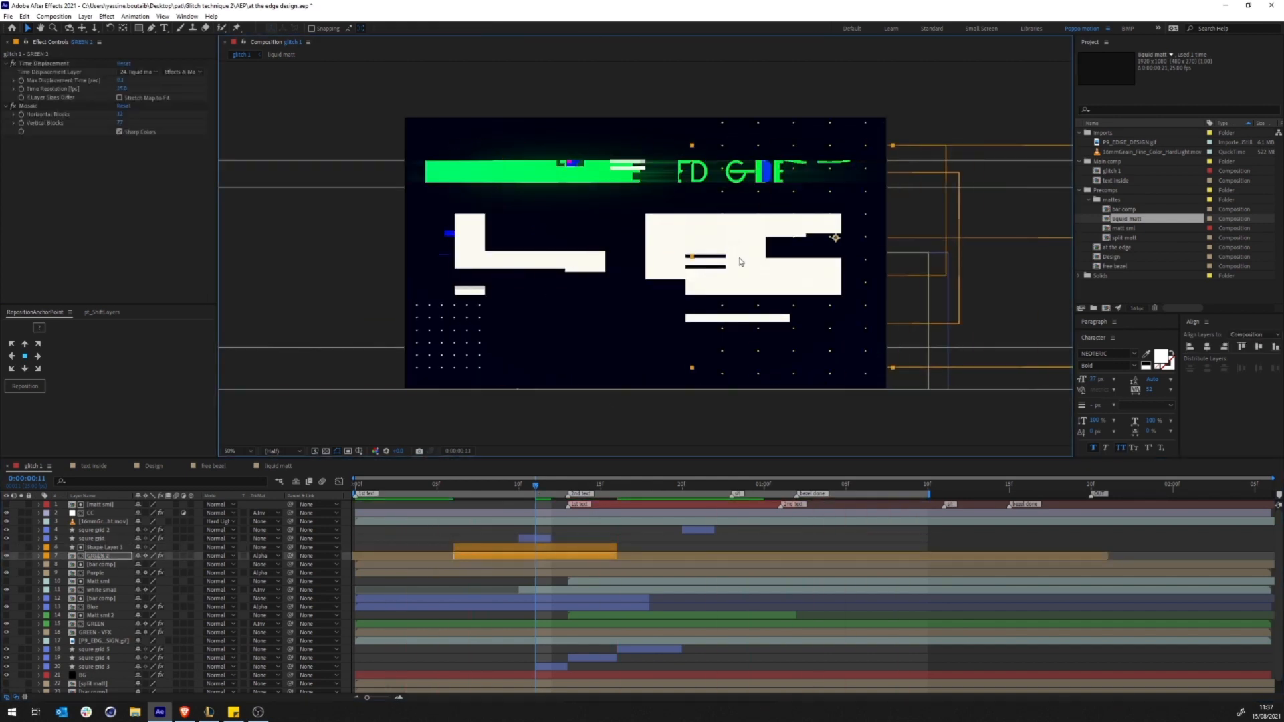
drag(740, 261, 837, 263)
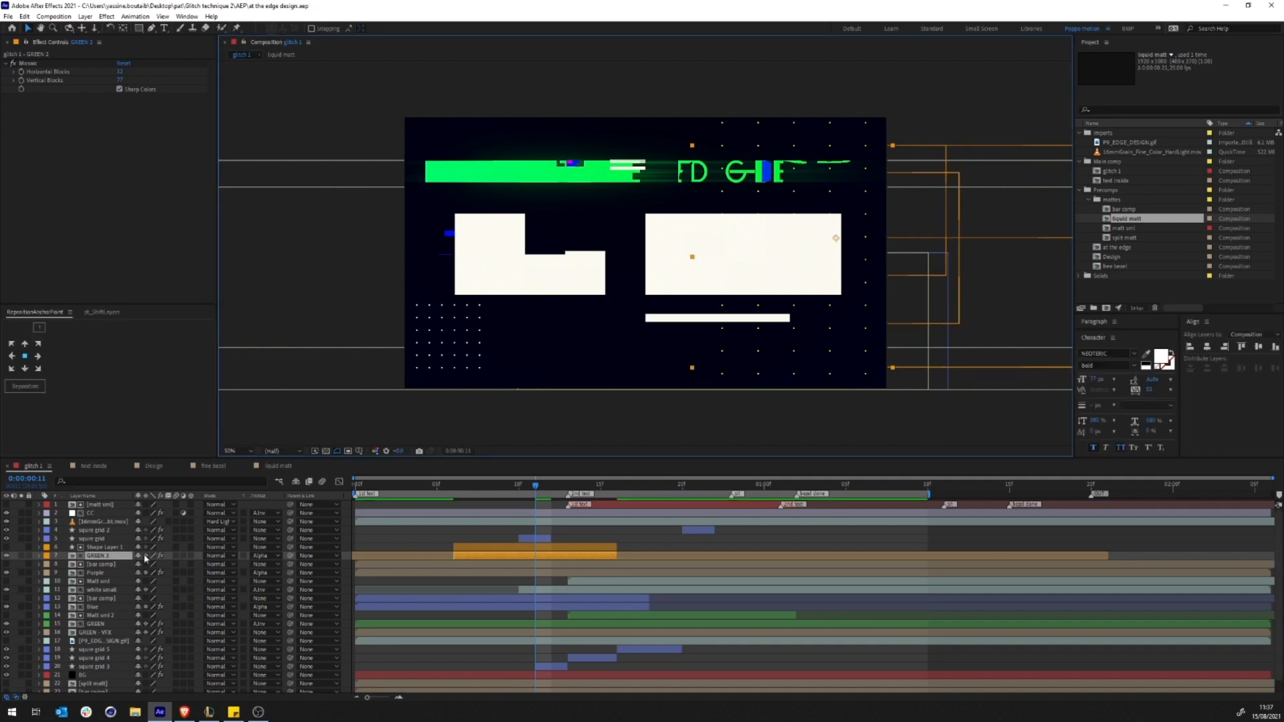
Step: Try GREEN 2 with its collapse transformations toggled and a shifted position, undo the changes and preview the animation
click(146, 557)
click(37, 118)
key(ctrl+z)
drag(681, 242, 726, 240)
key(ctrl+z)
click(453, 532)
key(space)
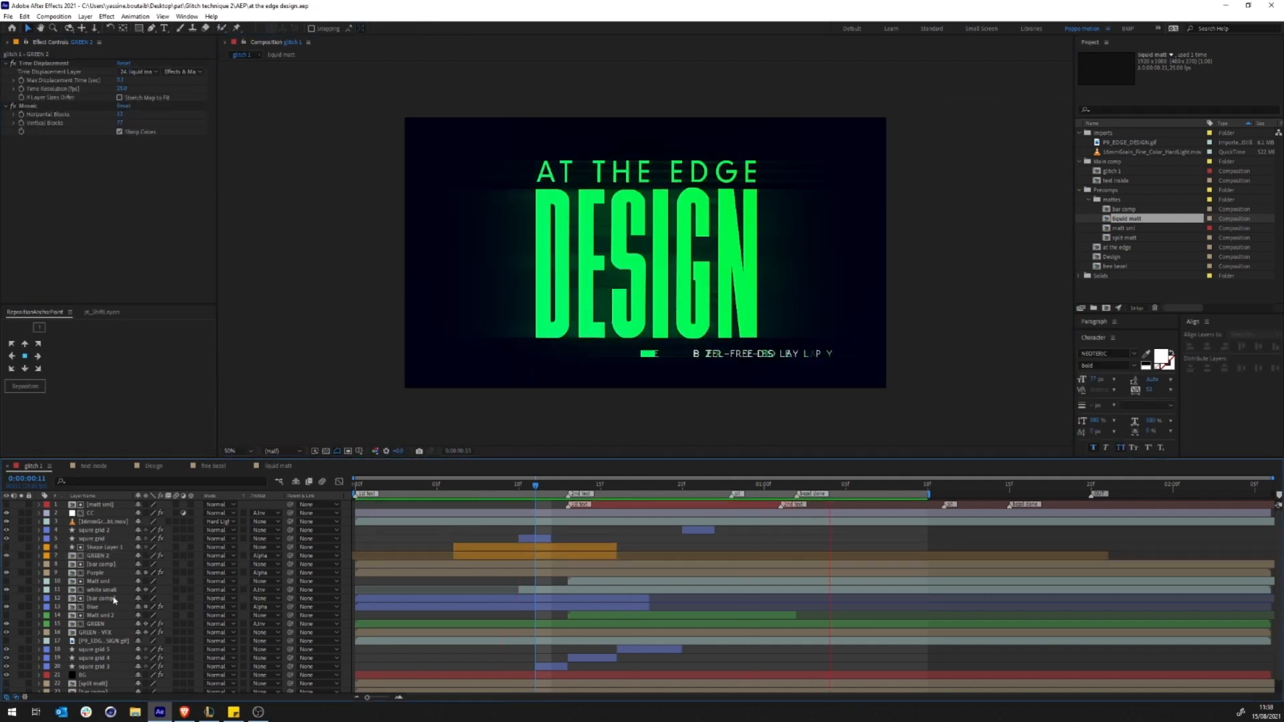
Step: Turn off Time Displacement on the GREEN layer and review the frames up to frame 13
scroll(114, 601, down, 1)
click(107, 611)
click(13, 64)
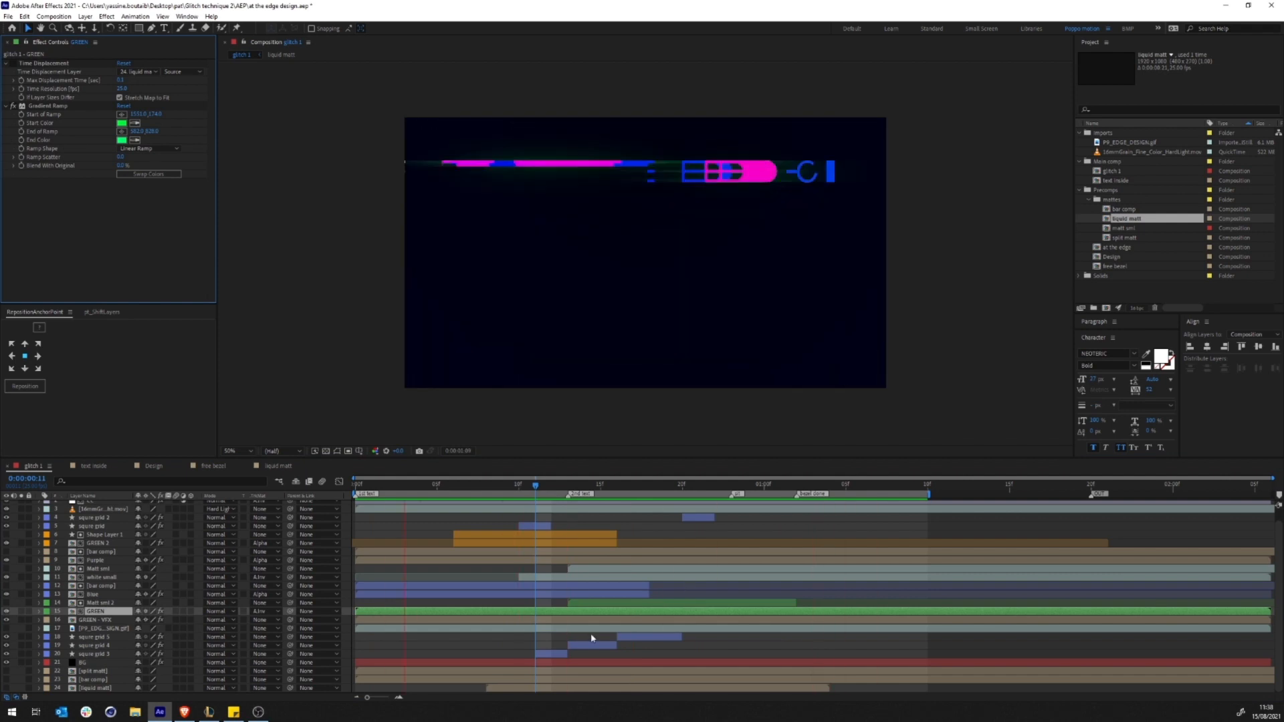
click(486, 482)
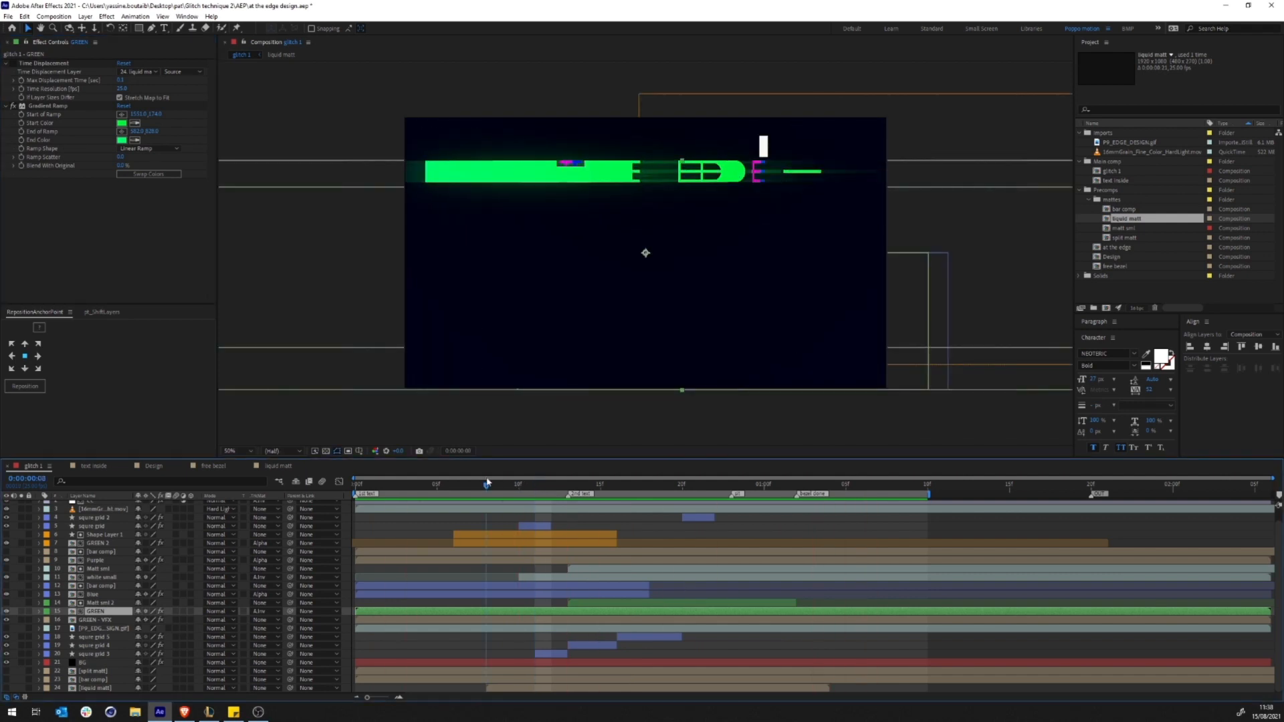
drag(487, 482, 568, 483)
click(104, 543)
key(ctrl+space)
click(383, 533)
click(383, 543)
Step: Copy the Gradient Ramp effect from the Purple layer to GREEN 2
click(95, 561)
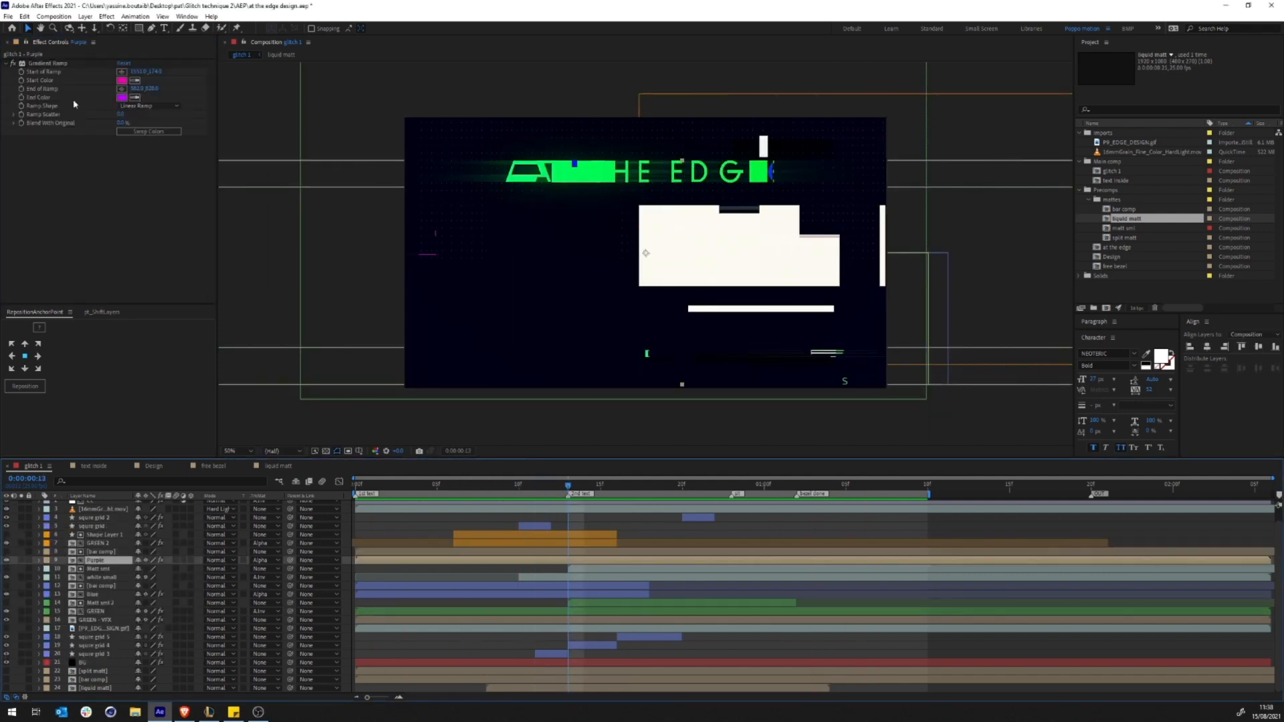
click(47, 63)
key(ctrl+c)
click(559, 537)
click(559, 543)
key(ctrl+v)
Step: Preview the recoloured mosaic animation and fit the composition to the viewer
click(575, 535)
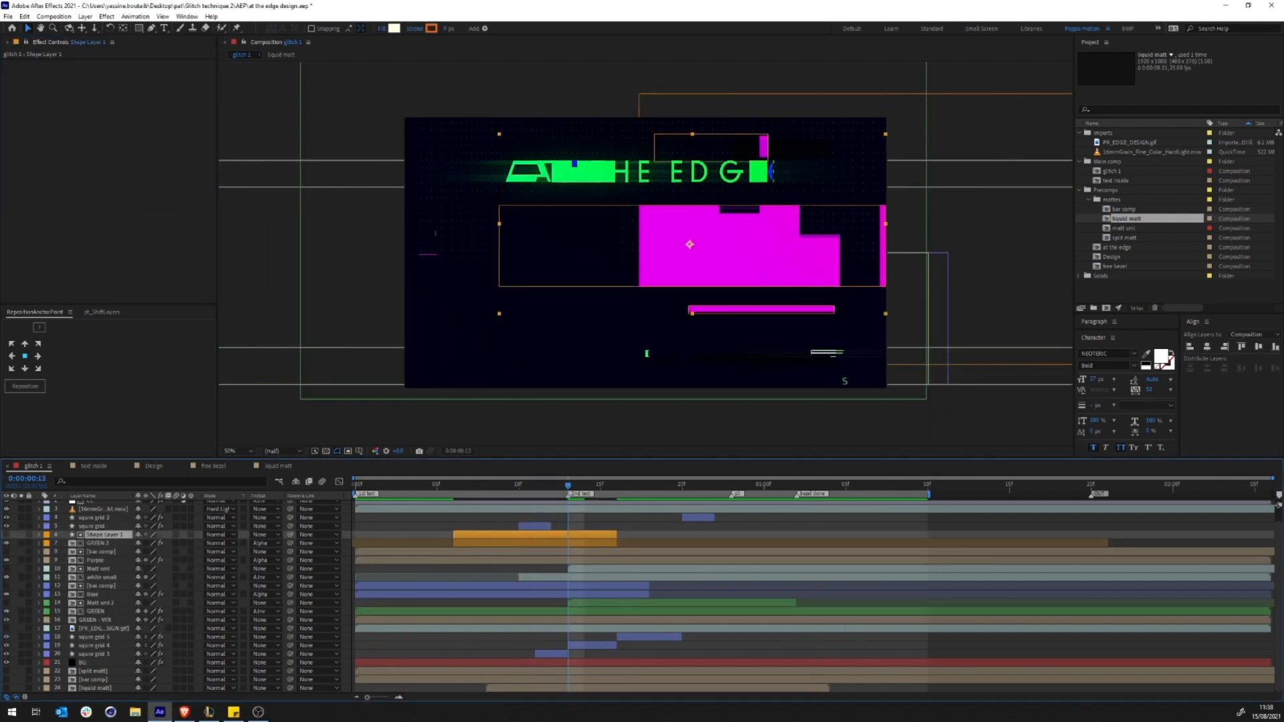
key(space)
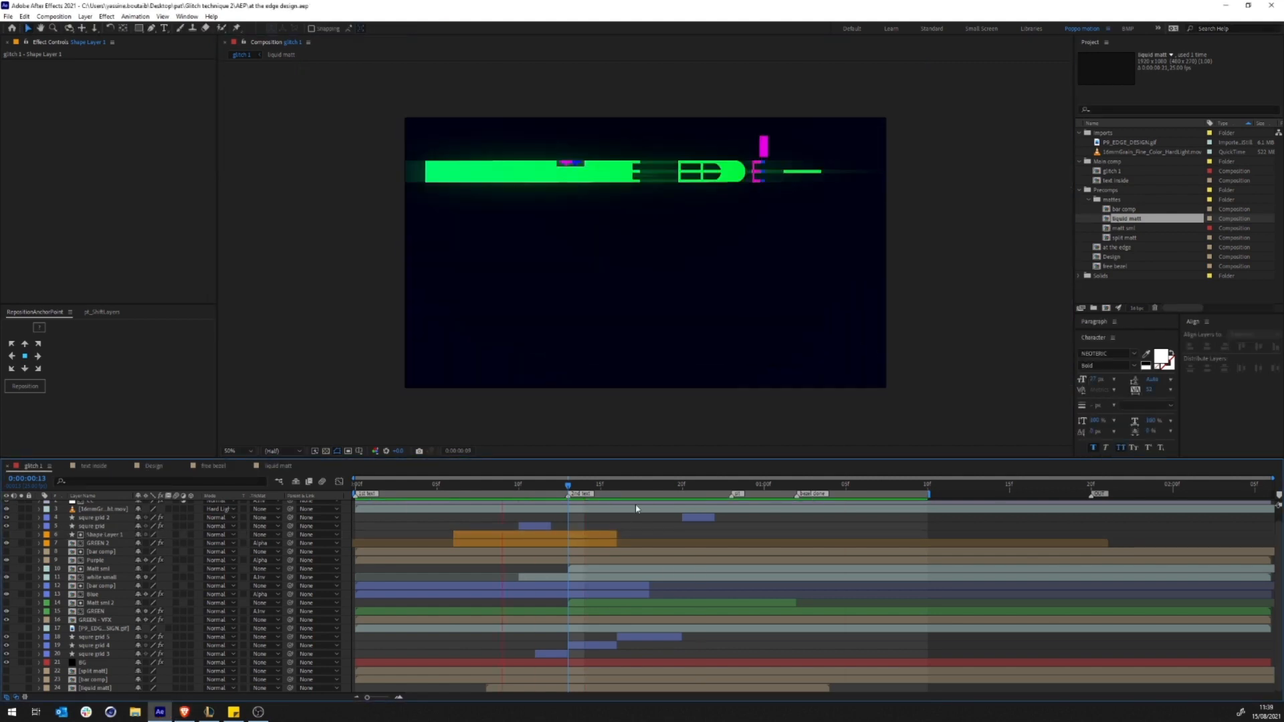
click(238, 451)
click(246, 460)
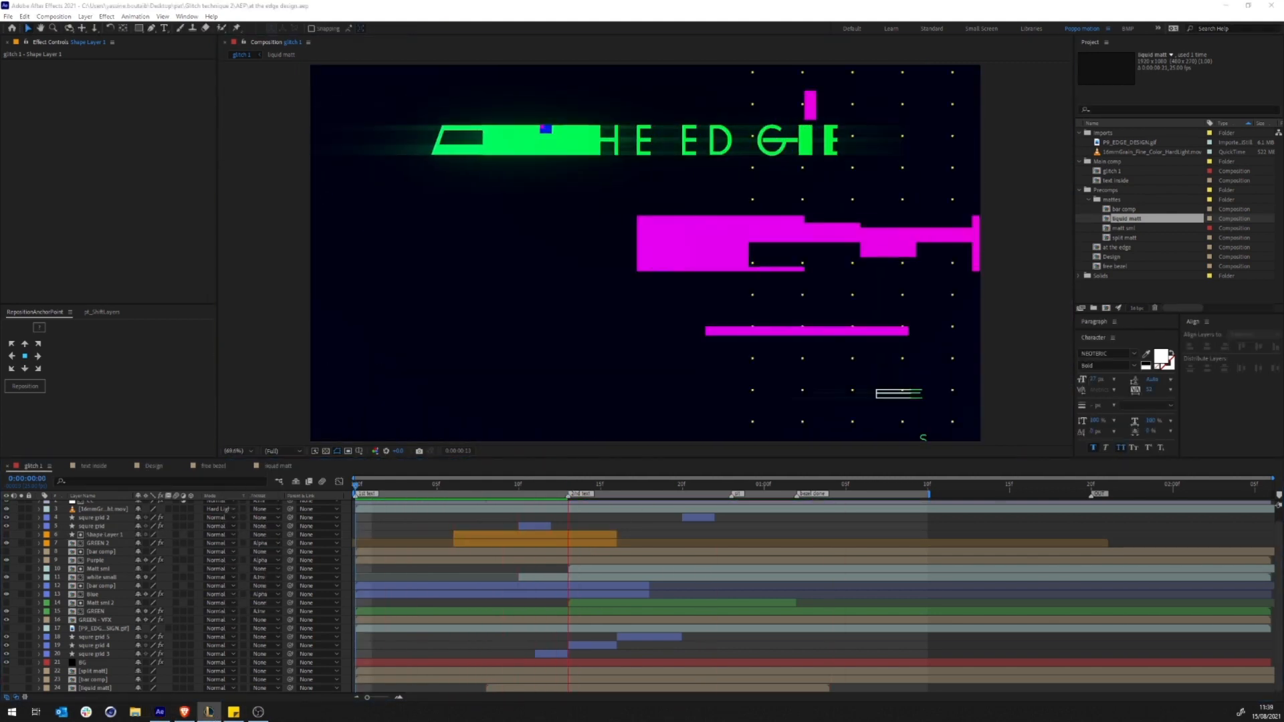
Step: Try a duplicate of square grid 4 placed higher in the stack and starting at 0:00:01:00, and delete it
drag(750, 485, 764, 498)
click(557, 654)
click(605, 646)
key(ctrl+d)
drag(100, 646, 113, 601)
key([)
key(Delete)
Step: Duplicate square grid 3, start the copy at 0:00:01:00 and place it above square grid 5
click(561, 654)
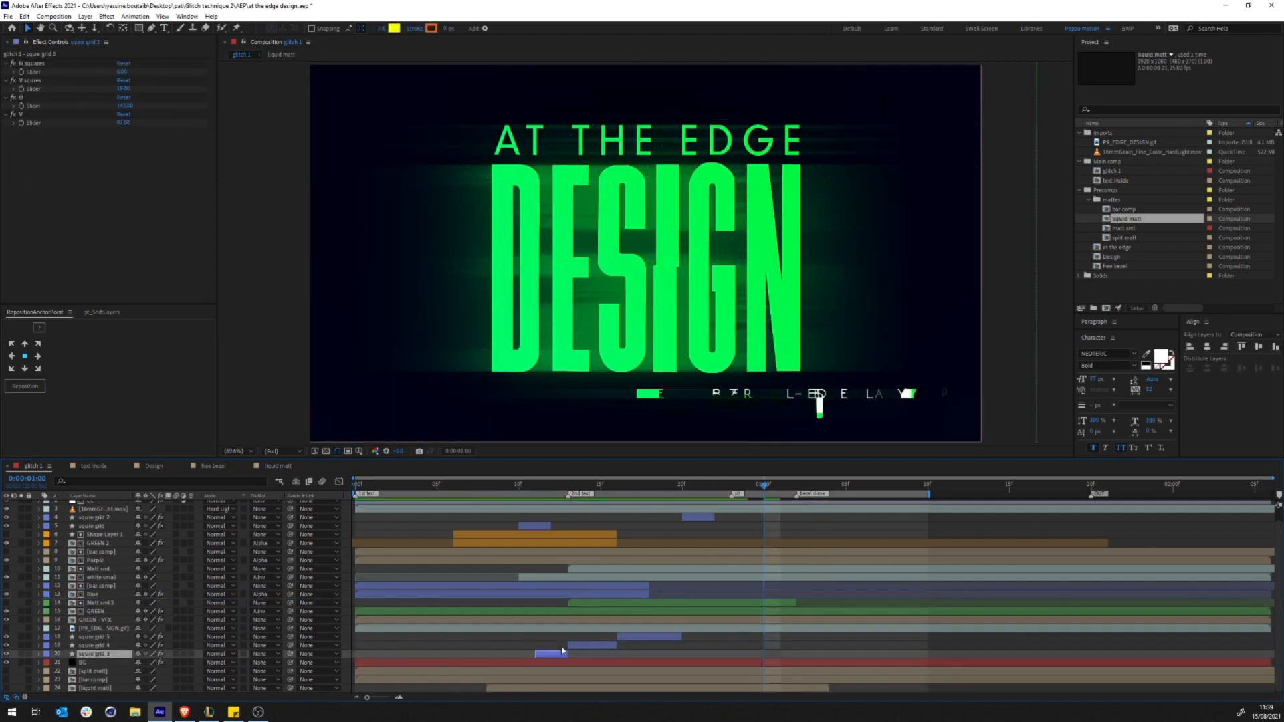
key(ctrl+d)
key([)
drag(123, 658, 120, 634)
key(comma)
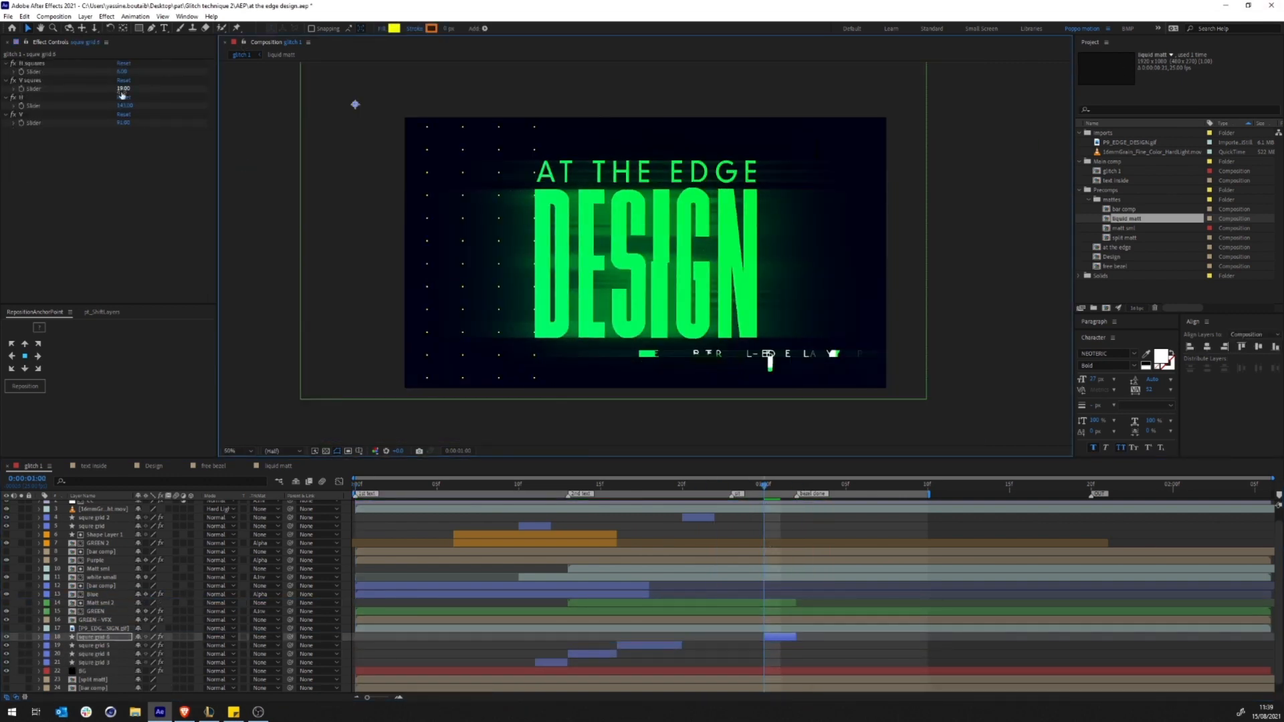
Step: Adjust the row count and dot spacing of square grid 6, save the project and preview the animation
click(428, 201)
click(772, 637)
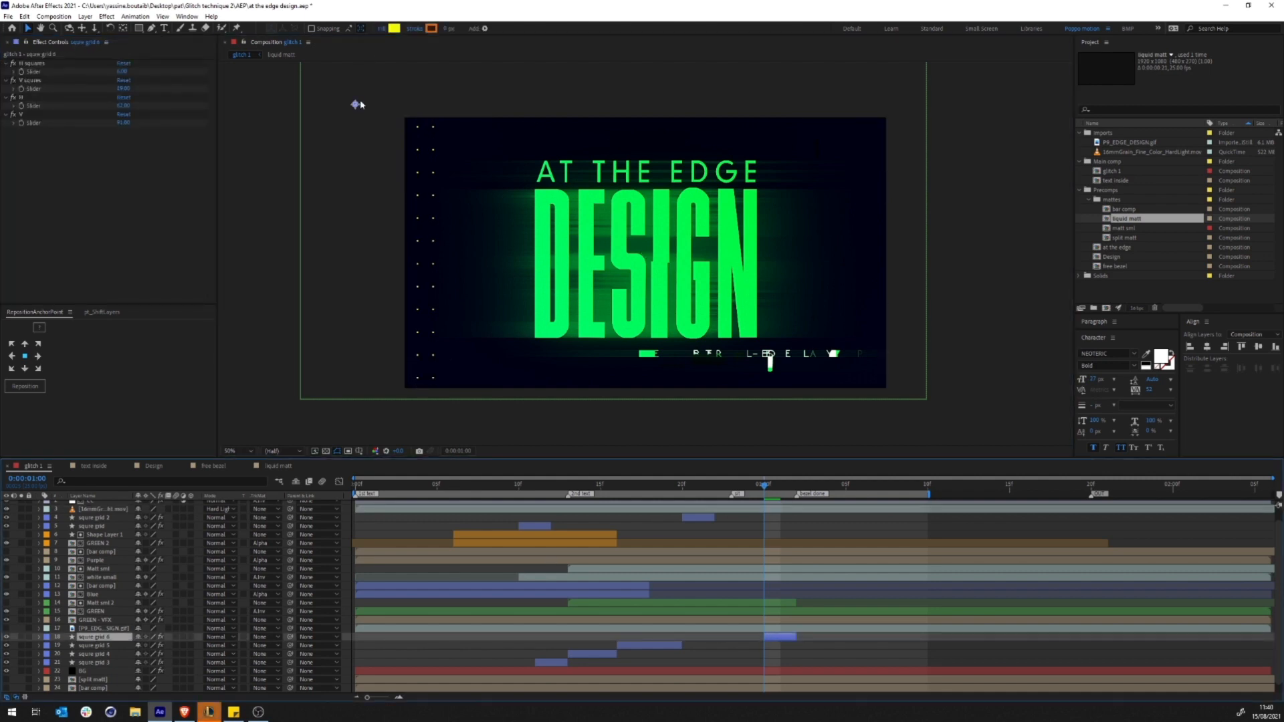
key(comma)
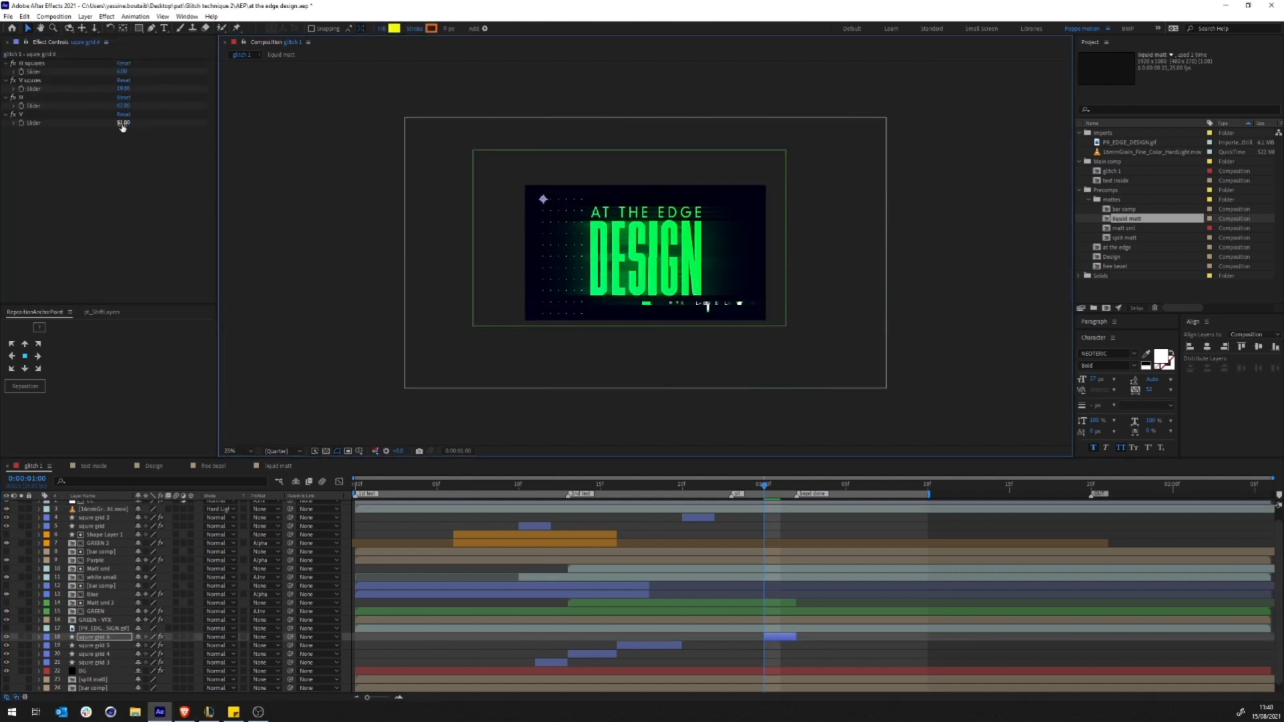
key(period)
key(period)
key(F2)
key(shift+slash)
key(ctrl+s)
key(space)
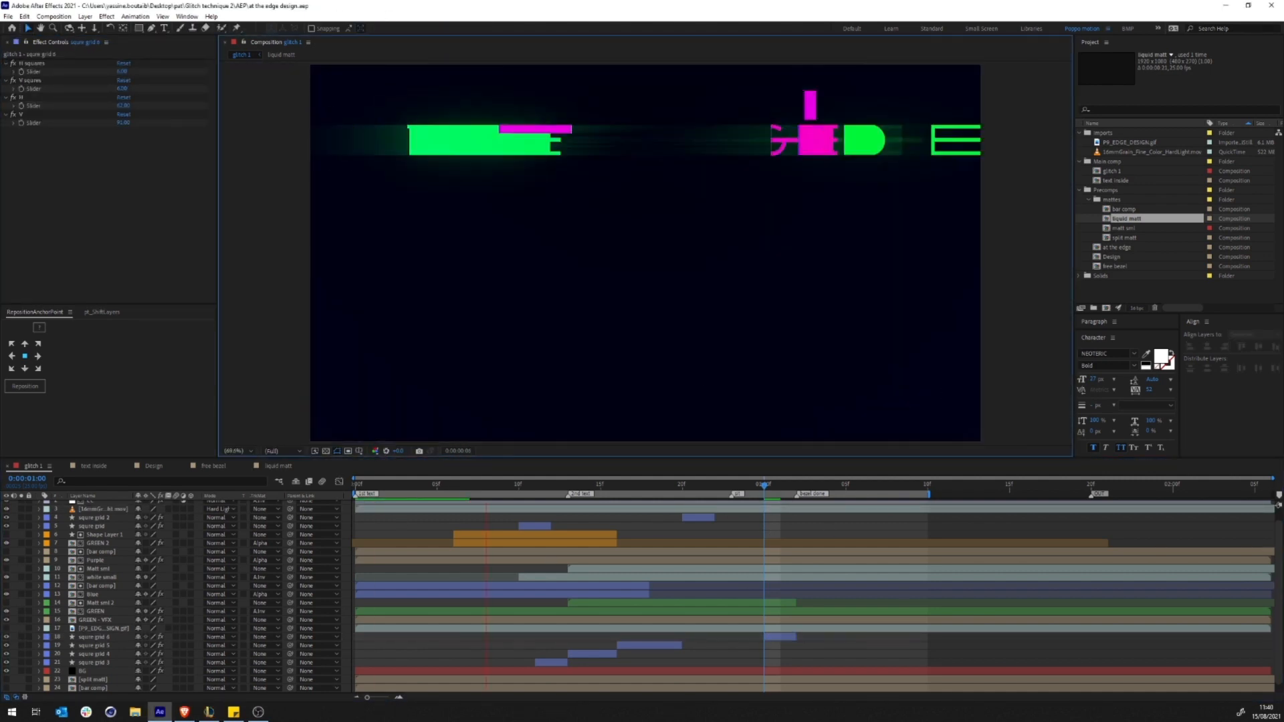
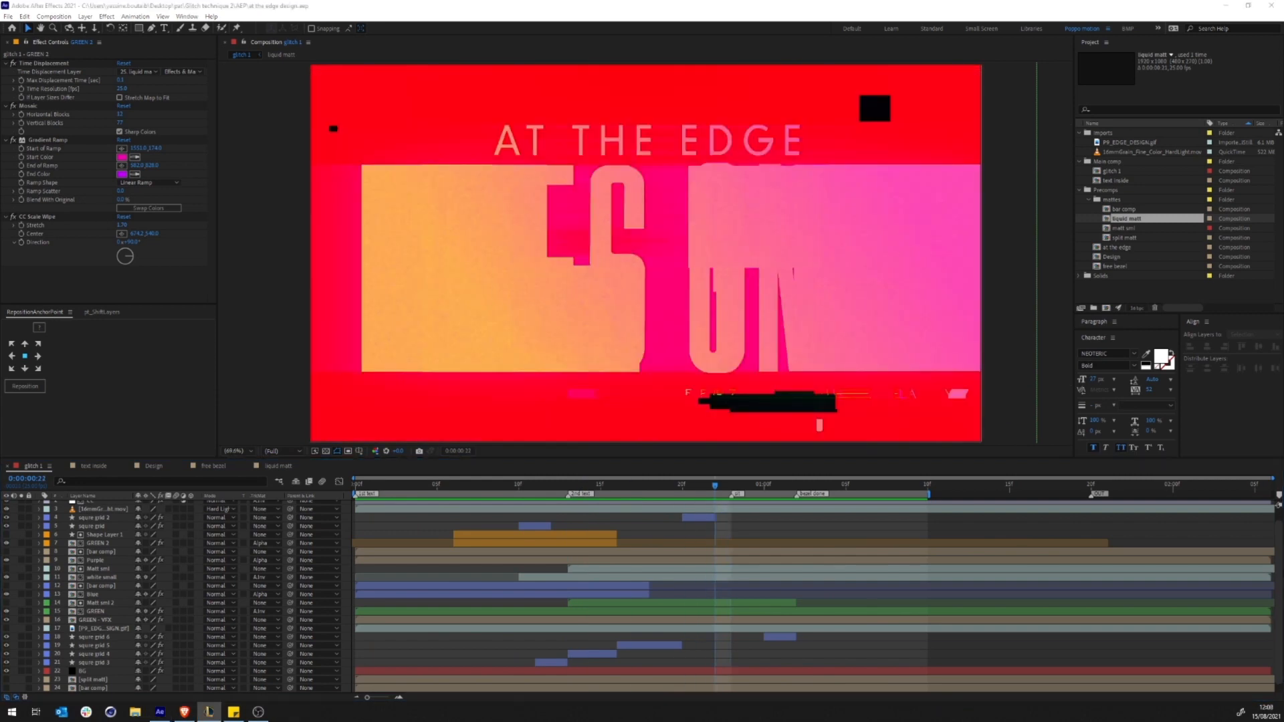
Step: In the matt sml composition, duplicate Shape Layer 6 and flatten the copy into a thinner bar at the 0:00:00:05 keyframe
scroll(114, 535, up, 2)
double_click(115, 507)
key(ctrl+d)
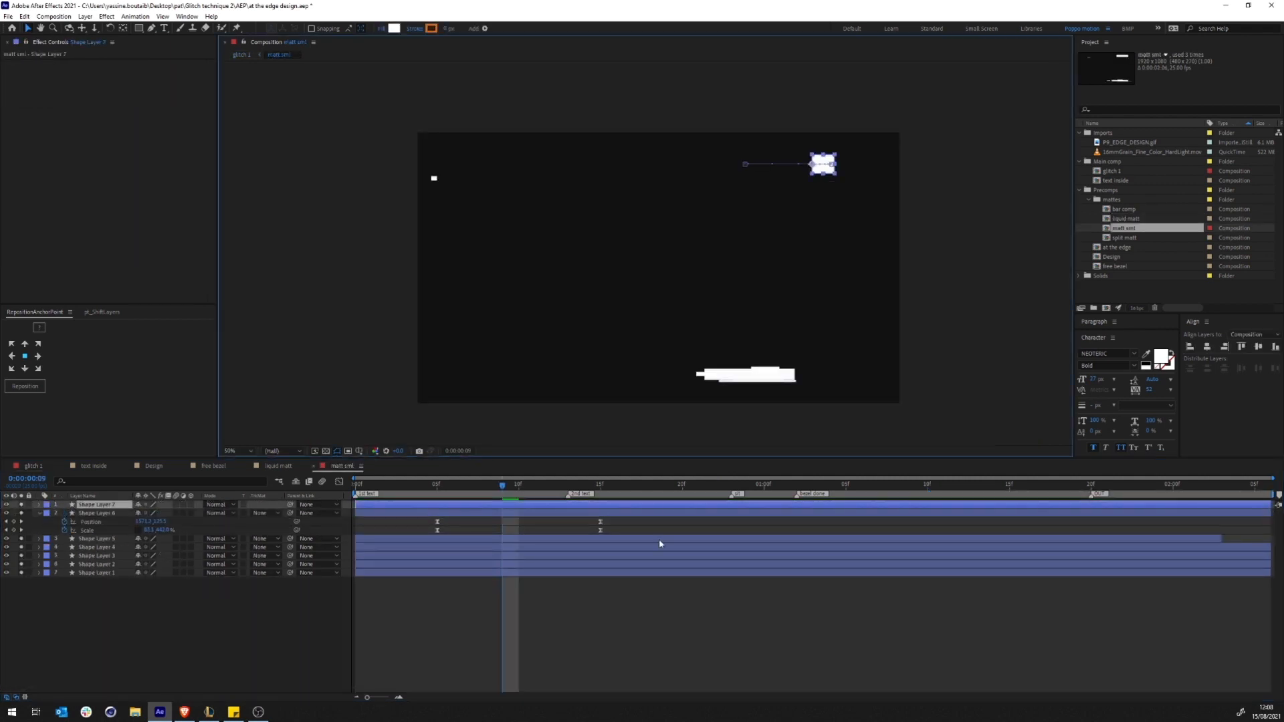
key(u)
key(k)
key(j)
drag(794, 165, 778, 175)
scroll(779, 176, up, 2)
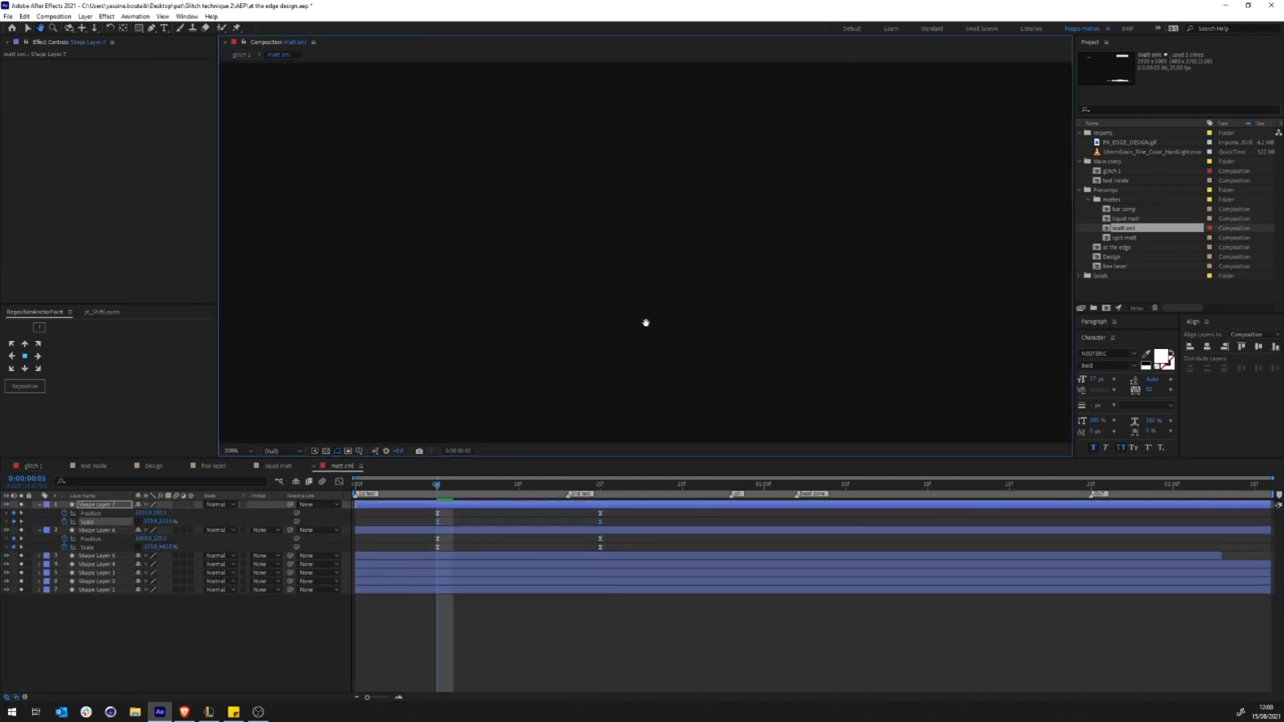
Step: Reposition the thin bar's Position keyframes at 0:00:00:05 and 0:00:00:15 so it slides along the lower-left edge of the original block
drag(890, 147, 471, 434)
drag(961, 220, 720, 219)
drag(905, 219, 719, 220)
click(610, 515)
key(k)
drag(609, 515, 432, 511)
right_click(434, 511)
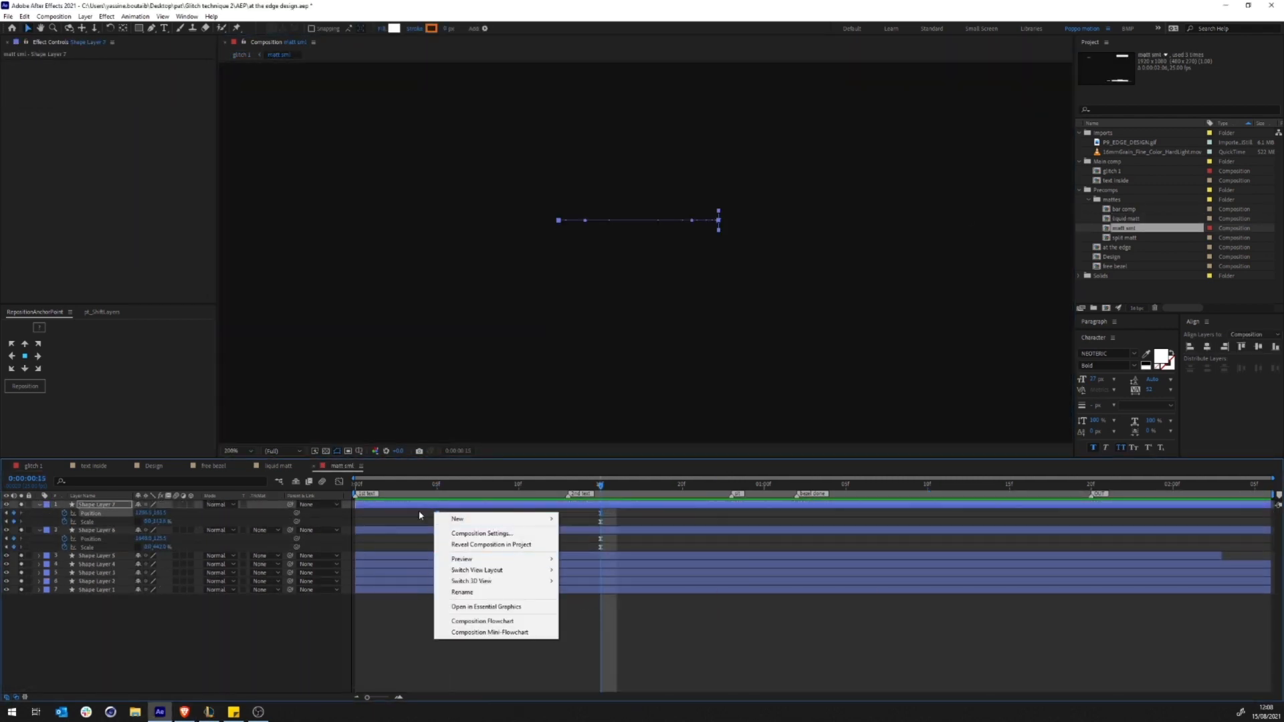
right_click(600, 514)
mouse_move(655, 639)
click(751, 638)
key(j)
drag(795, 221, 632, 221)
key(ctrl+shift+a)
Step: Return to the glitch 1 composition, save the project and review the animation in the maximised viewer
click(241, 55)
click(279, 55)
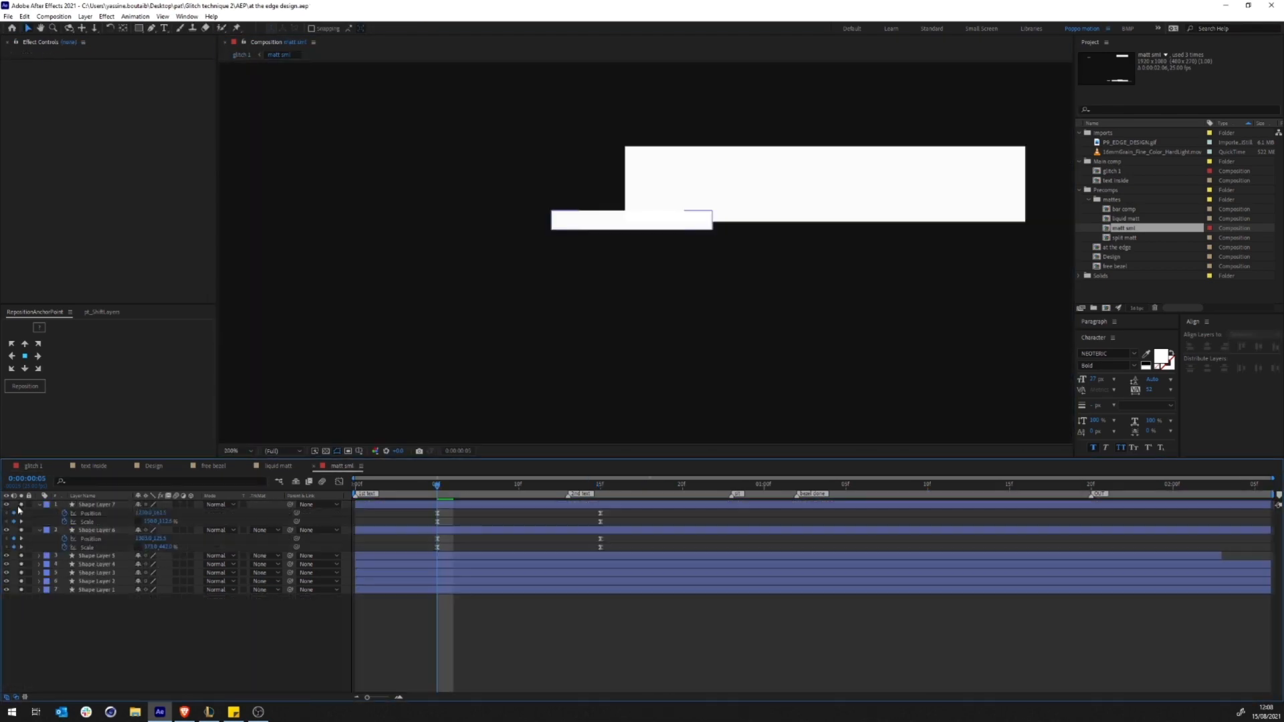
key(ctrl+a)
click(242, 55)
scroll(646, 253, down, 1)
key(ctrl+s)
key(grave)
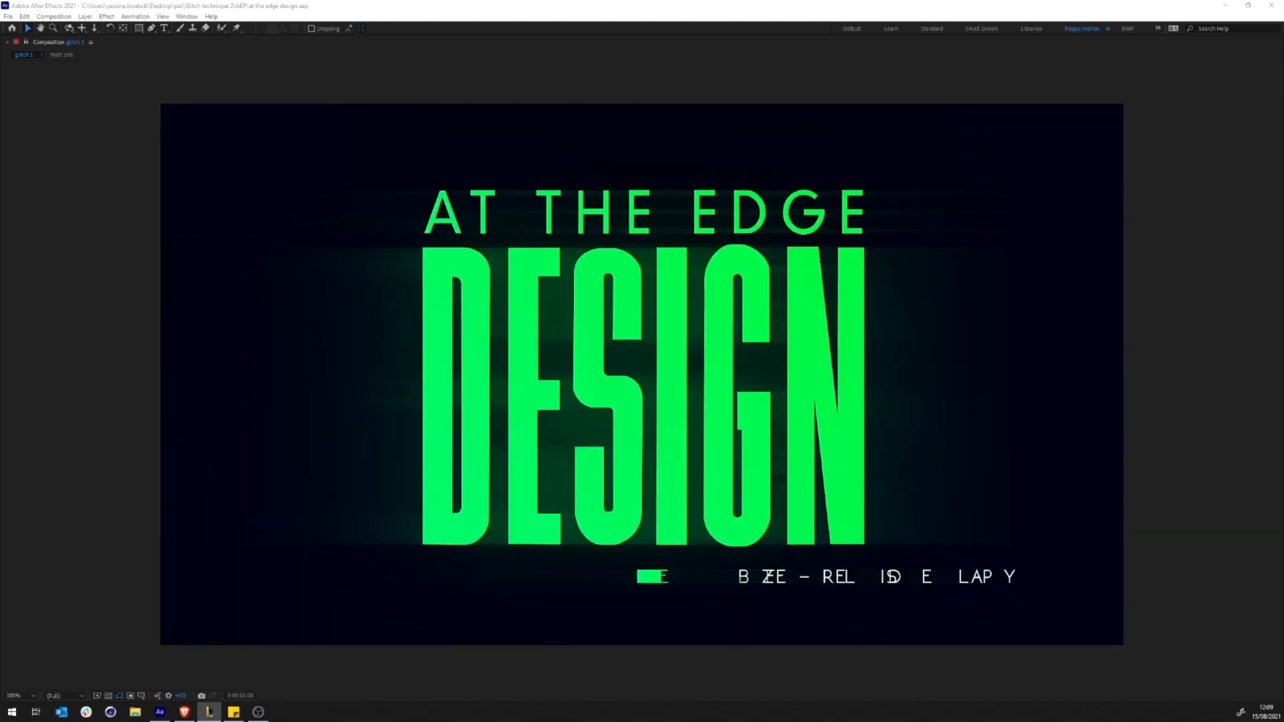
key(grave)
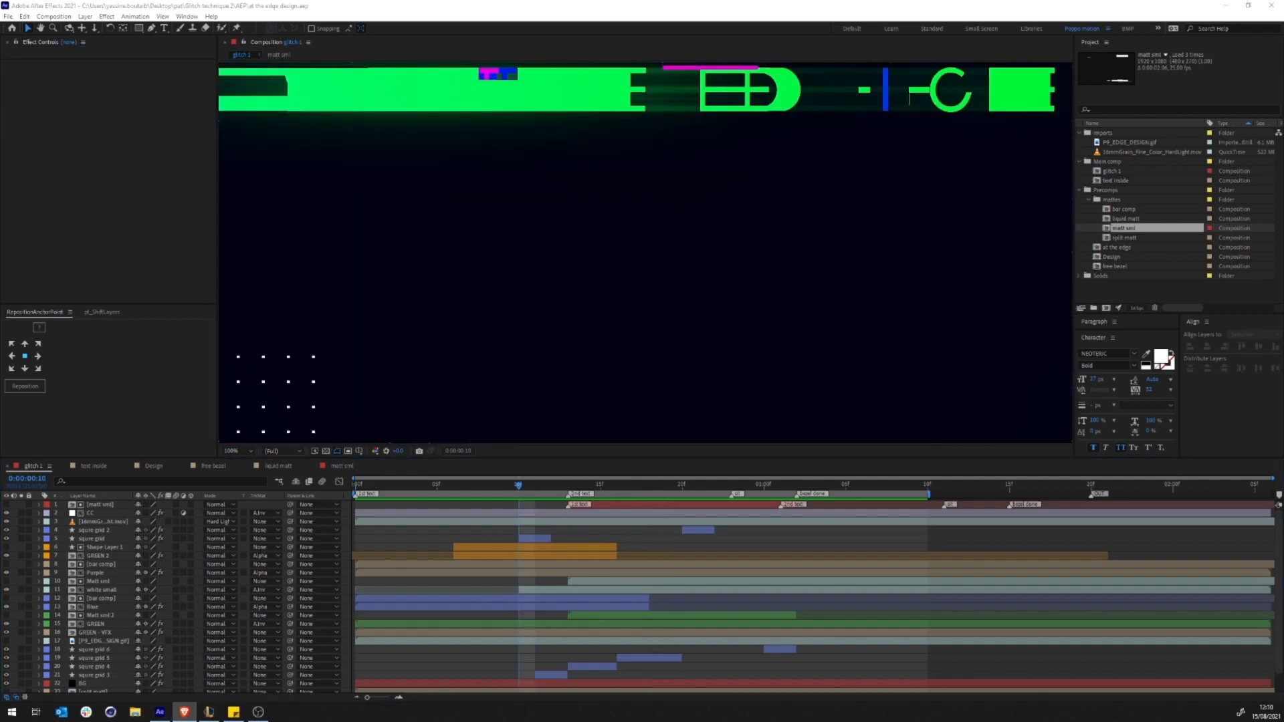
Step: Rename the GREEN 2 layer as glitch
click(536, 488)
key(comma)
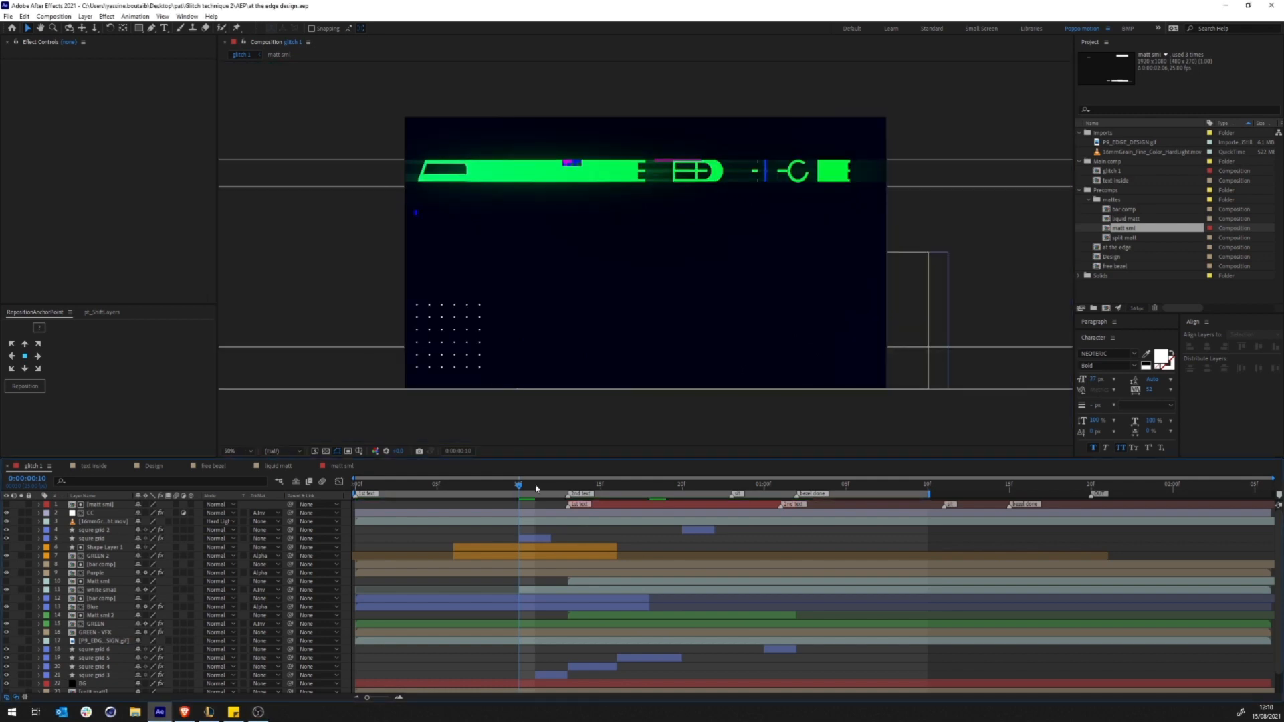
click(106, 556)
click(101, 547)
click(95, 557)
key(Return)
text(glitch)
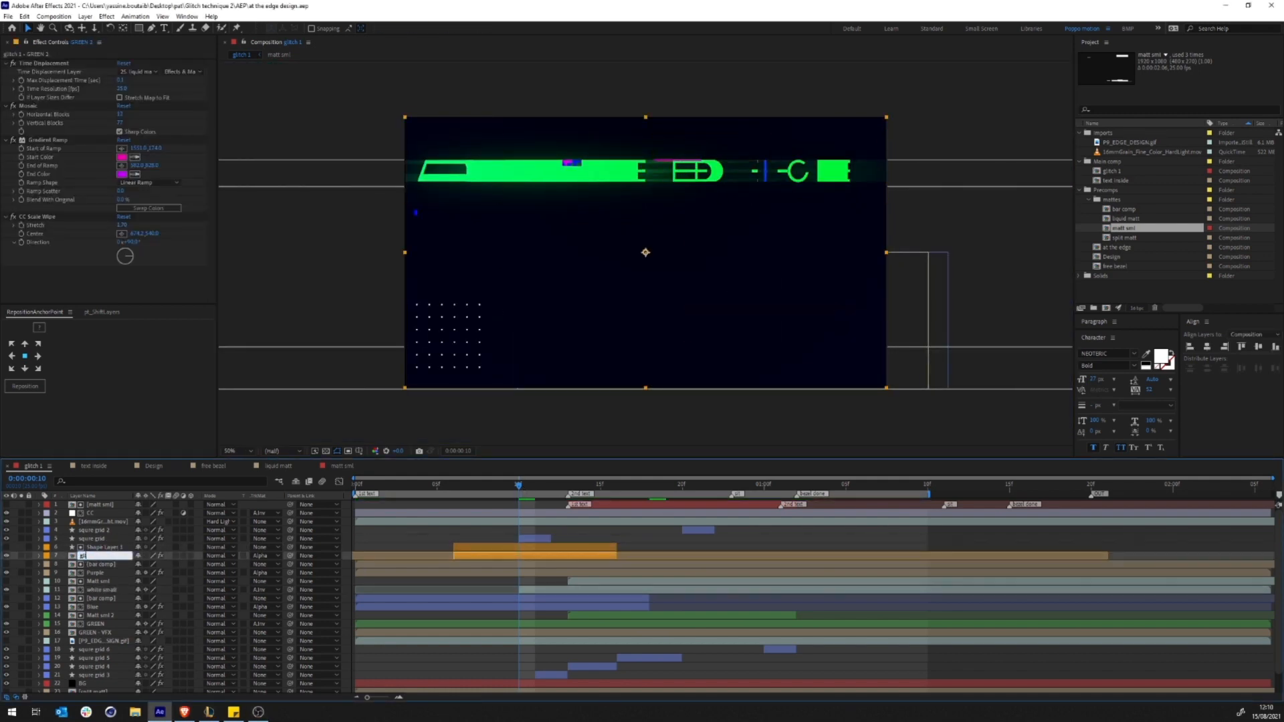
key(Return)
click(401, 535)
Step: Set the label colour of the Purple layer and its bar comp matte to Purple
scroll(94, 580, down, 2)
click(101, 543)
shift+click(95, 551)
click(46, 552)
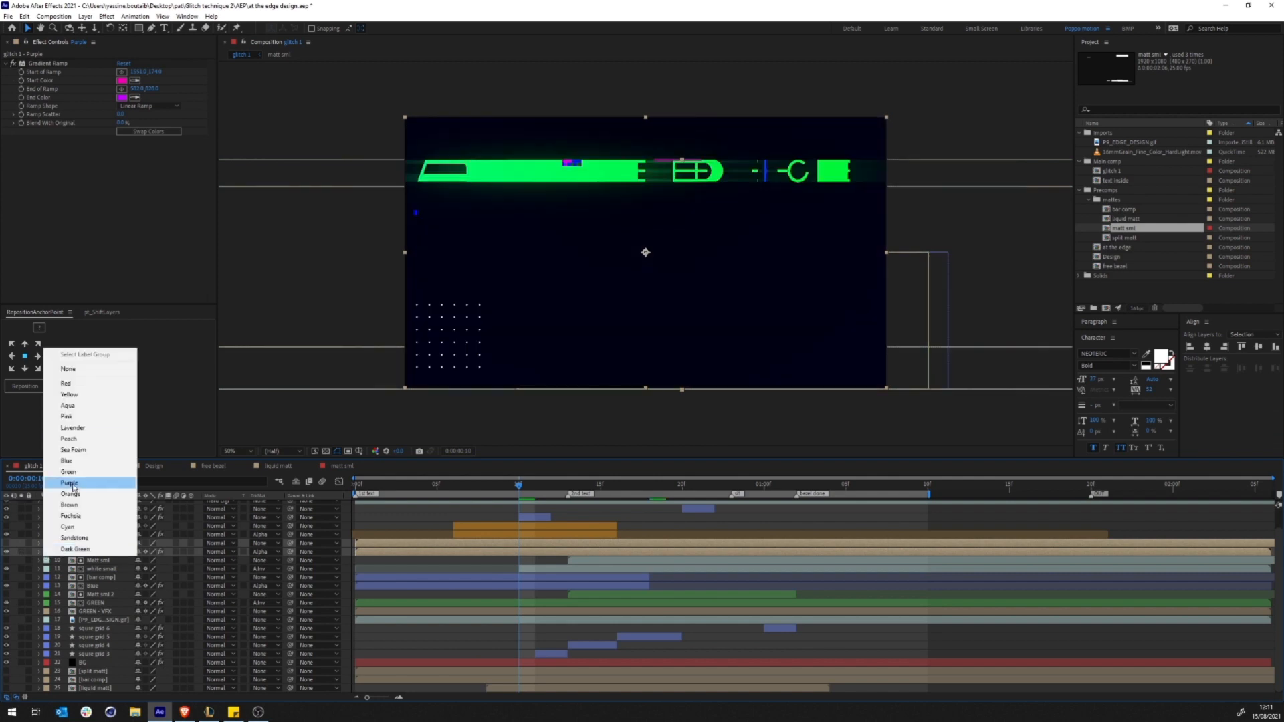
click(75, 481)
click(421, 518)
Step: Duplicate the Blue layer and place the copy above its bar comp matte
mouse_move(515, 487)
mouse_down()
mouse_move(430, 490)
mouse_move(503, 488)
mouse_up()
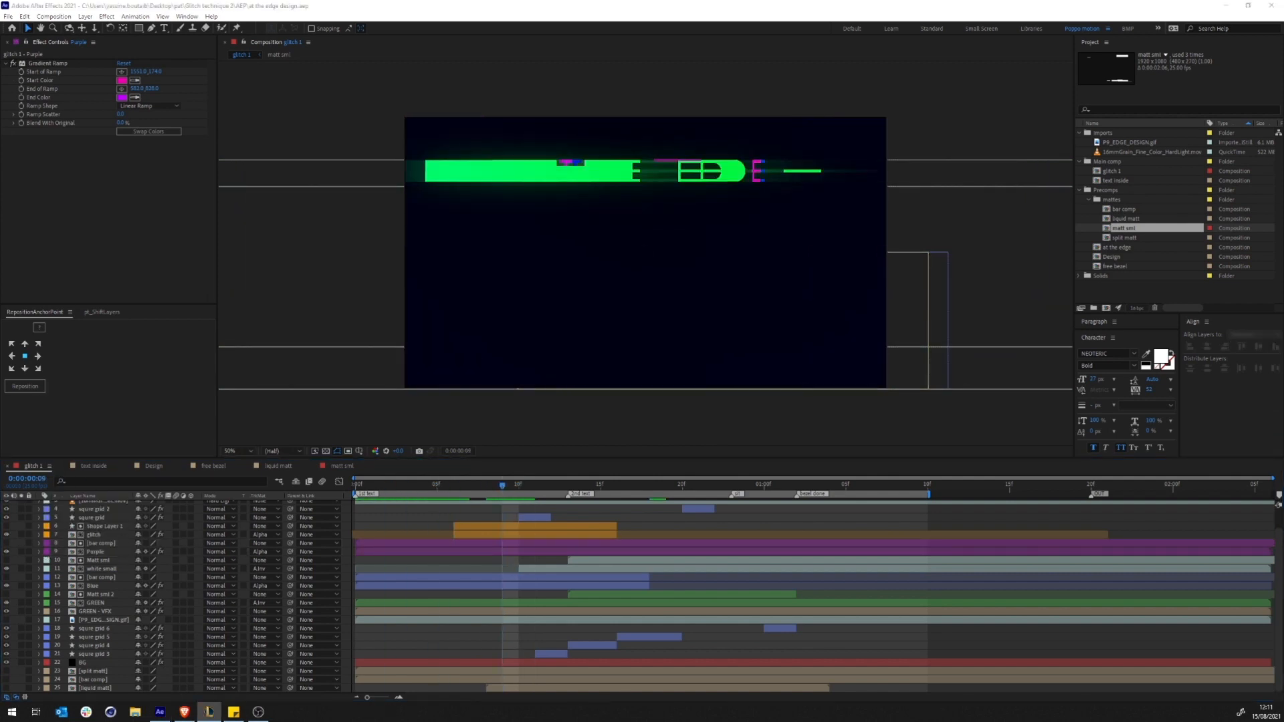
click(98, 560)
click(22, 570)
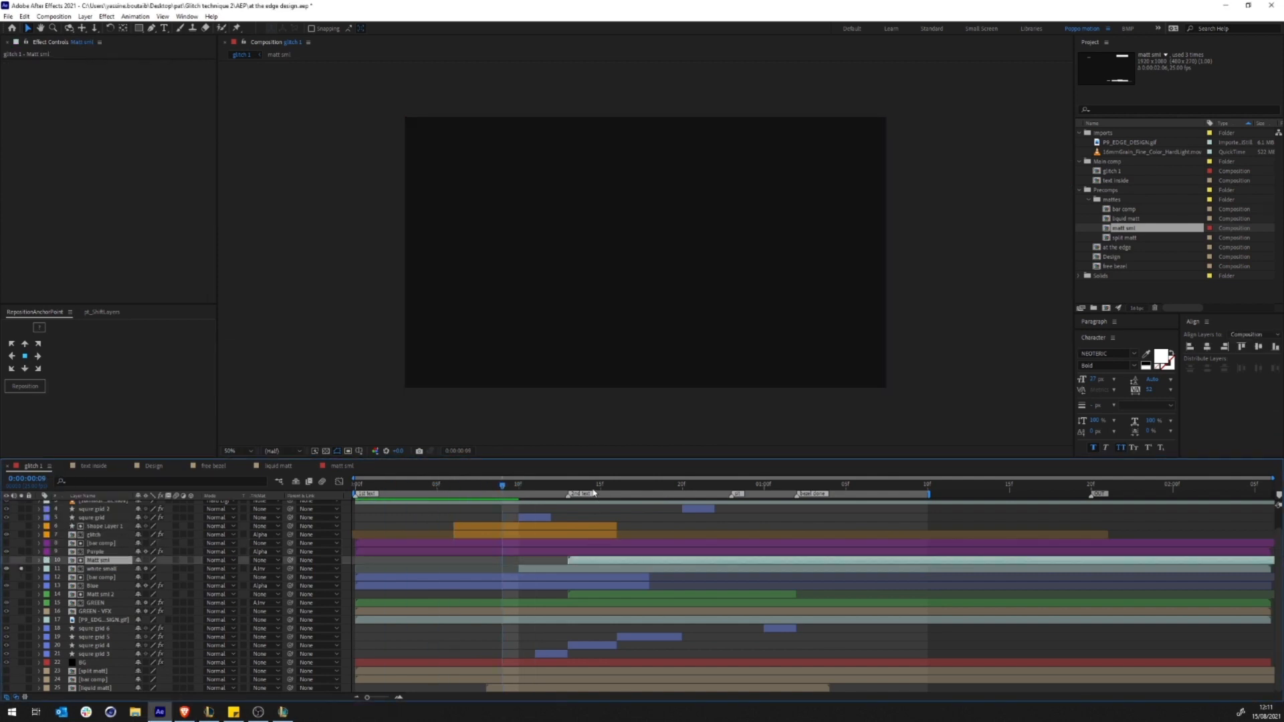
click(682, 485)
click(95, 551)
click(100, 577)
shift+click(94, 585)
click(21, 586)
click(90, 586)
key(ctrl+d)
key(ctrl+bracketright)
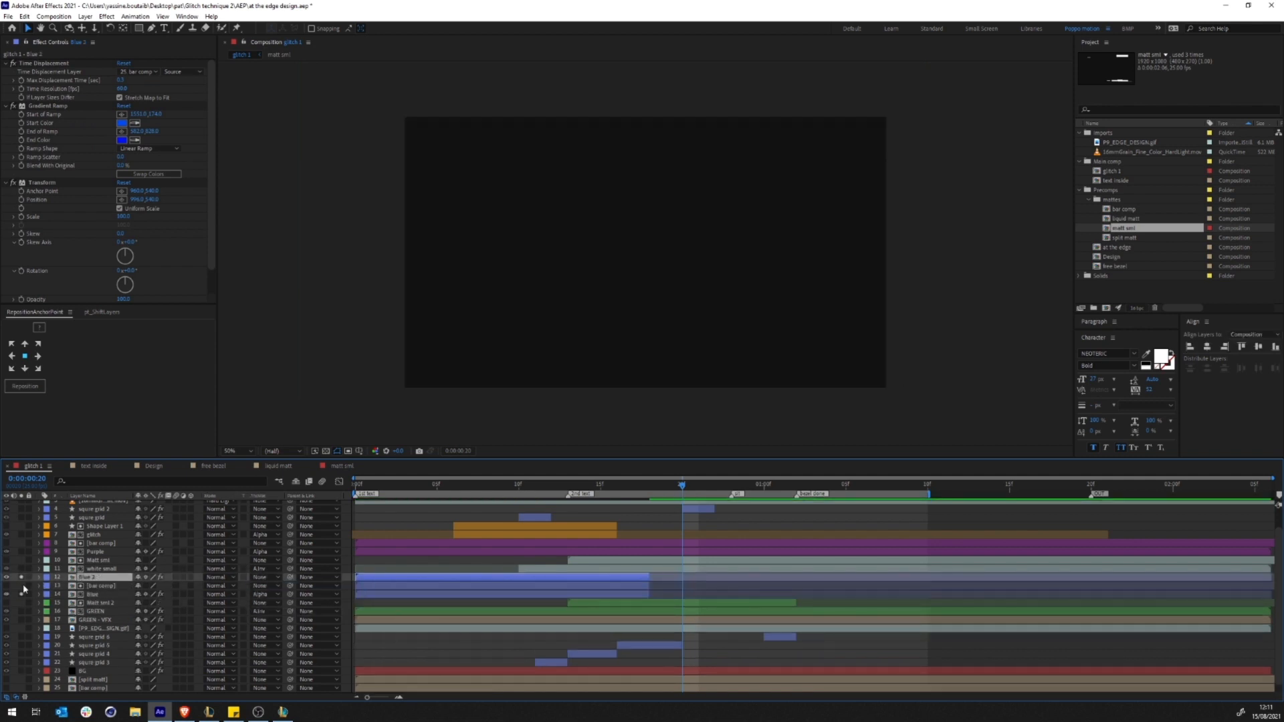
Step: Draw four rectangular masks on the Blue 2 layer and remove its Time Displacement effect
drag(490, 172, 597, 188)
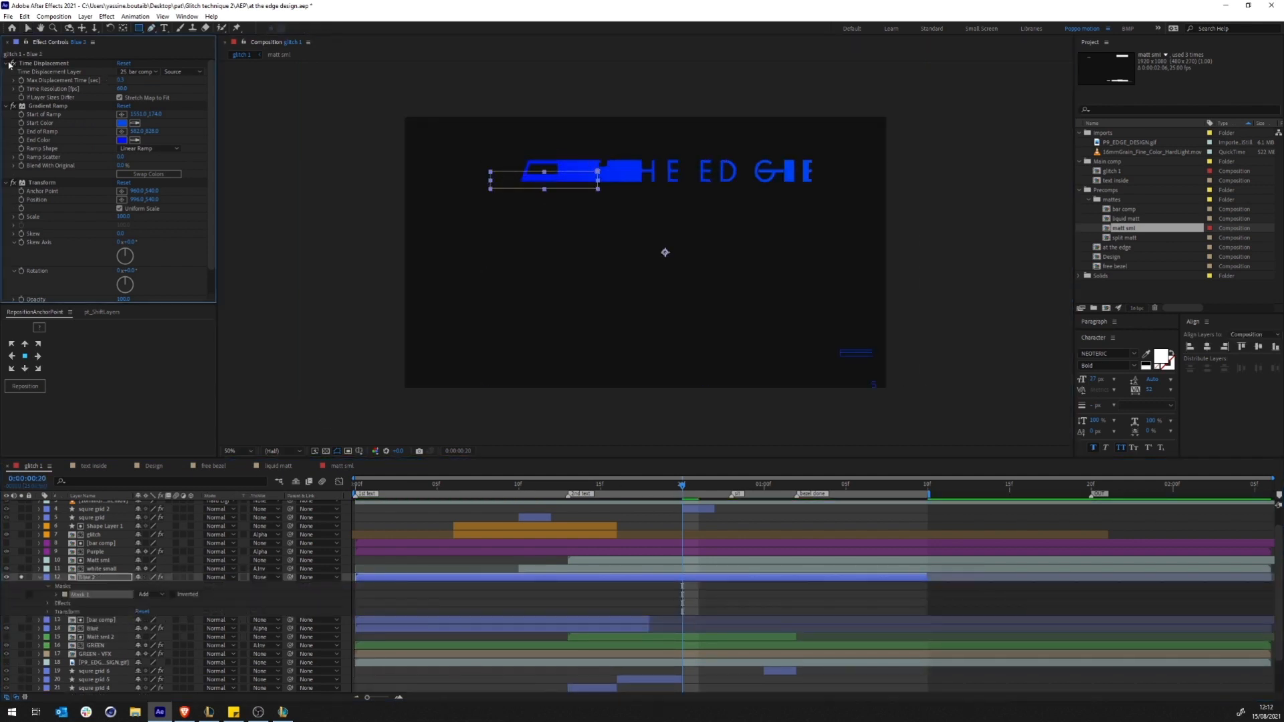
click(21, 577)
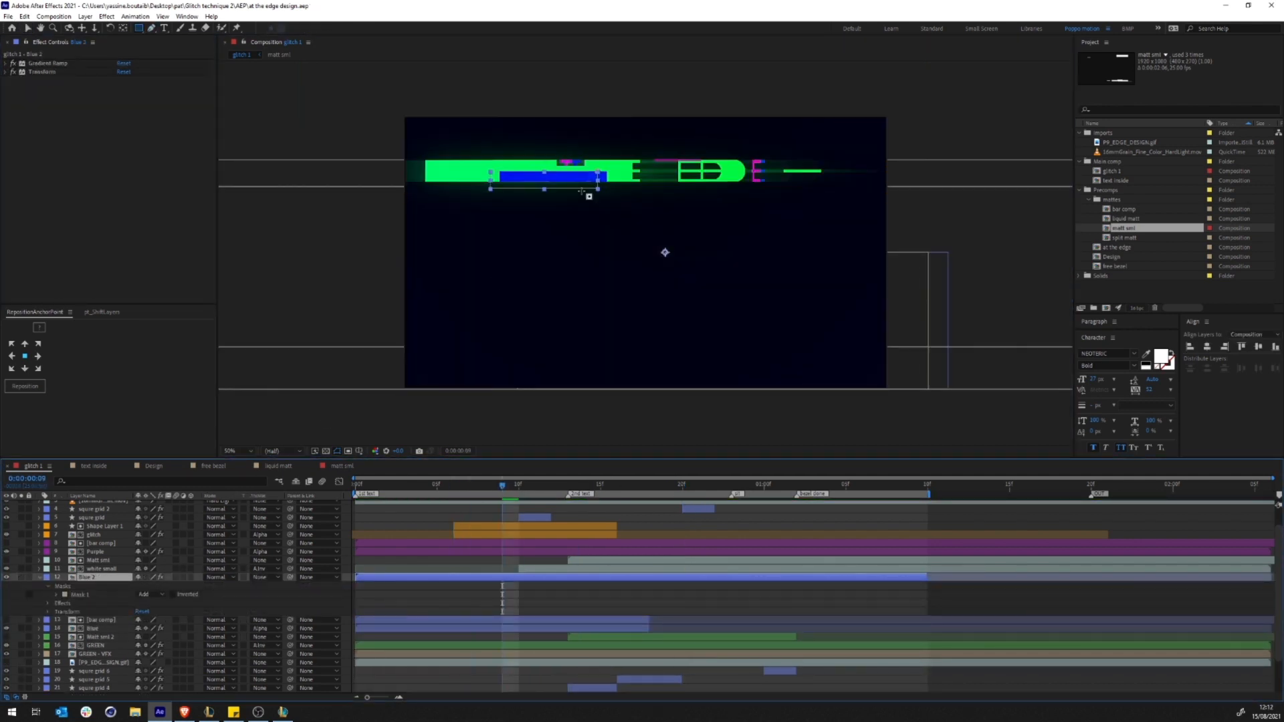
drag(578, 167, 613, 176)
drag(419, 162, 463, 192)
drag(656, 255, 785, 312)
Step: Trim the Blue 2 layer to run from 0:00:00:04 to about 0:00:00:15
click(567, 627)
drag(505, 487, 356, 487)
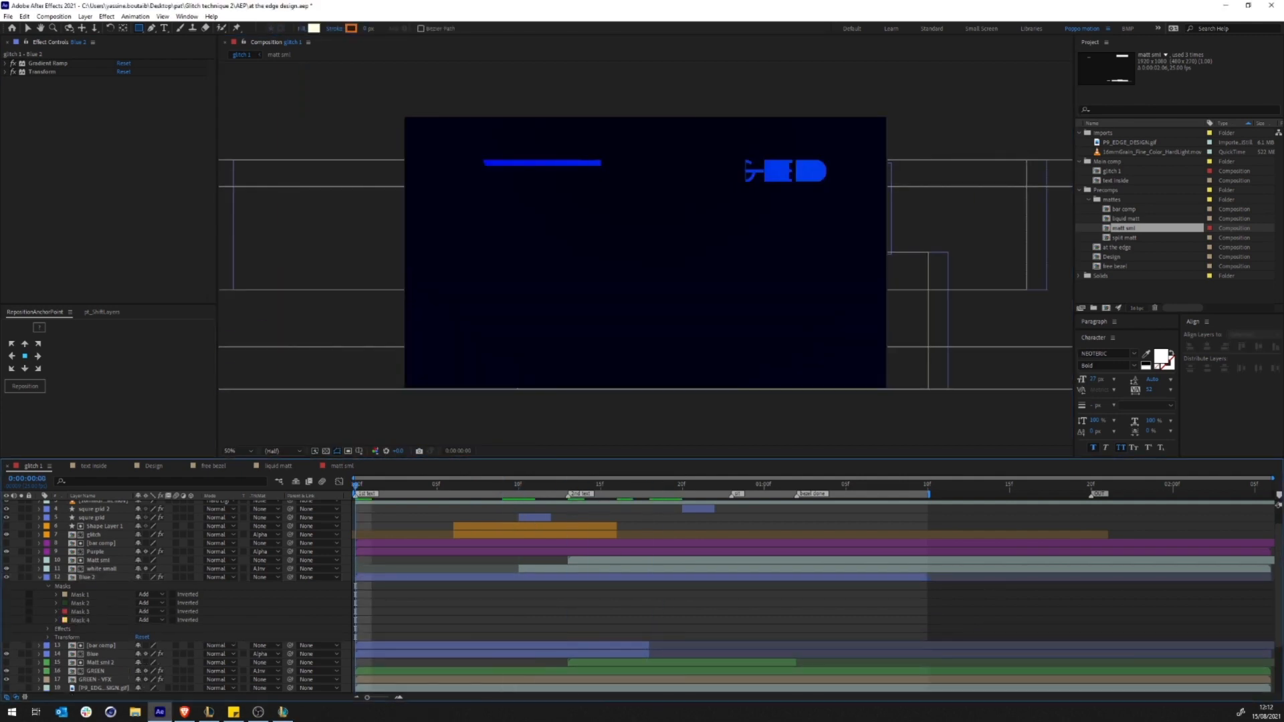
drag(535, 487, 423, 492)
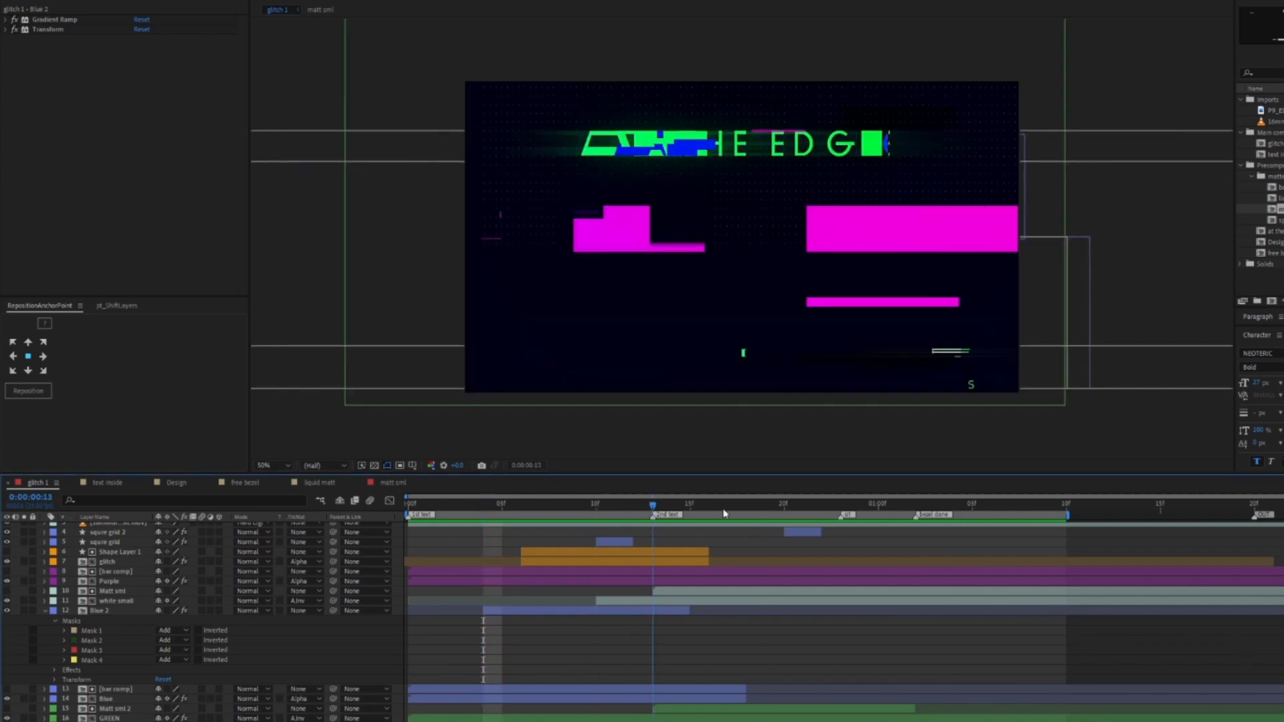
click(885, 486)
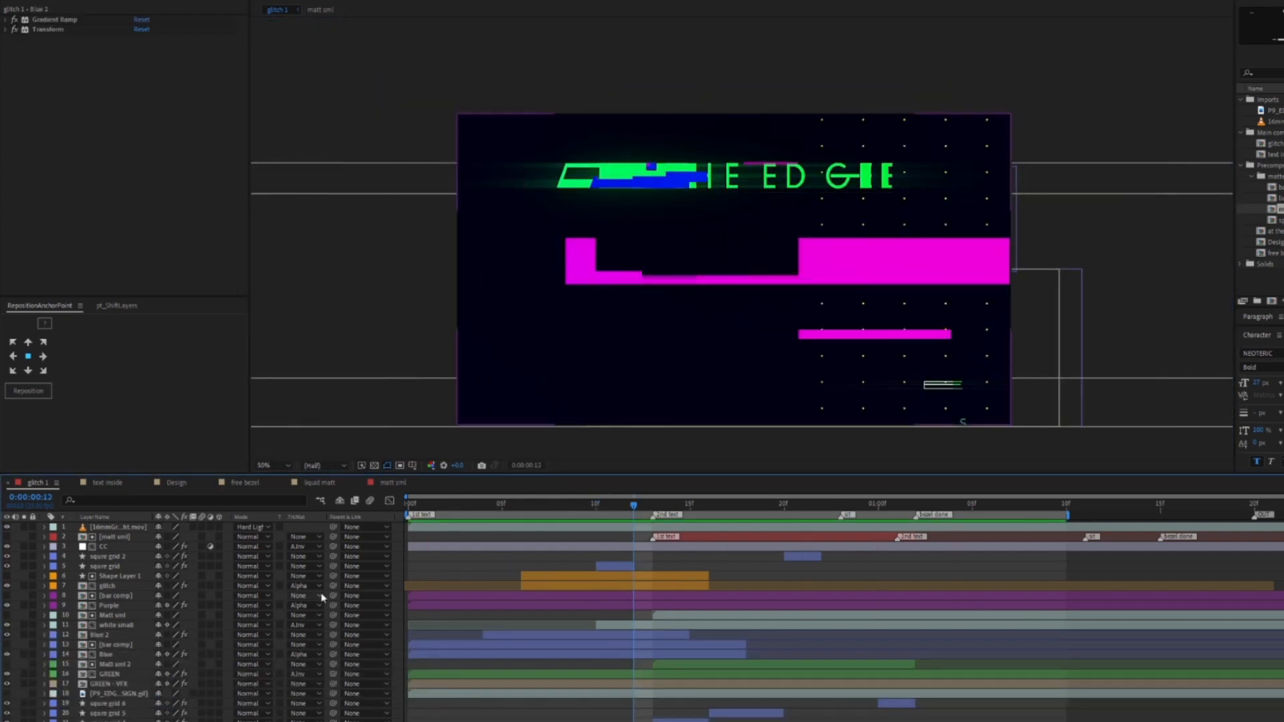
Step: Add an adjustment layer in the text inside composition, apply CC Radial ScaleWipe and mask the layer to the left part of the frame
key(ctrl+alt+y)
drag(120, 527, 118, 562)
key(ctrl+space)
text(scale)
key(Return)
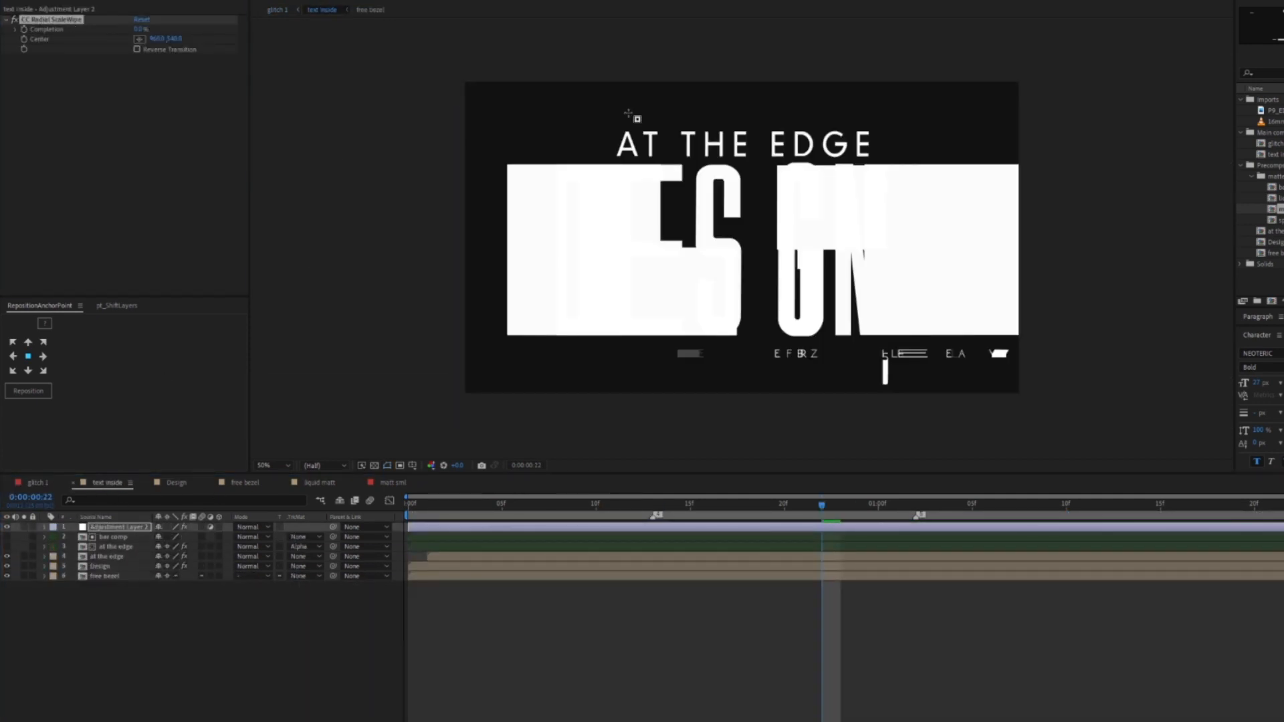
drag(430, 47, 610, 483)
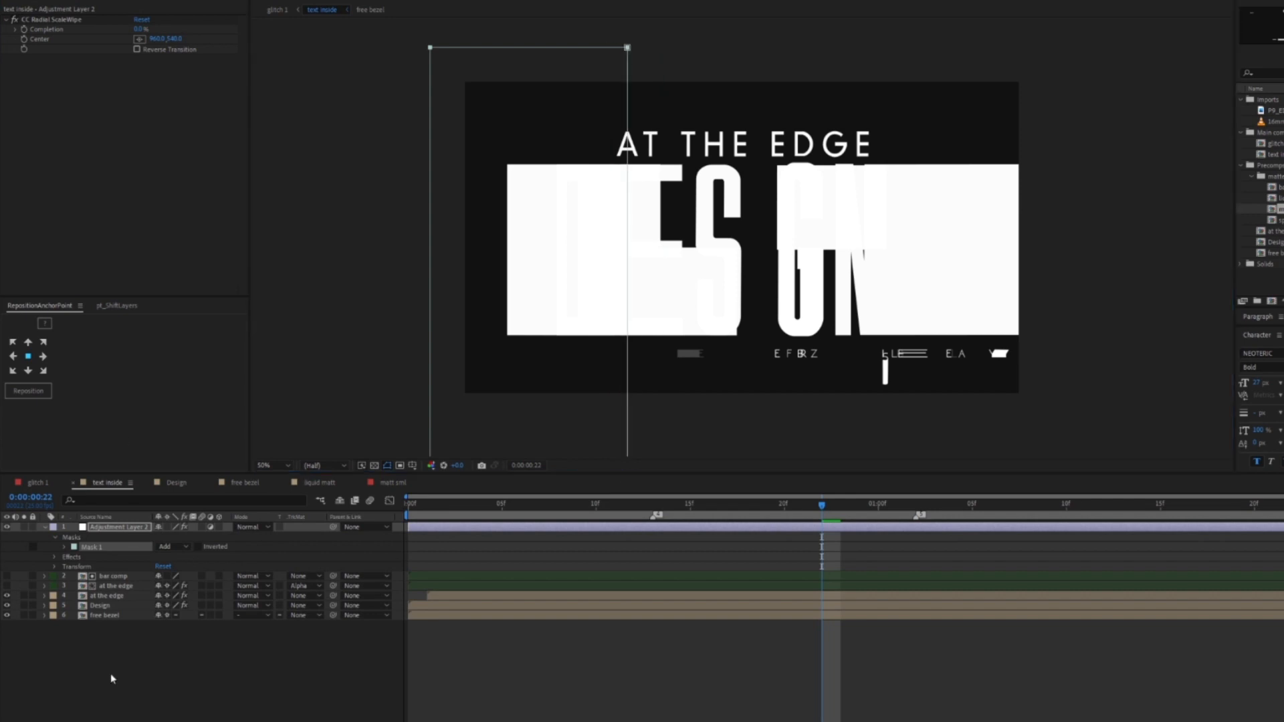
Step: Replace CC Radial ScaleWipe with CC Scale Wipe, stretching the masked area sideways with its centre near the mask's inner edge and Stretch 49.10
key(Delete)
key(ctrl+space)
text(scale)
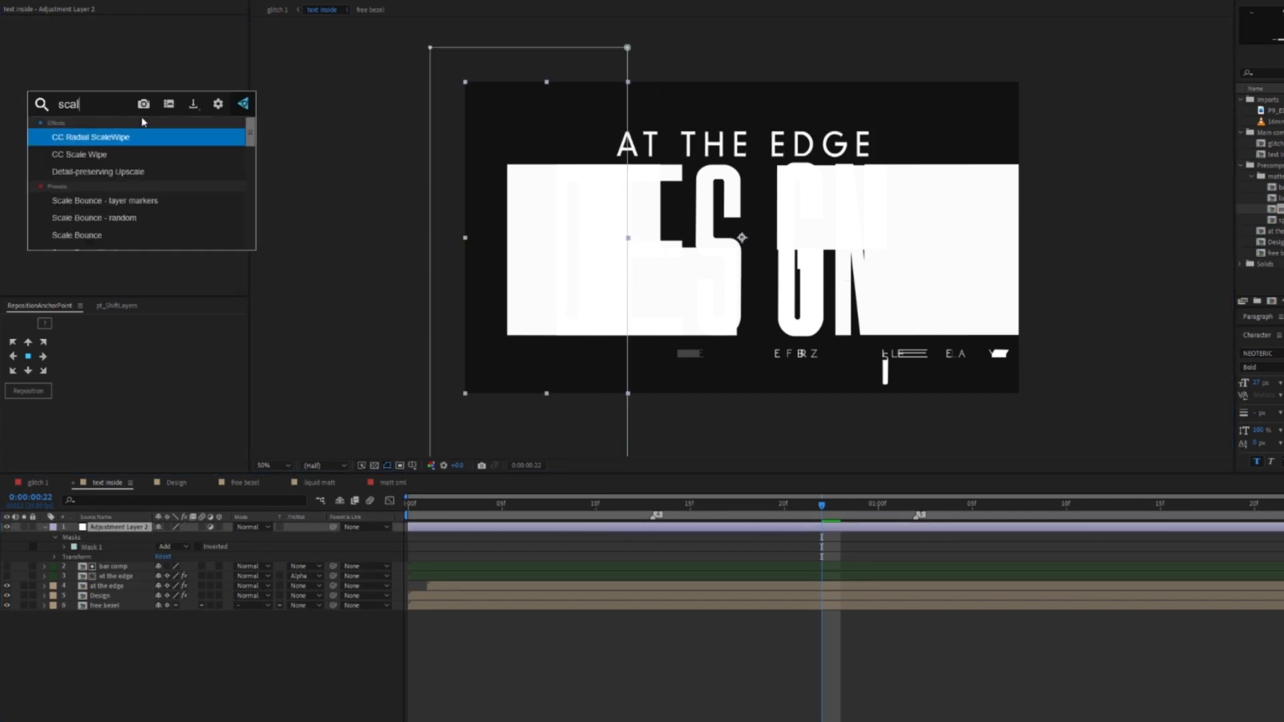
key(Down)
key(Return)
drag(742, 238, 656, 245)
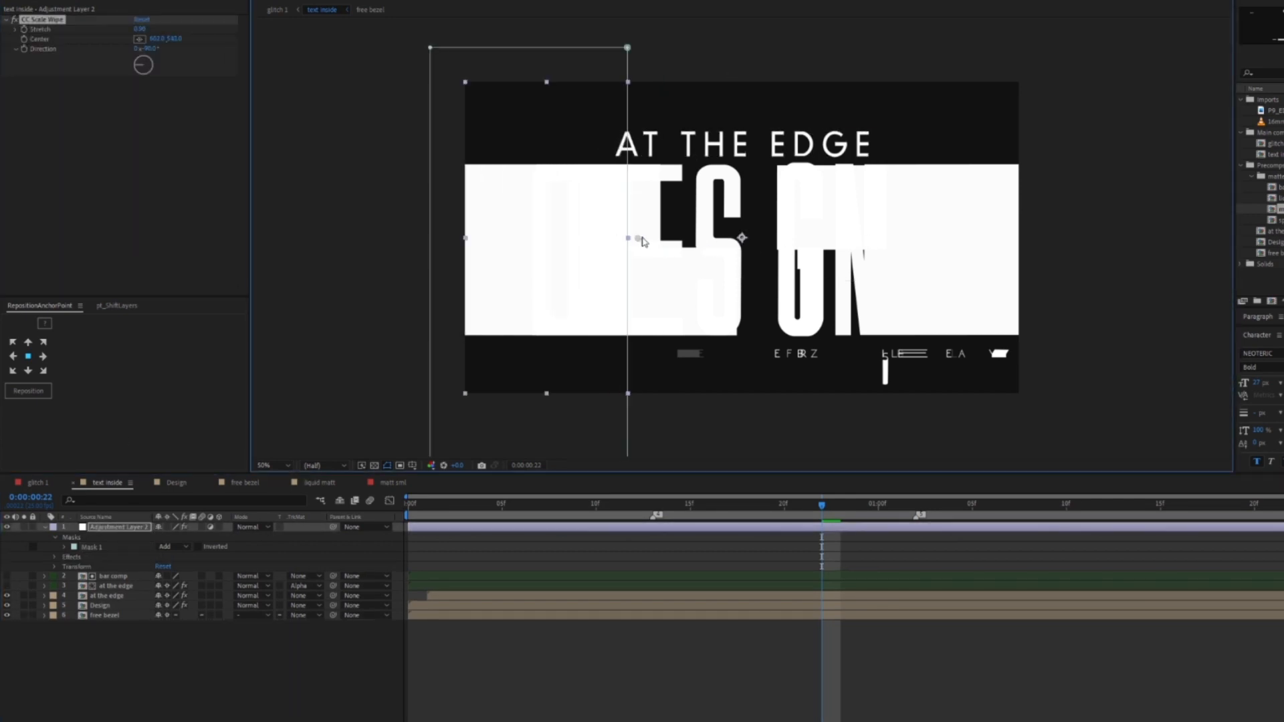
drag(799, 244, 659, 234)
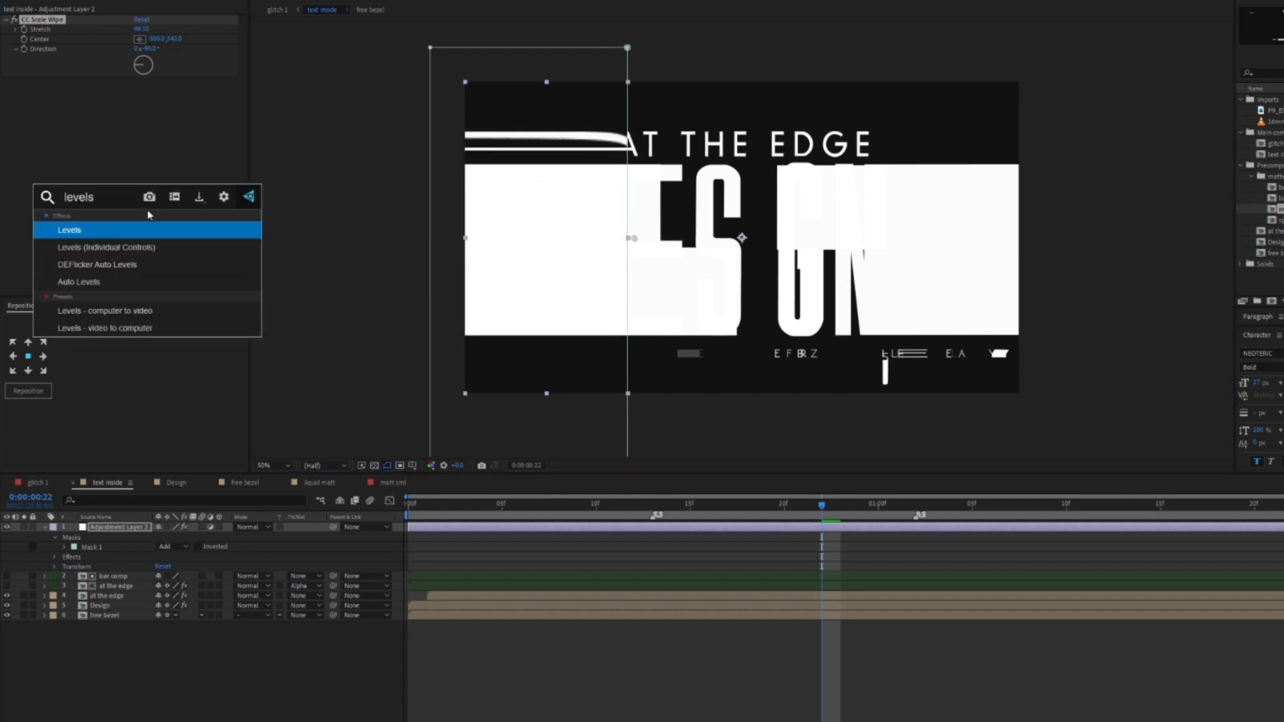
Step: Add a Gaussian Blur to the adjustment layer and adjust its Blurriness to soften the stretched shapes
key(Return)
key(Delete)
key(ctrl+space)
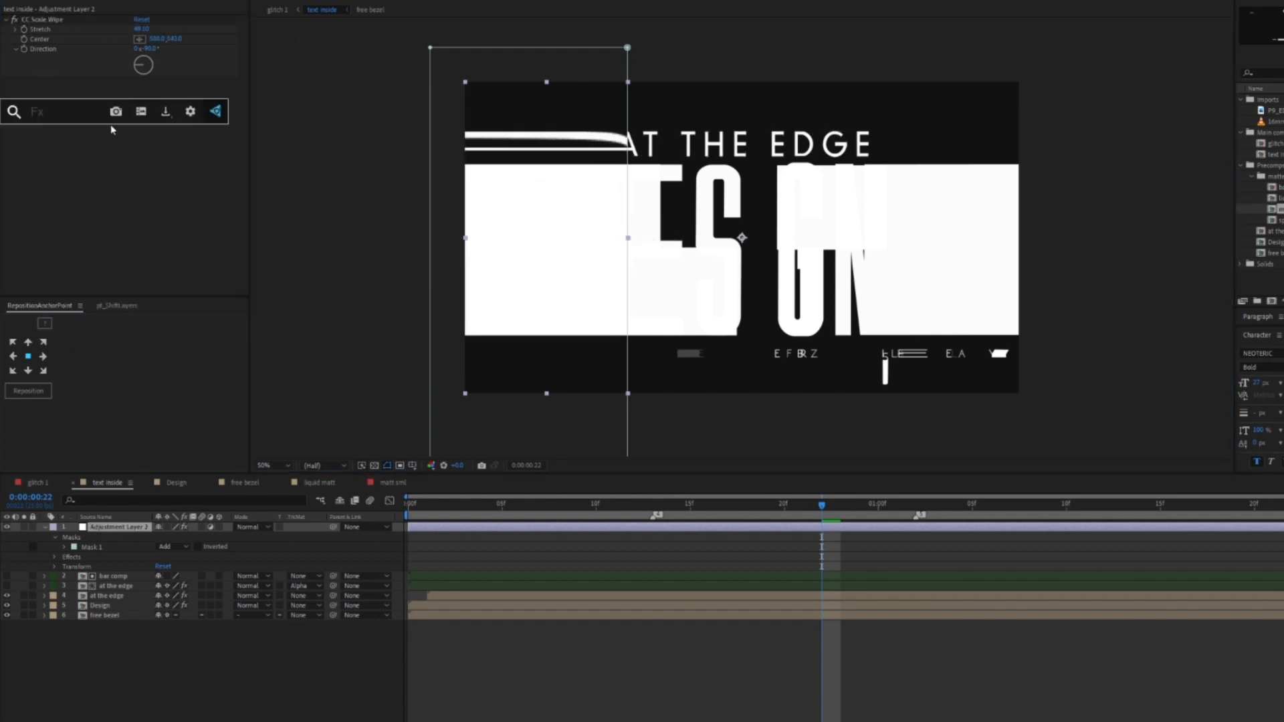
text(gau)
key(Return)
drag(234, 86, 226, 87)
Step: Add Levels to the adjustment layer, switch its channel to Alpha and bring the input black and white close together to sharpen the blurred edges
key(ctrl+space)
text(lev)
key(Return)
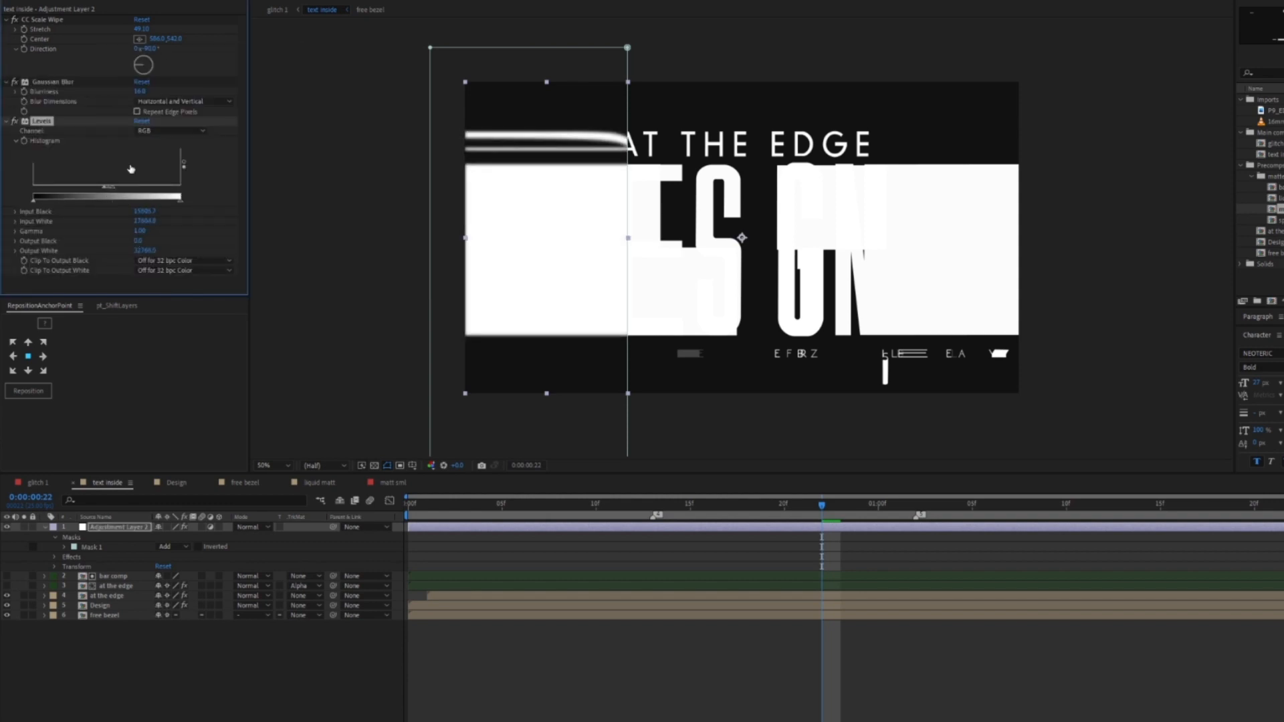
click(185, 131)
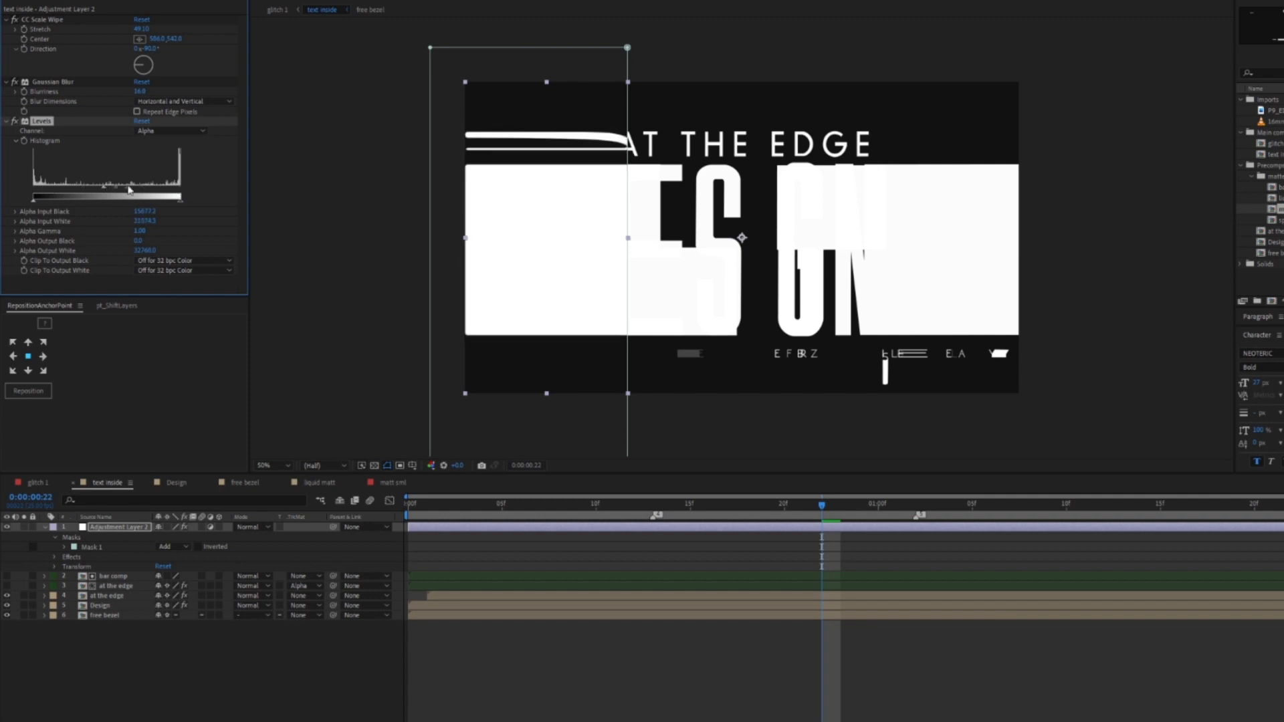
drag(129, 190, 135, 189)
Step: Trim the adjustment layer's end at 0:00:00:22 and fine-tune the CC Scale Wipe centre at 0:00:00:19
click(824, 527)
key(alt+])
drag(821, 505, 767, 503)
click(42, 20)
drag(638, 238, 638, 238)
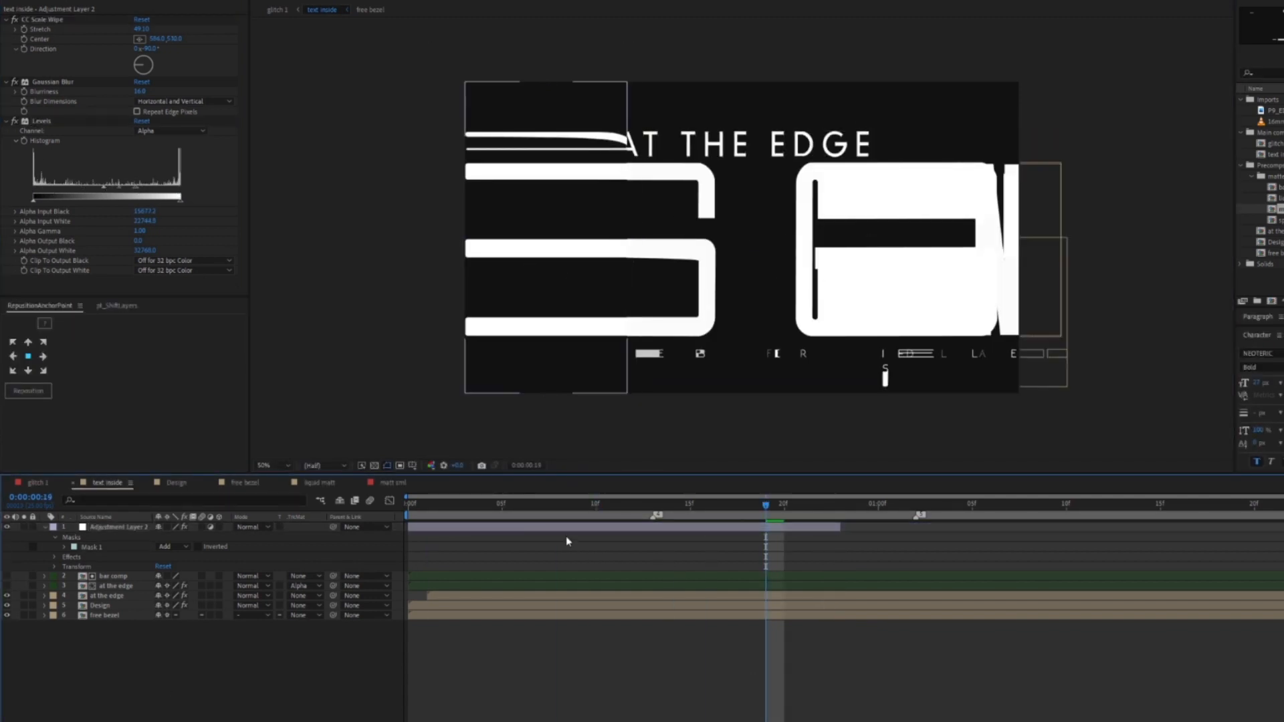
Step: Duplicate the adjustment layer to stretch the right part of the frame, move its CC Scale Wipe centre there and save the project
key(ctrl+d)
click(44, 20)
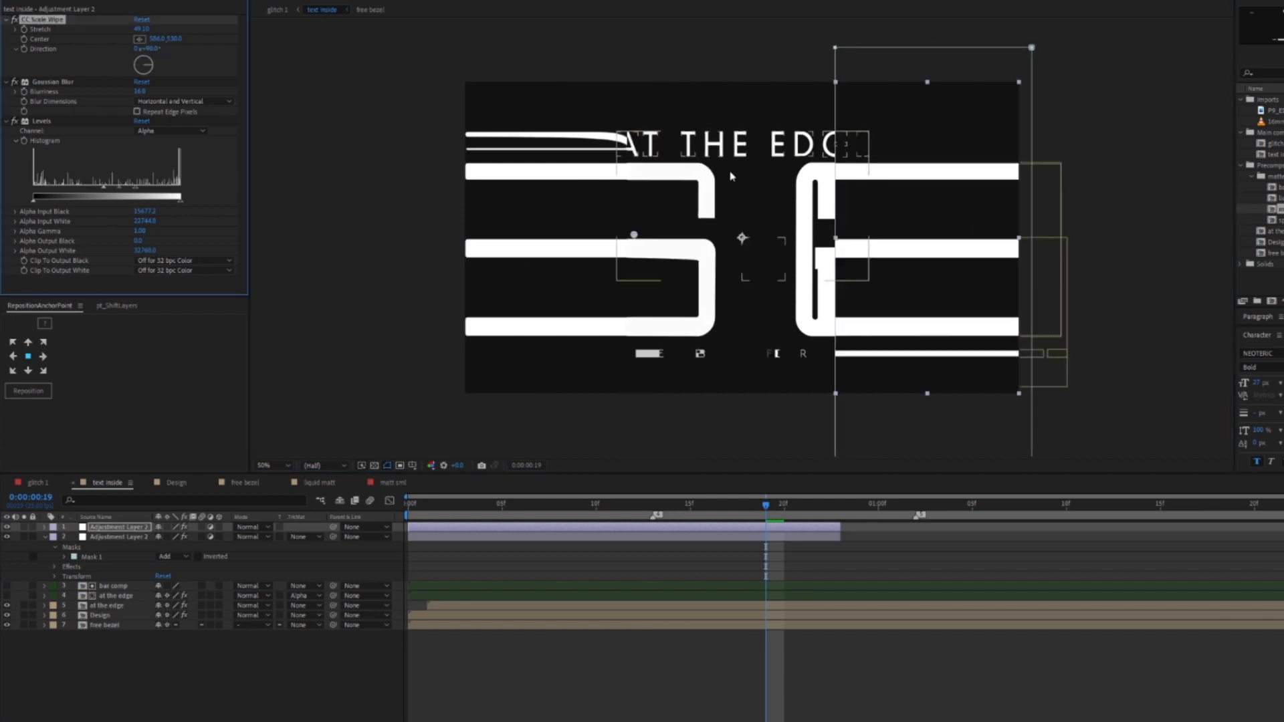
drag(634, 234, 789, 237)
click(800, 673)
key(ctrl+s)
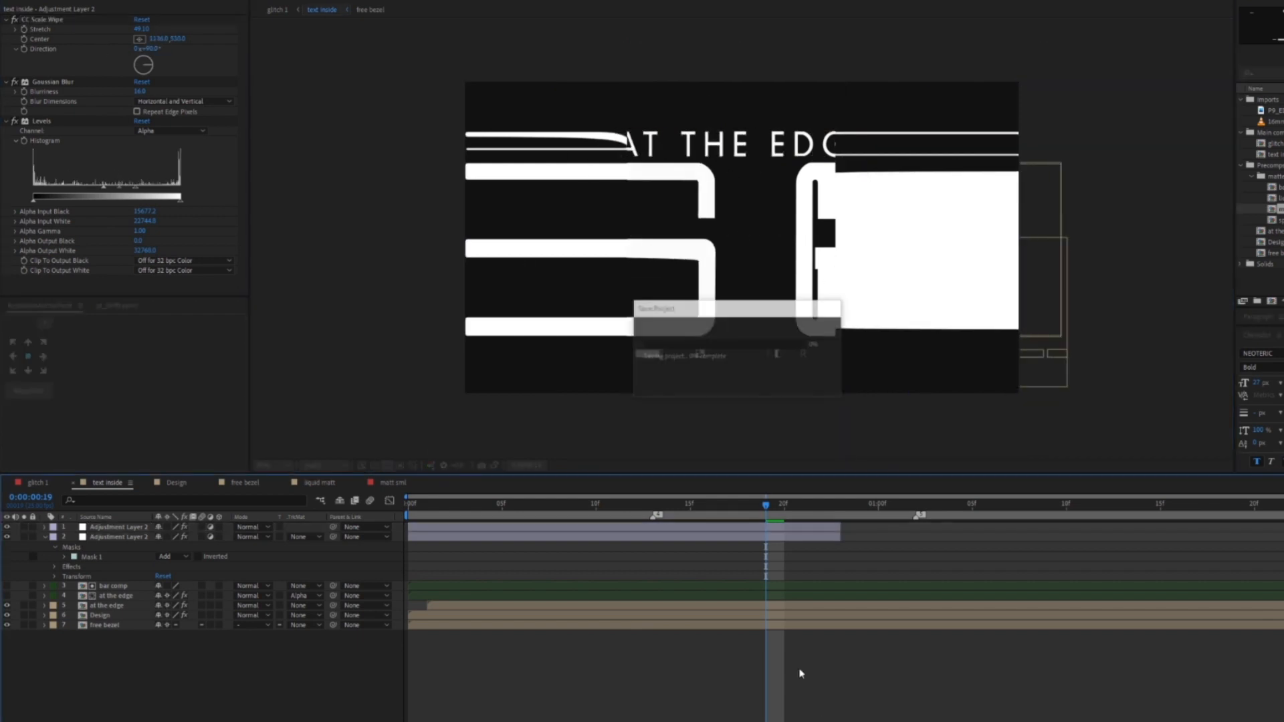
Step: Shorten both adjustment layers to a brief glitch segment and save the project
click(816, 537)
shift+click(817, 527)
drag(816, 527, 804, 527)
mouse_move(766, 505)
mouse_down()
mouse_move(653, 506)
mouse_move(860, 506)
mouse_up()
key(alt+[)
click(635, 669)
key(ctrl+s)
Step: Preview the stretched text effect in the glitch 1 composition
click(38, 482)
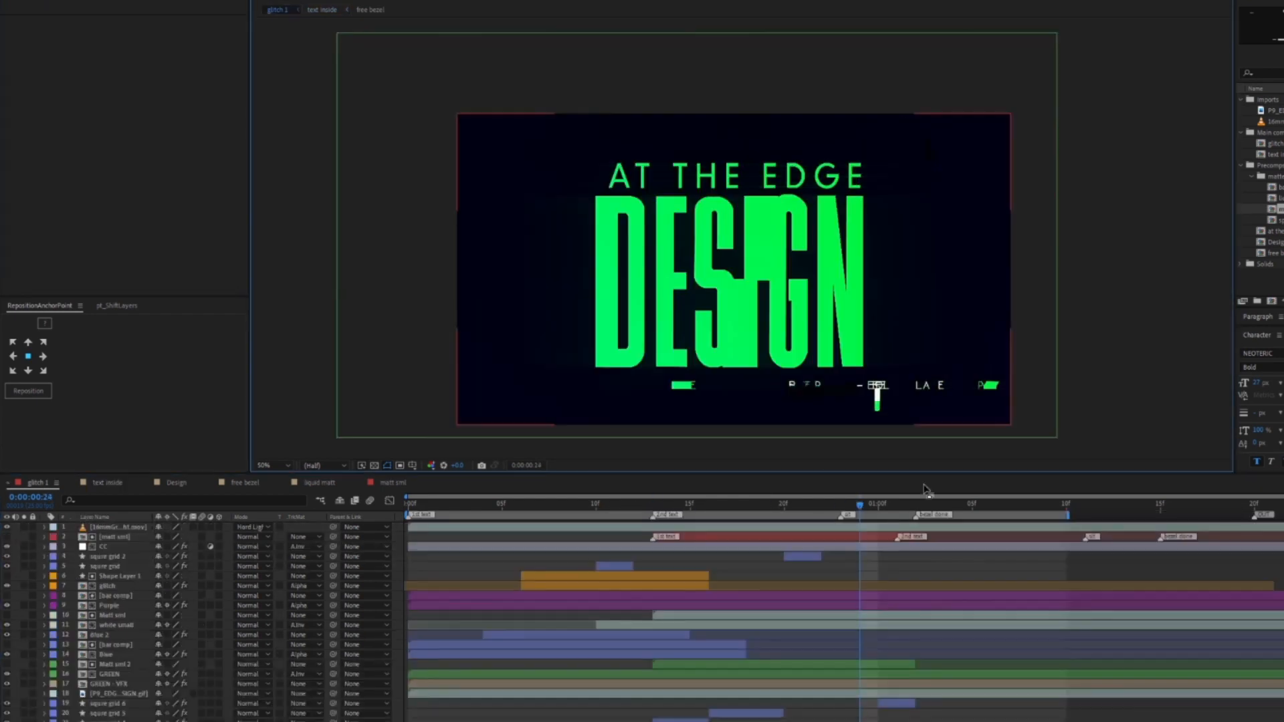
key(space)
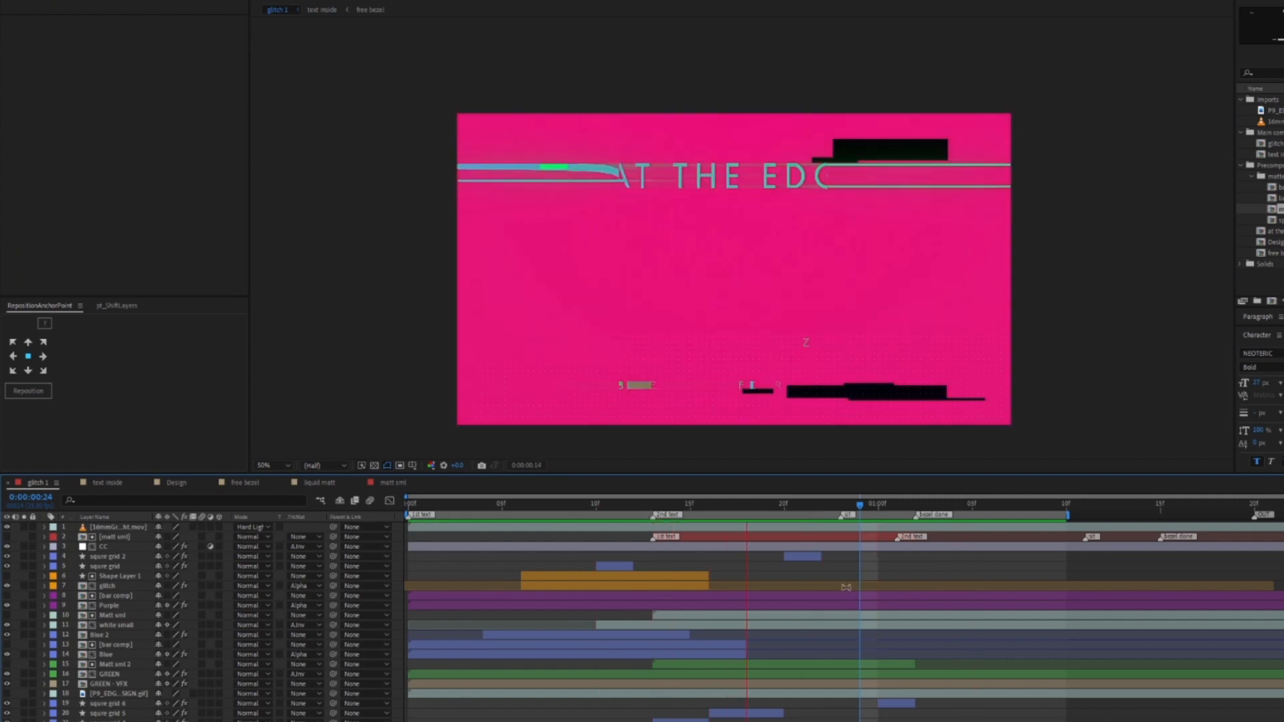
key(space)
mouse_move(729, 514)
mouse_down()
mouse_move(752, 517)
mouse_move(722, 503)
mouse_move(653, 509)
mouse_move(861, 511)
mouse_up()
Step: Trim both adjustment layers in the text inside composition to span about 0:00:00:13 to 0:00:00:21
click(107, 482)
click(699, 527)
shift+click(797, 536)
key(alt+])
drag(782, 509, 686, 518)
key(ctrl+z)
Step: Animate the mask path of the adjustment layer covering the frame's left part between 0:00:00:15 and 0:00:00:16
click(677, 527)
click(668, 536)
key(m)
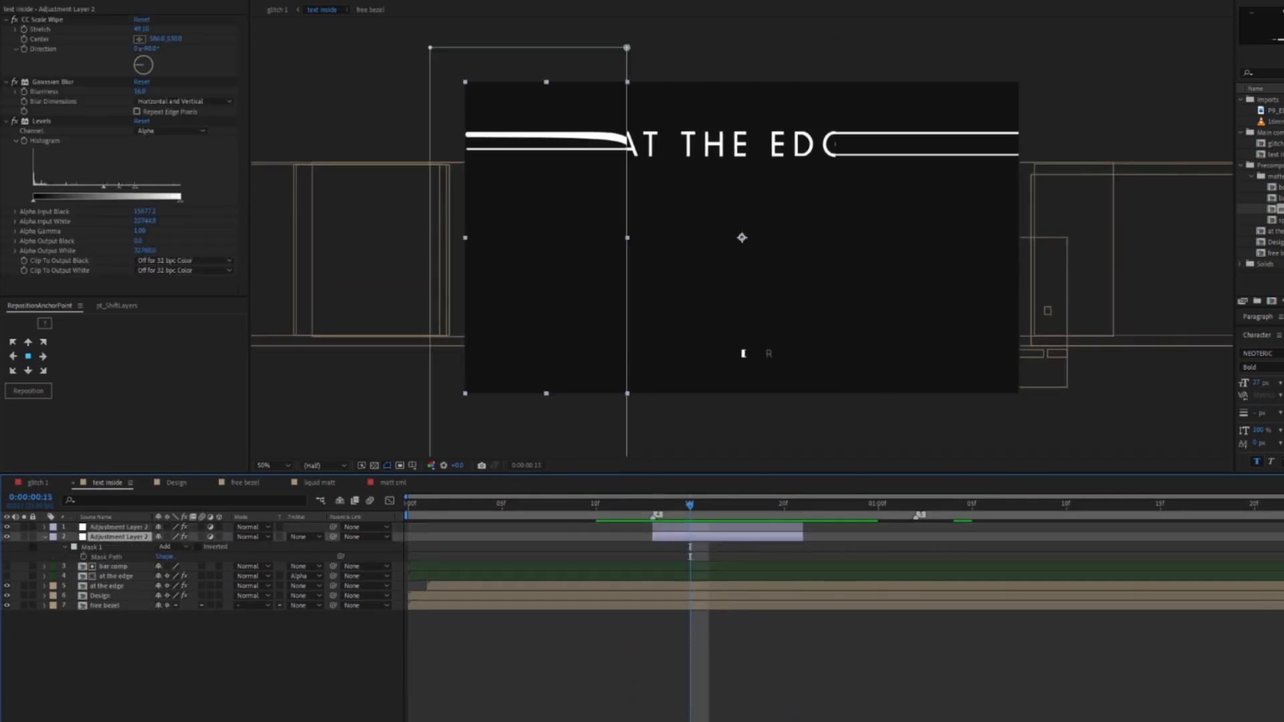
click(83, 556)
Step: Animate the right adjustment layer's mask between 0:00:00:17 and 0:00:00:18 by lowering its upper edge below the stretched lines, and save the project
click(728, 527)
key(Page_Down)
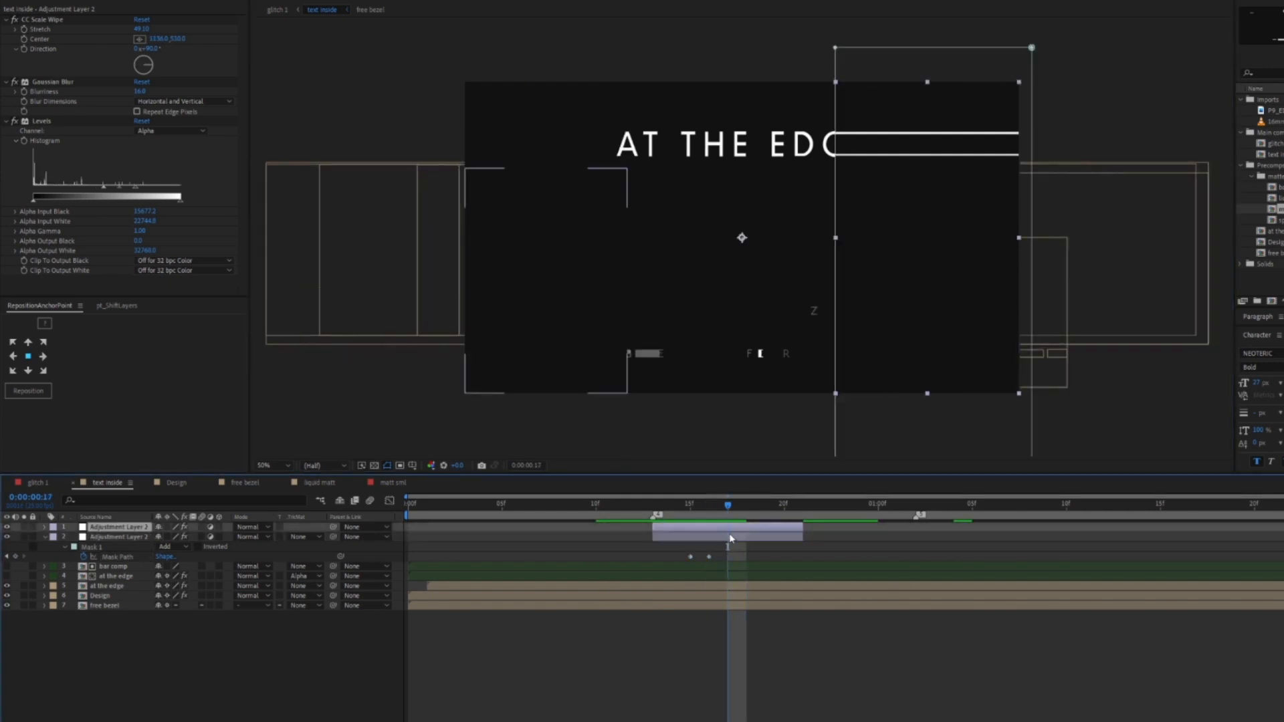
key(m)
click(83, 546)
key(Page_Down)
drag(932, 47, 933, 189)
key(ctrl+s)
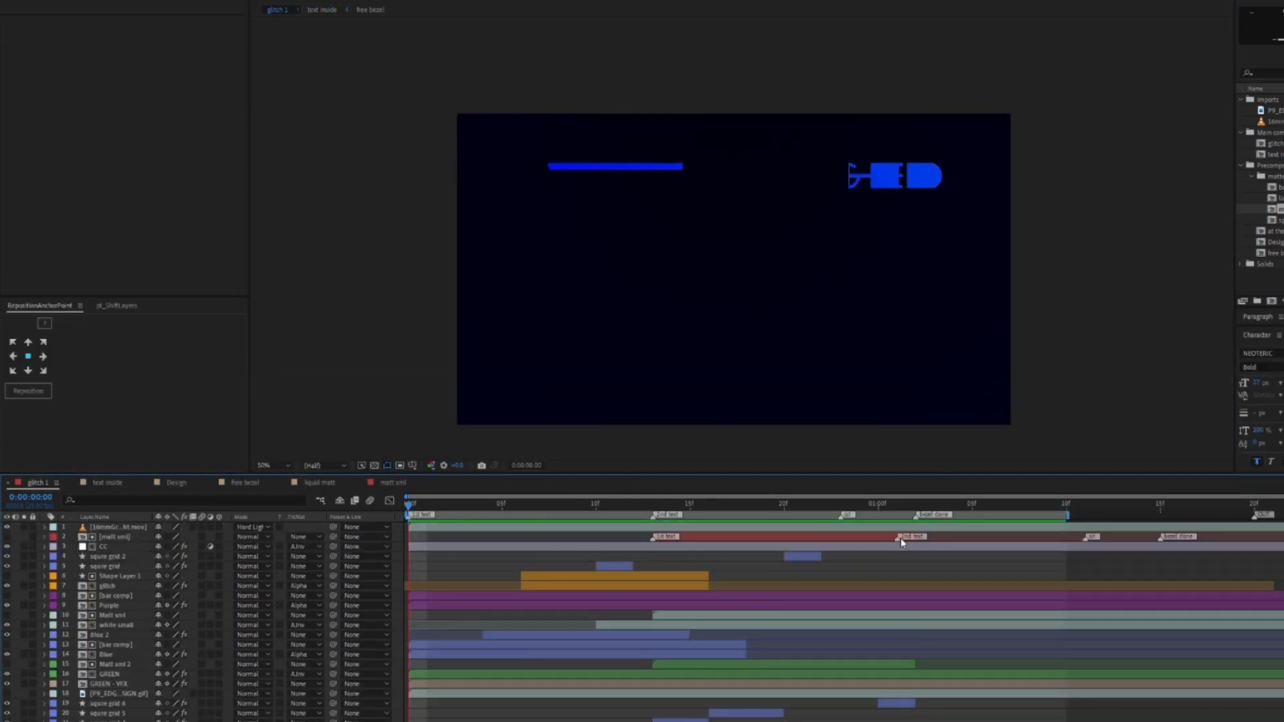
Step: Preview the animated stretch masks in the glitch 1 composition and scrub through the text inside composition
key(space)
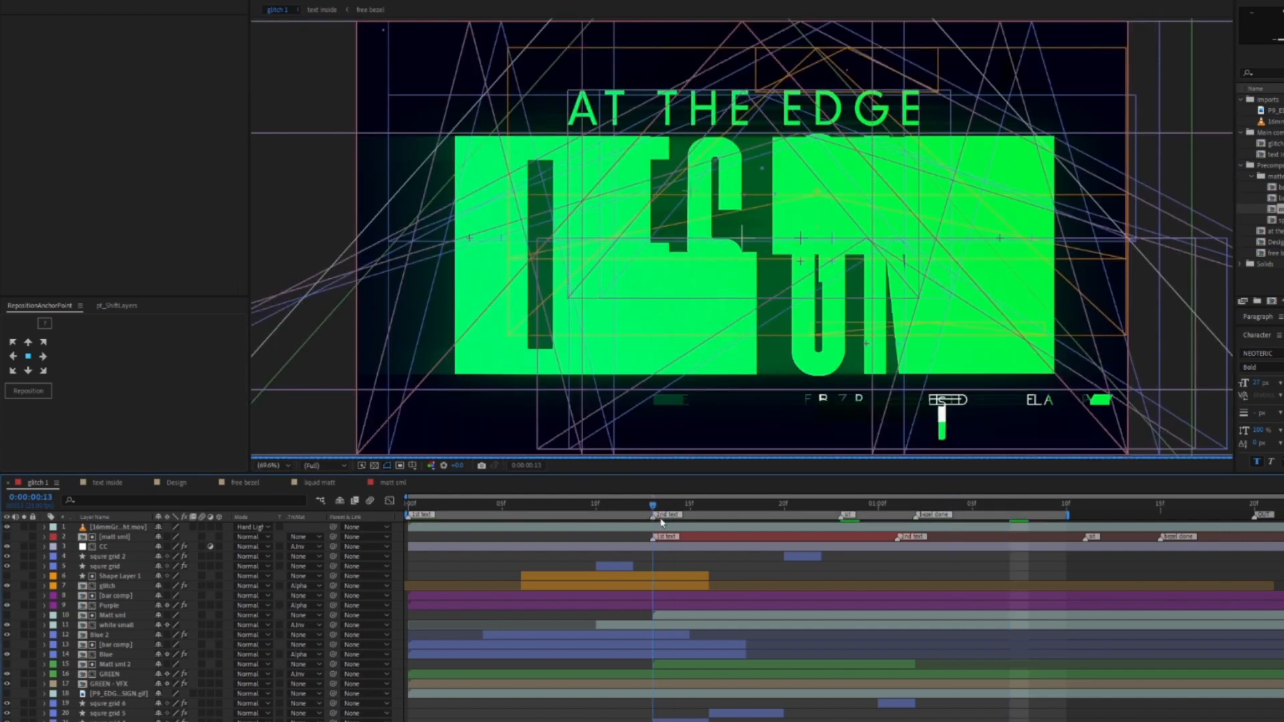
click(107, 684)
drag(560, 509, 859, 512)
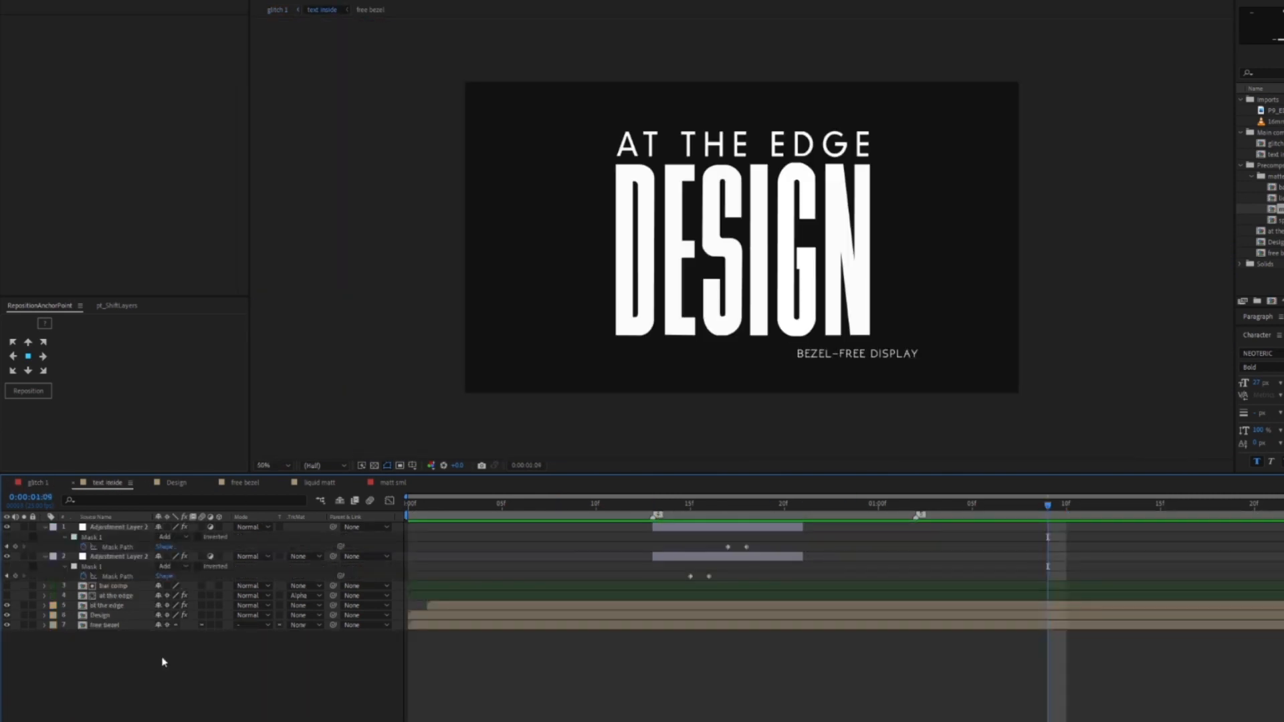
Step: In the Design composition, duplicate the S letter at 0:00:00:18 and turn the copy into a thin outline without fill
click(99, 615)
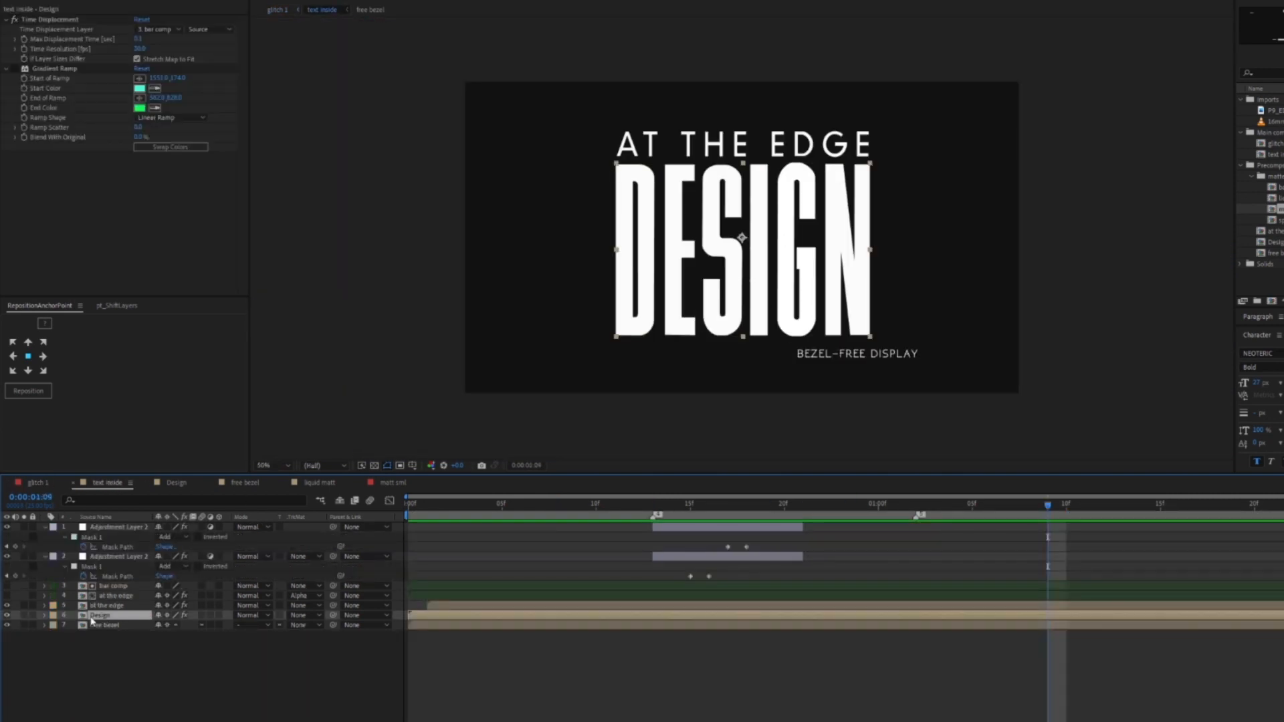
double_click(99, 615)
drag(662, 507, 747, 508)
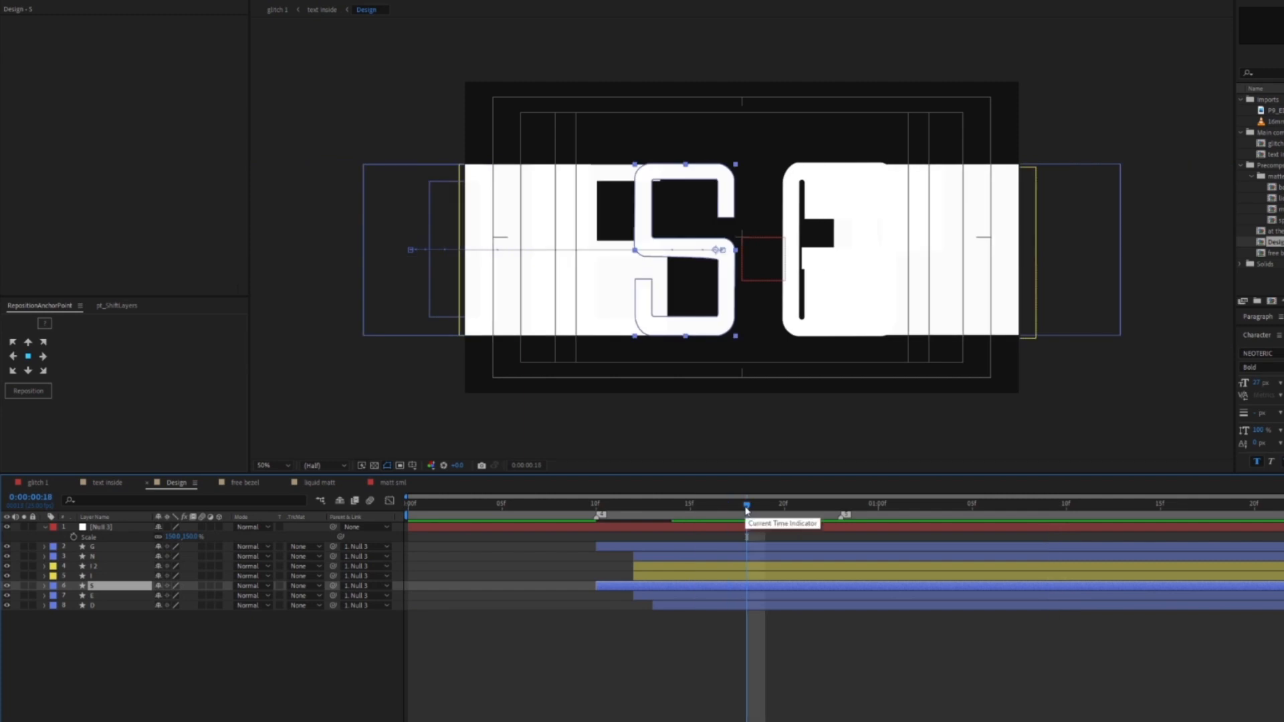
key(ctrl+d)
click(24, 586)
click(440, 0)
click(679, 293)
click(734, 368)
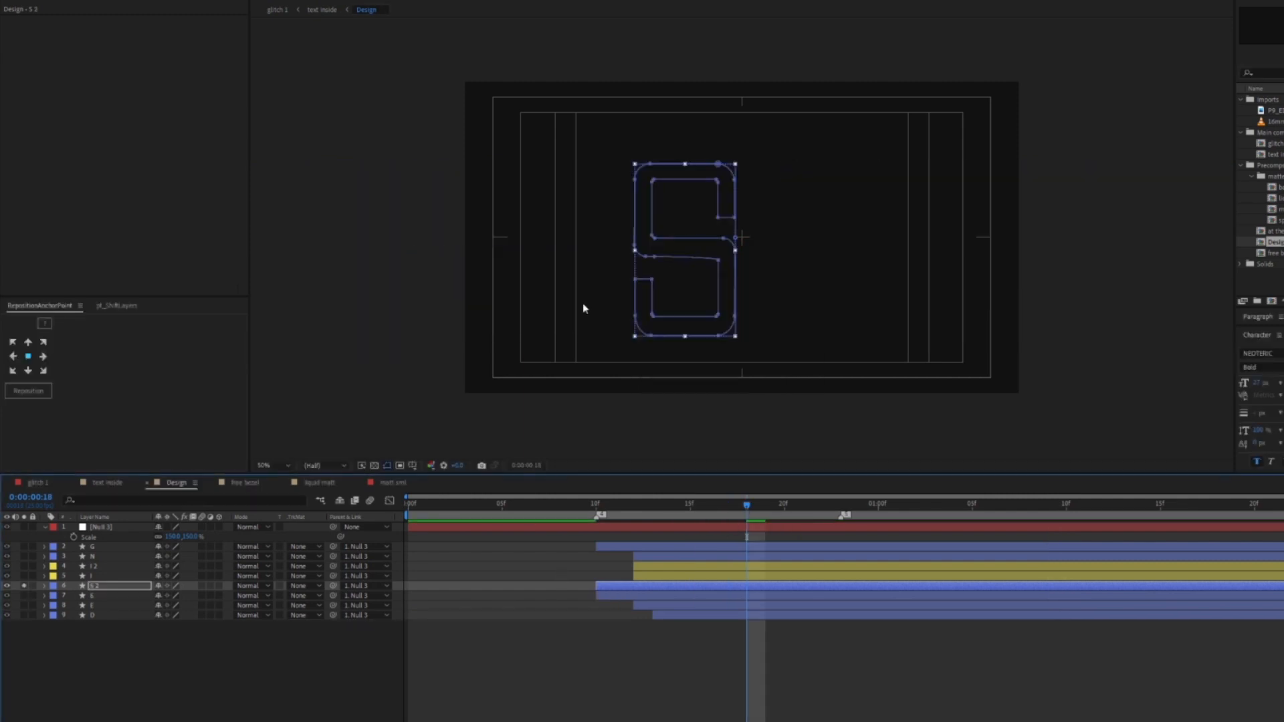
click(506, 0)
key(Return)
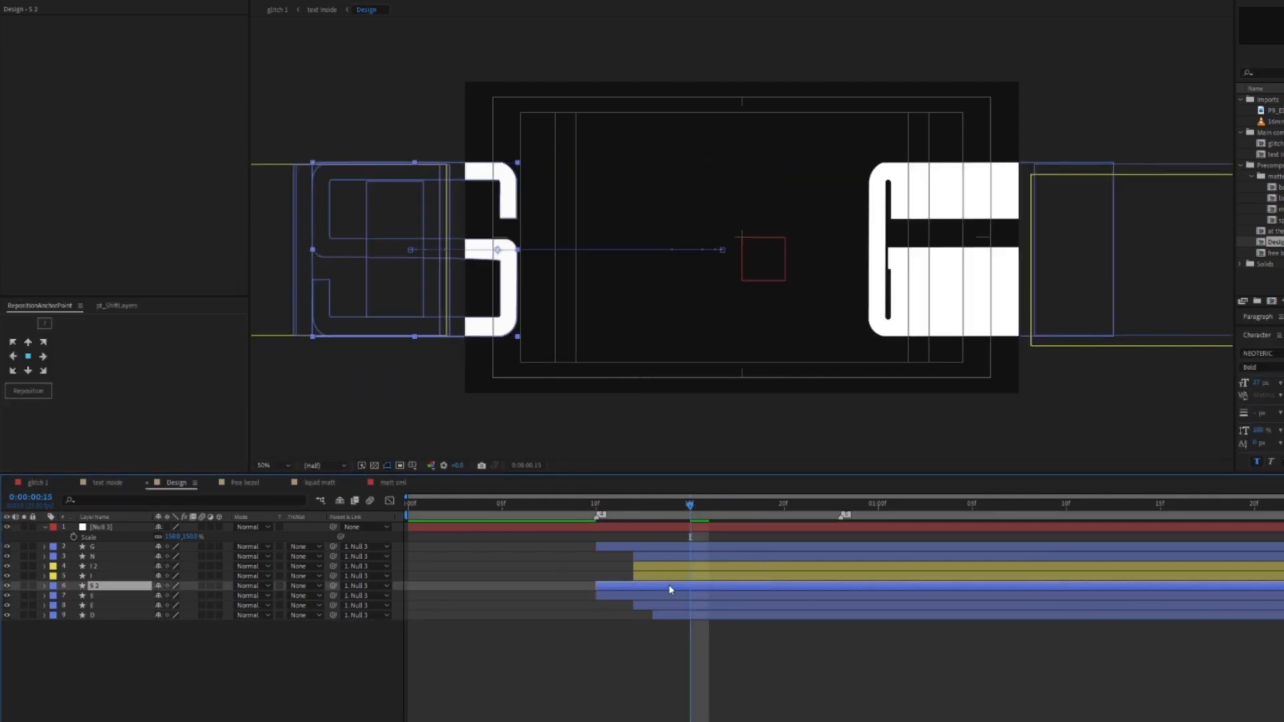
Step: Move the outlined S beneath the other letters, trim its end at about 0:00:00:23, rename it S OUTLINE and give it a green label
key(ctrl+shift+bracketleft)
key(k)
key(alt+bracketright)
key(Return)
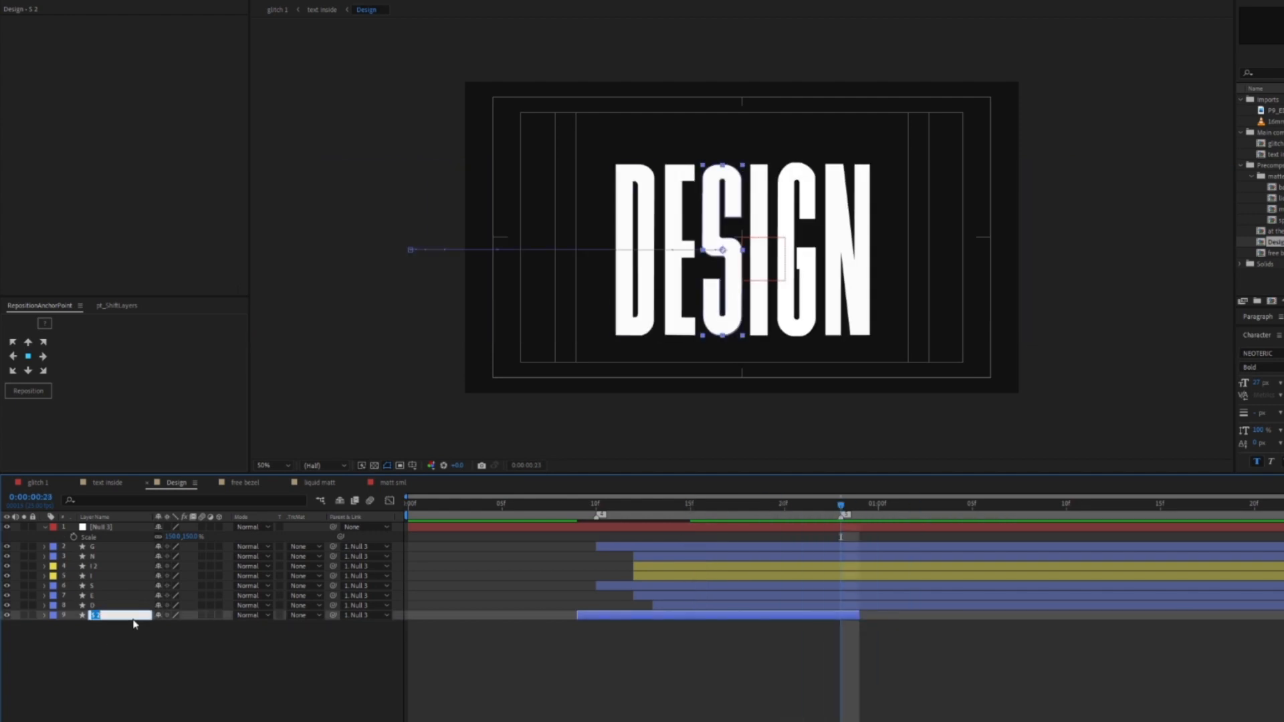
click(54, 617)
Step: Duplicate the G letter at 0:00:00:16, place the copy beneath the other letters with a green label, and solo it
drag(840, 506, 709, 506)
click(94, 547)
key(ctrl+d)
key(ctrl+shift+bracketleft)
click(54, 615)
click(24, 616)
Step: Turn the G copy into a thin stroked outline without fill and take it out of solo
click(416, 1)
click(653, 315)
click(690, 379)
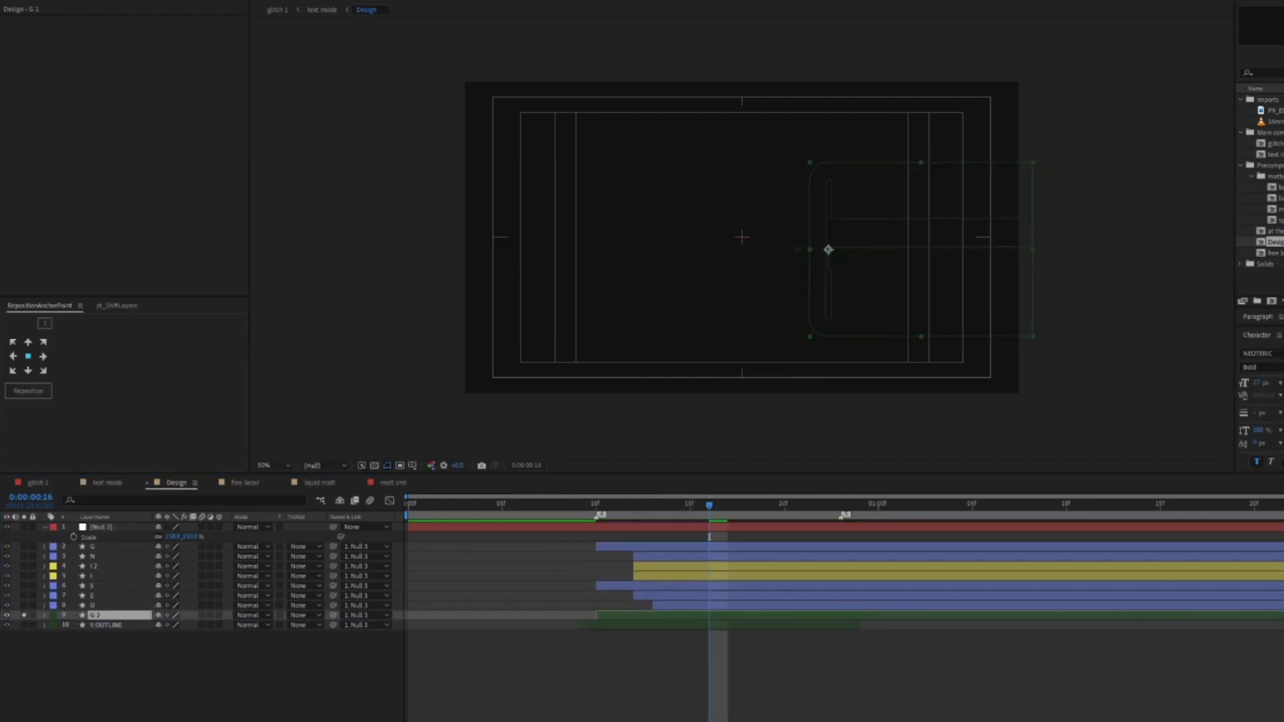
click(95, 616)
click(485, 2)
click(632, 202)
click(467, 2)
click(666, 315)
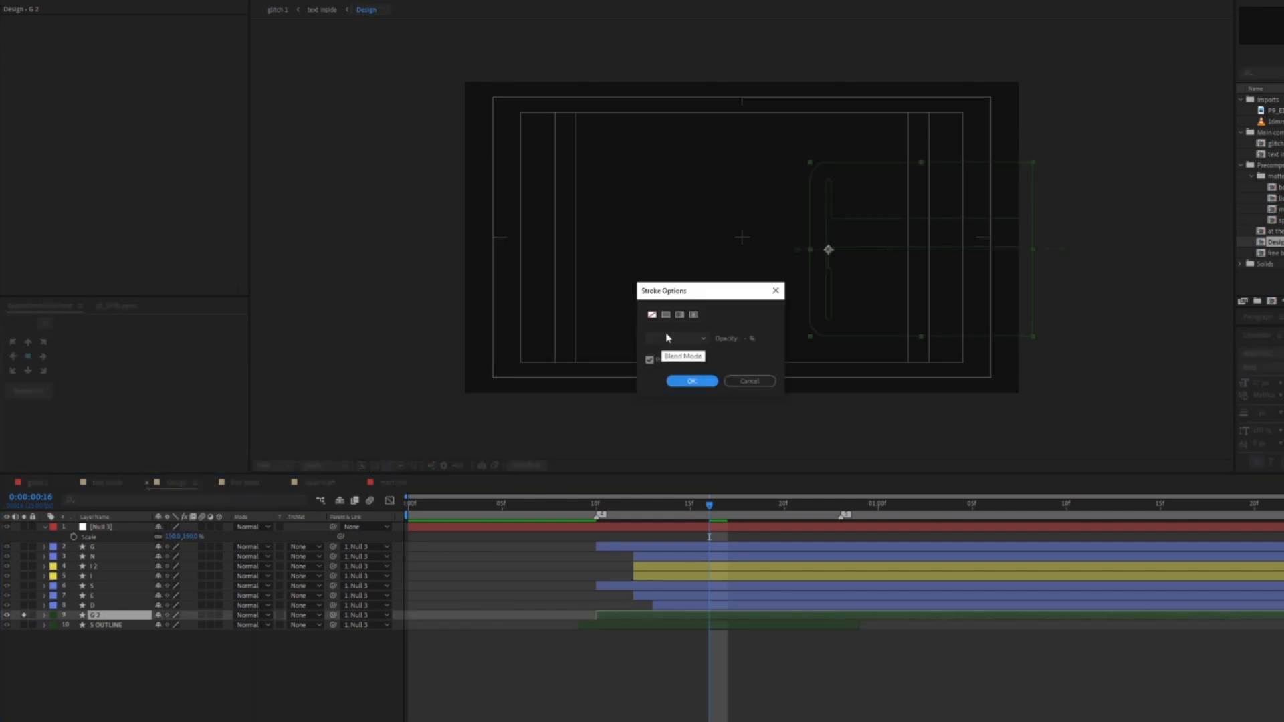
click(691, 380)
click(45, 615)
click(225, 625)
click(267, 460)
click(45, 615)
click(24, 615)
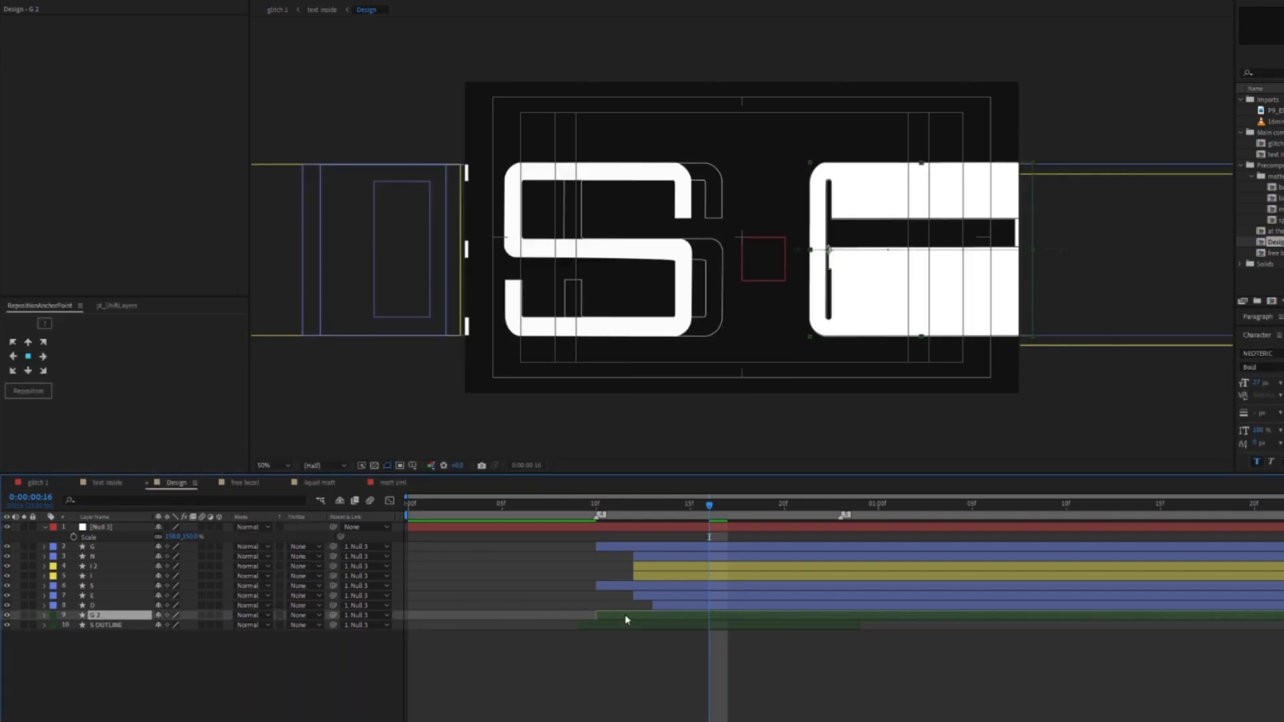
Step: Shift the G outline layer later so that it starts at 0:00:00:15
drag(624, 618, 662, 618)
click(668, 669)
drag(709, 506, 841, 506)
drag(751, 617, 787, 618)
click(787, 672)
Step: Preview the S and G outlines together with the rest of the title in the glitch 1 composition
drag(841, 506, 407, 506)
click(107, 482)
key(space)
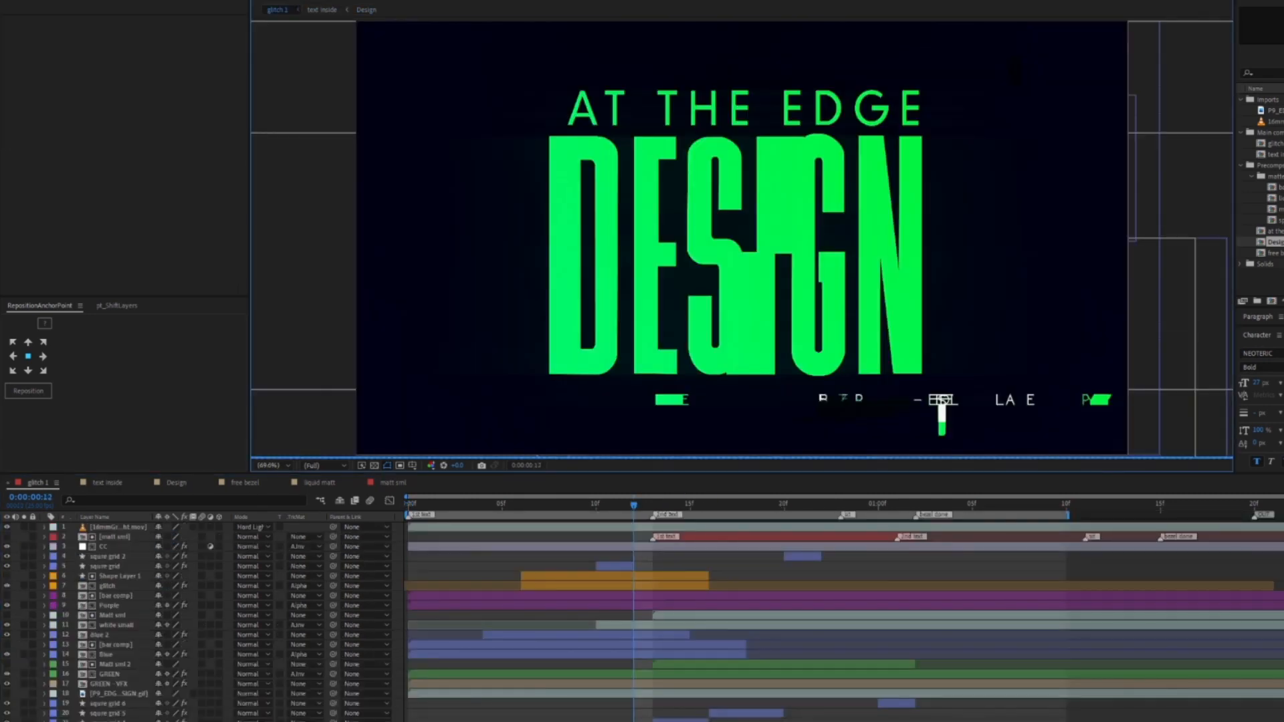
scroll(751, 332, down, 1)
click(710, 506)
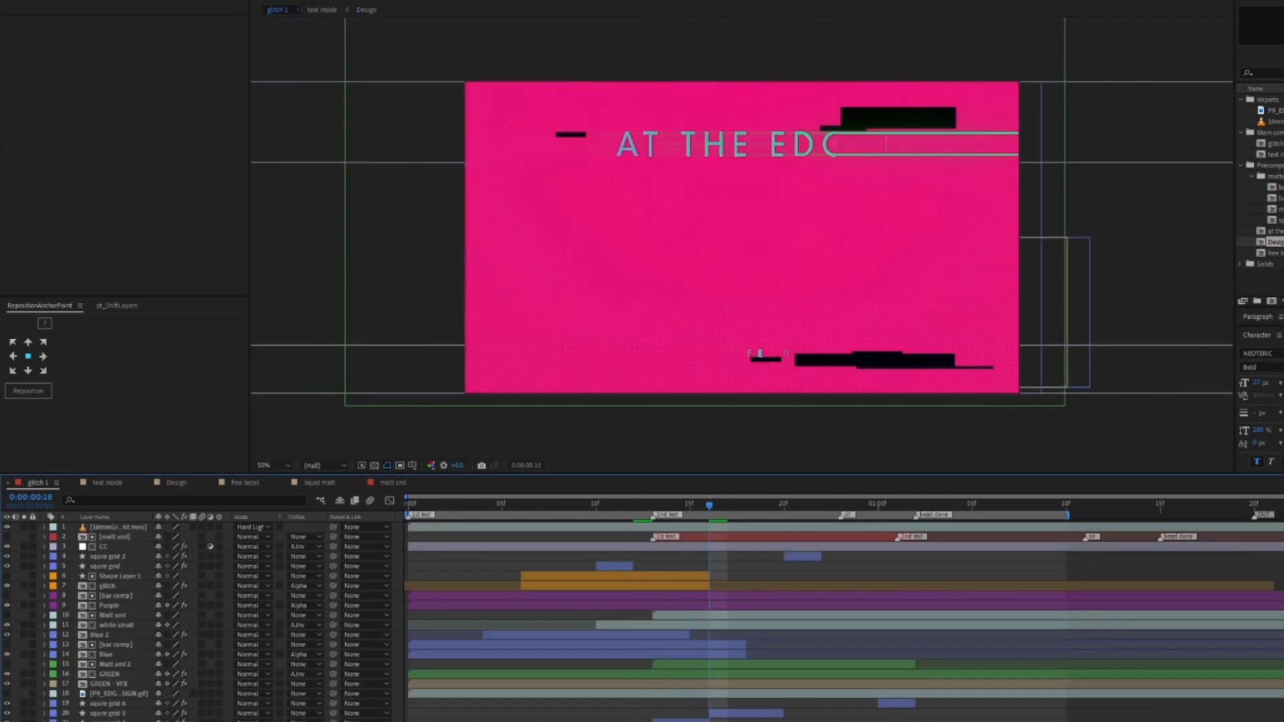
click(788, 506)
drag(805, 506, 956, 506)
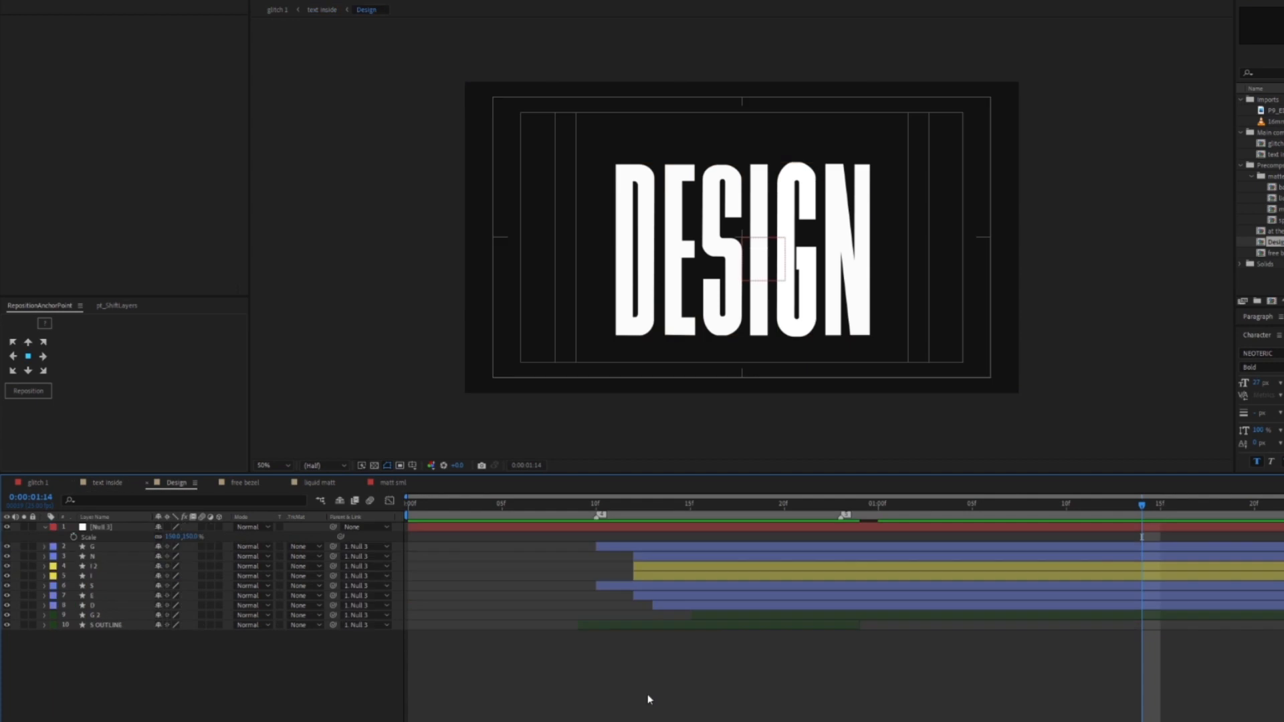
Step: Trim the end of the G outline layer in the Design composition to about 0:00:01:00 and check its keyframes
click(836, 615)
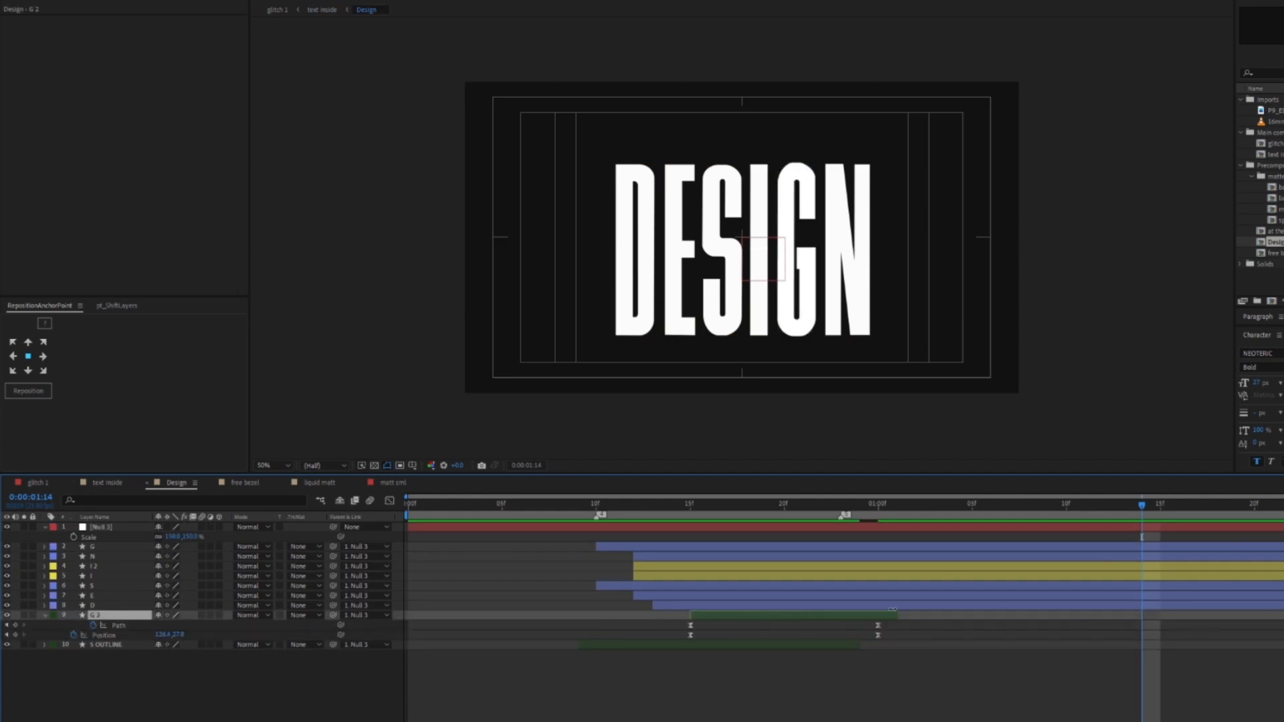
drag(709, 505, 915, 506)
click(803, 614)
key(u)
Step: Duplicate the E letter, move the copy beneath the other letters, give it a green label and cut it from the Design composition
click(103, 596)
key(ctrl+d)
mouse_move(95, 596)
mouse_down()
mouse_move(96, 549)
mouse_move(94, 616)
mouse_up()
click(53, 615)
click(82, 614)
key(ctrl+x)
Step: Paste the E copy into the glitch 1 composition at 0:00:00:17 and place it directly above the square grid 6 layer
key(alt+shift+comma)
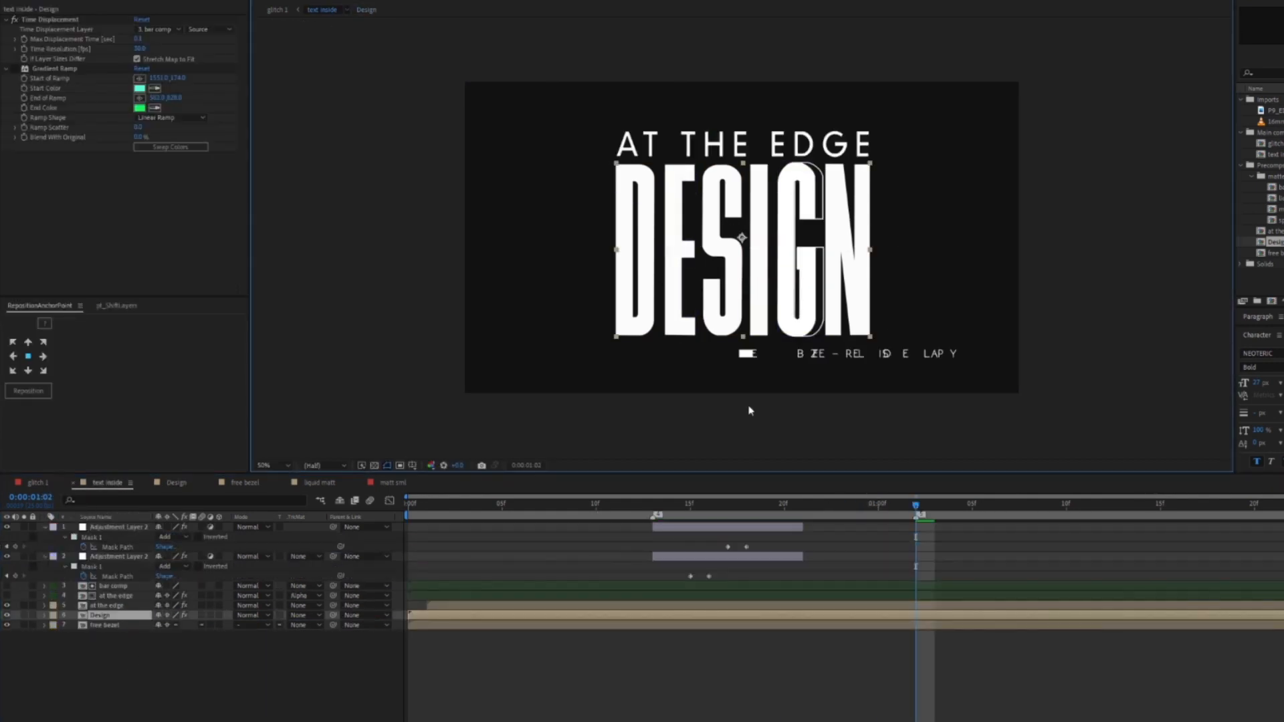
key(alt+shift+comma)
drag(671, 506, 730, 507)
key(ctrl+v)
drag(110, 528, 123, 714)
Step: Remove the fill from the E 2 layer and give it a thin stroke
click(651, 309)
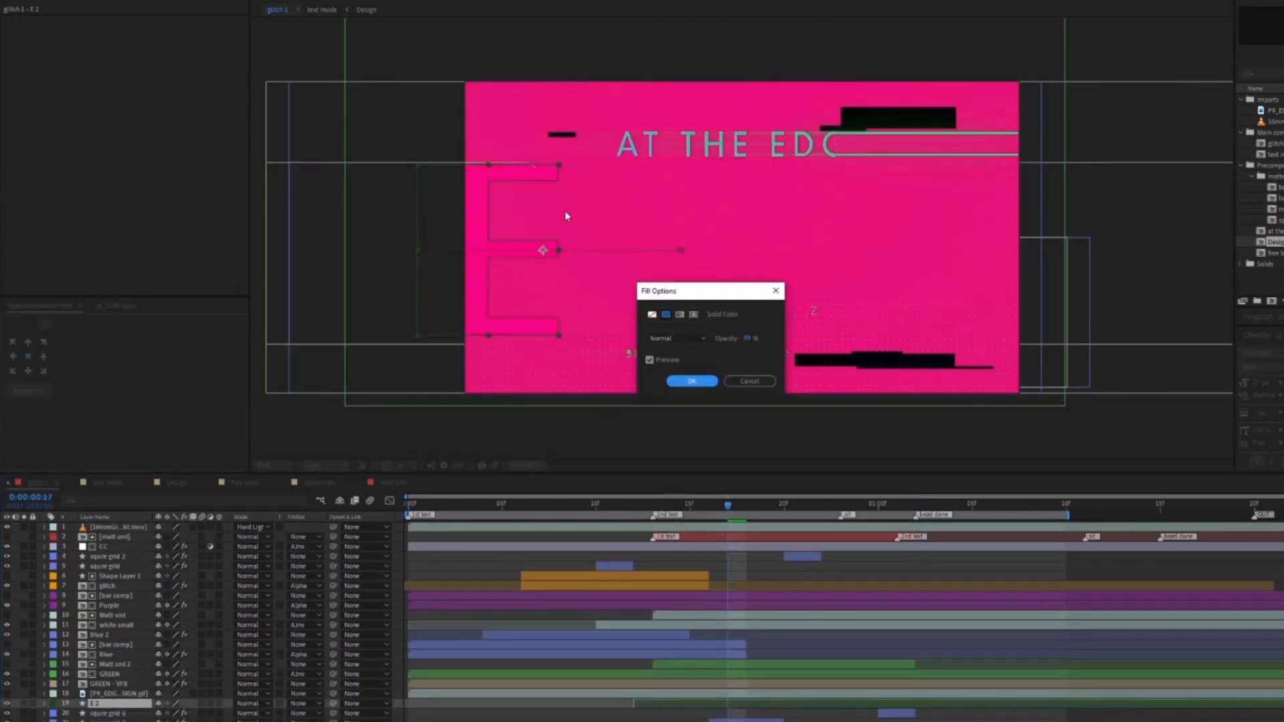
click(691, 381)
click(553, 284)
click(642, 198)
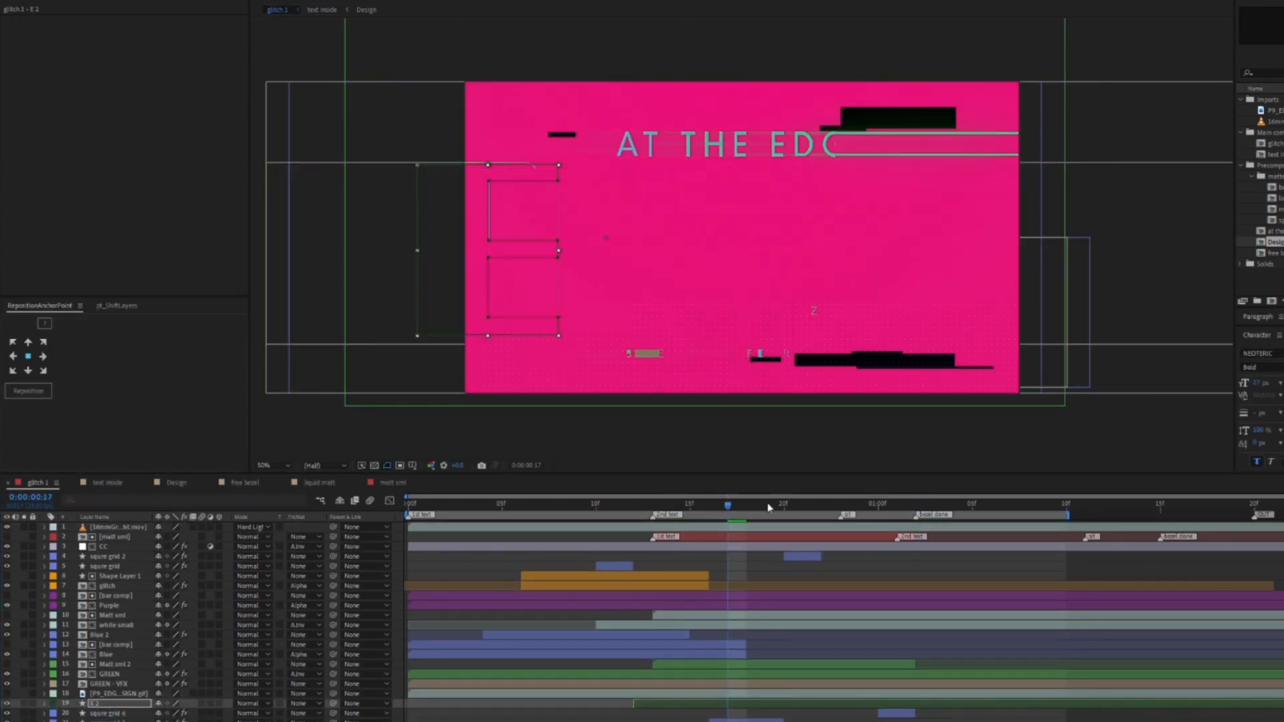
Step: Shift and trim the E 2 layer to span about 0:00:00:18 to 0:00:01:07, scrubbing to check its timing
key(F2)
drag(692, 704, 673, 704)
key(F2)
drag(729, 506, 850, 511)
click(867, 702)
drag(801, 703, 934, 702)
key(F2)
drag(848, 512, 630, 514)
click(899, 705)
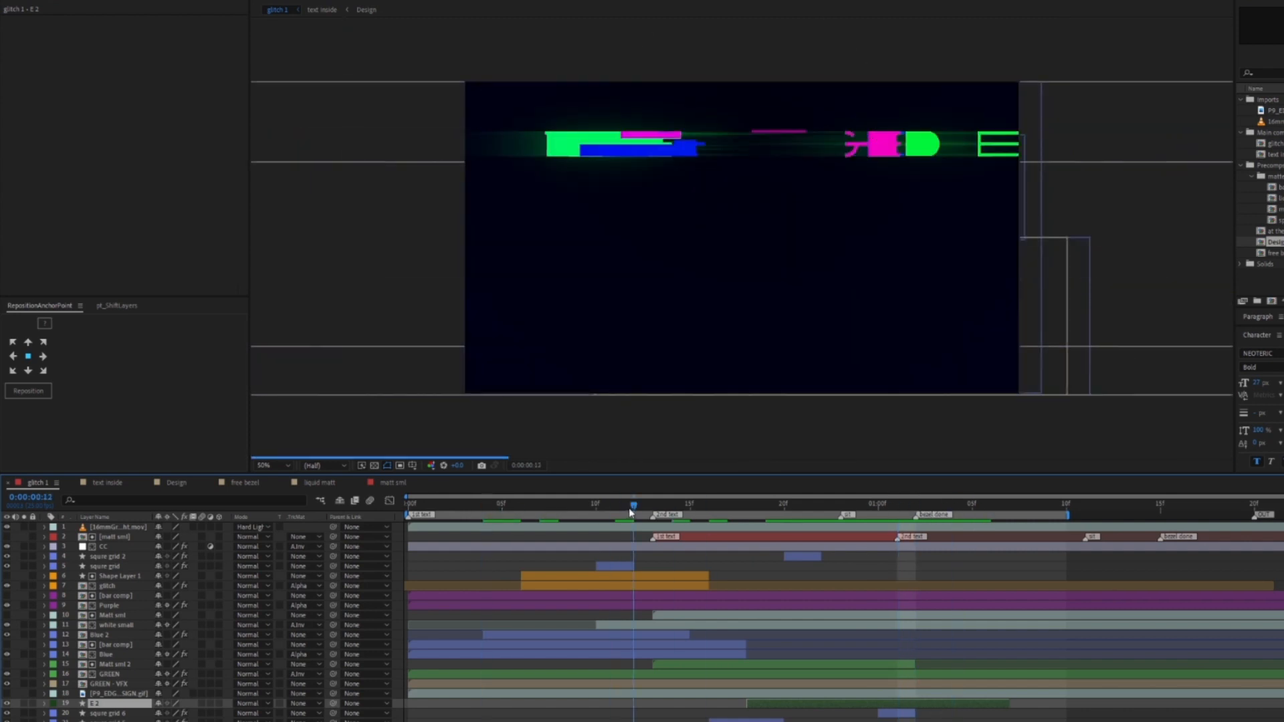
key(F2)
Step: Examine the GREEN, Blue, CC and matte layers between 0:00:00:16 and 0:00:00:18, isolating them to compare their contributions
click(706, 506)
click(717, 675)
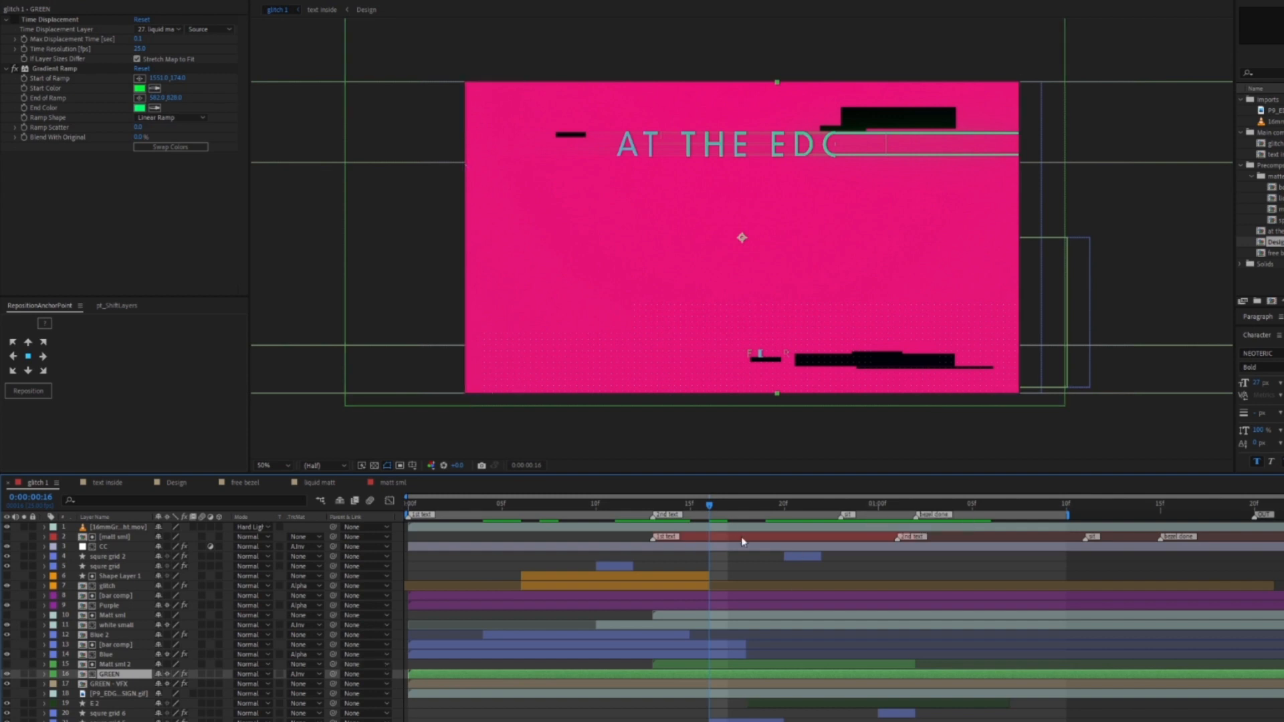
click(727, 506)
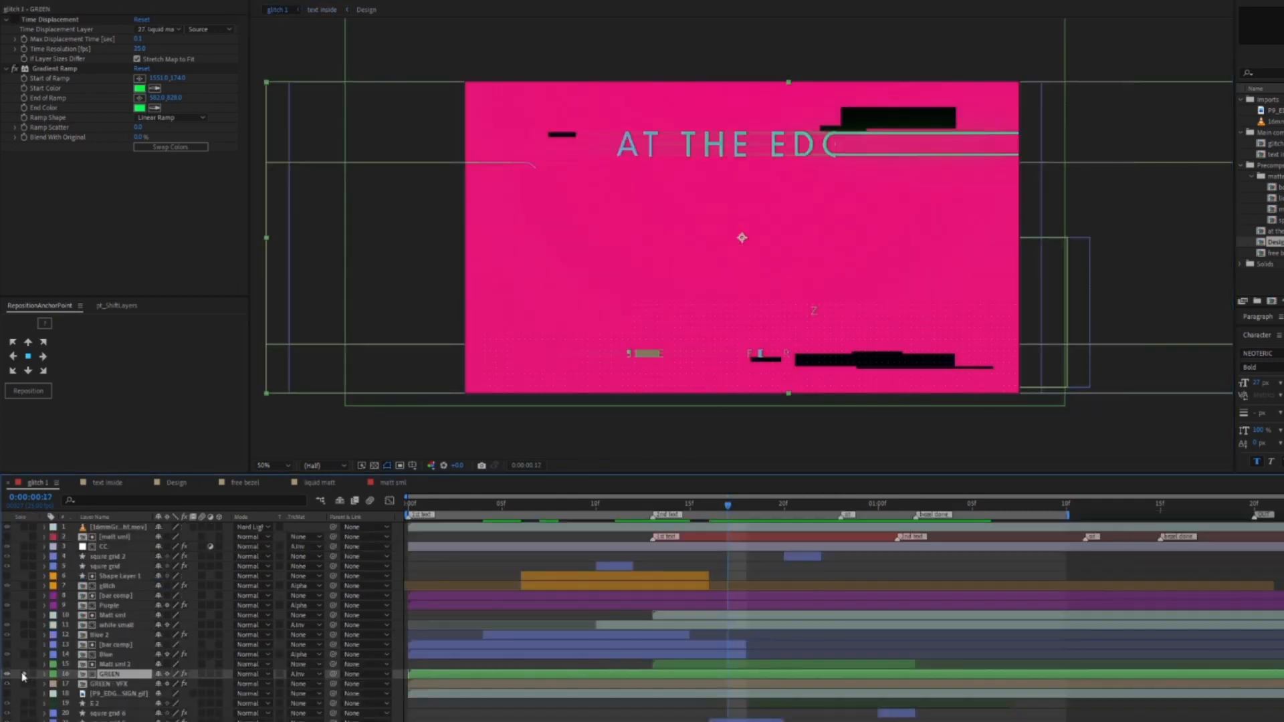
click(23, 675)
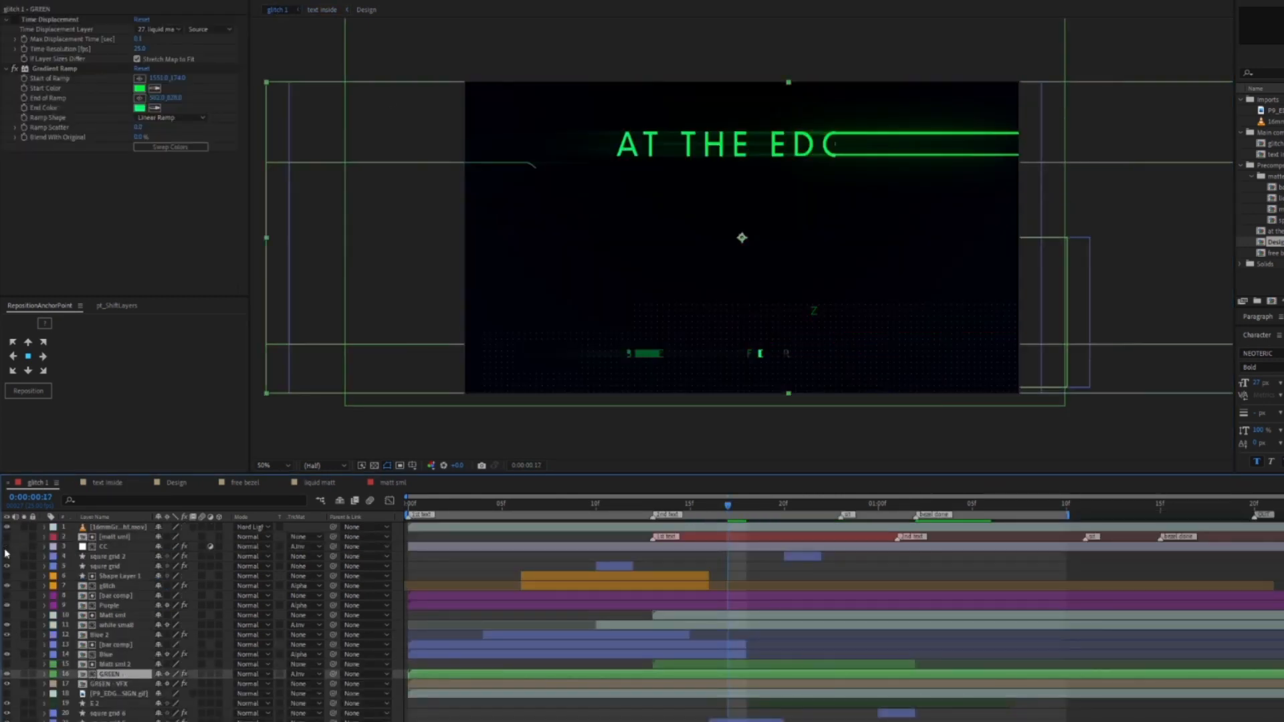
click(6, 547)
click(119, 684)
click(107, 655)
click(24, 655)
click(24, 654)
click(114, 665)
click(113, 675)
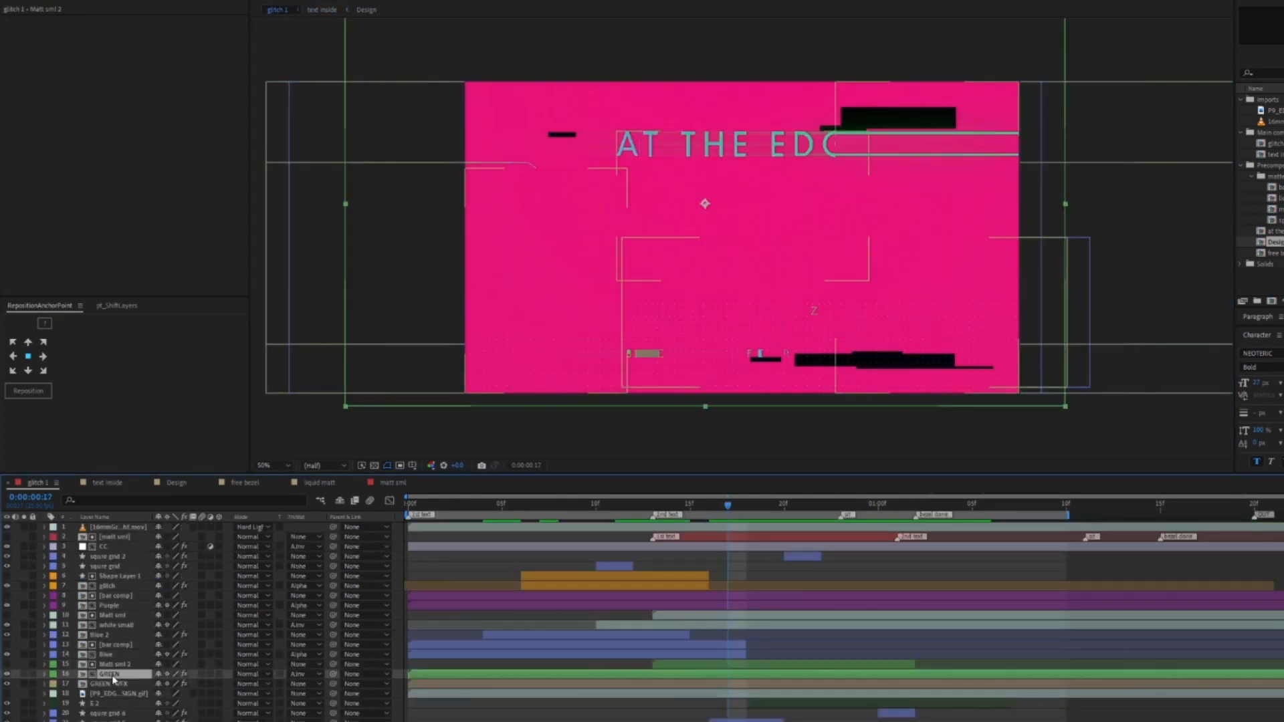
click(747, 506)
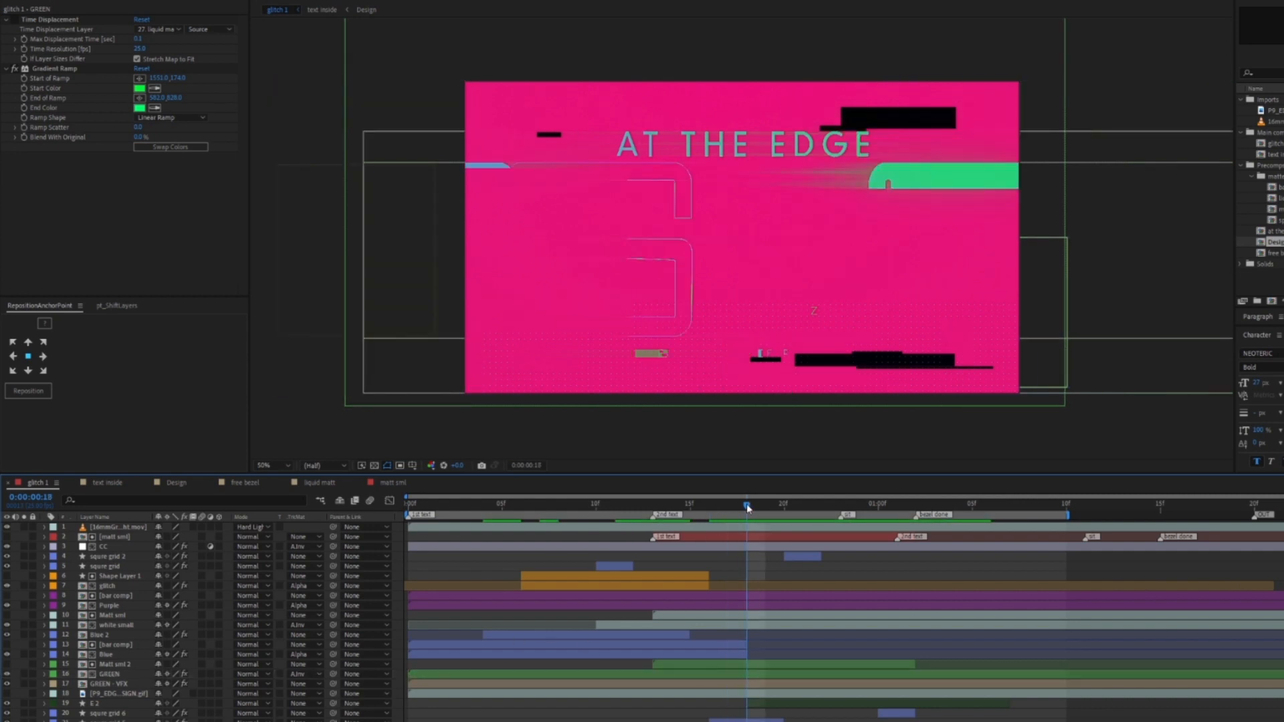
Step: Delete the Time Displacement effect from the GREEN layer, keeping its Gradient Ramp
click(36, 20)
key(Delete)
click(106, 694)
click(109, 674)
click(24, 675)
Step: In the text inside composition, duplicate the Design layer, move the copy to the top of the stack and end it at about 0:00:01:02
double_click(87, 678)
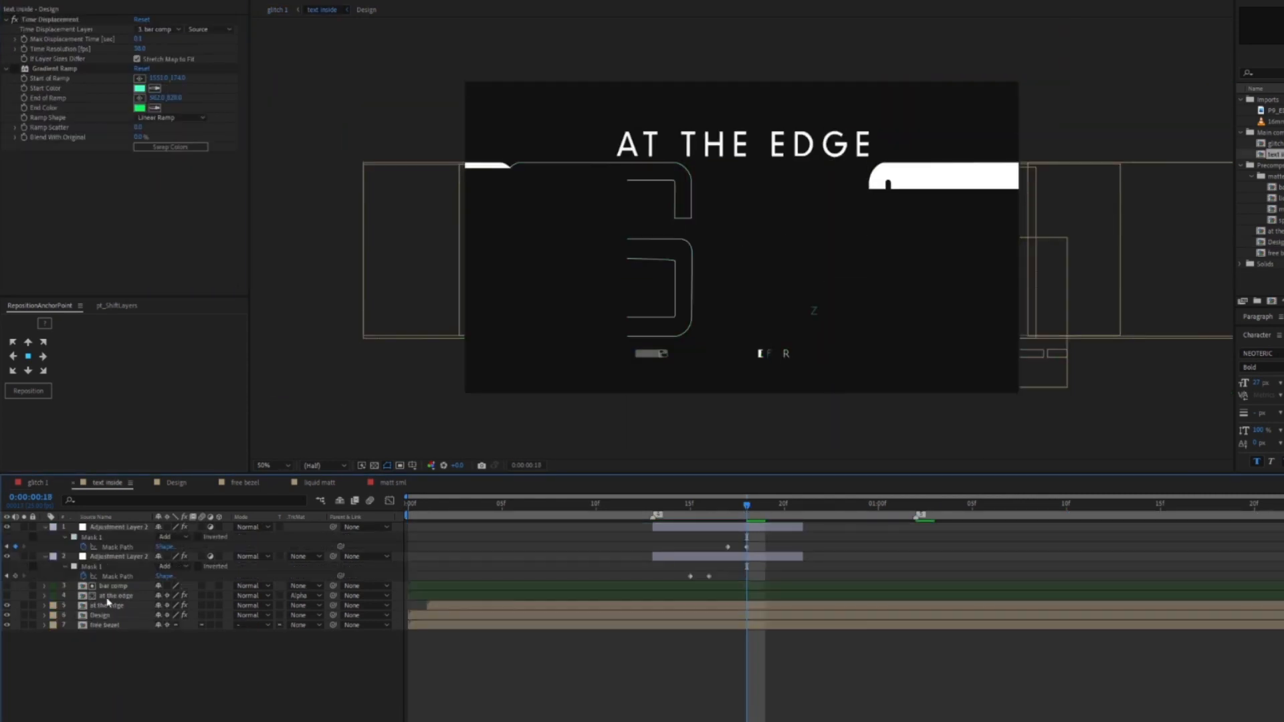
mouse_move(735, 507)
mouse_down()
mouse_move(592, 518)
mouse_move(747, 511)
mouse_up()
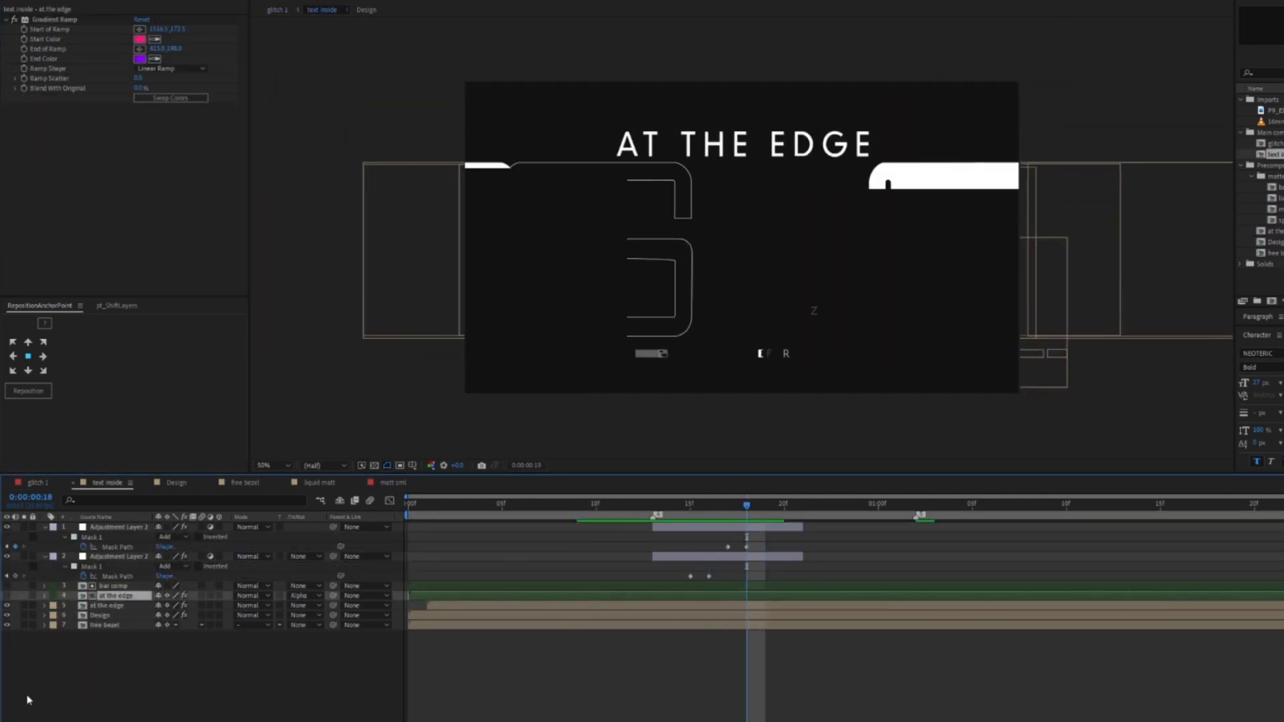
click(28, 698)
click(99, 616)
key(ctrl+d)
drag(99, 616, 98, 526)
drag(628, 526, 646, 528)
mouse_move(746, 506)
mouse_down()
mouse_move(640, 506)
mouse_move(989, 507)
mouse_move(631, 506)
mouse_move(765, 507)
mouse_up()
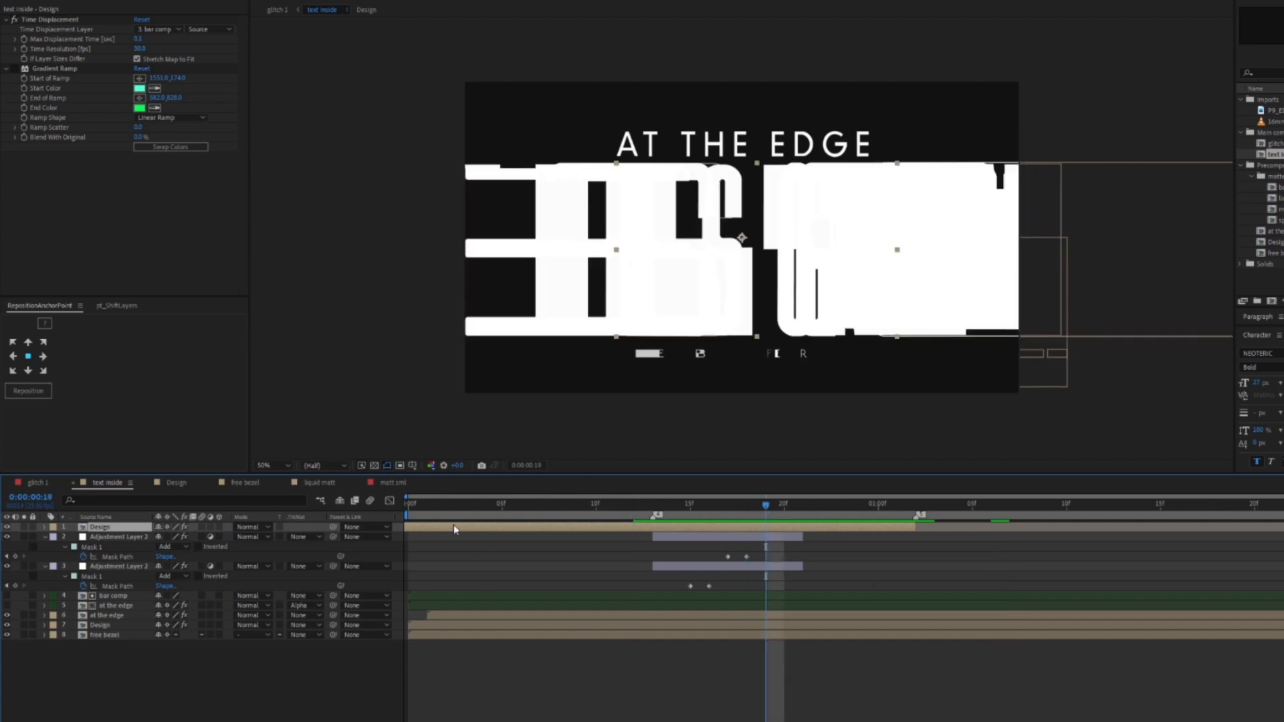
Step: Preview the updated title animation in the glitch 1 composition and return to 0:00:00:16
click(278, 10)
key(space)
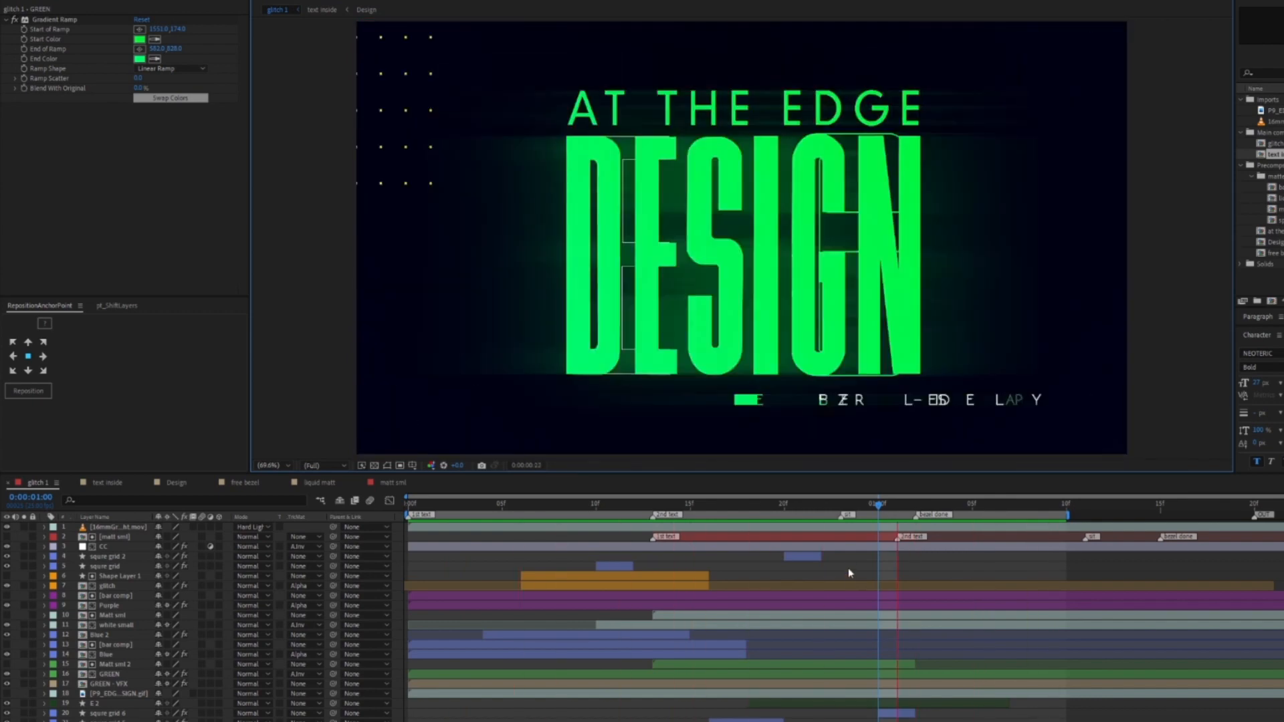
click(800, 557)
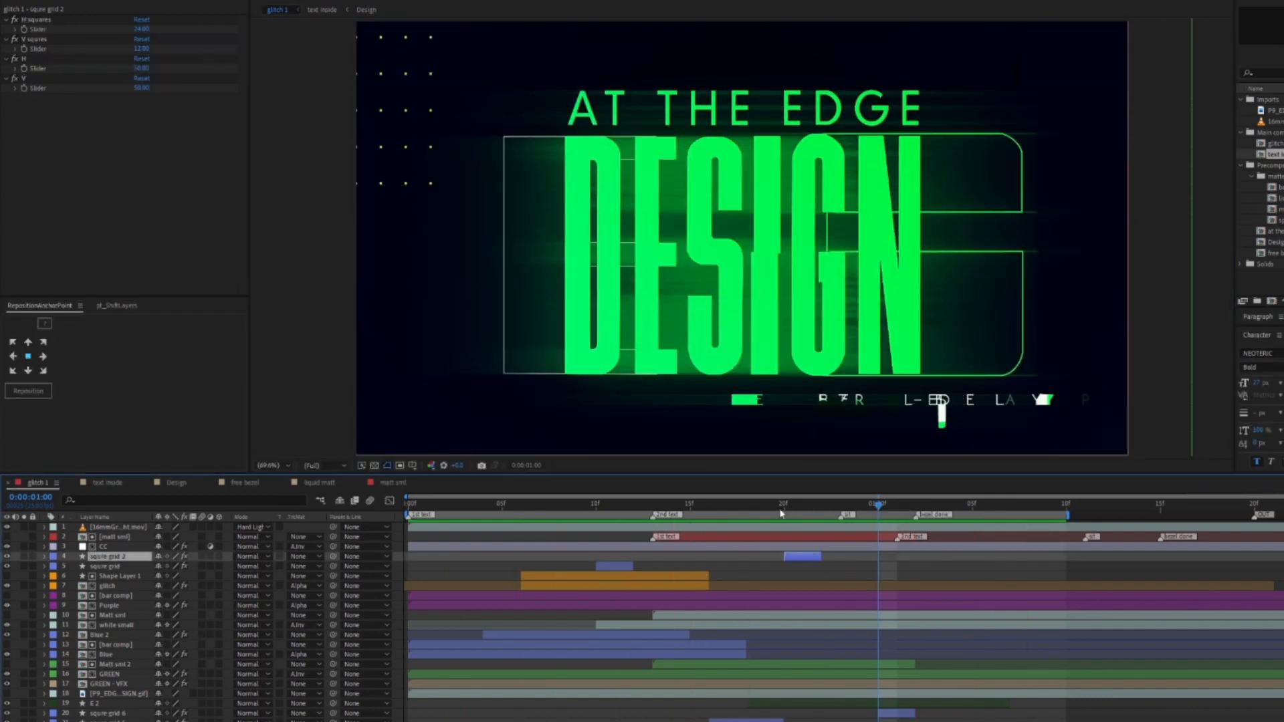
drag(780, 508, 711, 510)
Step: Move the square grid 7 layer to the frame's upper right, with fewer horizontal squares and wider horizontal and vertical spacing
click(736, 720)
key(alt+s)
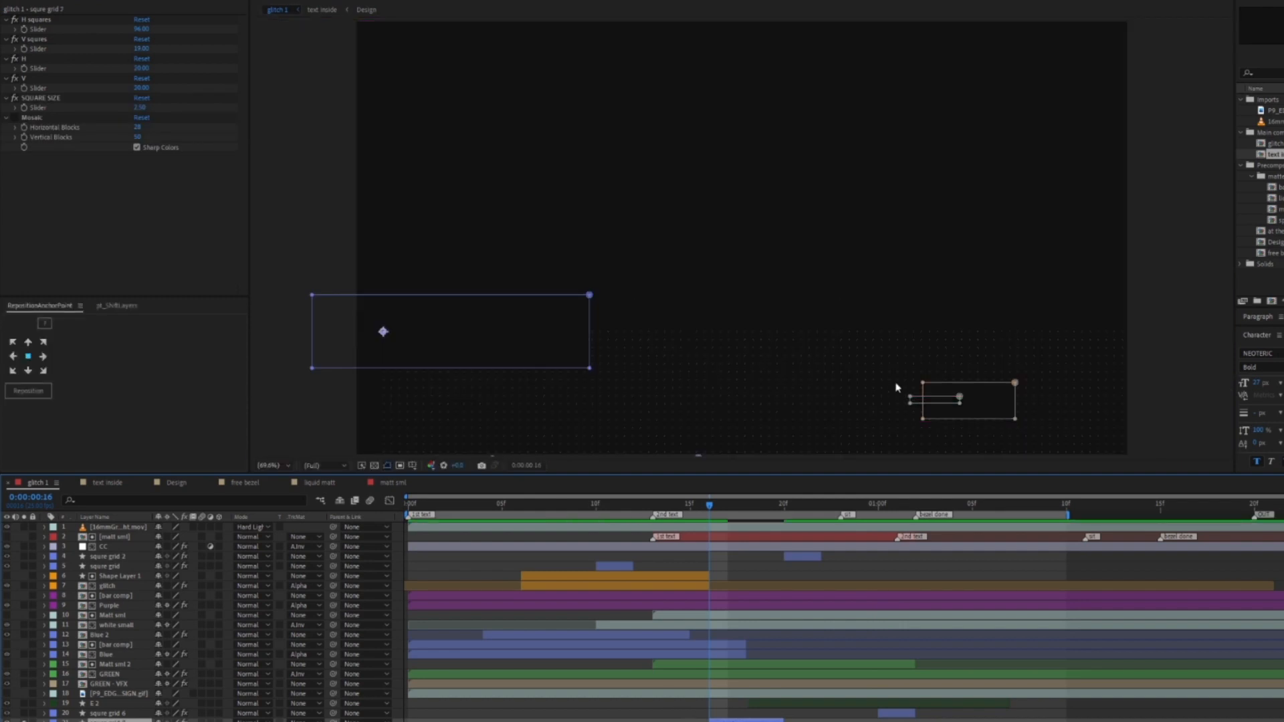
drag(413, 339, 602, 76)
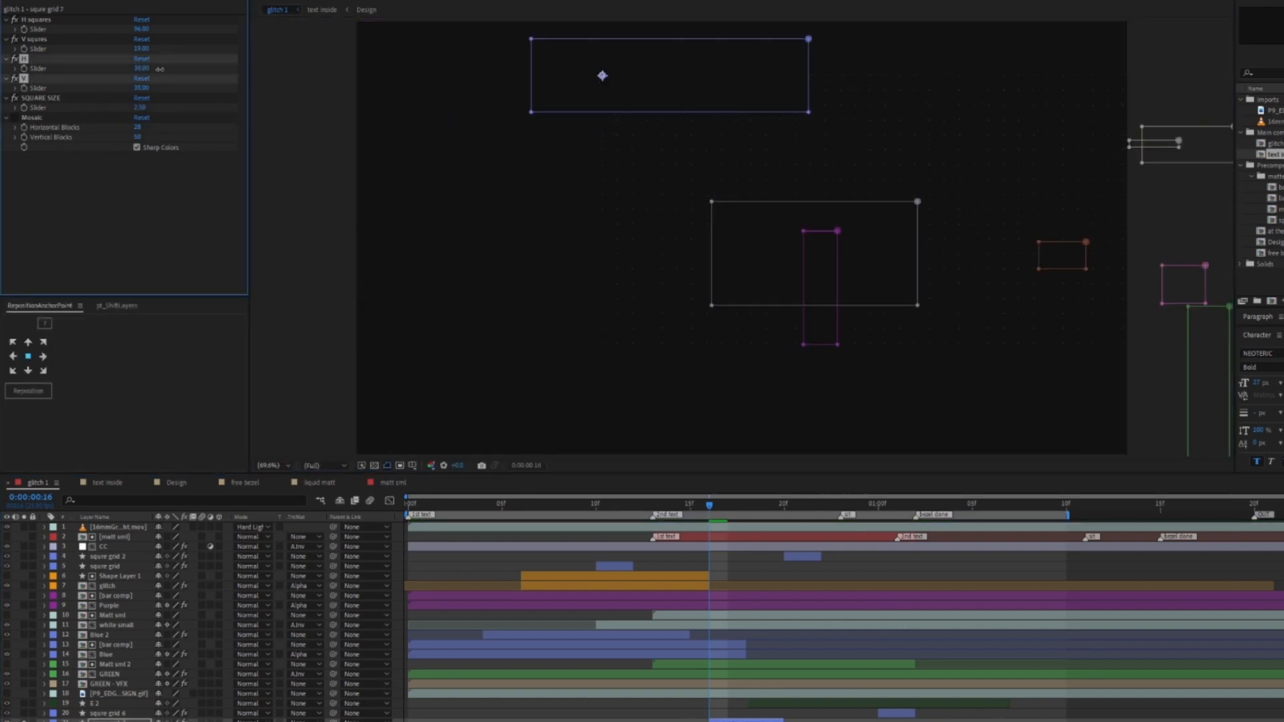
drag(647, 72, 881, 15)
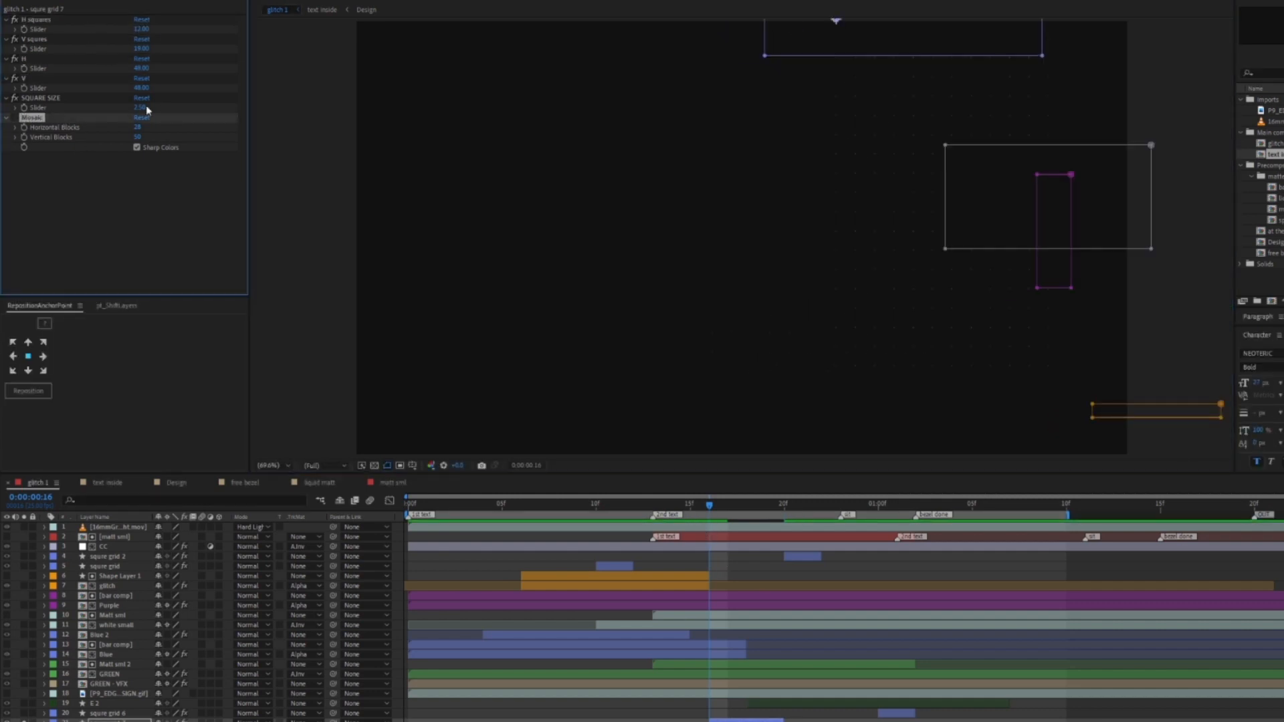
Step: Set the square grid 7 squares to size 5, remove their fill and choose a stroke colour
scroll(668, 267, up, 1)
click(650, 313)
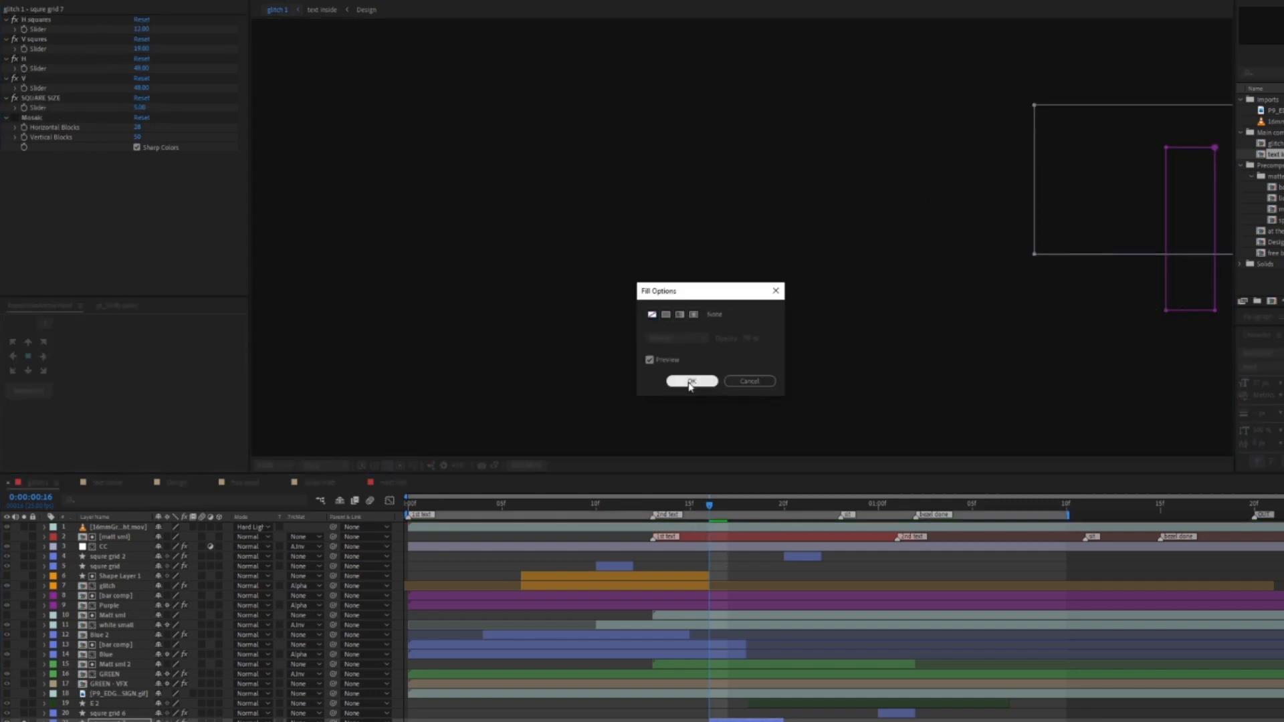
click(691, 382)
click(551, 263)
click(642, 198)
key(shift+slash)
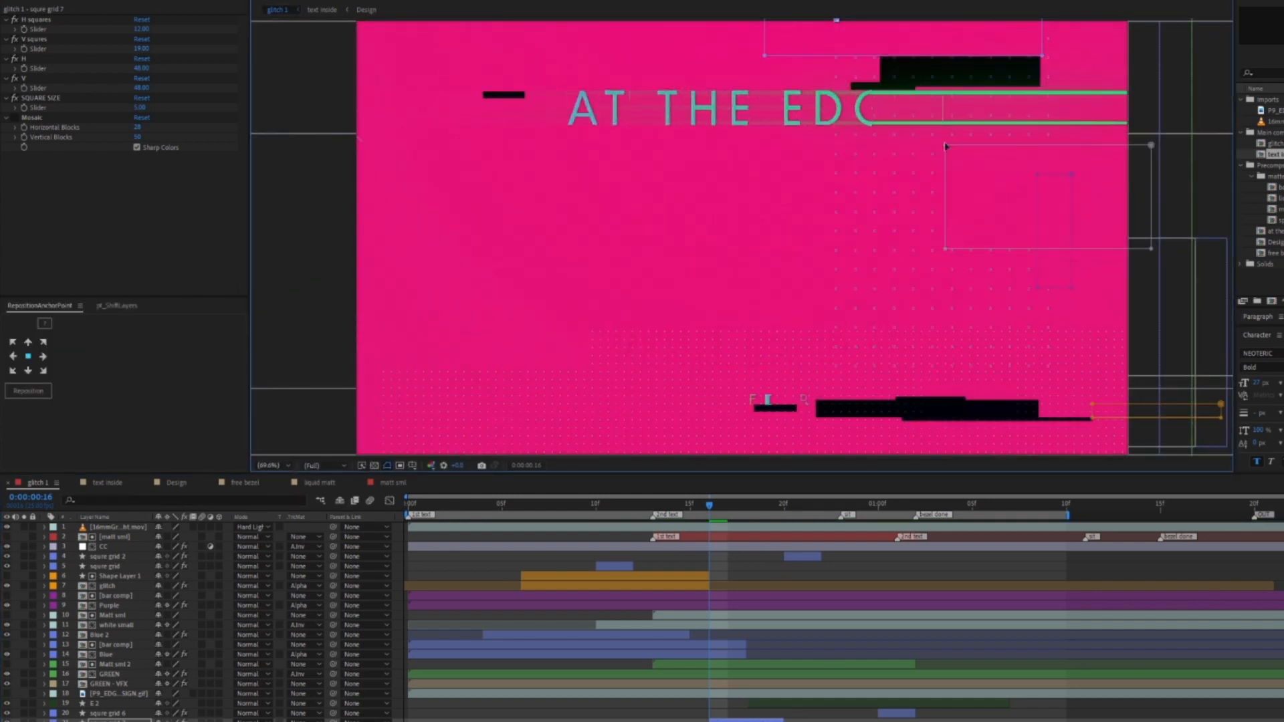
Step: Save the project, move the square grid 7 layer to start at 0:00:00:22, and preview the animation
click(753, 573)
key(ctrl+s)
drag(749, 720, 843, 720)
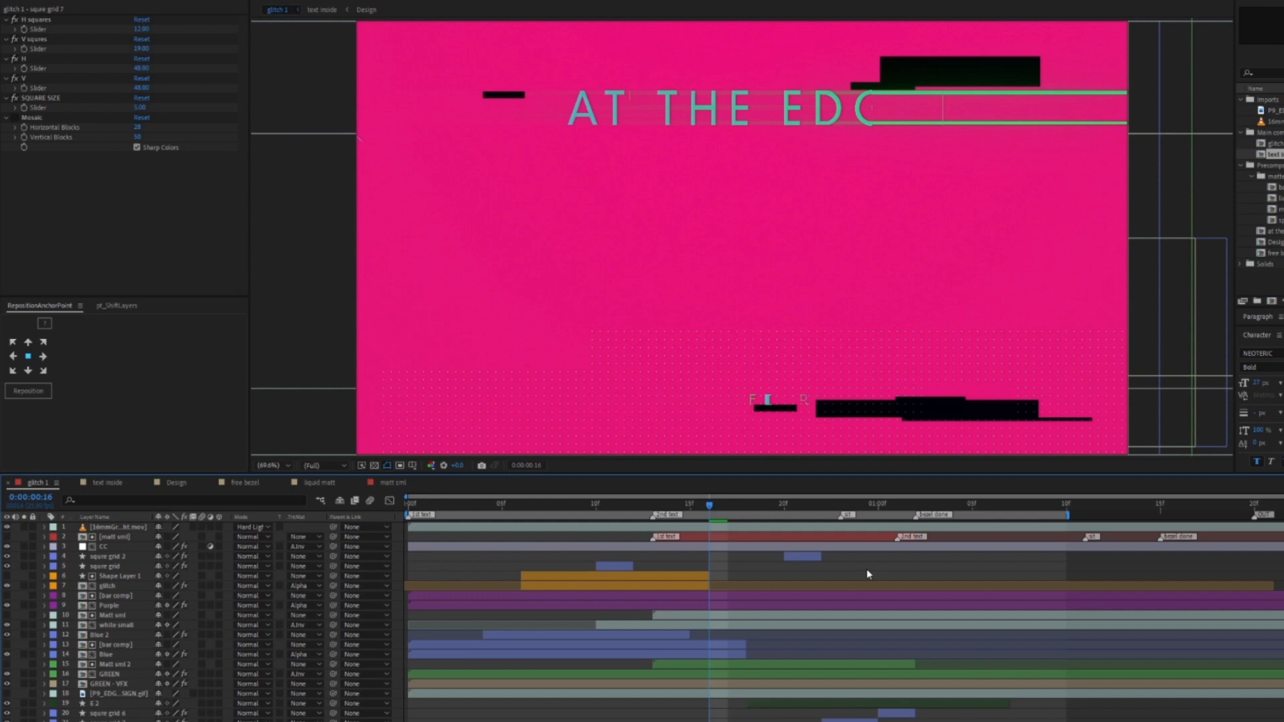
key(space)
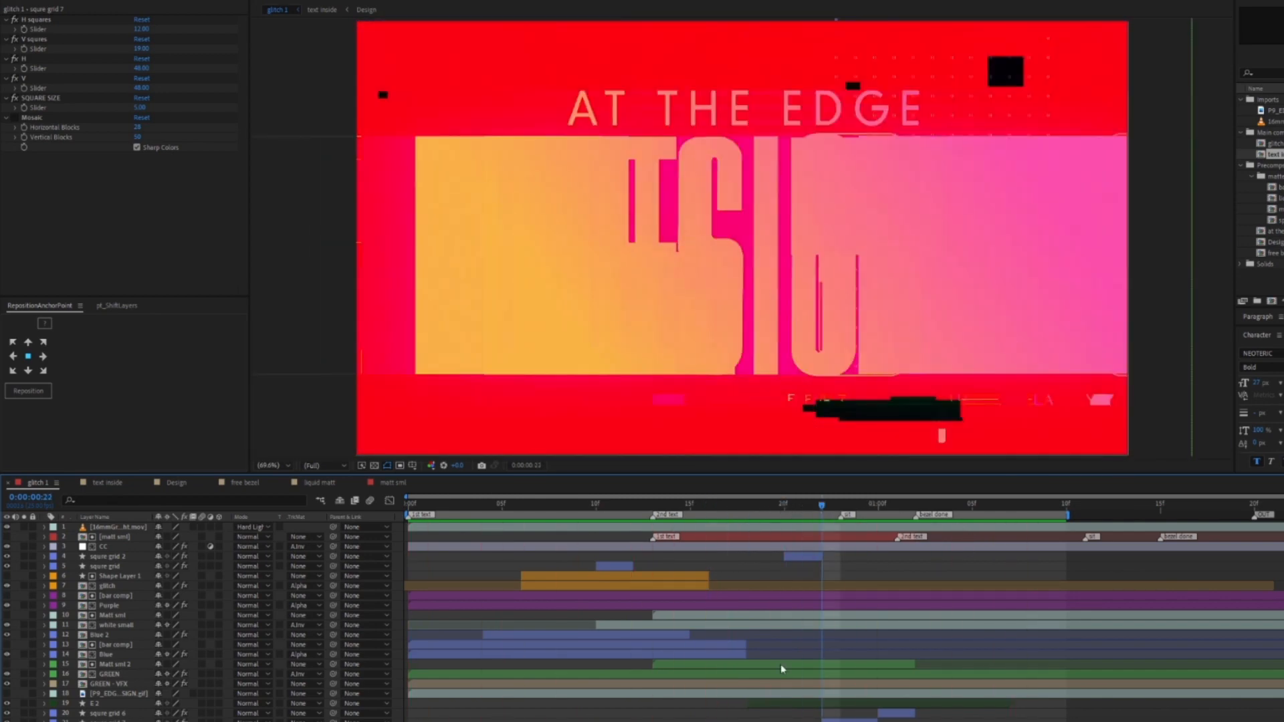
Step: In the Design composition, split the S layer, leaving a gap from 0:00:00:20 to 0:00:00:23 between its two parts
double_click(713, 215)
double_click(713, 215)
click(714, 215)
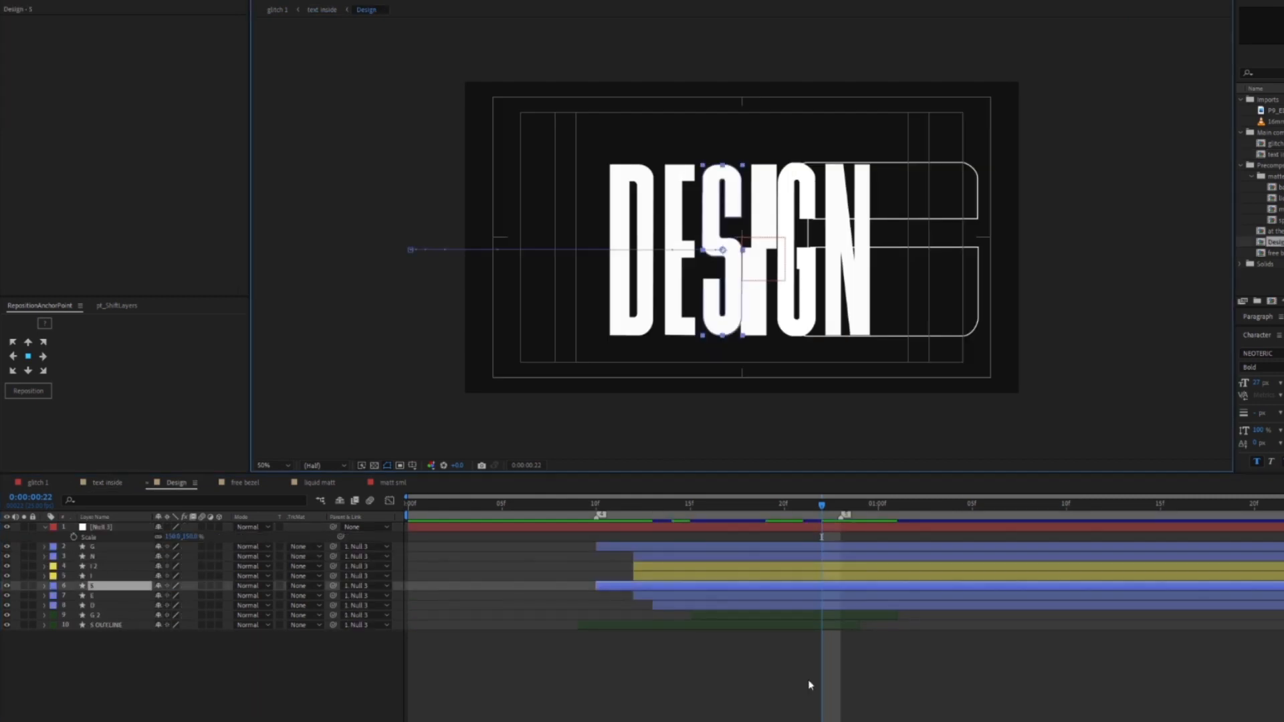
key(ctrl+shift+d)
drag(804, 585, 840, 586)
key(space)
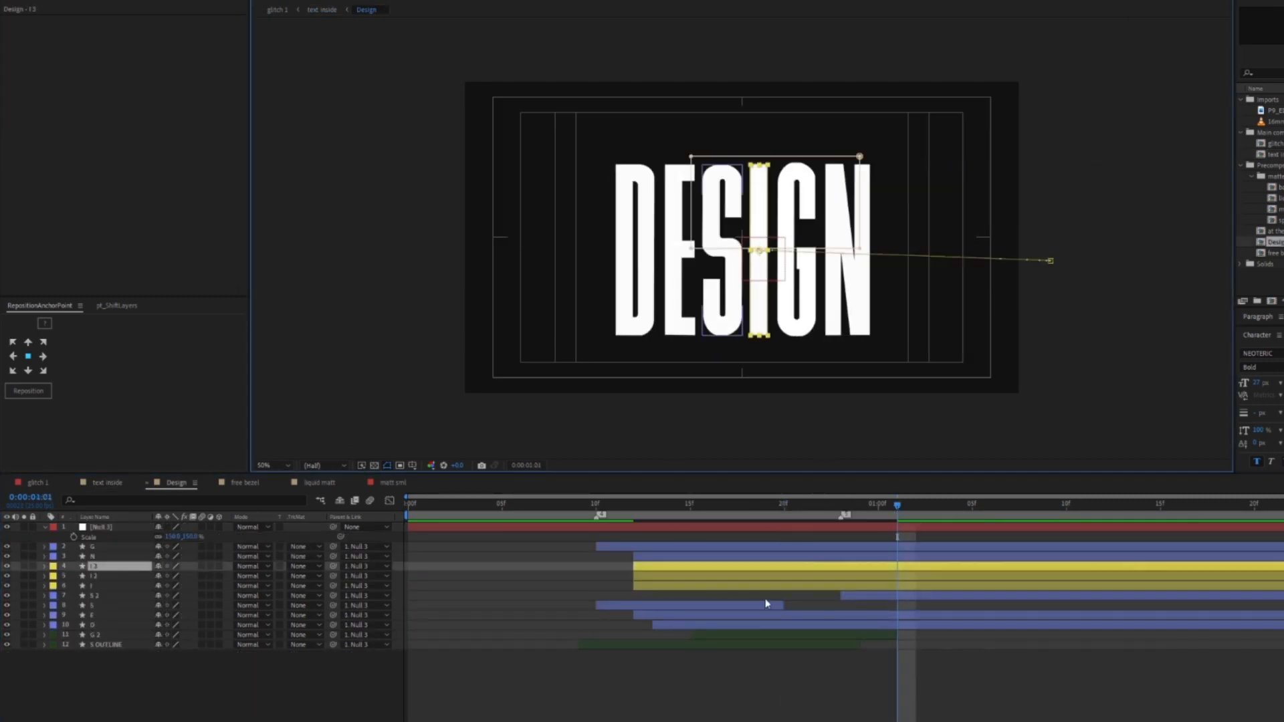
key(ctrl+z)
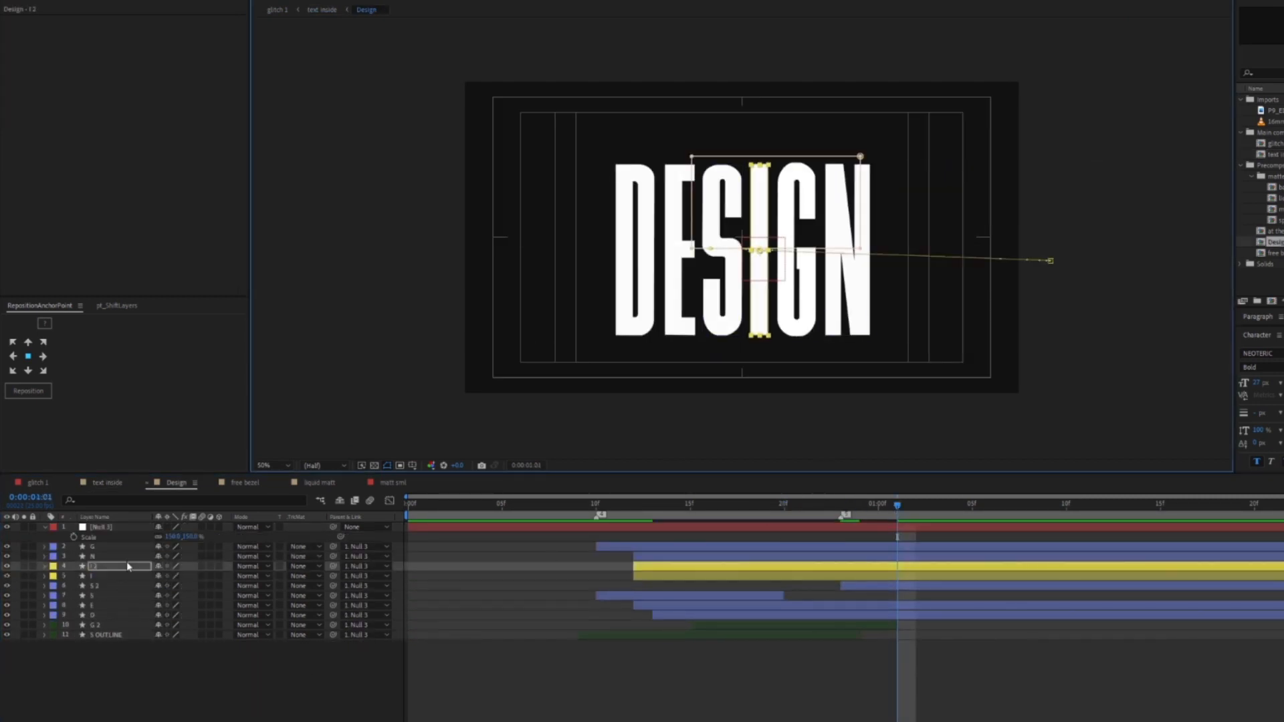
key(ctrl+shift+d)
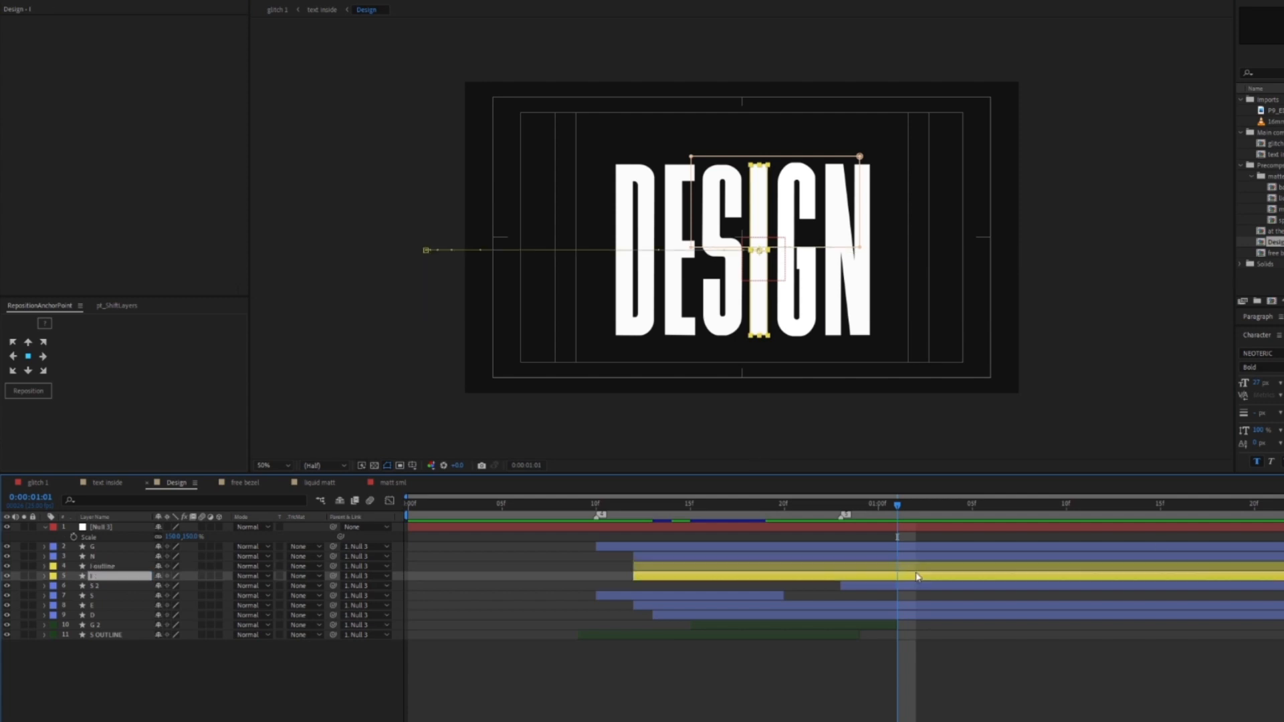
drag(899, 575, 937, 576)
click(943, 567)
key(alt+bracketleft)
click(650, 315)
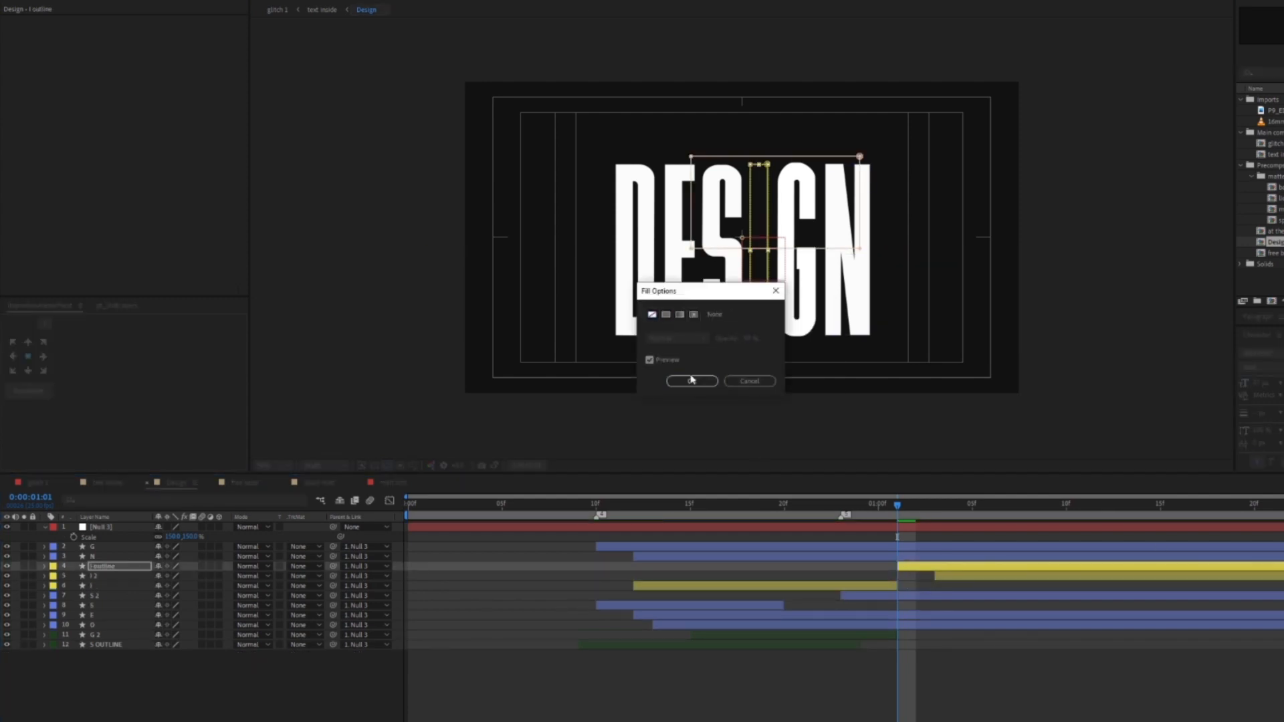
click(692, 379)
click(923, 683)
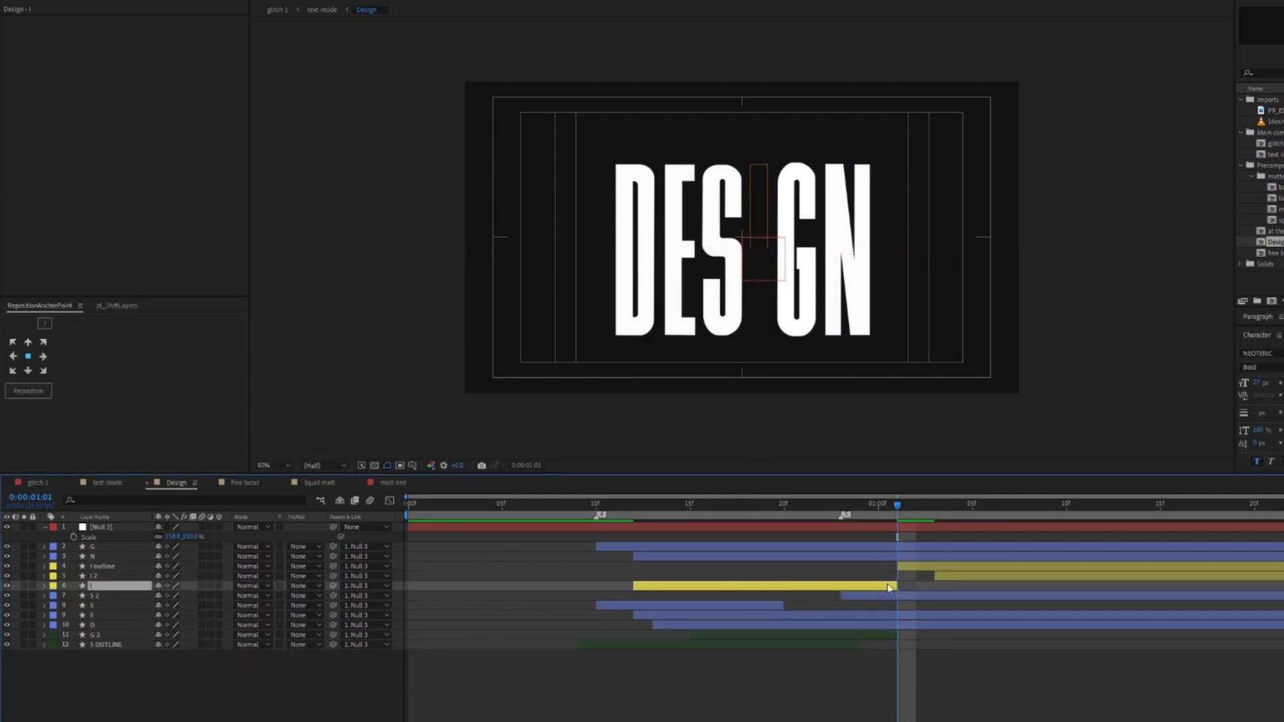
key(Delete)
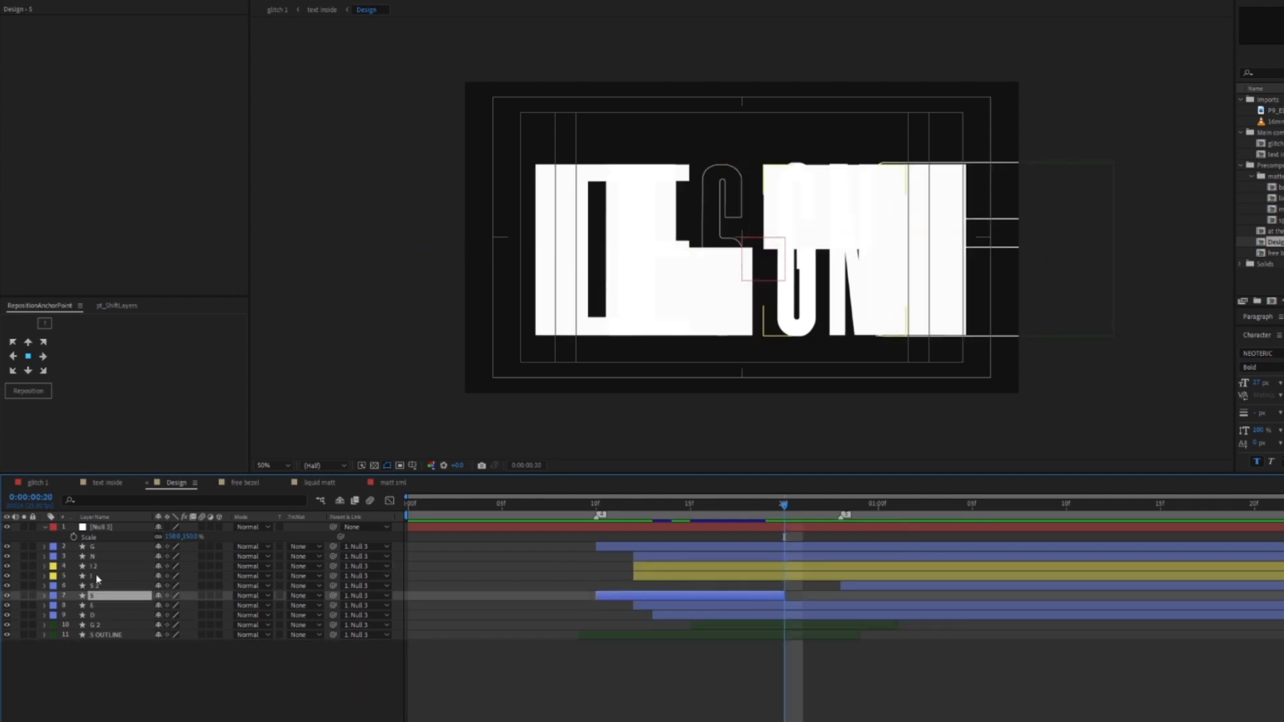
Step: Duplicate the I 2 layer as I outline, solo it, move it below the D layer and start it at 0:00:01:01
click(100, 566)
key(ctrl+d)
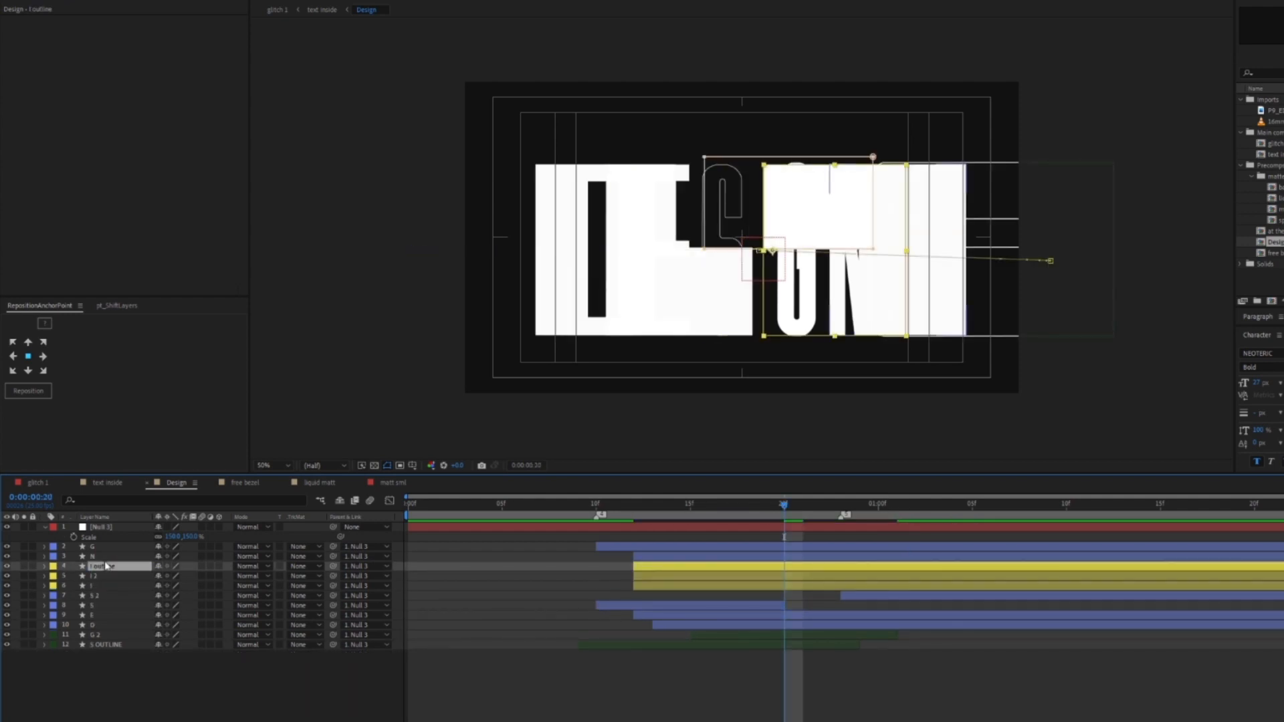
click(24, 567)
drag(104, 566, 104, 629)
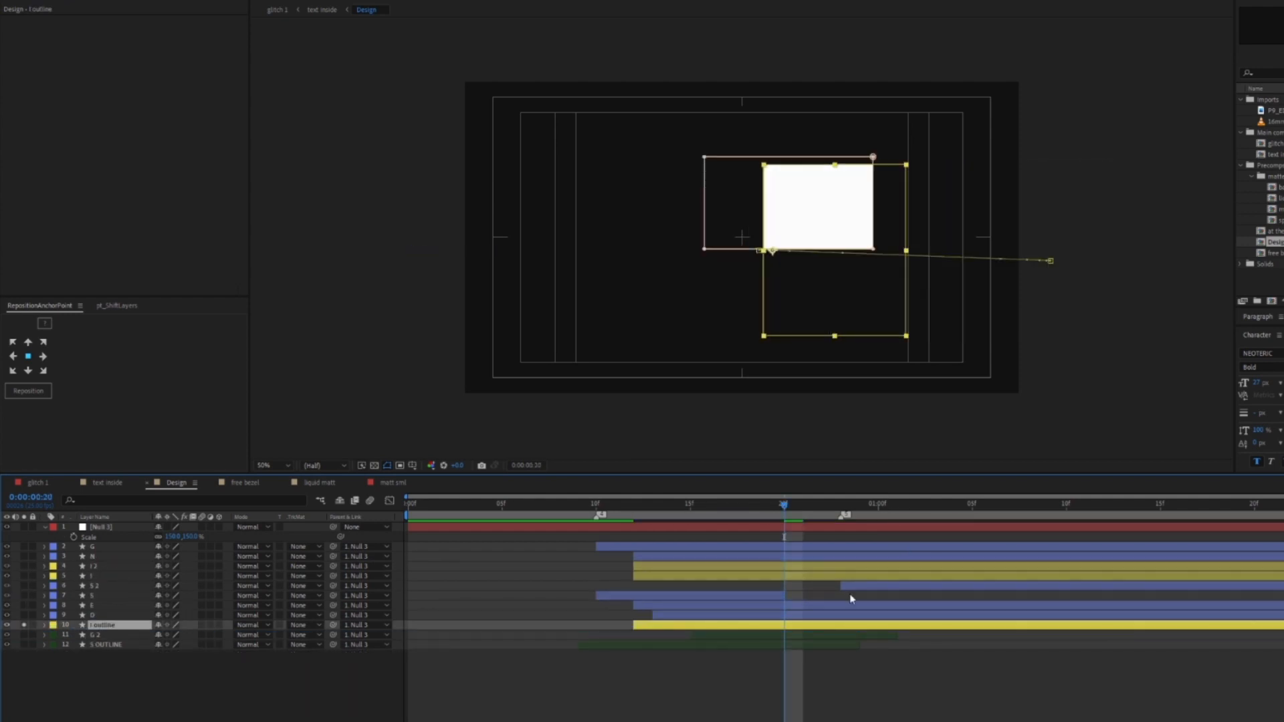
drag(785, 506, 849, 516)
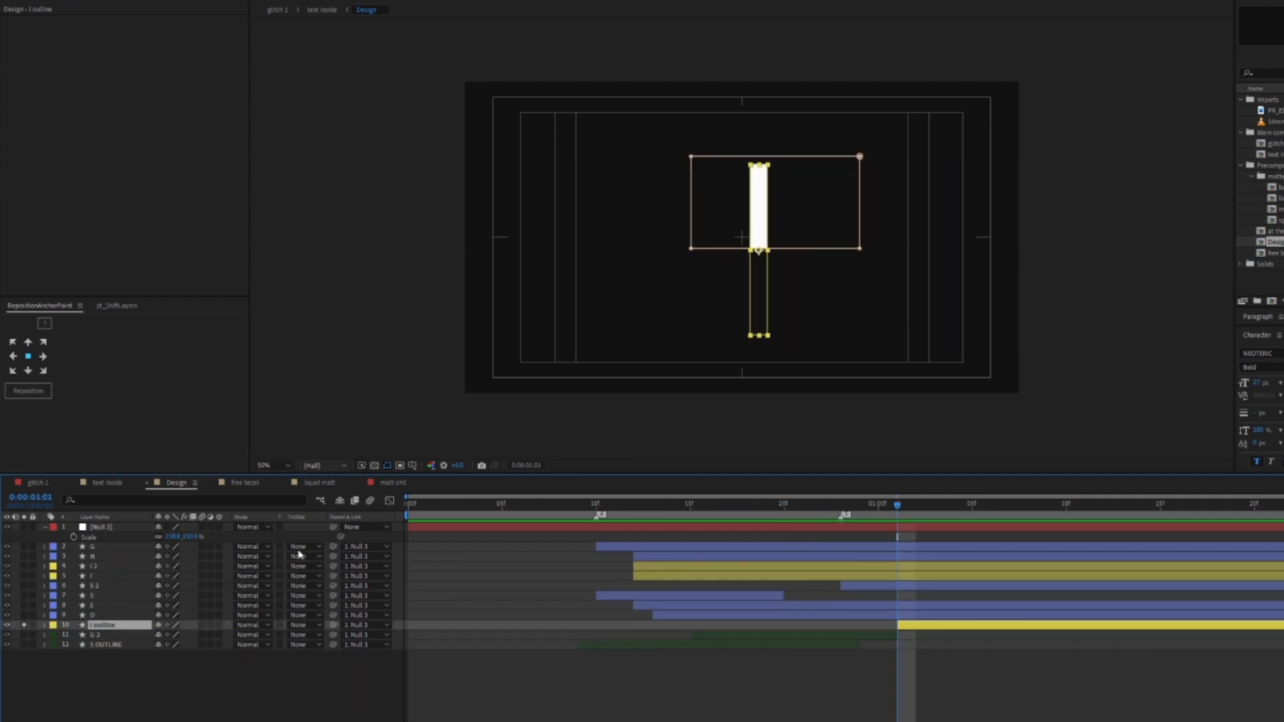
Step: Turn the I outline layer into an outline of the full letter, with fill set to None and a thin light stroke
click(472, 2)
click(650, 306)
click(718, 381)
click(535, 2)
click(389, 198)
click(641, 198)
click(963, 675)
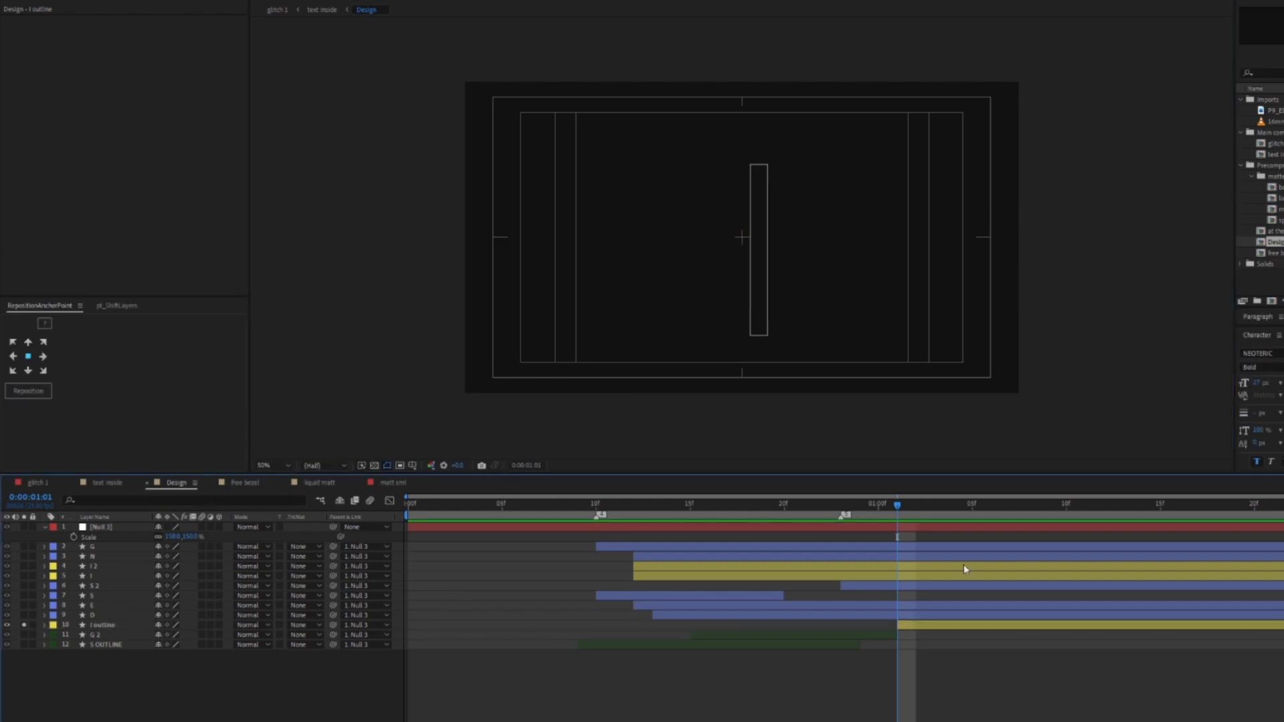
Step: Split the I and I 2 layers at 0:00:01:01, start I 3 at 0:00:01:04 and end I outline at about 0:00:01:06
click(963, 676)
click(100, 566)
shift+click(100, 575)
click(898, 506)
key(ctrl+shift+d)
drag(118, 567, 118, 572)
click(909, 696)
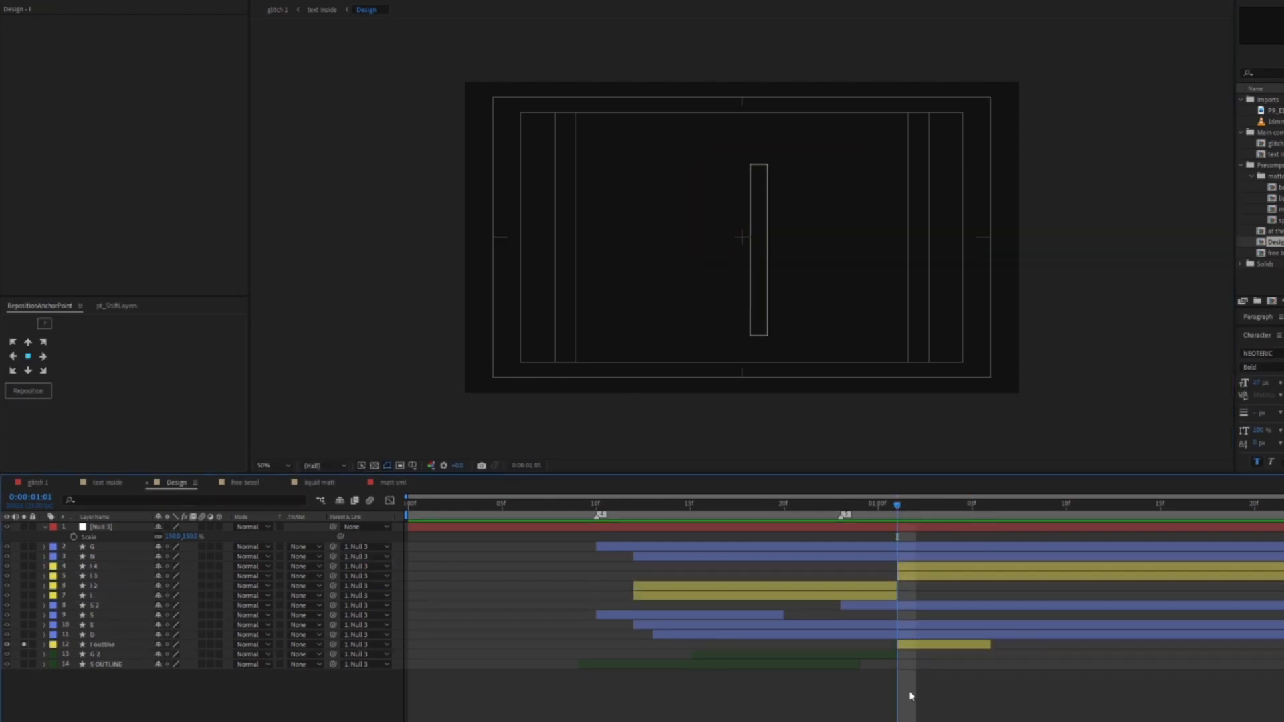
drag(939, 509, 1028, 509)
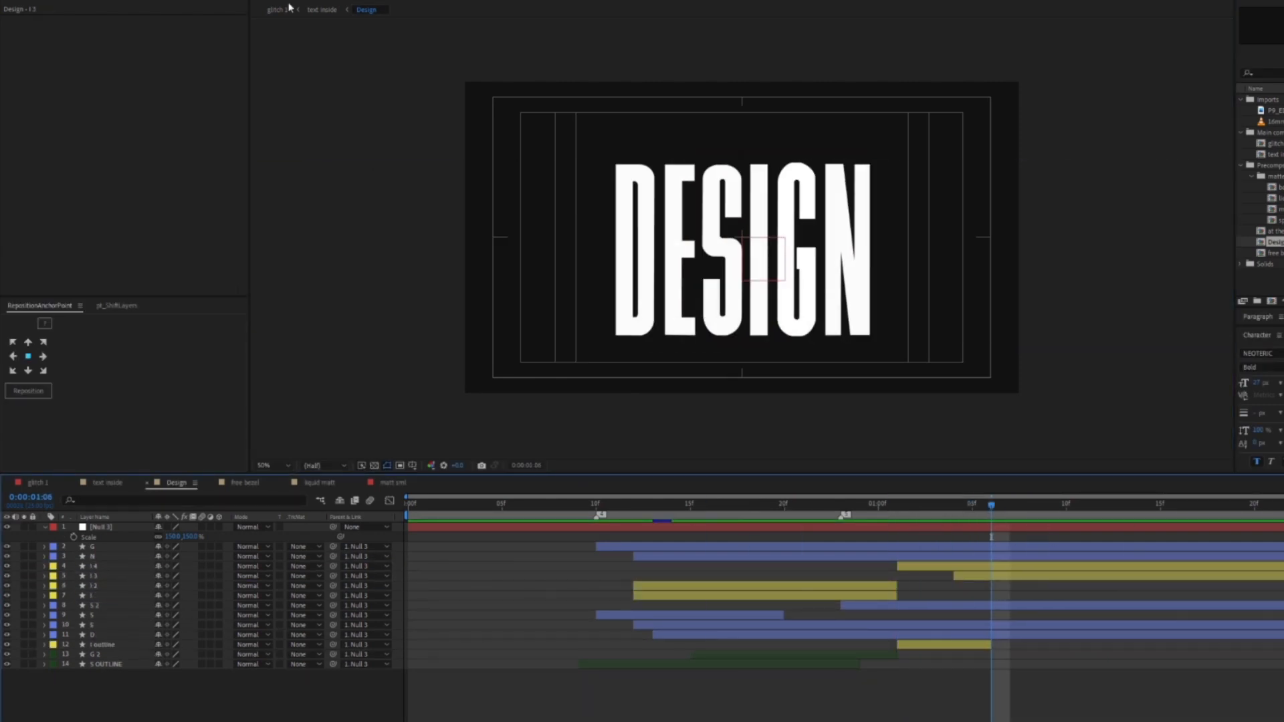
Step: Return to the glitch 1 composition and preview the animation with the split letter I
click(277, 9)
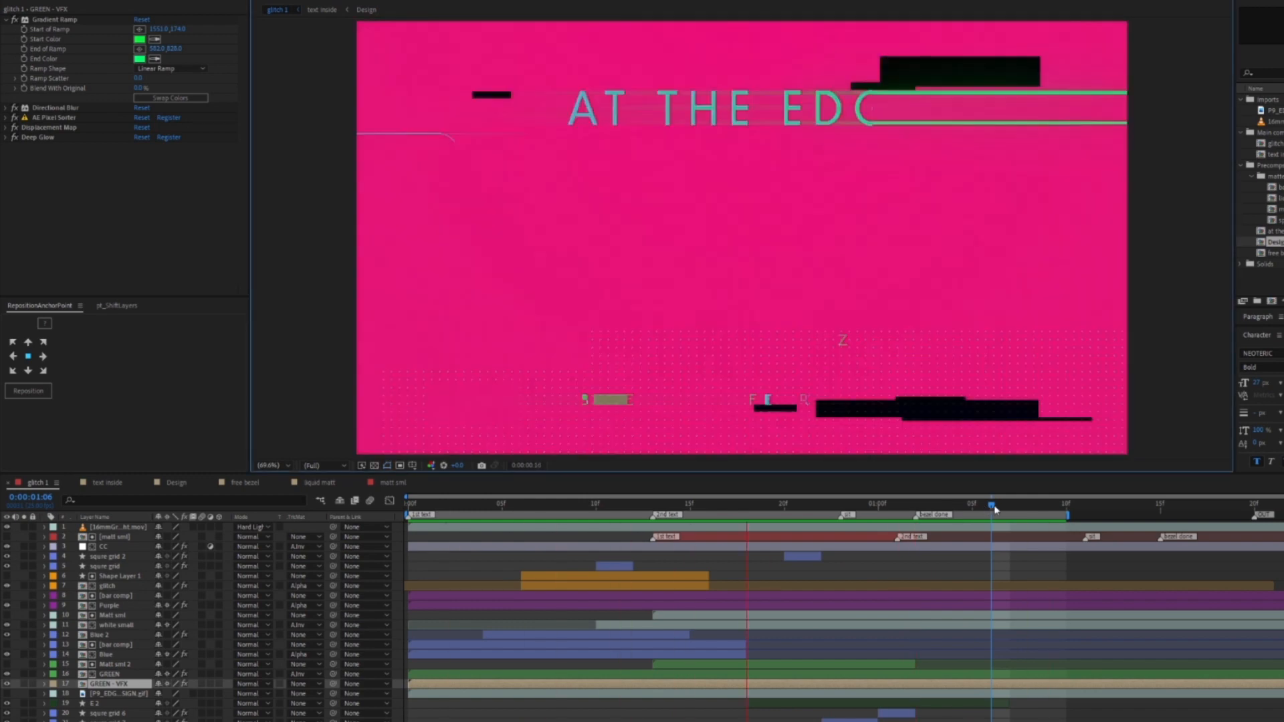
key(space)
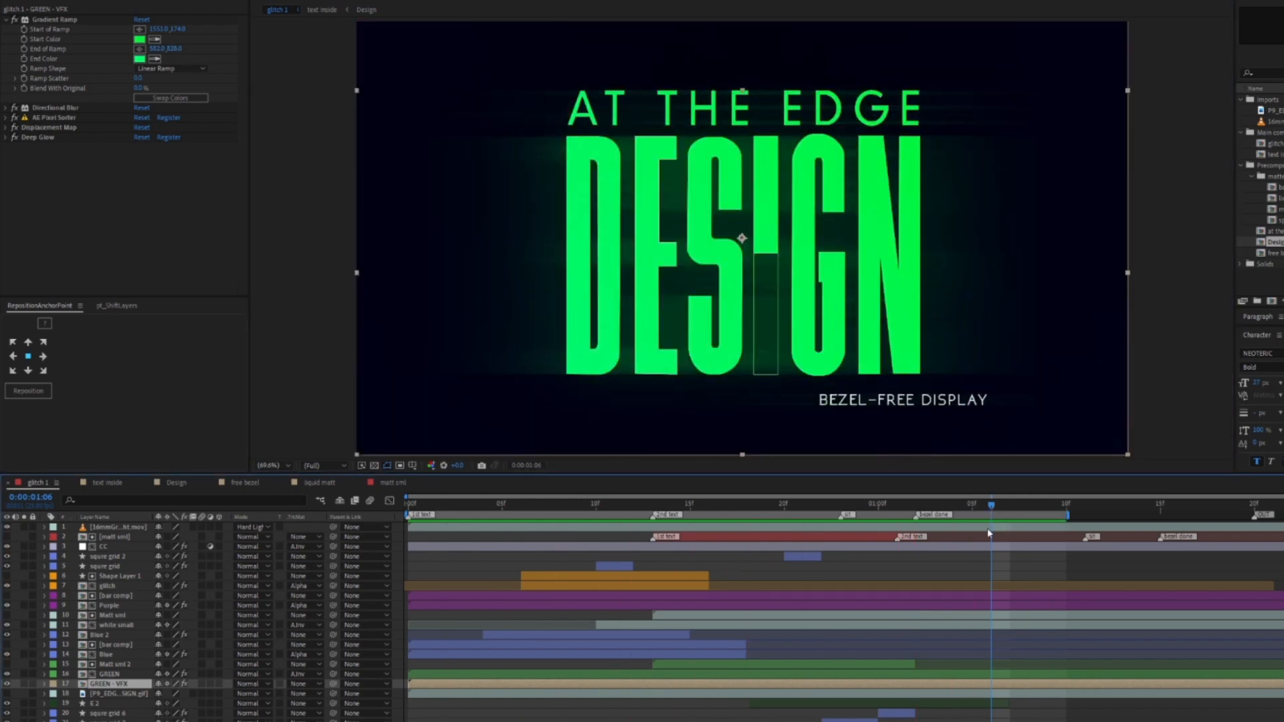
Step: Add a new adjustment layer to the glitch 1 composition and apply the Displacement Map effect to it
click(101, 546)
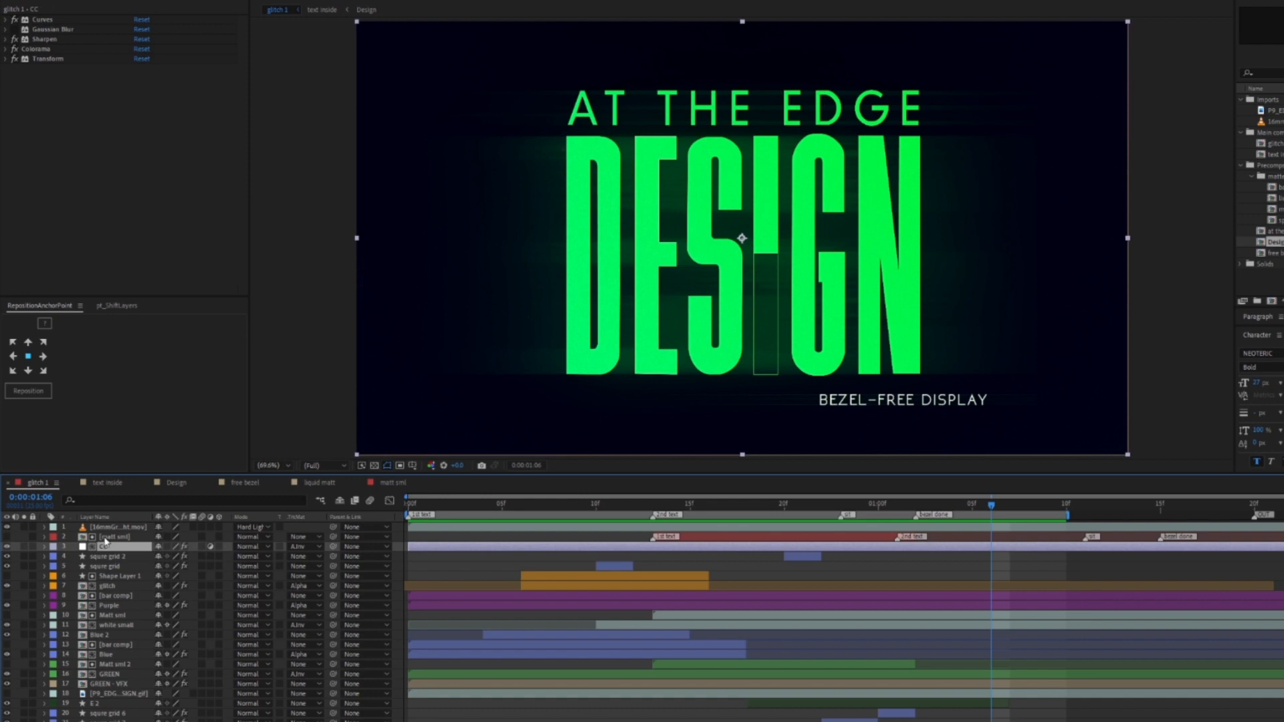
key(ctrl+alt+y)
click(24, 528)
key(ctrl+space)
text(disp)
key(Return)
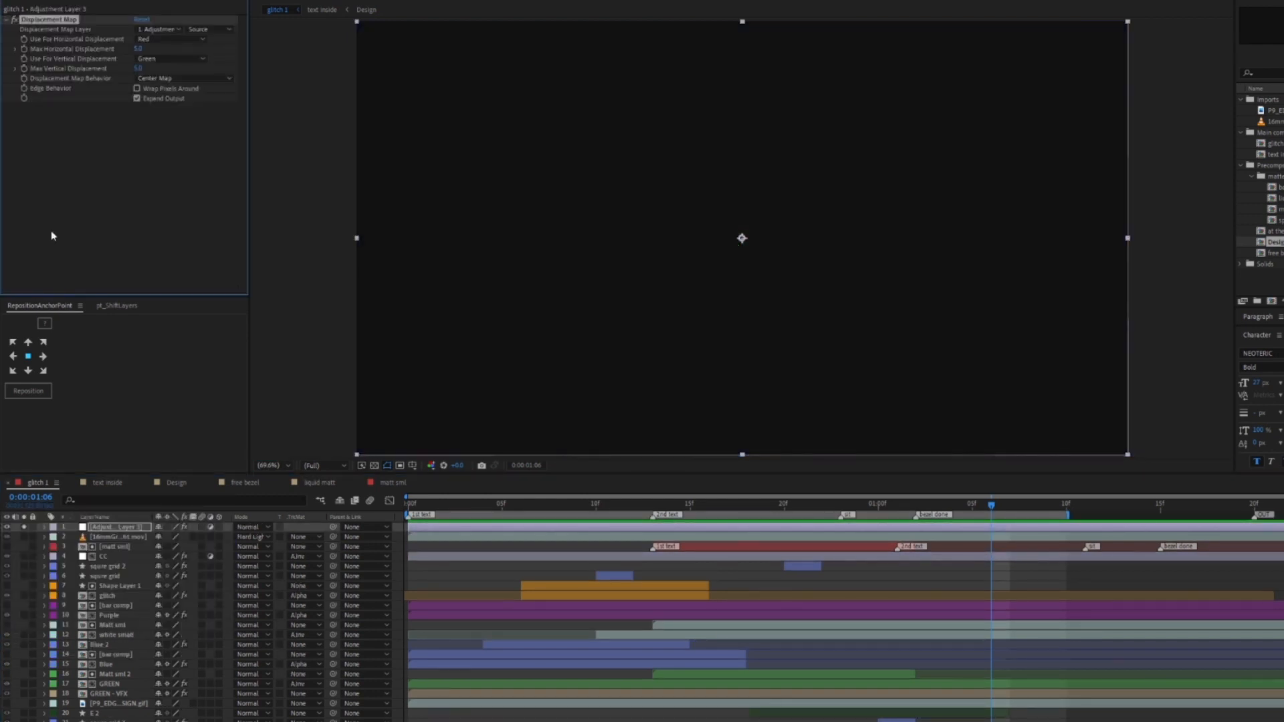
Step: Use split matt as the displacement map layer with stronger horizontal and zero vertical displacement, and place the adjustment layer below CC
click(24, 527)
click(158, 29)
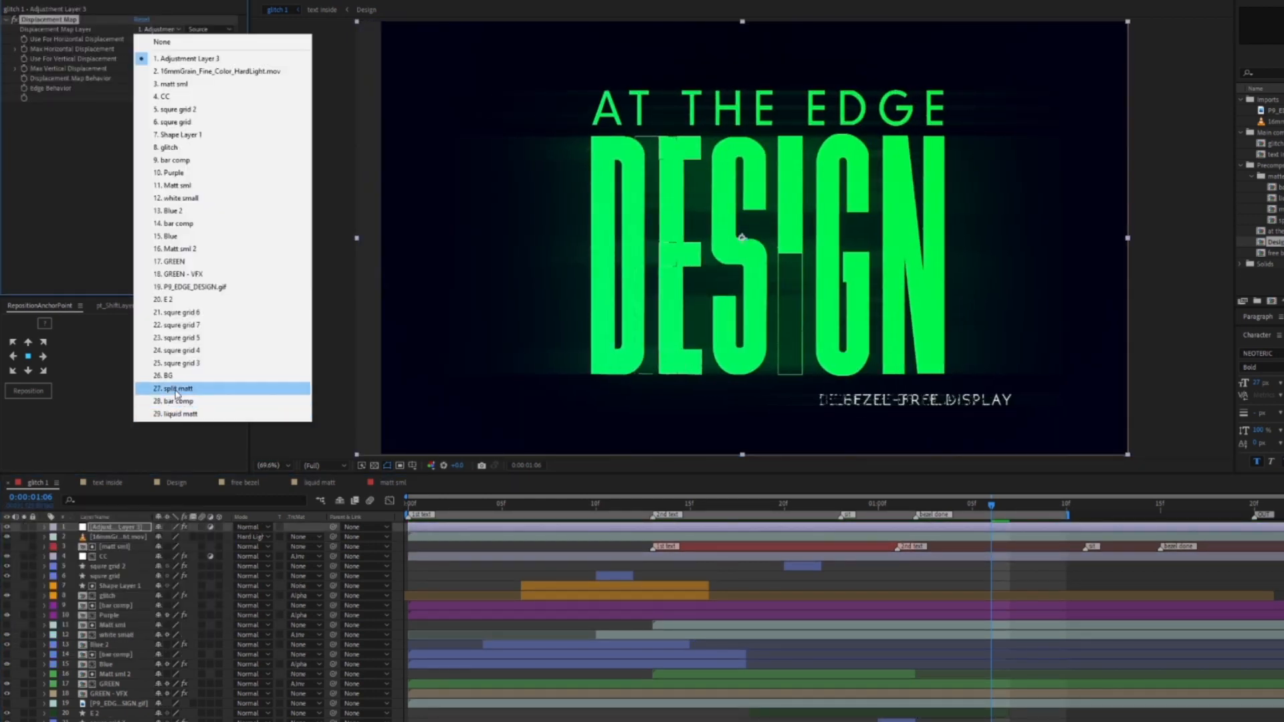
click(161, 382)
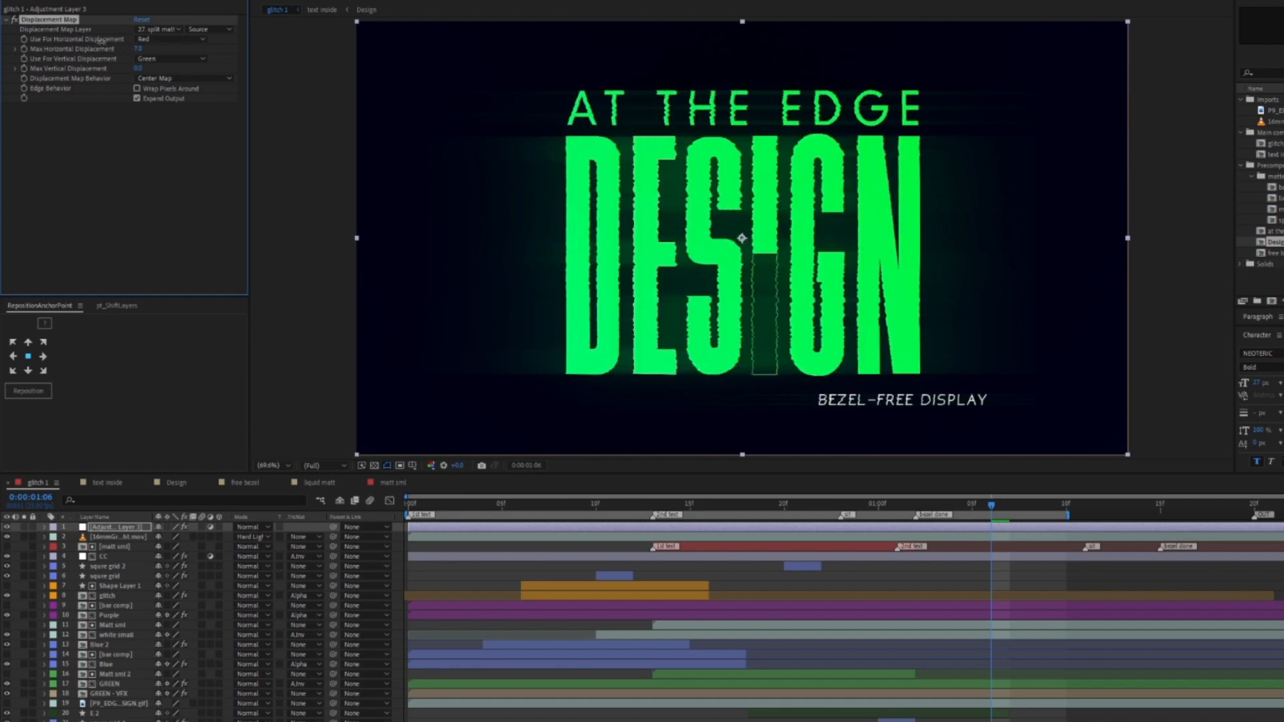
drag(115, 527, 115, 561)
Step: Limit the displacement adjustment layer with rectangular masks over the title's left part and right edge, and end the layer at 0:00:00:20
key(q)
drag(446, 175, 680, 318)
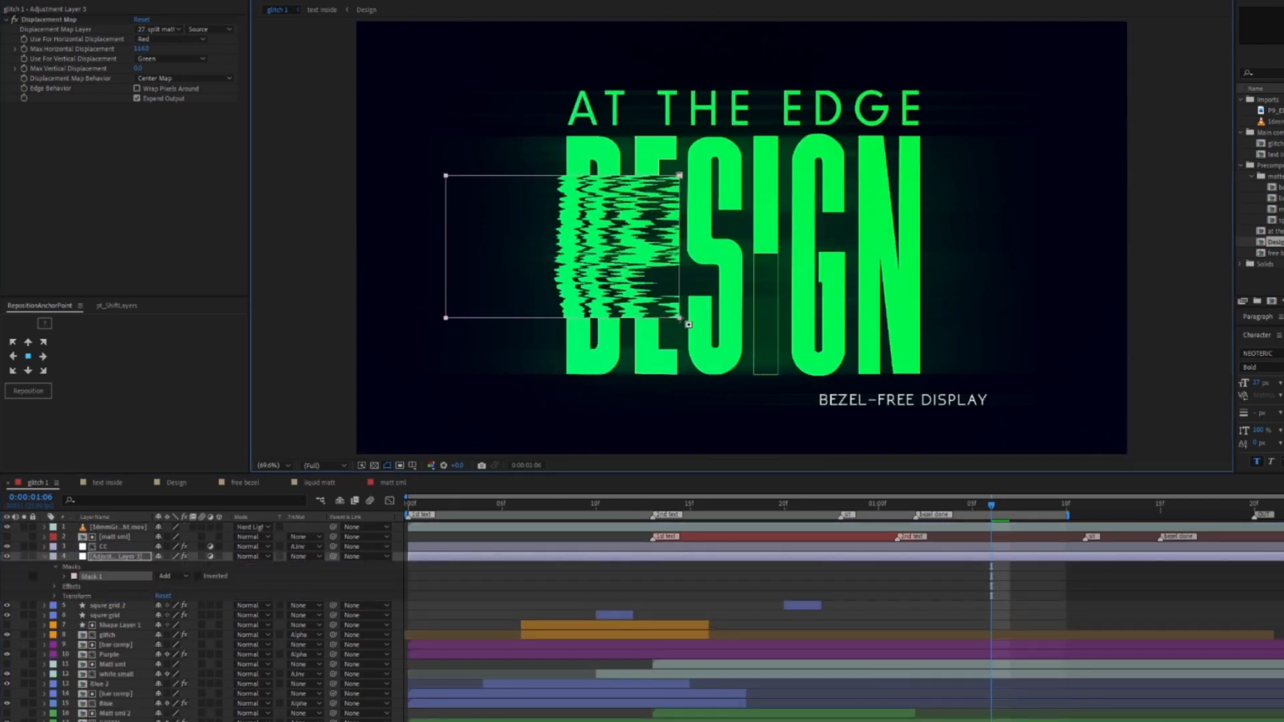
click(827, 507)
drag(827, 507, 709, 506)
key(alt+])
drag(916, 354, 1016, 440)
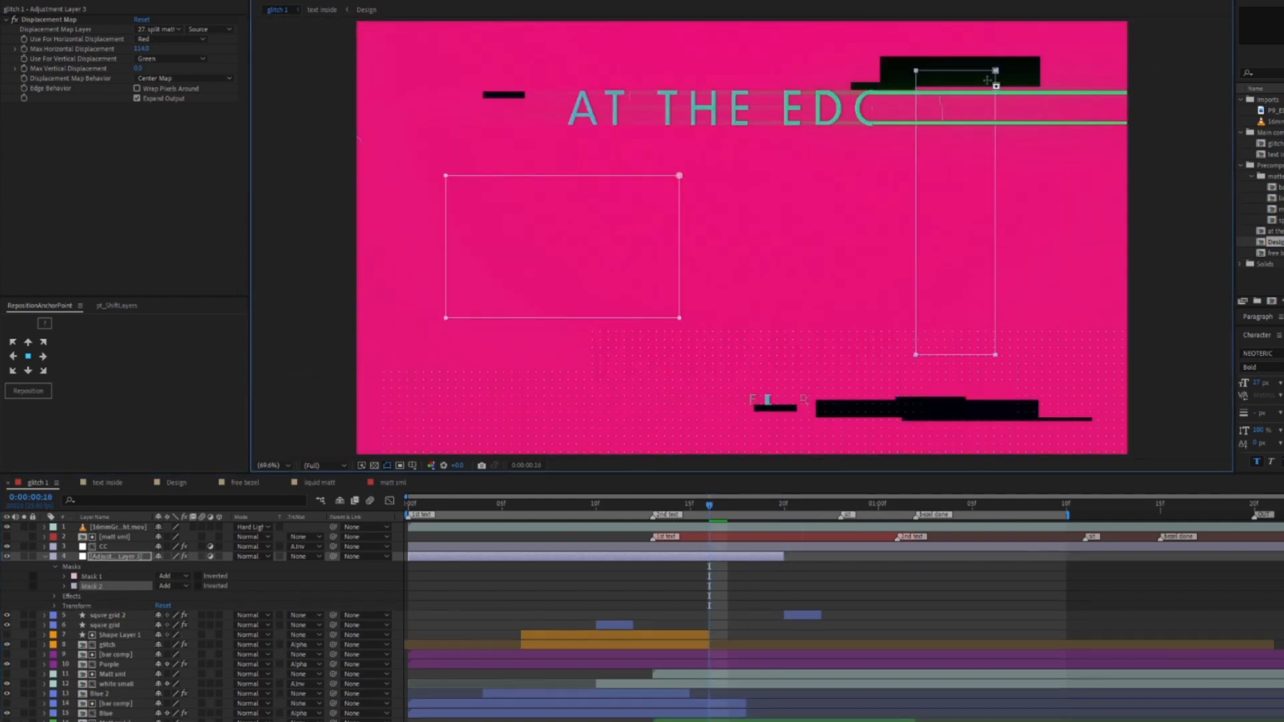
Step: Start the displacement adjustment layer at about 0:00:00:09 and preview the glitch
drag(710, 507, 616, 506)
key(space)
click(45, 556)
click(1055, 588)
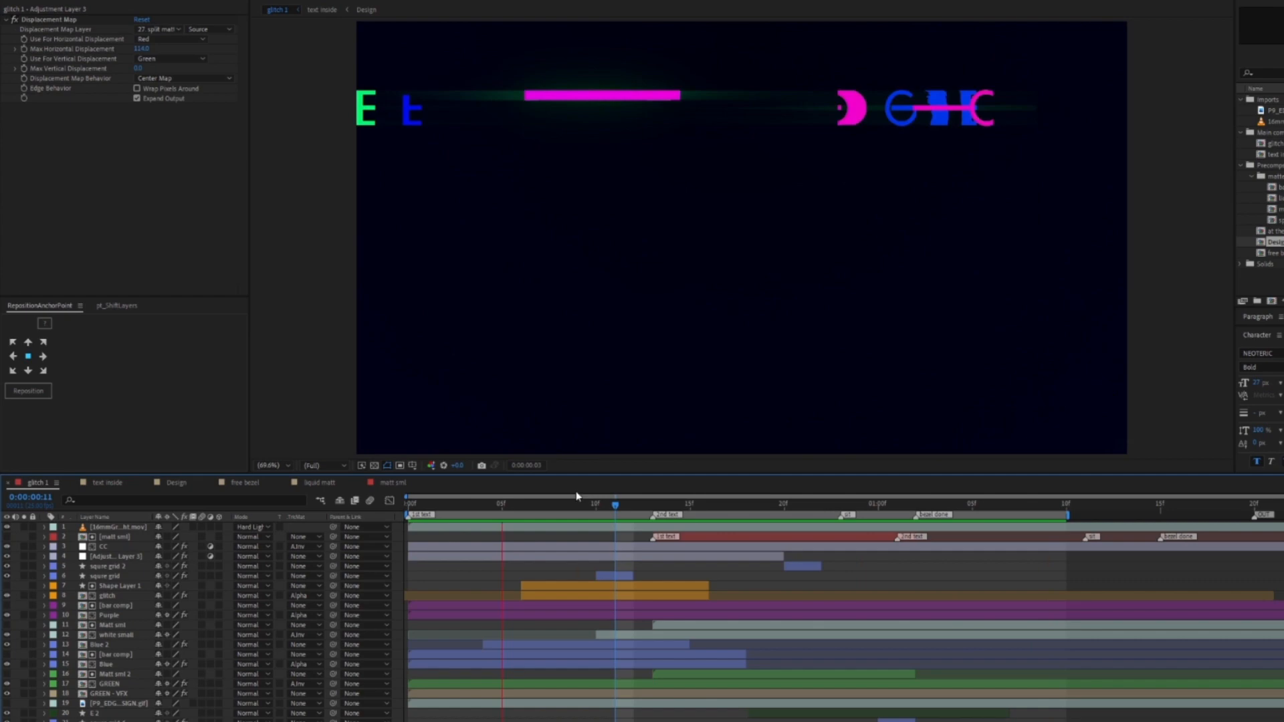
drag(410, 556, 587, 556)
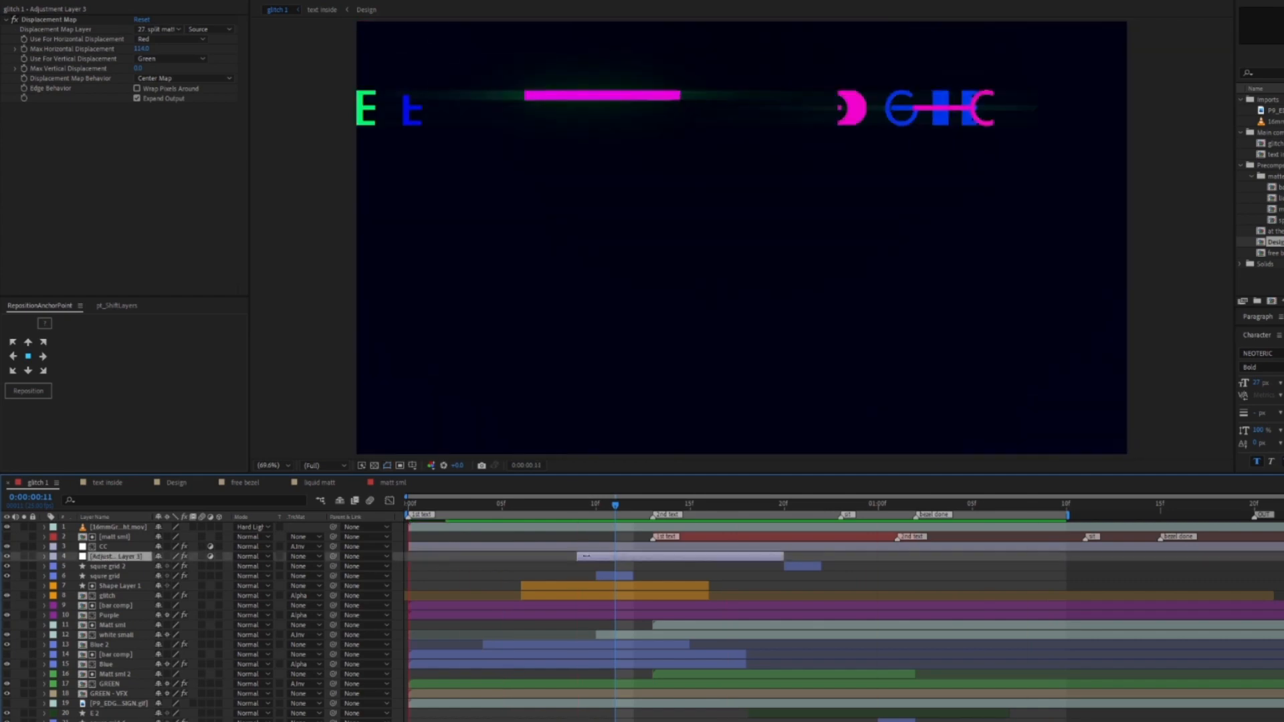
key(ctrl+z)
drag(616, 506, 751, 509)
key(space)
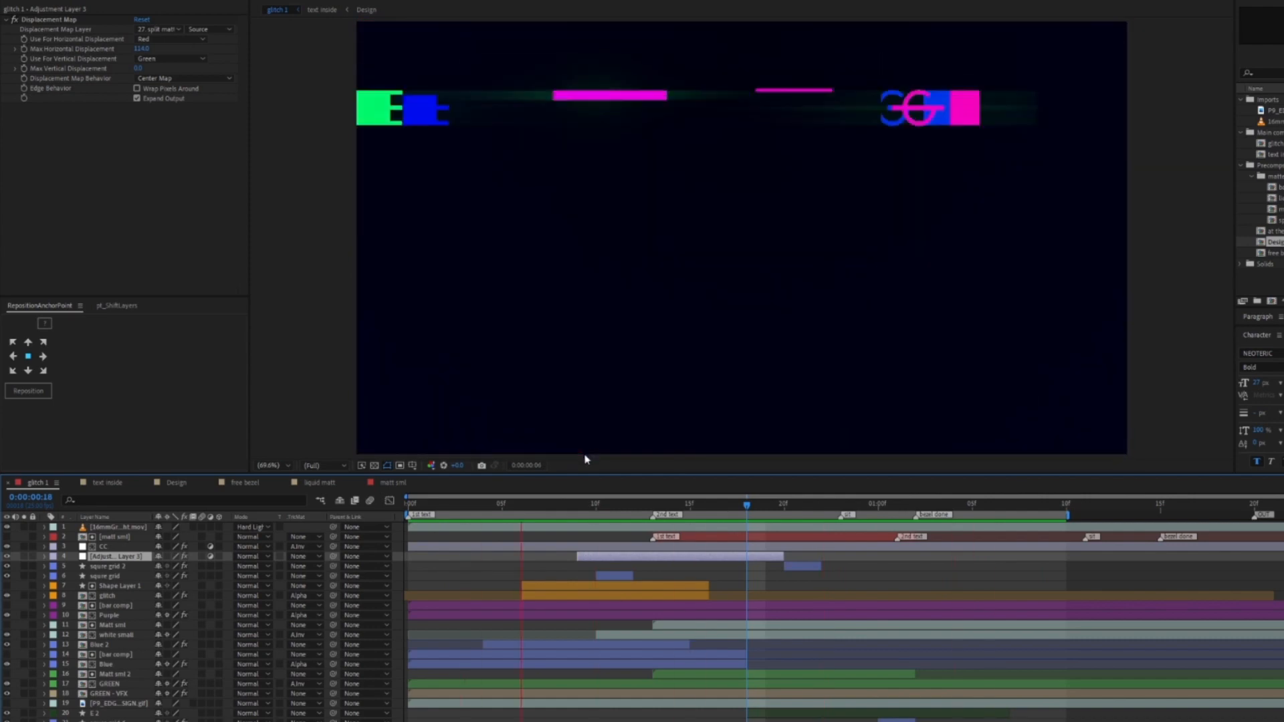
key(space)
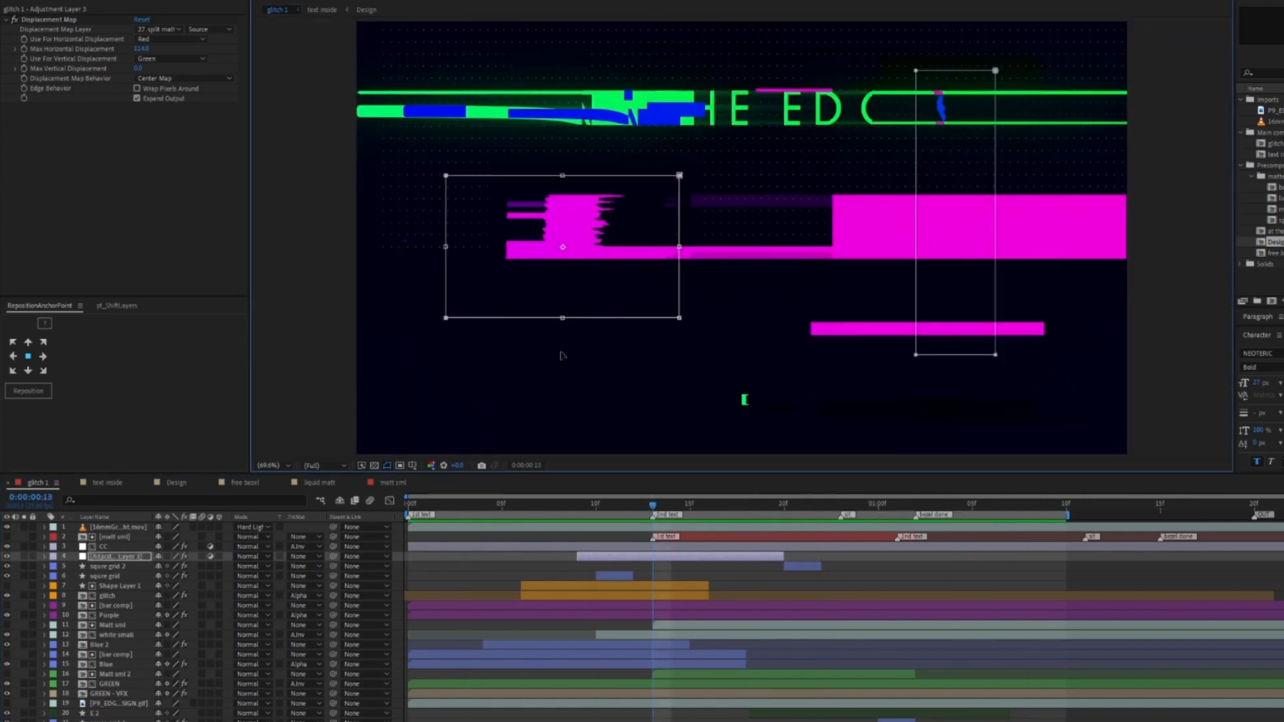
Step: Rename the masked adjustment layer as displacement
text(displacement)
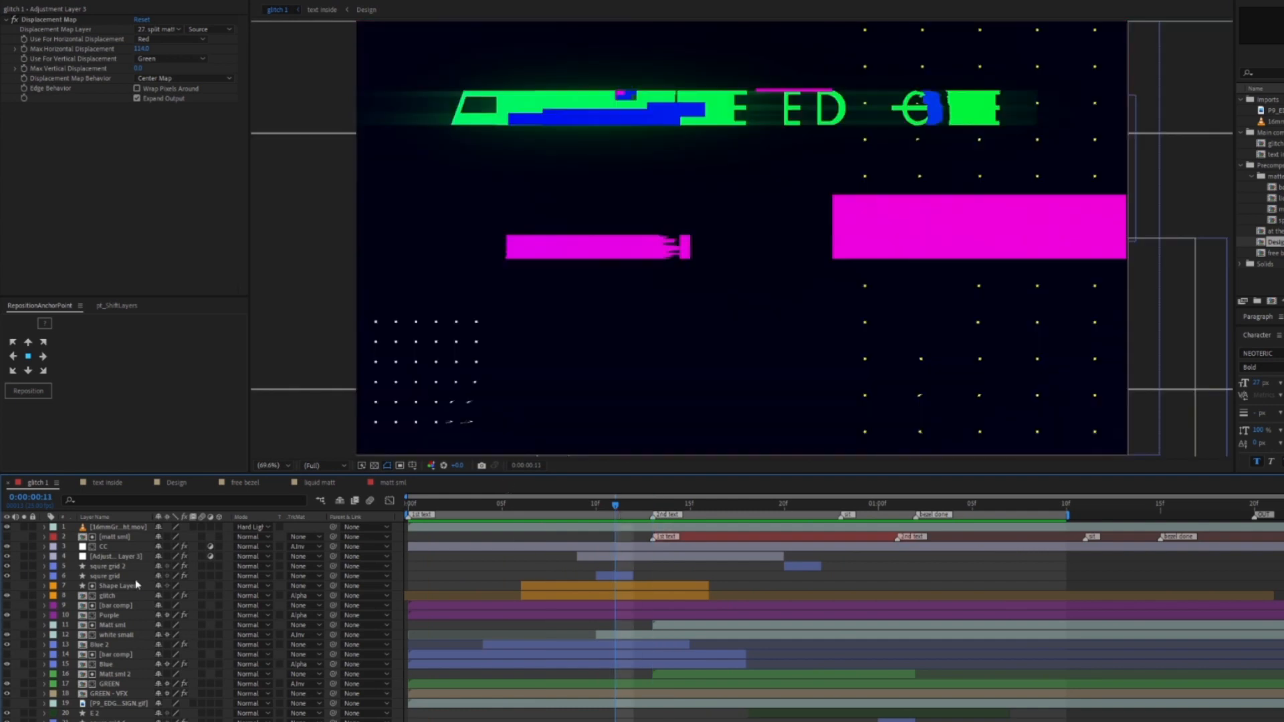
key(Return)
click(737, 574)
Step: At 0:00:01:10, solo the BG layer and draw a small outlined play triangle in the frame's upper left with the Pen tool
drag(520, 506, 1062, 532)
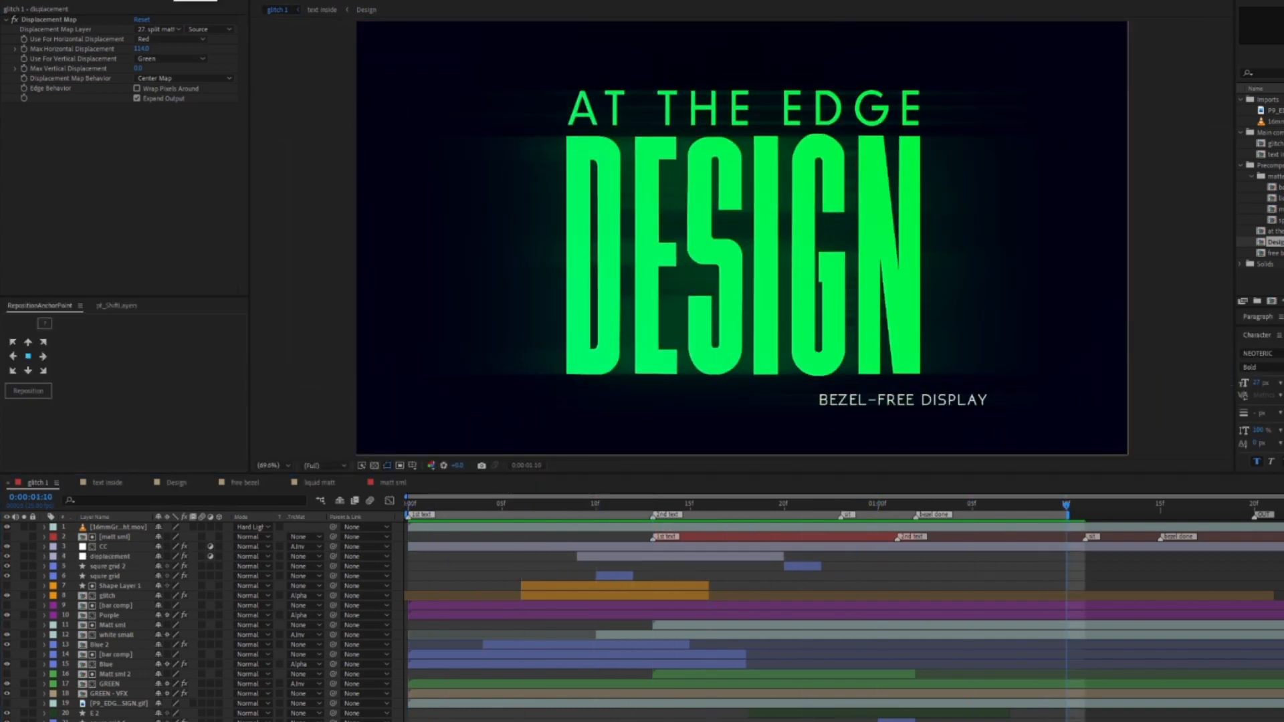
scroll(644, 578, down, 3)
click(24, 709)
key(g)
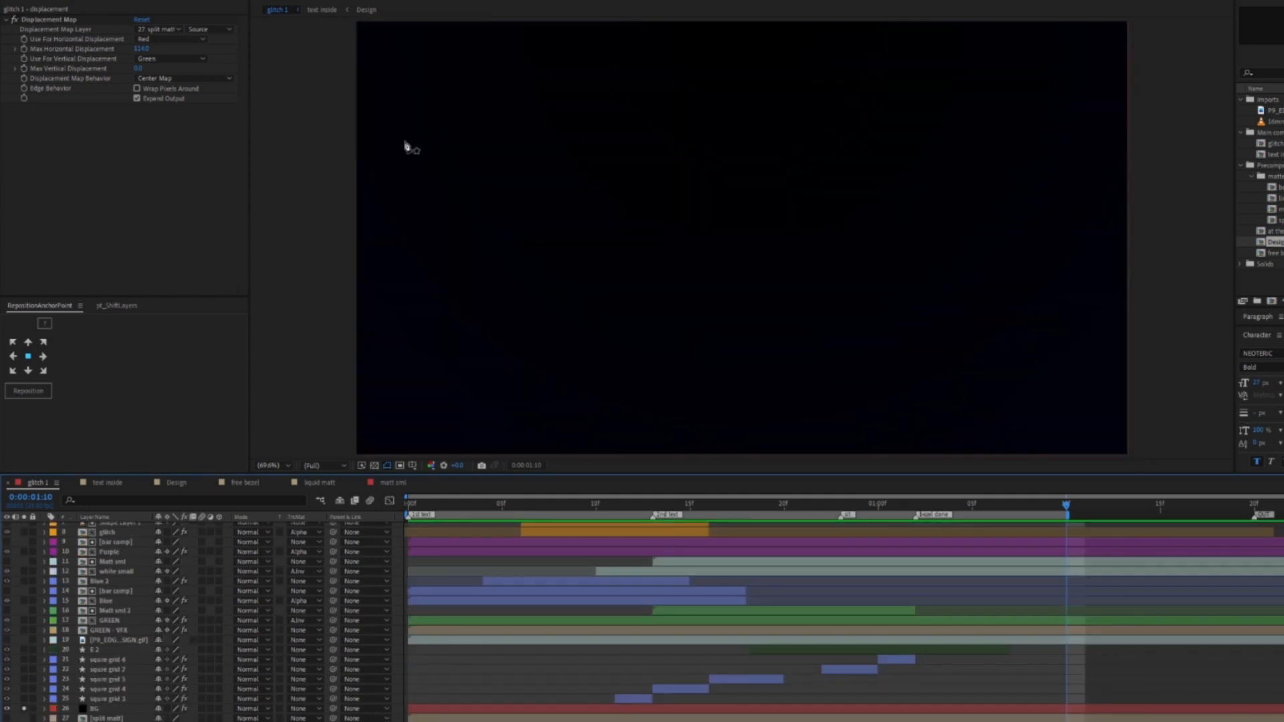
scroll(404, 143, up, 1)
drag(404, 143, 525, 286)
click(484, 111)
scroll(453, 548, up, 3)
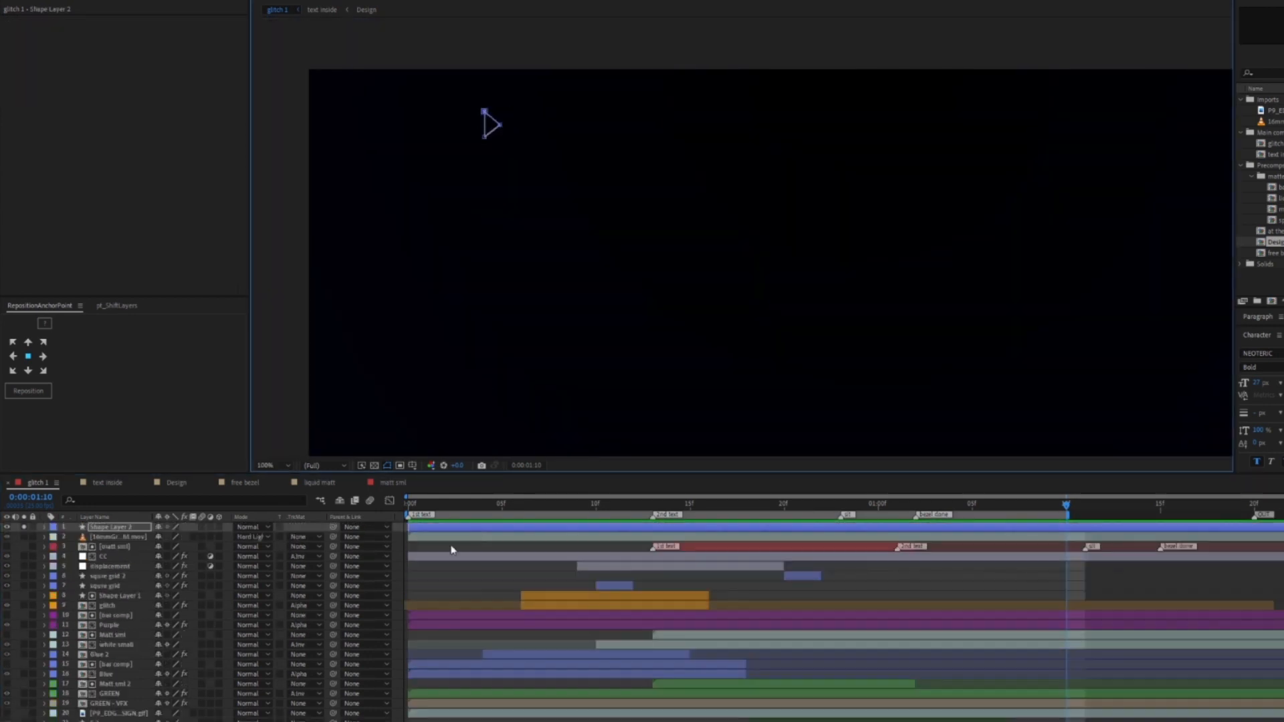
Step: Rename the triangle's shape layer as play and save the project
click(453, 528)
key(Return)
text(play)
key(Return)
key(ctrl+s)
Step: Turn off solo for the play and BG layers so the whole composition is shown
scroll(863, 381, down, 1)
key(F2)
click(24, 528)
scroll(40, 642, down, 3)
click(24, 709)
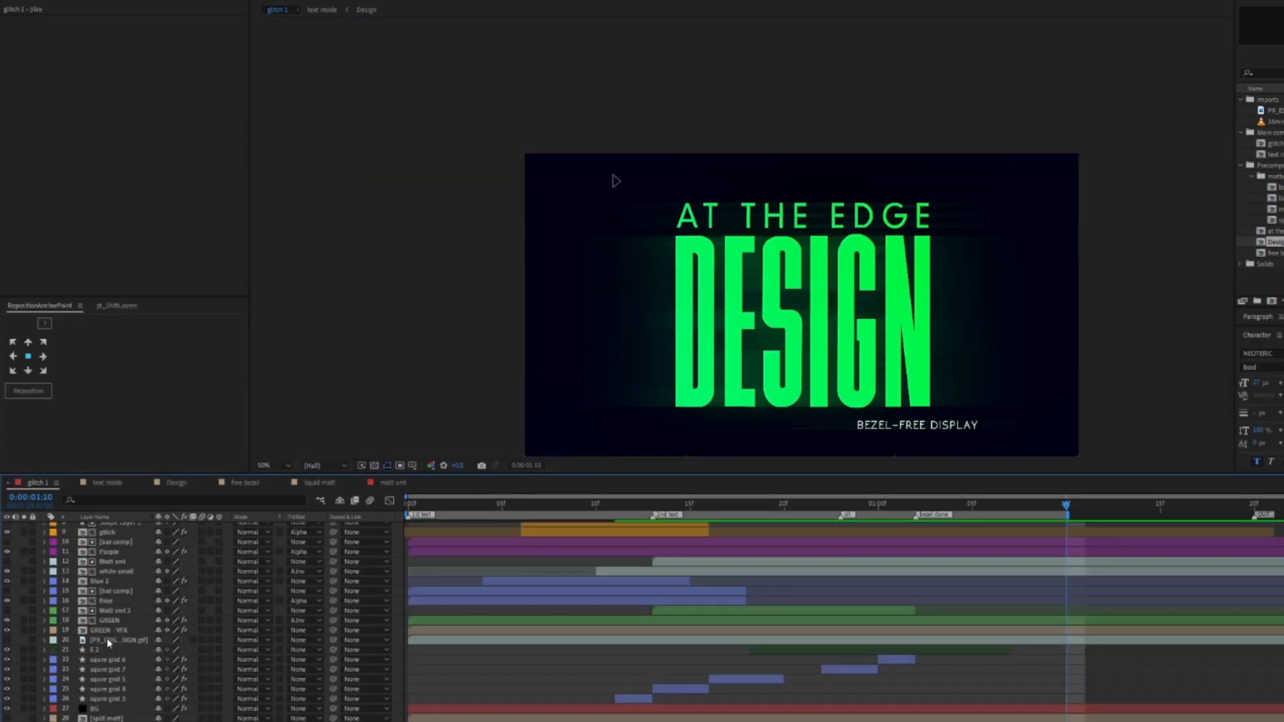
Step: Move the play layer down the stack so it sits directly above the BG layer
scroll(109, 642, up, 3)
click(629, 527)
key(F2)
click(617, 182)
scroll(622, 200, up, 1)
click(498, 528)
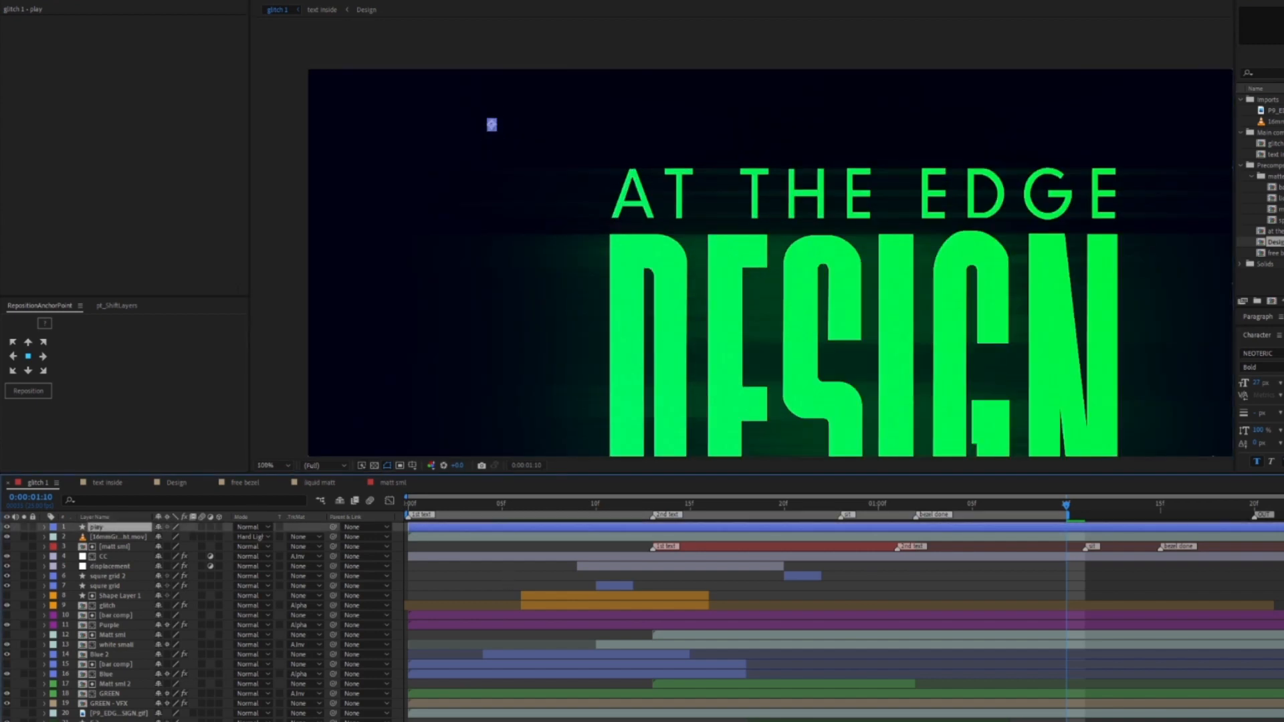
click(492, 576)
drag(493, 528, 493, 703)
Step: Reposition the play triangle below the AT THE EDGE line and trim its layer to start at 0:00:00:05
key(space)
drag(594, 338, 680, 278)
drag(578, 65, 716, 290)
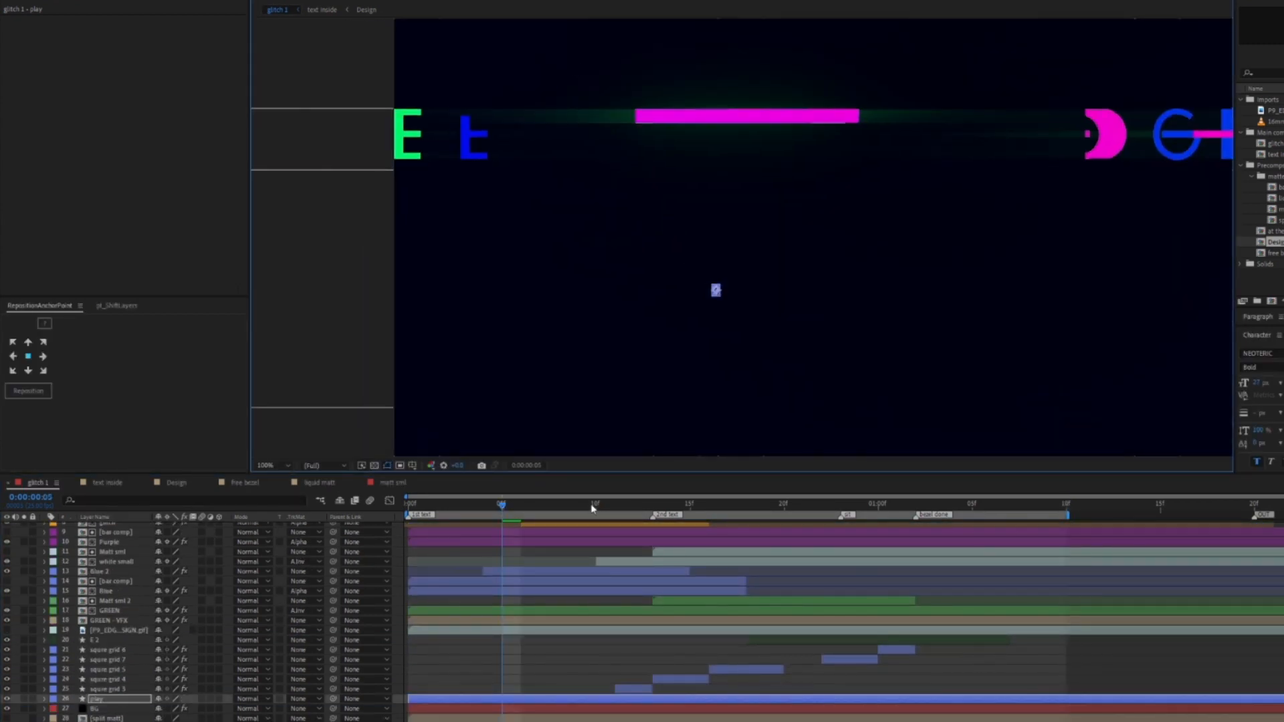
key(alt+[)
Step: Keyframe the play layer's Position from 0:00:00:05 to 0:00:00:15 so the triangle moves right and finally up
key(p)
click(73, 709)
key(shift+Page_Down)
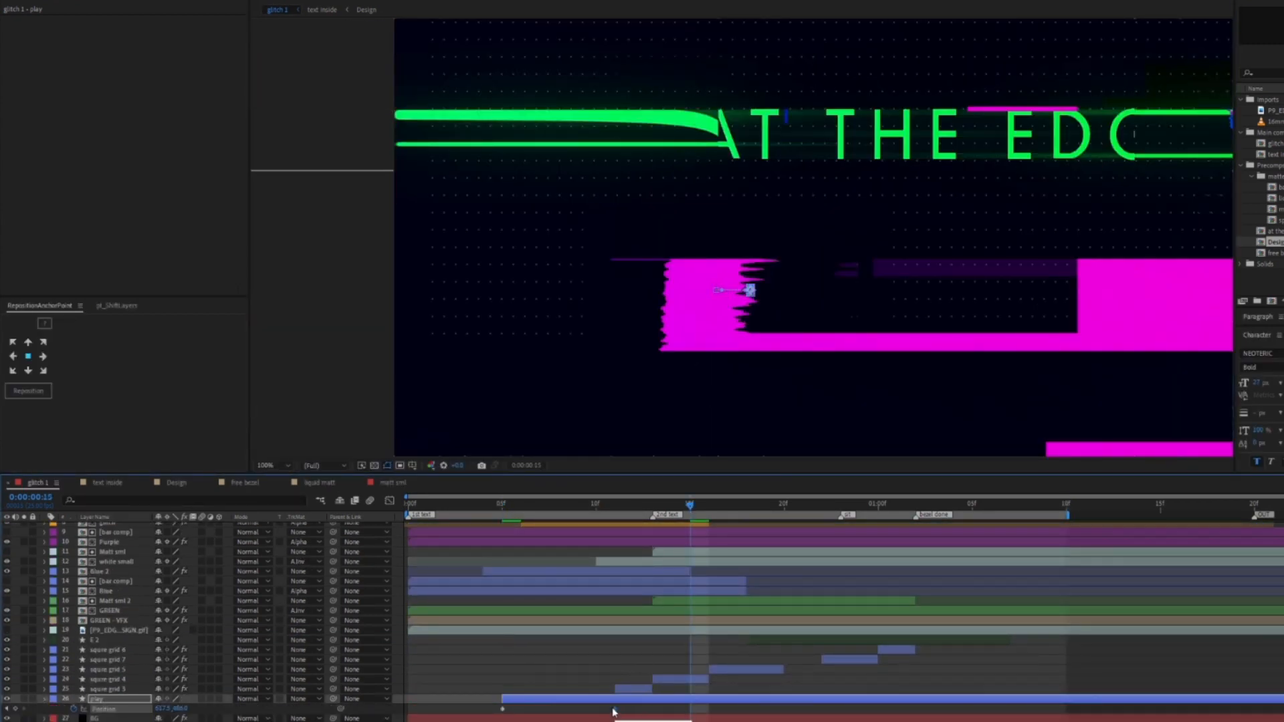
right_click(504, 709)
click(565, 653)
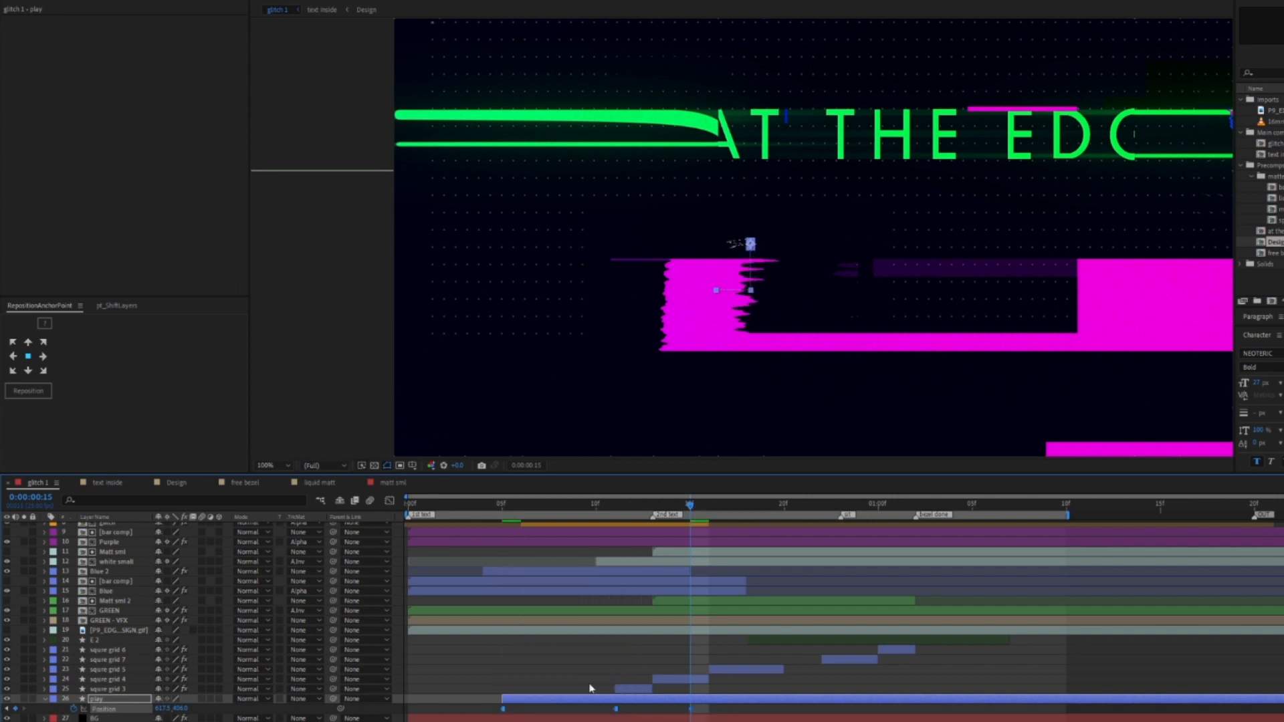
Step: Ease the play layer's Position keyframes and check their speed curve in the graph editor
right_click(691, 711)
click(742, 665)
click(348, 361)
click(355, 389)
click(334, 438)
click(389, 500)
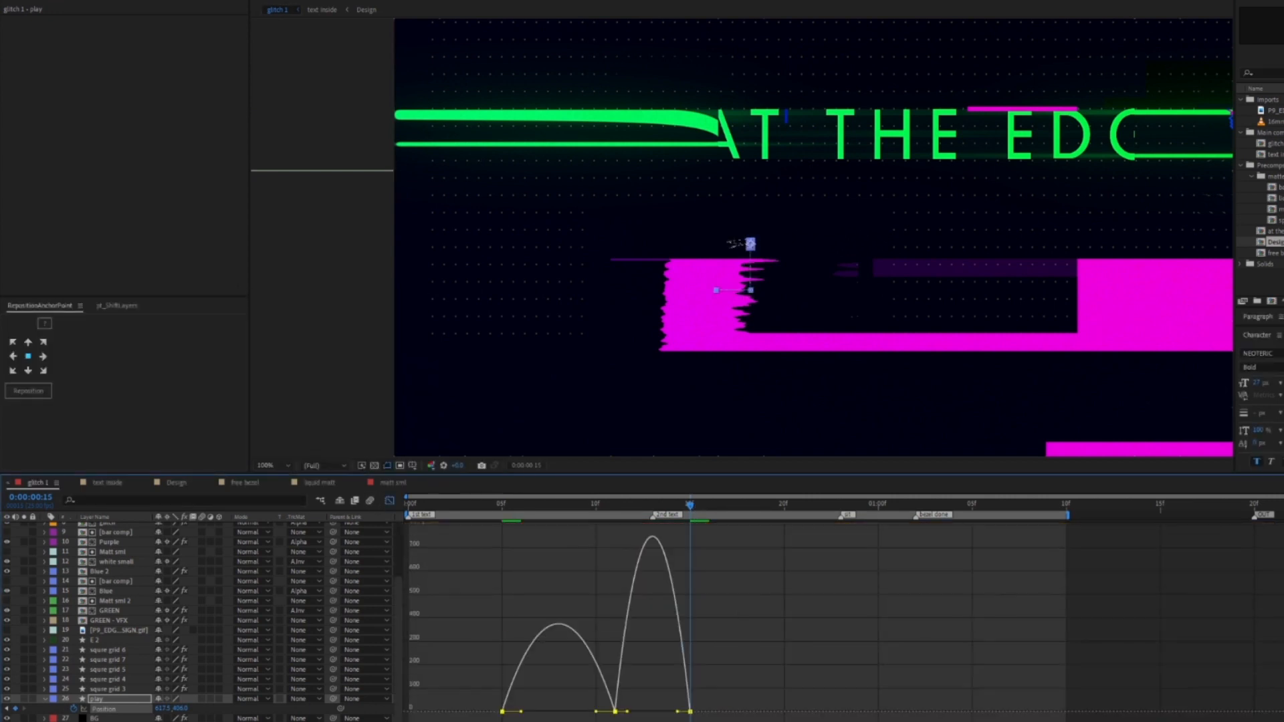
click(389, 500)
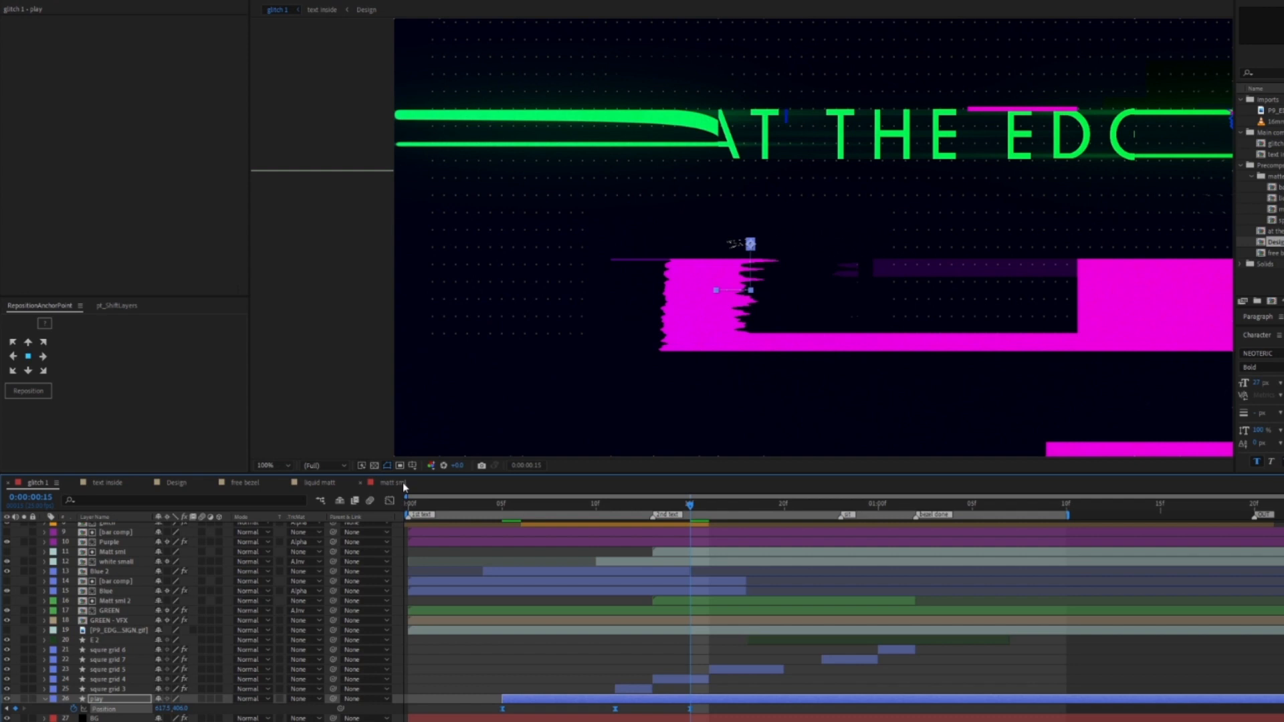
Step: Add extra Position keyframes to the play layer at 0:00:00:12, 0:00:00:13 and 0:00:00:14
click(828, 632)
click(652, 506)
click(16, 709)
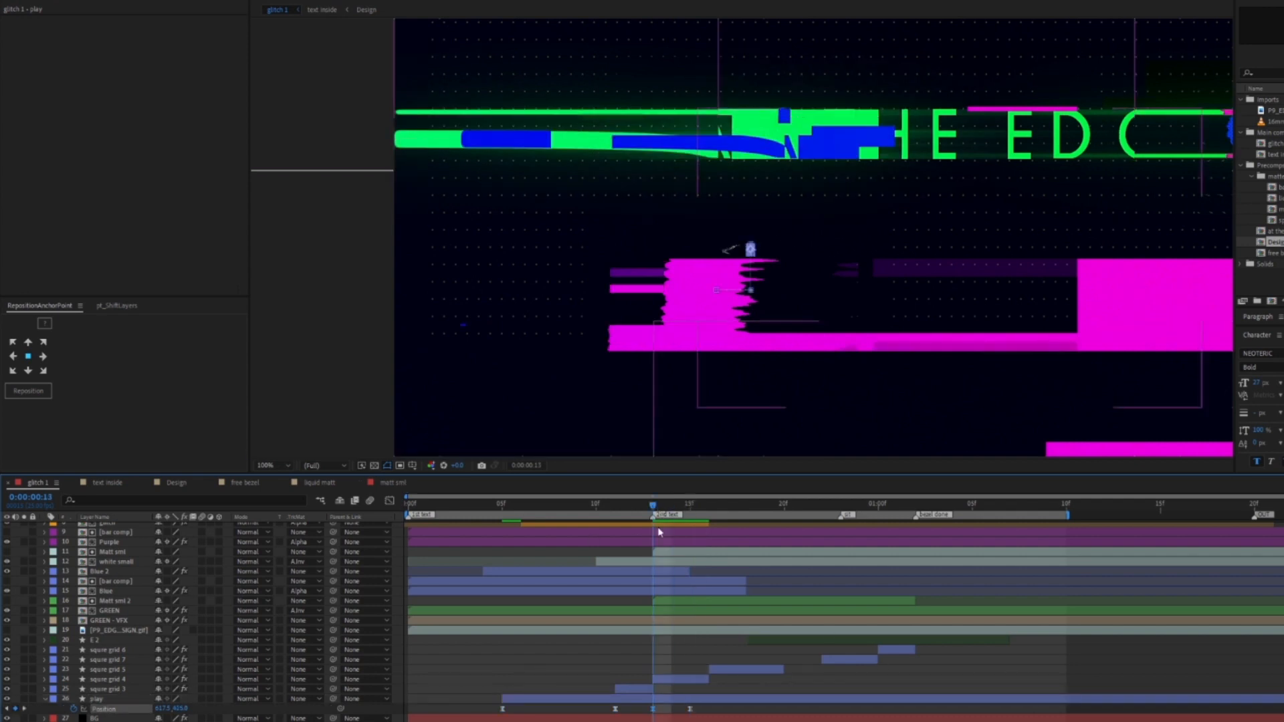
click(634, 506)
click(16, 708)
click(672, 506)
click(15, 708)
drag(708, 713, 627, 706)
right_click(634, 709)
click(681, 648)
click(635, 640)
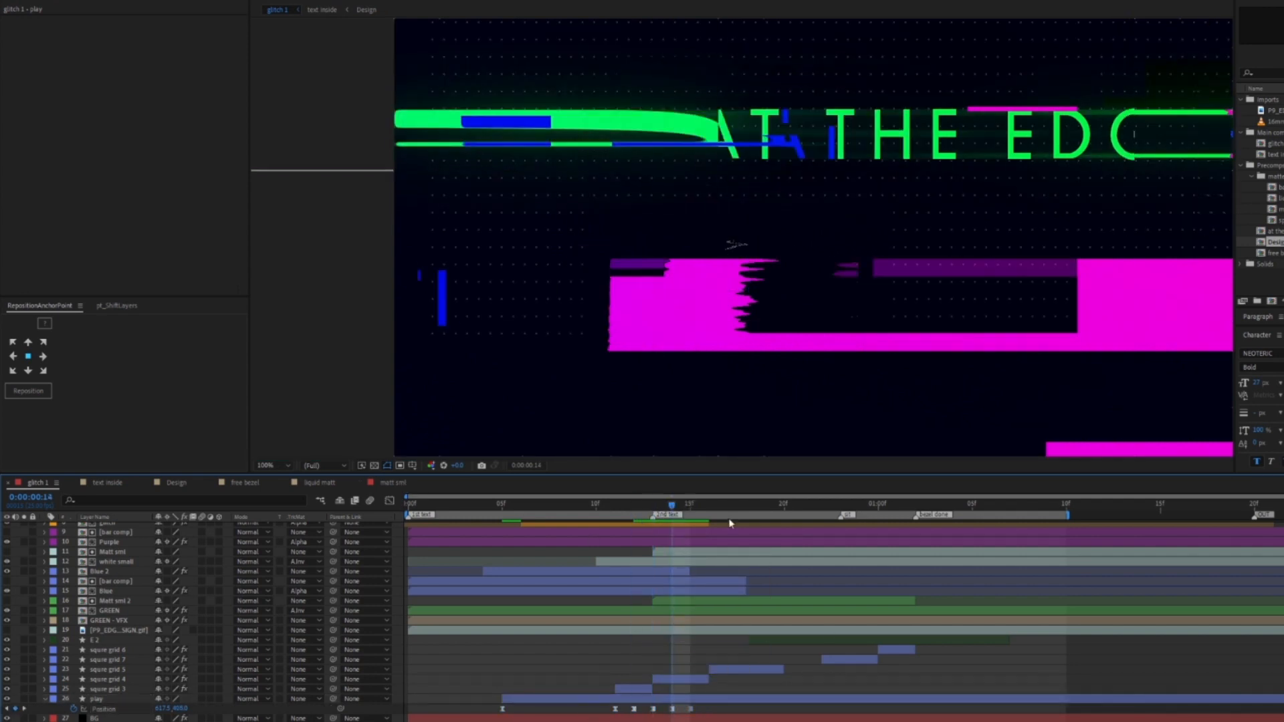
Step: Shift the play layer to start at 0:00:00:15 and trim its end at 0:00:01:00
drag(728, 507, 881, 532)
drag(703, 698, 891, 677)
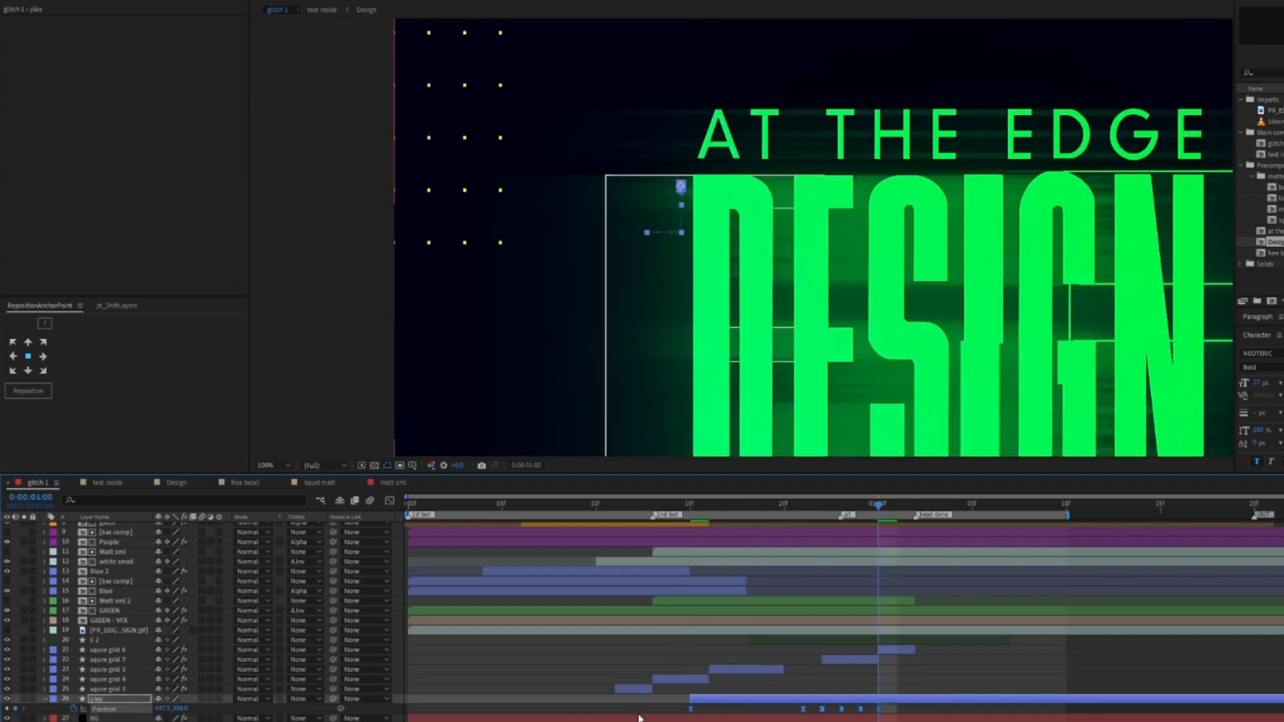
key(alt+])
click(898, 678)
scroll(856, 274, down, 1)
key(alt+/)
key(grave)
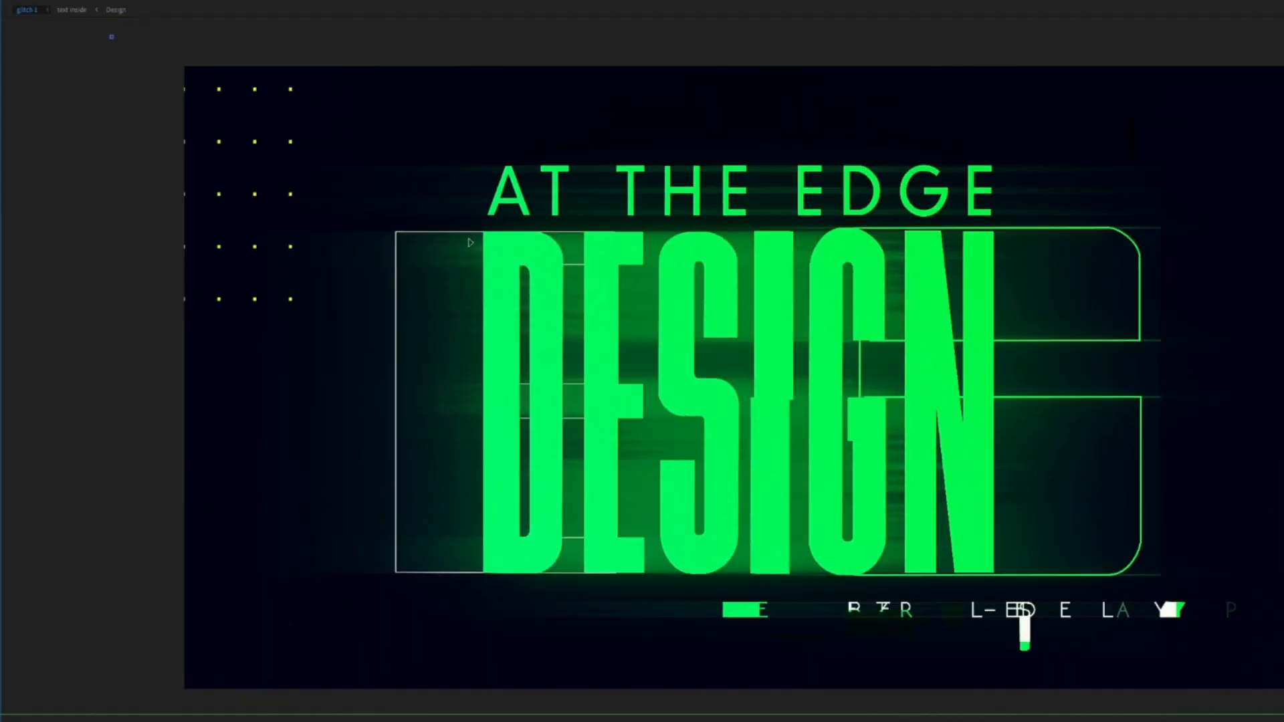
key(space)
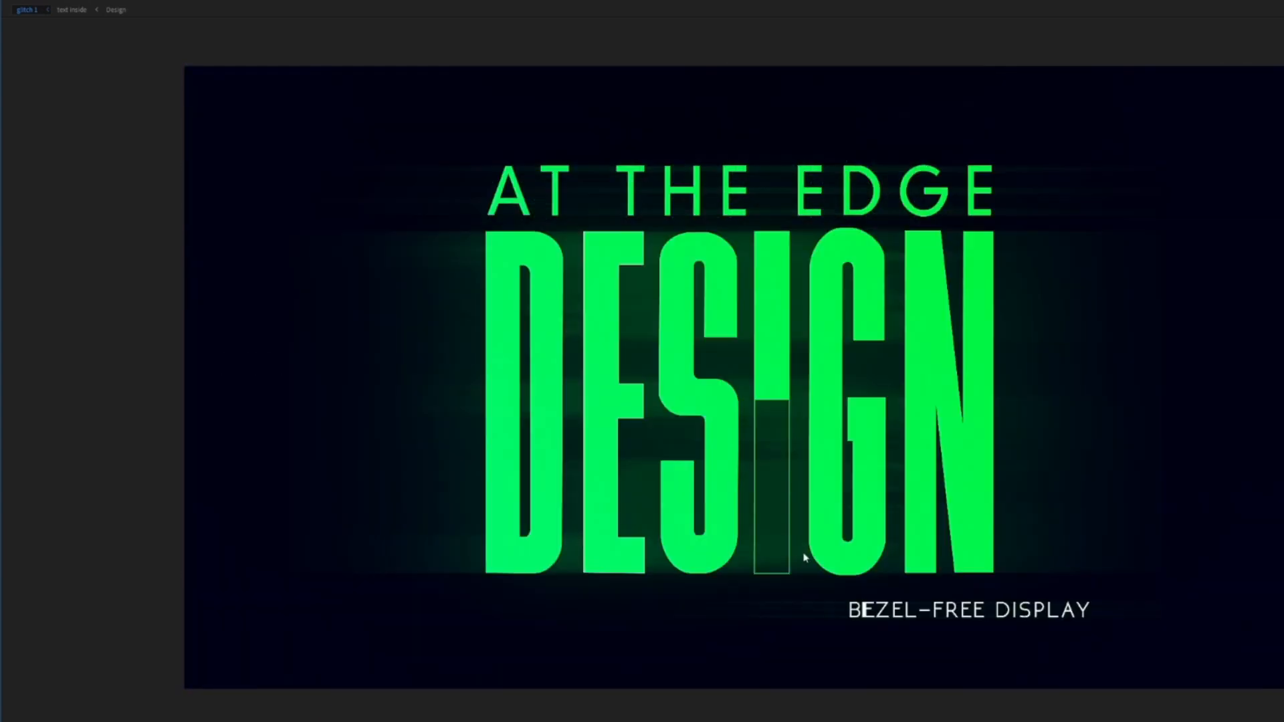
Step: Split the play layer at 0:00:00:23, move the second part just below the top footage layer, and save the project
key(grave)
drag(805, 504, 841, 504)
click(59, 701)
drag(110, 699, 140, 532)
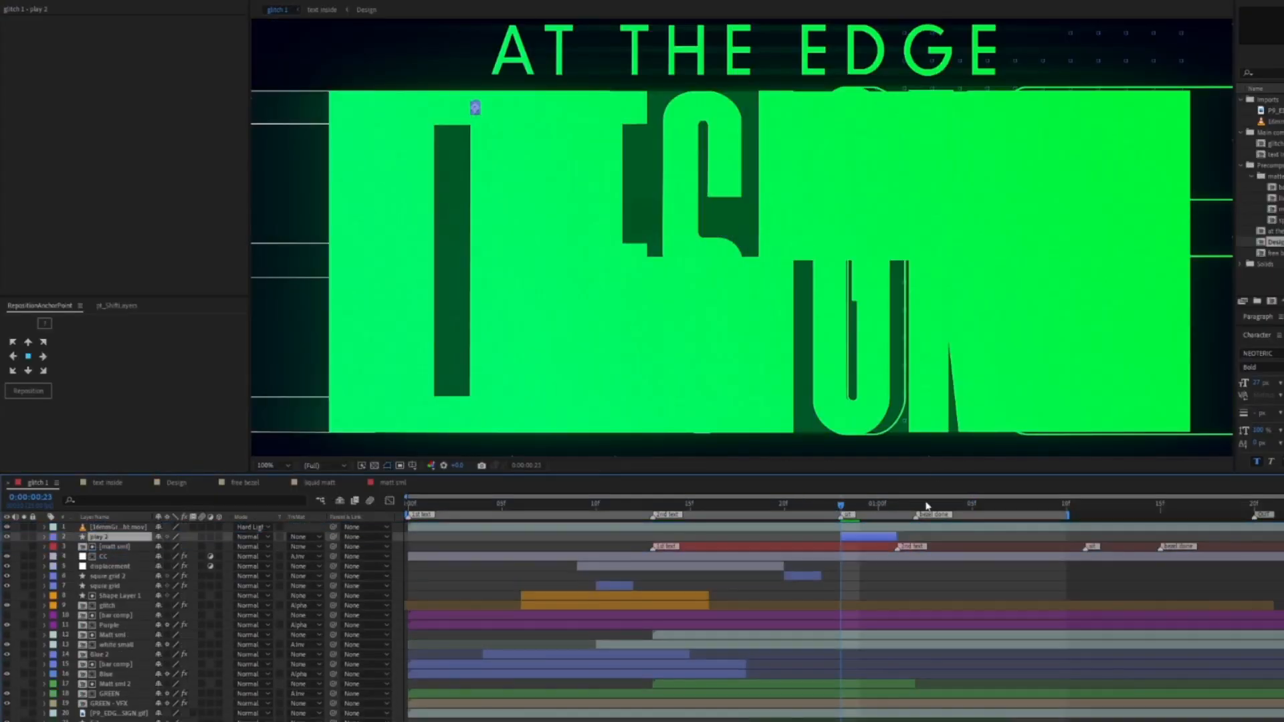
key(Return)
key(ctrl+s)
Step: Play back the whole glitch animation in the maximized viewer
key(grave)
key(space)
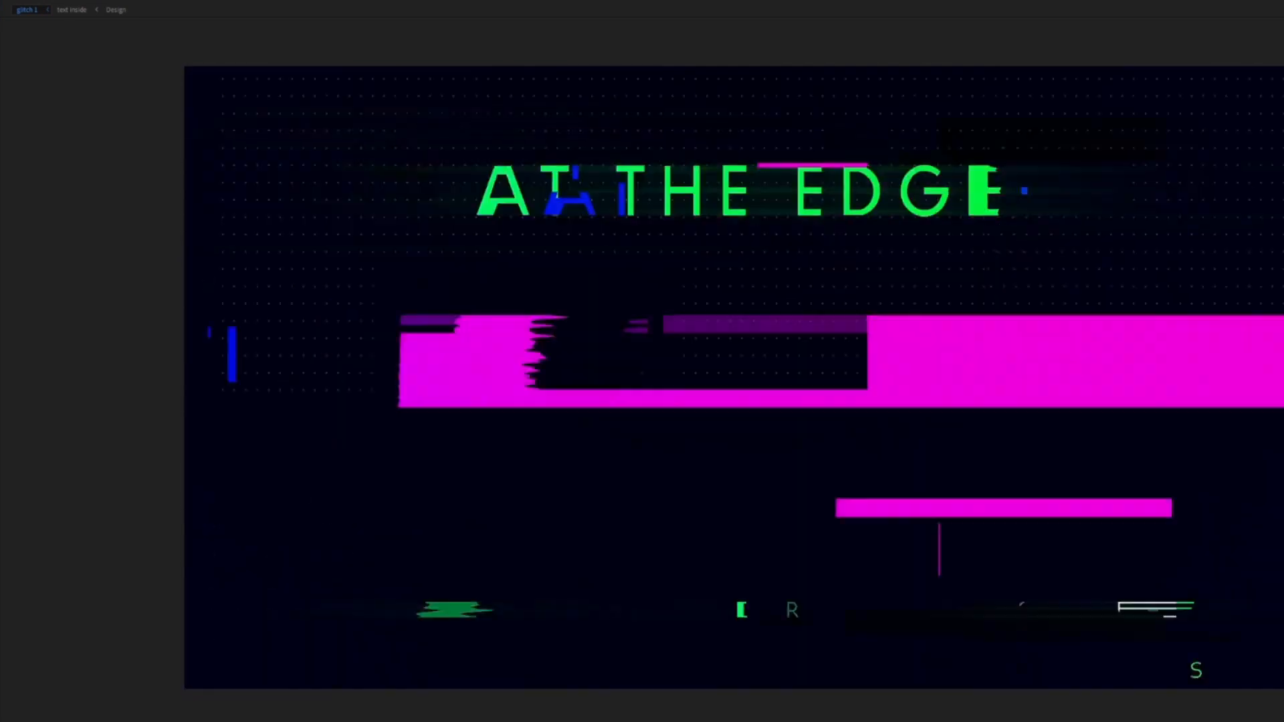
key(grave)
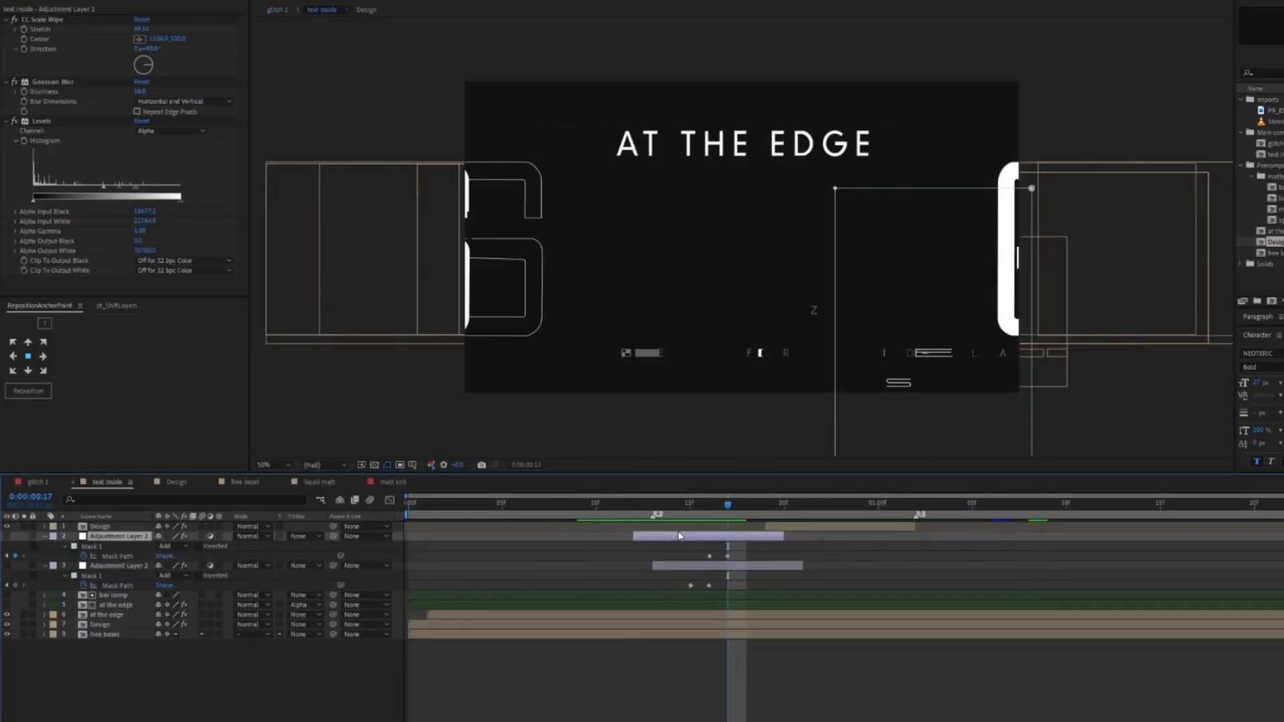
Step: In the text inside composition, shift the upper masked adjustment layer one frame earlier
click(713, 570)
key(space)
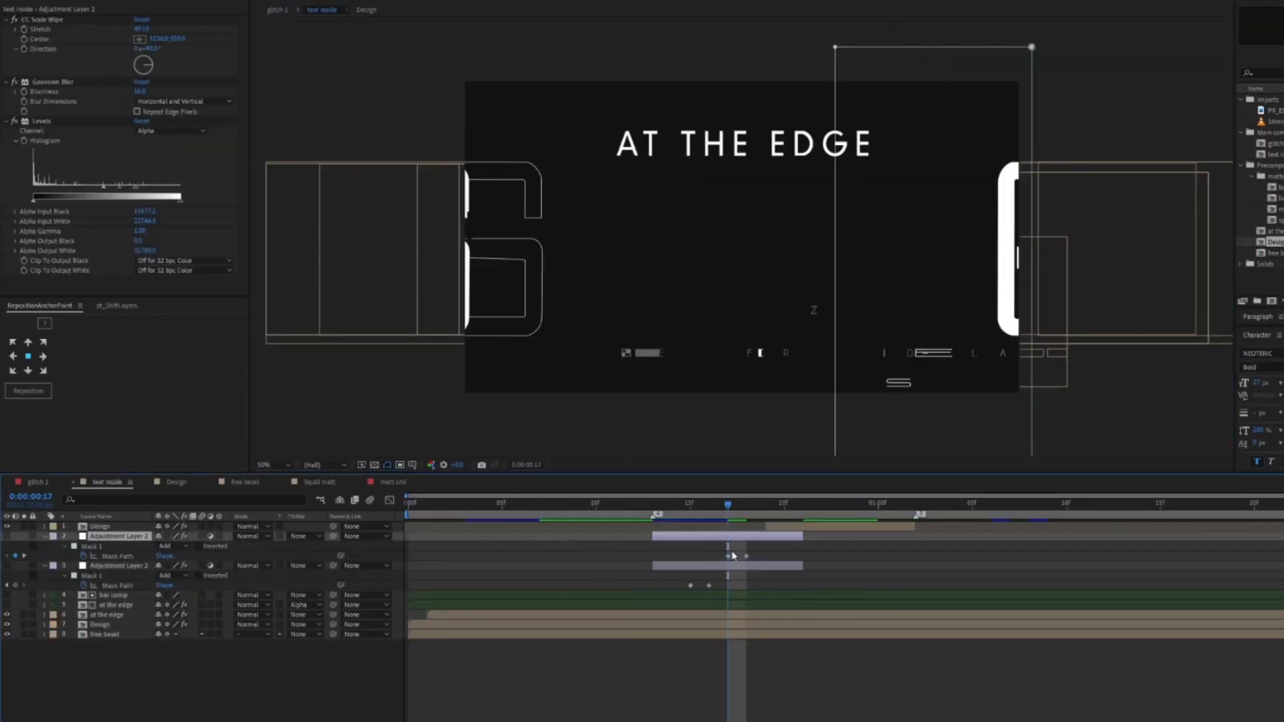
key(alt+Page_Up)
drag(531, 505, 746, 505)
click(7, 565)
Step: Shift the lower masked adjustment layer one frame earlier and move its CC Scale Wipe center to the frame's left edge
click(759, 566)
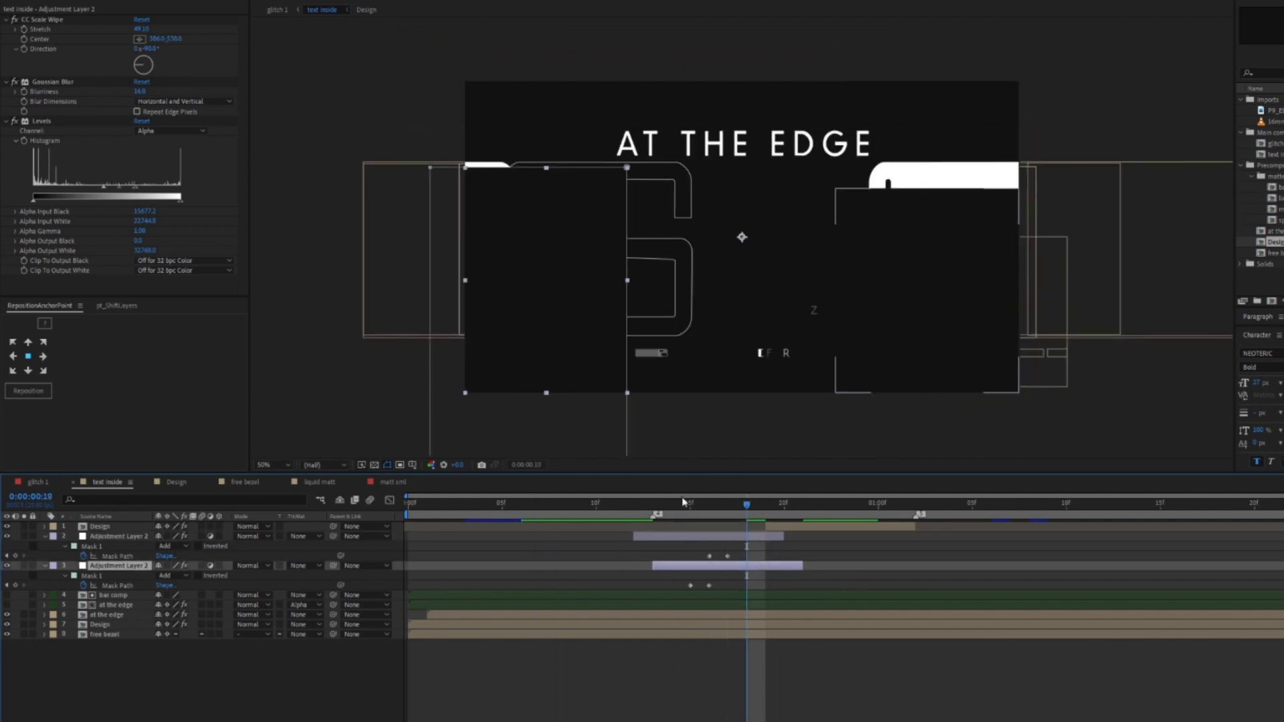
key(space)
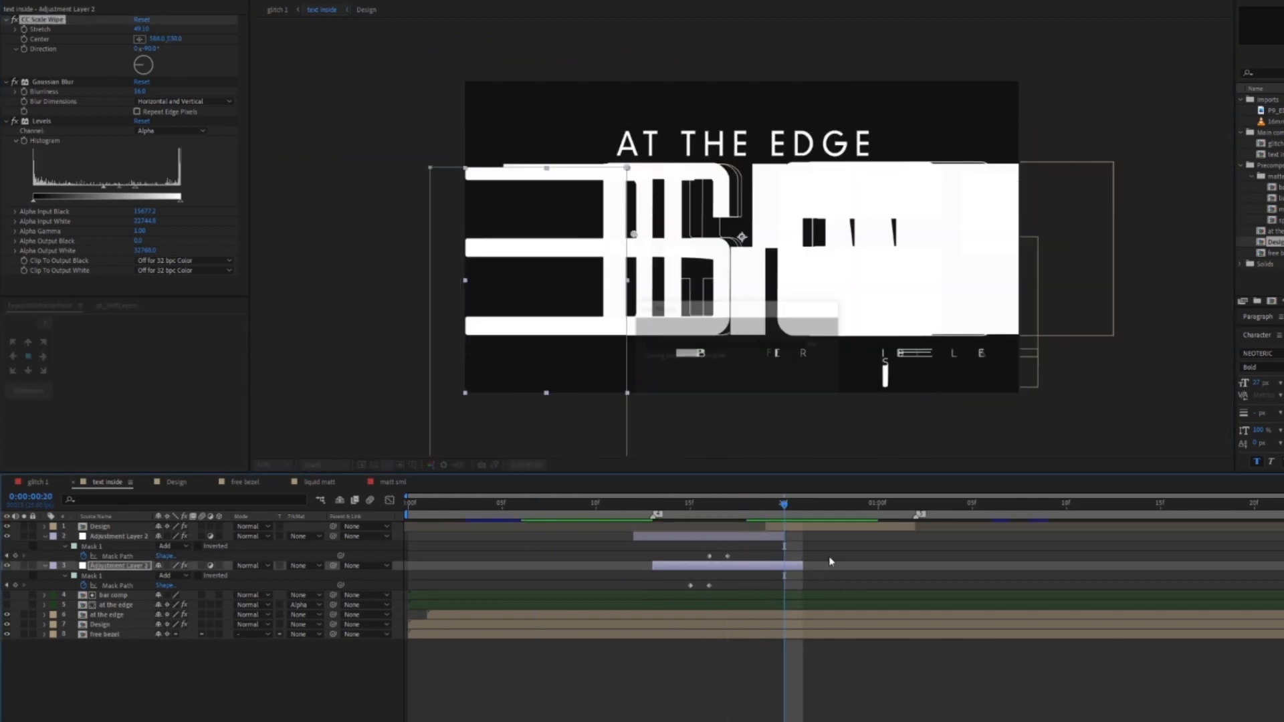
key(space)
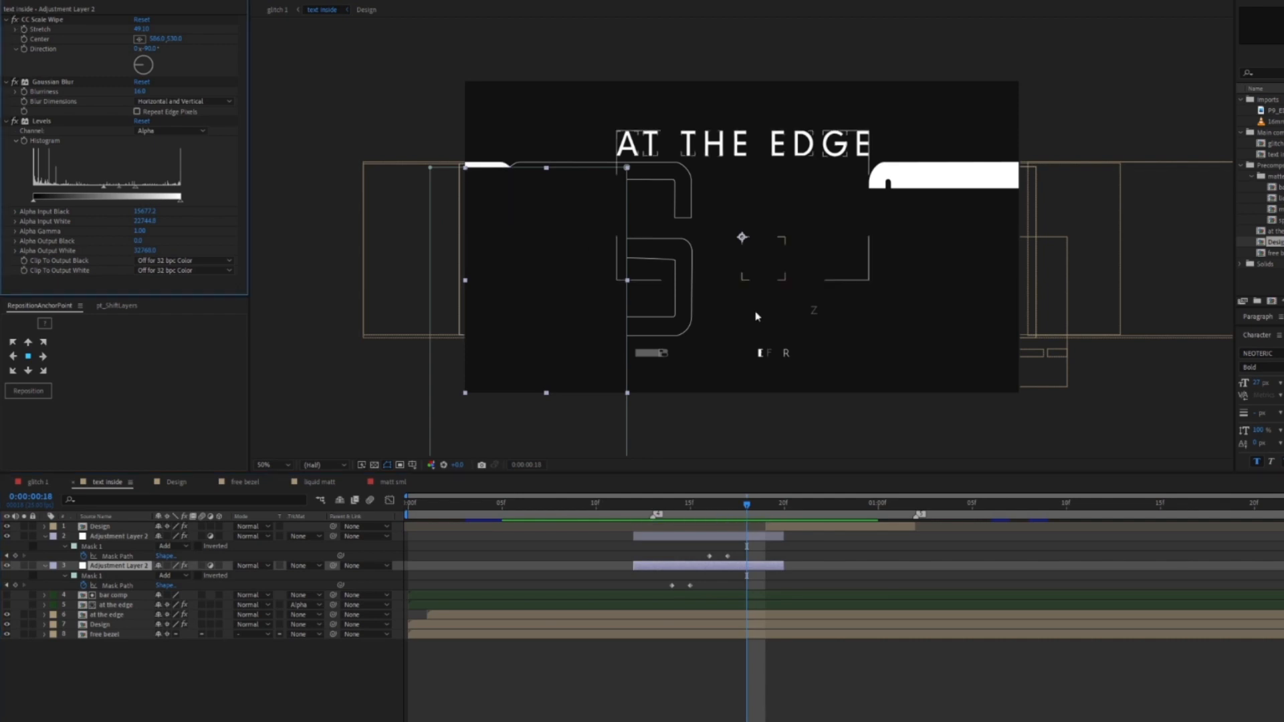
click(42, 20)
drag(634, 234, 459, 246)
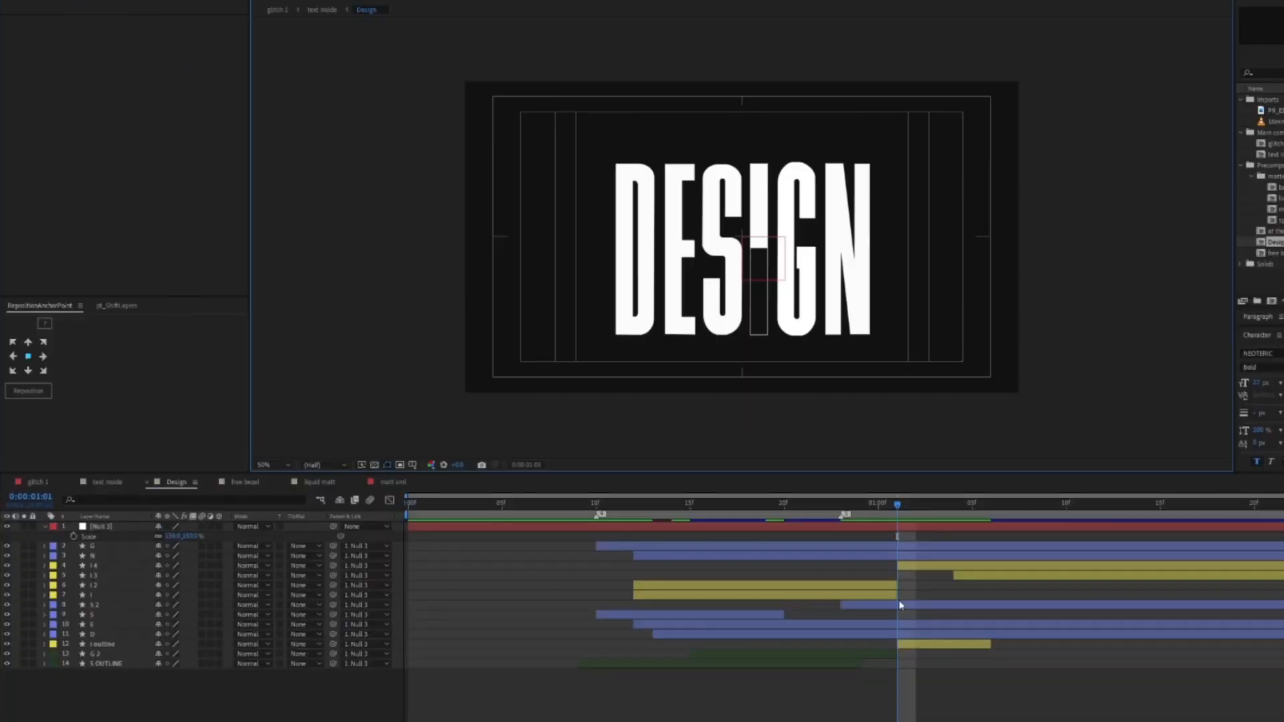
Step: In the Design composition, end the I outline and start I 3 at 0:00:01:10, with I 4 starting at 0:00:01:09
key(space)
click(1066, 505)
drag(990, 644, 1066, 644)
drag(955, 576, 1066, 576)
key(space)
key(space)
drag(898, 566, 1048, 565)
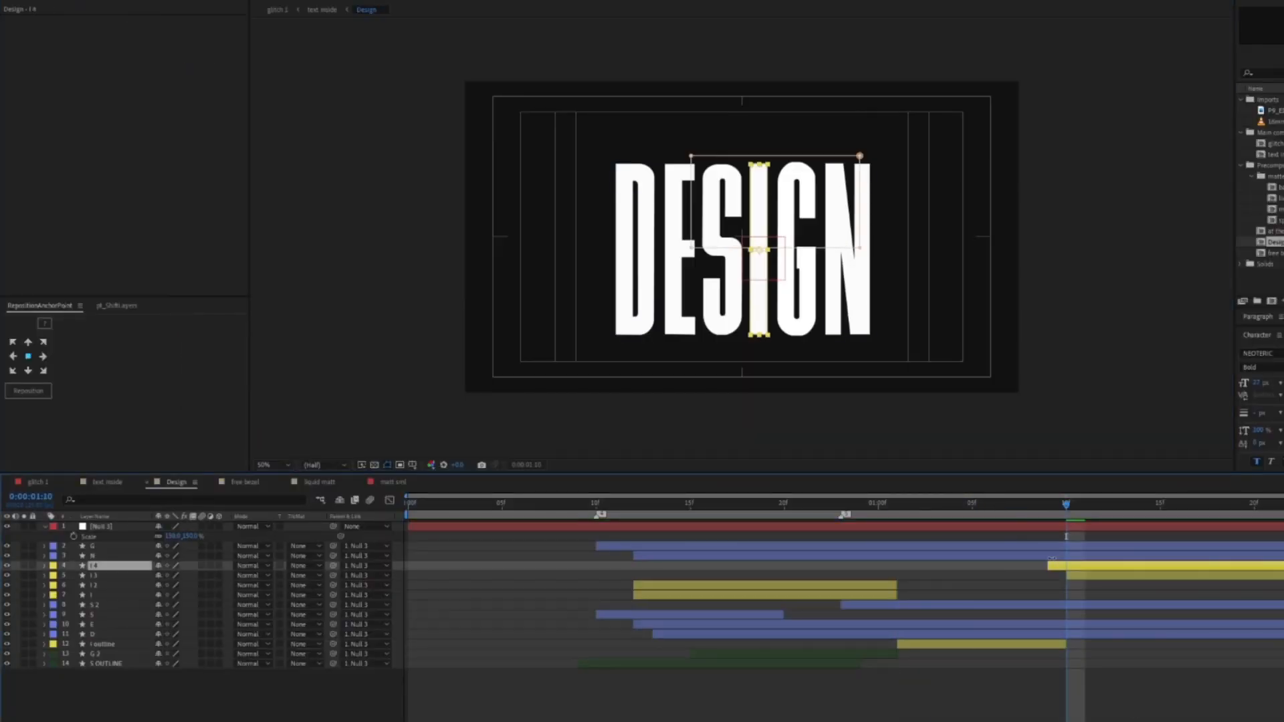
Step: Back in the text inside composition, retime the lower adjustment layer's Mask Path keyframes to 0:00:00:16 and 0:00:00:17
key(space)
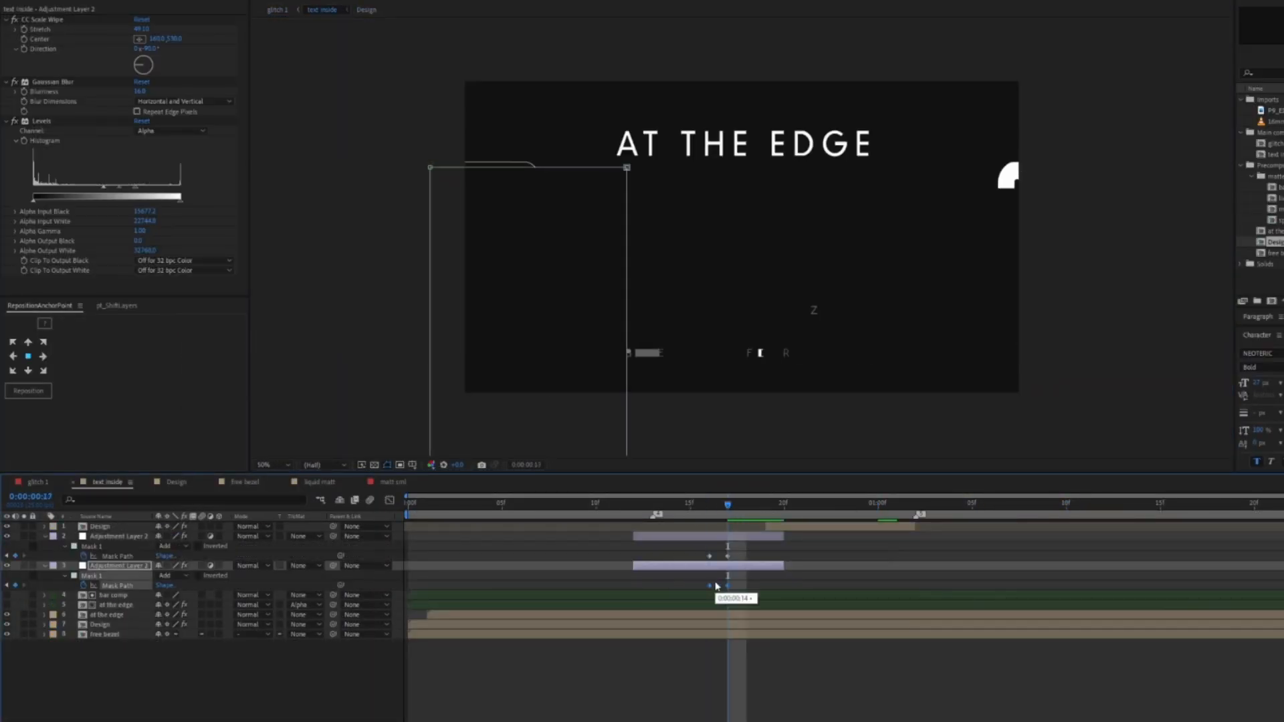
mouse_move(704, 515)
mouse_down()
mouse_move(748, 513)
mouse_move(729, 515)
mouse_up()
click(107, 616)
Step: In glitch 1 at 0:00:01:02, make two soloed GREEN copies, masking the title's upper half on one and subtracting it on the other
drag(640, 513, 830, 507)
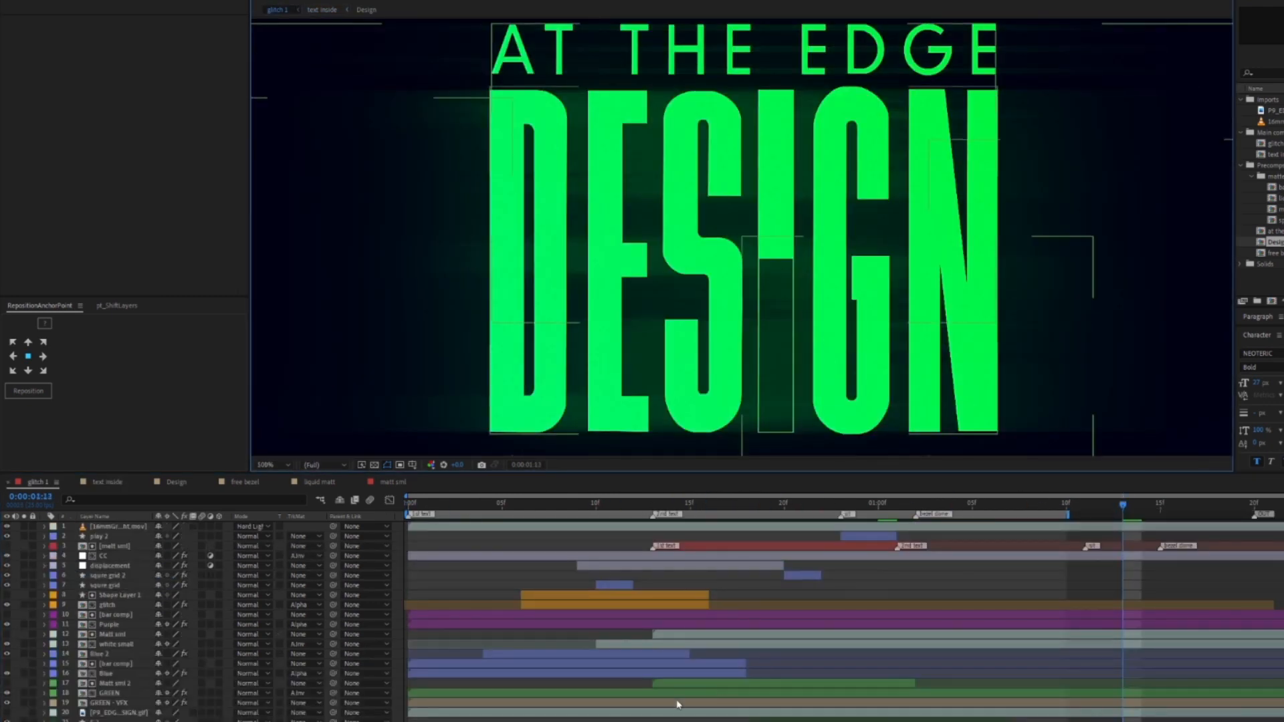
click(109, 693)
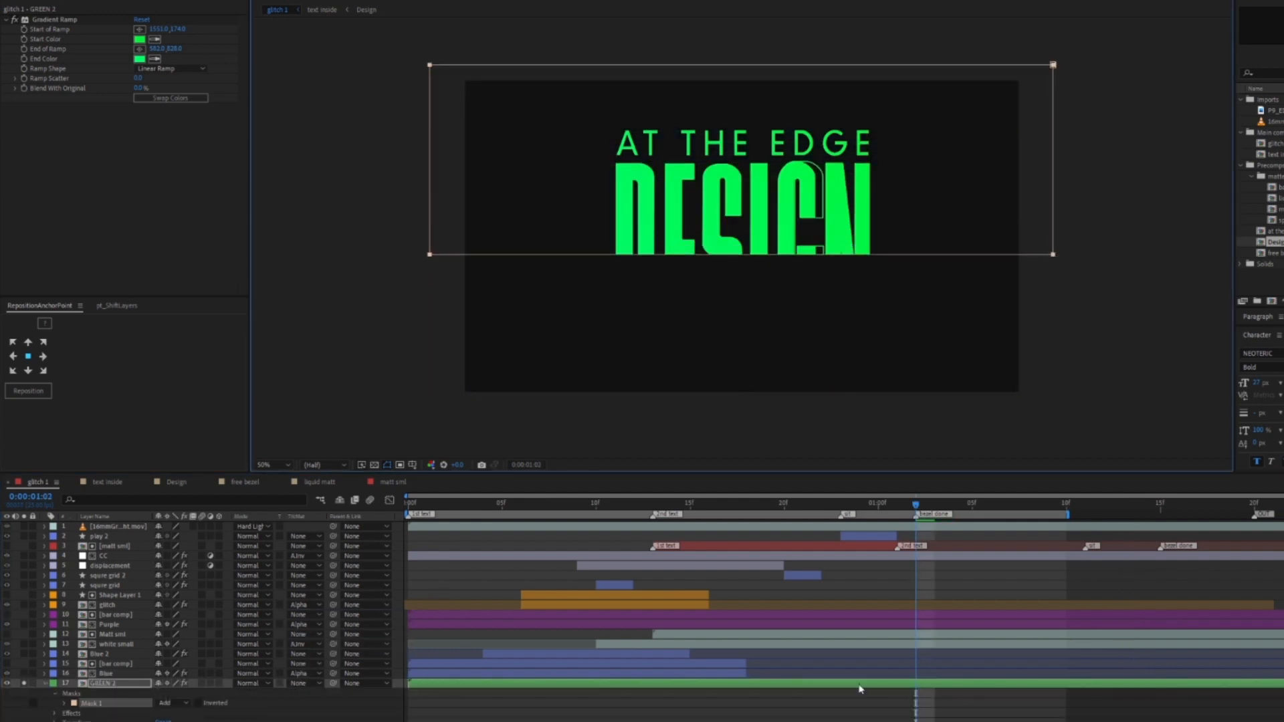
click(171, 703)
click(177, 648)
key(ctrl+shift+d)
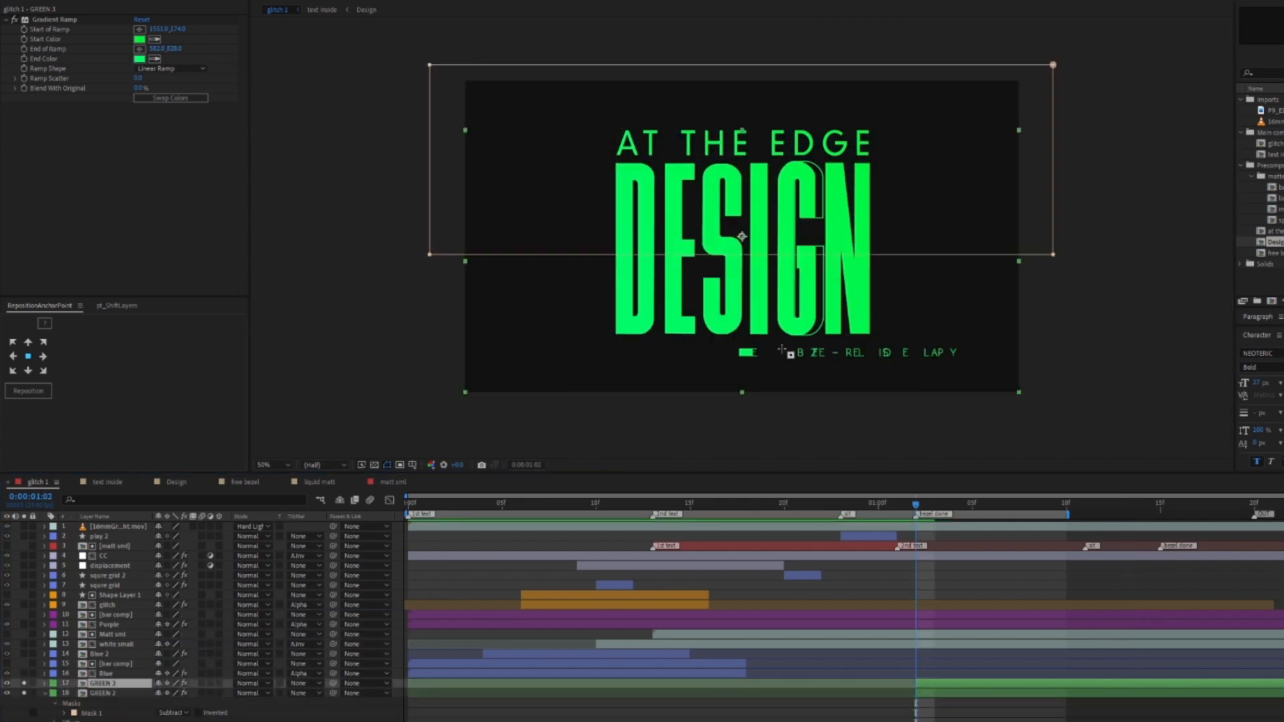
Step: Draw a rectangular mask around the subtitle on the lower-half GREEN copy and set it to Subtract
drag(793, 344, 983, 361)
scroll(936, 628, down, 3)
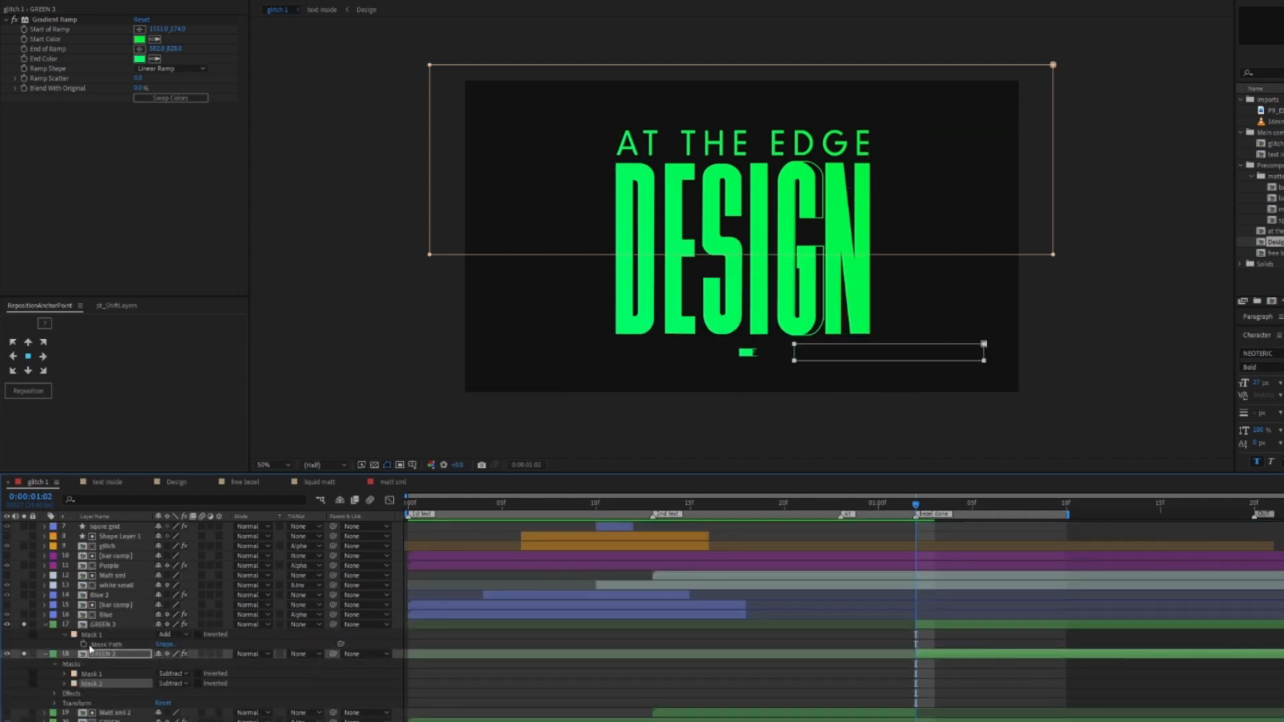
key(Delete)
Step: Start the upper-half GREEN copy one frame earlier and offset it slightly to the right of the lower half
key(alt+Page_Up)
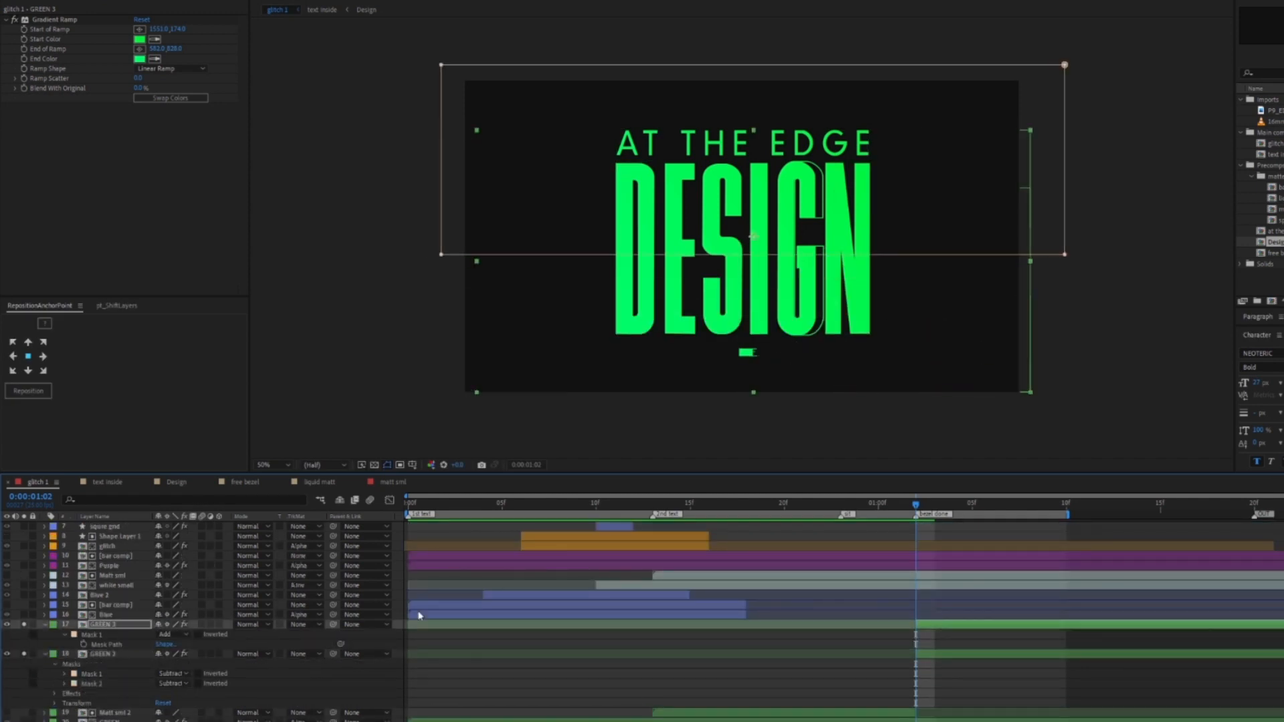
click(104, 624)
click(167, 625)
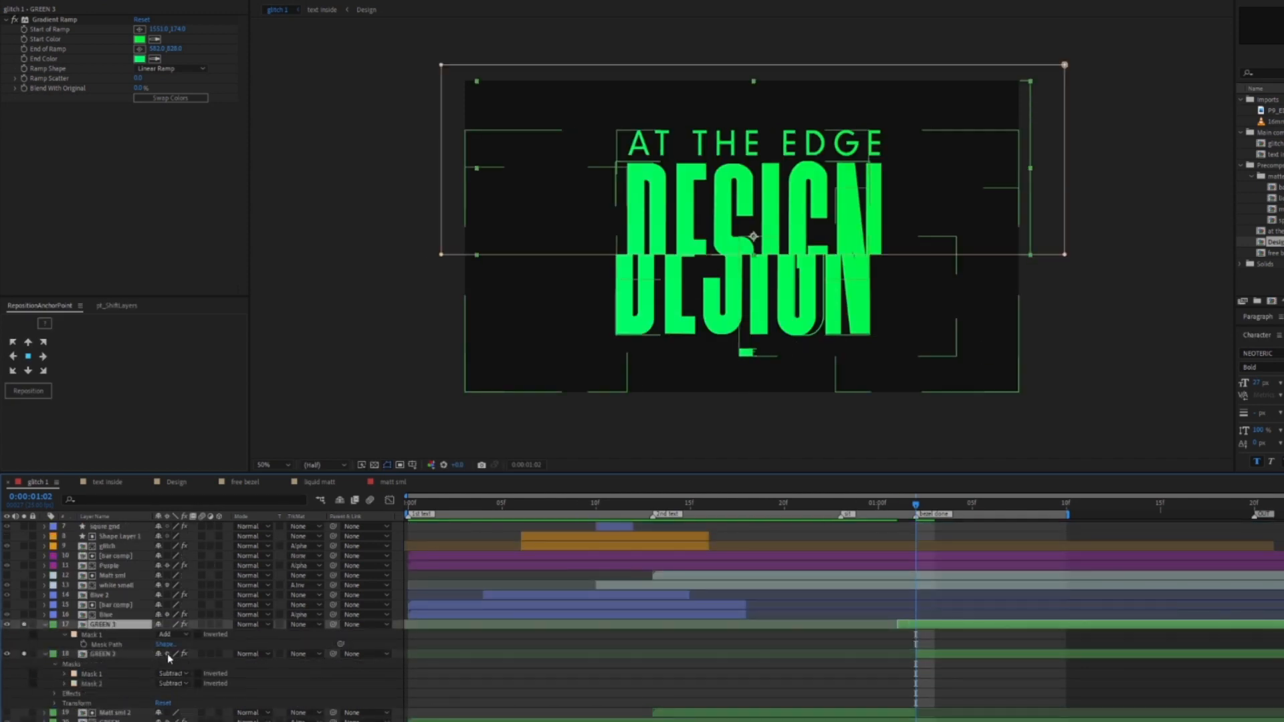
key(shift+Left)
Step: Trim both masked GREEN copies to end at 0:00:01:05
click(951, 678)
key(Page_Down)
key(Page_Down)
key(Page_Down)
click(970, 626)
shift+click(983, 655)
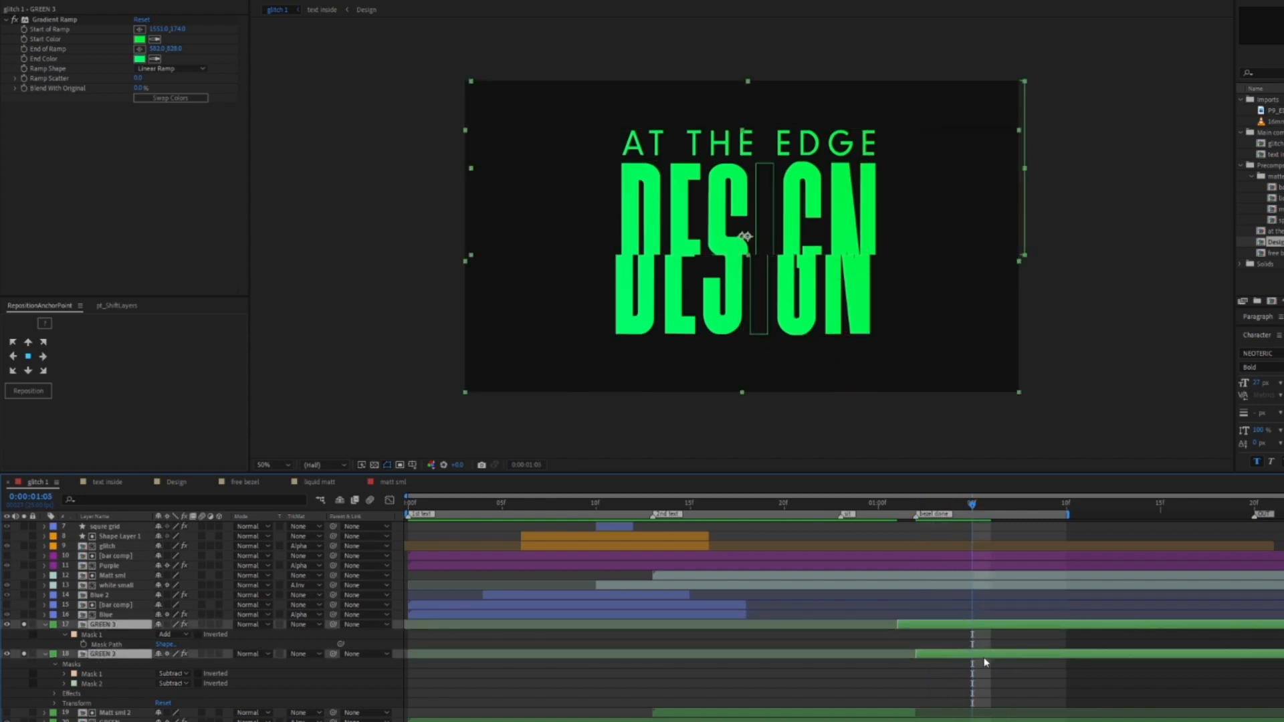
key(alt+bracketright)
click(1017, 674)
click(946, 626)
key(ctrl+d)
key(ctrl+z)
Step: Duplicate the lower-half GREEN copy and move the duplicate above the other GREEN layers
click(972, 653)
key(ctrl+d)
key(ctrl+alt+Up)
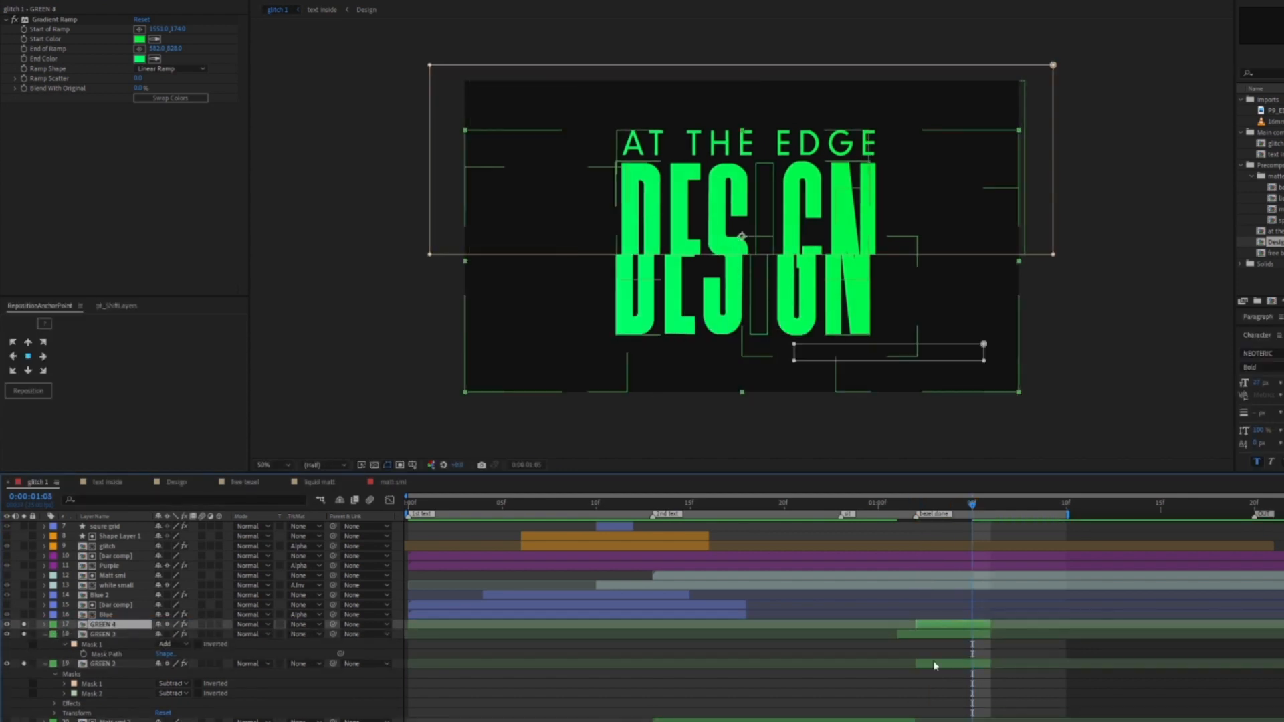
Step: Set the topmost GREEN duplicate to start at 0:00:01:06 and delete its upper-half mask, keeping the subtitle mask
drag(974, 625, 991, 625)
key(m)
click(94, 635)
key(Delete)
Step: Collapse the GREEN copies' properties, turn off their solo, and play back the full composition
drag(1009, 504, 934, 504)
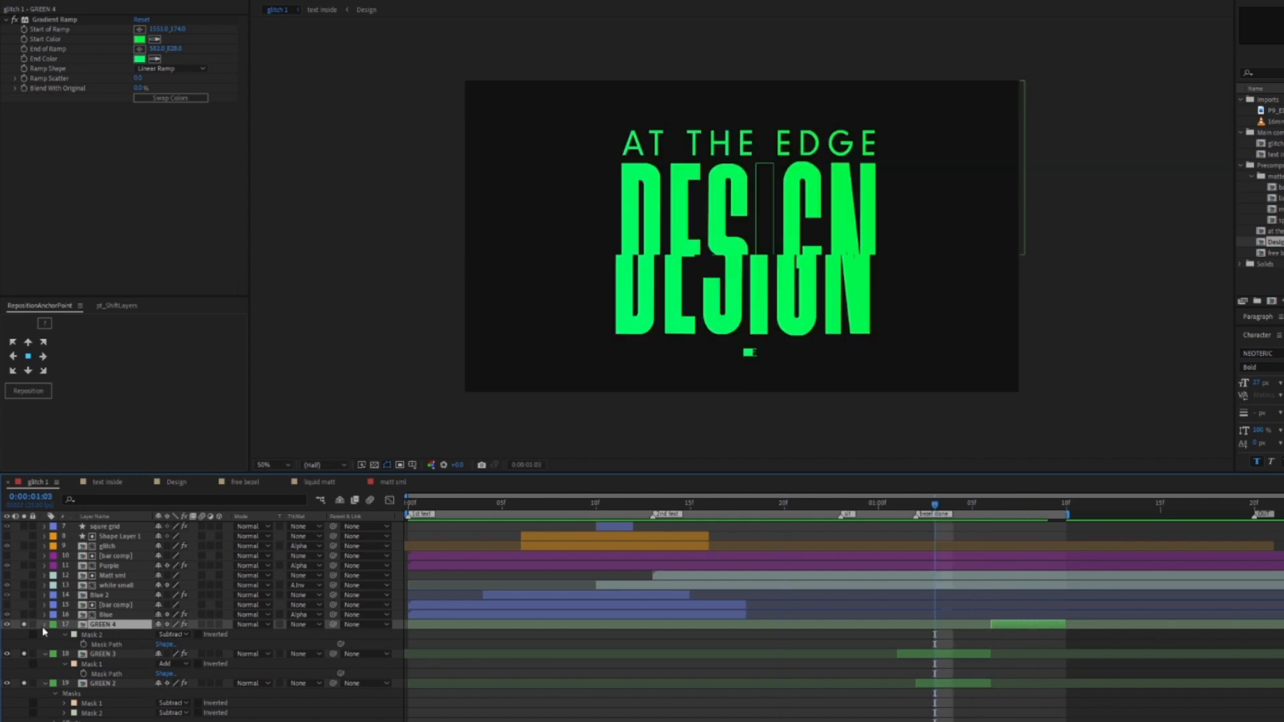
click(45, 624)
click(45, 634)
drag(24, 625, 24, 644)
click(1101, 534)
key(space)
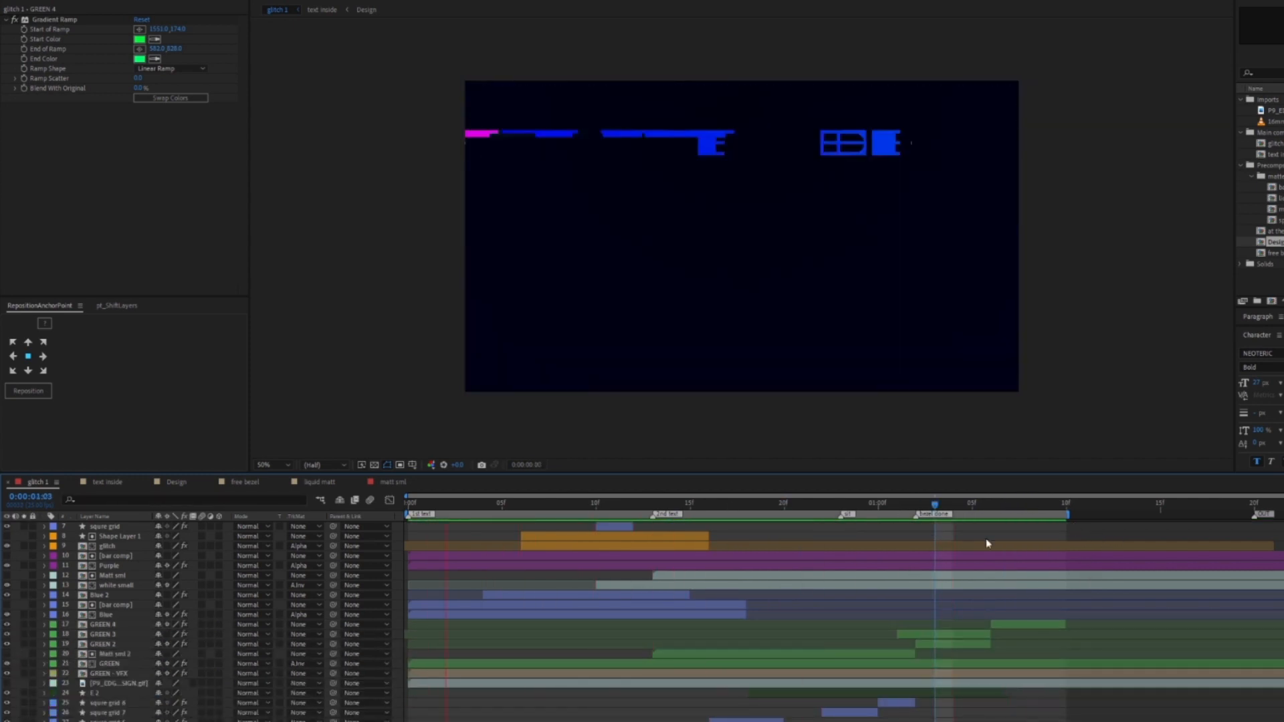
Step: Extend the end of the GREEN 4 layer to 0:00:01:20 and review the result
click(1030, 505)
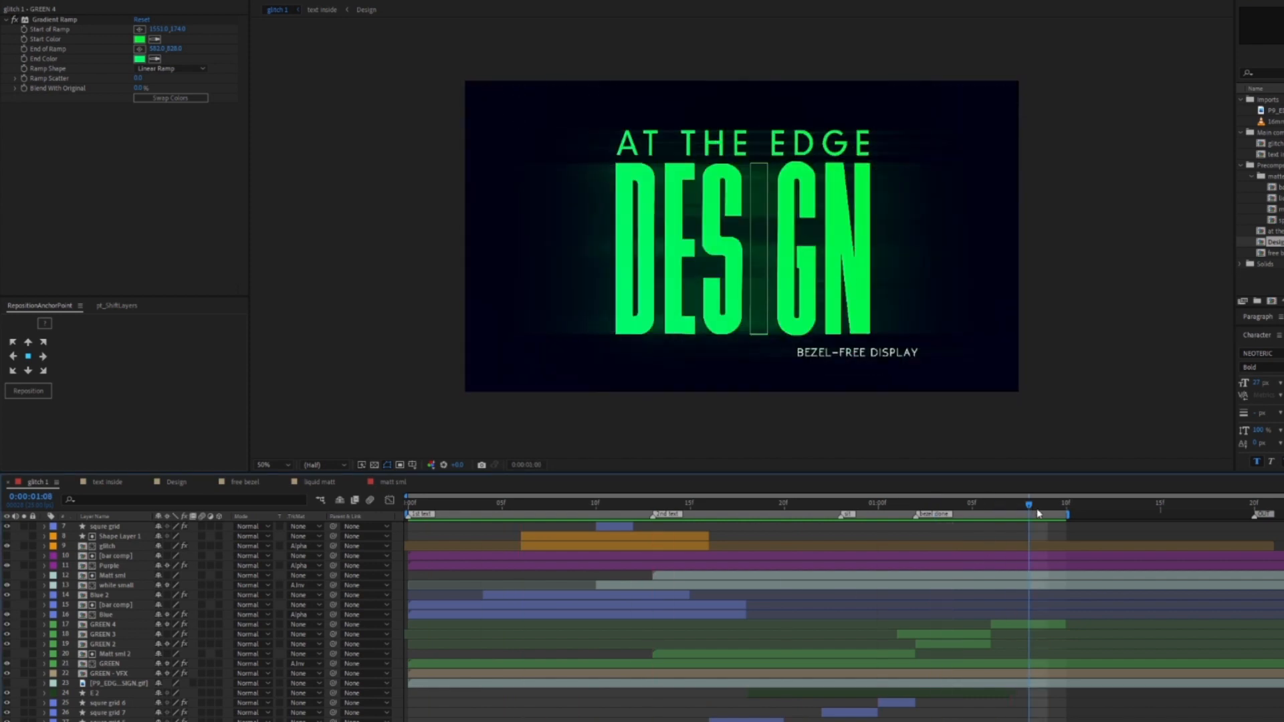
drag(1065, 627, 1254, 624)
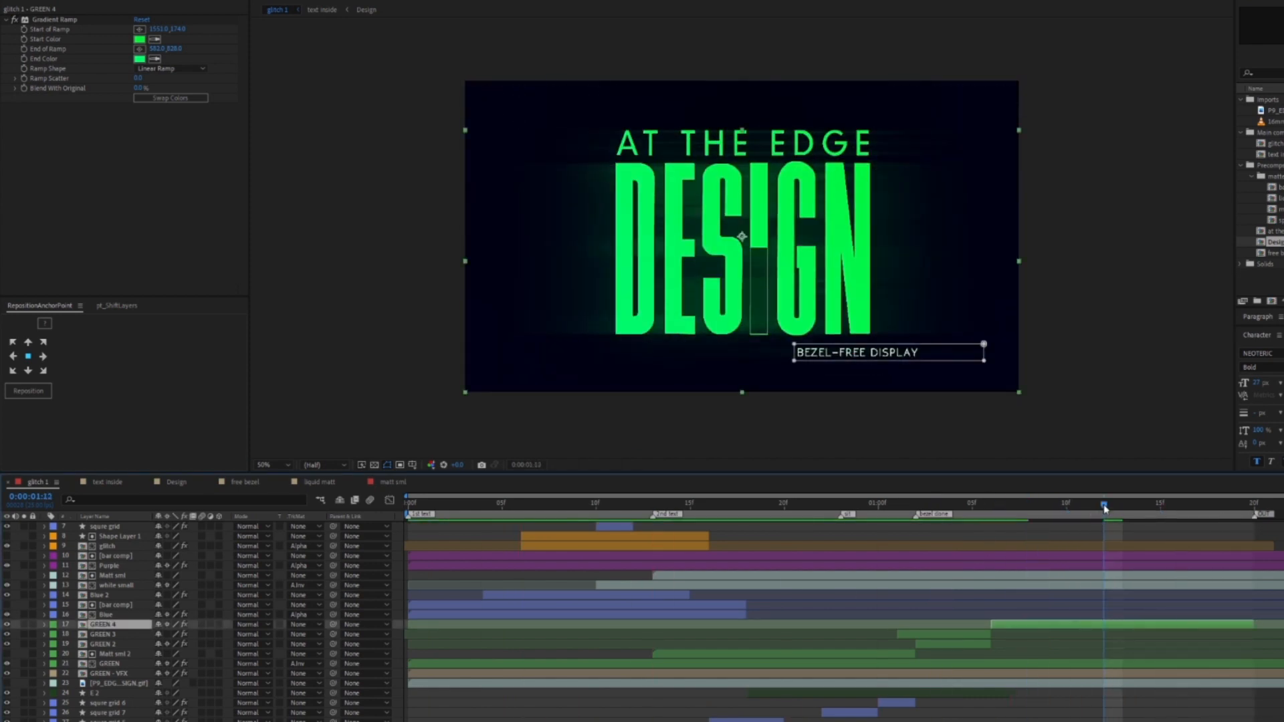
click(1194, 528)
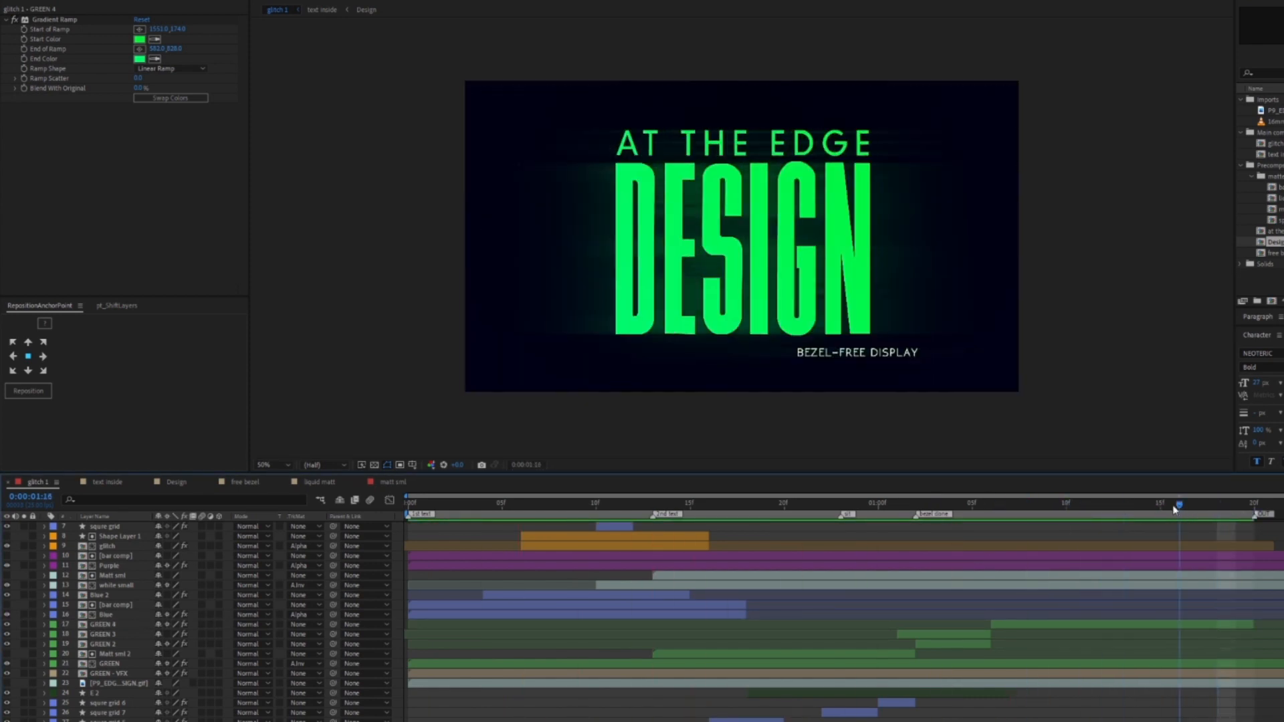
key(space)
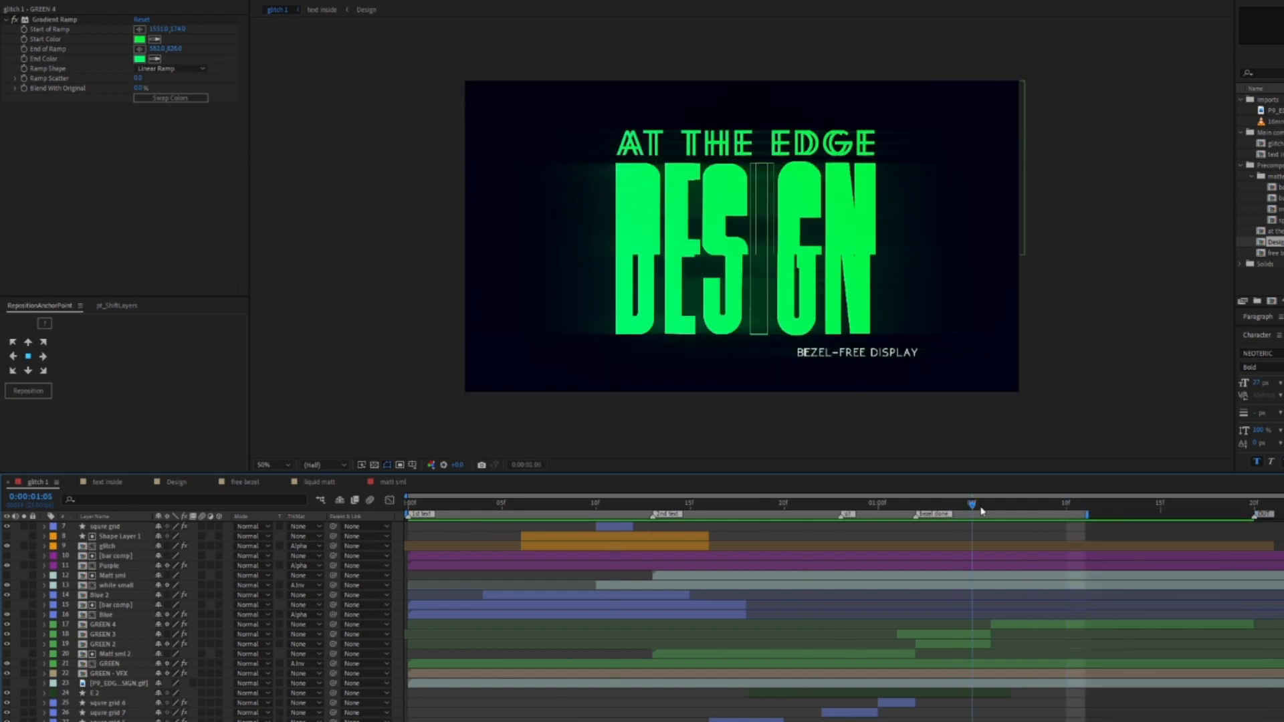
Step: Set the squre grid 8 gradient's end color to 6AADFF and use the fractal noise White Solid 1 as the layer's luma matte
key(space)
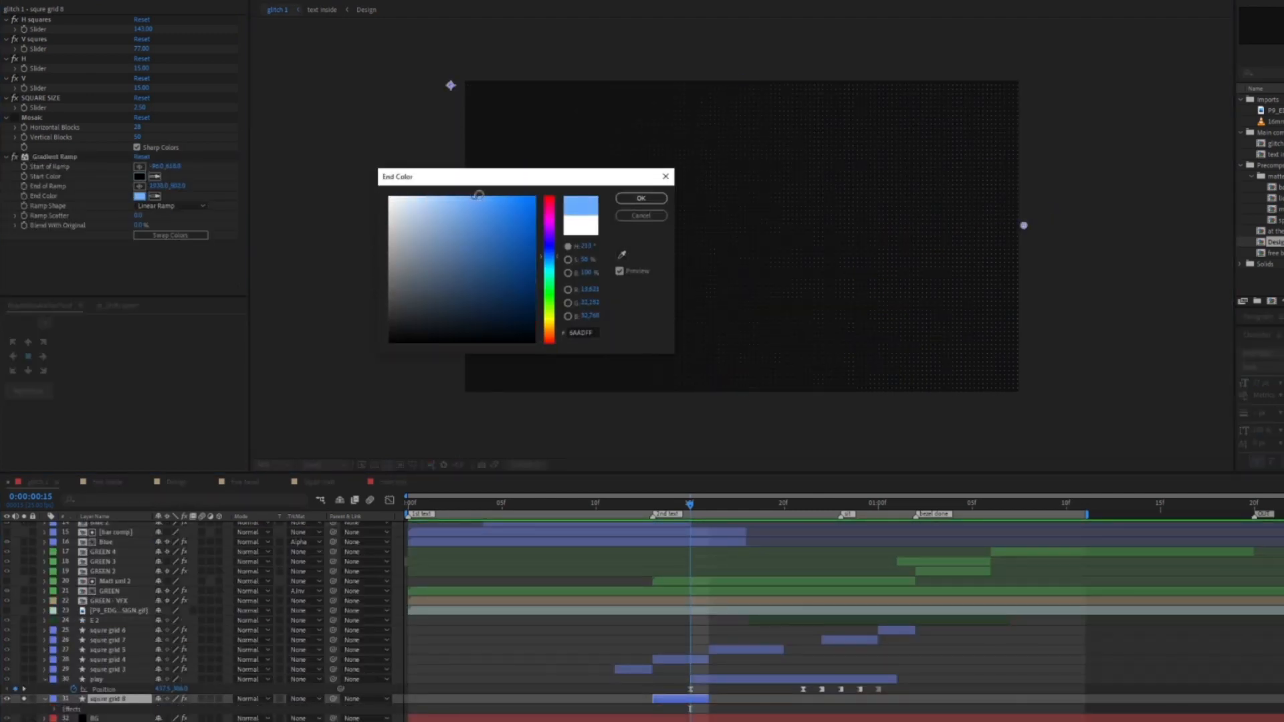
click(641, 198)
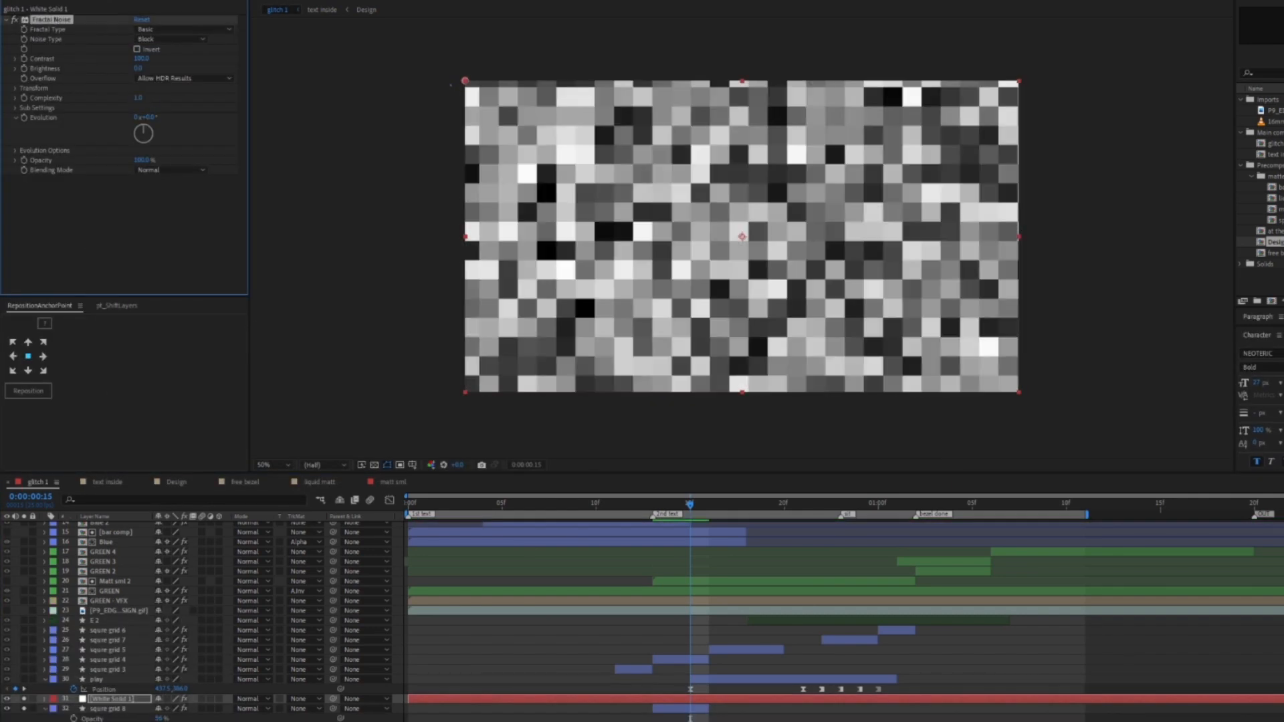
click(305, 708)
click(323, 683)
key(ctrl+shift+a)
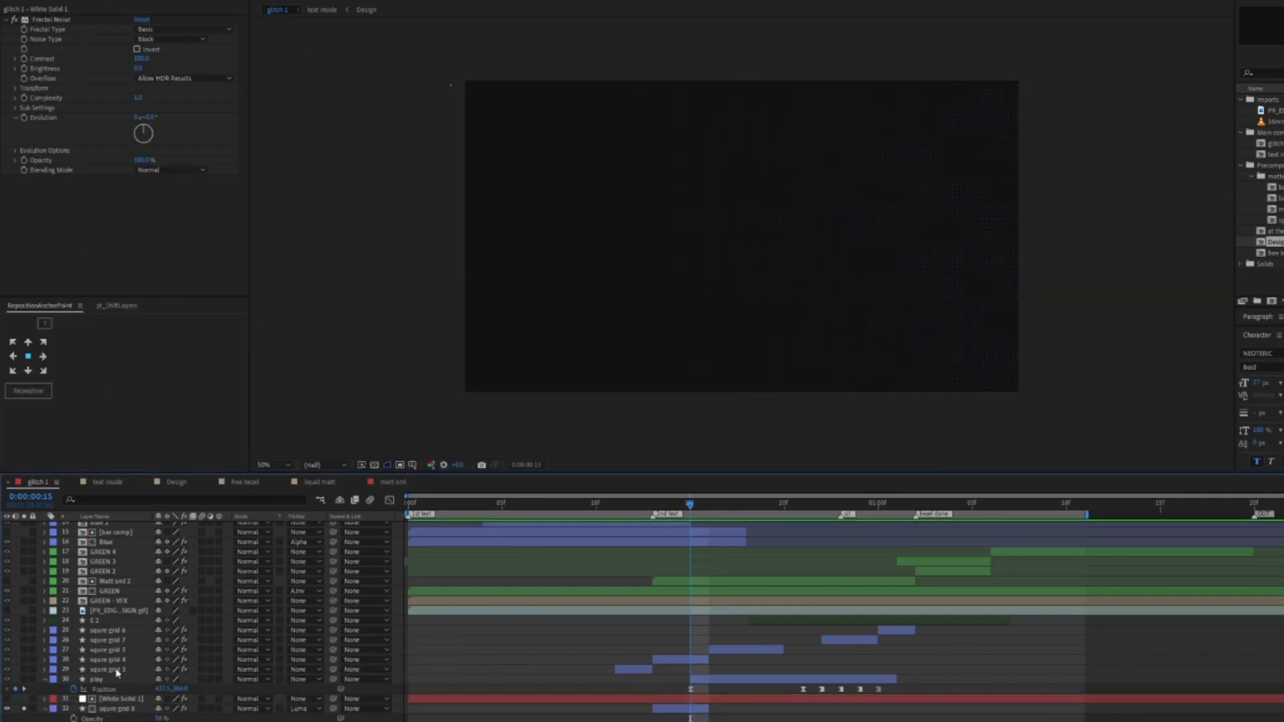
Step: Collapse the properties of the play and squre grid 8 layers and turn off the solo
click(1055, 666)
click(45, 709)
click(44, 680)
click(24, 699)
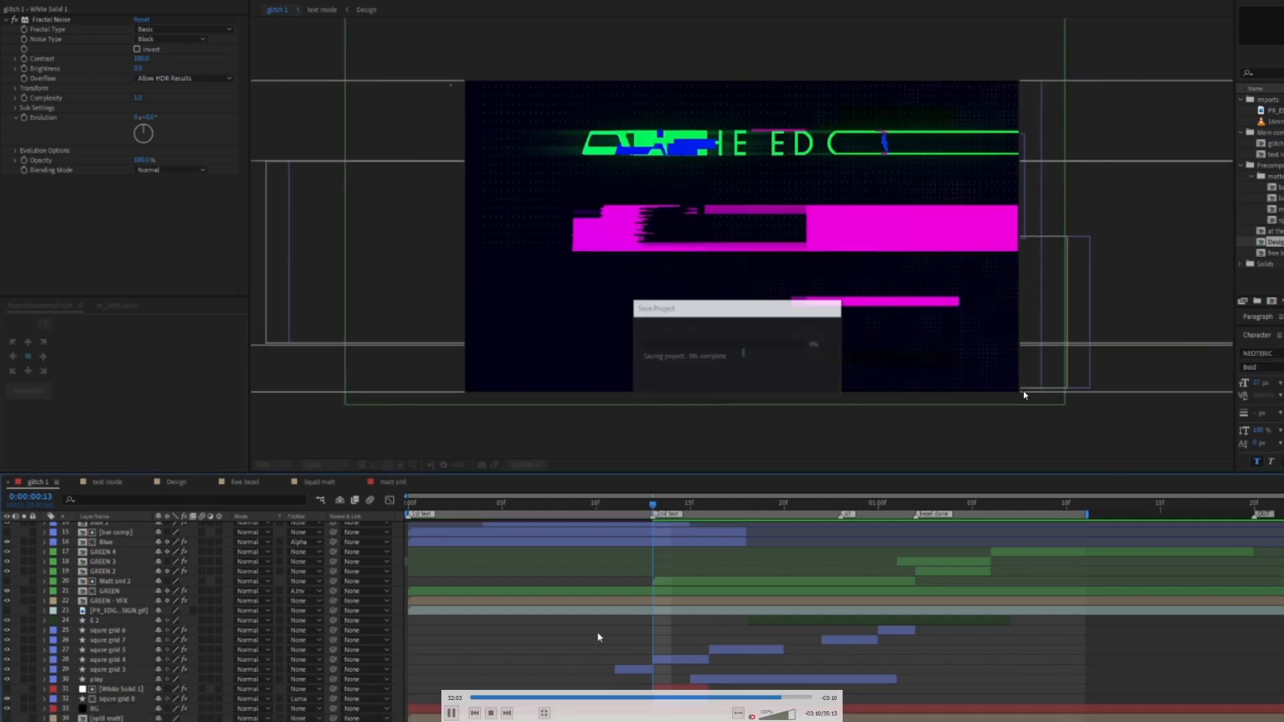
Step: Set the opacity of the squre grid 8 layer to 40% and save the project
click(117, 699)
key(t)
key(ctrl+shift+a)
key(grave)
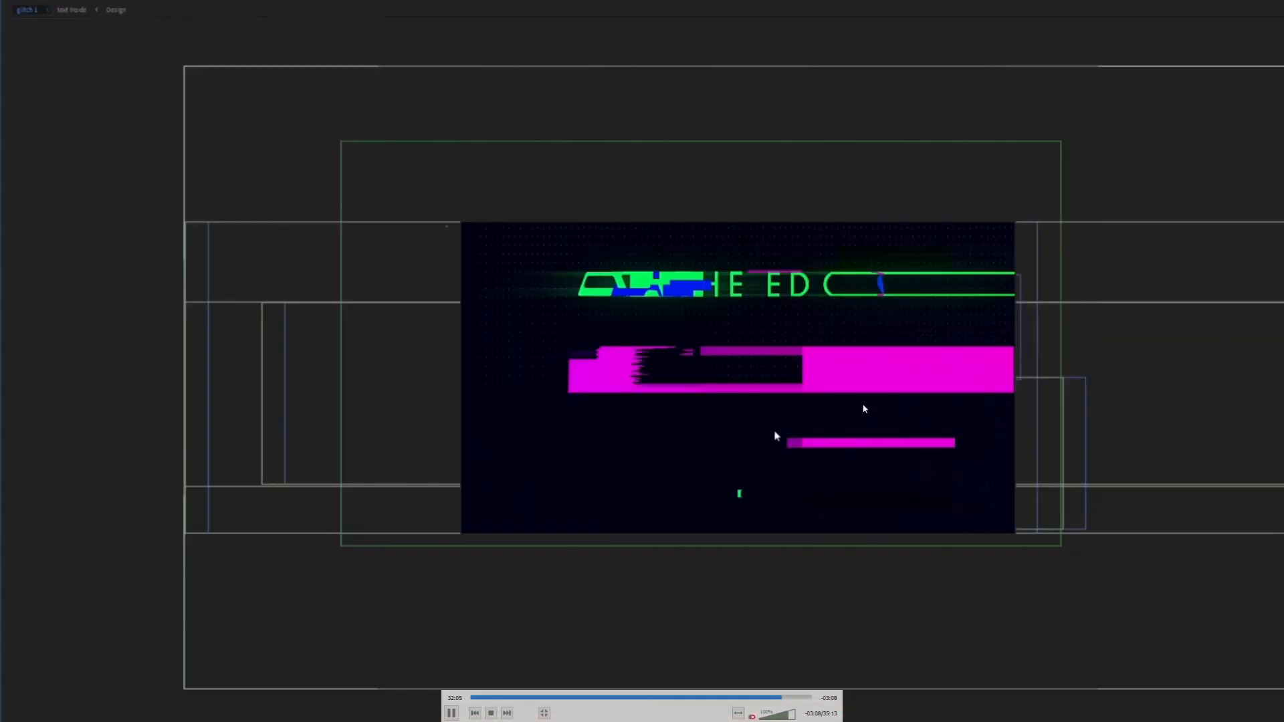
scroll(776, 435, up, 1)
key(grave)
click(160, 708)
text(40)
key(Return)
key(ctrl+s)
Step: Play back the glitch 1 composition at full size and step through the frames around 0:00:00:13
key(grave)
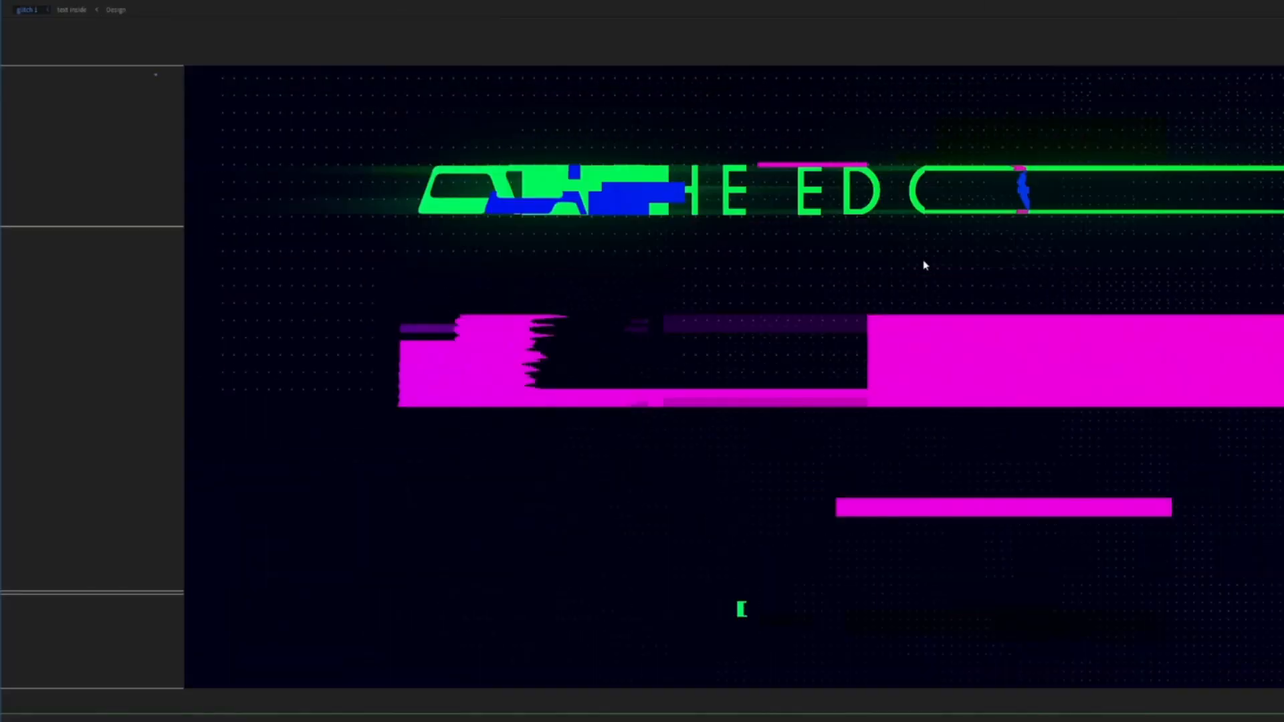
key(space)
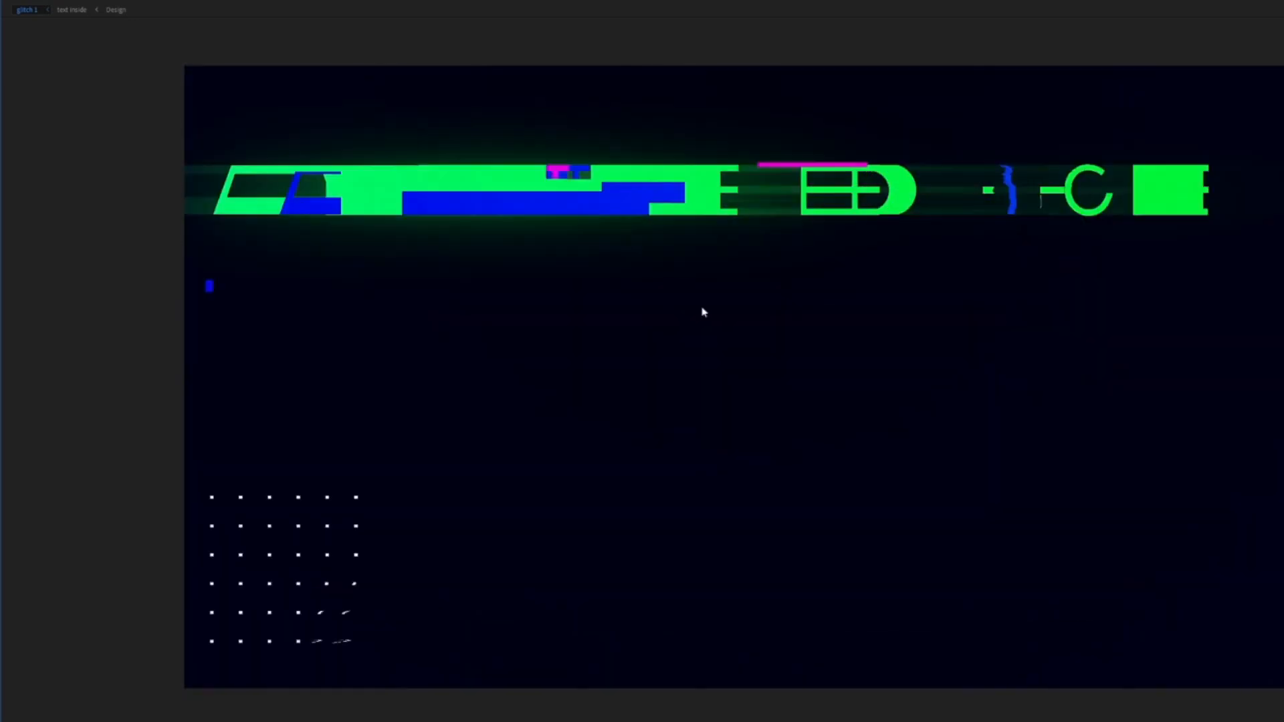
key(space)
key(grave)
scroll(563, 646, up, 5)
key(comma)
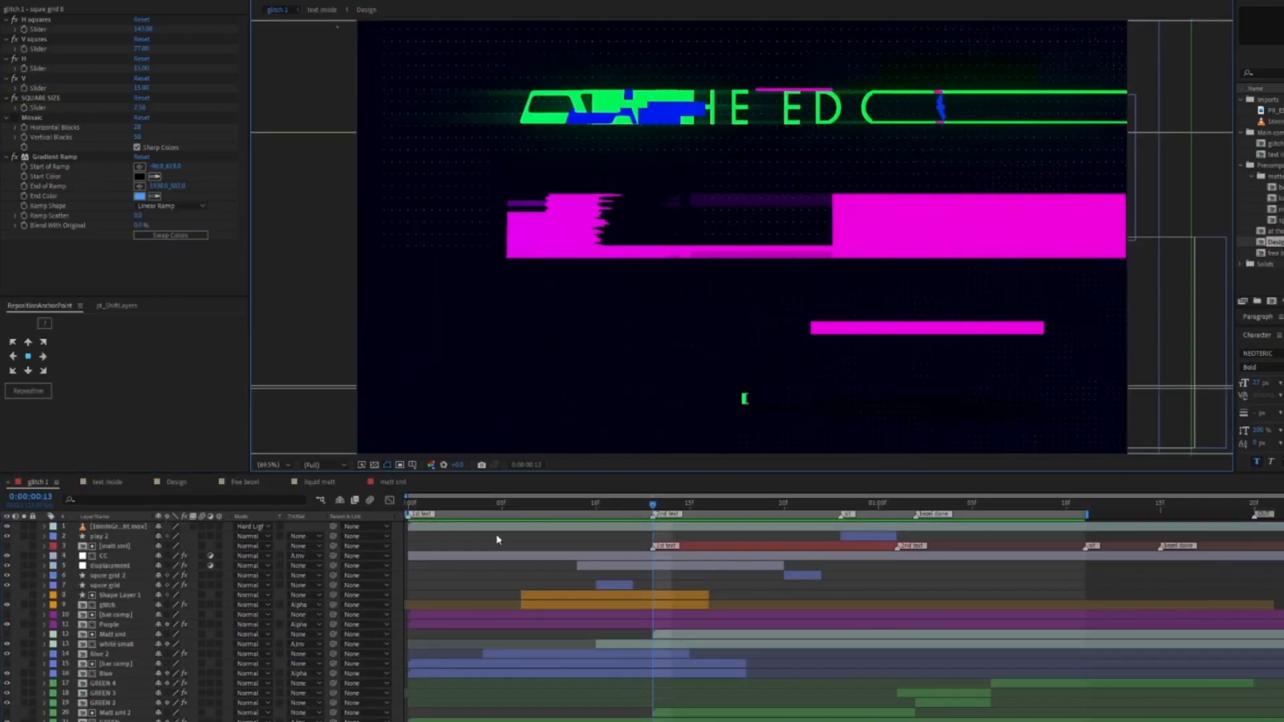
key(comma)
key(period)
key(period)
click(747, 503)
key(grave)
key(space)
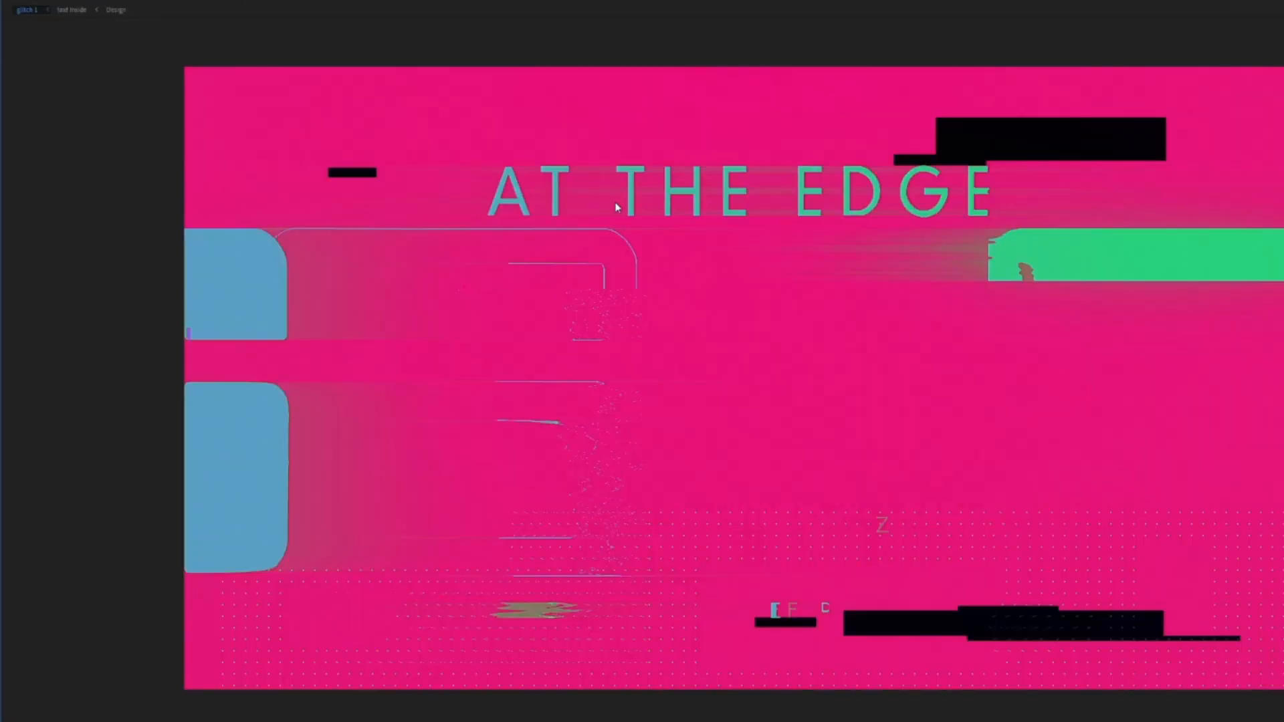
key(space)
key(grave)
Step: Go to 0:00:00:12 and add a Mosaic effect to the displacement adjustment layer
click(633, 505)
click(628, 566)
key(ctrl+space)
text(mosaic)
key(Return)
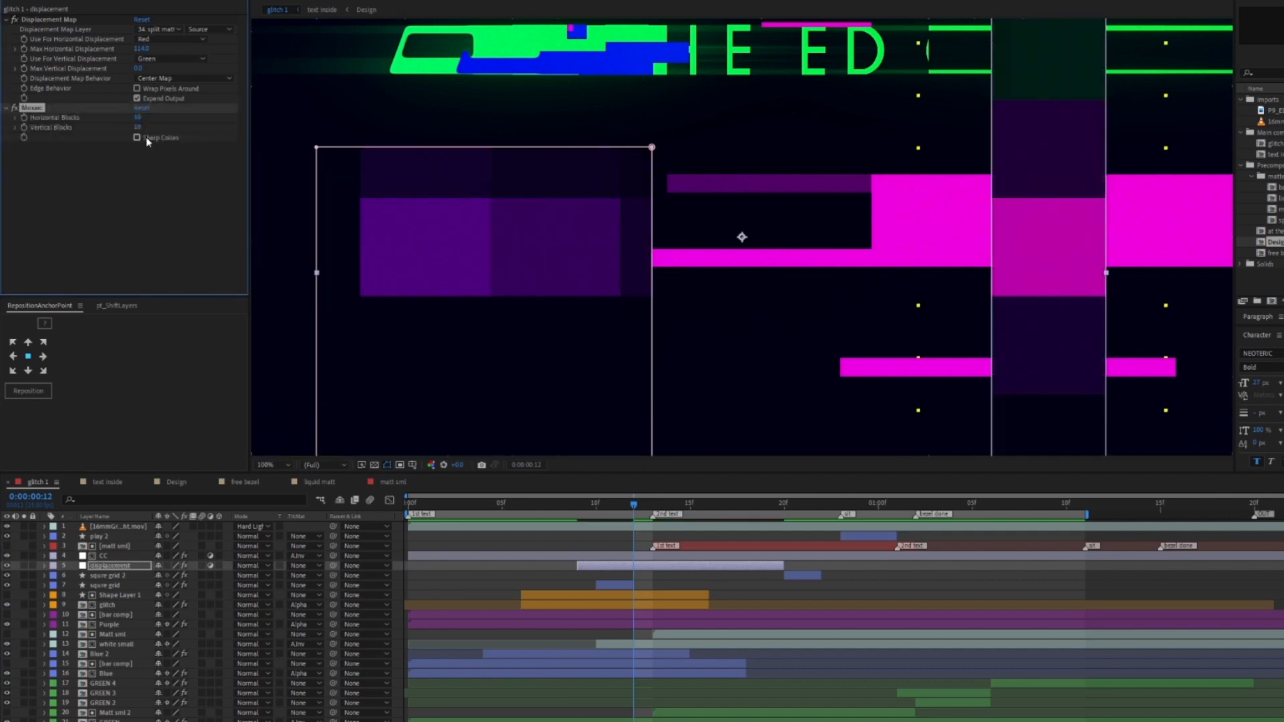
Step: Set the Mosaic effect to 500 horizontal and 500 vertical blocks with Sharp Colors on, and save the project
click(139, 137)
click(139, 137)
click(139, 118)
text(500)
key(Tab)
text(500)
scroll(769, 261, down, 1)
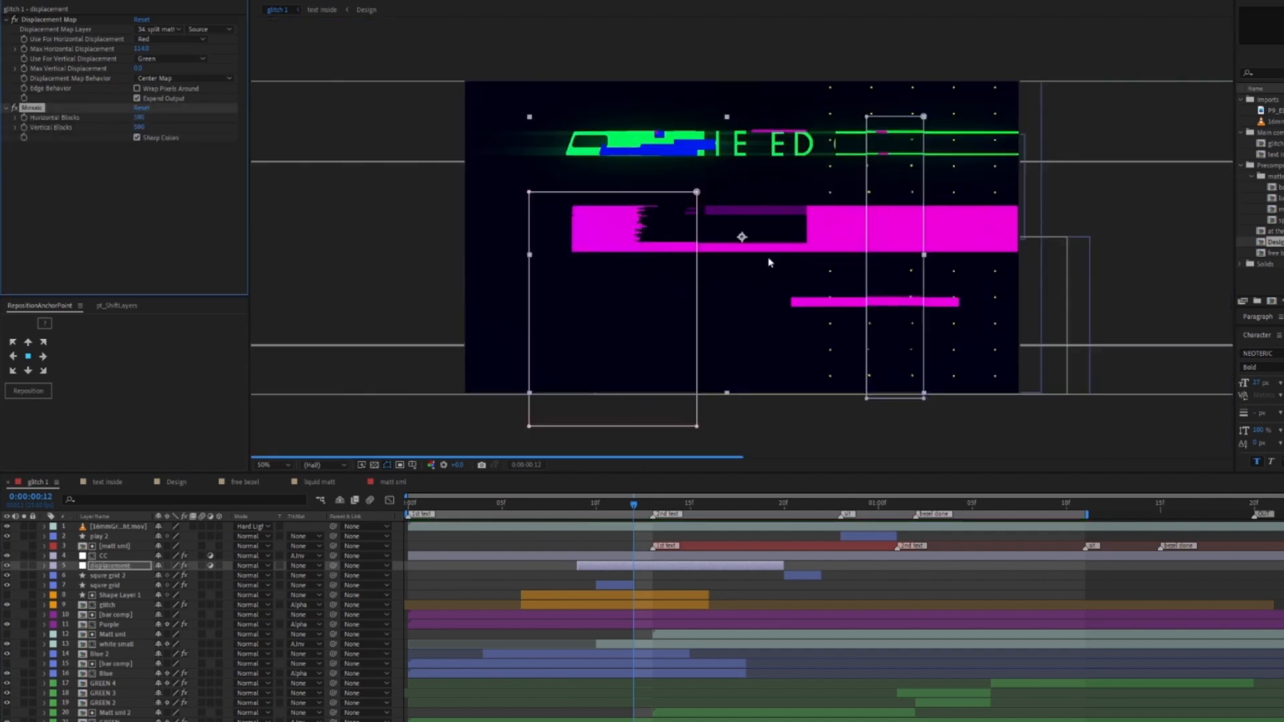
scroll(768, 261, up, 1)
key(ctrl+s)
Step: Set the maximum horizontal displacement of the displacement layer's Displacement Map to 300
click(699, 580)
drag(711, 99, 616, 17)
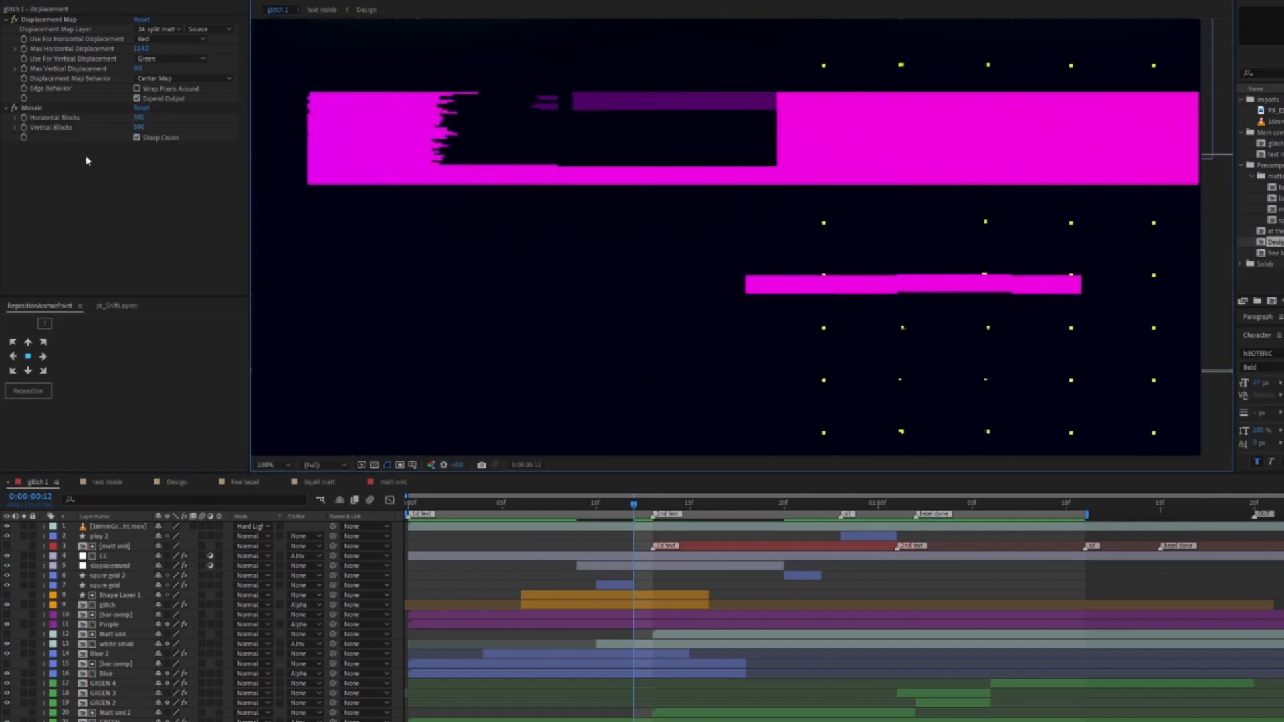
drag(141, 49, 252, 67)
text(300)
key(Return)
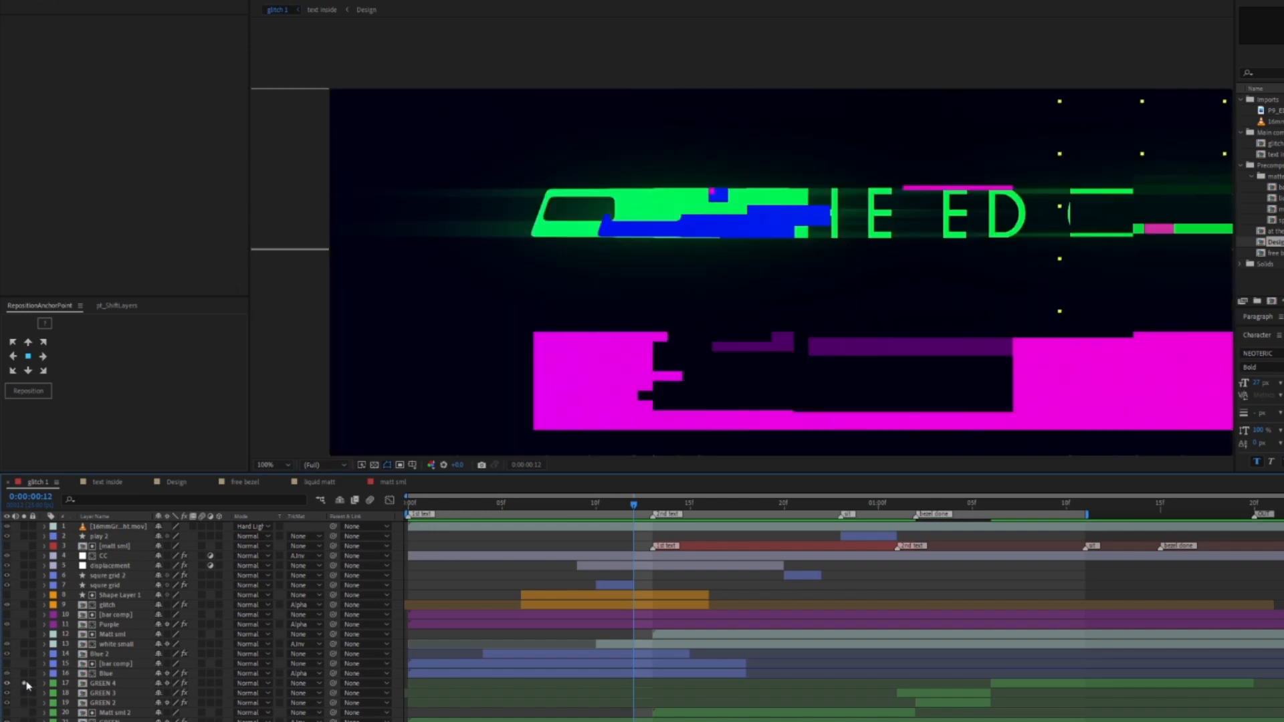
Step: Examine the title layers in the text inside composition and the bar comp that drives their time displacement
scroll(27, 685, down, 3)
click(26, 634)
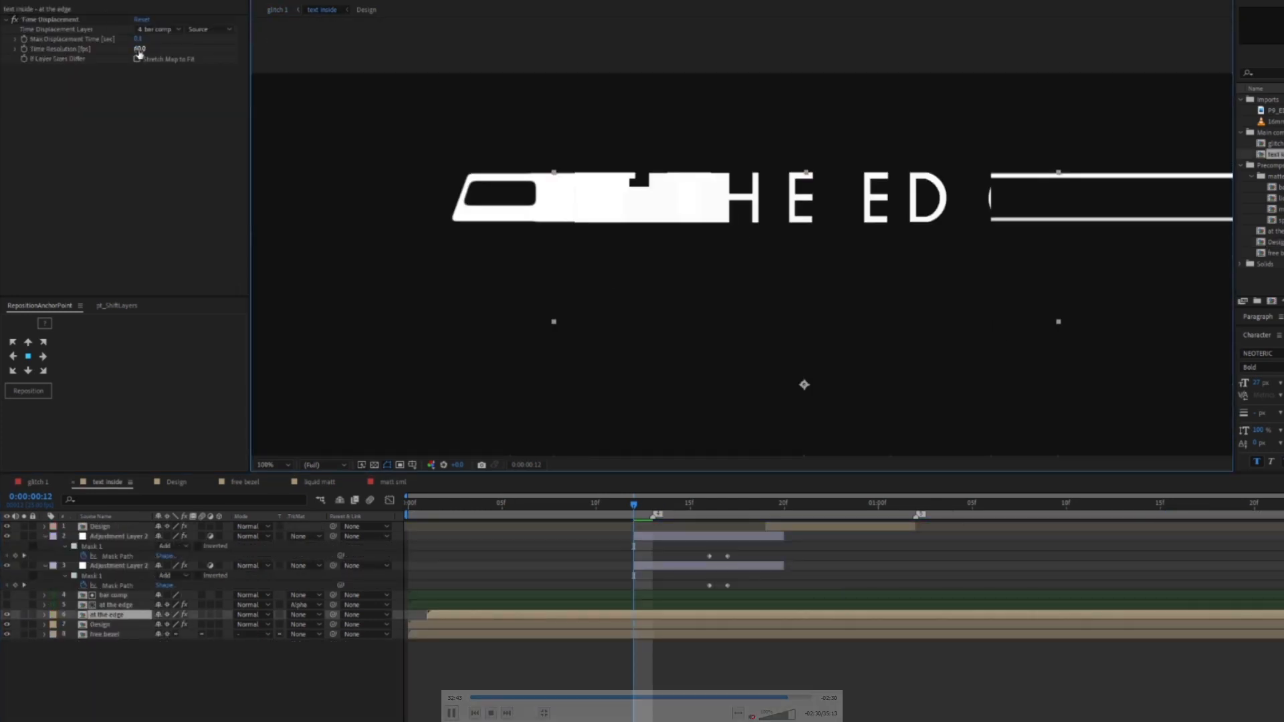
double_click(113, 595)
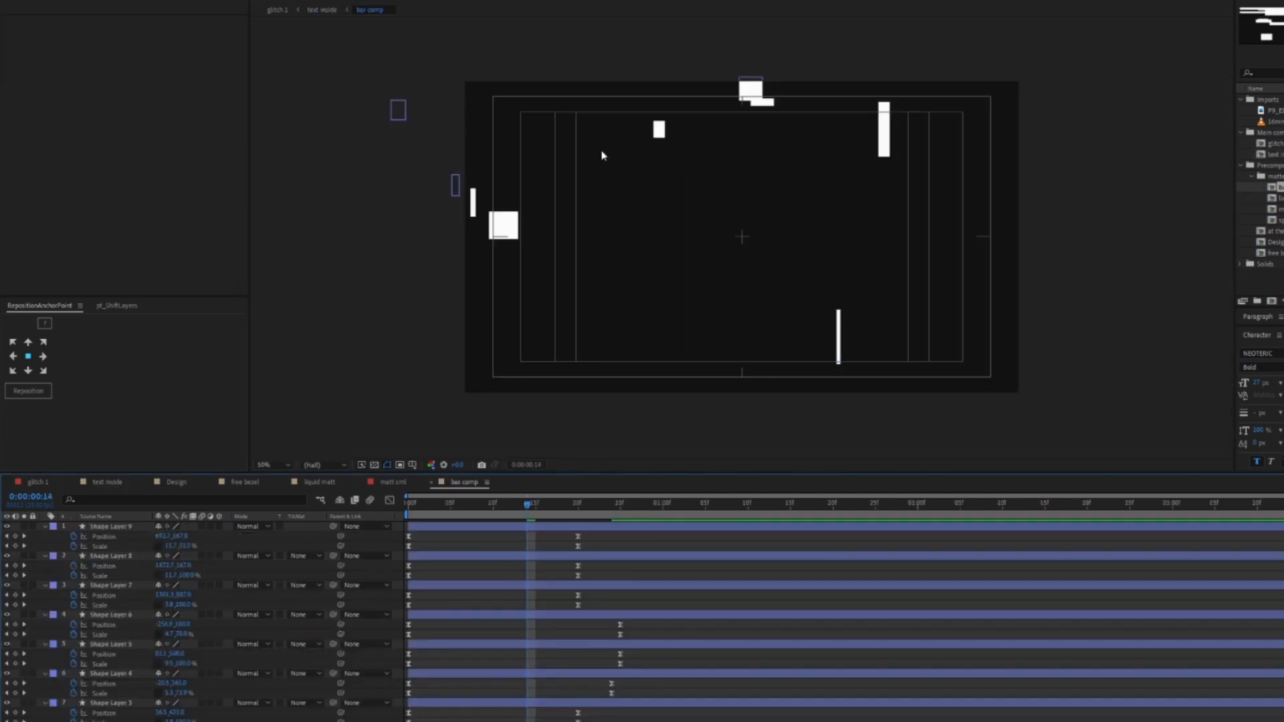
click(320, 12)
drag(633, 503, 576, 516)
click(25, 607)
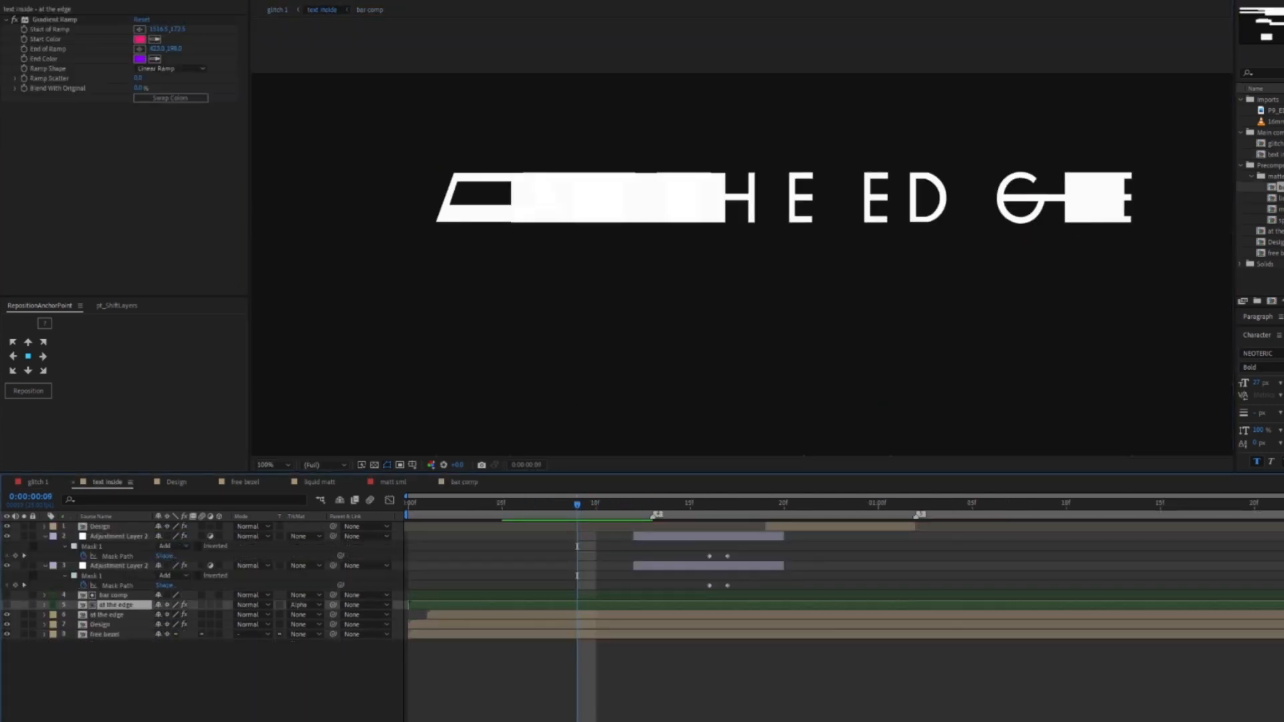
click(123, 597)
click(111, 606)
click(97, 616)
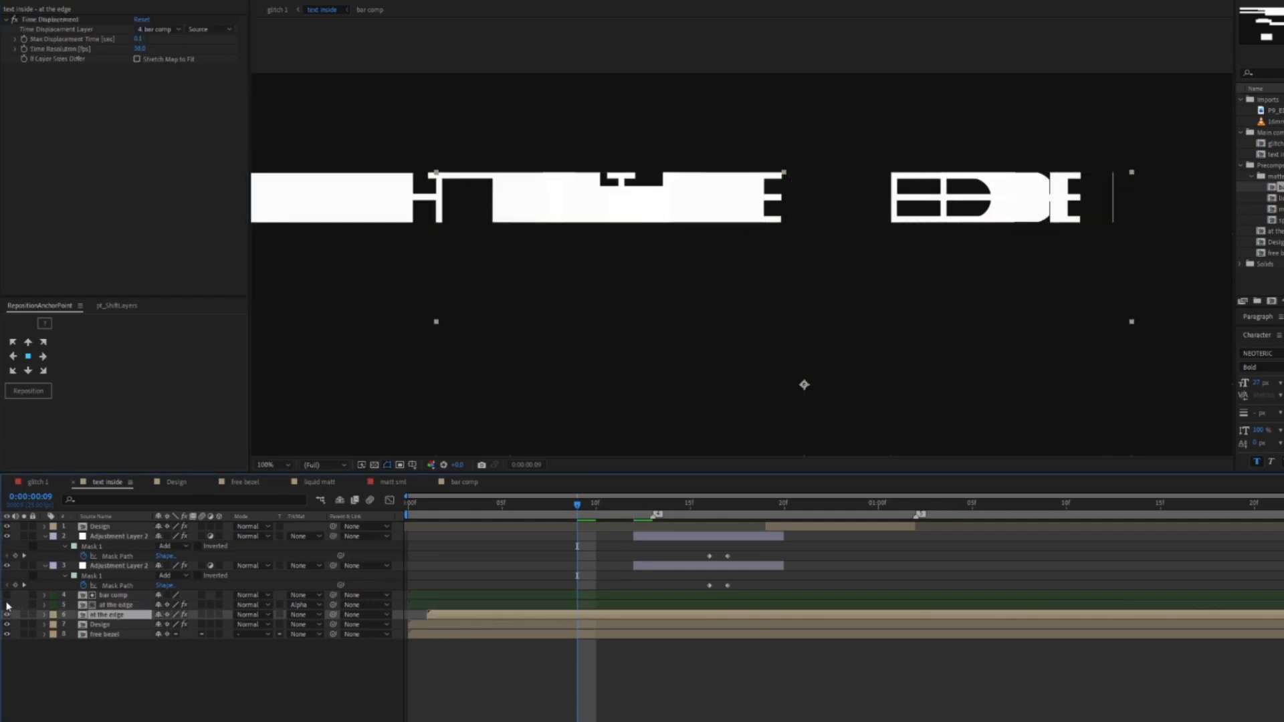
Step: Copy the bar comp and gradient-colored at the edge layers from text inside into glitch 1 above the GREEN layer
click(8, 605)
click(481, 506)
drag(478, 580, 461, 604)
click(110, 605)
click(7, 605)
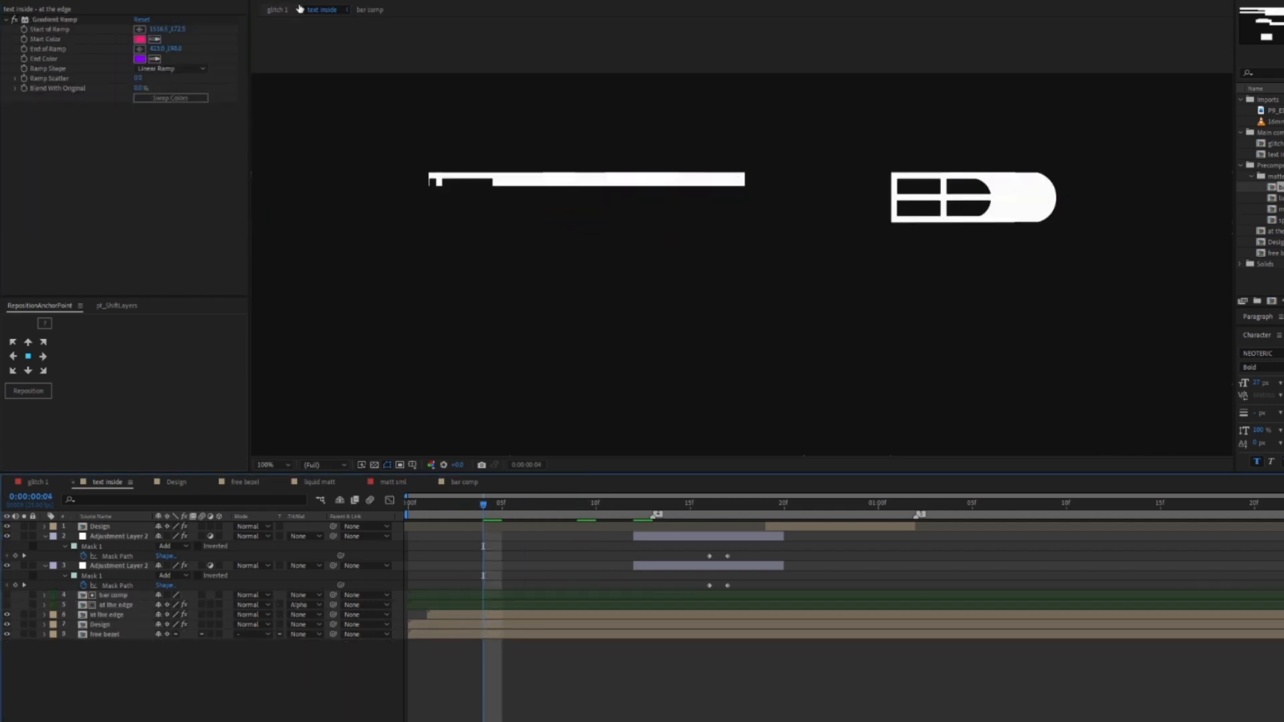
click(278, 9)
click(100, 644)
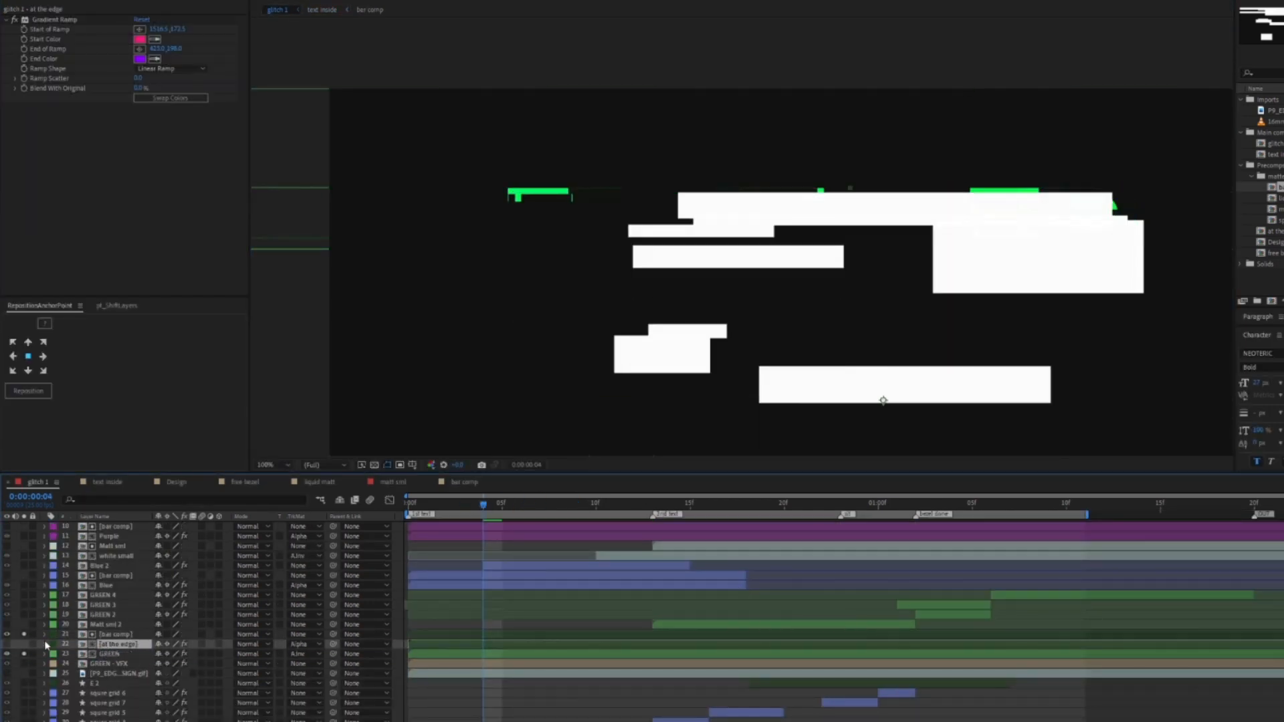
Step: Unsolo the pasted bar comp, trim the ends of the bar comp and at the edge layers, and move both below GREEN
click(24, 634)
drag(483, 506, 559, 506)
click(115, 634)
shift+click(117, 644)
key(alt+bracketright)
drag(108, 644, 105, 659)
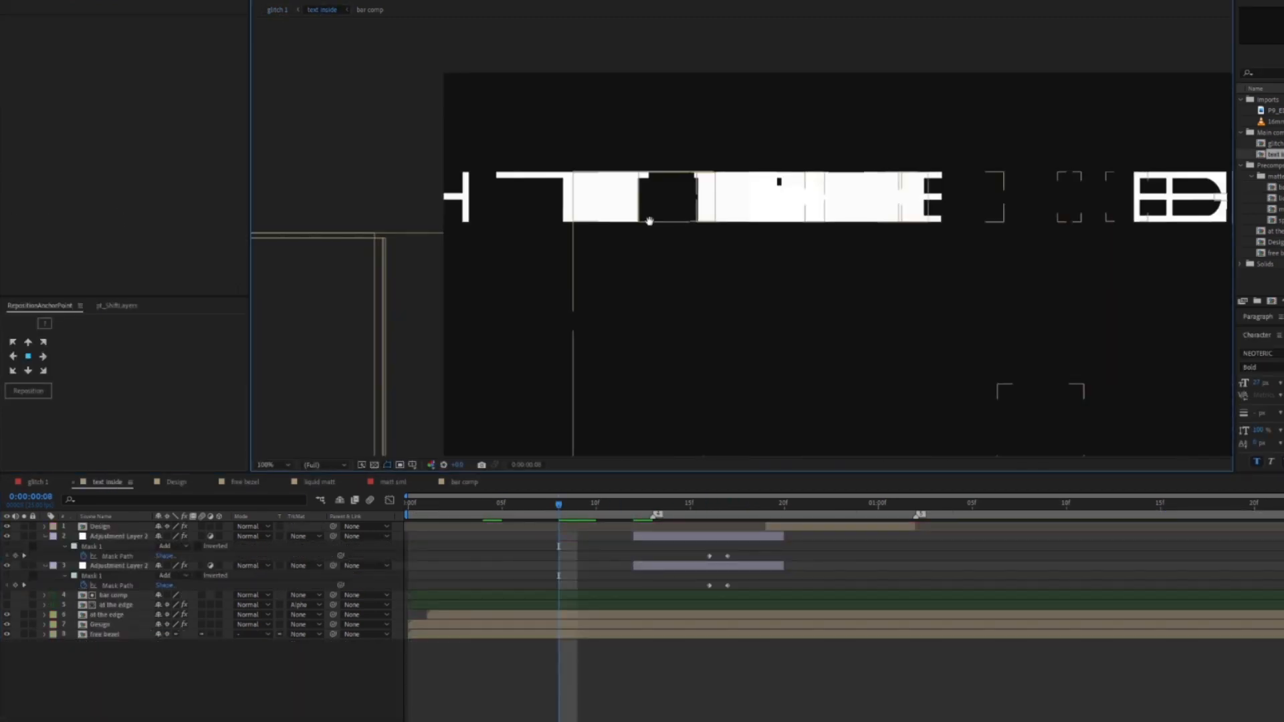
Step: Examine the at the edge layer's Time Displacement and its bar comp map around 0:00:00:13 in text inside
drag(565, 507, 606, 508)
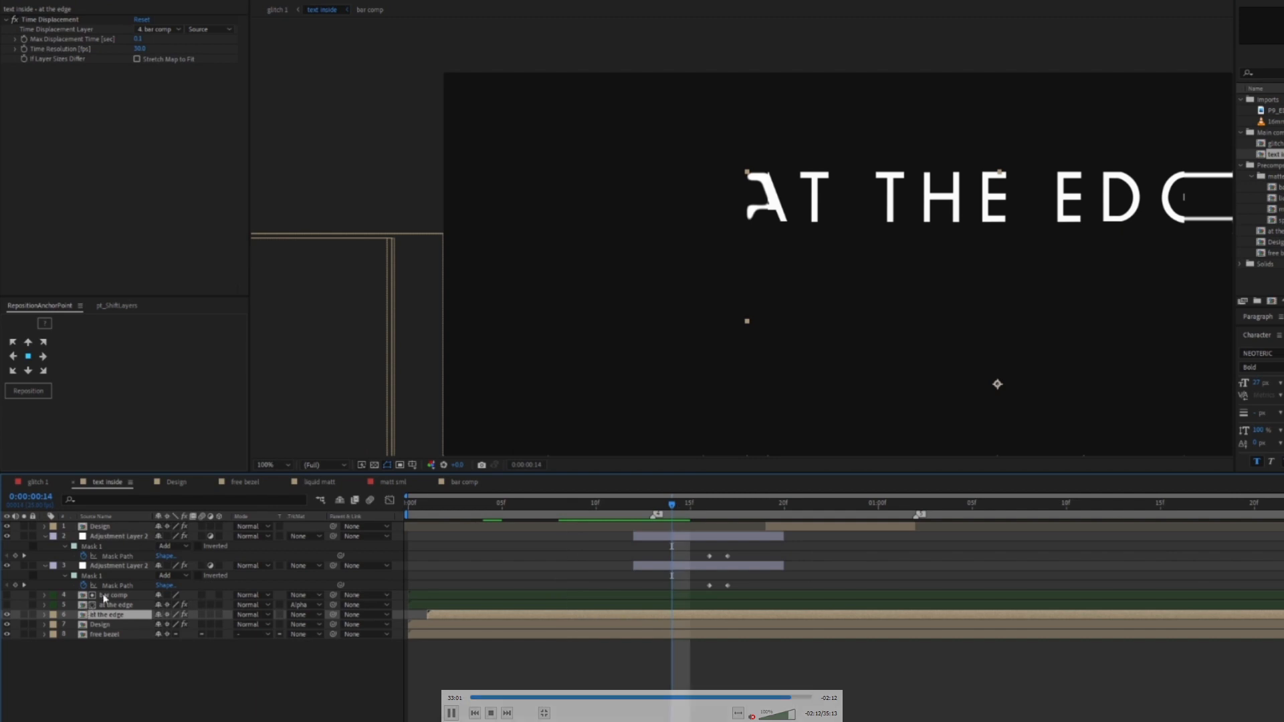
click(107, 596)
key(comma)
right_click(107, 597)
mouse_move(143, 315)
click(278, 467)
click(6, 595)
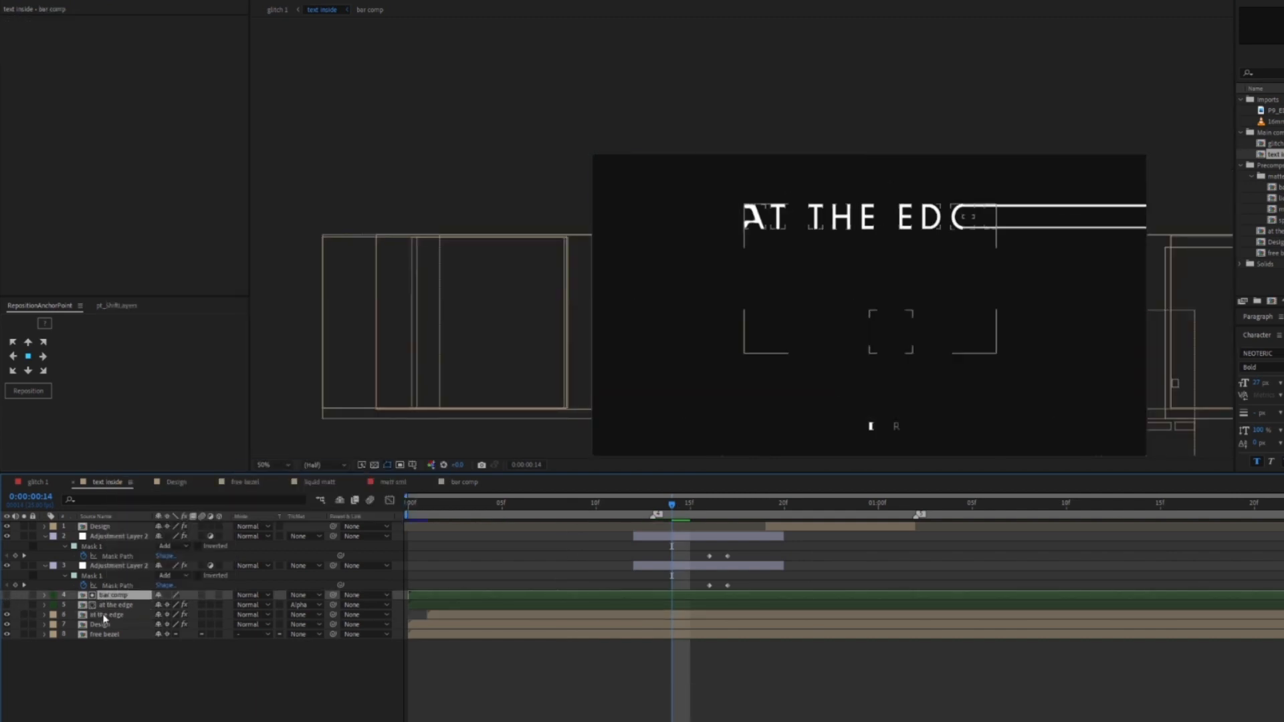
click(107, 616)
key(period)
mouse_move(669, 505)
mouse_down()
mouse_move(422, 498)
mouse_move(653, 505)
mouse_up()
click(138, 40)
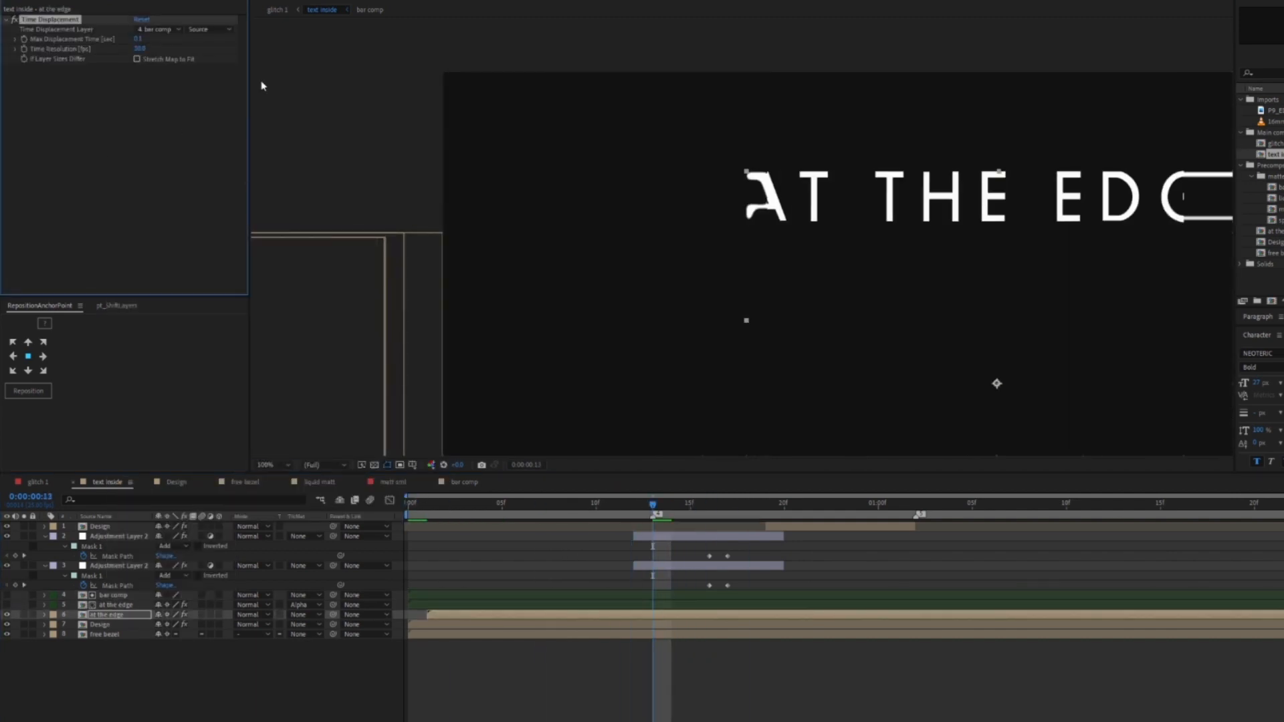
Step: Try Levels on the alpha channel and a Gaussian Blur on the at the edge layer
key(ctrl+space)
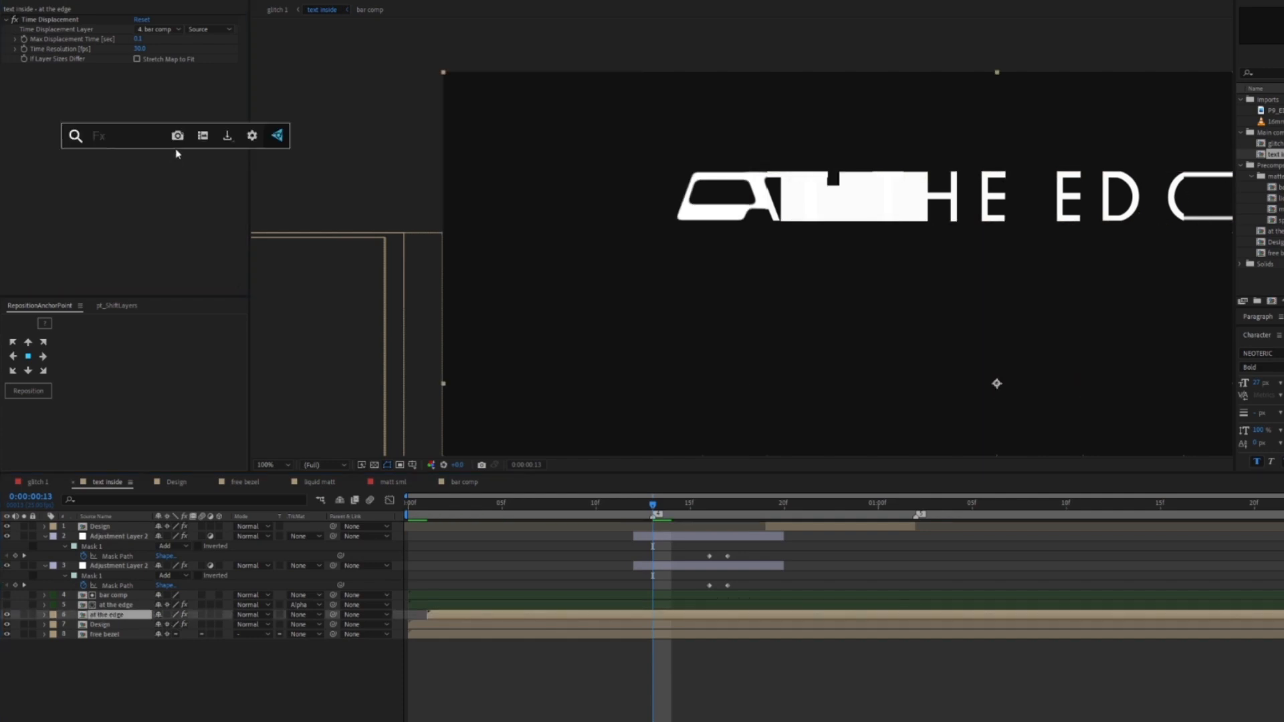
text(lev)
key(Return)
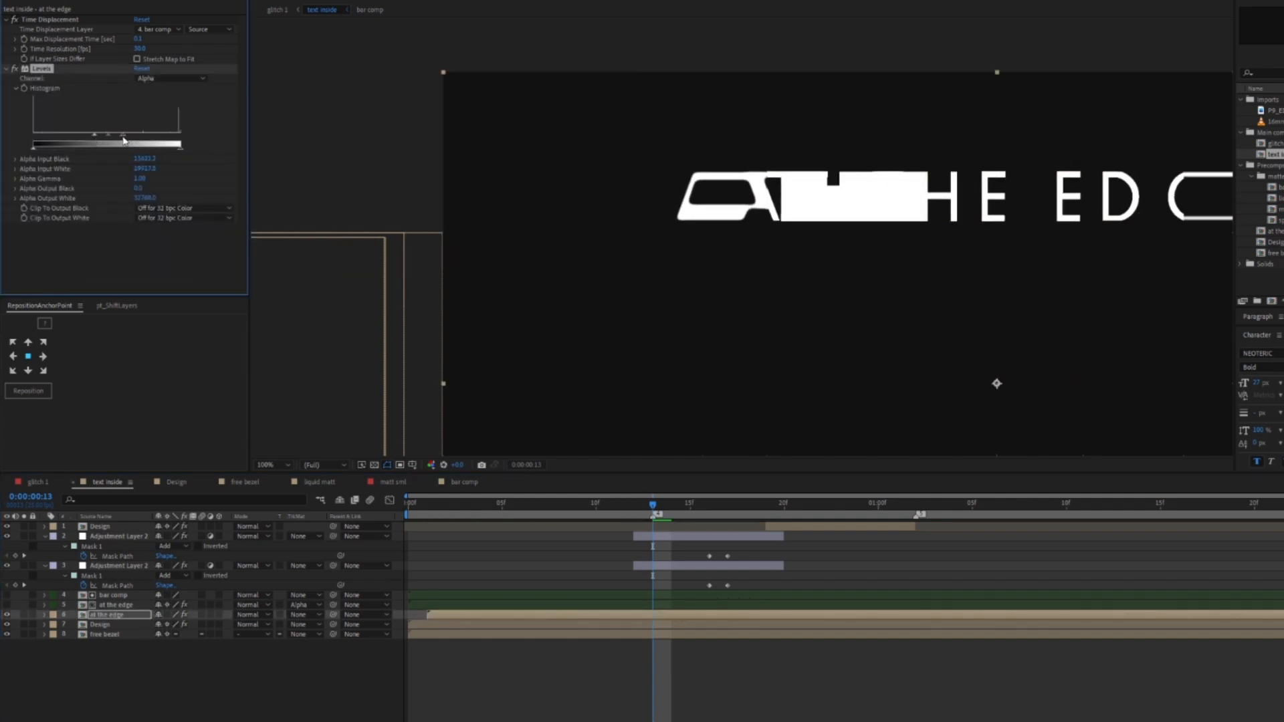
text(gau)
key(Return)
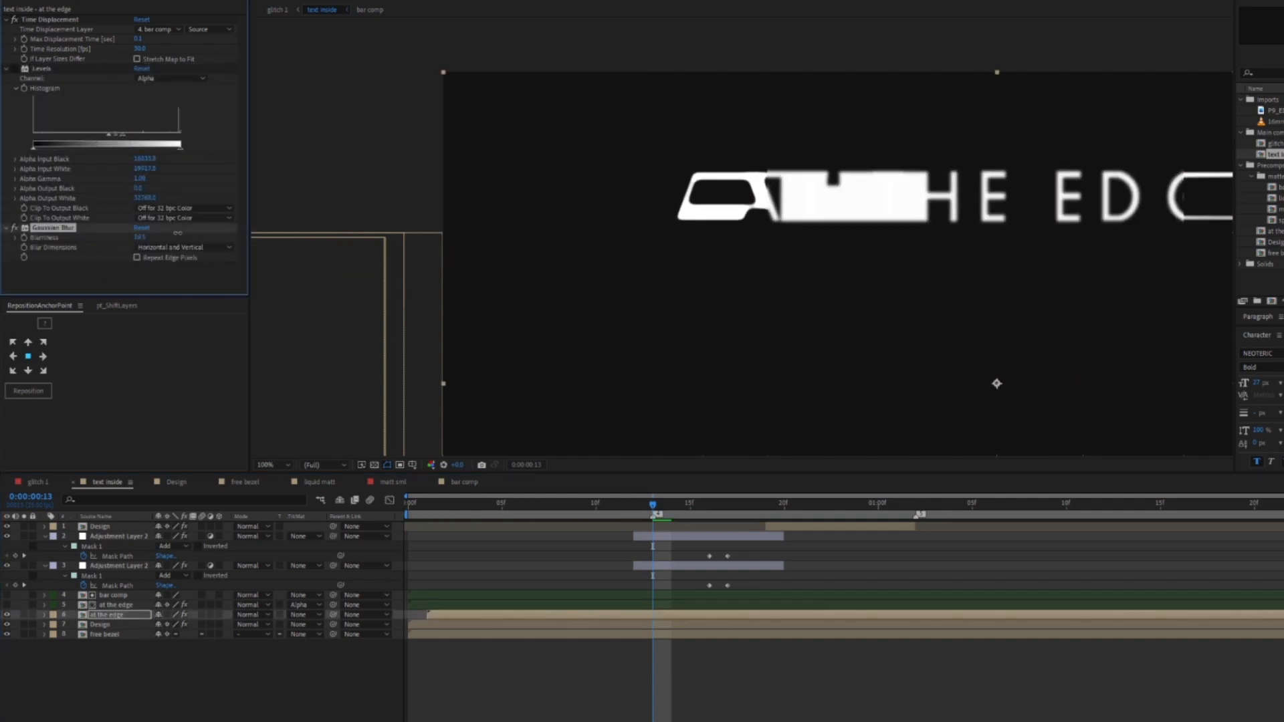
click(41, 70)
key(Delete)
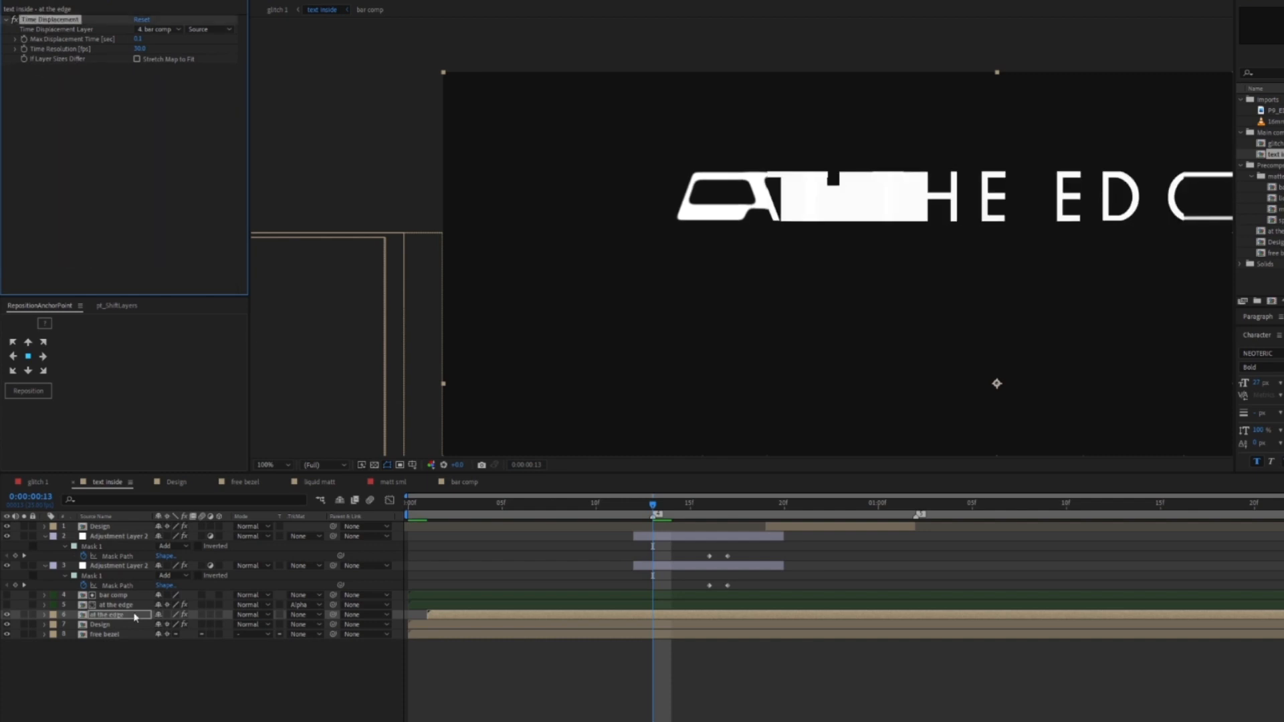
Step: Check the bar comp layer's scale and contents and the source options of the at the edge layer's Time Displacement map
click(113, 595)
key(s)
double_click(102, 595)
click(323, 10)
click(110, 625)
click(204, 29)
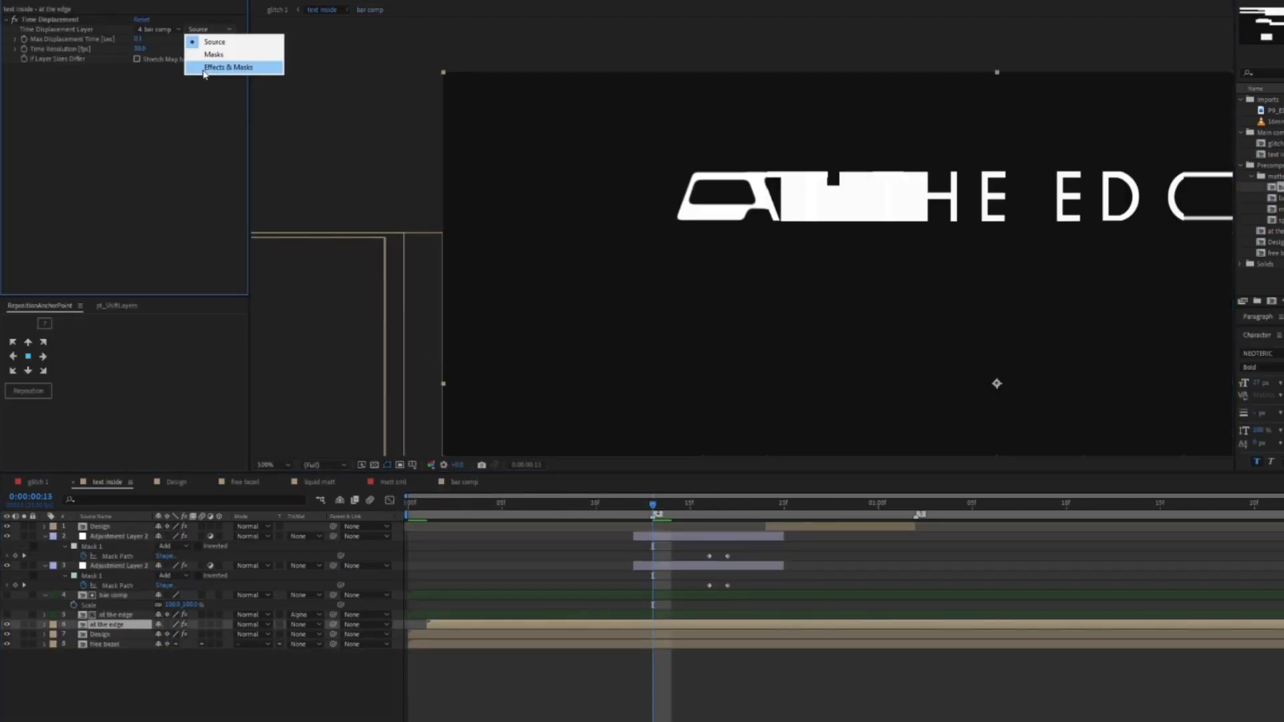
click(107, 616)
click(103, 625)
click(107, 595)
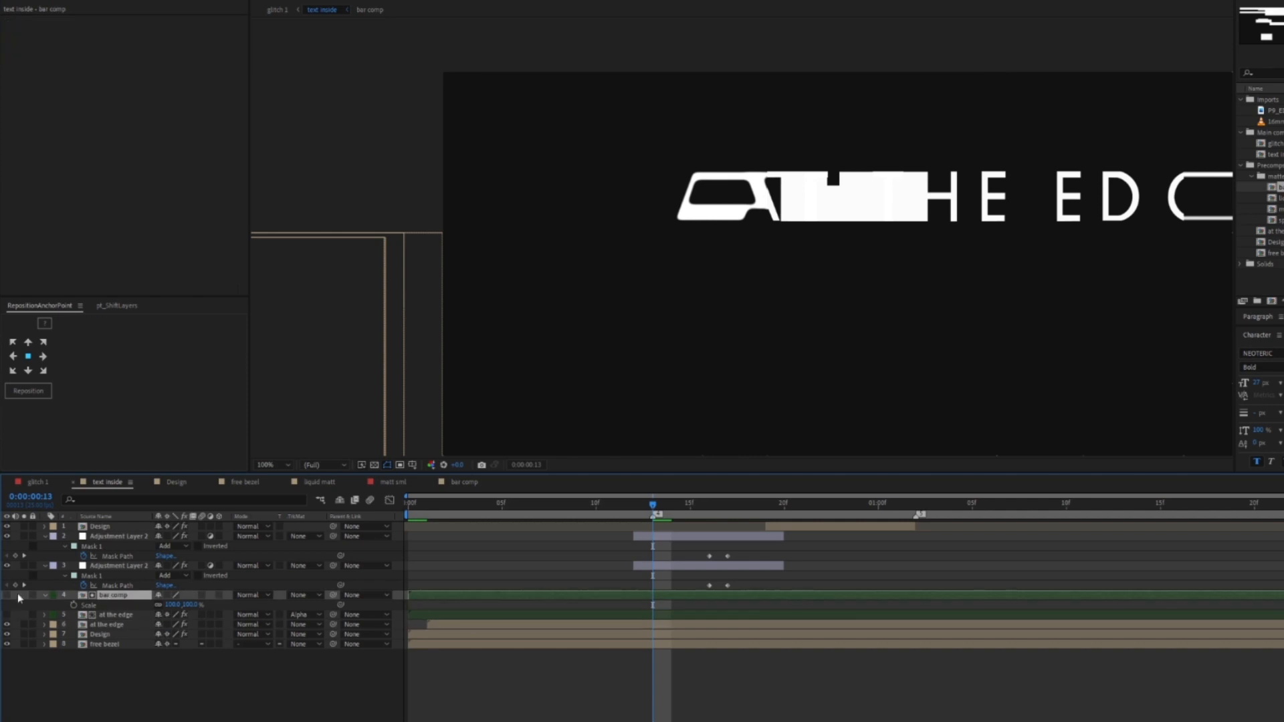
Step: Turn off Time Displacement on the at the edge layer and pull the lower Adjustment Layer 2 mask's right edge left of the letter A
click(105, 624)
click(15, 20)
drag(629, 505, 653, 504)
click(659, 565)
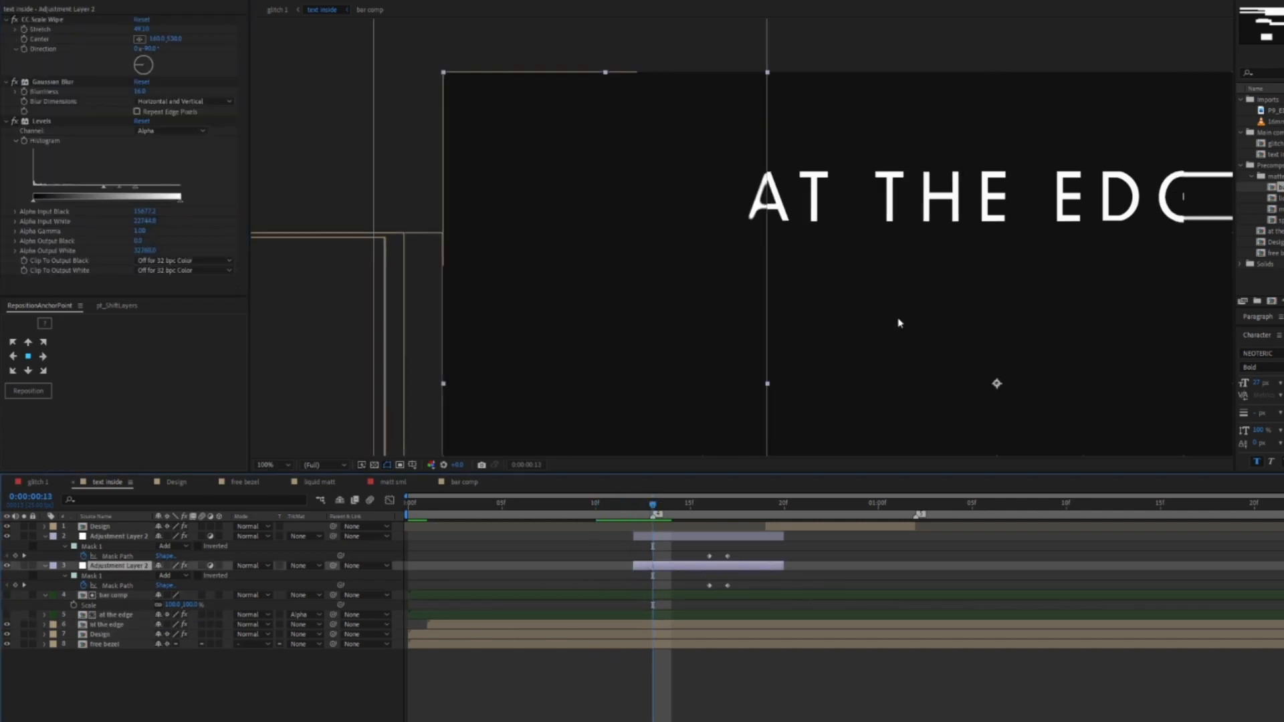
double_click(765, 374)
drag(765, 433, 747, 433)
Step: Collapse both adjustment layers' mask properties and turn Time Displacement back on for the at the edge layer
click(736, 536)
key(F2)
click(45, 566)
click(45, 536)
click(107, 586)
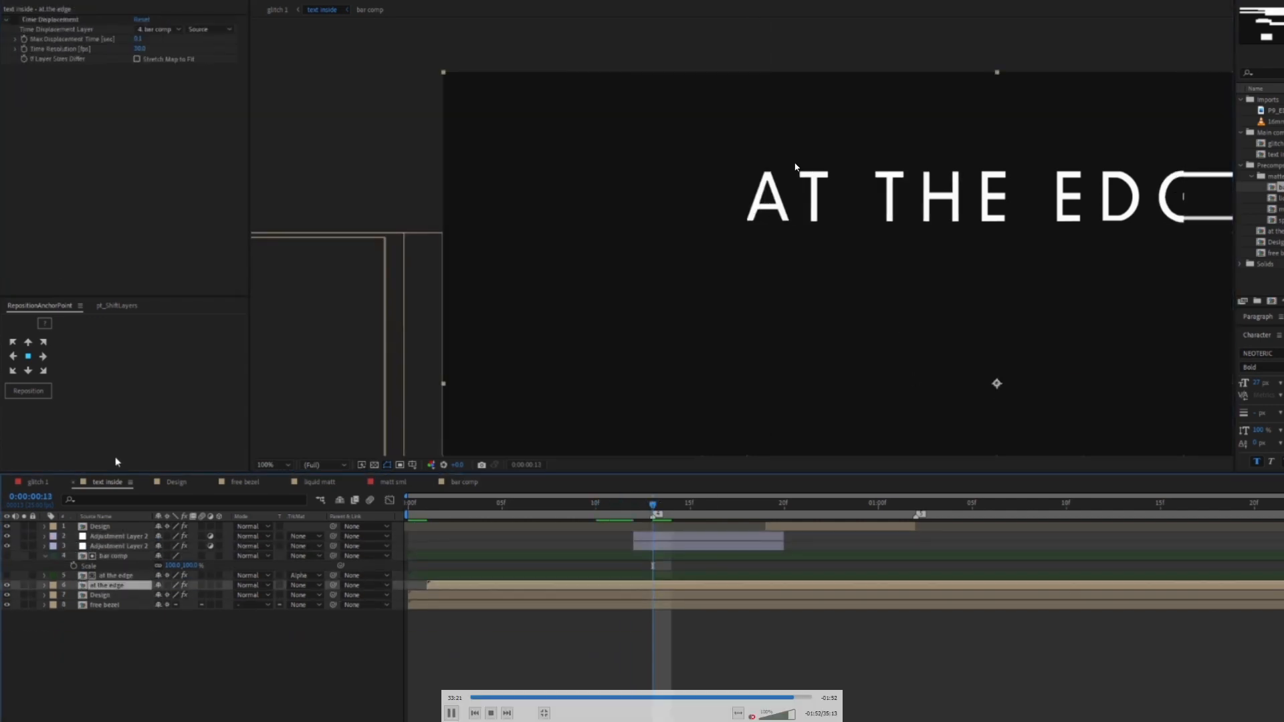
click(14, 20)
click(676, 545)
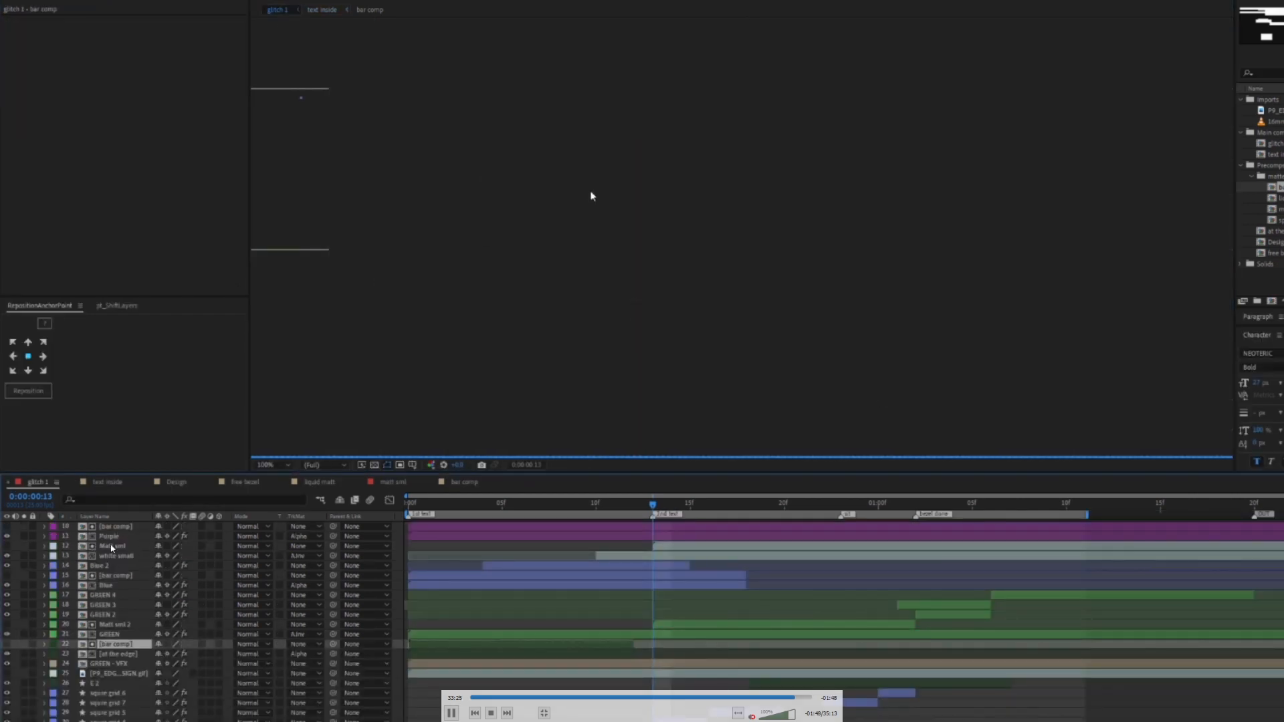
Step: Play back glitch 1 at full size and inspect the GREEN layers at 0:00:01:02
key(grave)
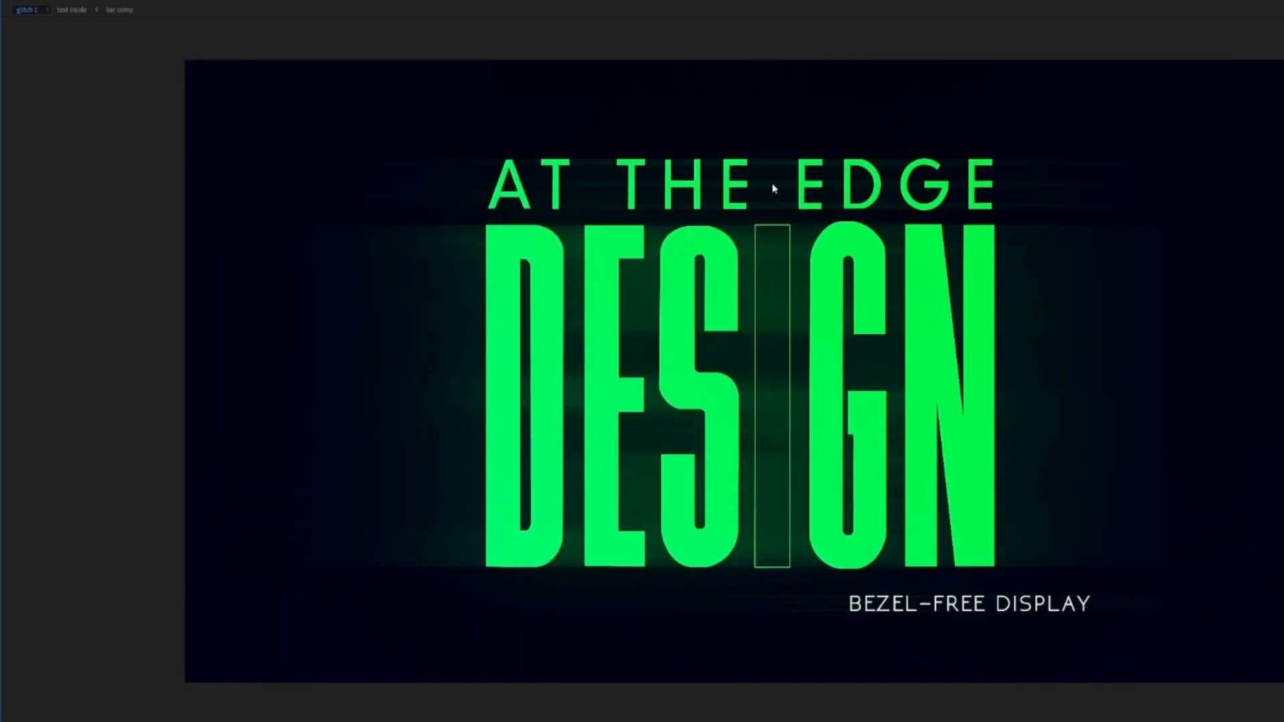
key(space)
key(grave)
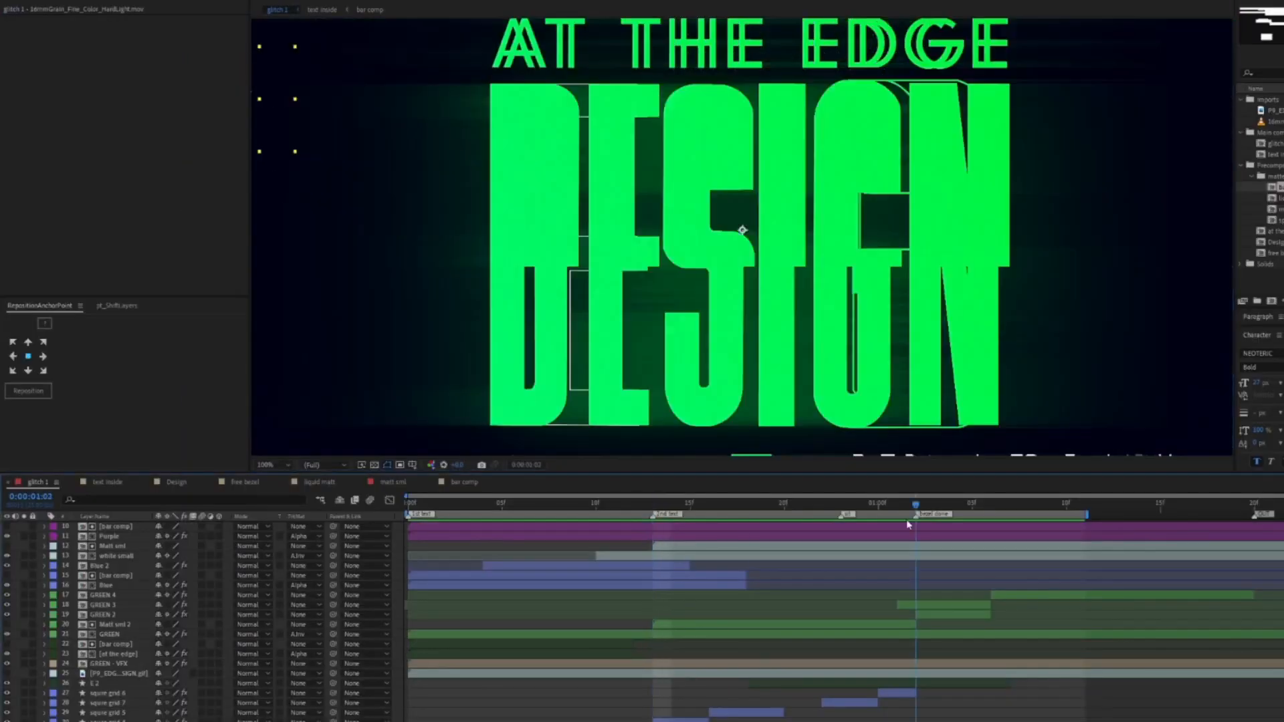
click(923, 605)
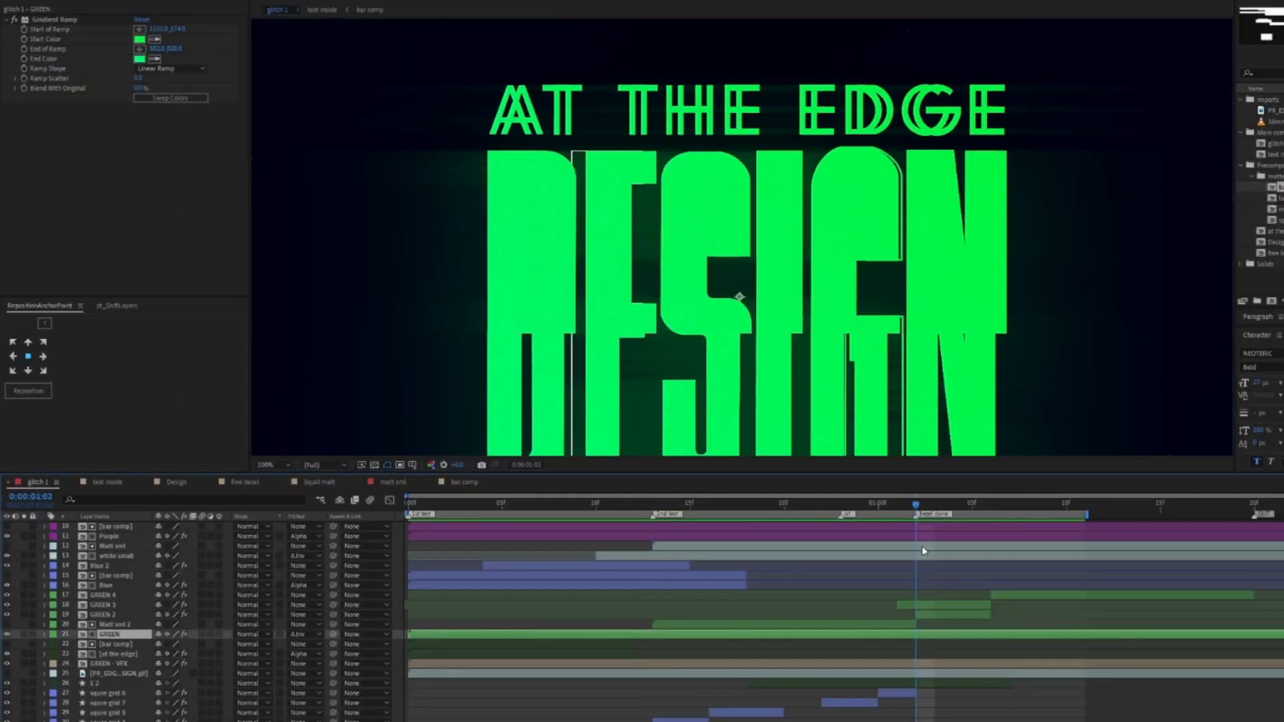
Step: Move to 0:00:01:09 in glitch 1 and add the CRW_9211.jpg image as the topmost layer
key(Page_Up)
drag(916, 505, 1053, 505)
key(comma)
scroll(398, 552, up, 5)
click(398, 555)
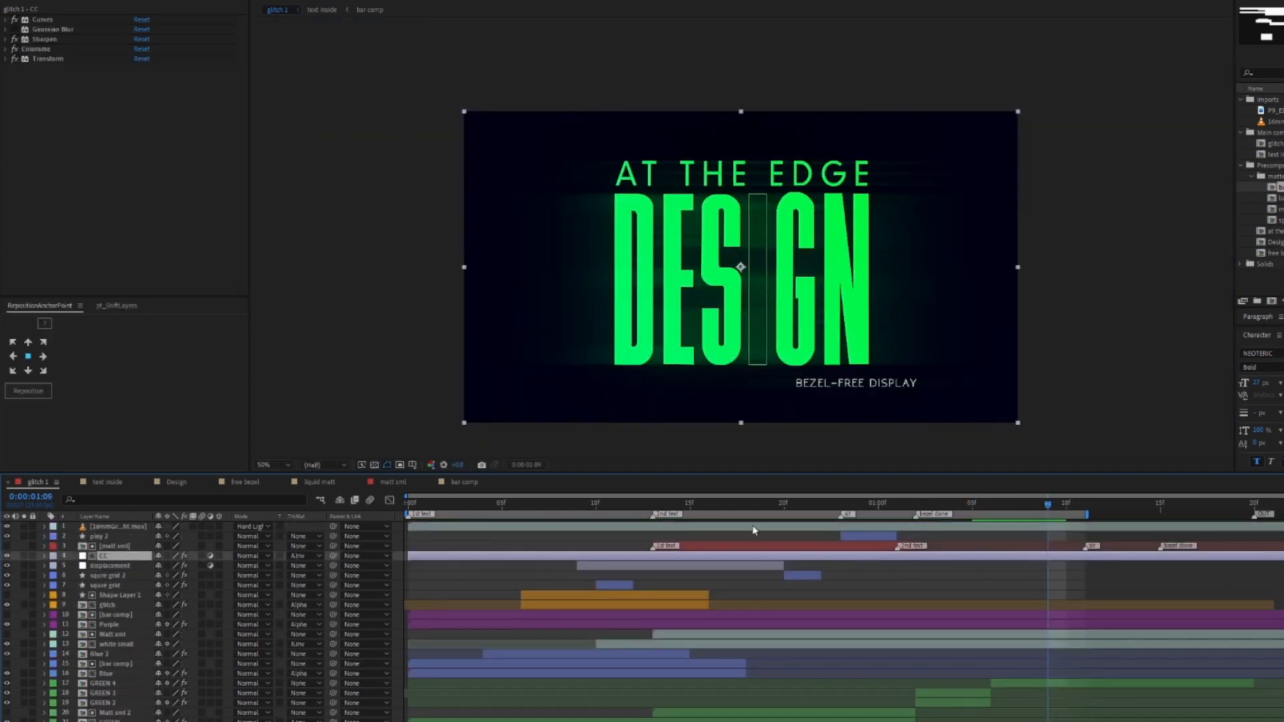
key(shift+slash)
drag(1274, 110, 669, 529)
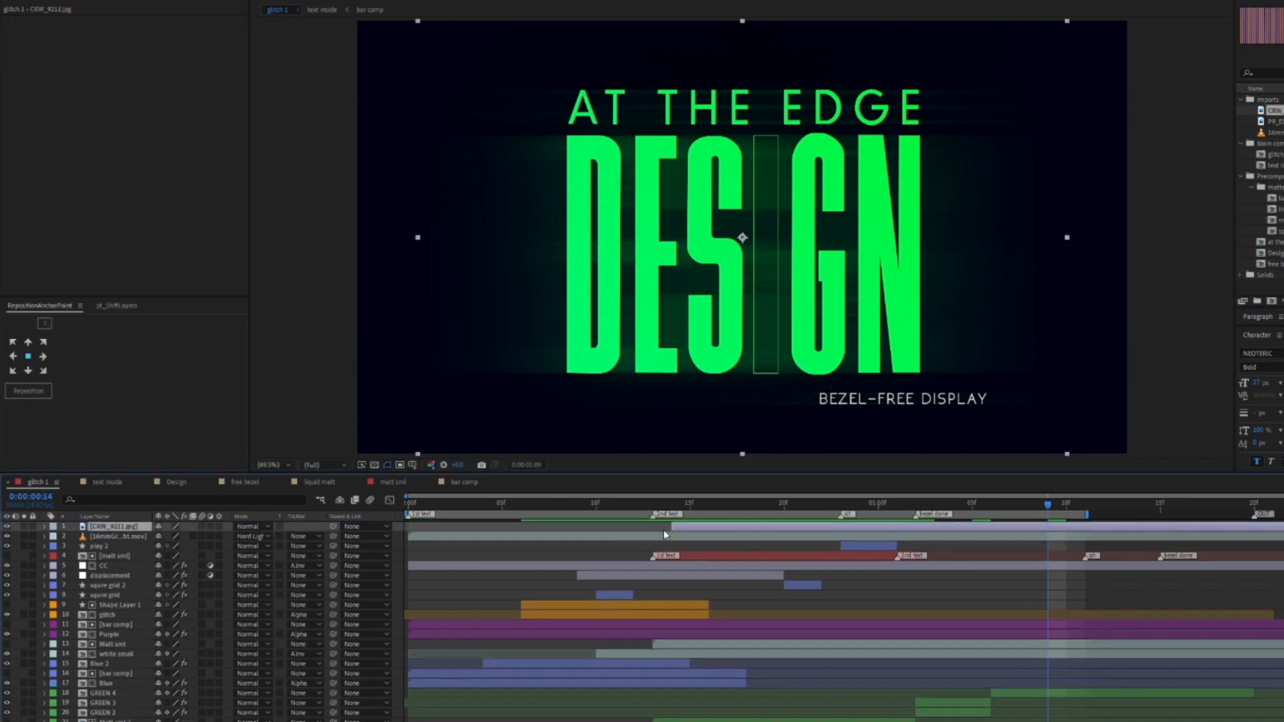
Step: Try several blending modes on the CRW_9211.jpg layer, ending with Soft Light
click(253, 527)
click(268, 325)
click(252, 527)
click(265, 233)
click(252, 528)
click(269, 190)
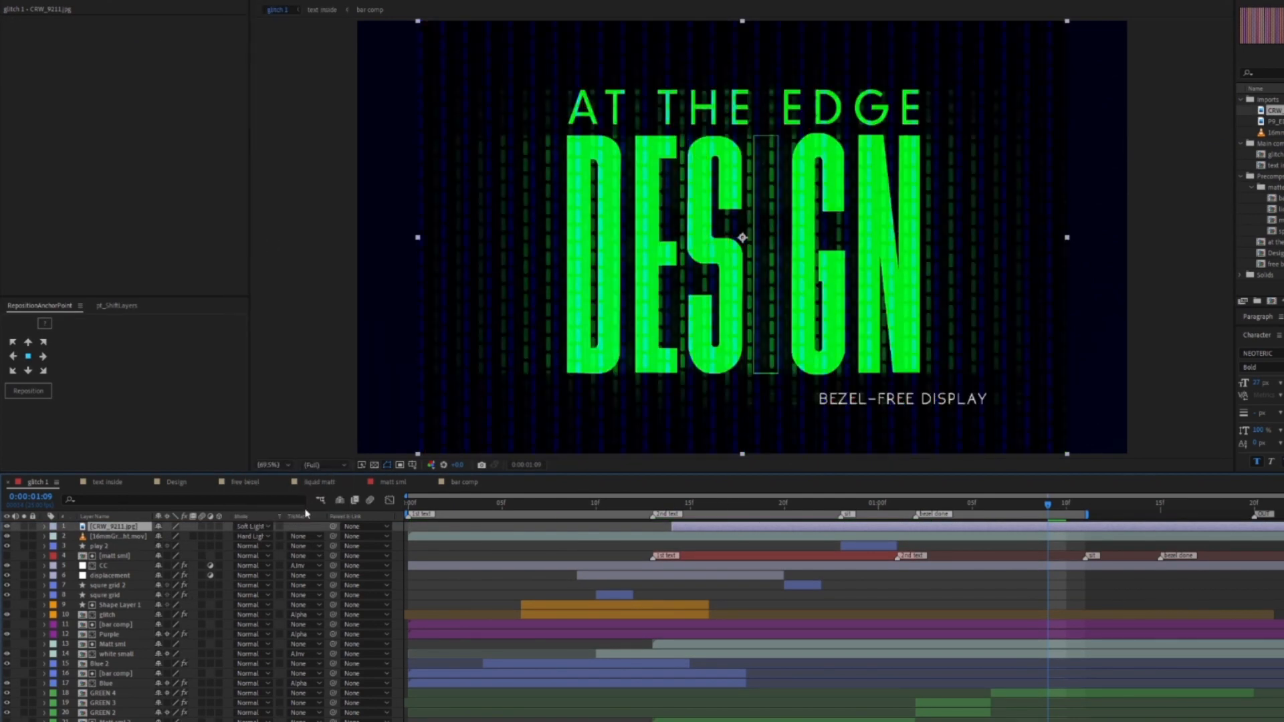
Step: Try Darken on the CRW_9211.jpg layer and switch its blending mode to Multiply
click(256, 527)
click(273, 123)
click(255, 526)
click(272, 111)
click(254, 527)
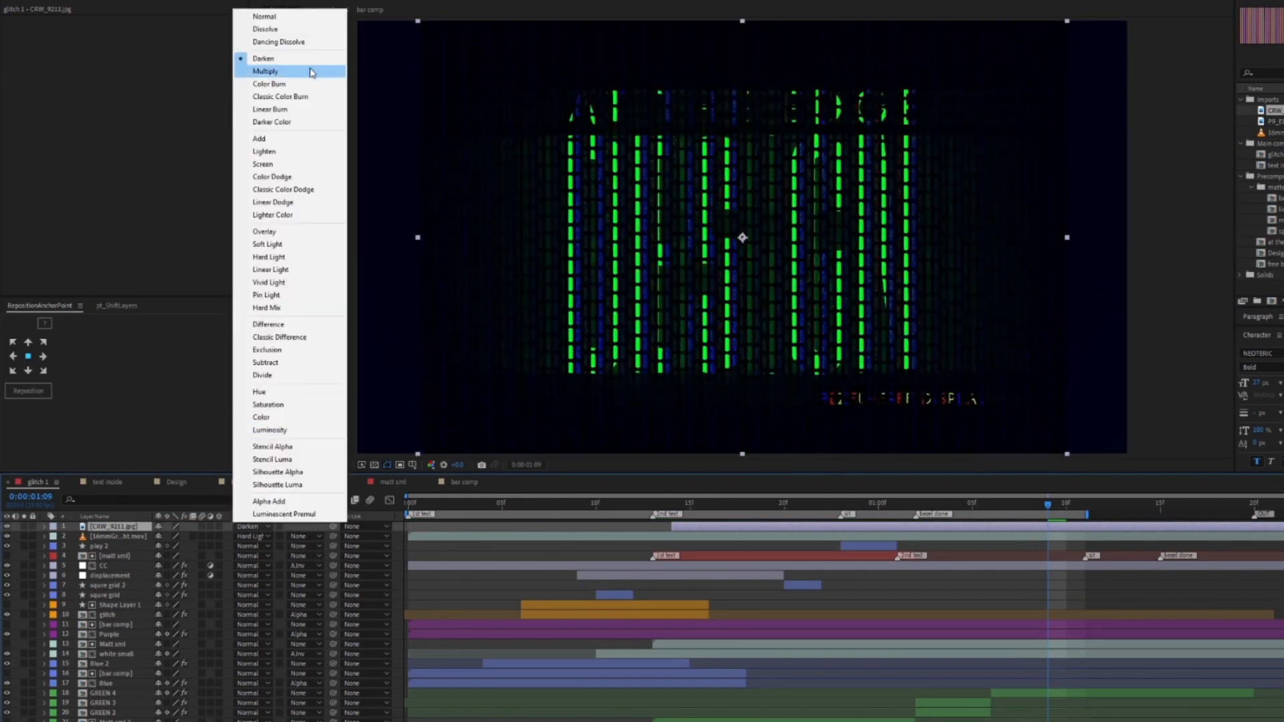
click(271, 71)
Step: Scale the CRW_9211.jpg layer to 12% and tile it with Motion Tile, using output width 1000 and output height 960
key(s)
click(25, 526)
key(ctrl+space)
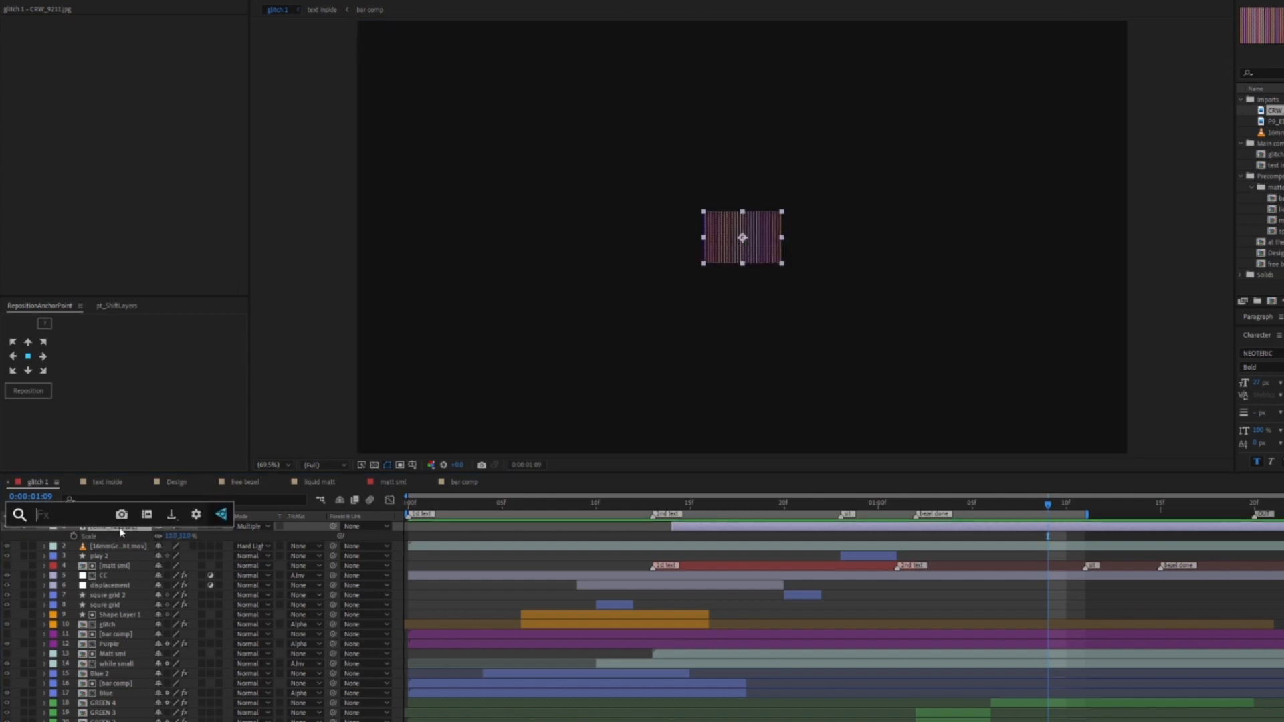
text(mot)
key(Return)
mouse_move(143, 59)
mouse_down()
mouse_move(198, 58)
mouse_move(160, 68)
mouse_up()
click(24, 527)
key(s)
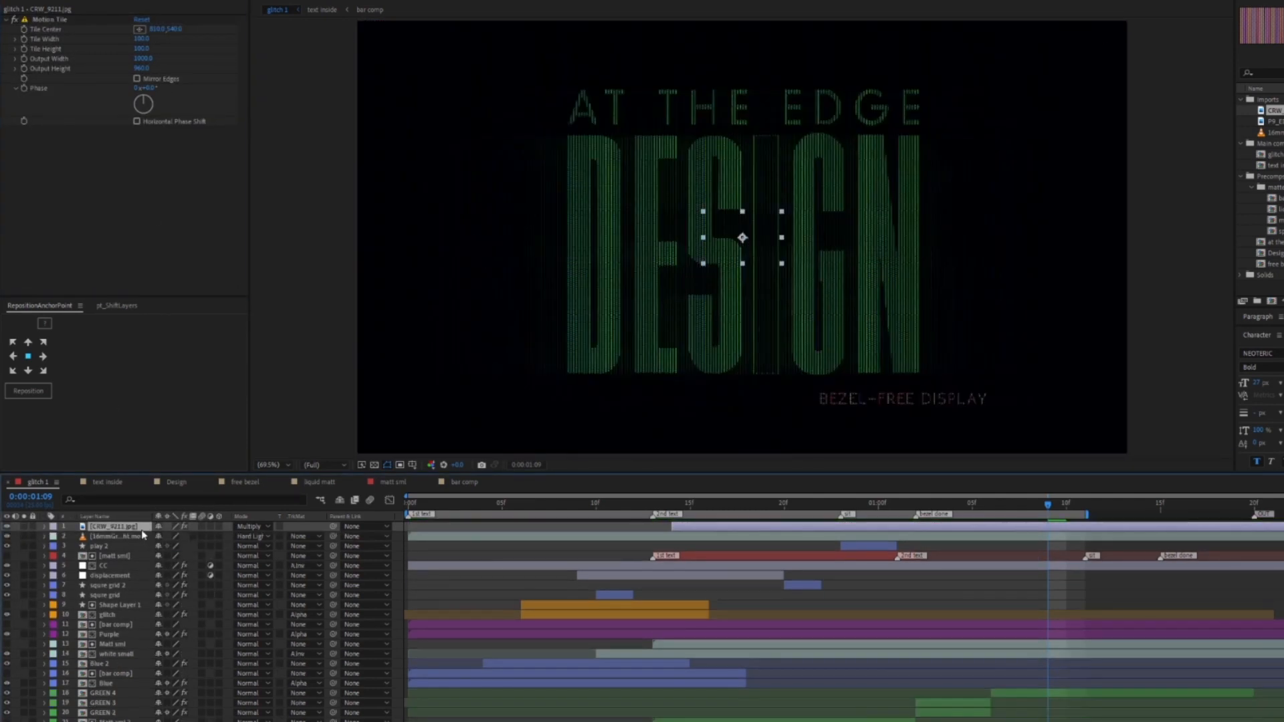
Step: Try a Gaussian Blur with blurriness 5 on the tiled CRW_9211.jpg layer and switch the effect off
key(ctrl+space)
text(gau)
key(Return)
click(139, 140)
text(5)
key(Return)
key(t)
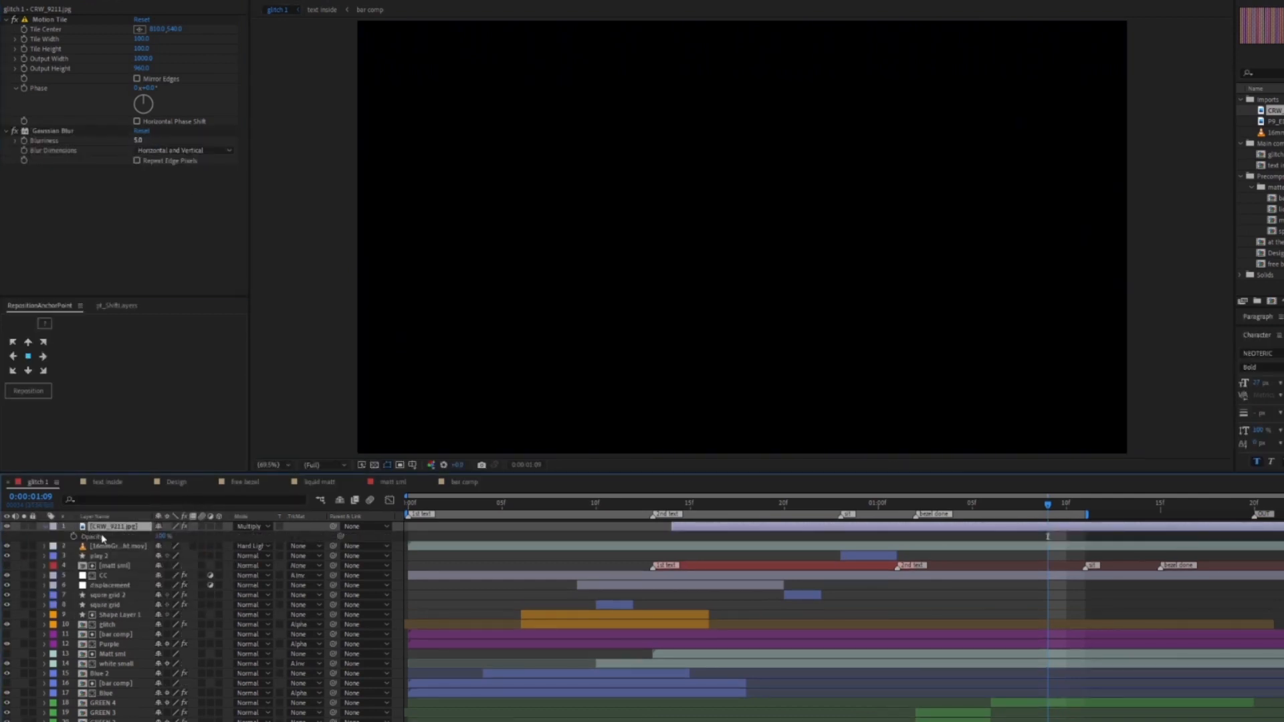
click(807, 403)
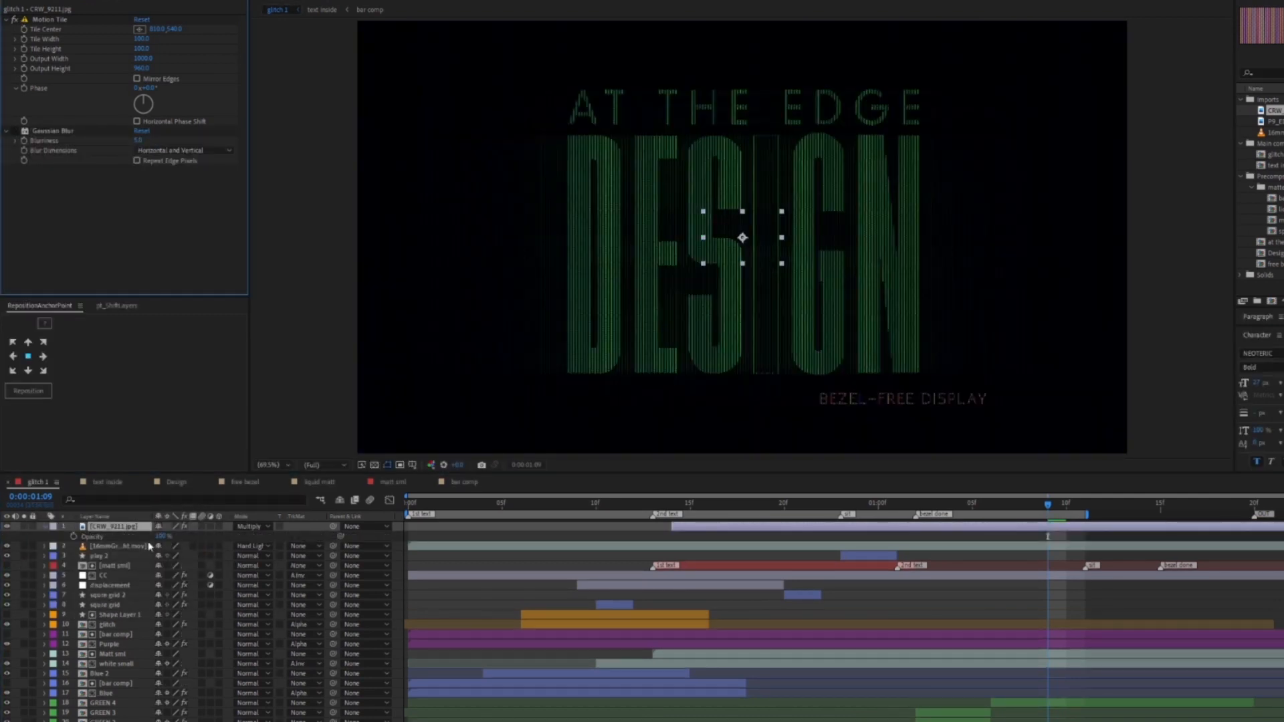
Step: Try a 10% scale on the CRW_9211.jpg layer, and test Stencil Alpha and Silhouette Luma as its blending mode
key(s)
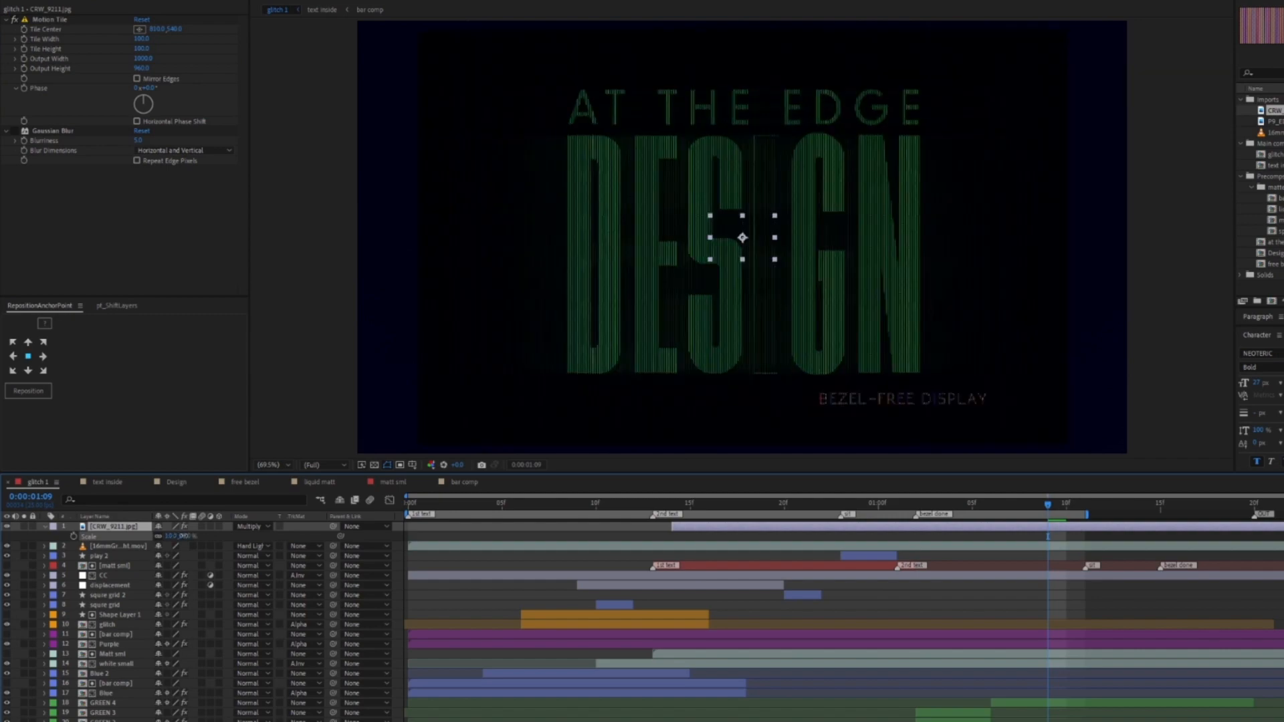
key(F2)
key(grave)
key(grave)
click(247, 527)
click(278, 448)
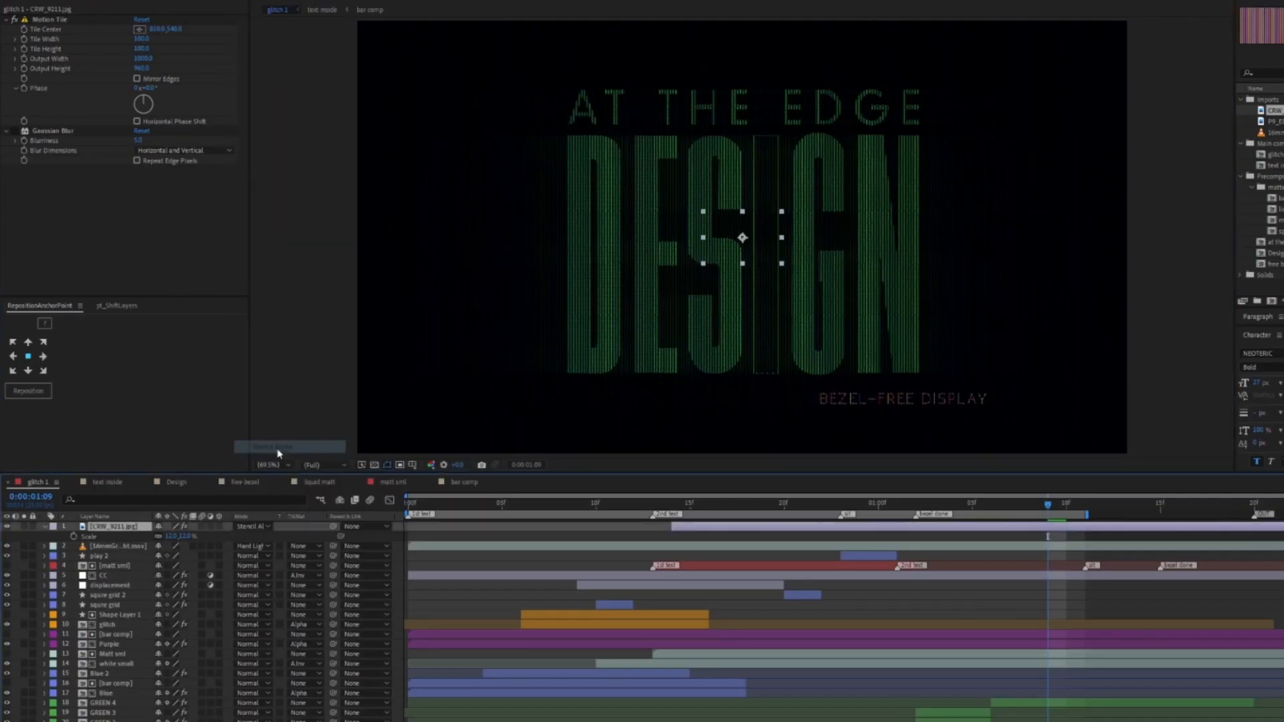
click(260, 527)
click(273, 484)
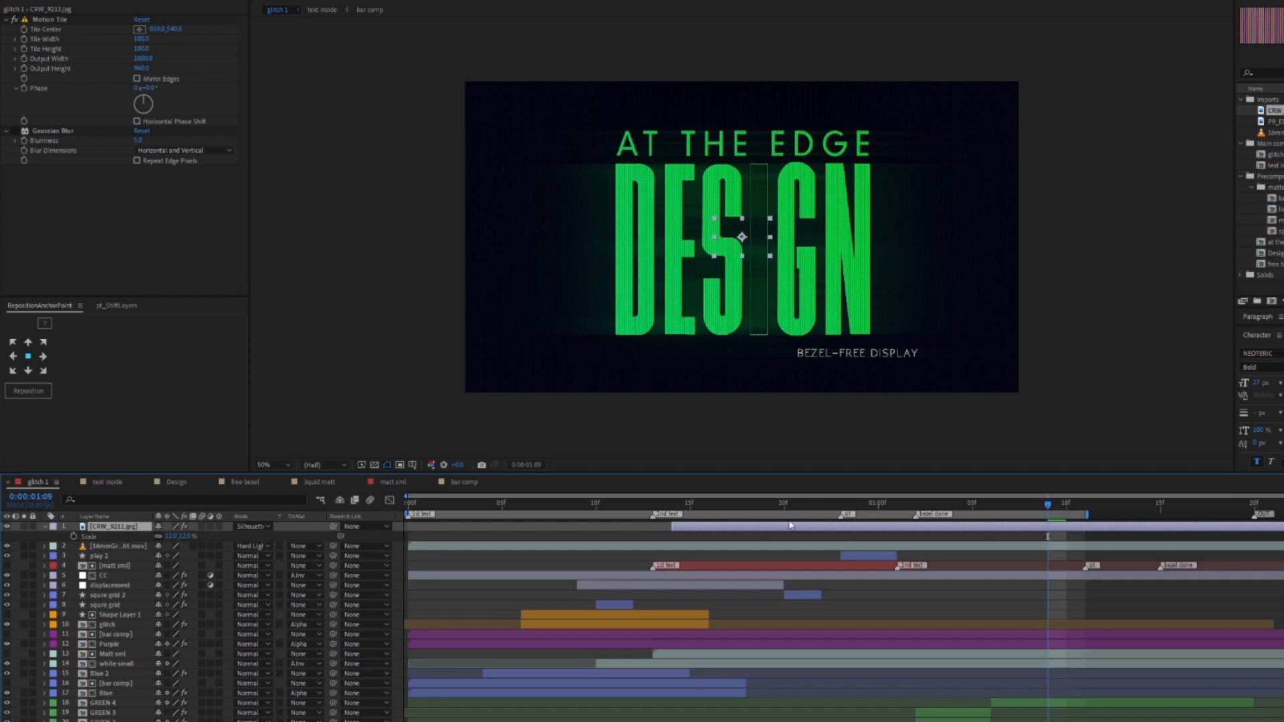
Step: Isolate the tiled CRW_9211.jpg layer at 0:00:00:21 with Normal blending and replace it with a PNG still of the pattern
click(802, 504)
scroll(556, 298, up, 1)
click(84, 219)
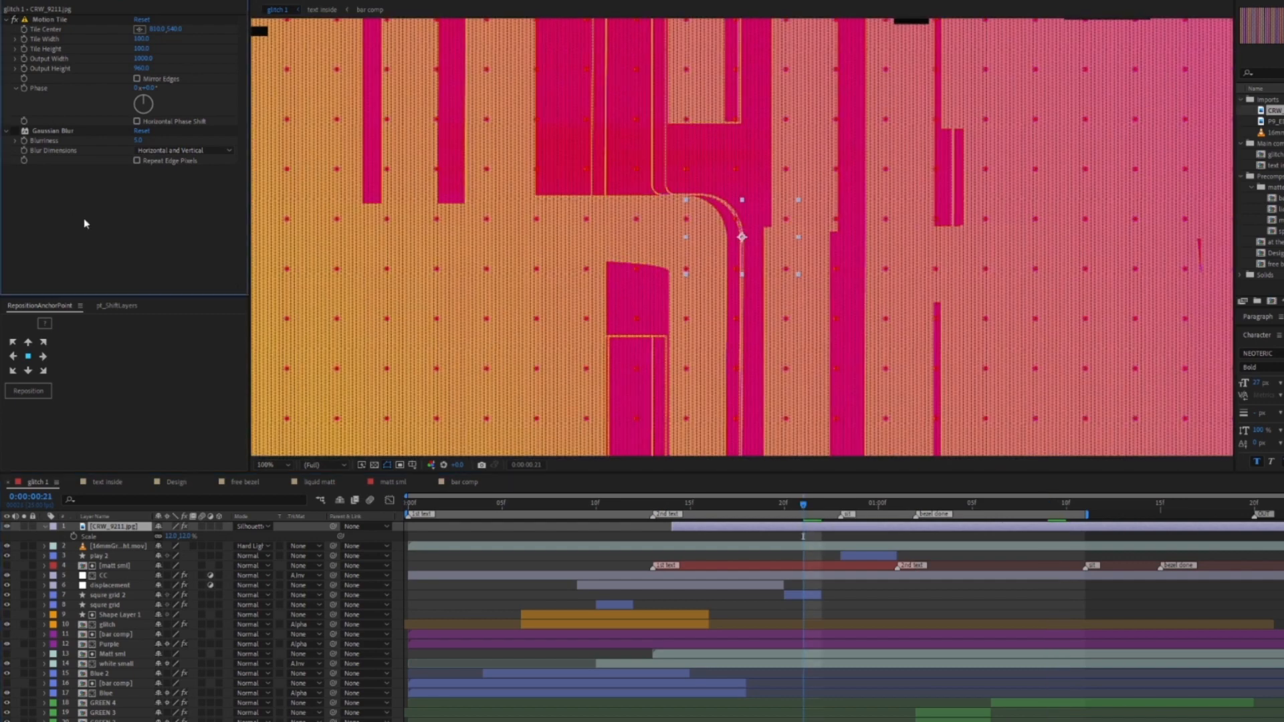
click(24, 526)
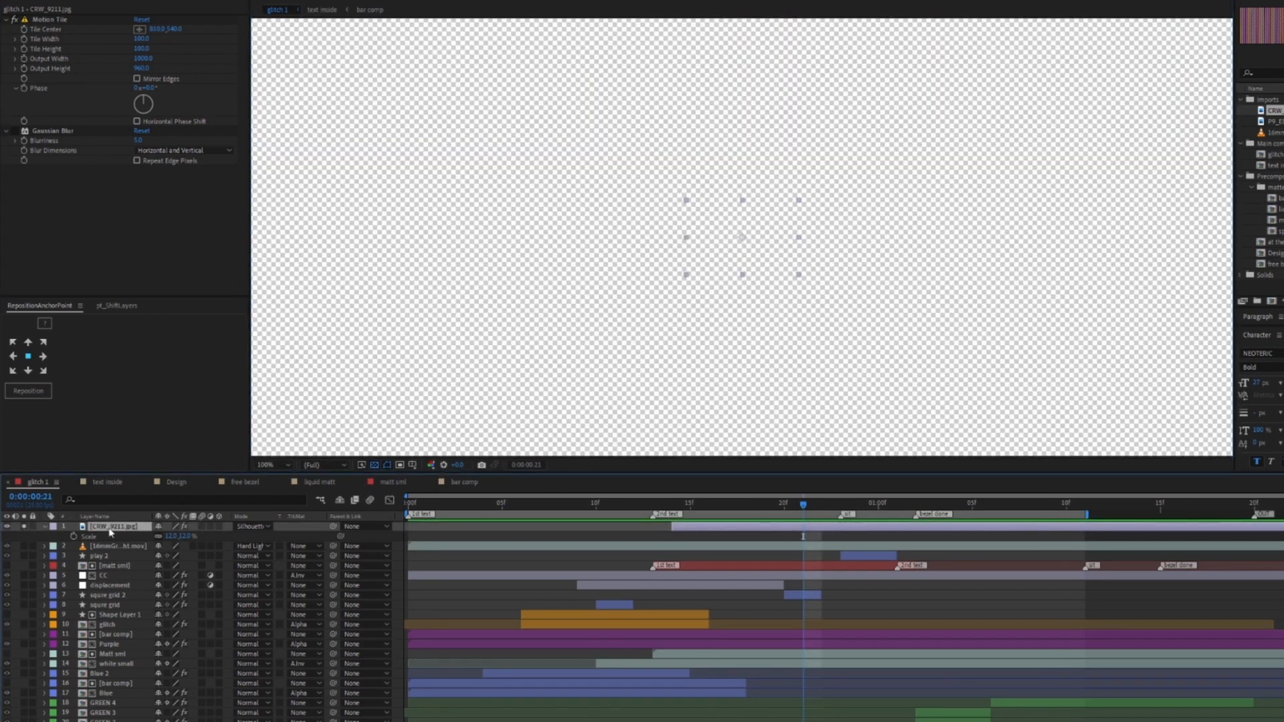
click(252, 526)
click(267, 16)
click(750, 252)
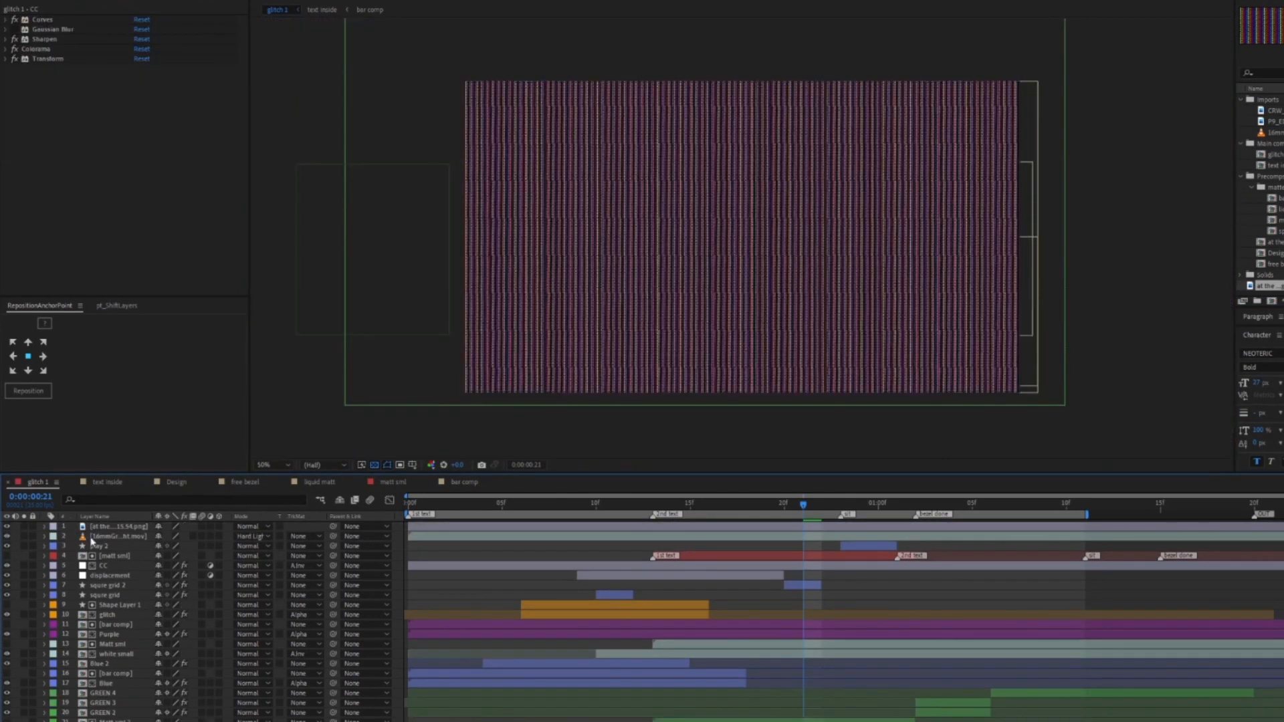
Step: Try silhouette and stencil blending on the PNG pattern layer, set it to Overlay and play back glitch 1
click(253, 526)
click(284, 512)
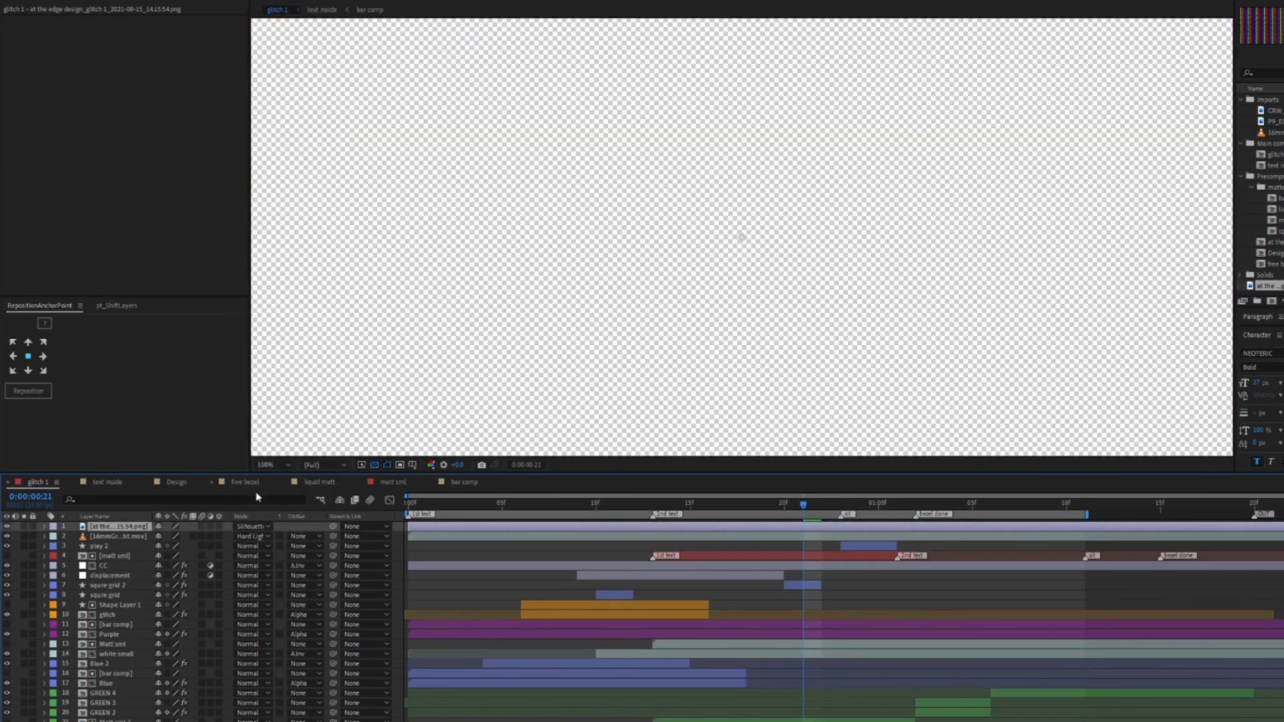
click(252, 526)
click(281, 446)
click(253, 527)
click(294, 244)
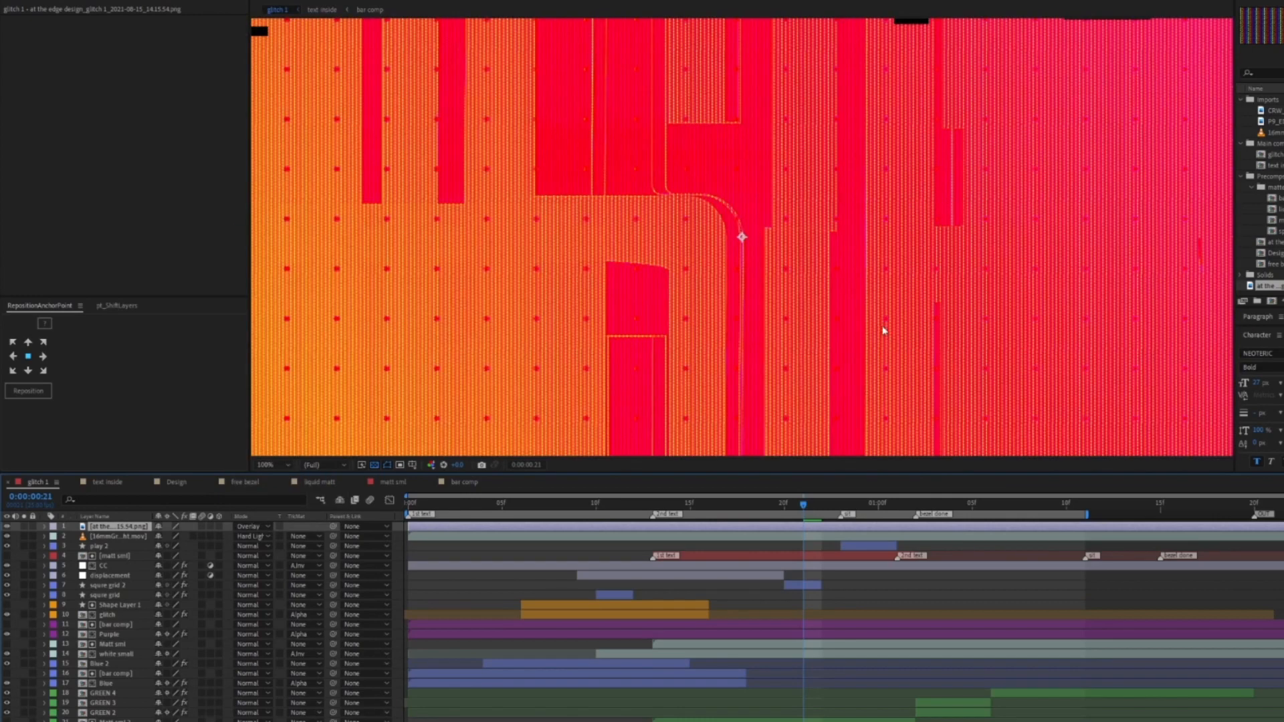
key(shift+slash)
key(space)
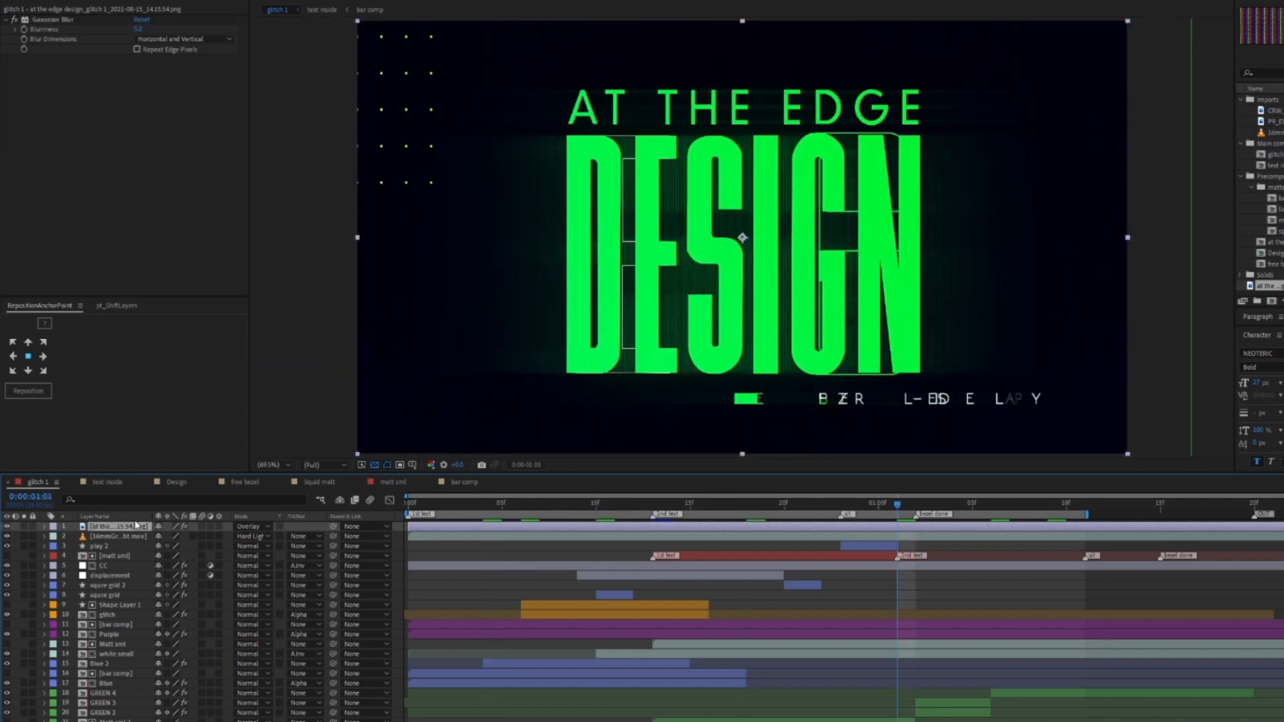
Step: Show the PNG pattern layer's opacity, set its blending mode to Soft Light and place it directly below the CC layer
key(t)
click(254, 526)
click(269, 257)
click(254, 527)
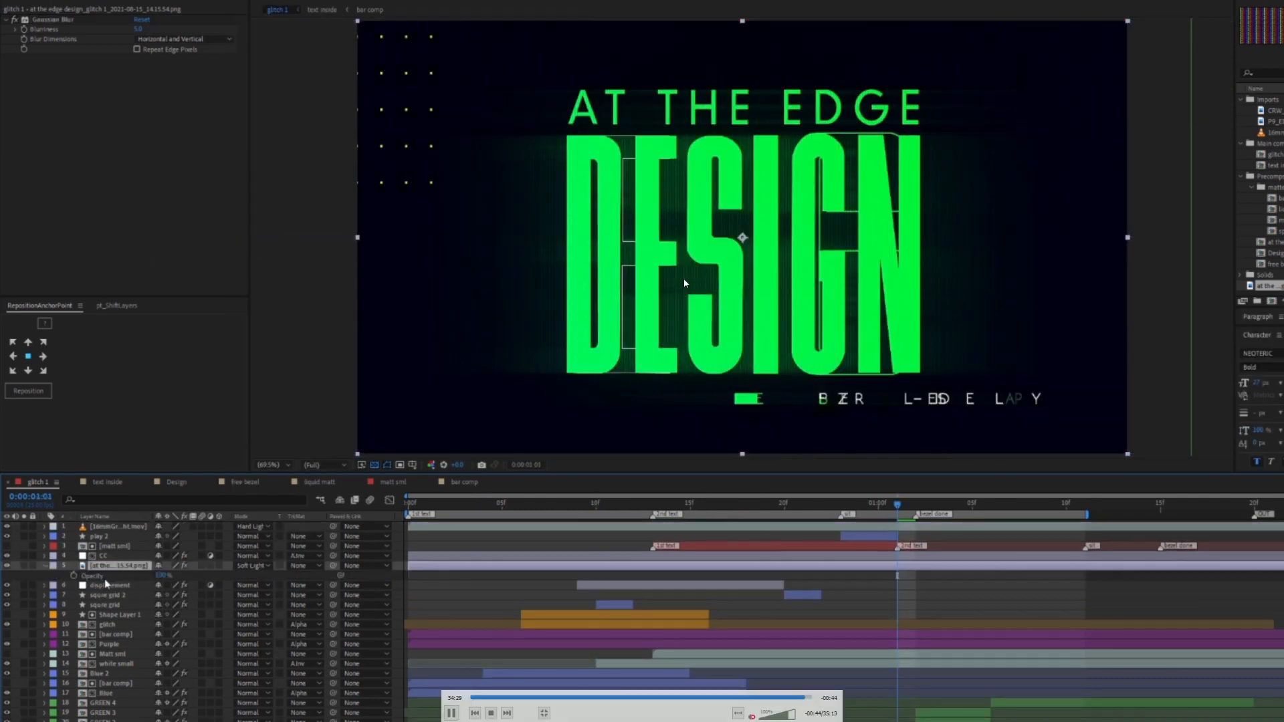